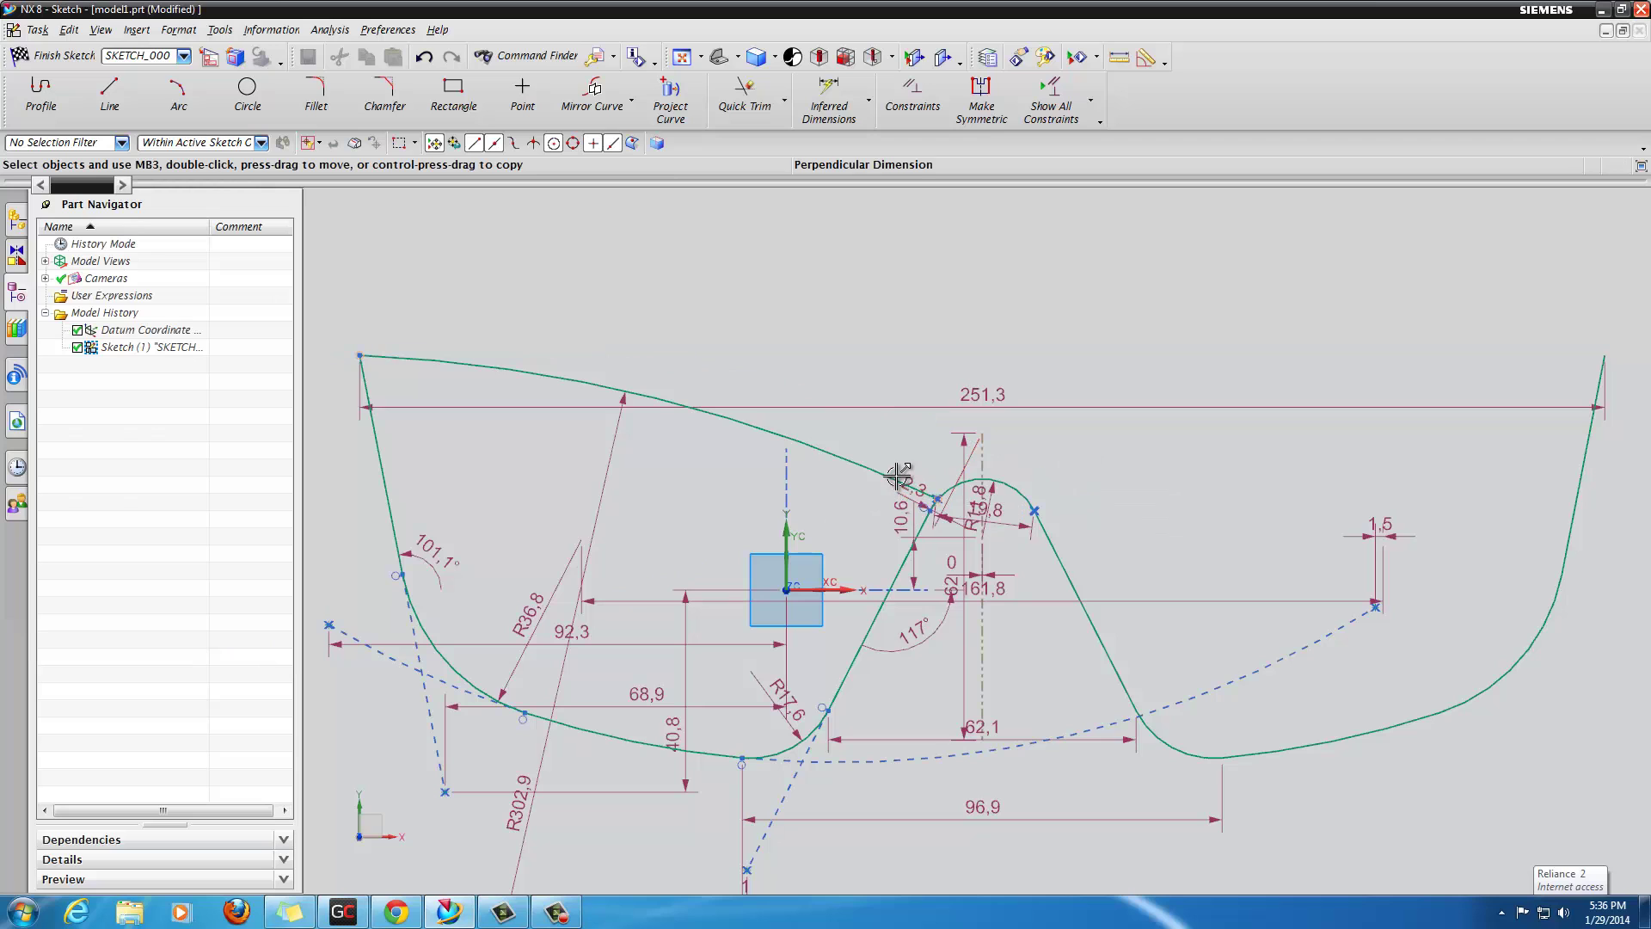
Step: Remove all constraints from the large upper arc of the glasses outline
right_click(893, 474)
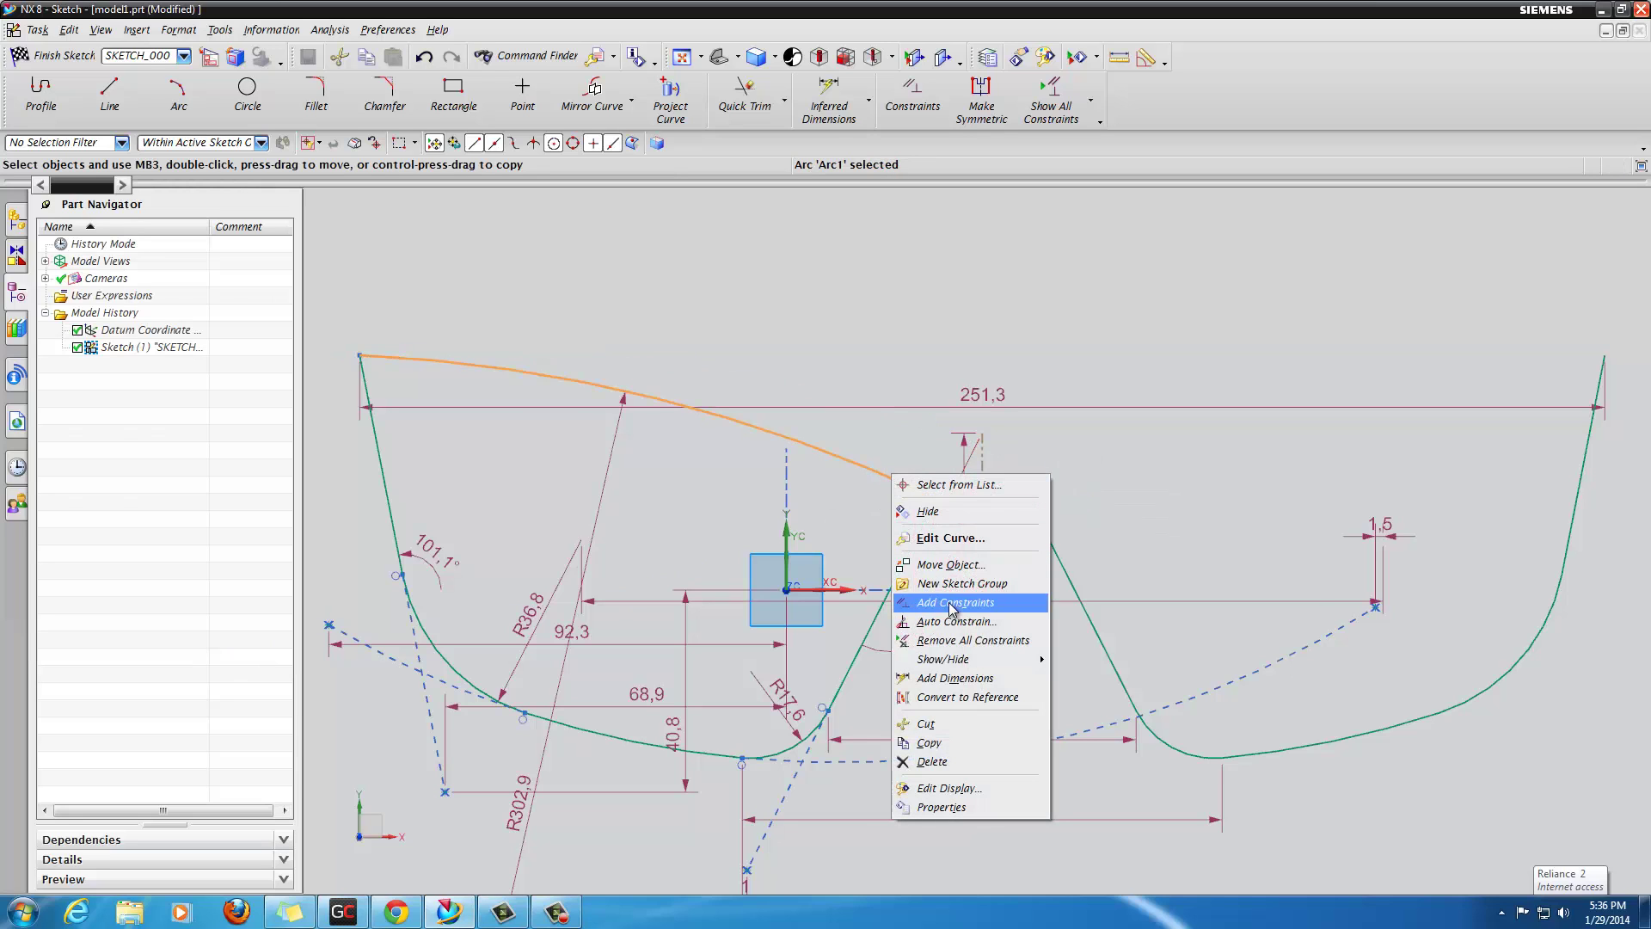
click(972, 640)
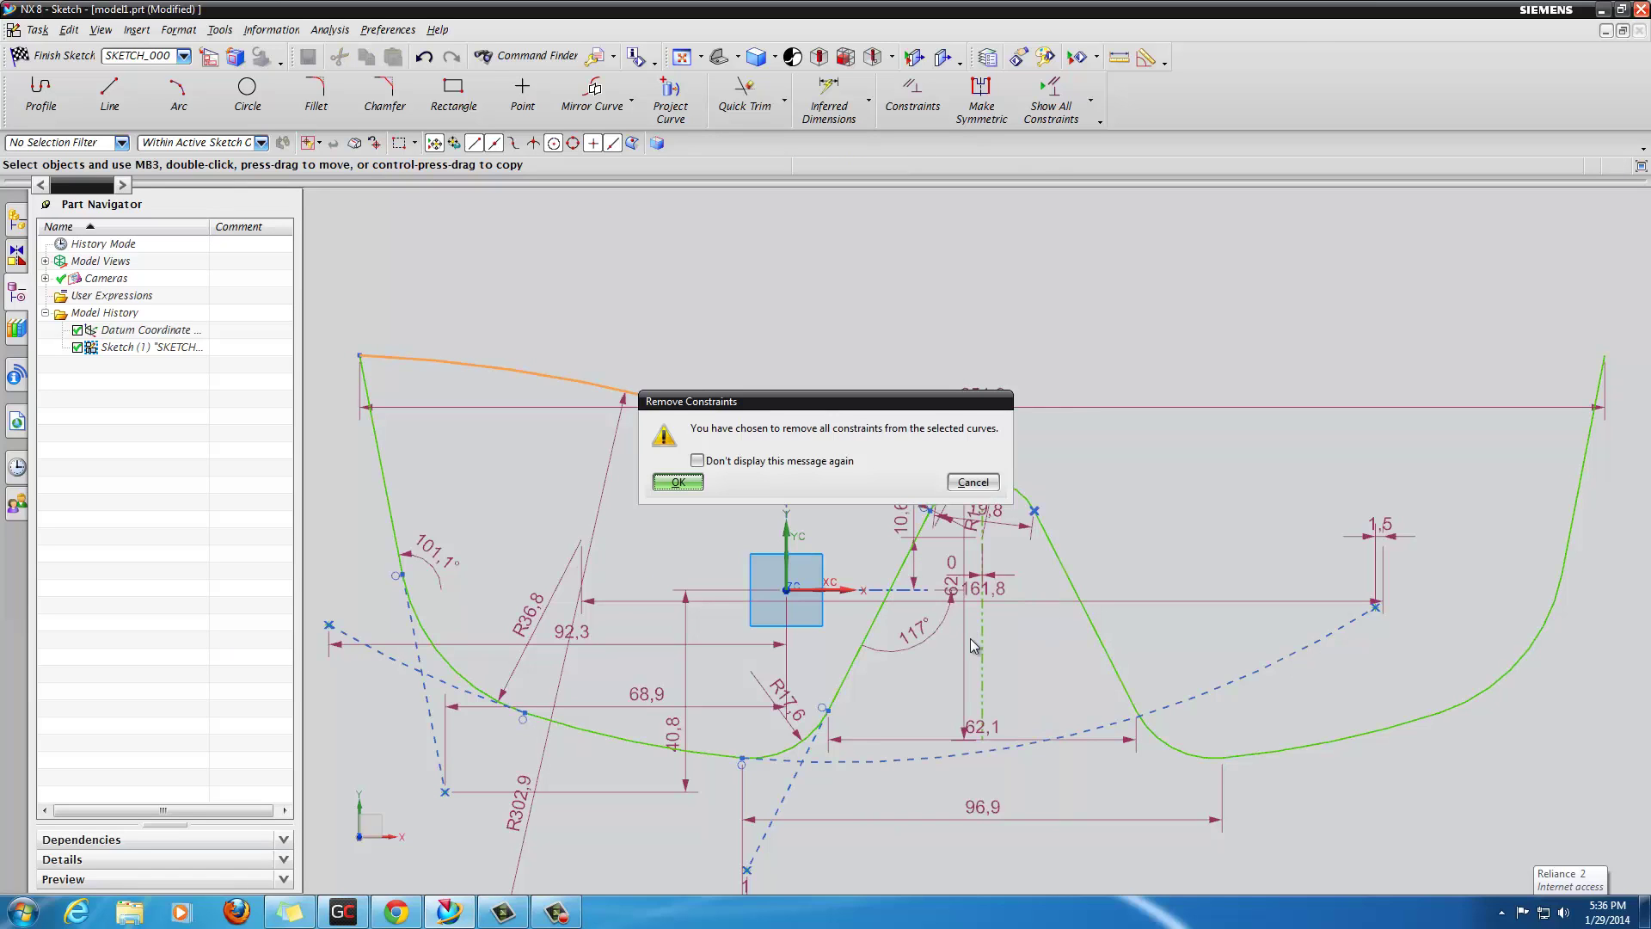
click(679, 482)
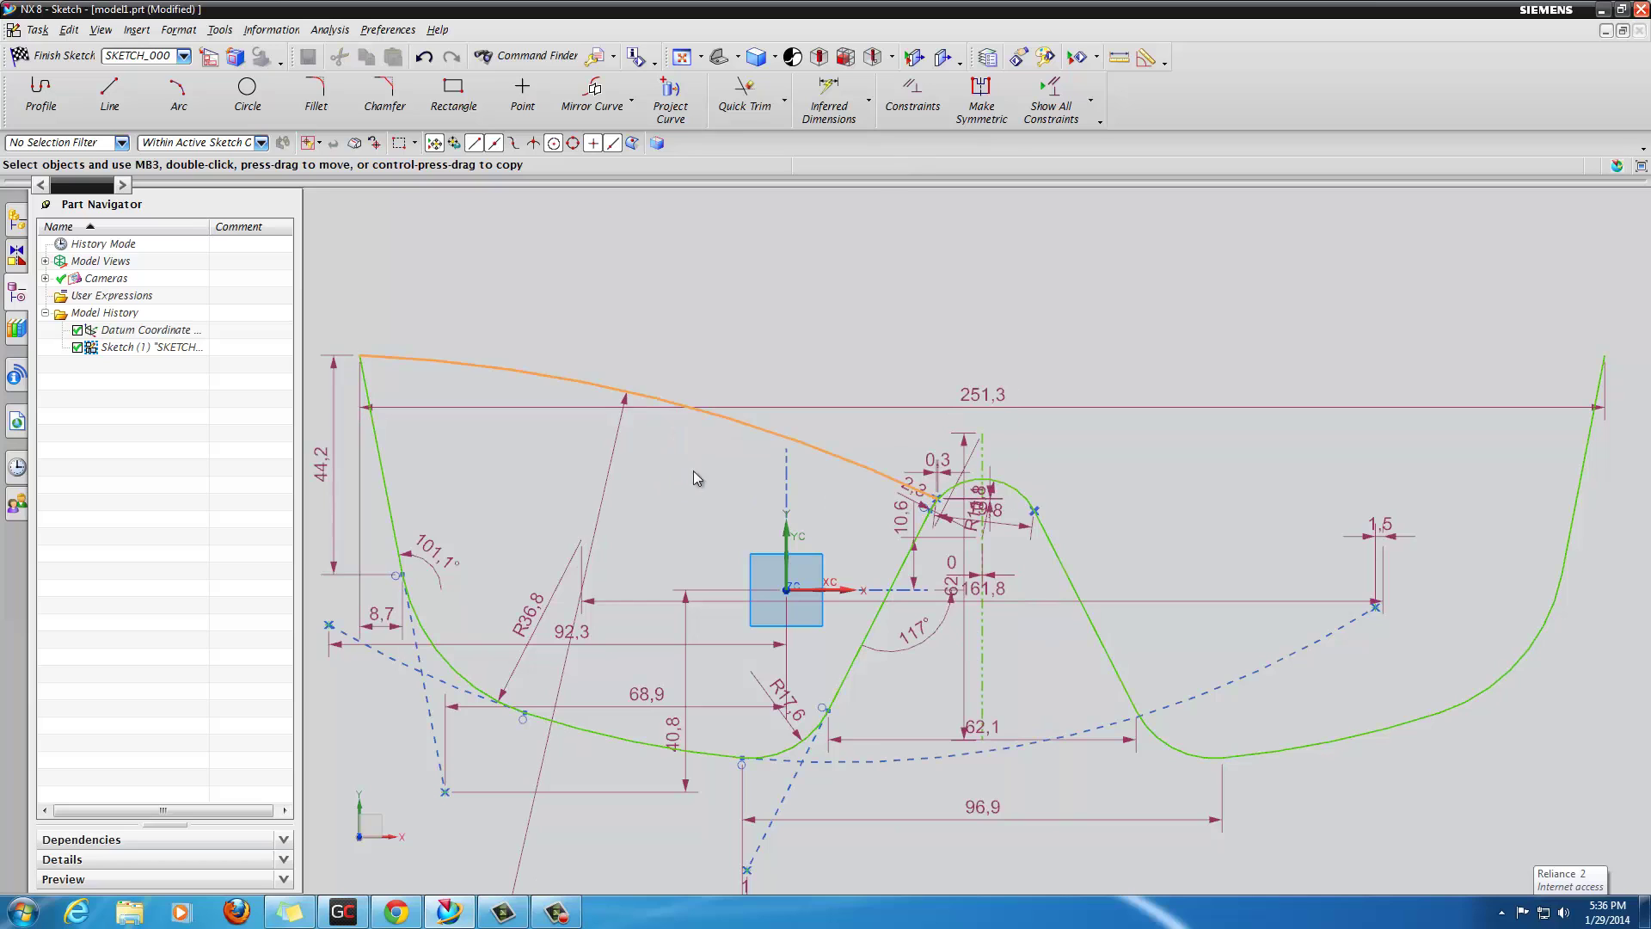
Step: Reshape the upper arc with its middle point at XC -20, YC 50 and its inner endpoint at XC 46, YC 26
double_click(722, 421)
drag(682, 398, 688, 344)
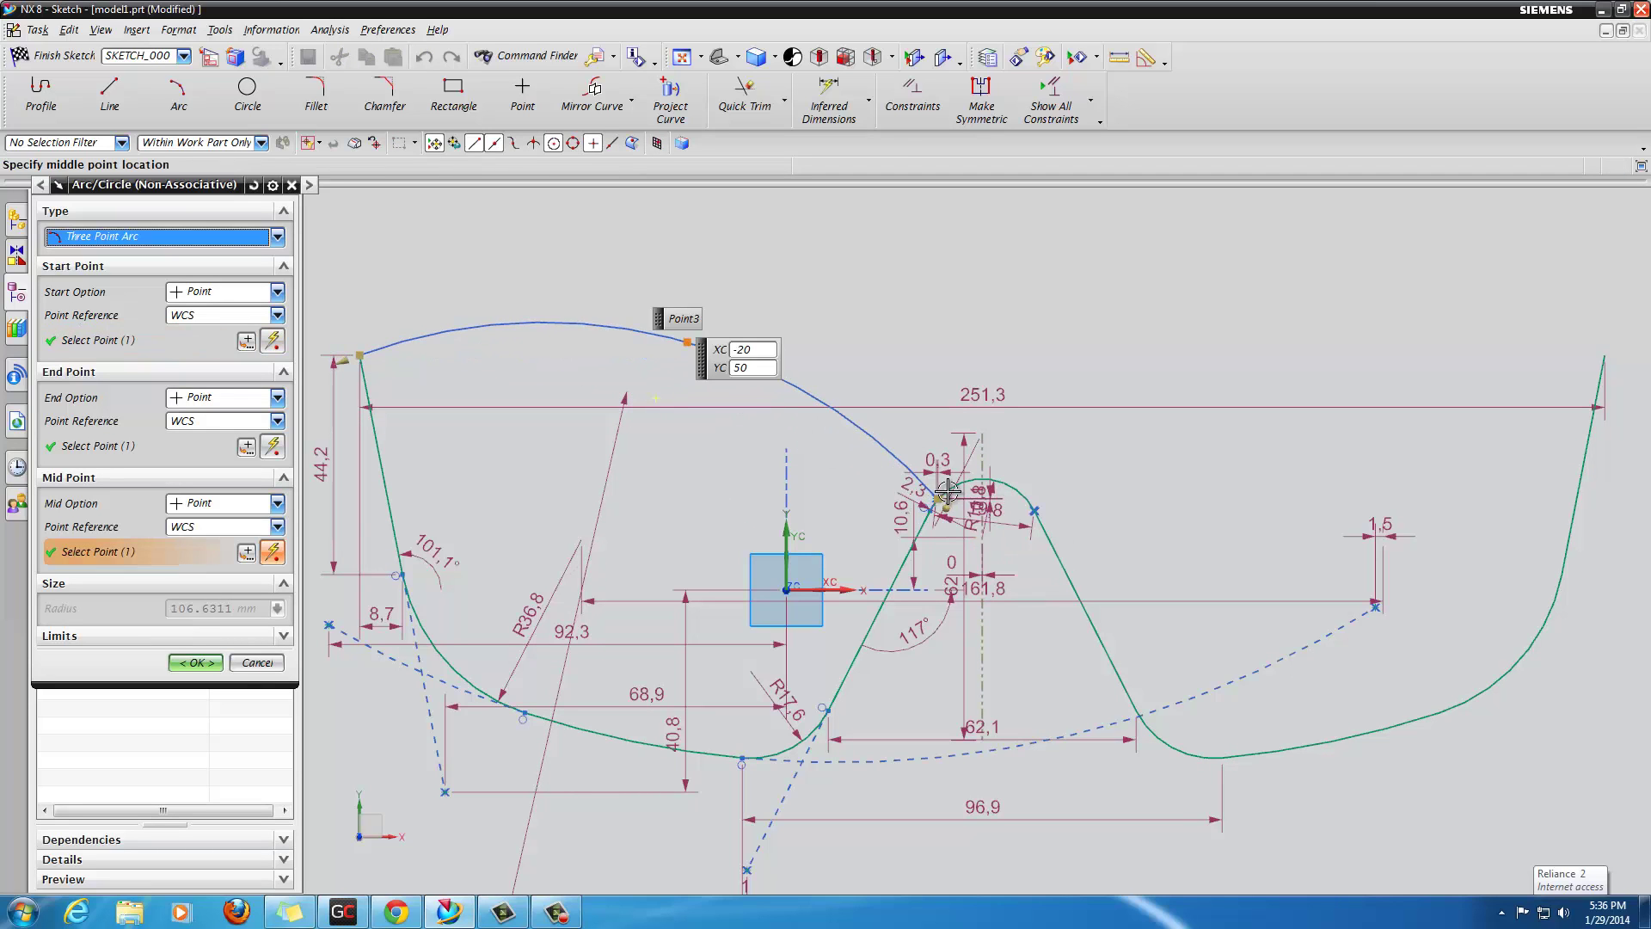
drag(937, 497, 1009, 455)
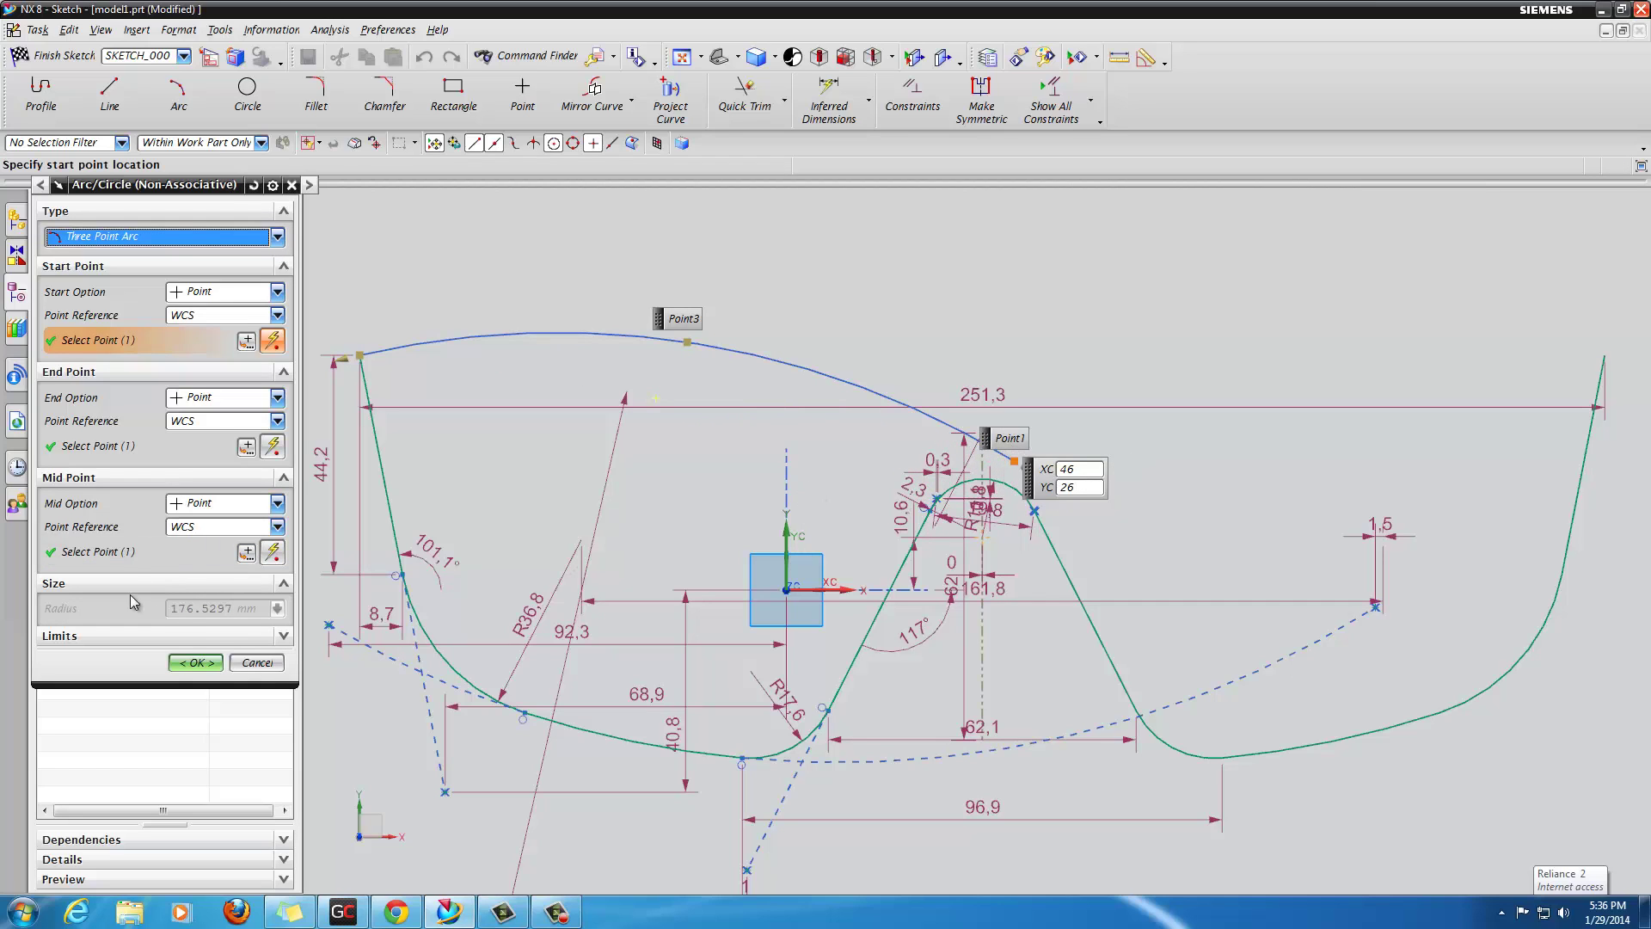
click(202, 662)
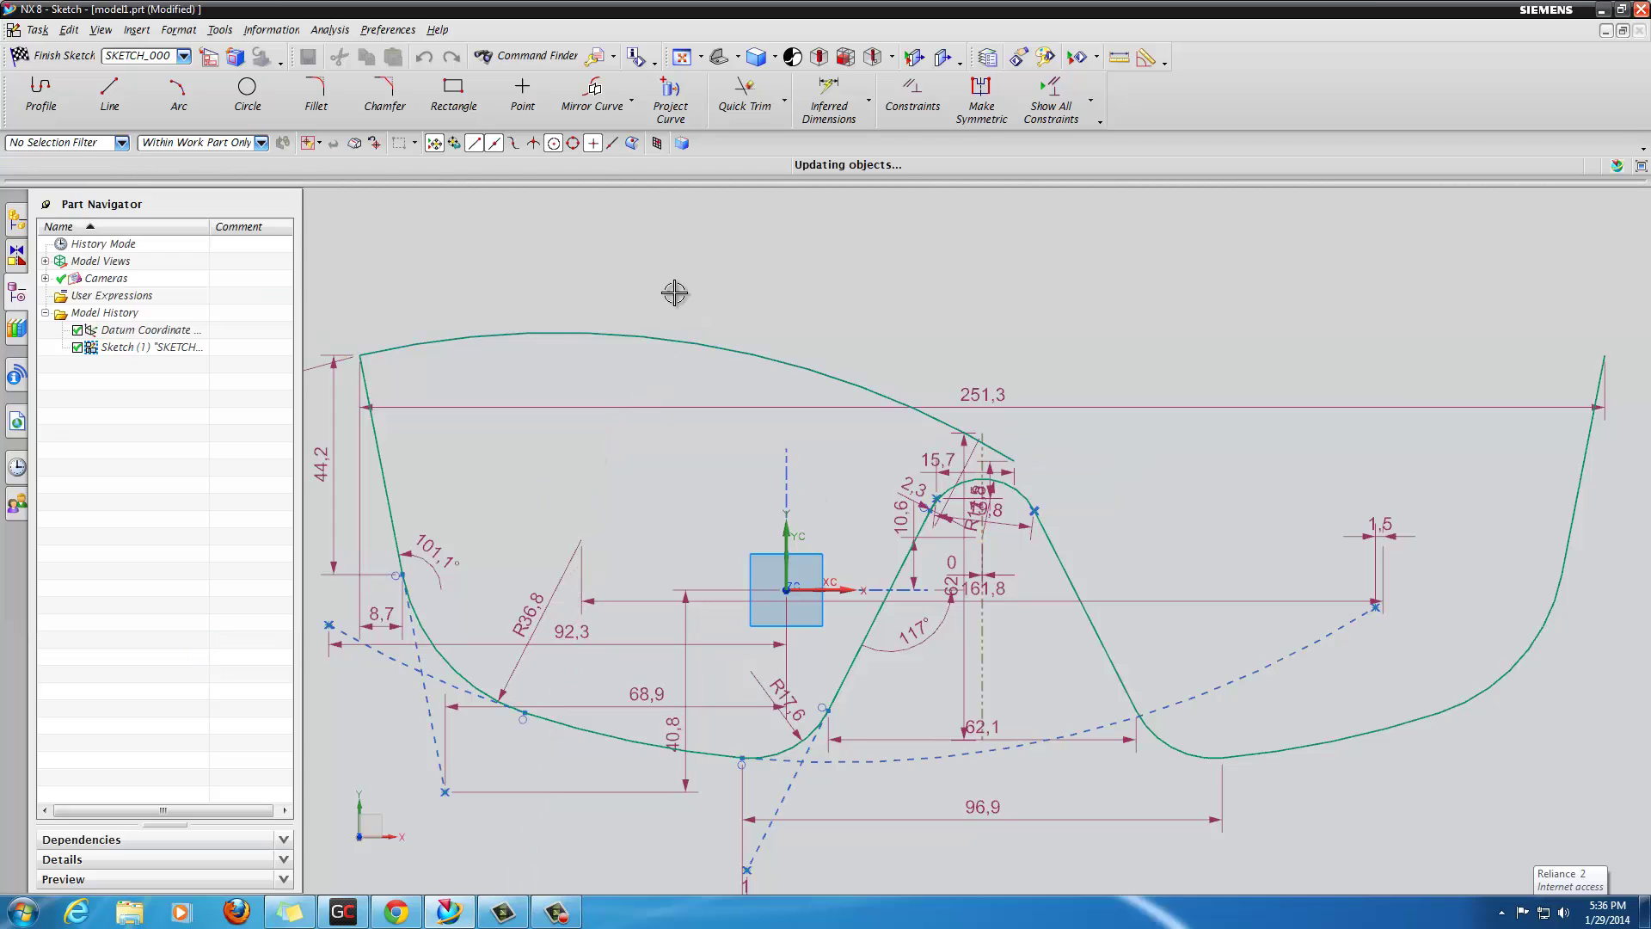
Step: Mirror the reshaped upper arc about the vertical centerline of the glasses outline
click(689, 340)
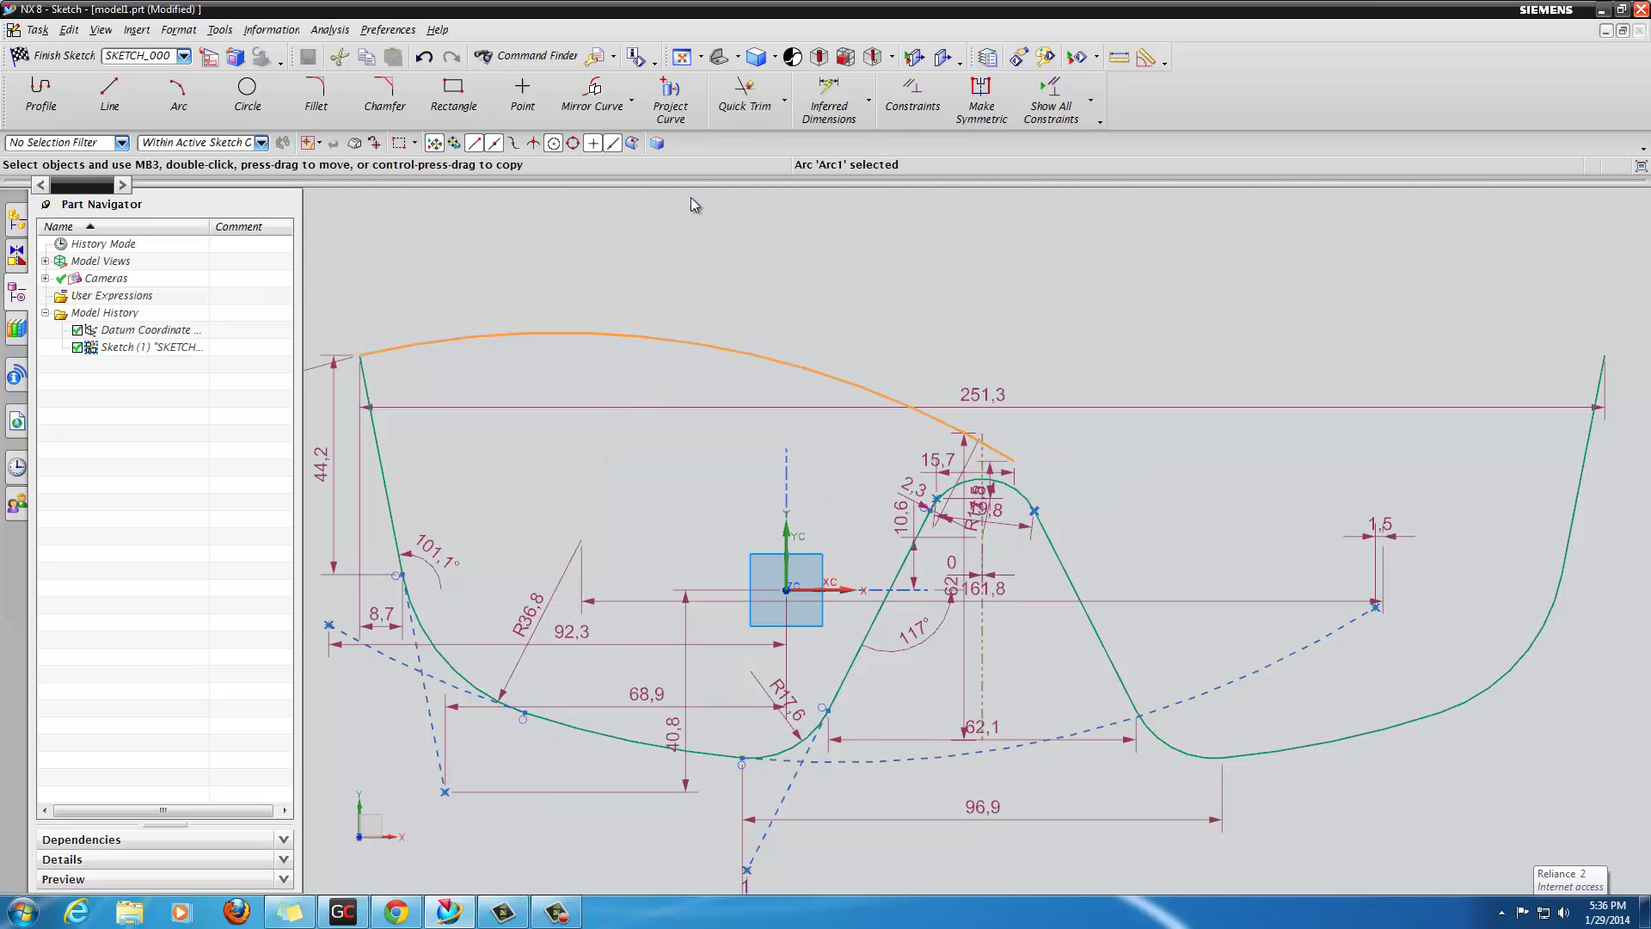
click(593, 93)
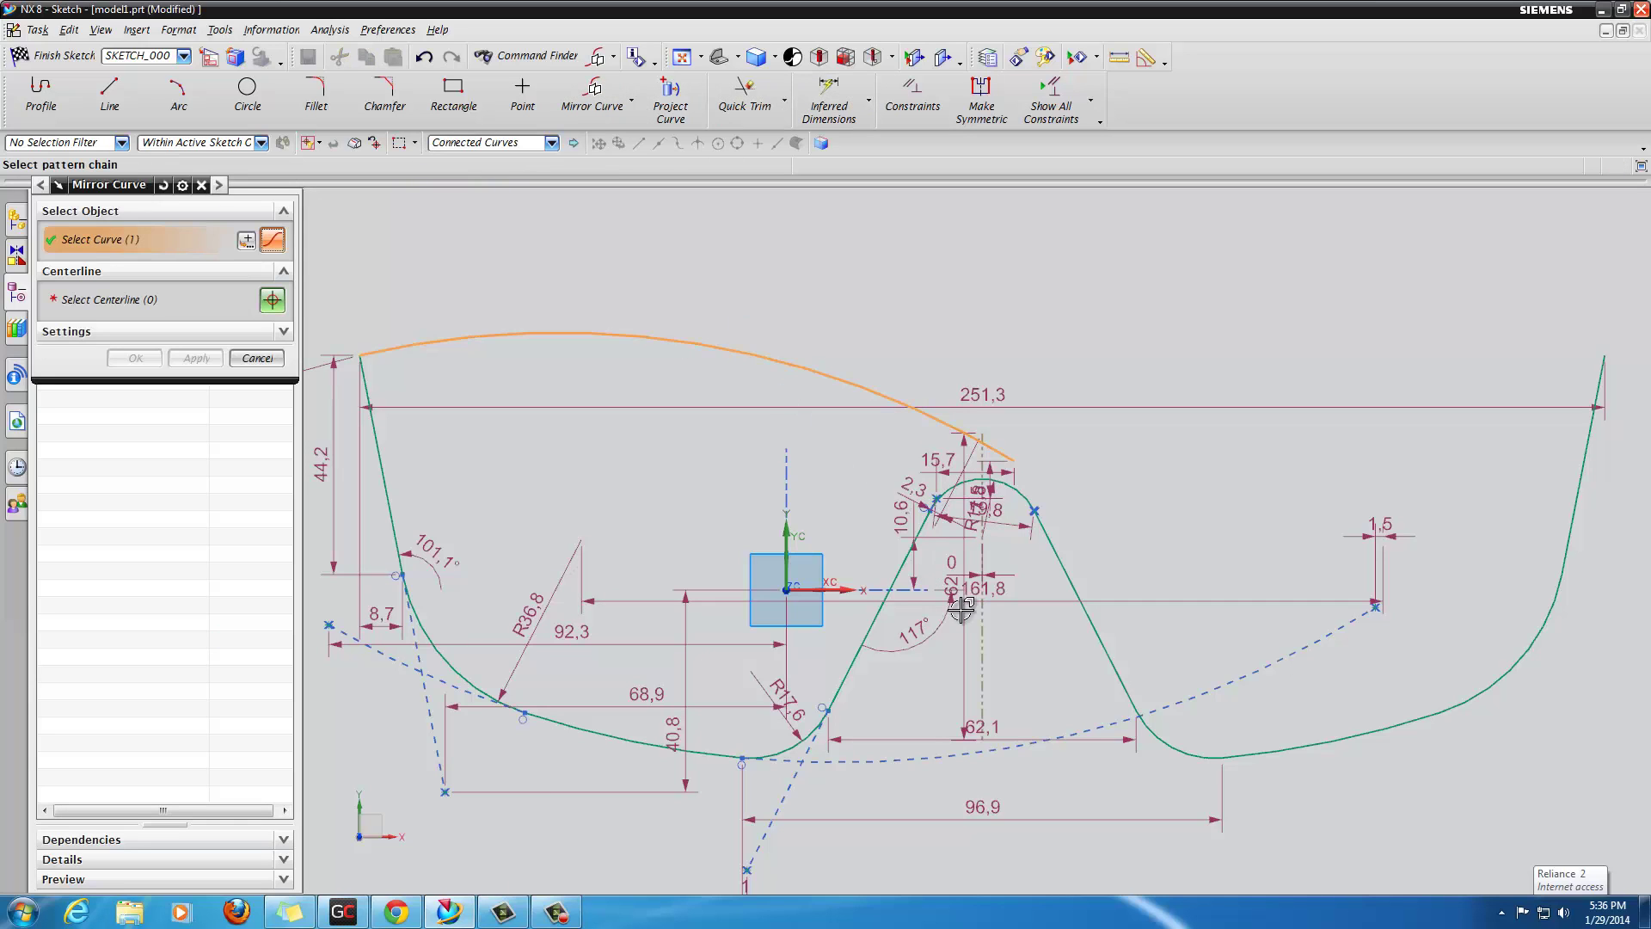
middle_click(76, 363)
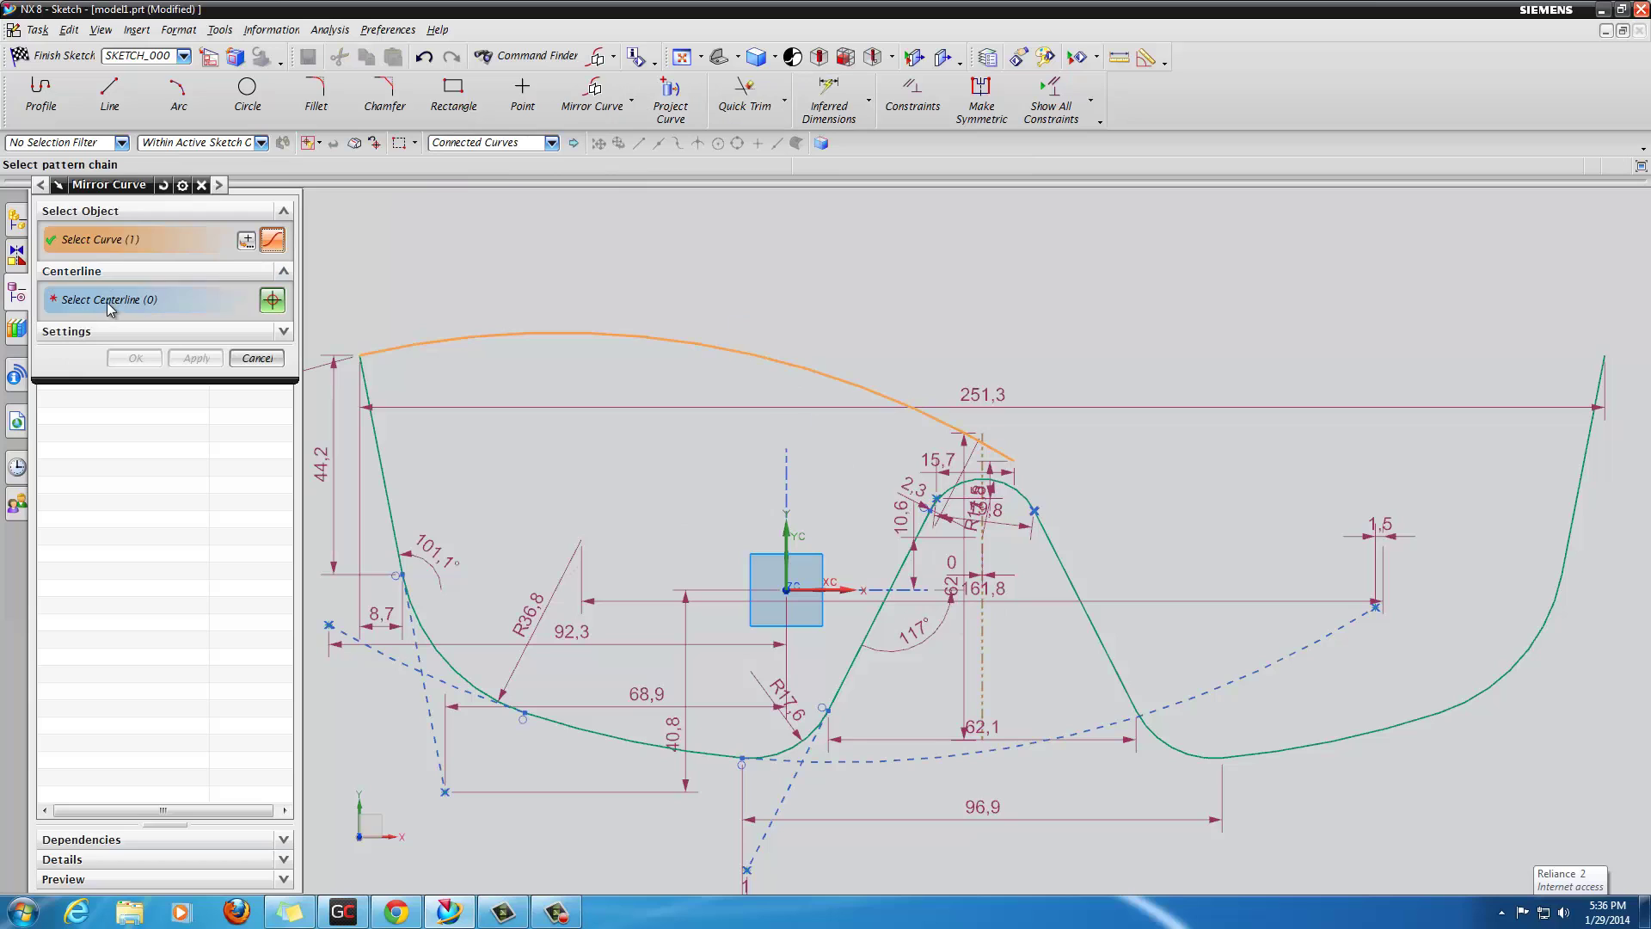
click(983, 622)
click(135, 358)
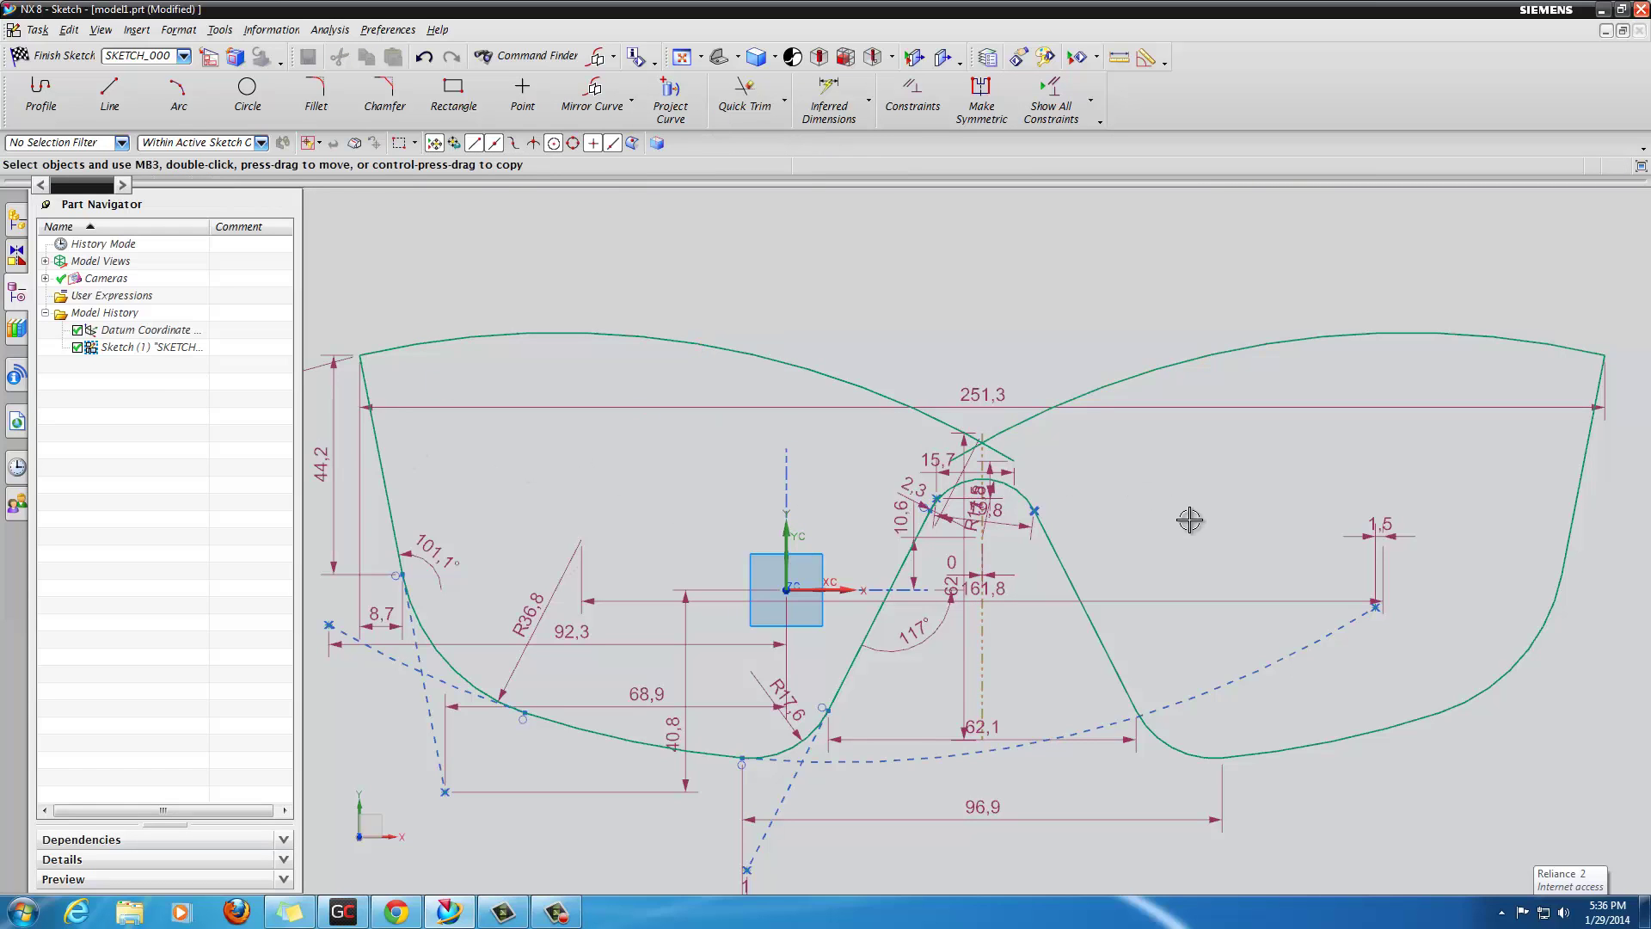
Step: Trim the overlapping ends of the two upper arcs back to their intersection above the nose bridge and finish the sketch
click(745, 96)
click(1002, 453)
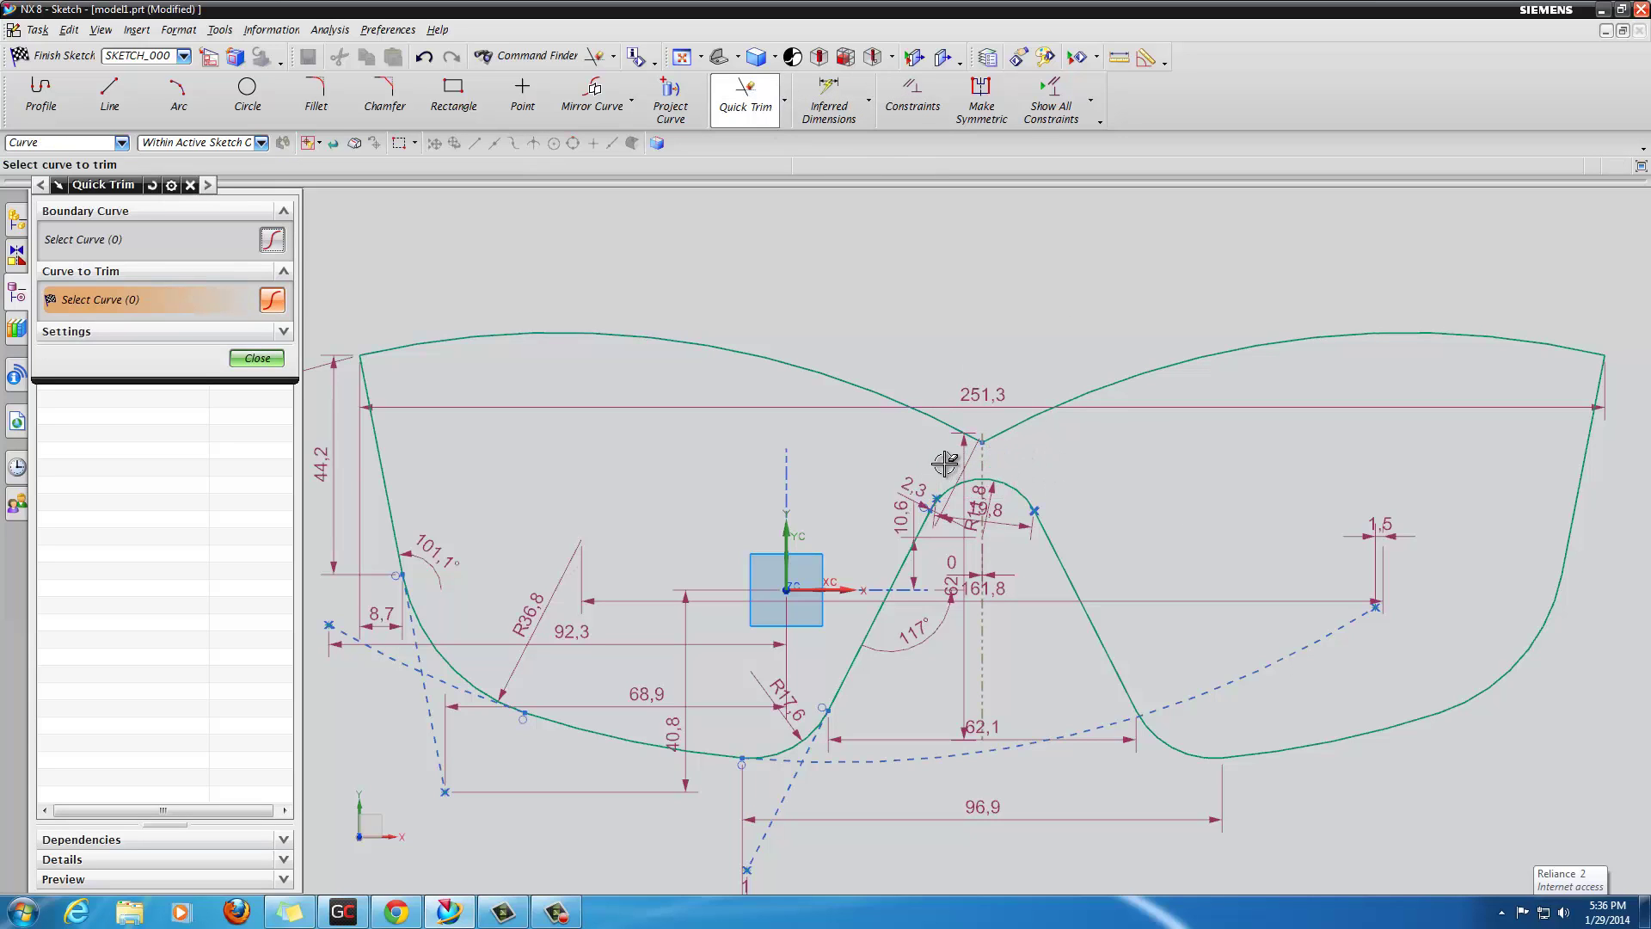
scroll(981, 572, up, 2)
scroll(980, 572, down, 4)
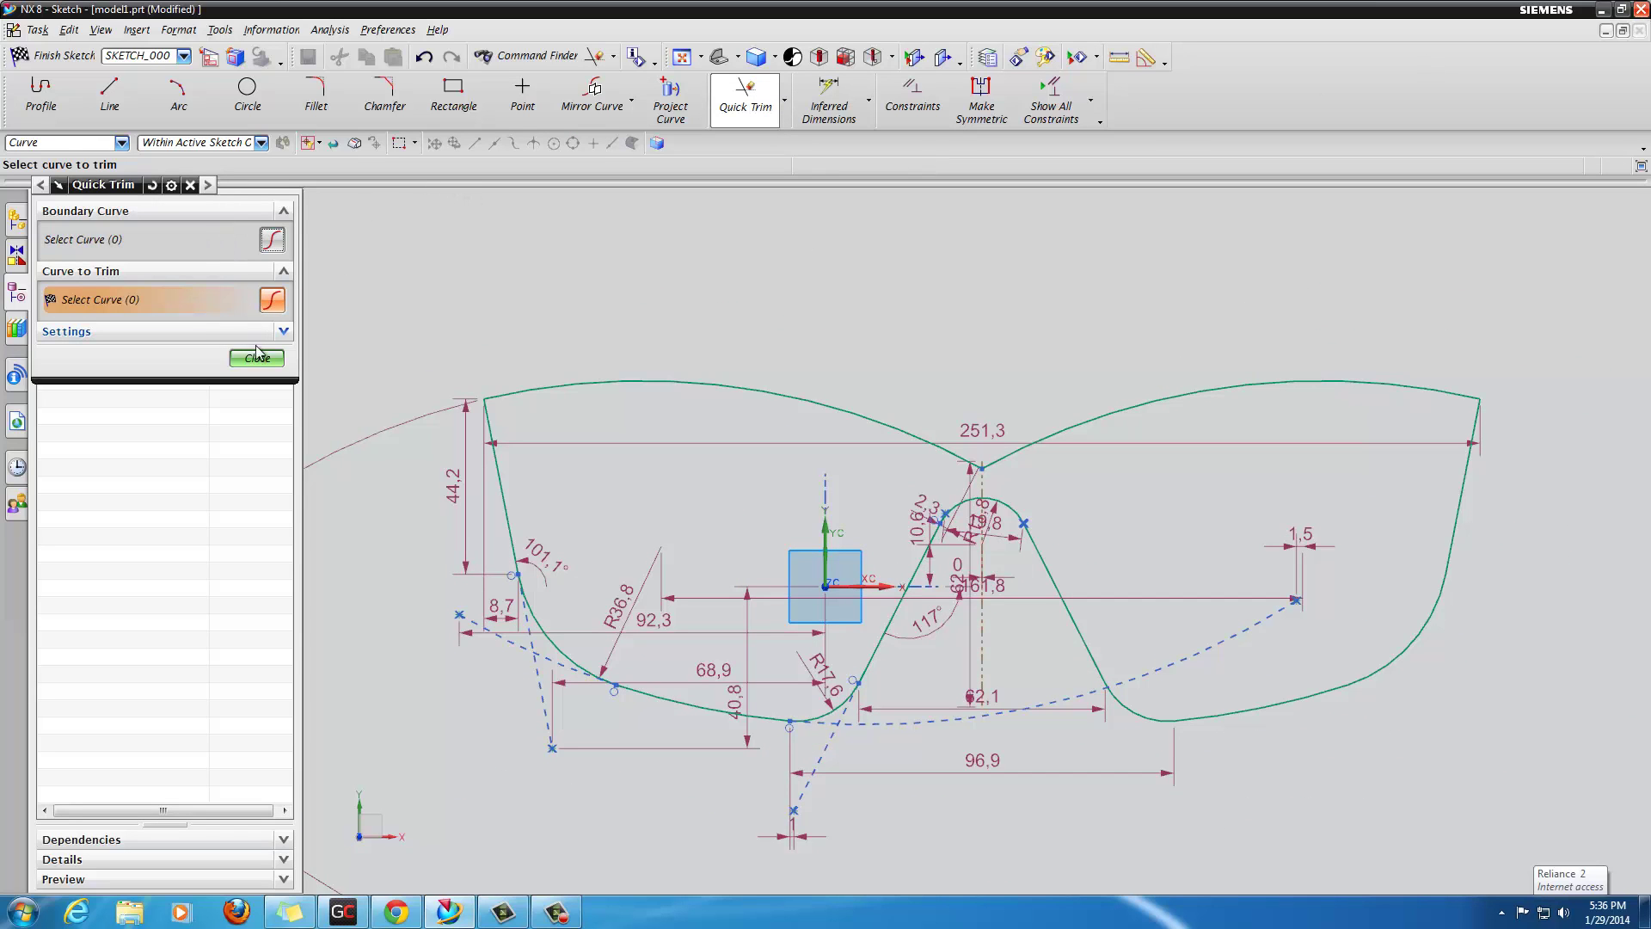
click(54, 55)
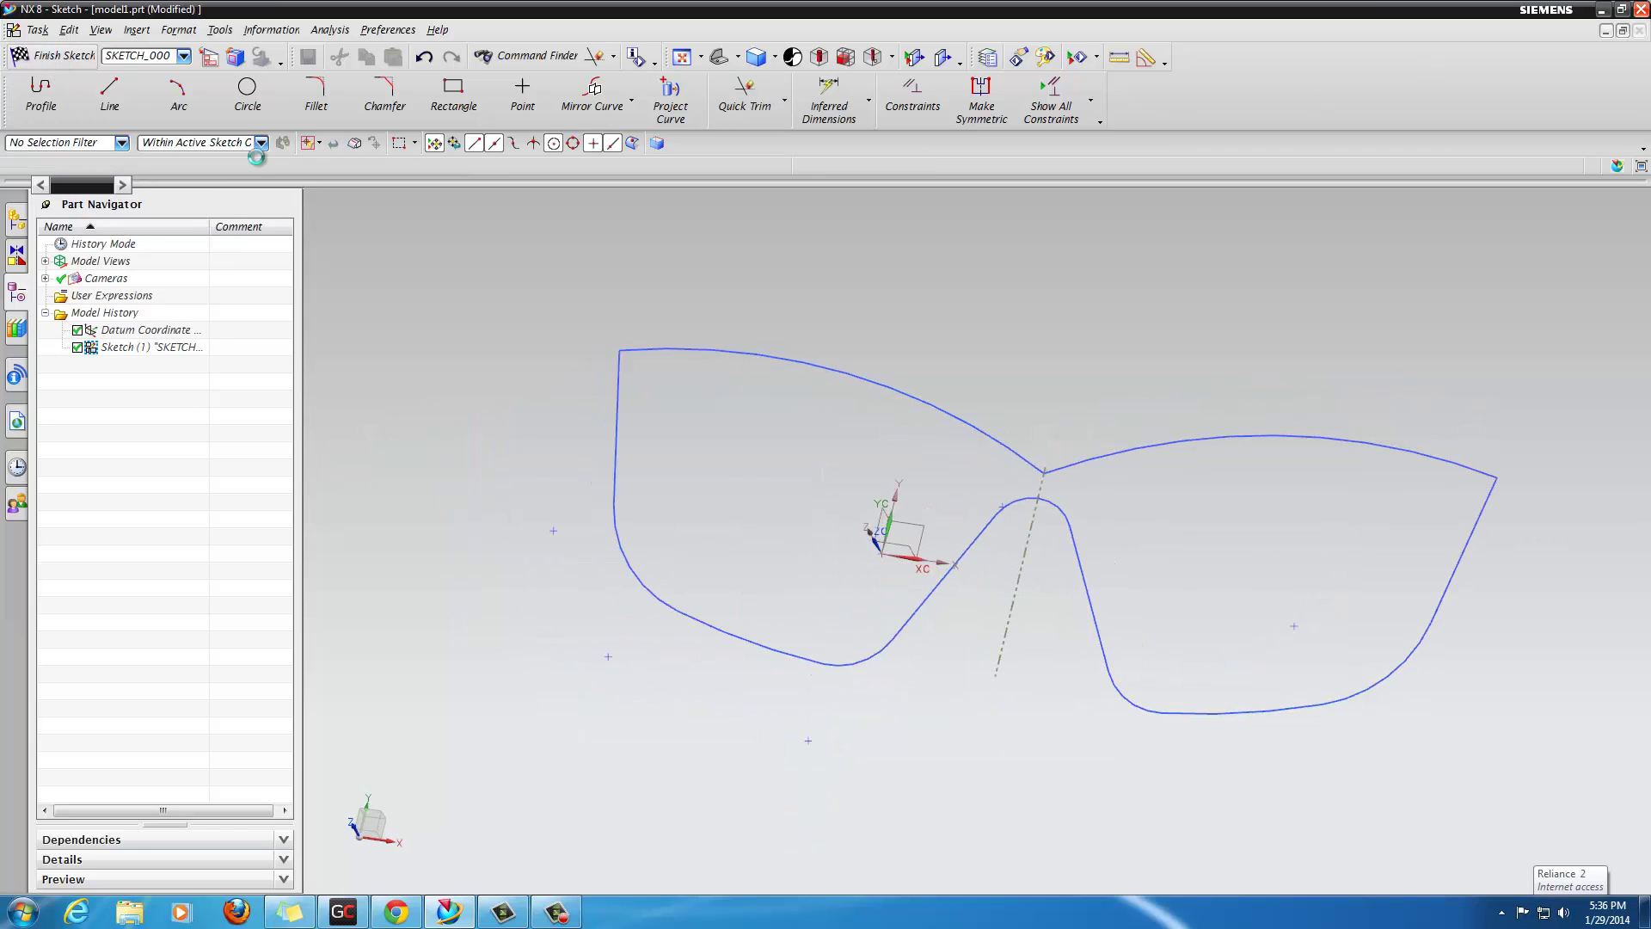
Step: Create a new sketch on the XZ datum plane and open it in the sketch task environment
middle_drag(1136, 415, 999, 469)
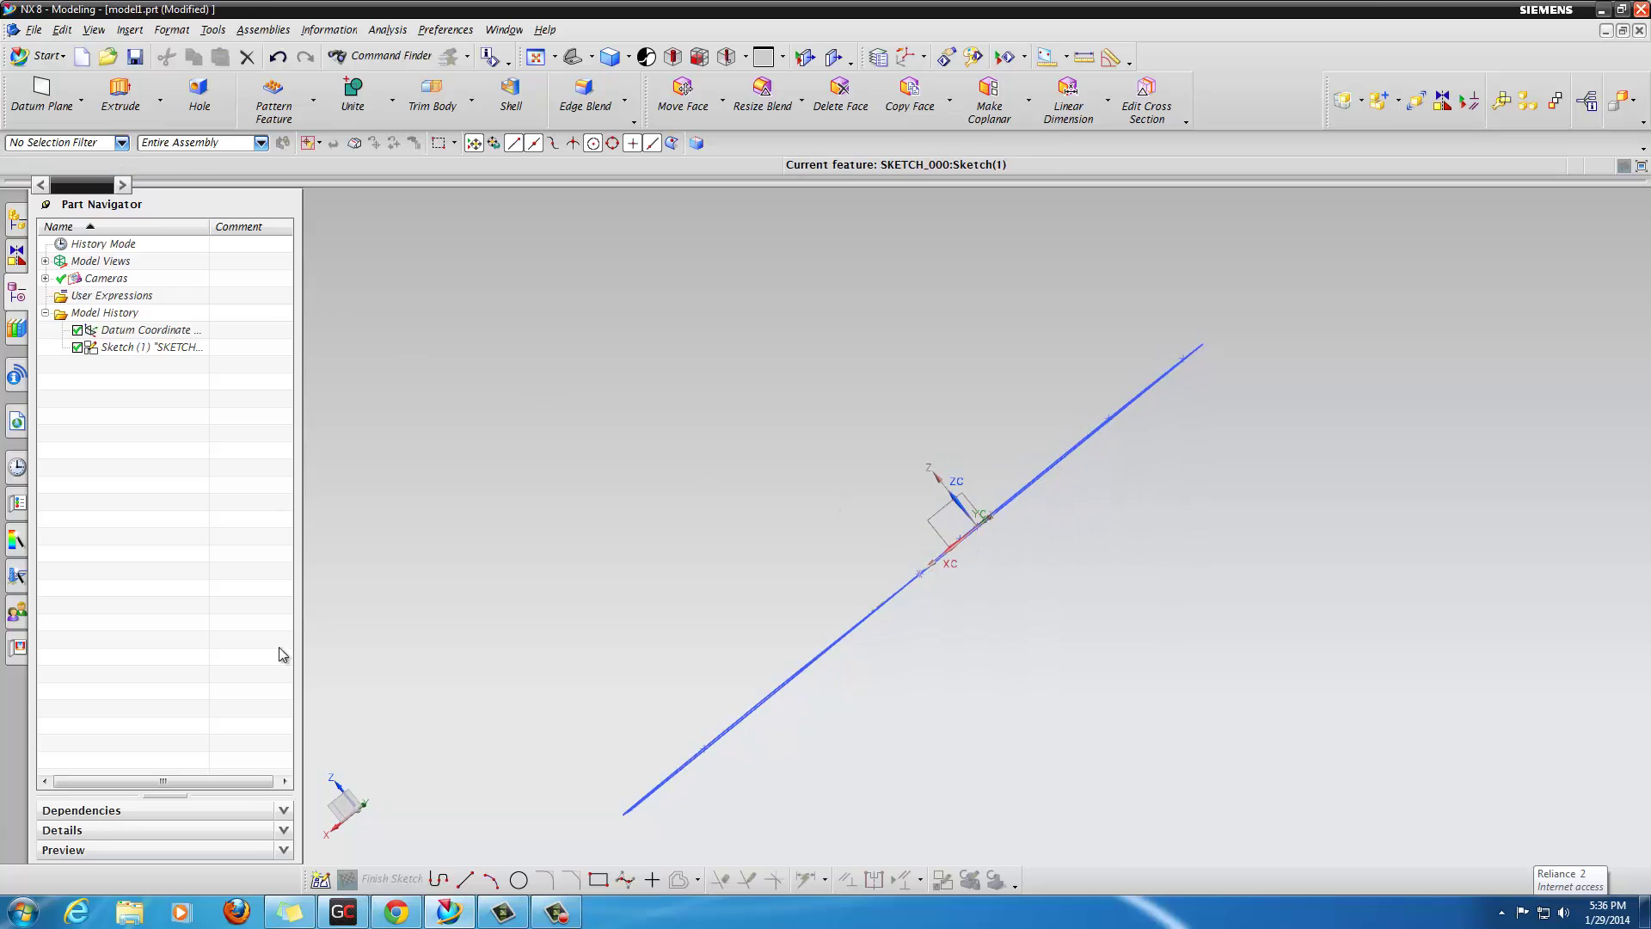
click(320, 881)
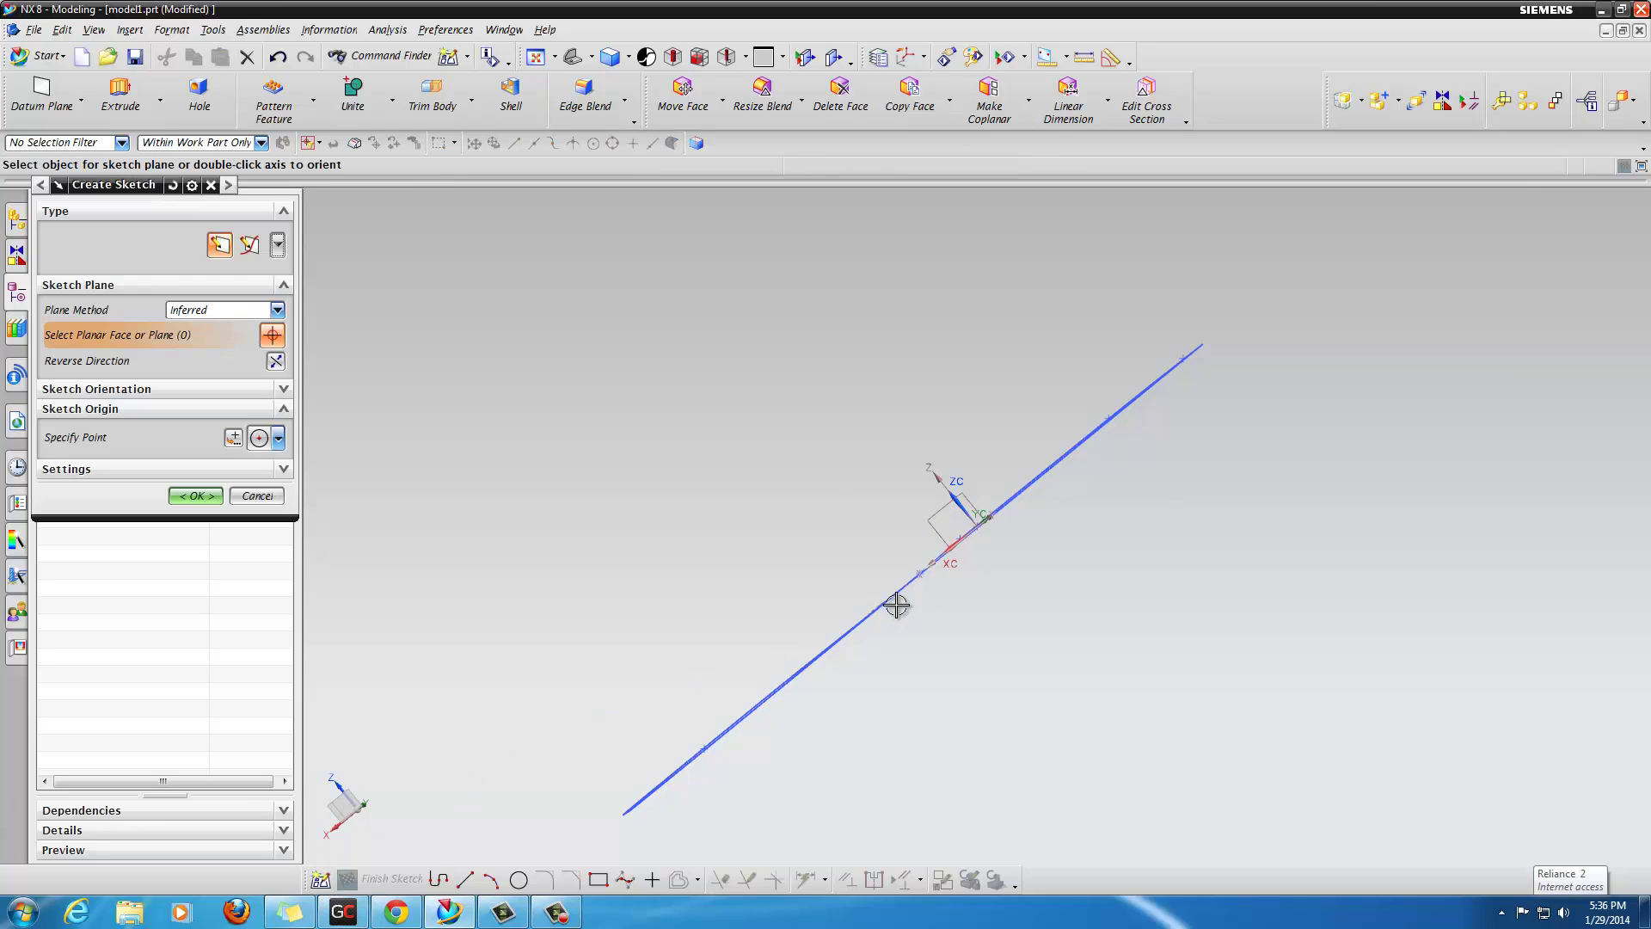
click(941, 520)
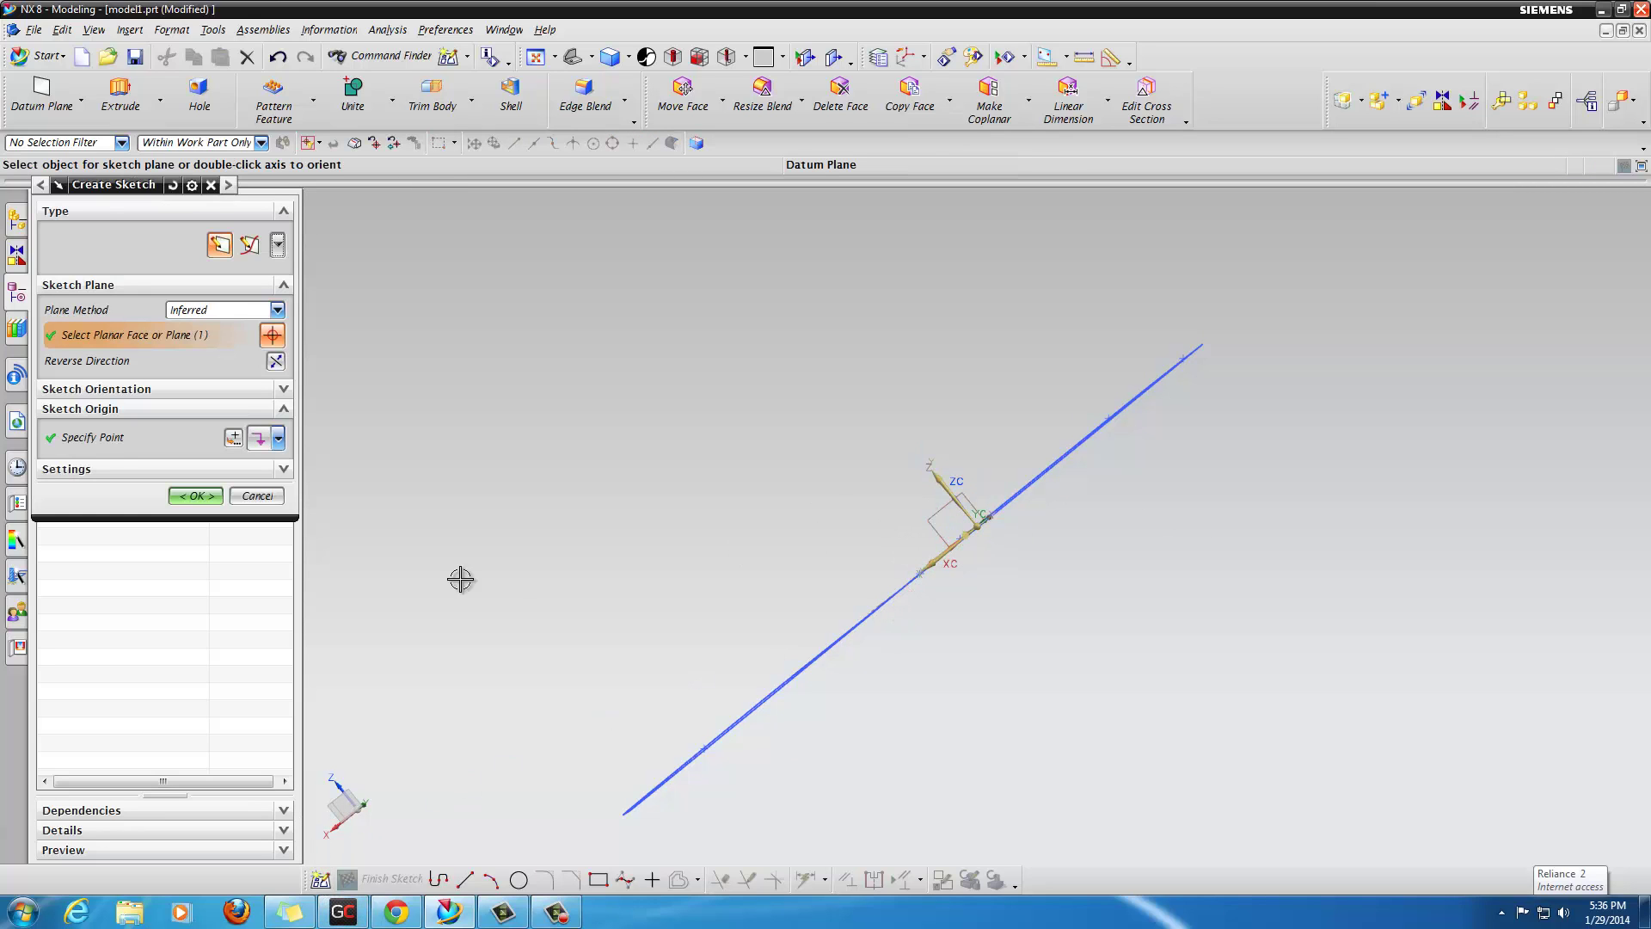
click(196, 497)
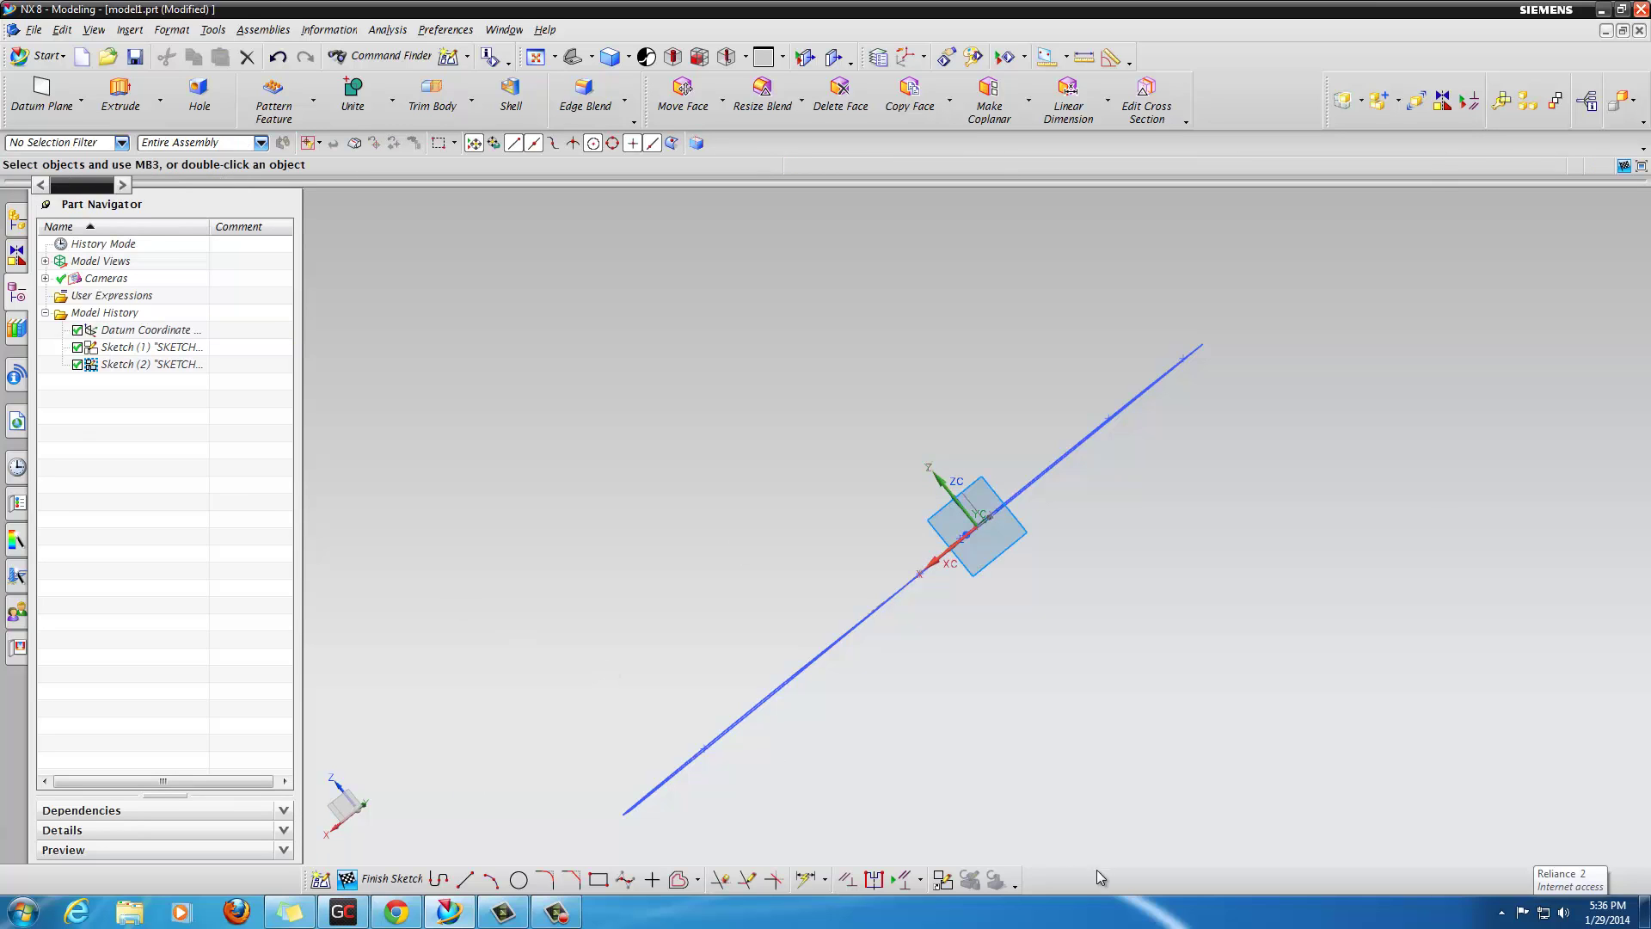
click(942, 882)
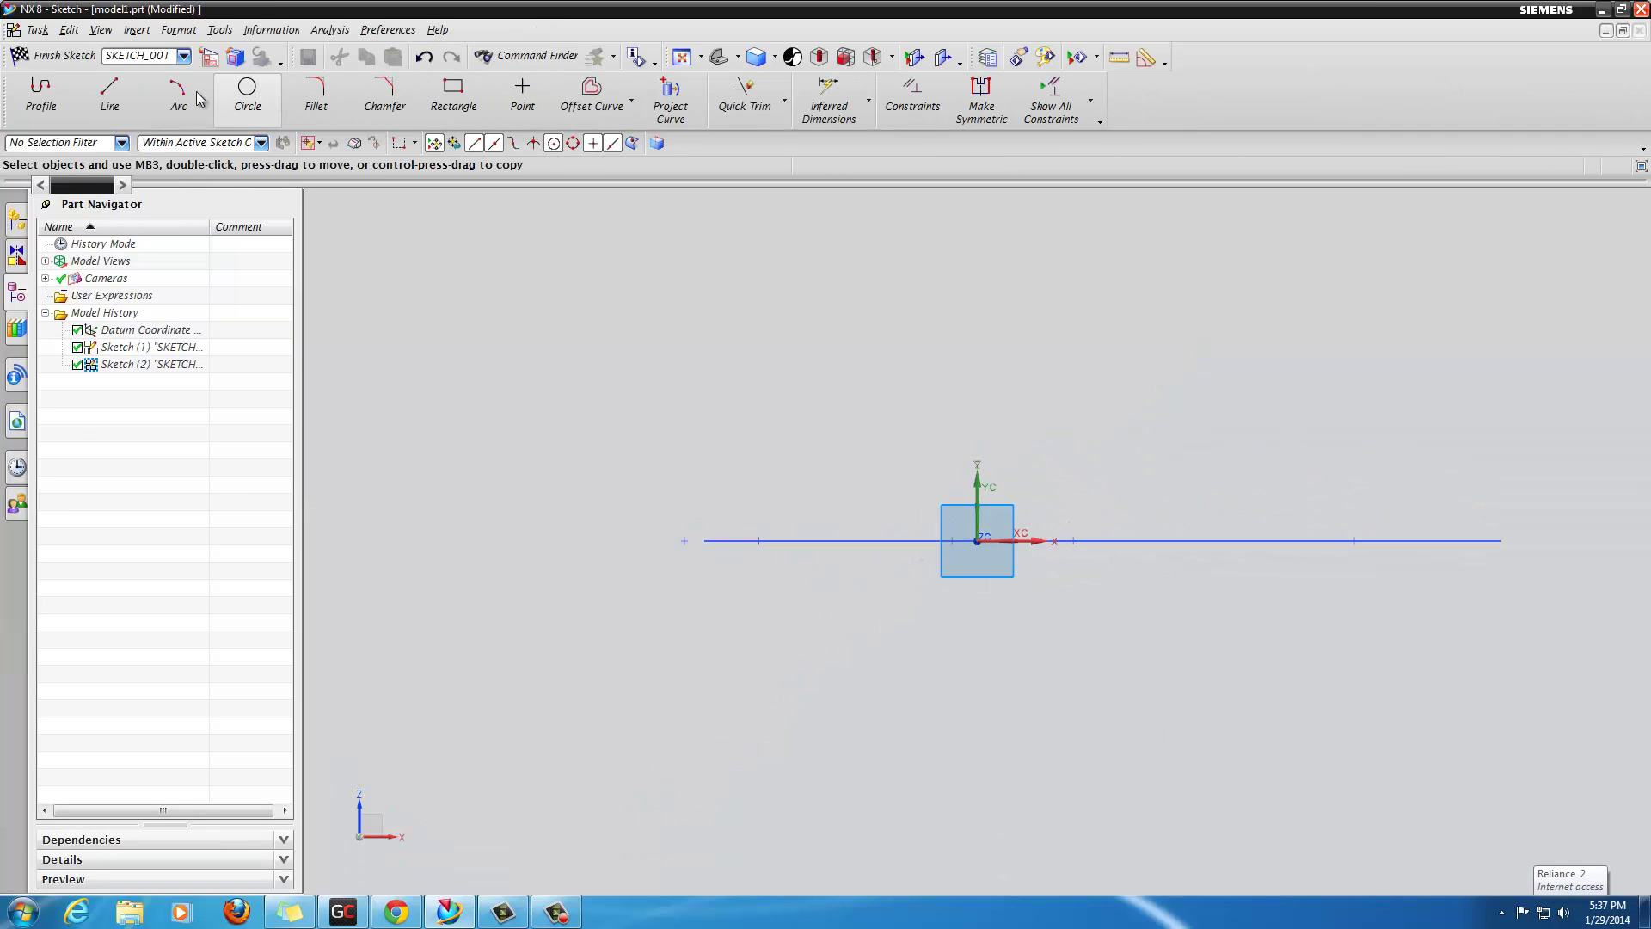
Step: Draw a wide three-point arc of about 407 mm radius above the glasses outline and move its left-hand horizontal dimension below the outline
click(65, 92)
click(89, 246)
click(465, 435)
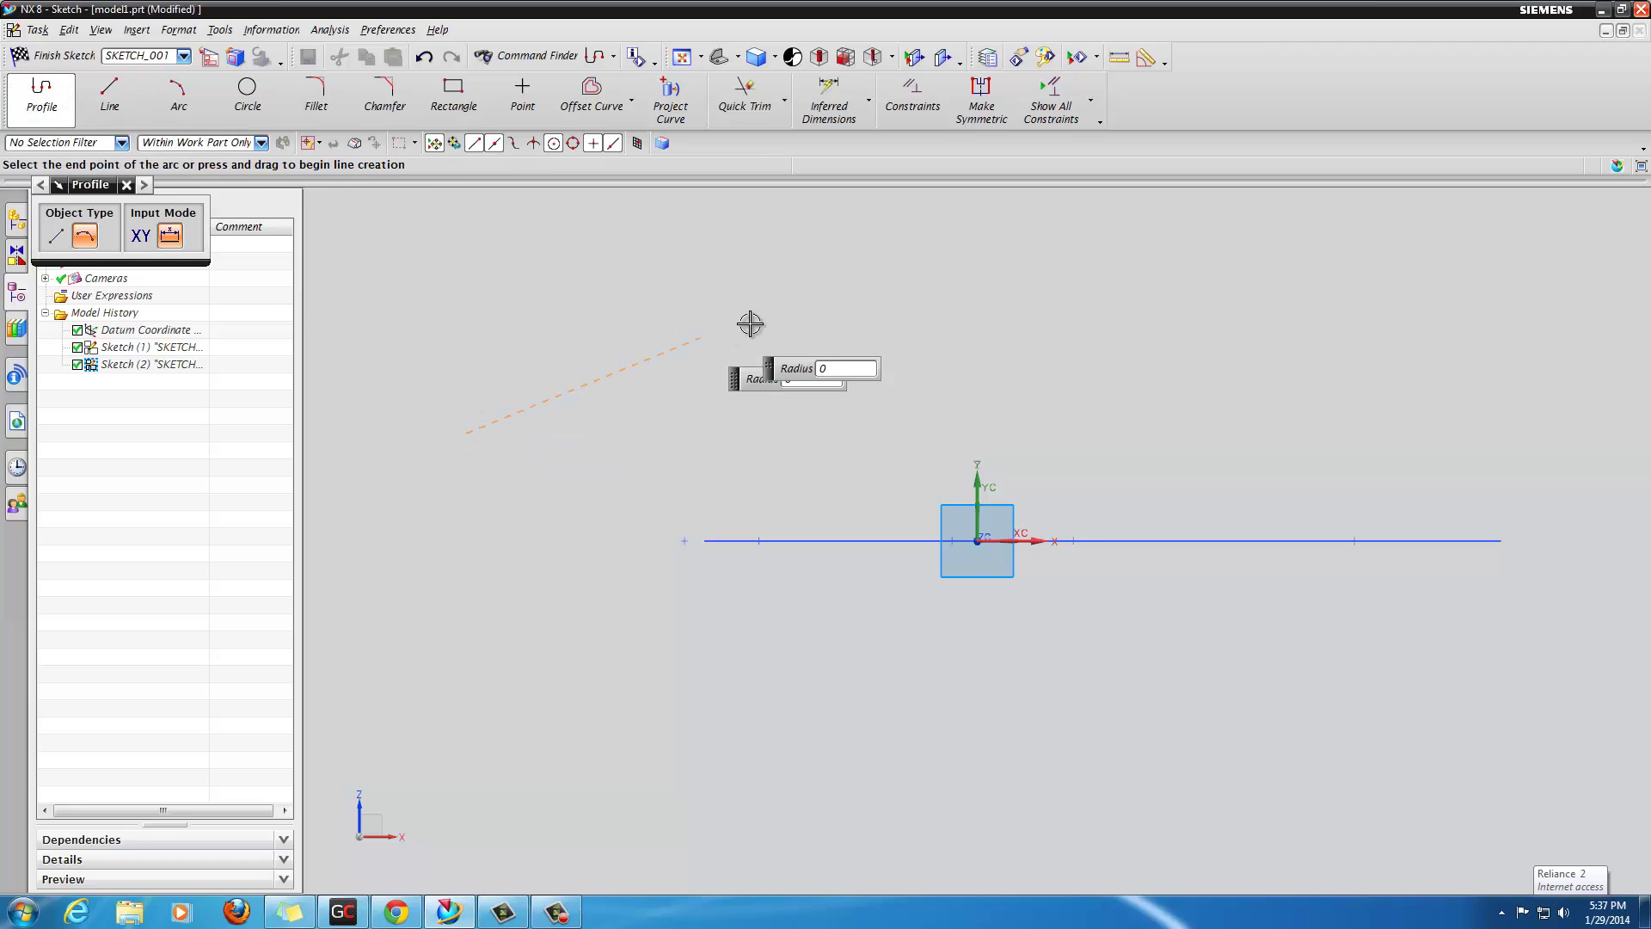
click(1052, 283)
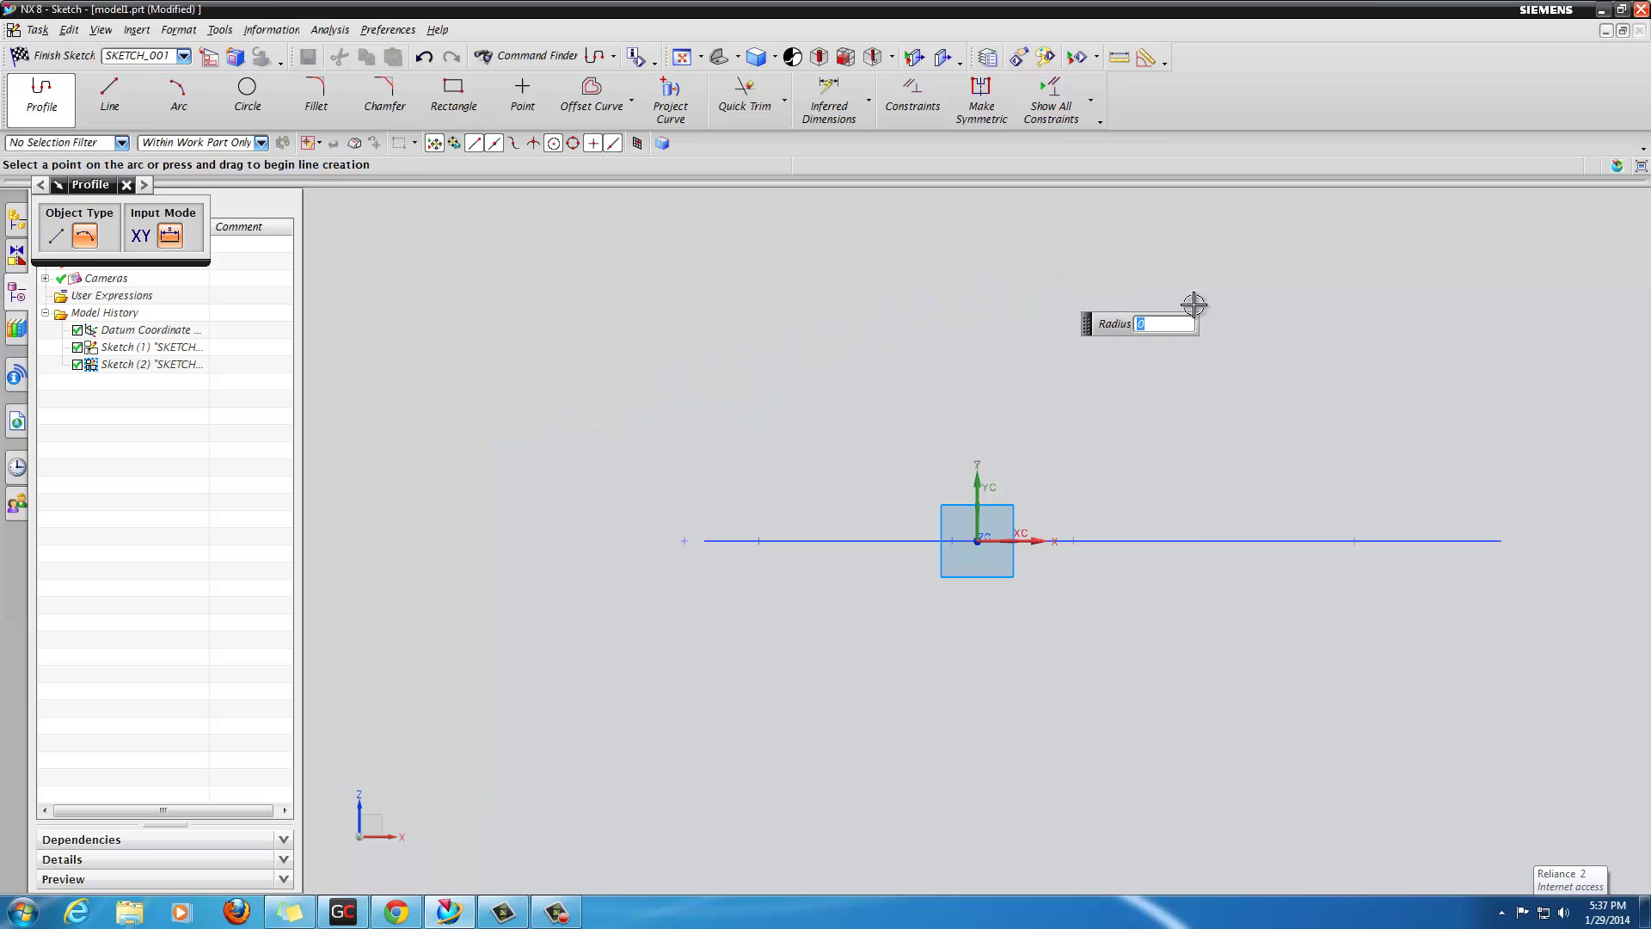
click(1626, 409)
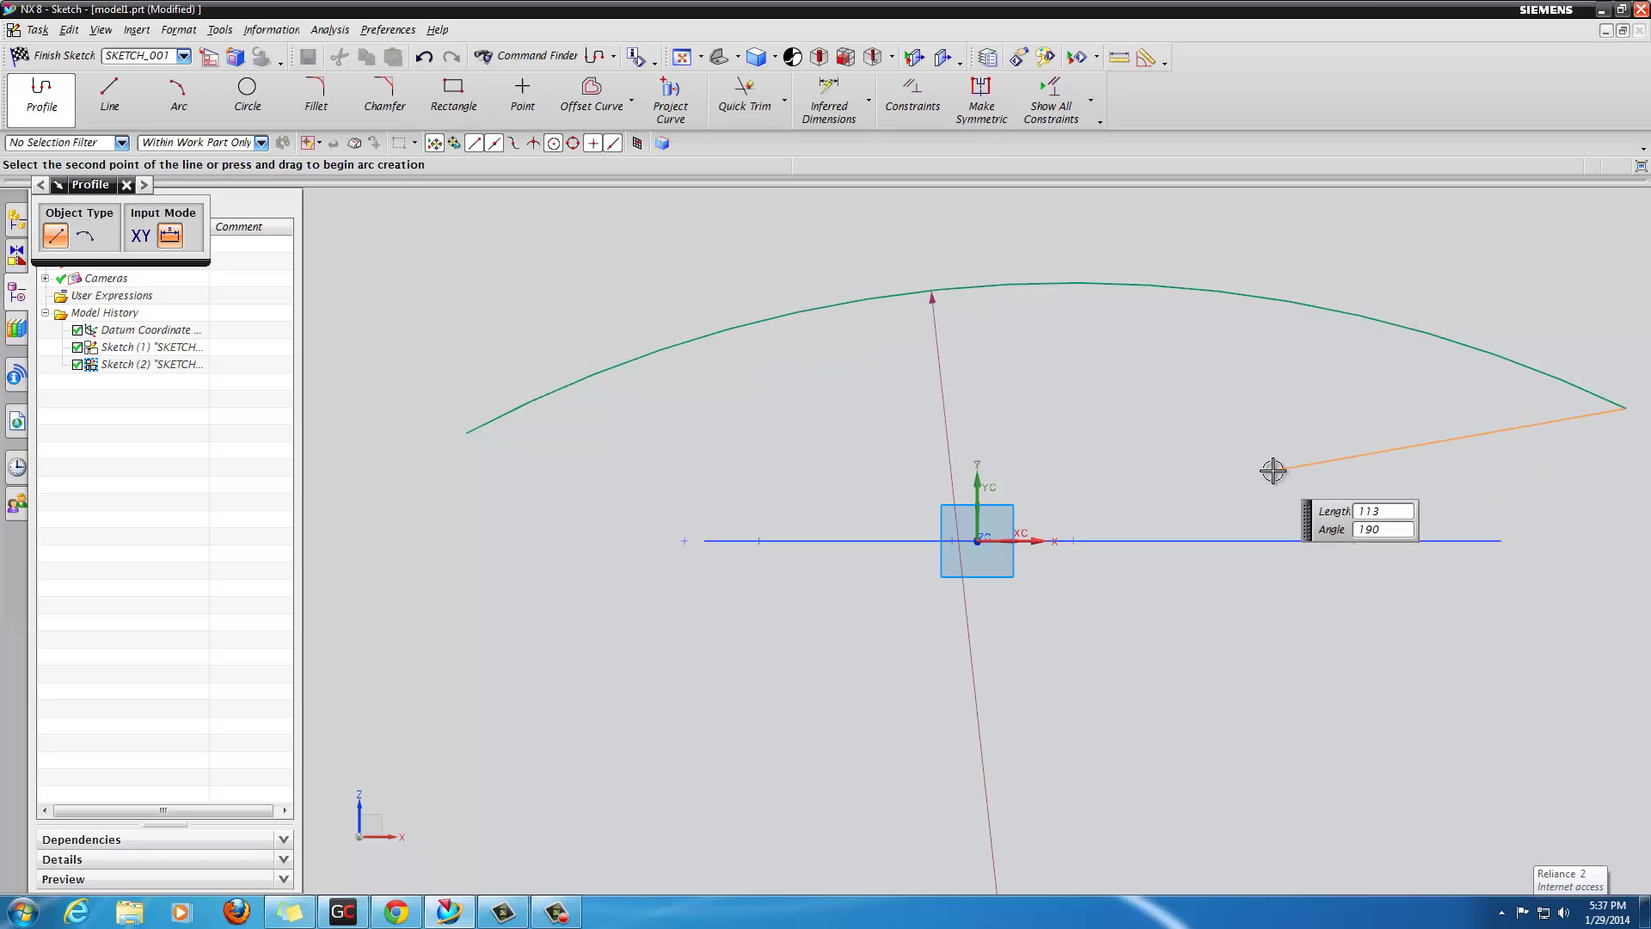
key(Escape)
scroll(830, 382, up, 1)
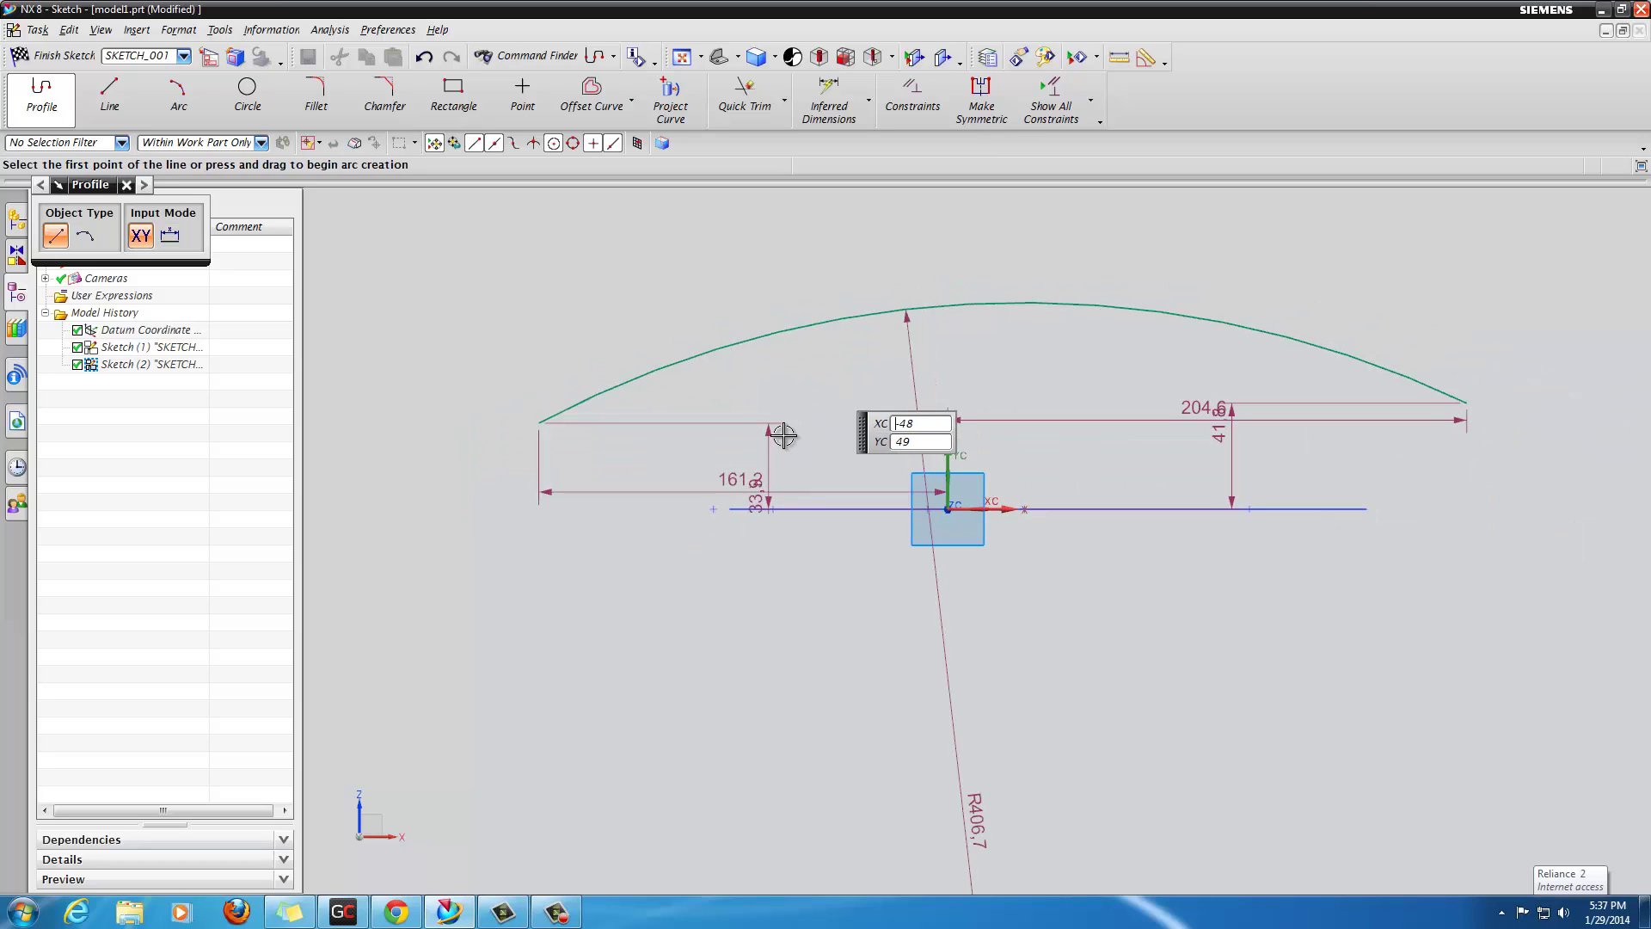
key(a)
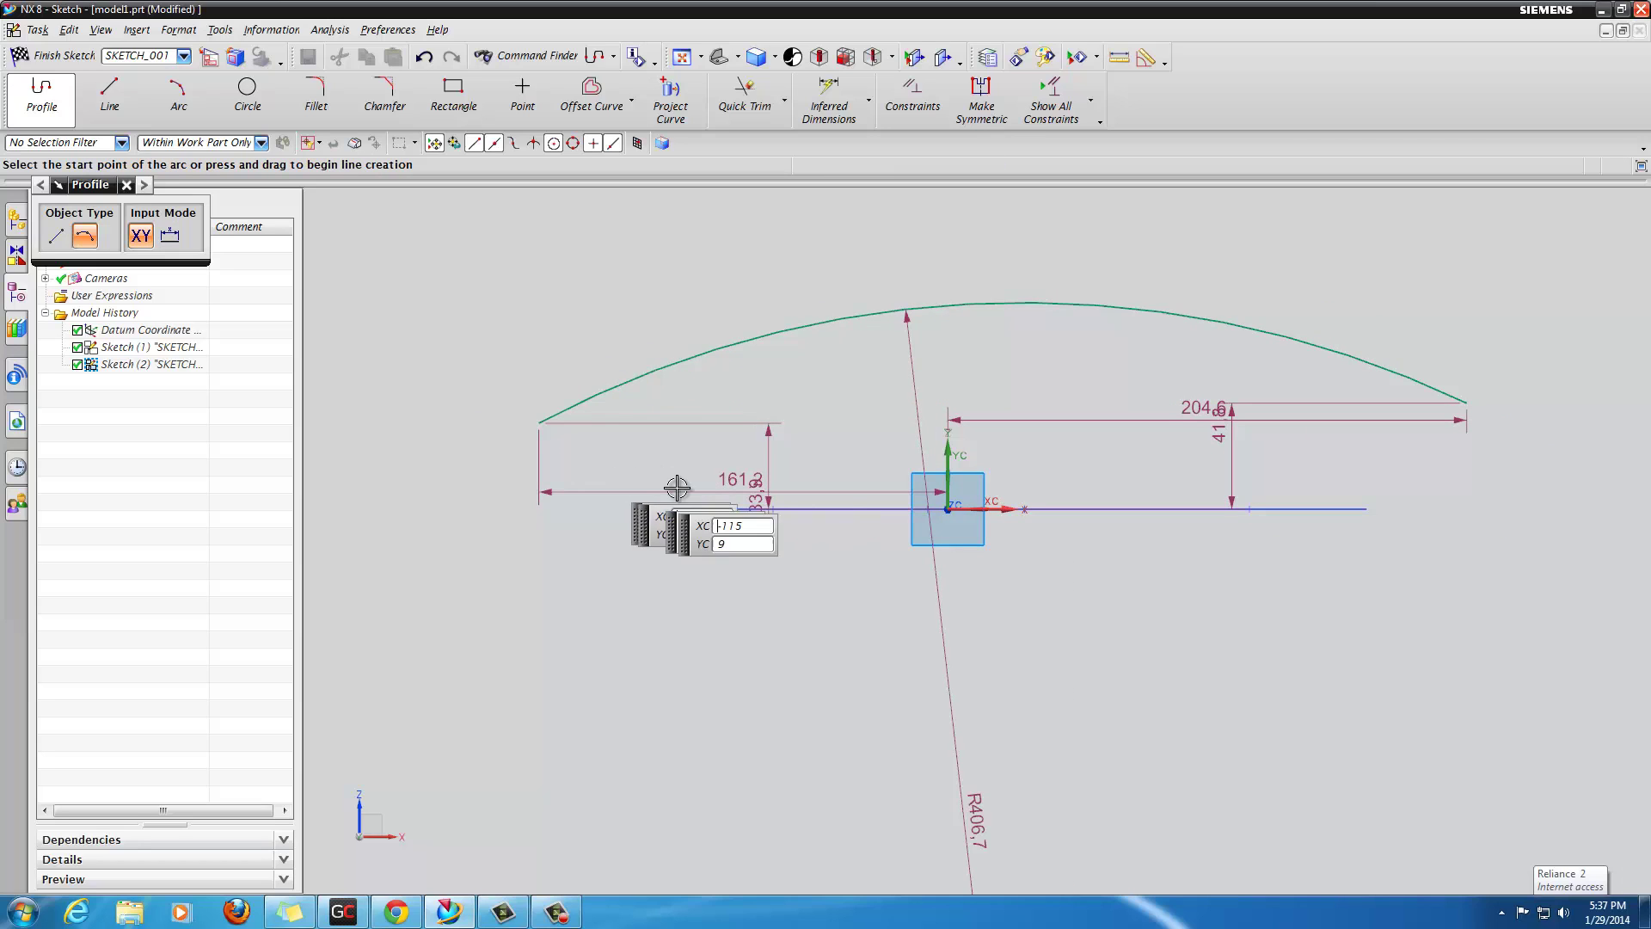
key(l)
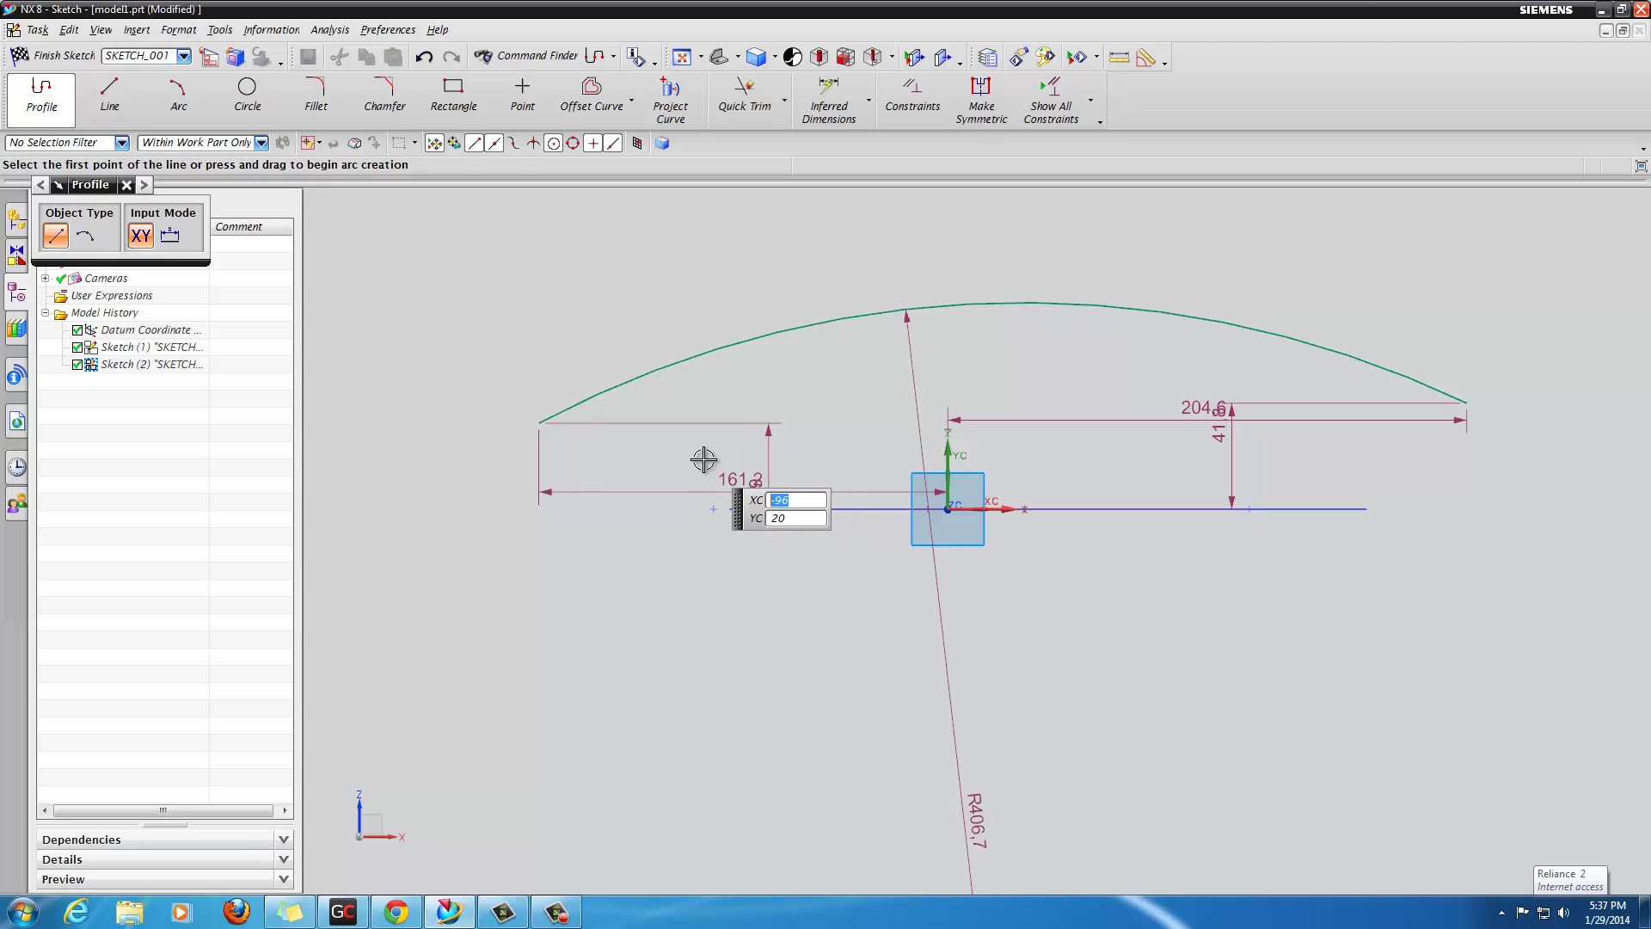
key(Escape)
drag(656, 483, 497, 592)
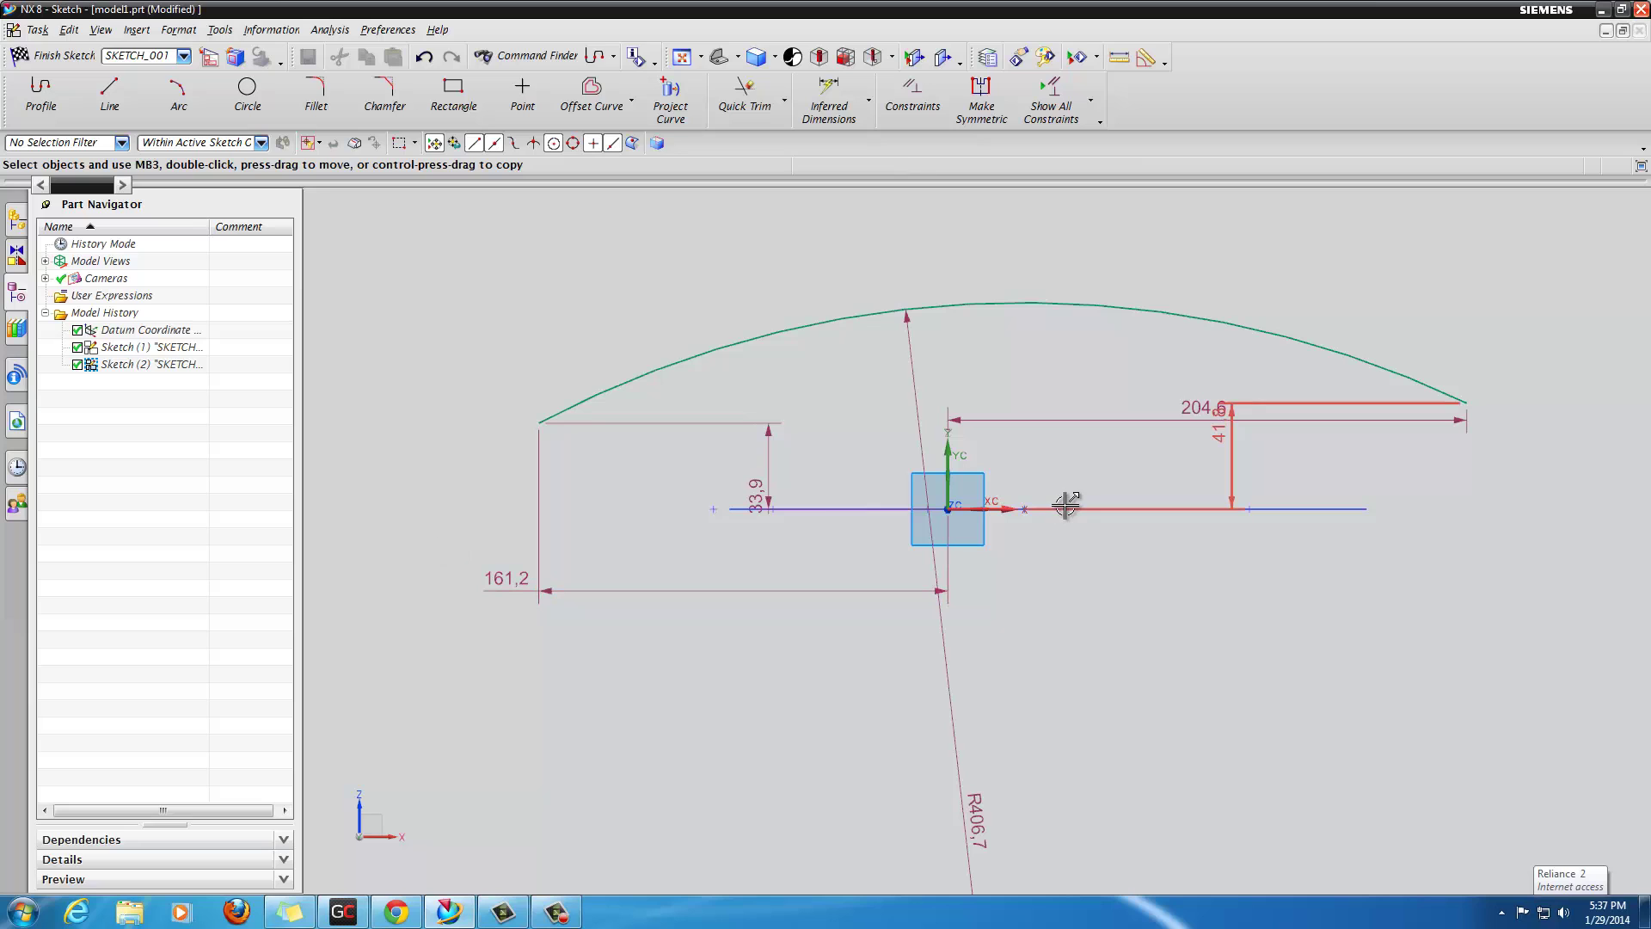
Step: Reshape the wide arc by moving its middle point to XC -111, YC 59
double_click(861, 310)
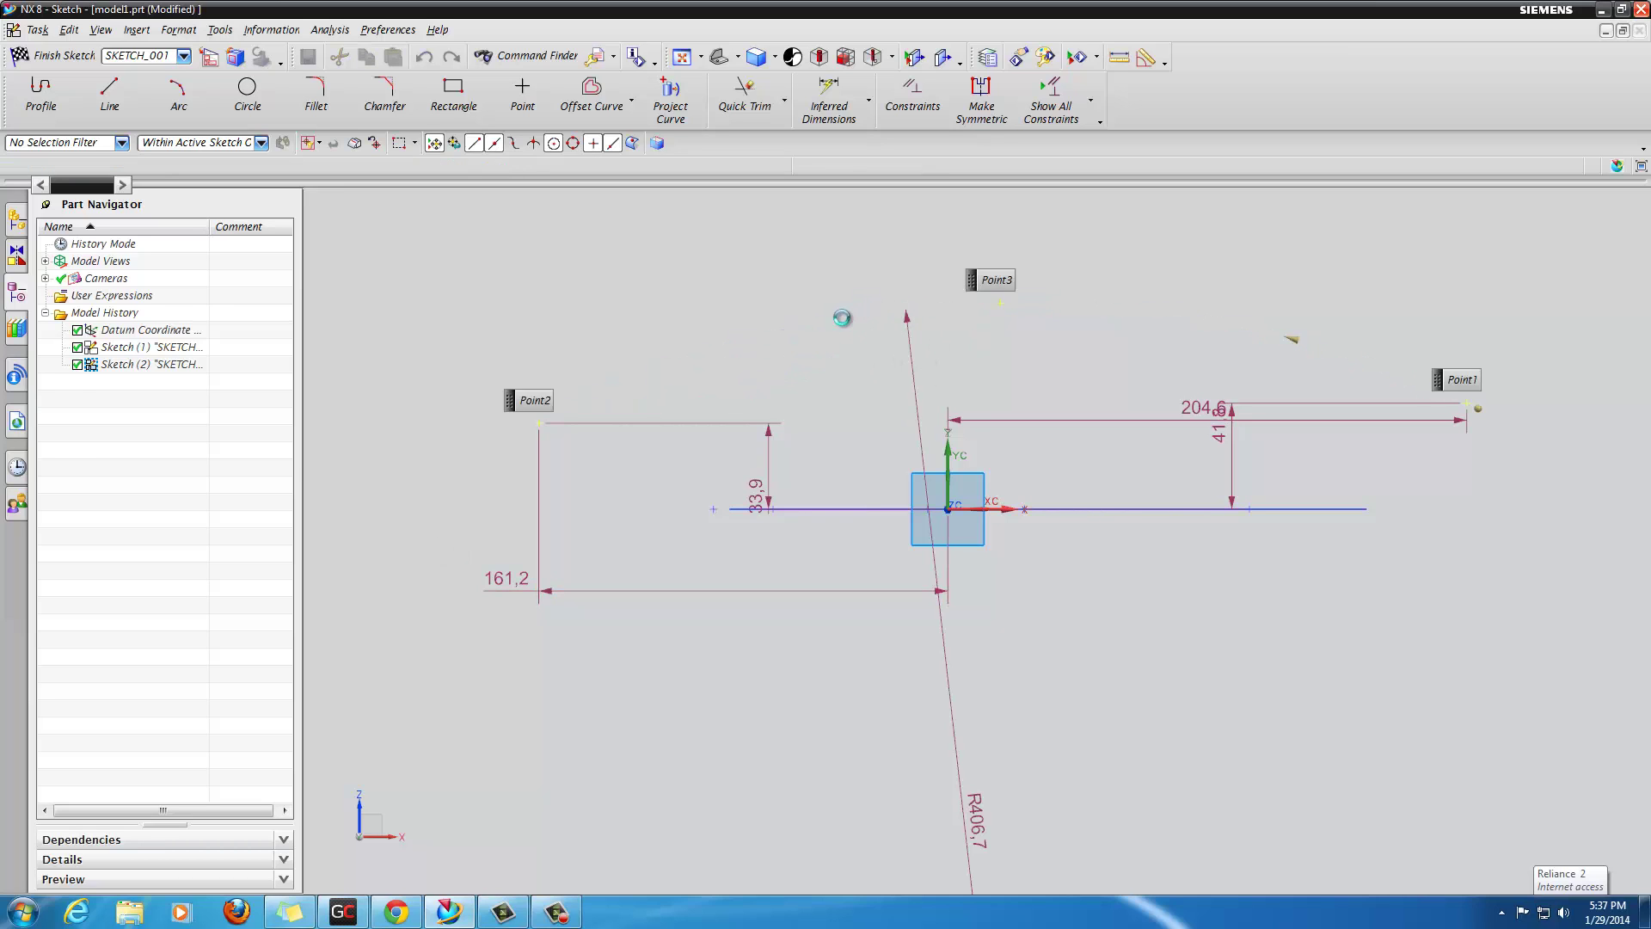
click(1010, 303)
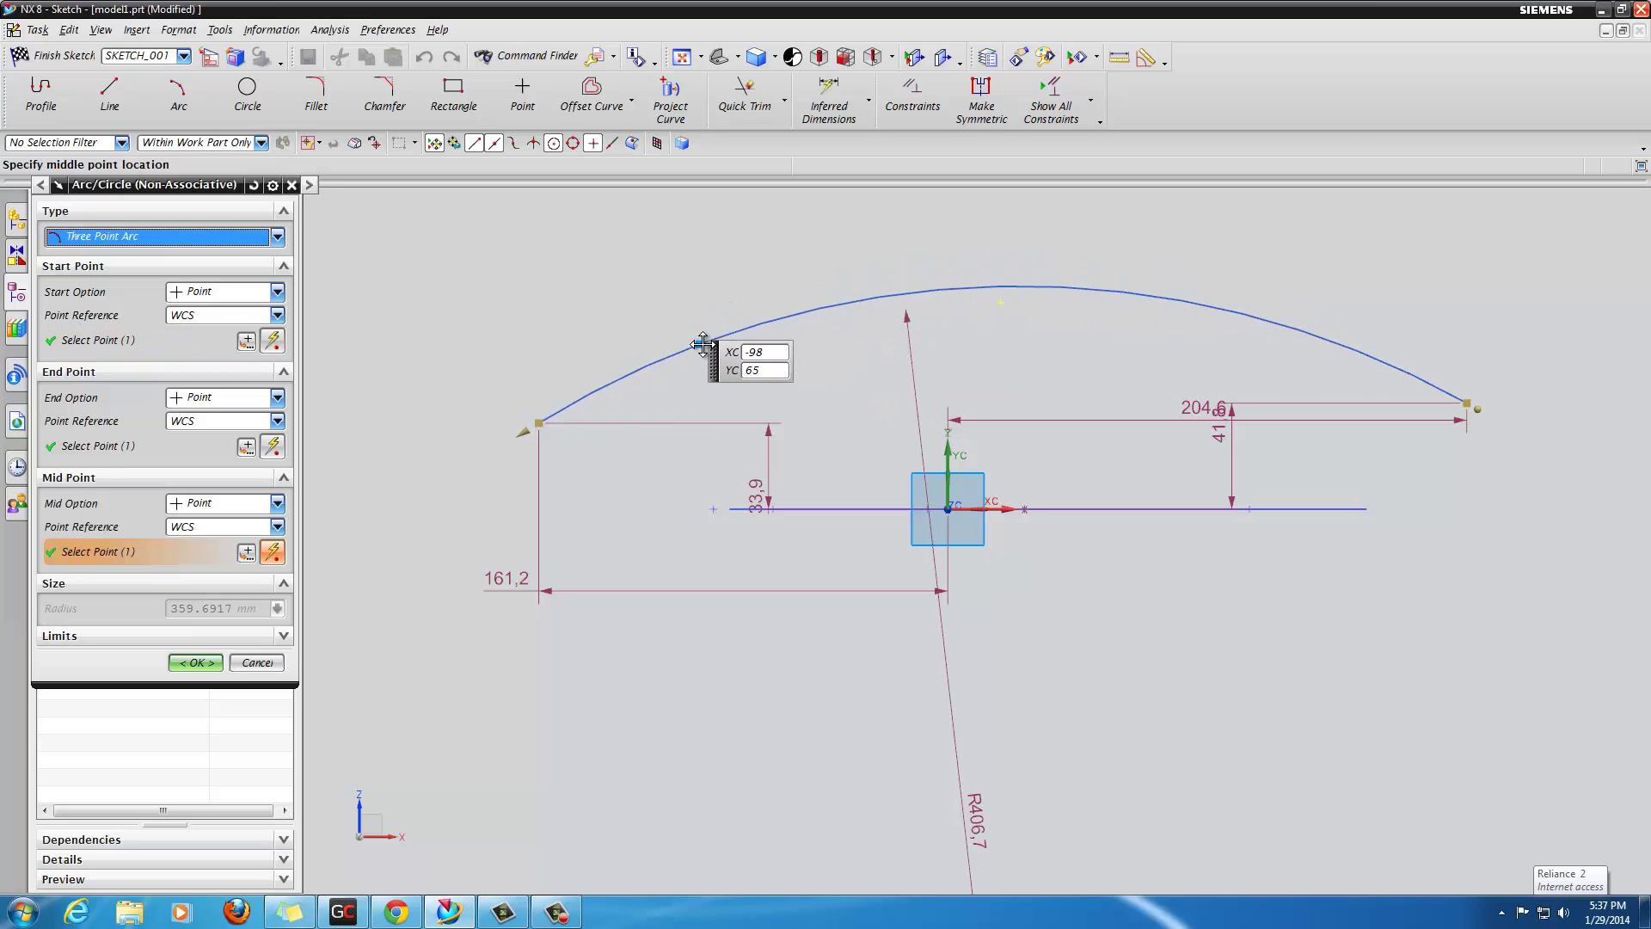
Step: Switch the display to True Shading and close the True Shading toolbar
right_click(1061, 292)
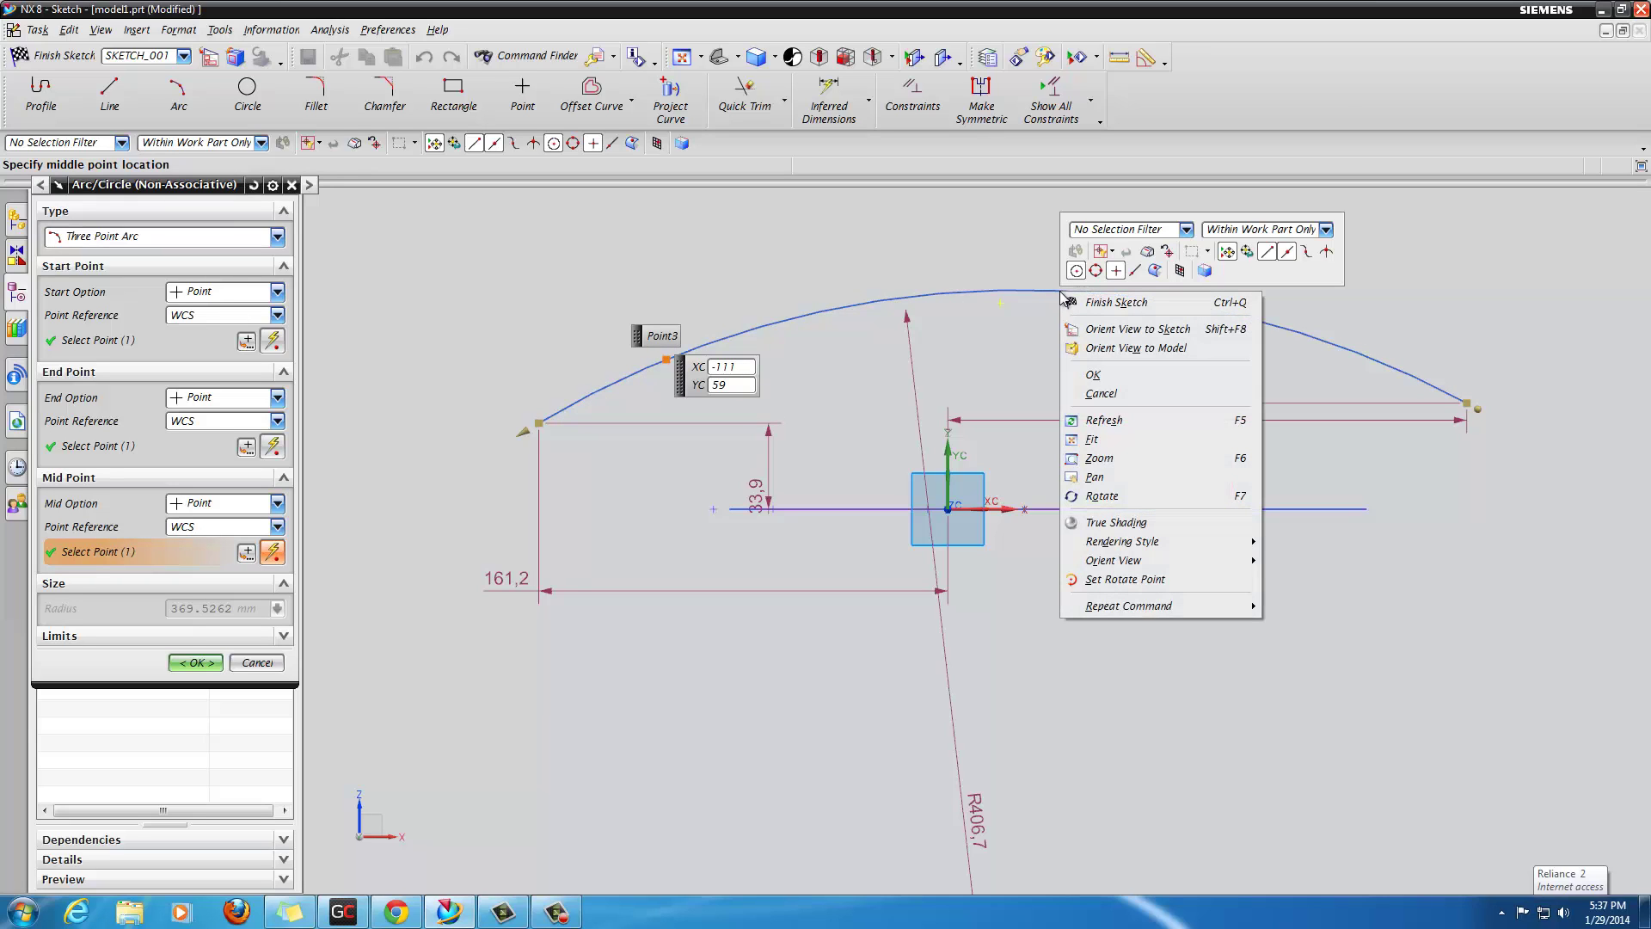
click(1153, 527)
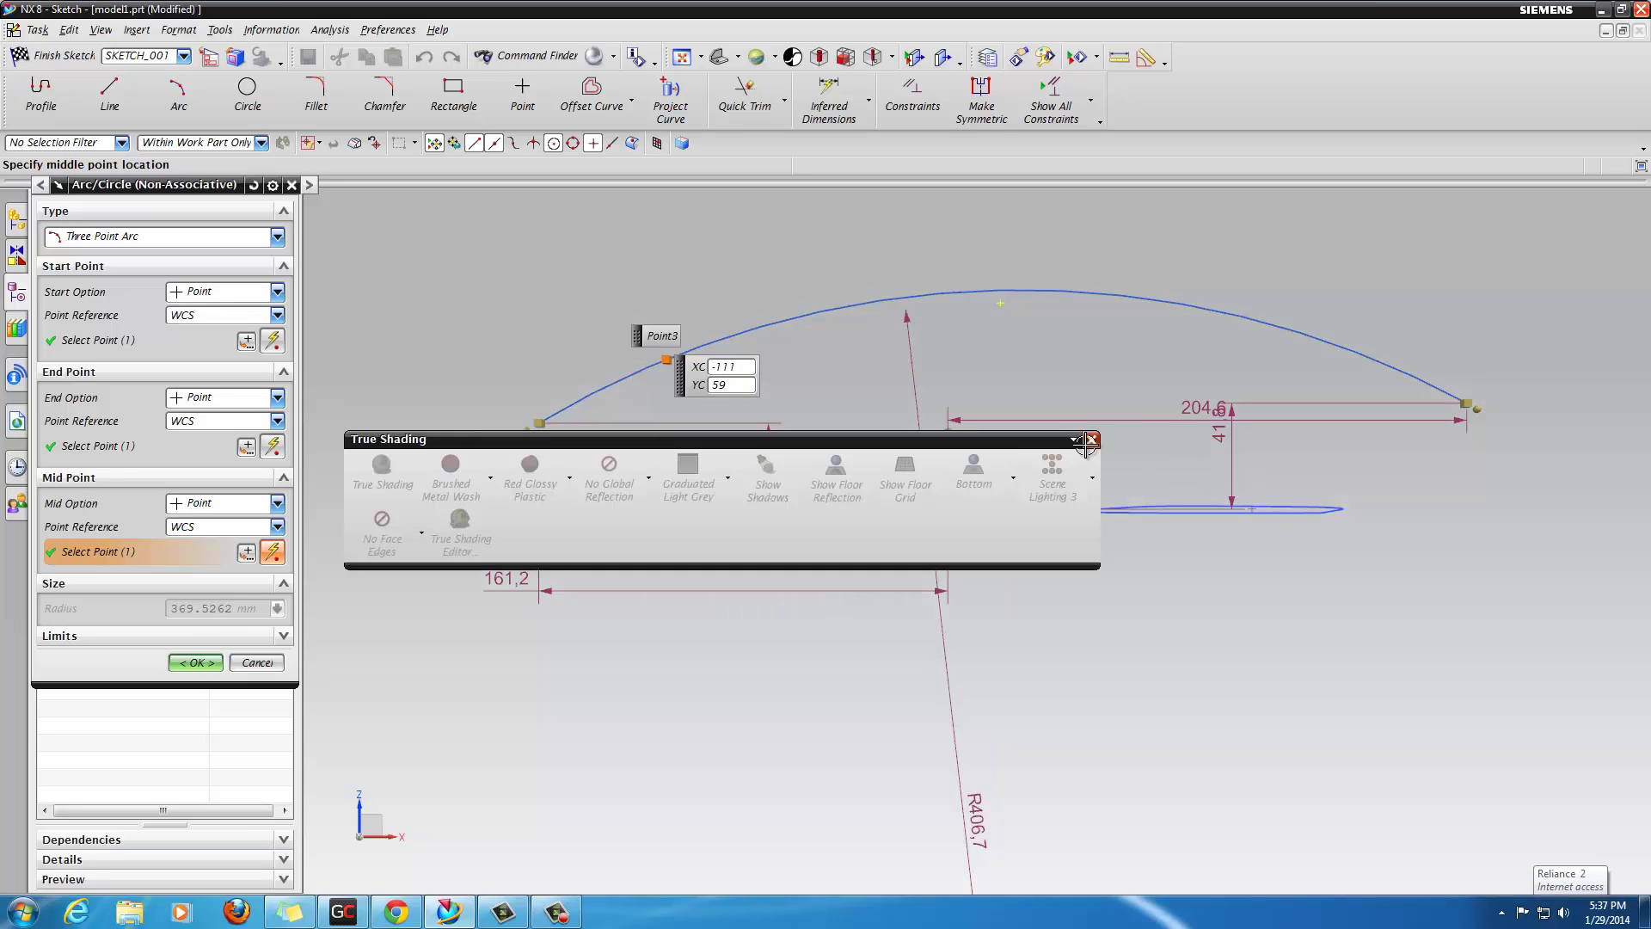
click(1091, 440)
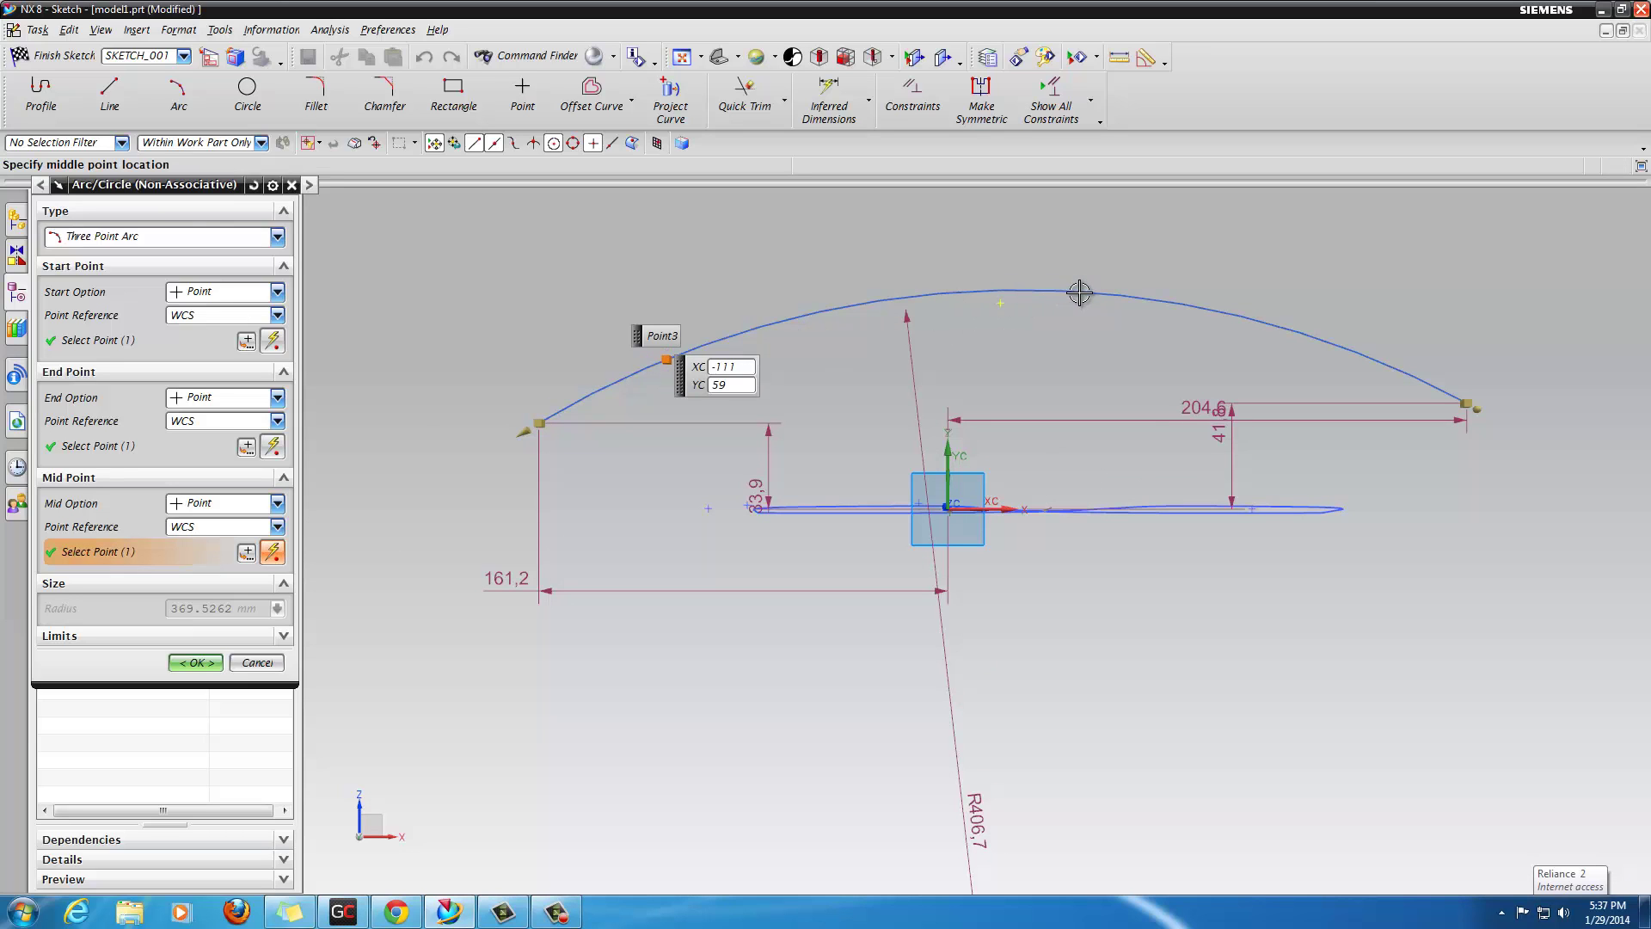
Step: Move the wide arc's right-hand start point slightly lower, level with the opposite end, and finish the sketch
click(1457, 391)
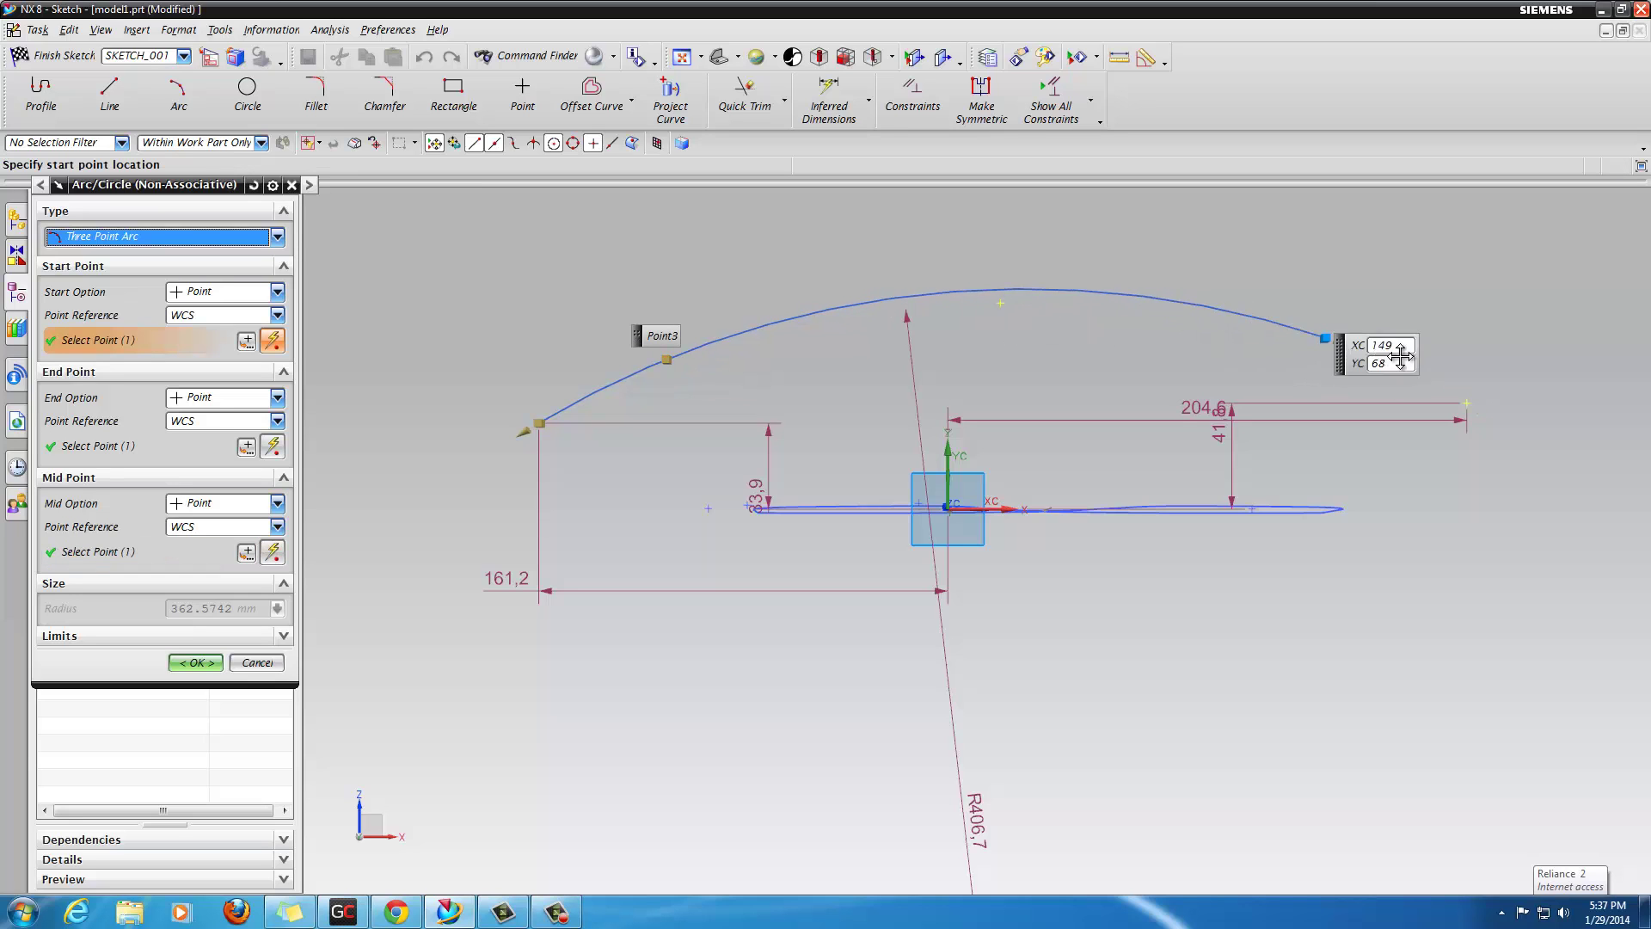
click(1472, 422)
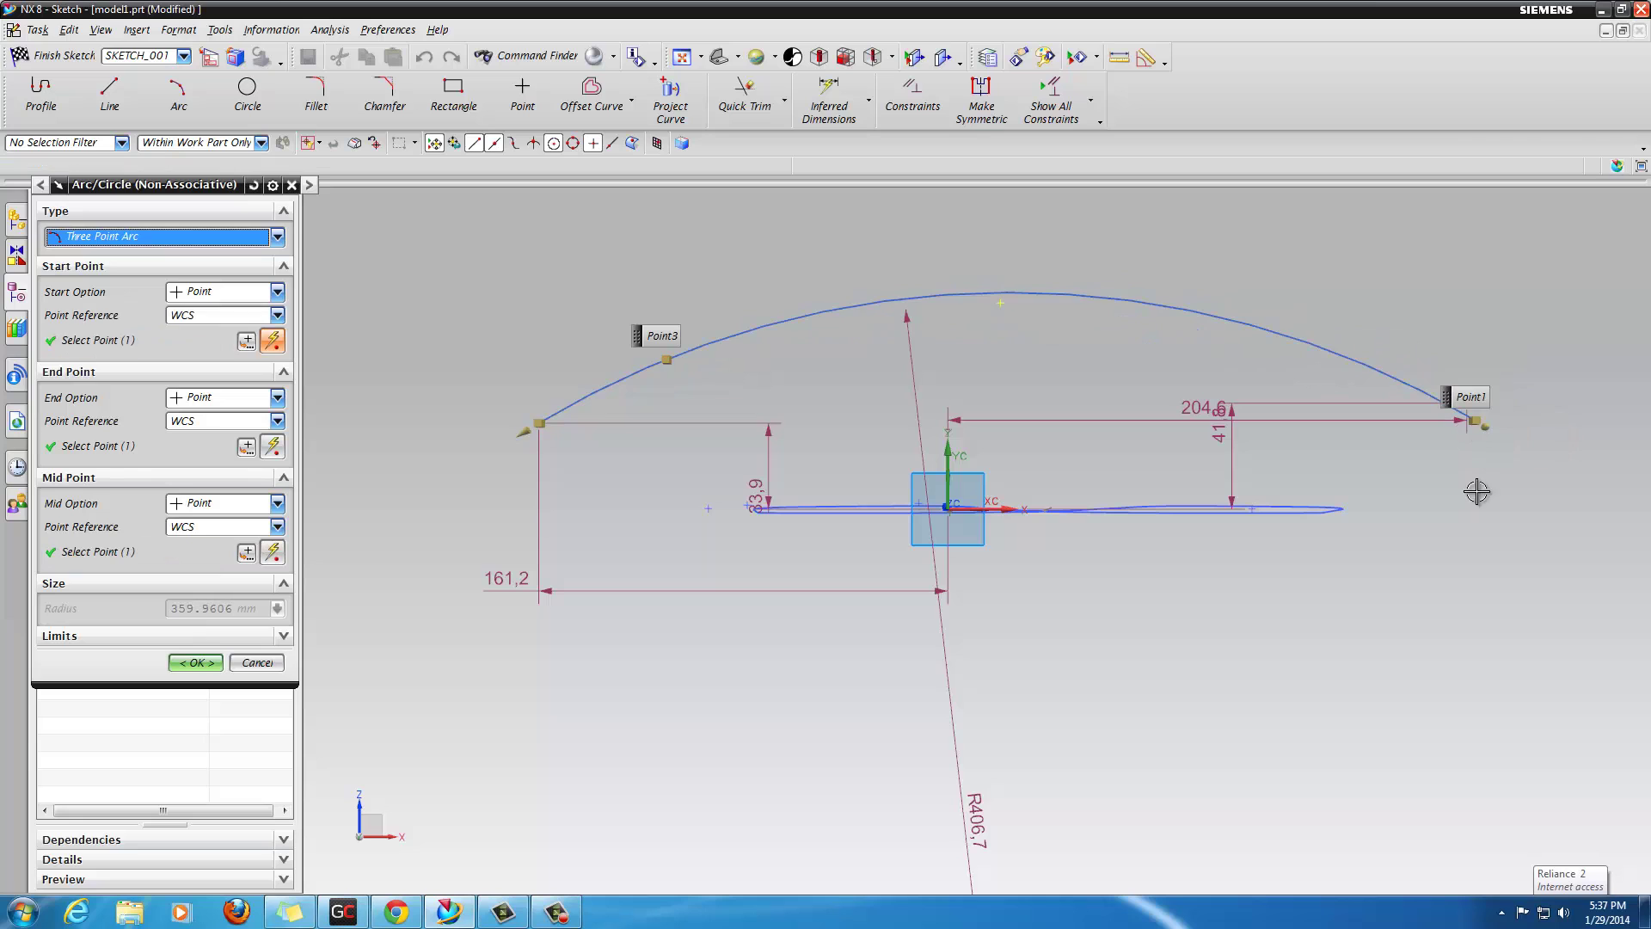
click(46, 59)
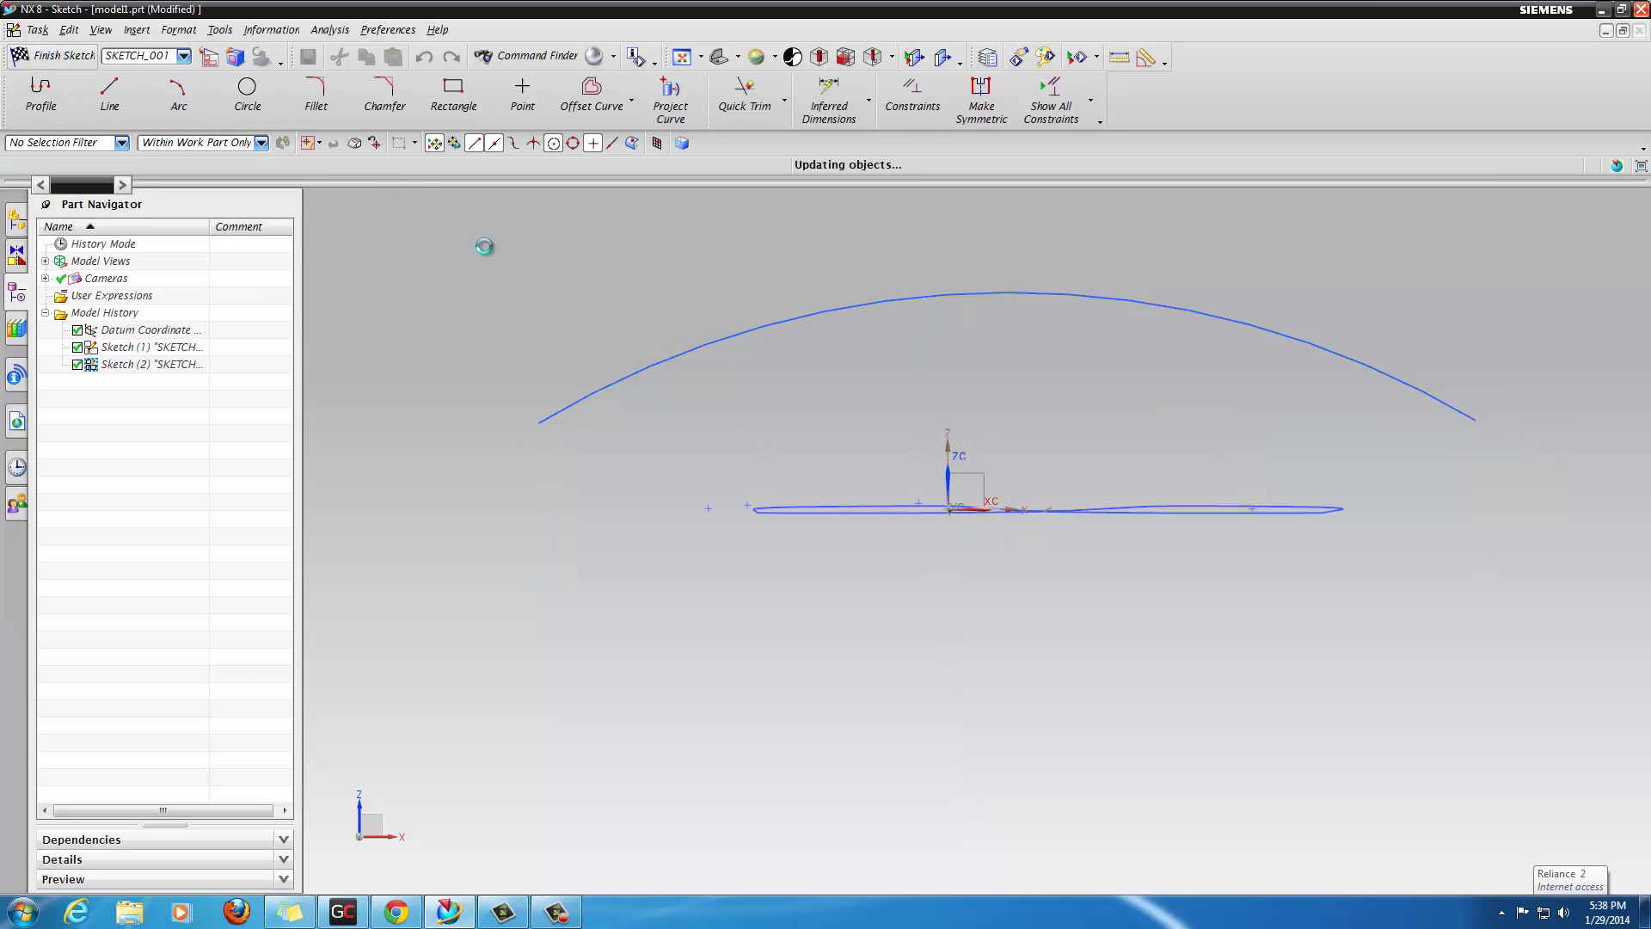
Step: Start extruding the wide arc with its end limit set to Symmetric Value
mouse_move(774, 424)
middle_down()
mouse_move(649, 350)
mouse_move(774, 482)
mouse_move(749, 436)
mouse_move(786, 460)
middle_up()
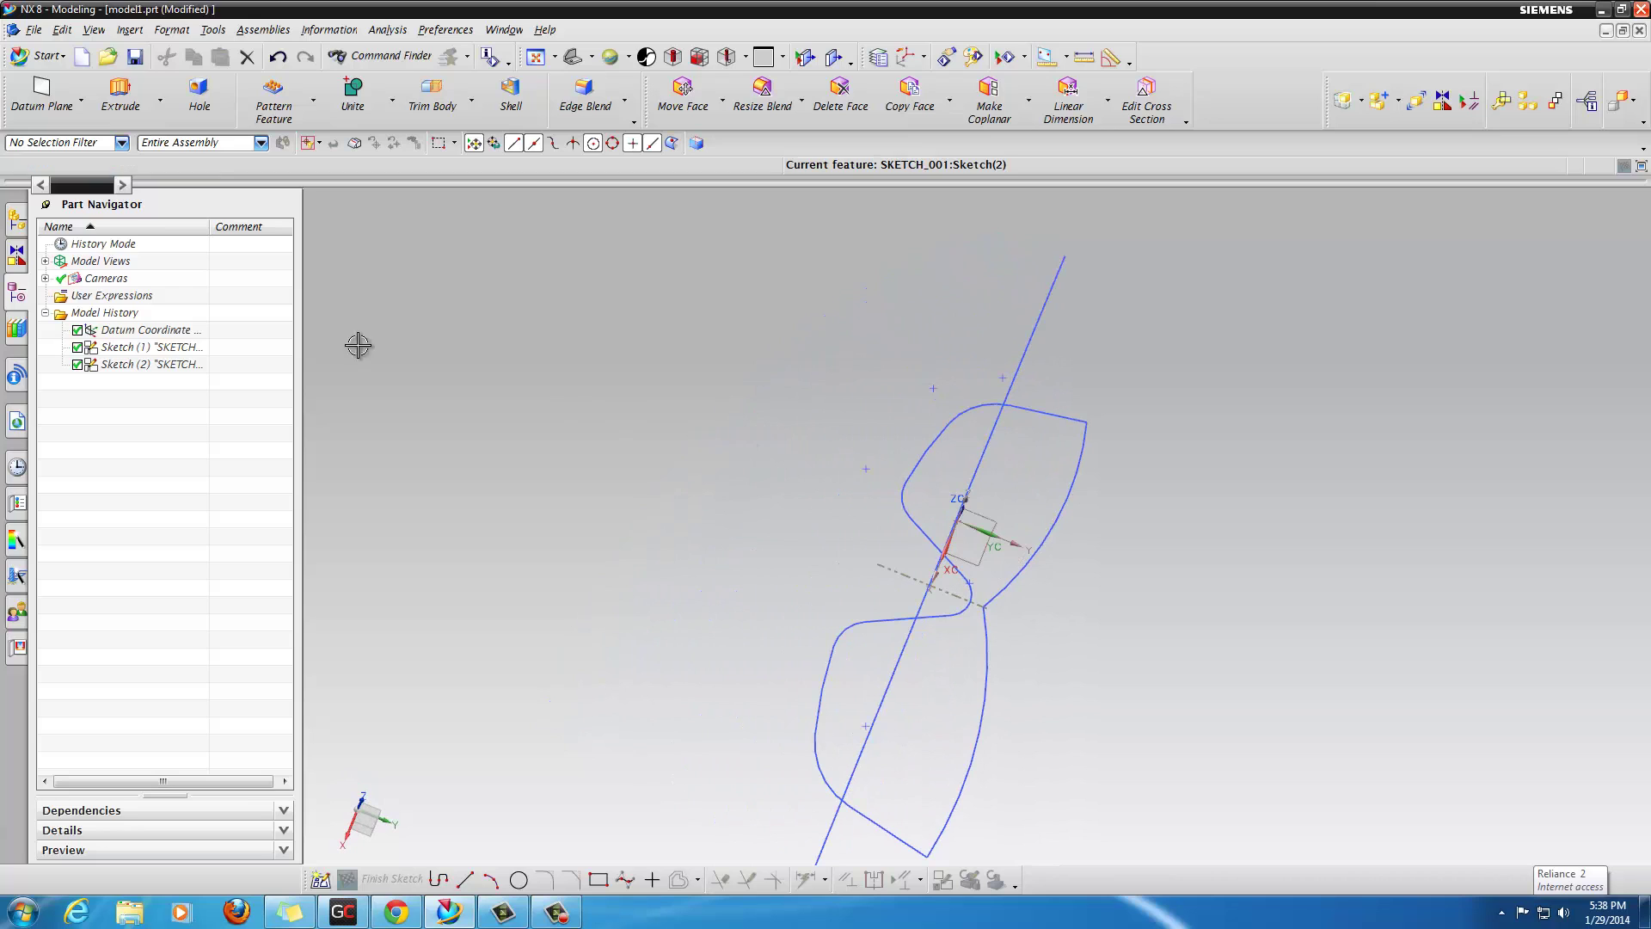
click(107, 104)
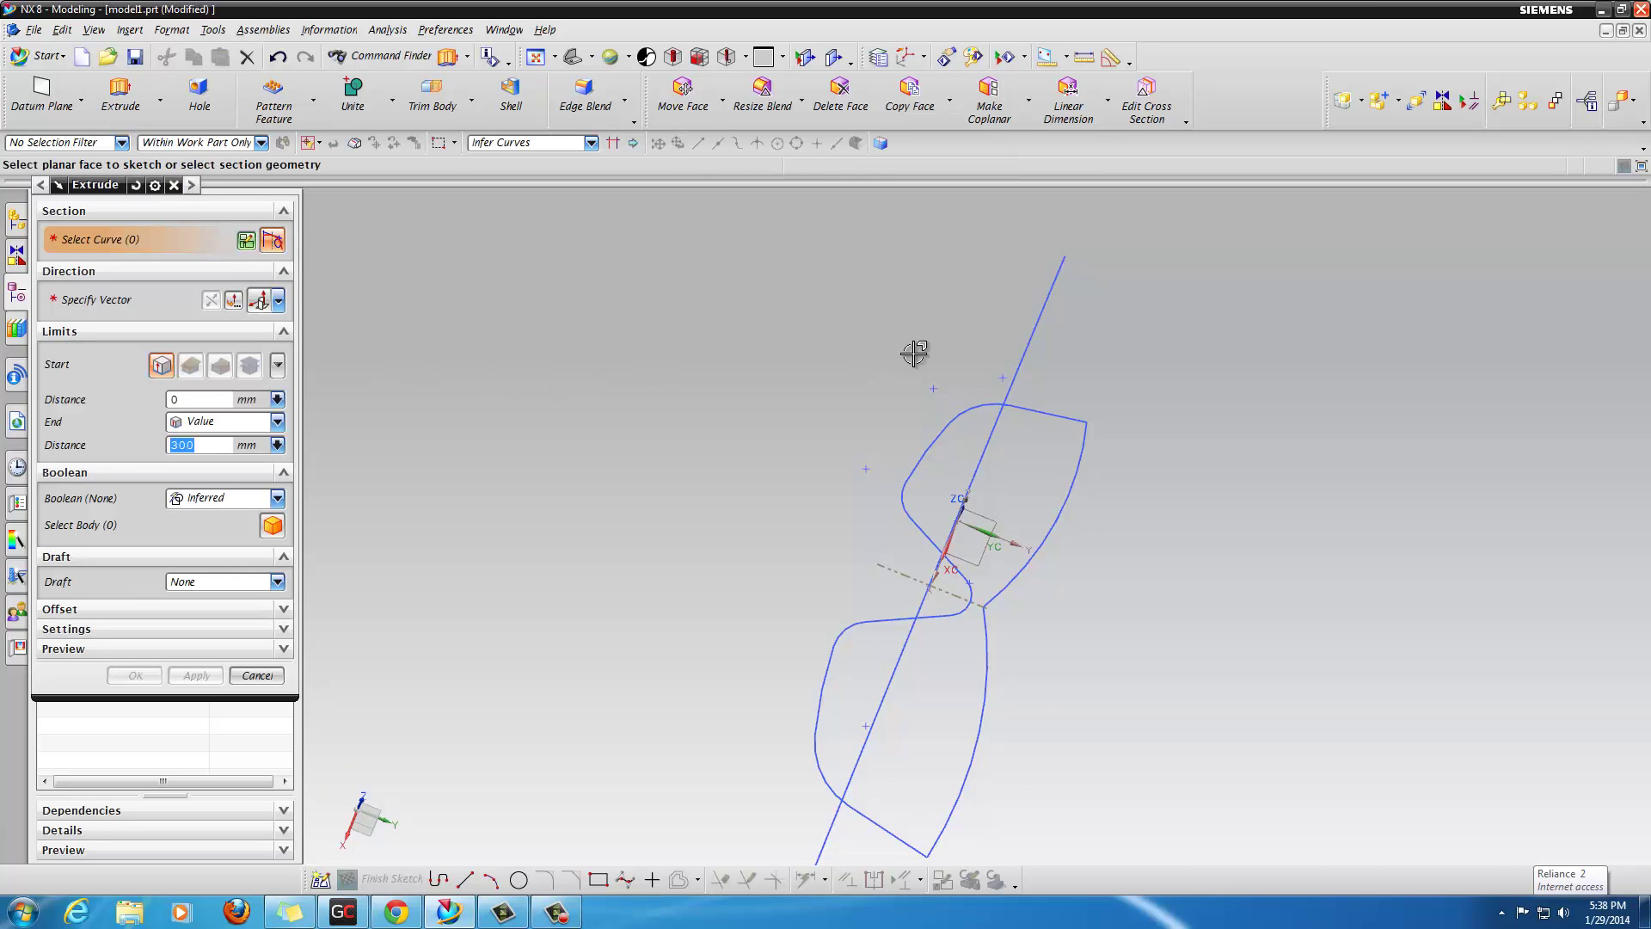
click(1025, 323)
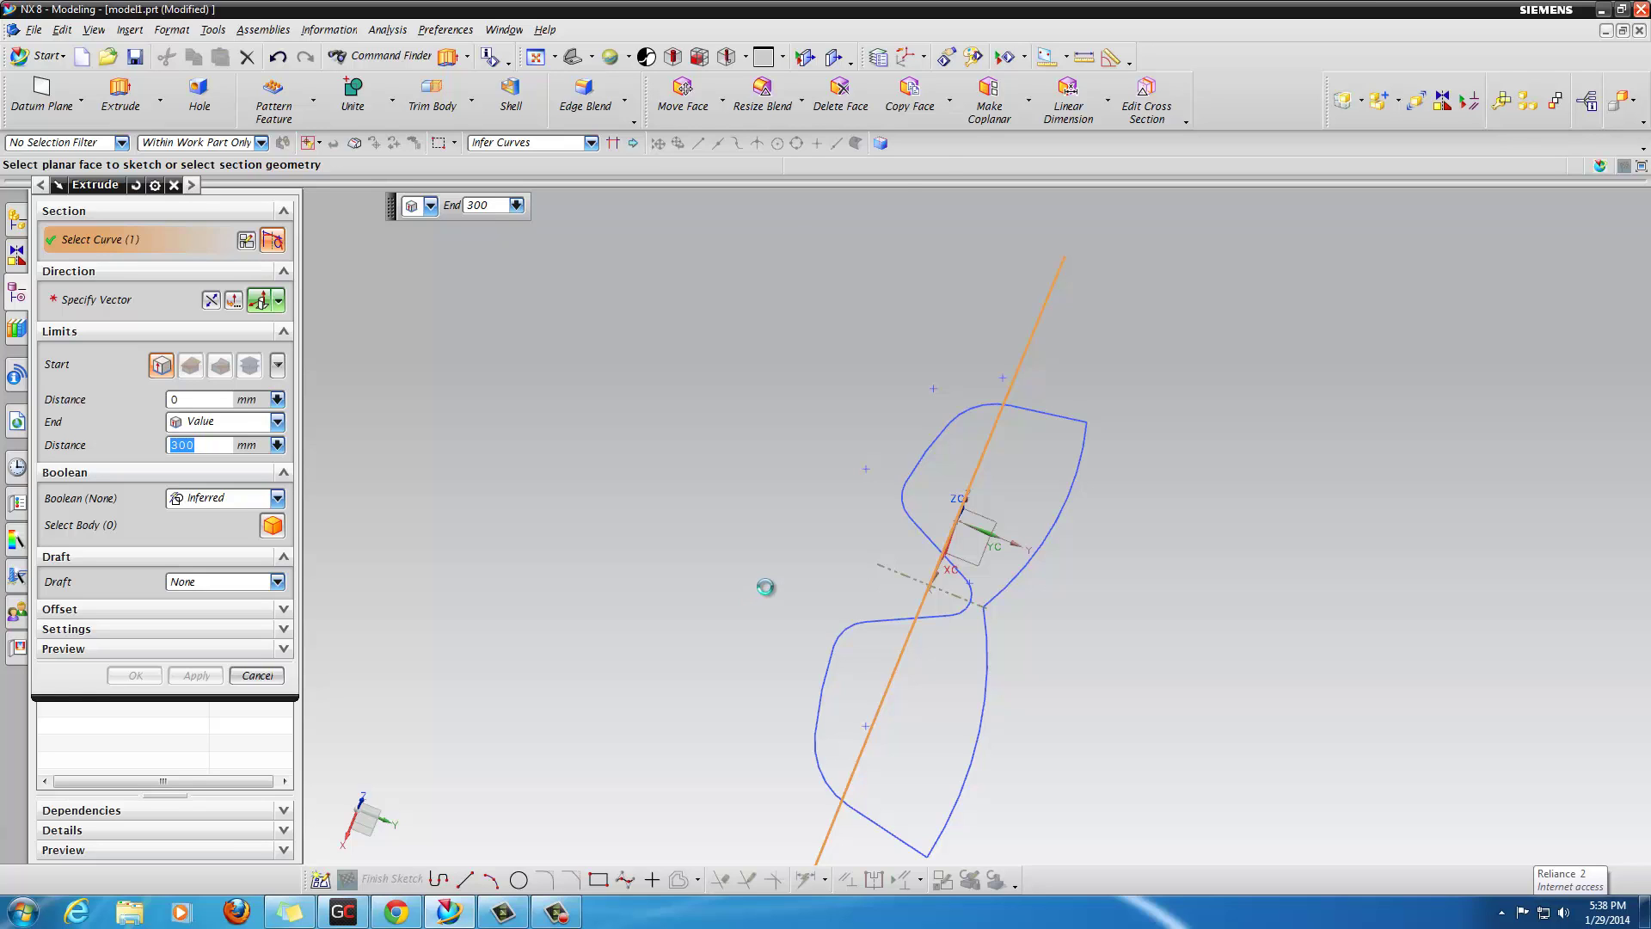
scroll(1158, 579, down, 3)
middle_drag(1143, 571, 1020, 515)
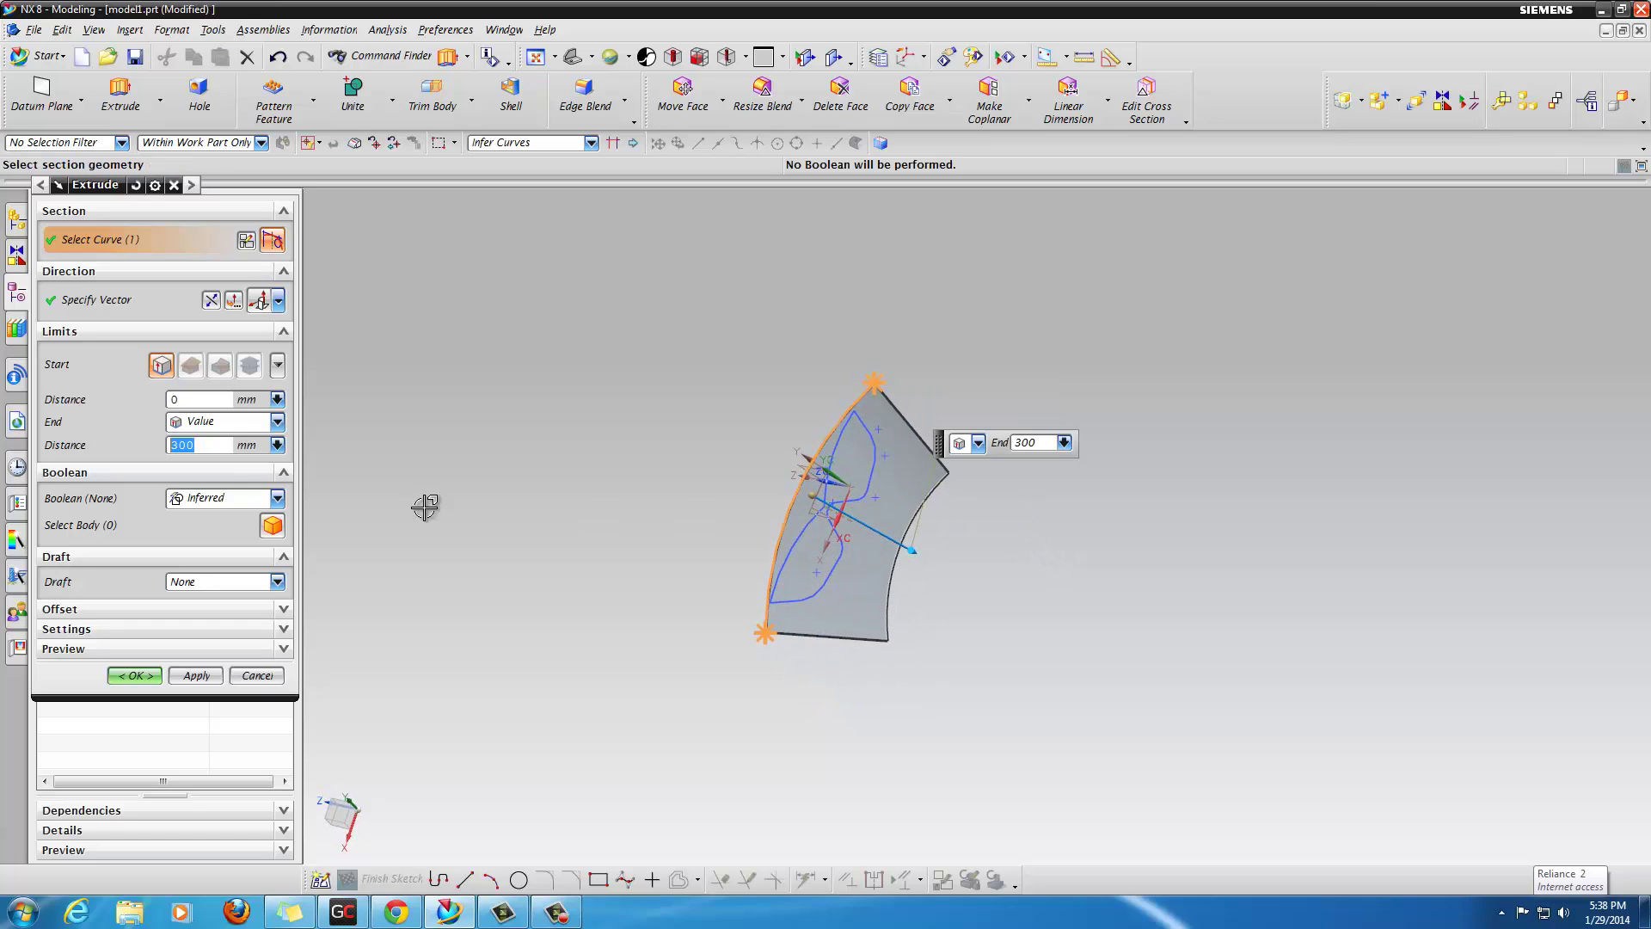
click(233, 421)
click(202, 456)
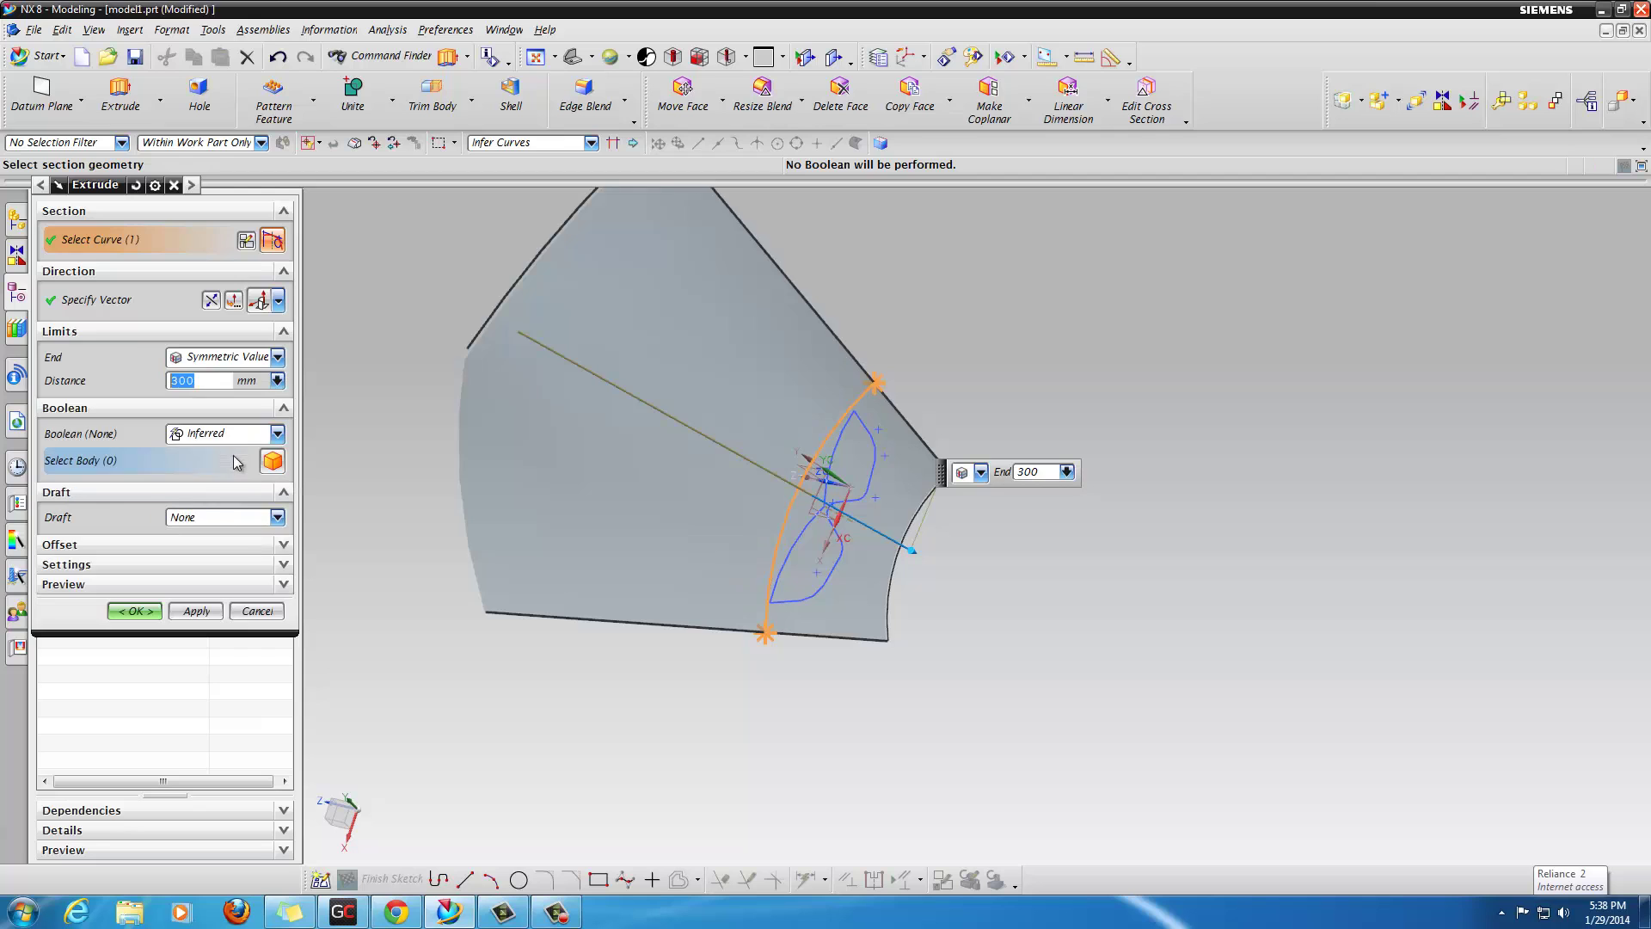
middle_drag(1025, 524, 964, 527)
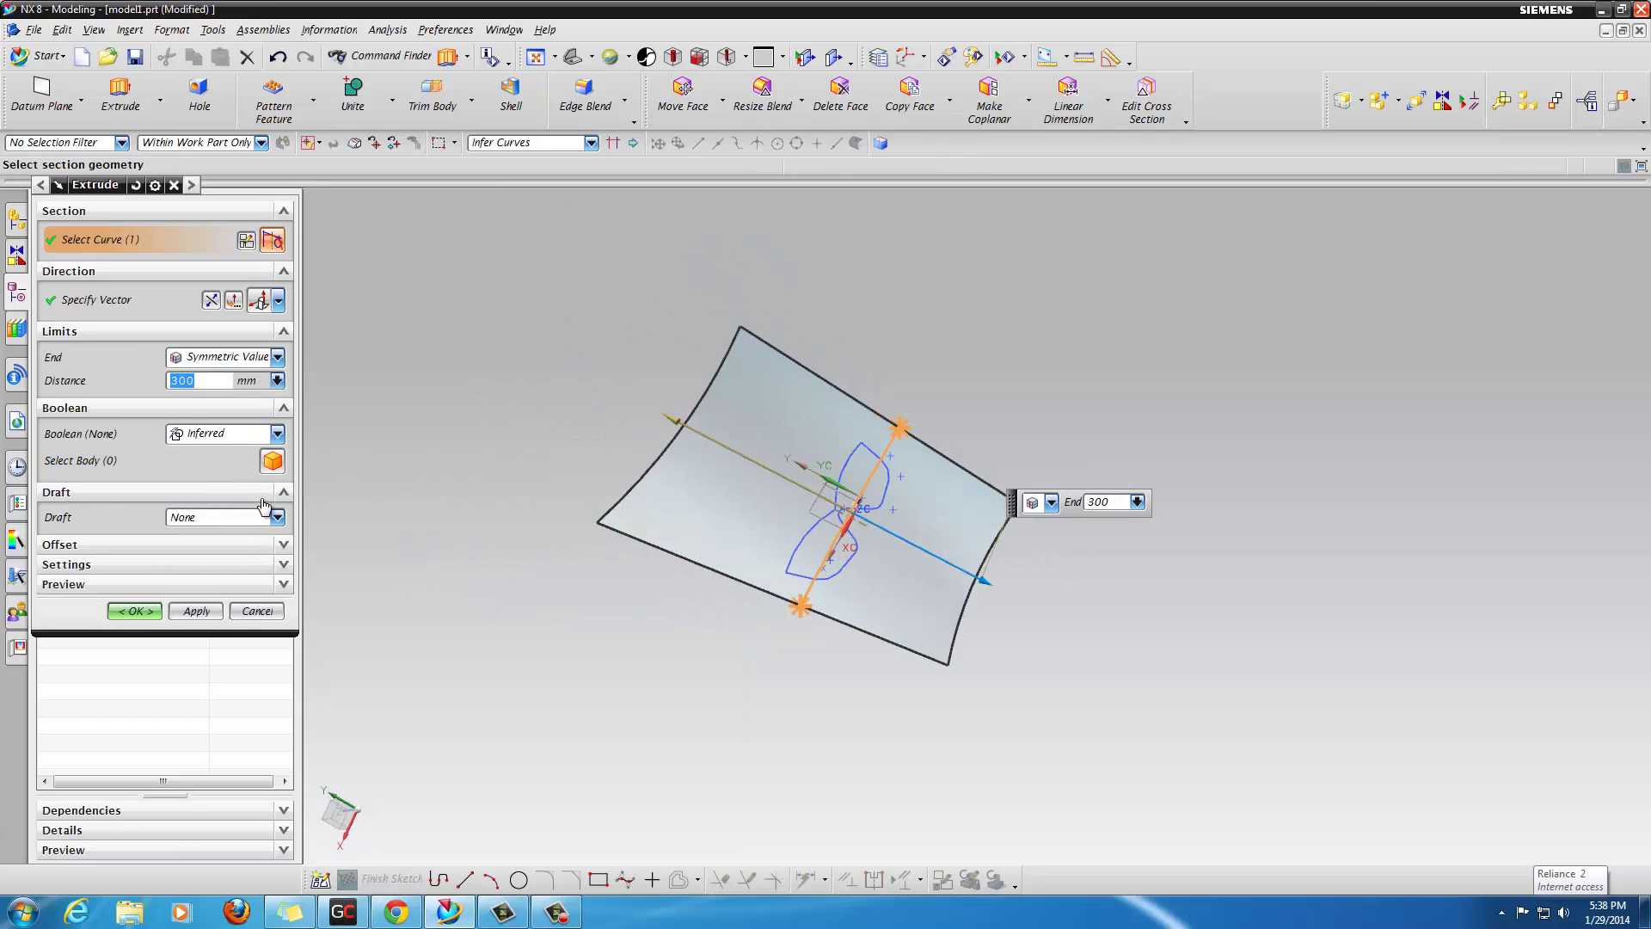
Step: Set the arc's symmetric extrusion distance to 100 mm, reverse its direction and create the curved sheet
click(201, 389)
text(100)
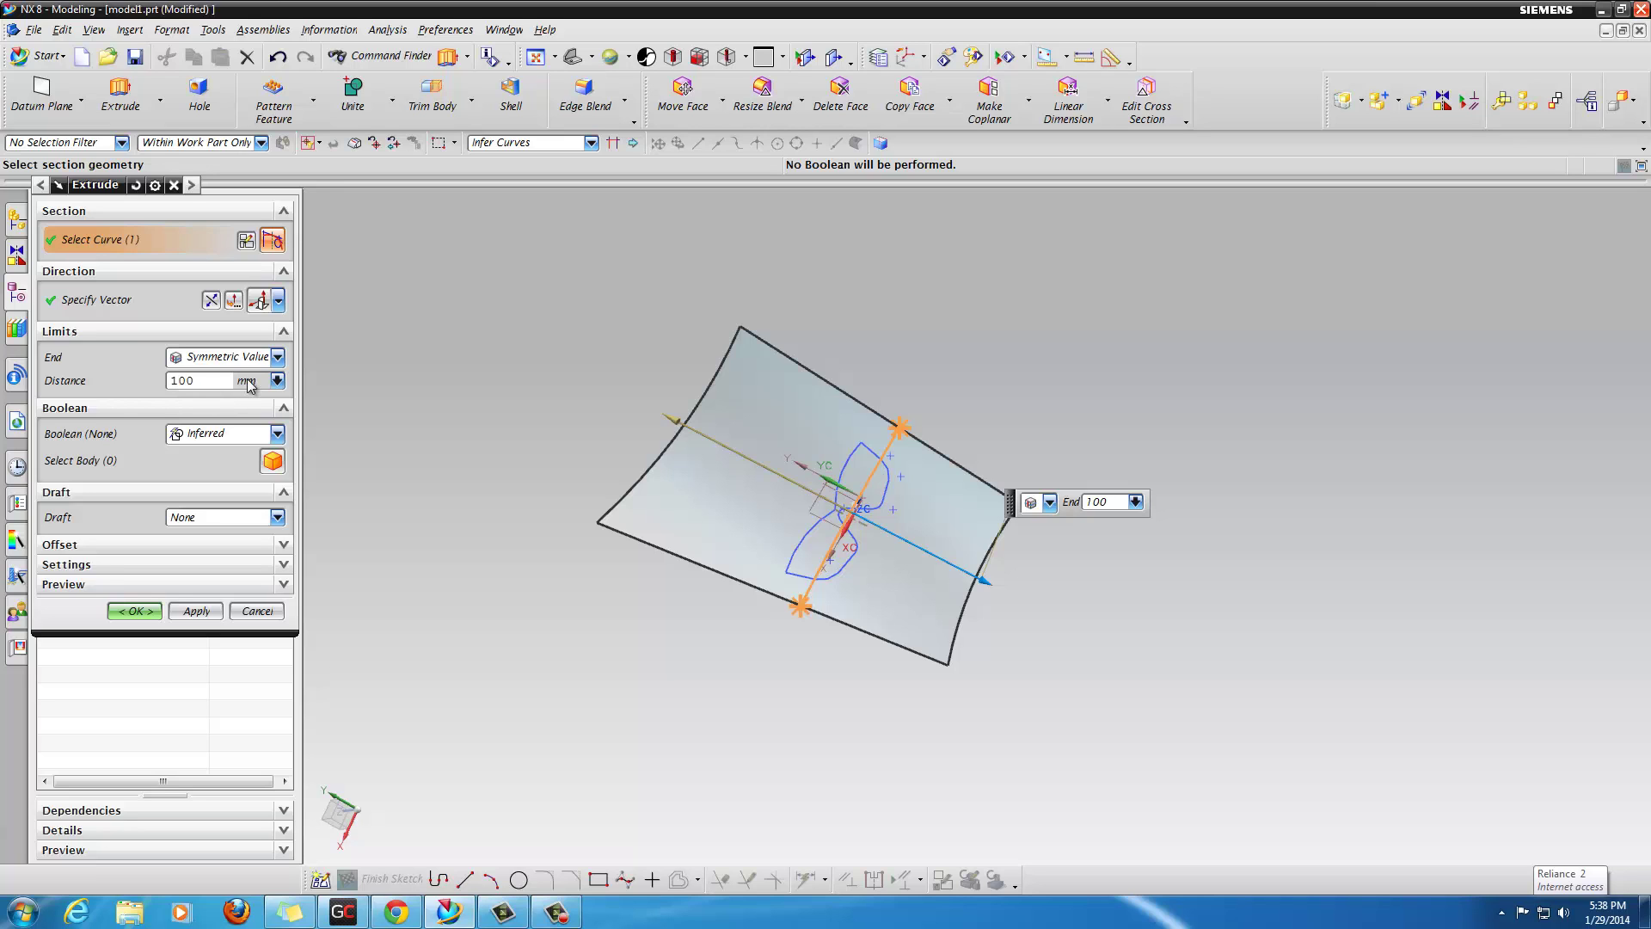
click(209, 299)
middle_drag(1061, 608, 978, 581)
scroll(858, 523, up, 5)
middle_drag(669, 495, 718, 516)
click(135, 612)
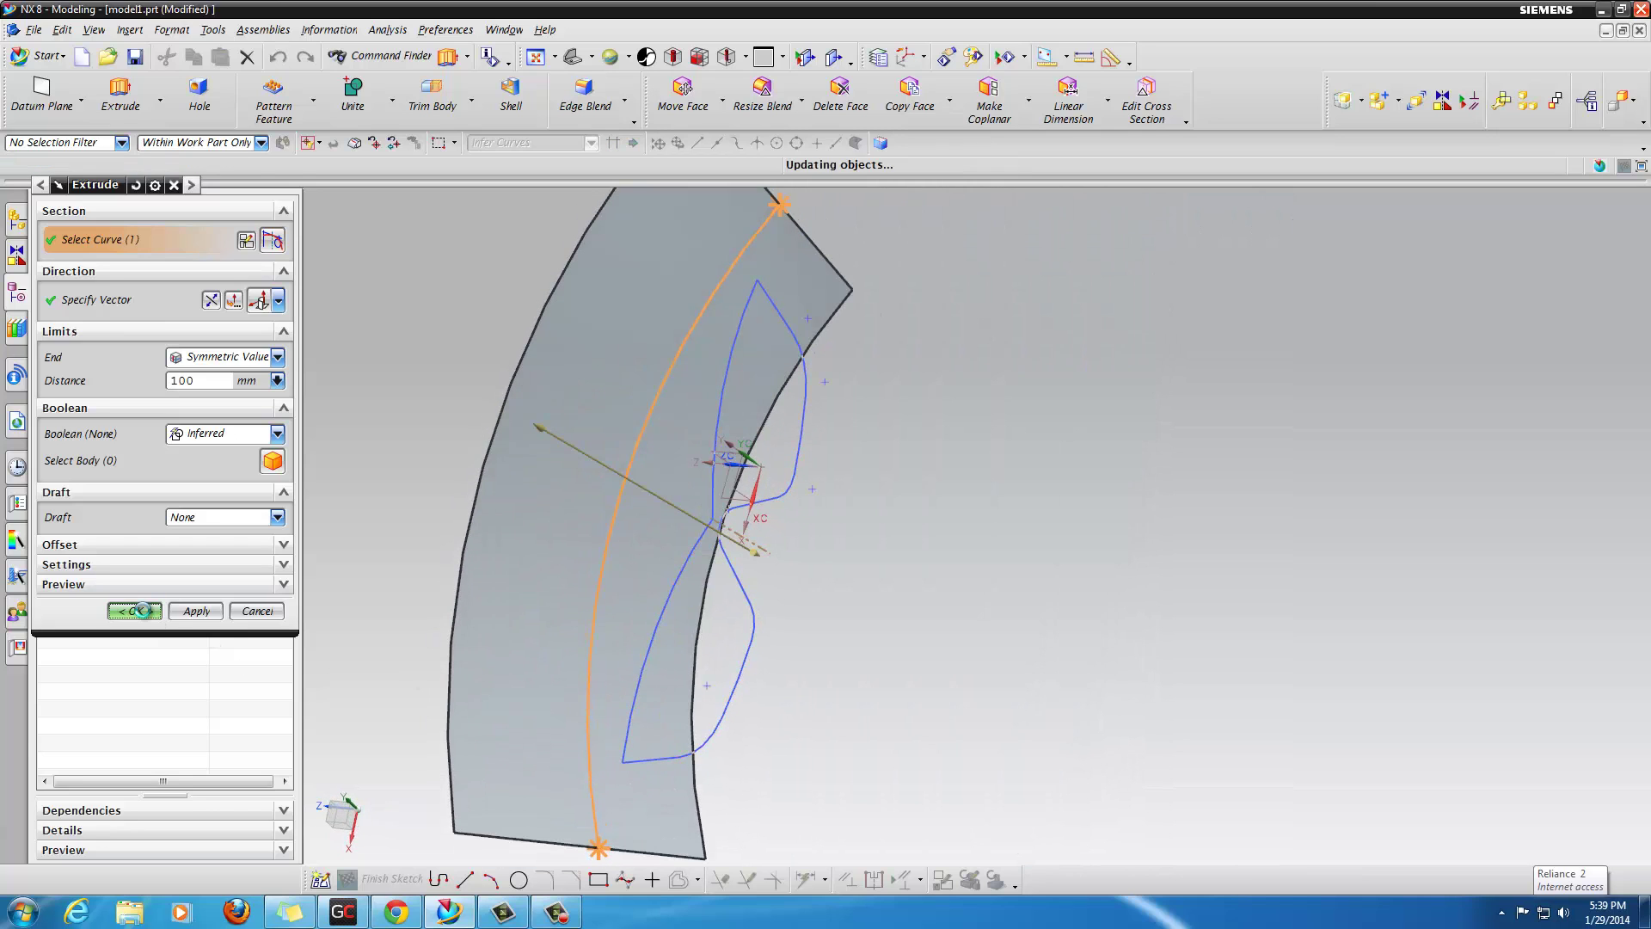
Step: Start a Trimmed Sheet operation with the curved sheet as target and the glasses outline as boundary
scroll(1075, 630, down, 3)
middle_drag(1075, 629, 1101, 666)
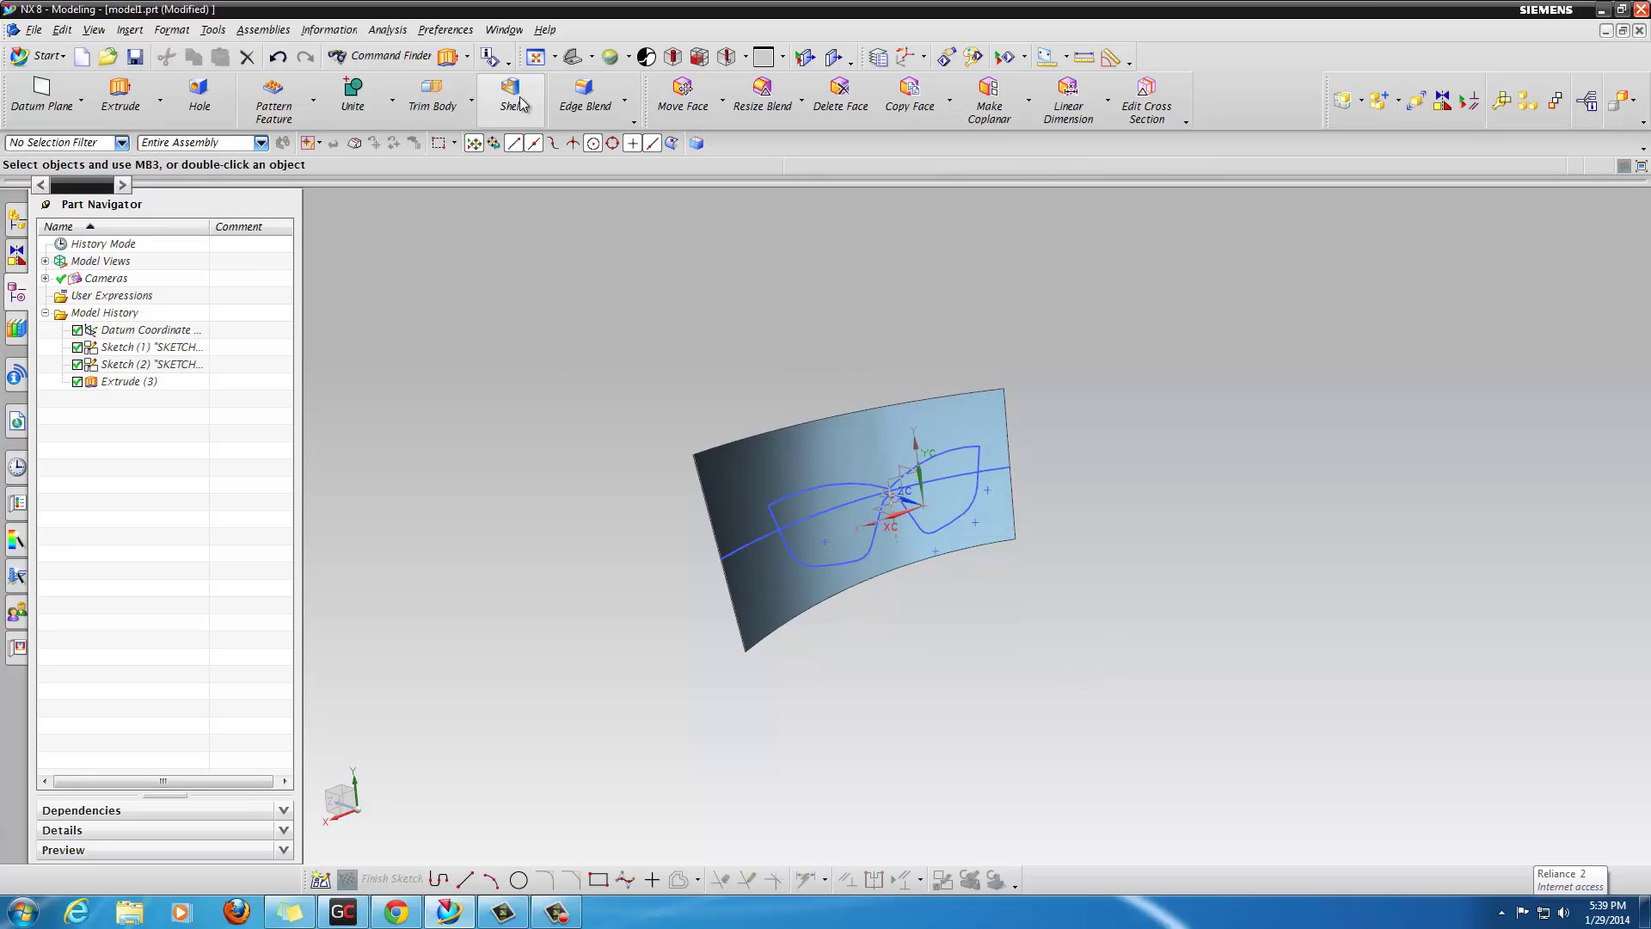
click(472, 103)
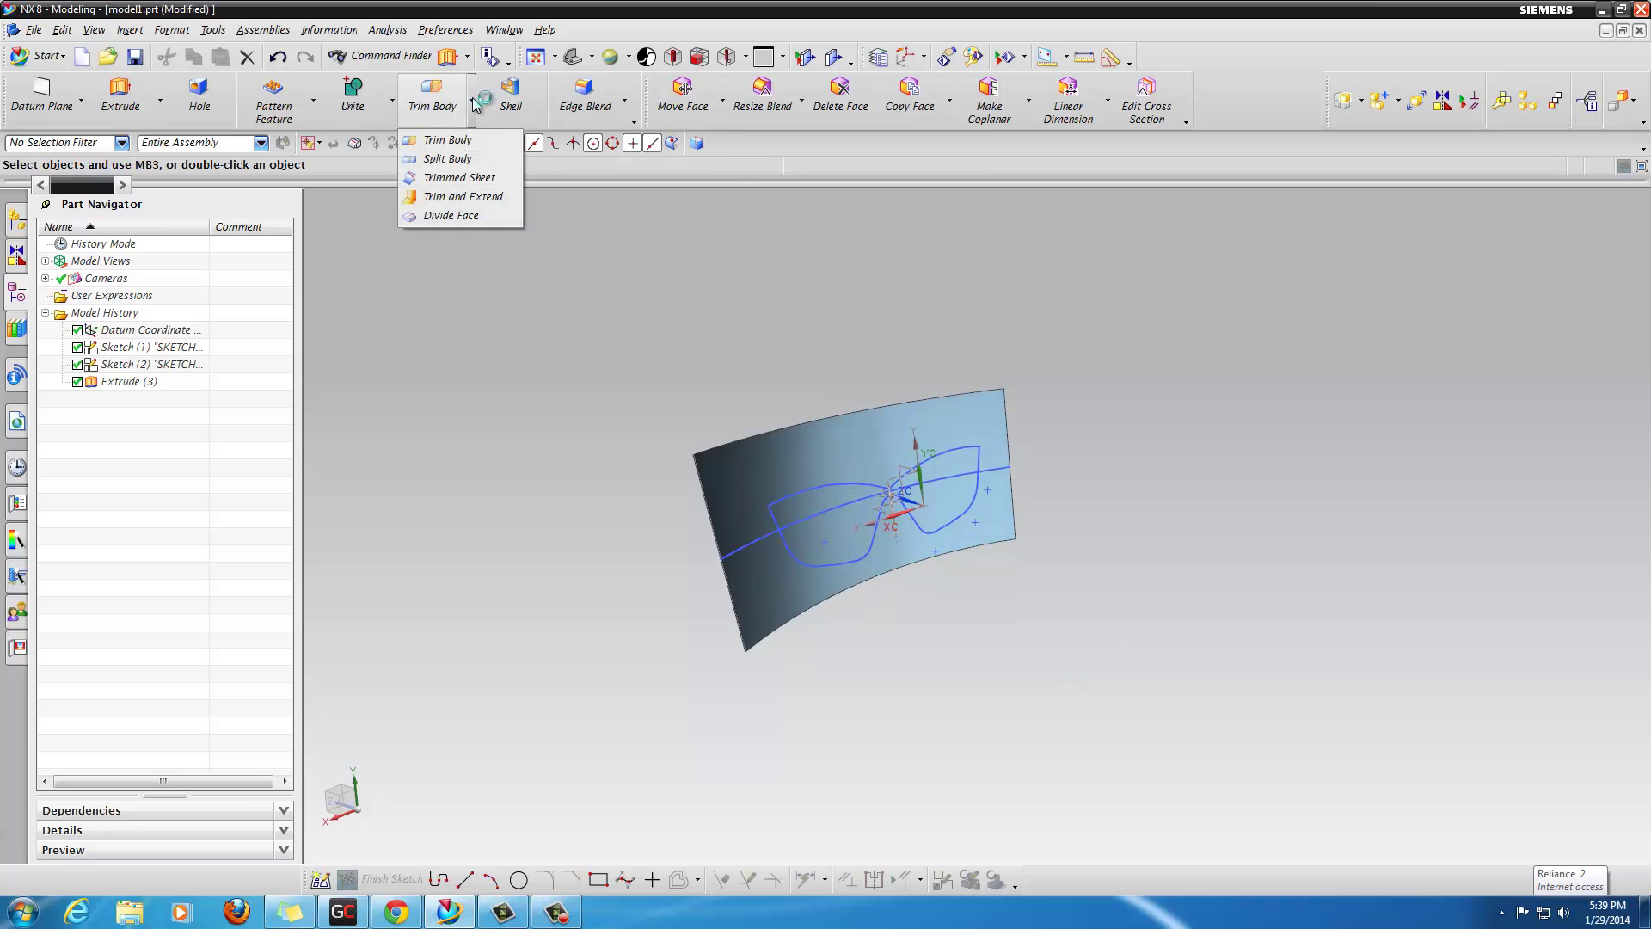
click(479, 180)
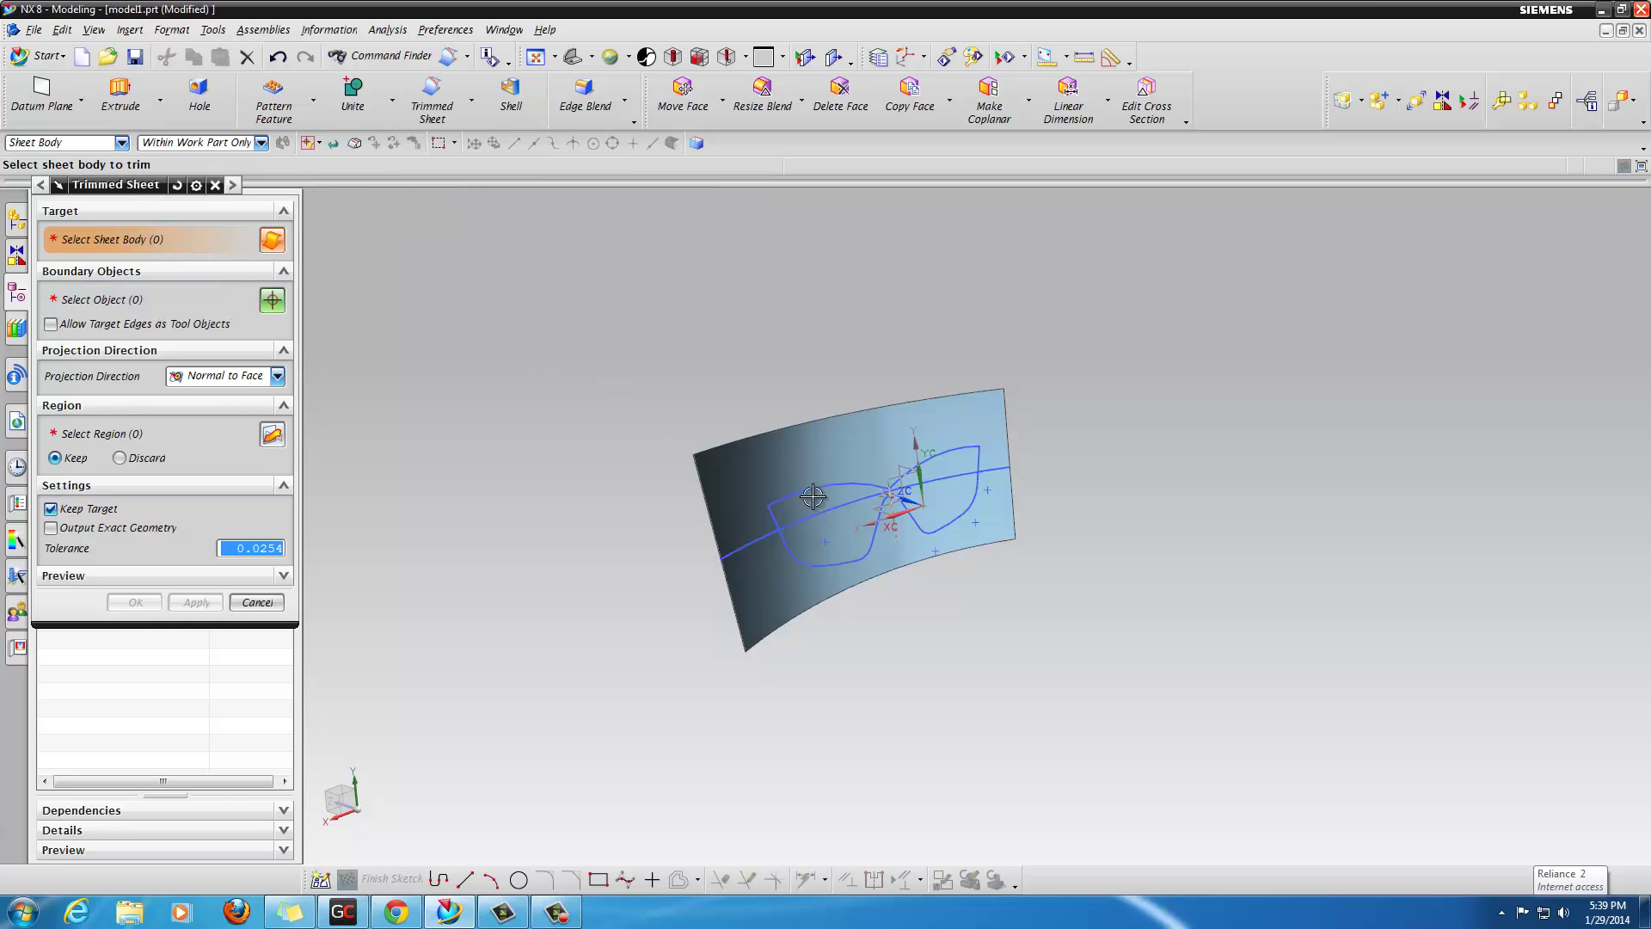
click(850, 448)
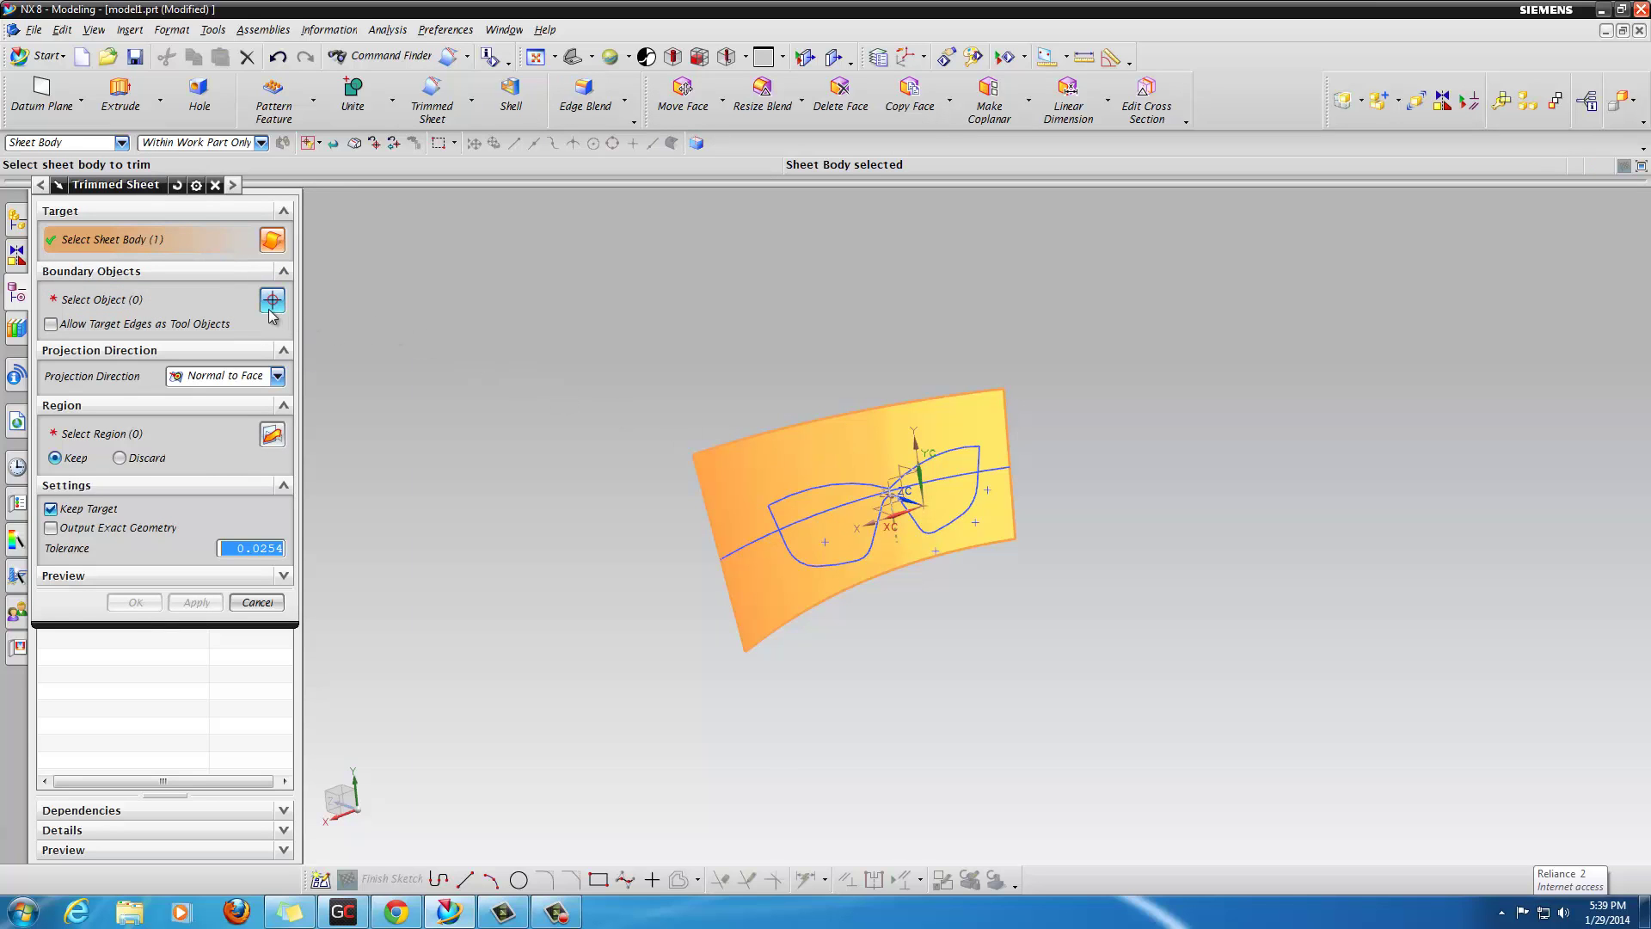
click(173, 296)
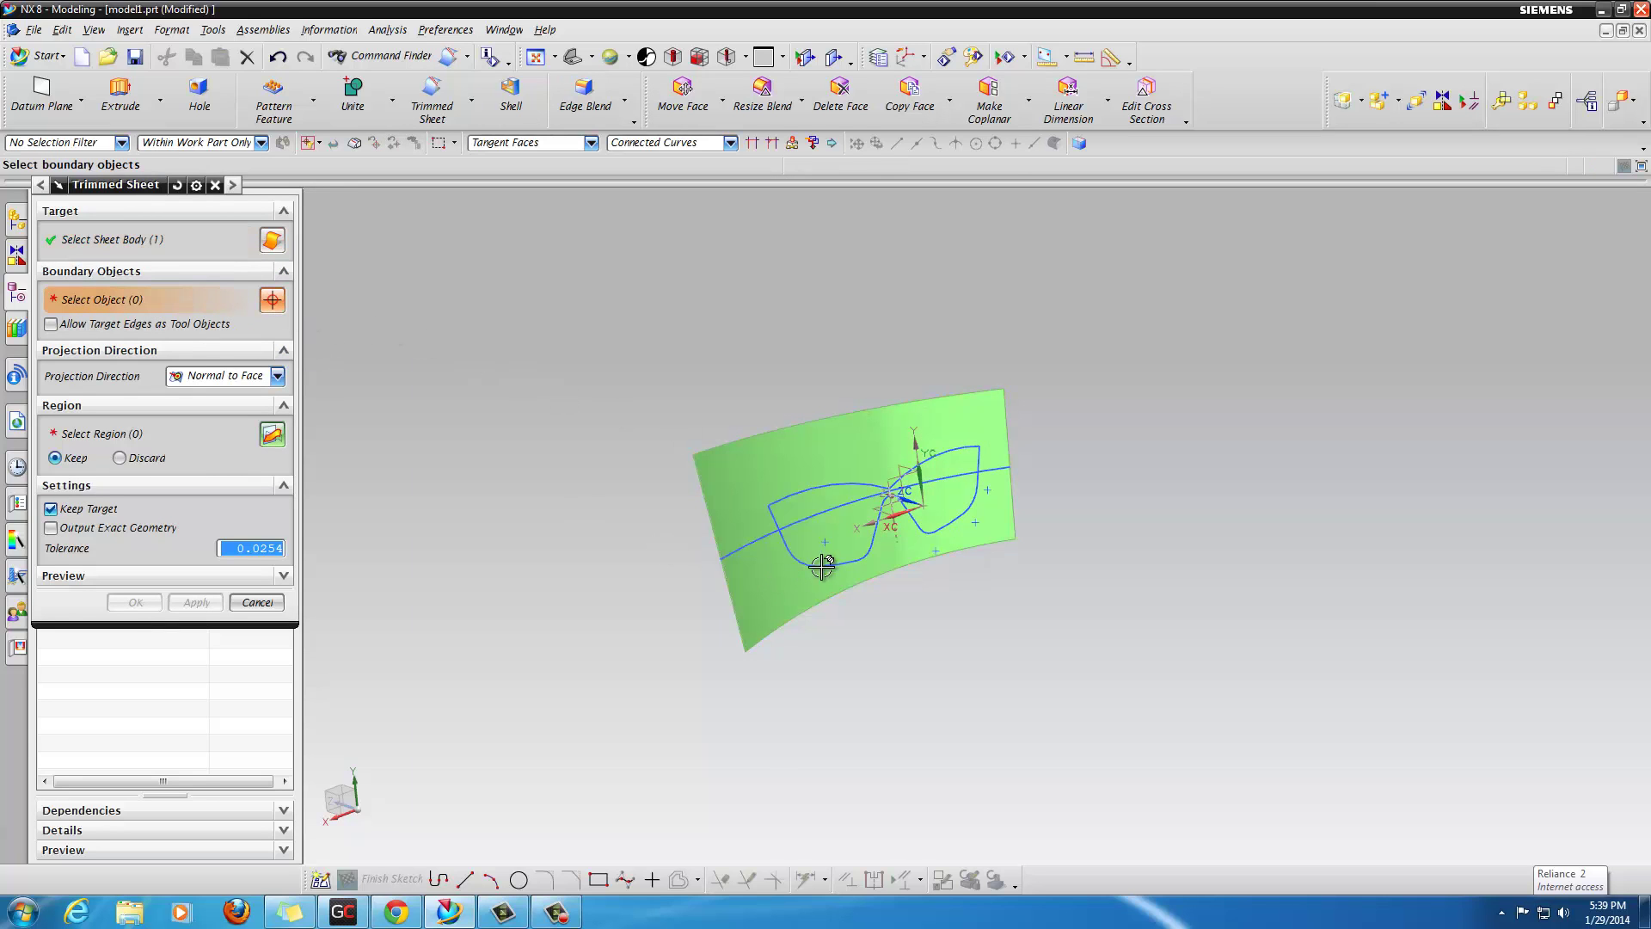
click(837, 487)
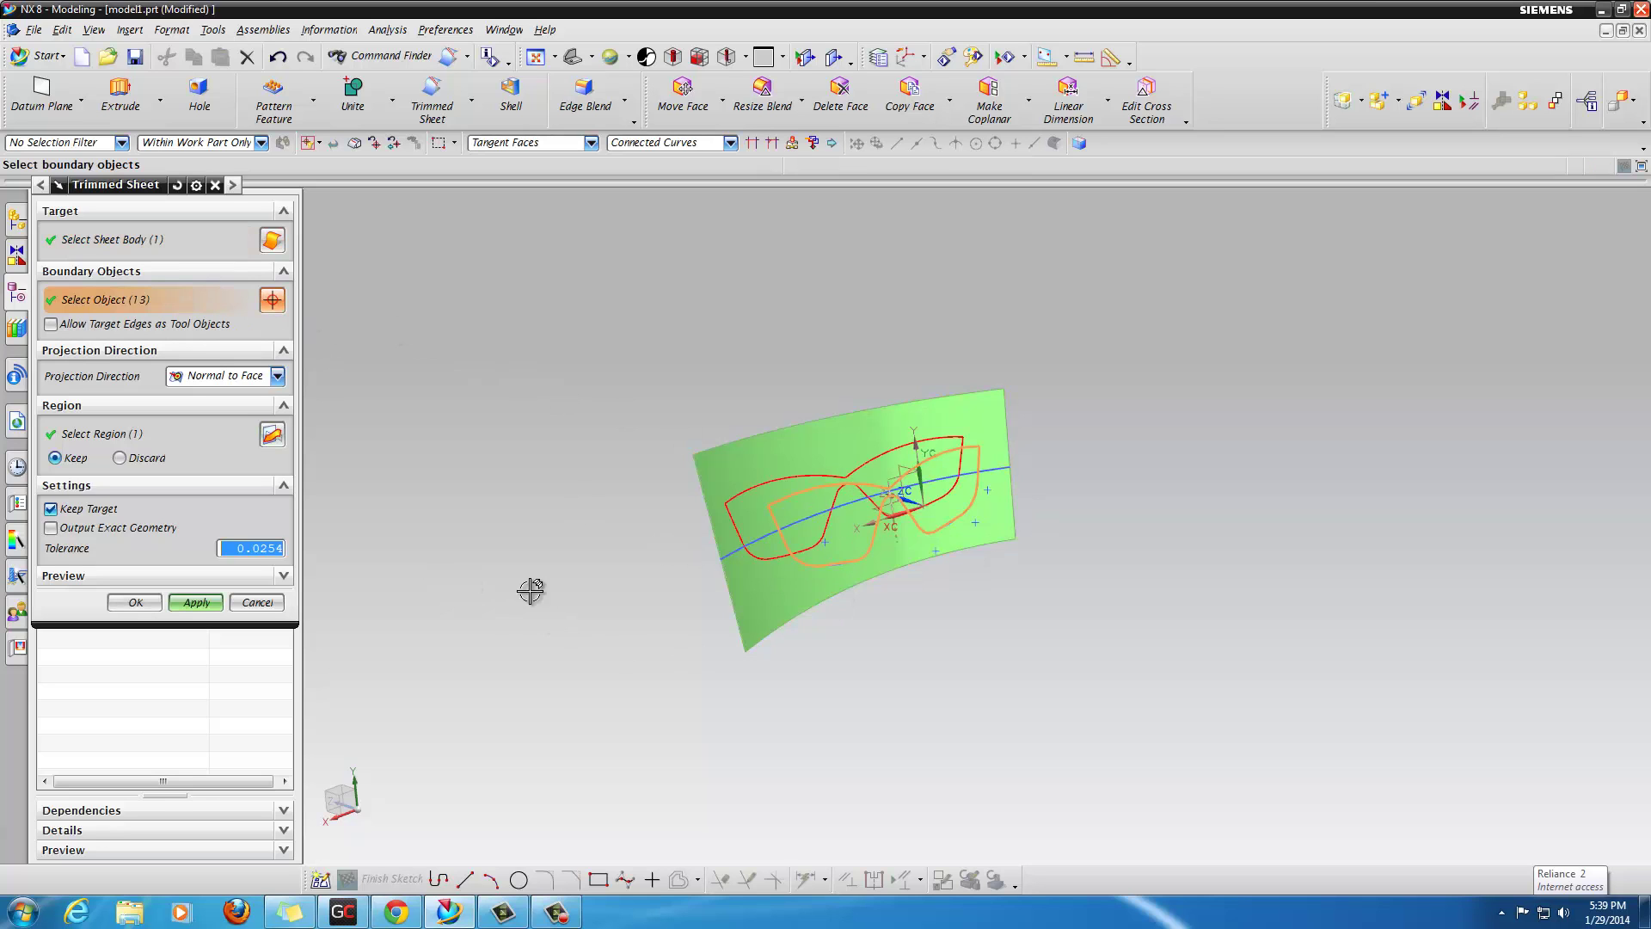
Step: Compare the projection directions for the trim and set it to Normal to Curve Plane
middle_drag(577, 651, 535, 615)
middle_drag(548, 639, 564, 682)
click(276, 375)
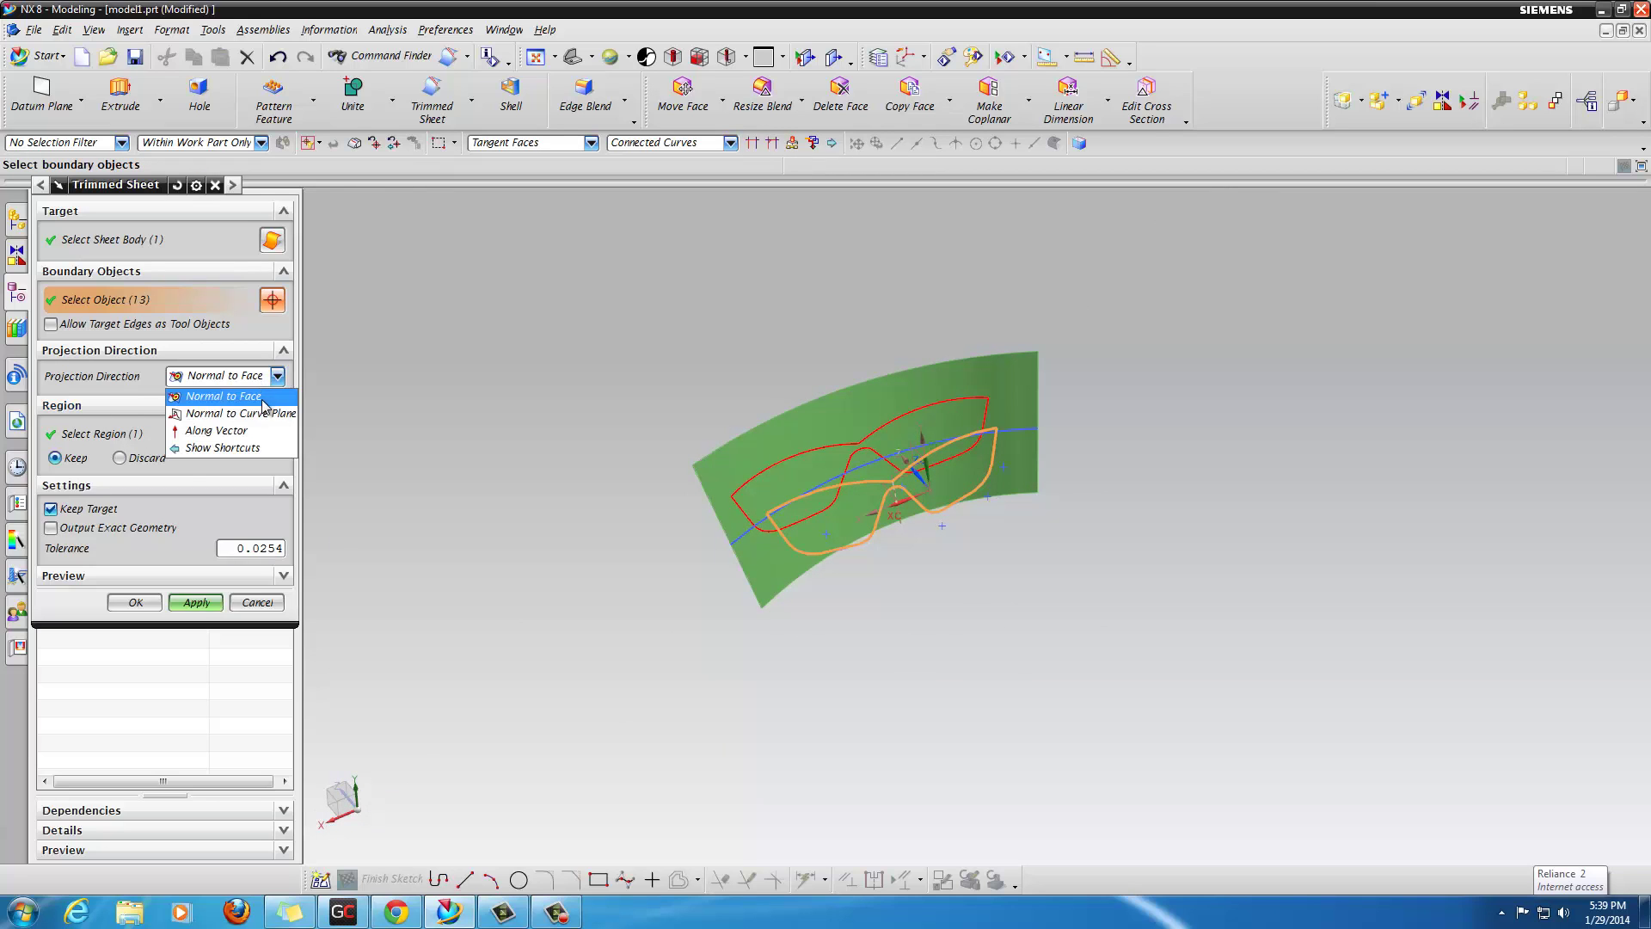
click(267, 410)
click(263, 382)
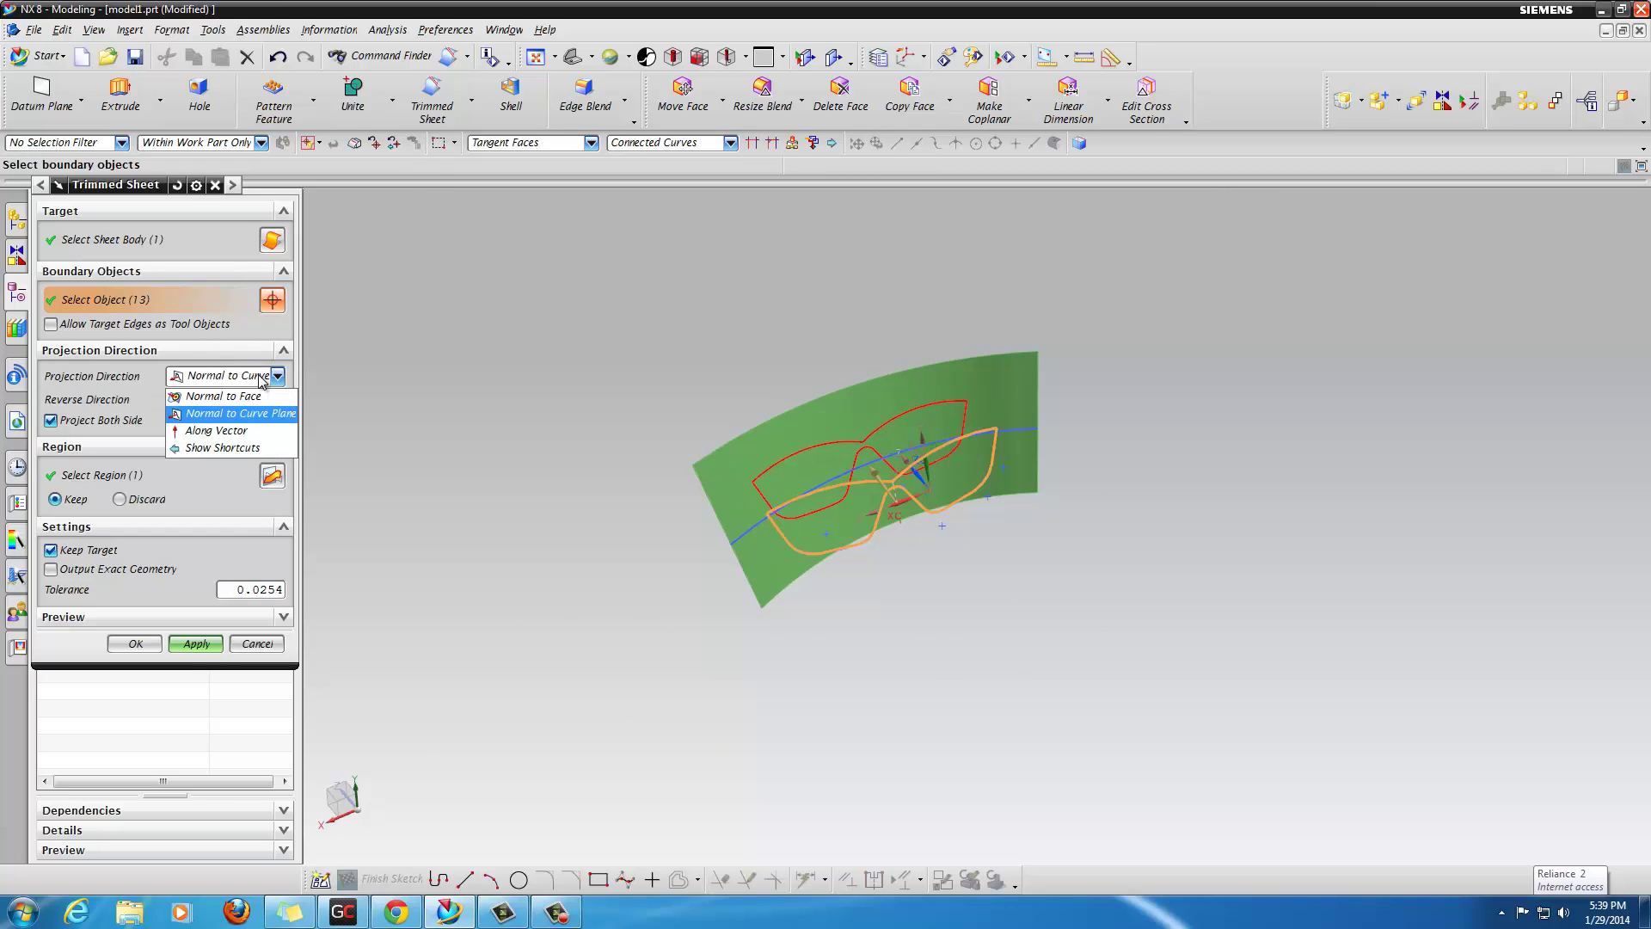
click(263, 397)
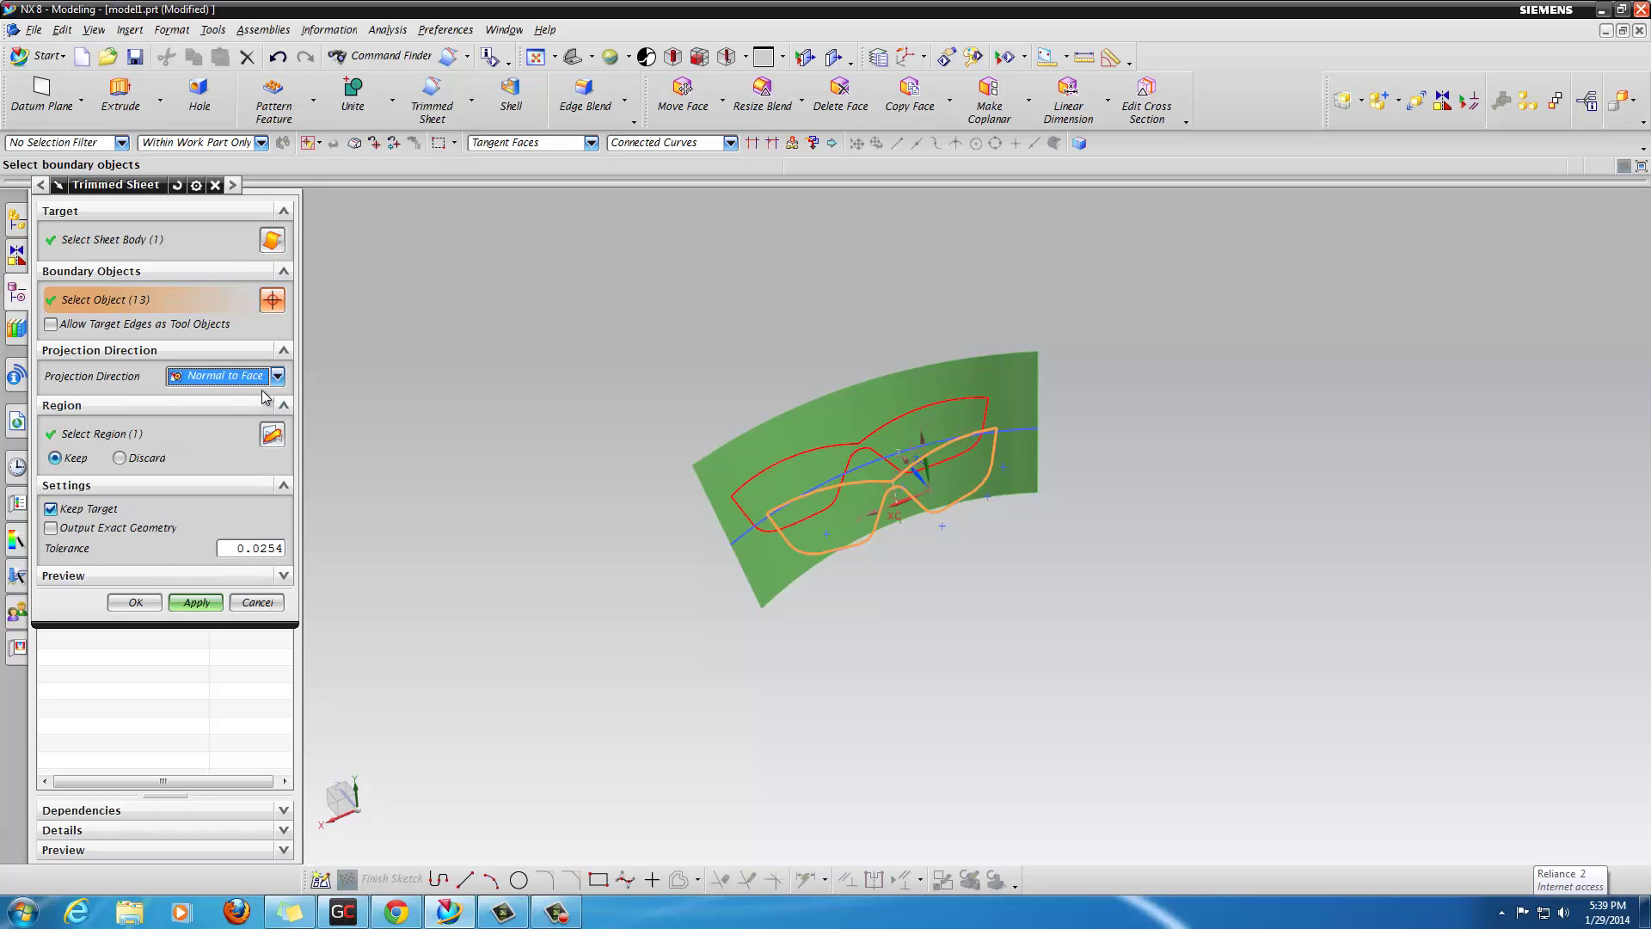
click(276, 376)
click(262, 414)
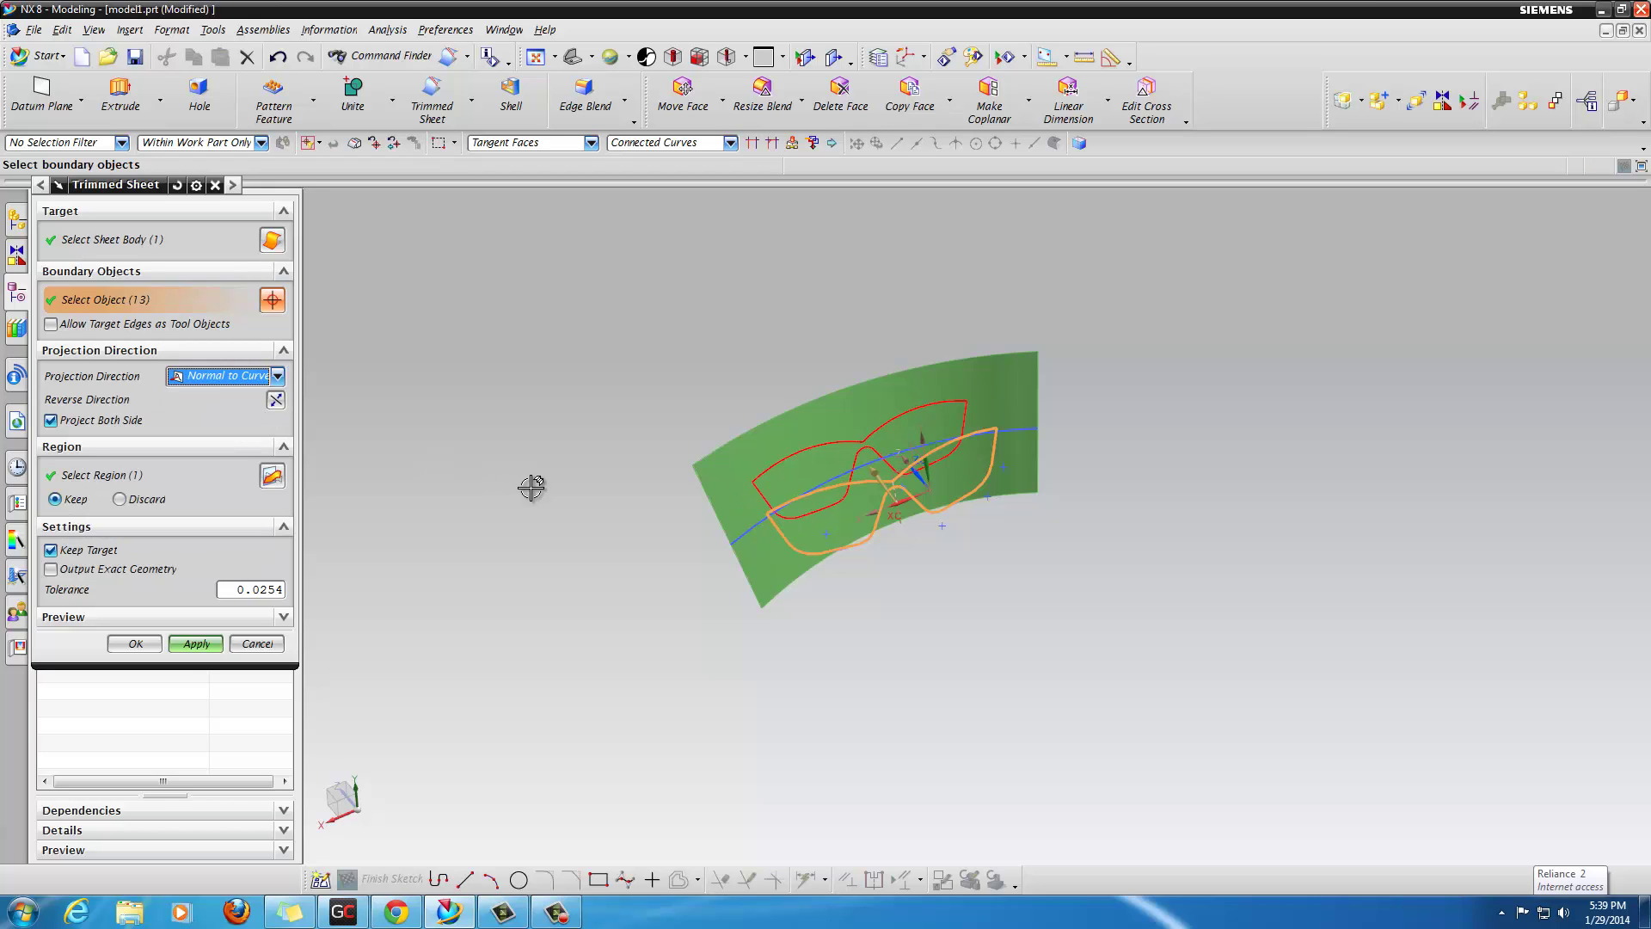
middle_drag(534, 497, 525, 469)
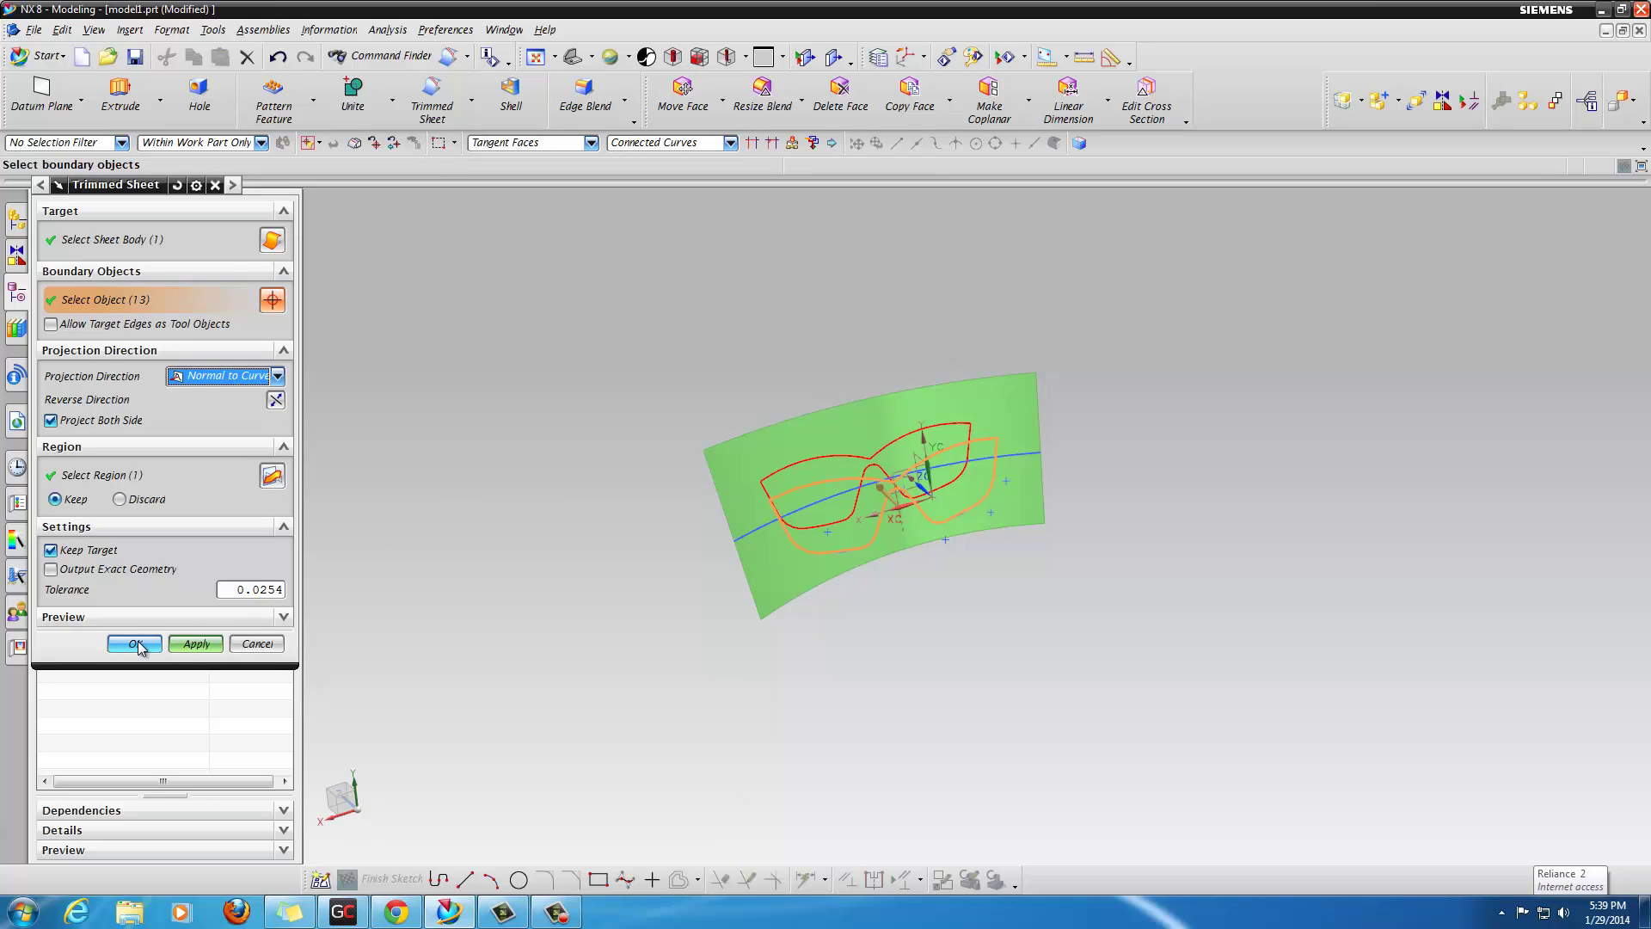
Step: Preview the trim, switch the region option to Discard, turn off Keep Target and create the glasses-shaped sheet
click(284, 618)
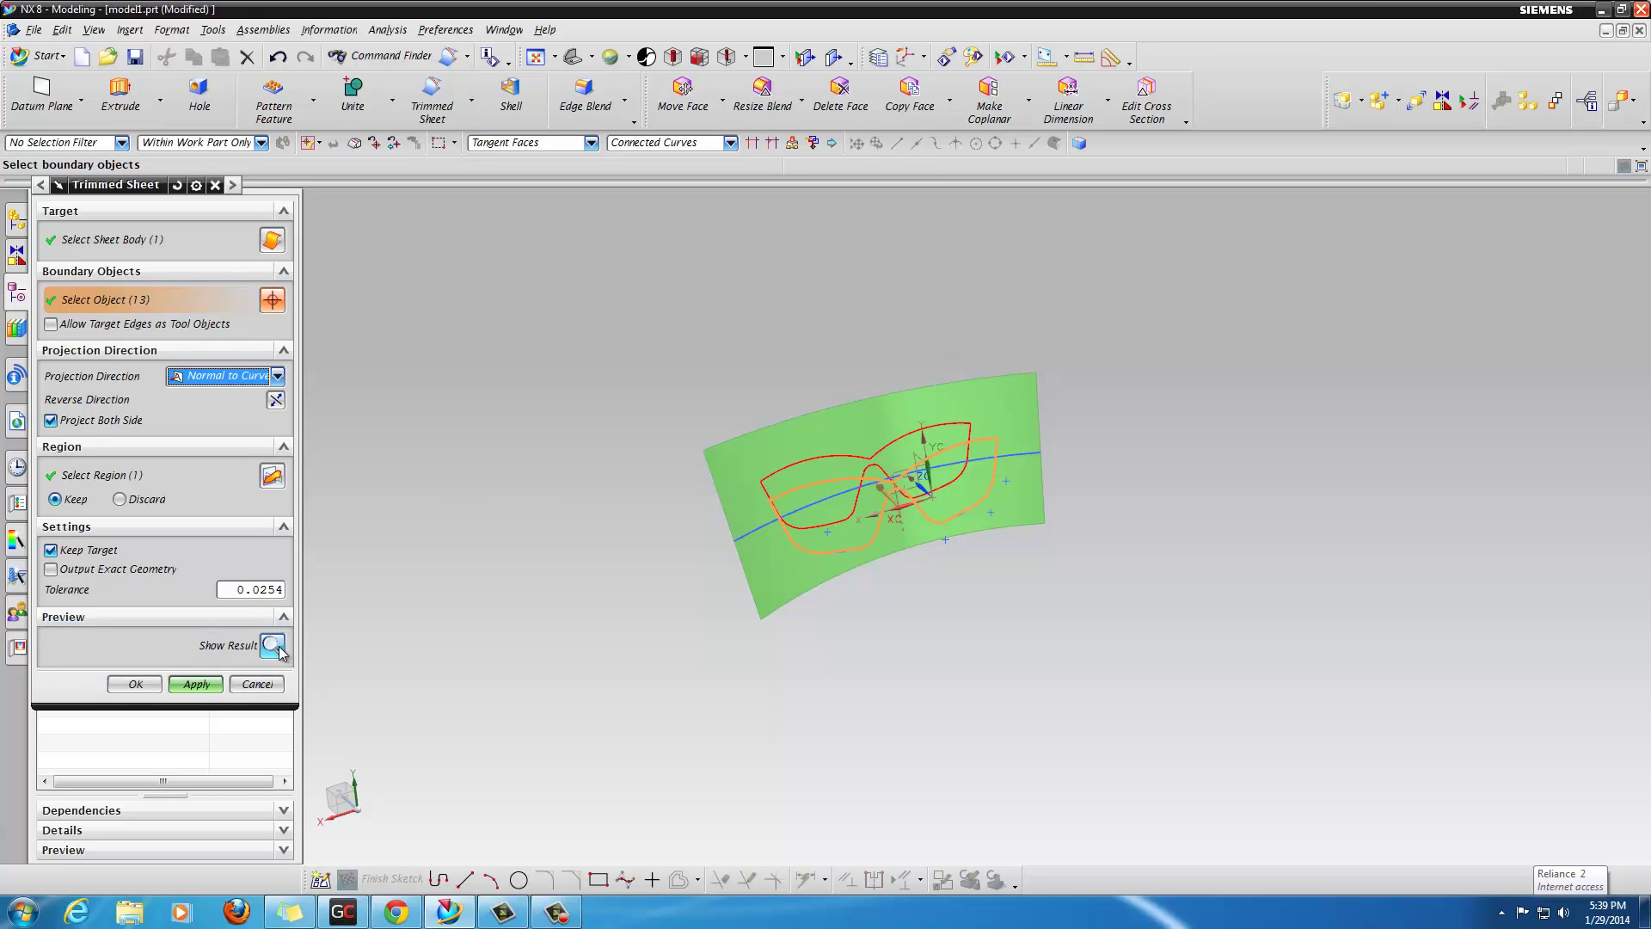
click(274, 647)
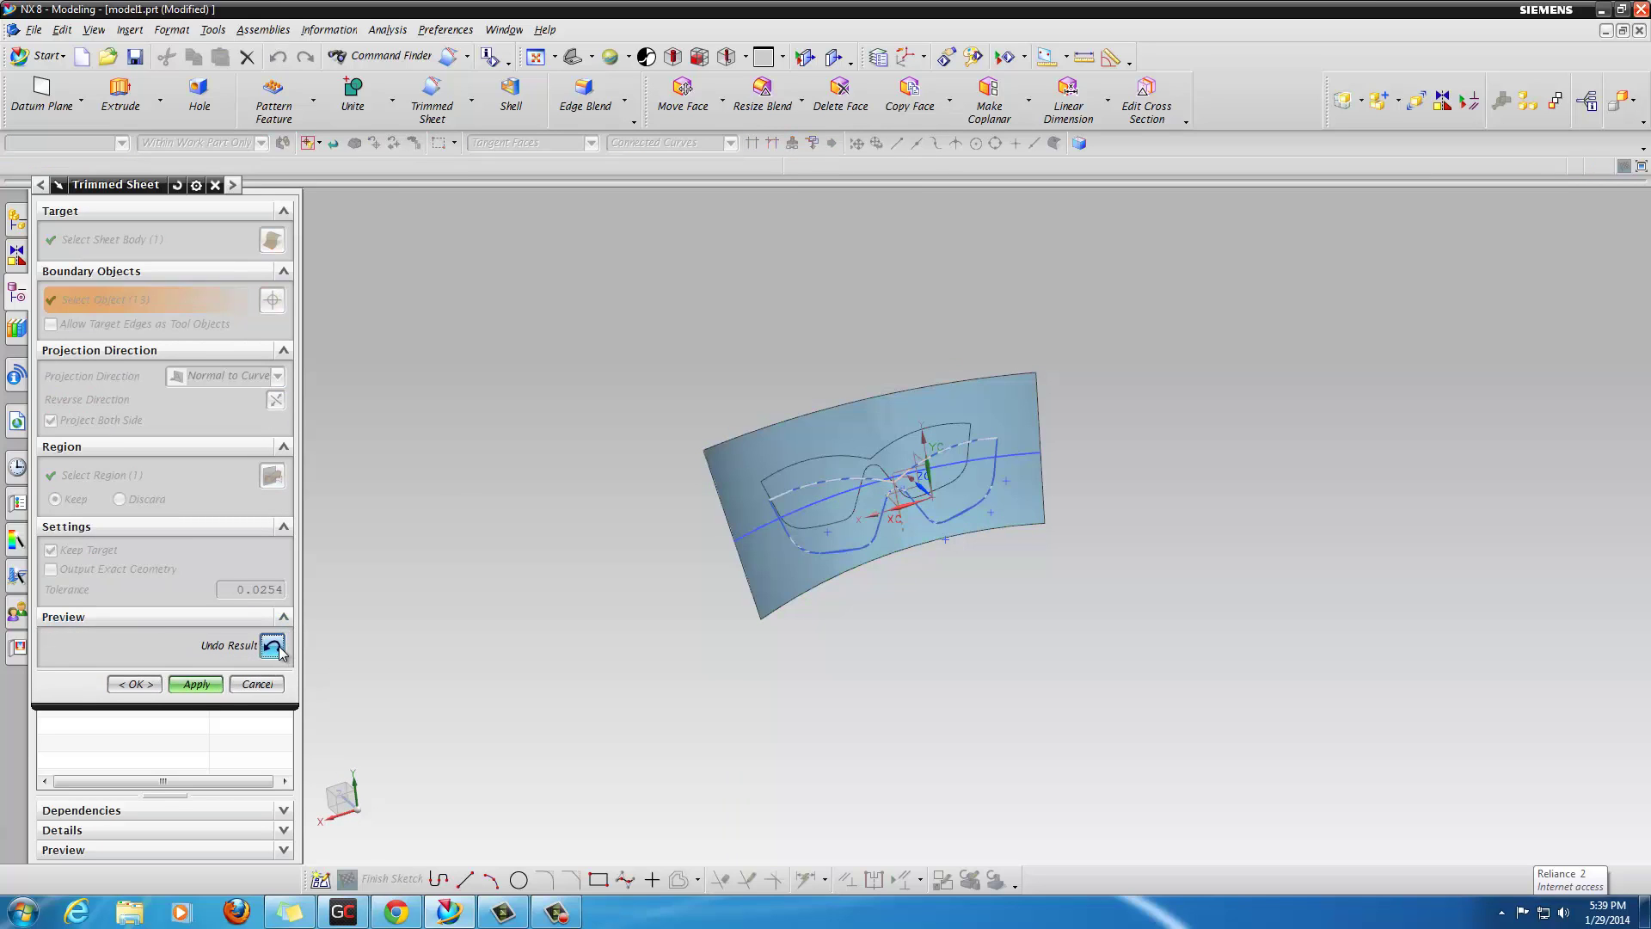
click(273, 646)
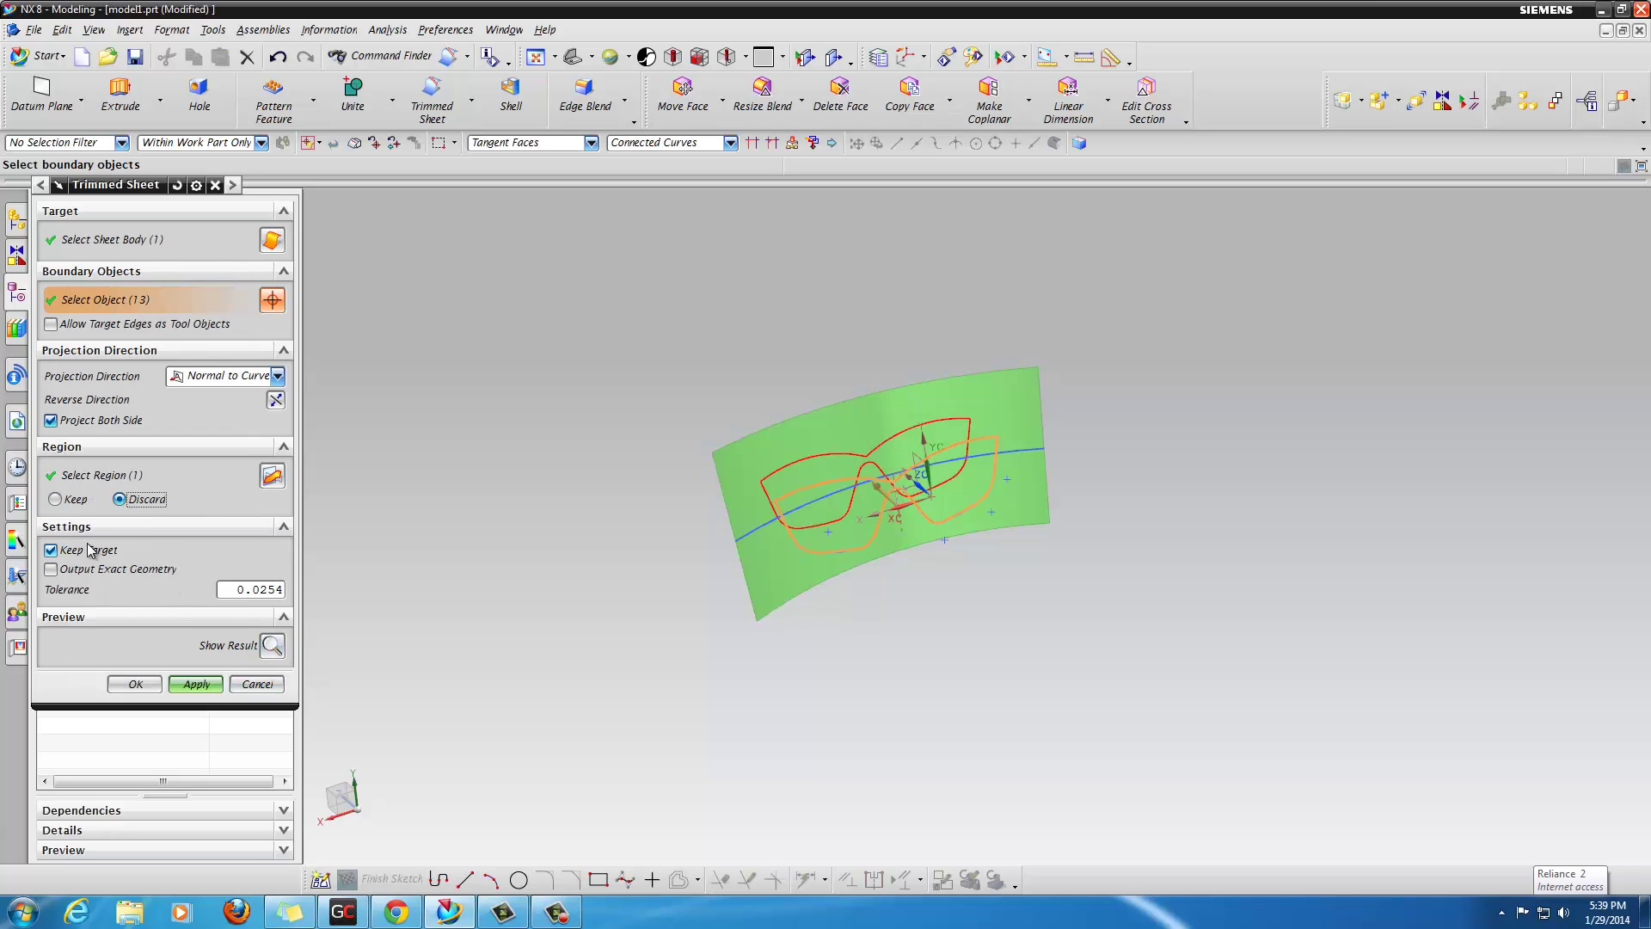
click(272, 647)
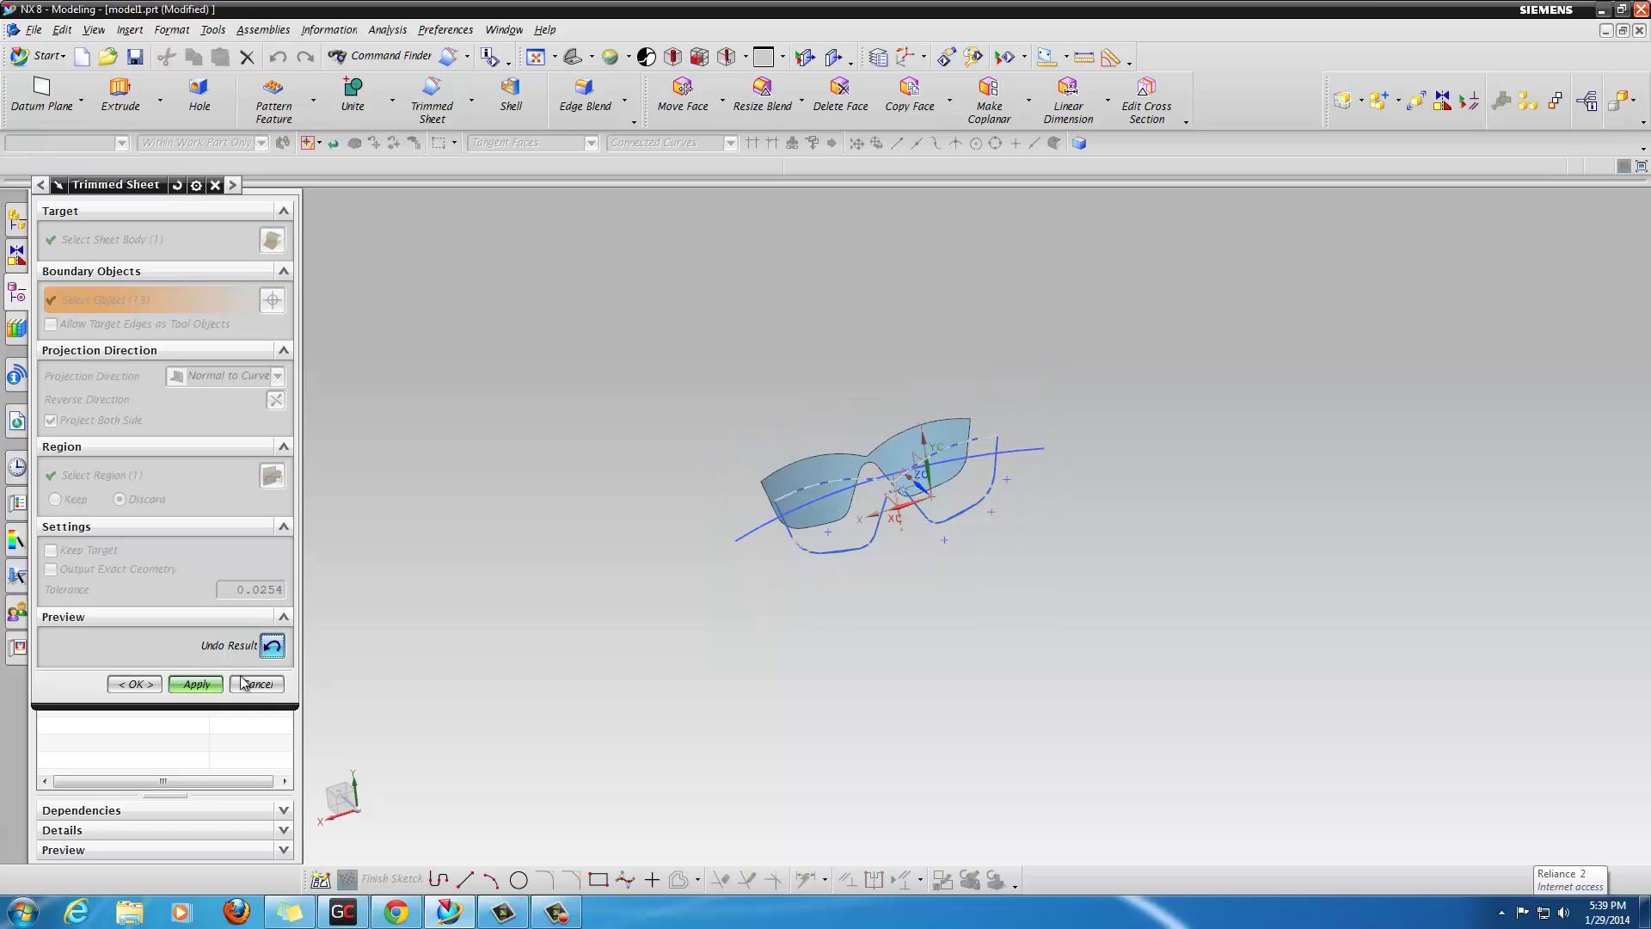
click(135, 685)
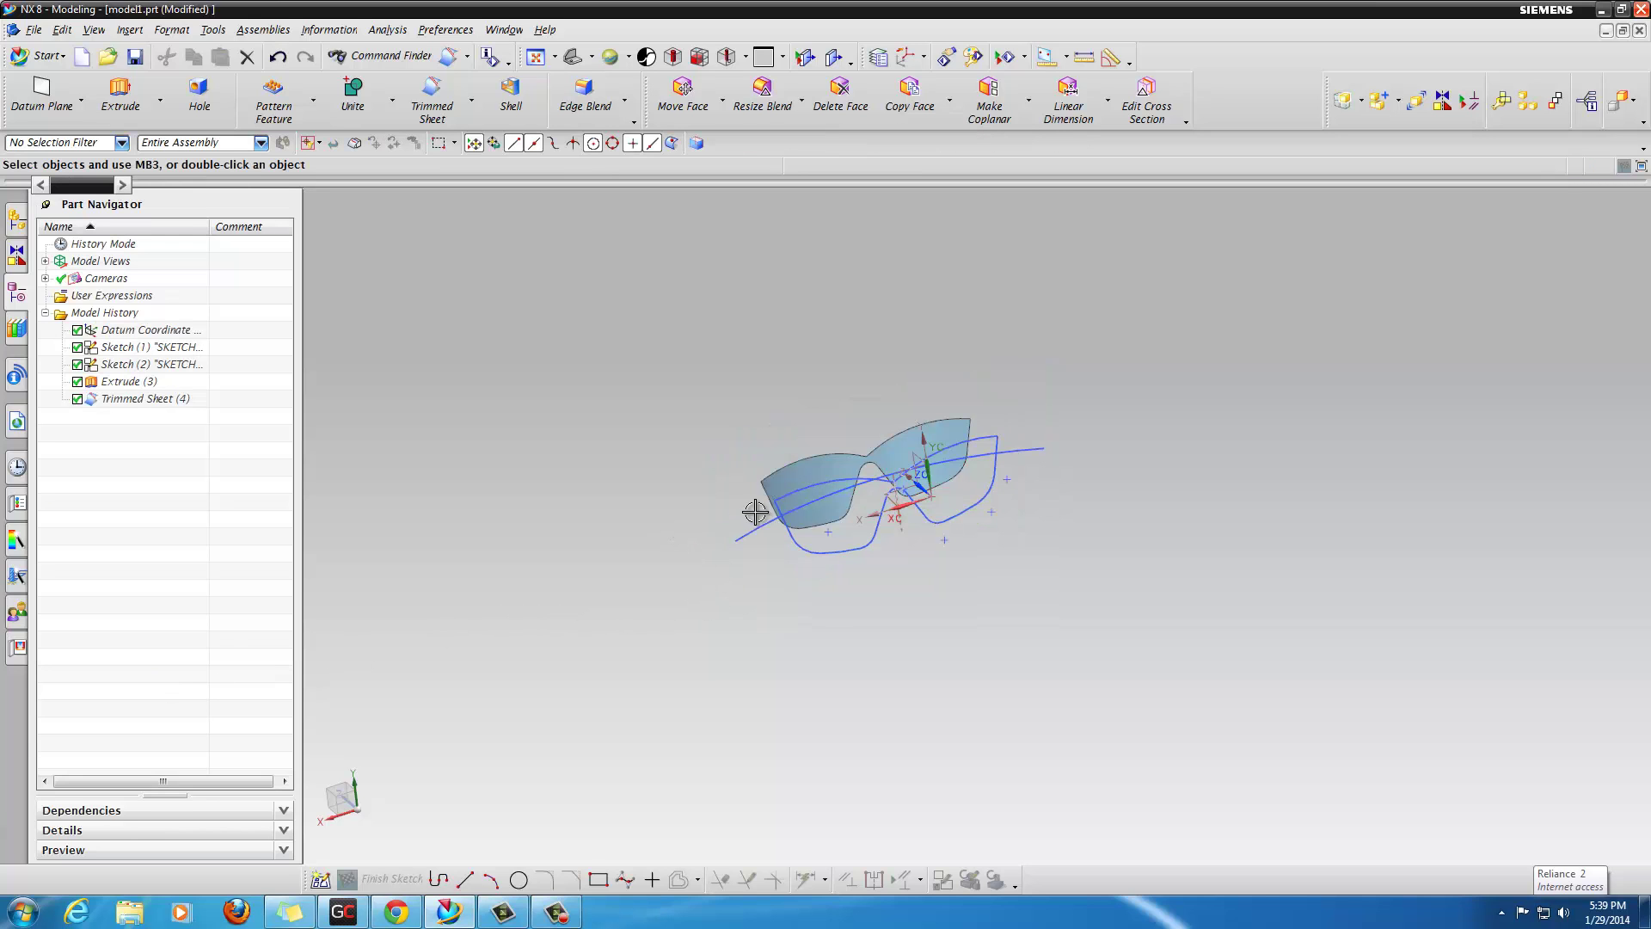
Step: Examine the trimmed glasses-shaped sheet from several angles and select its extrude feature
scroll(742, 516, down, 3)
scroll(830, 512, up, 6)
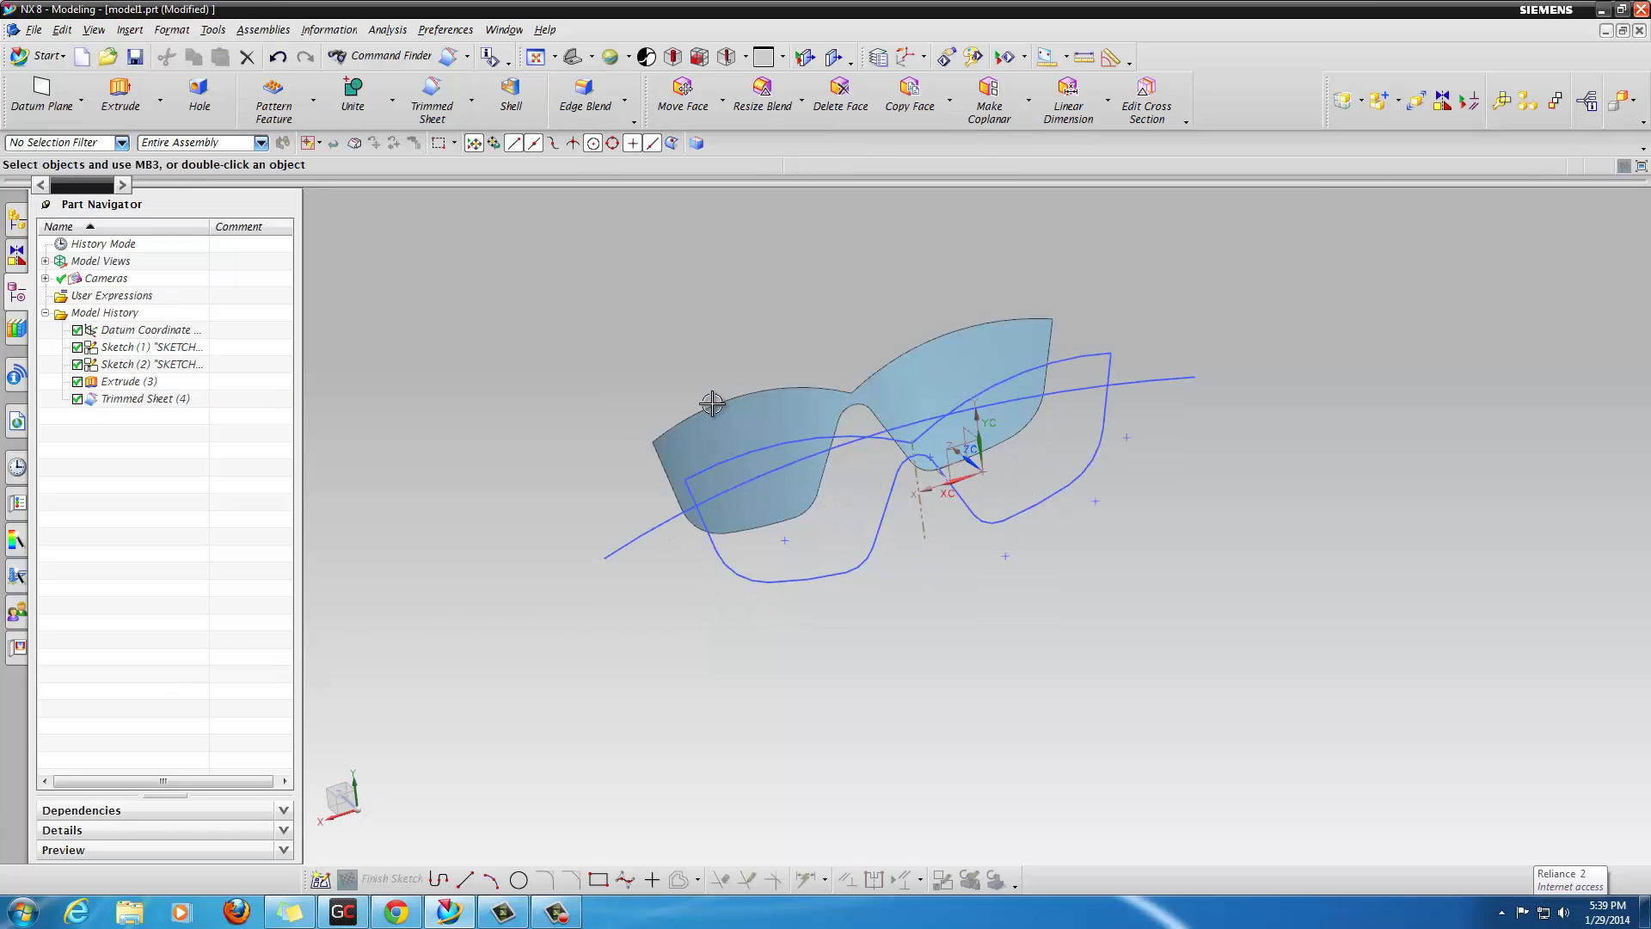
mouse_move(534, 413)
middle_down()
mouse_move(579, 453)
mouse_move(615, 414)
middle_up()
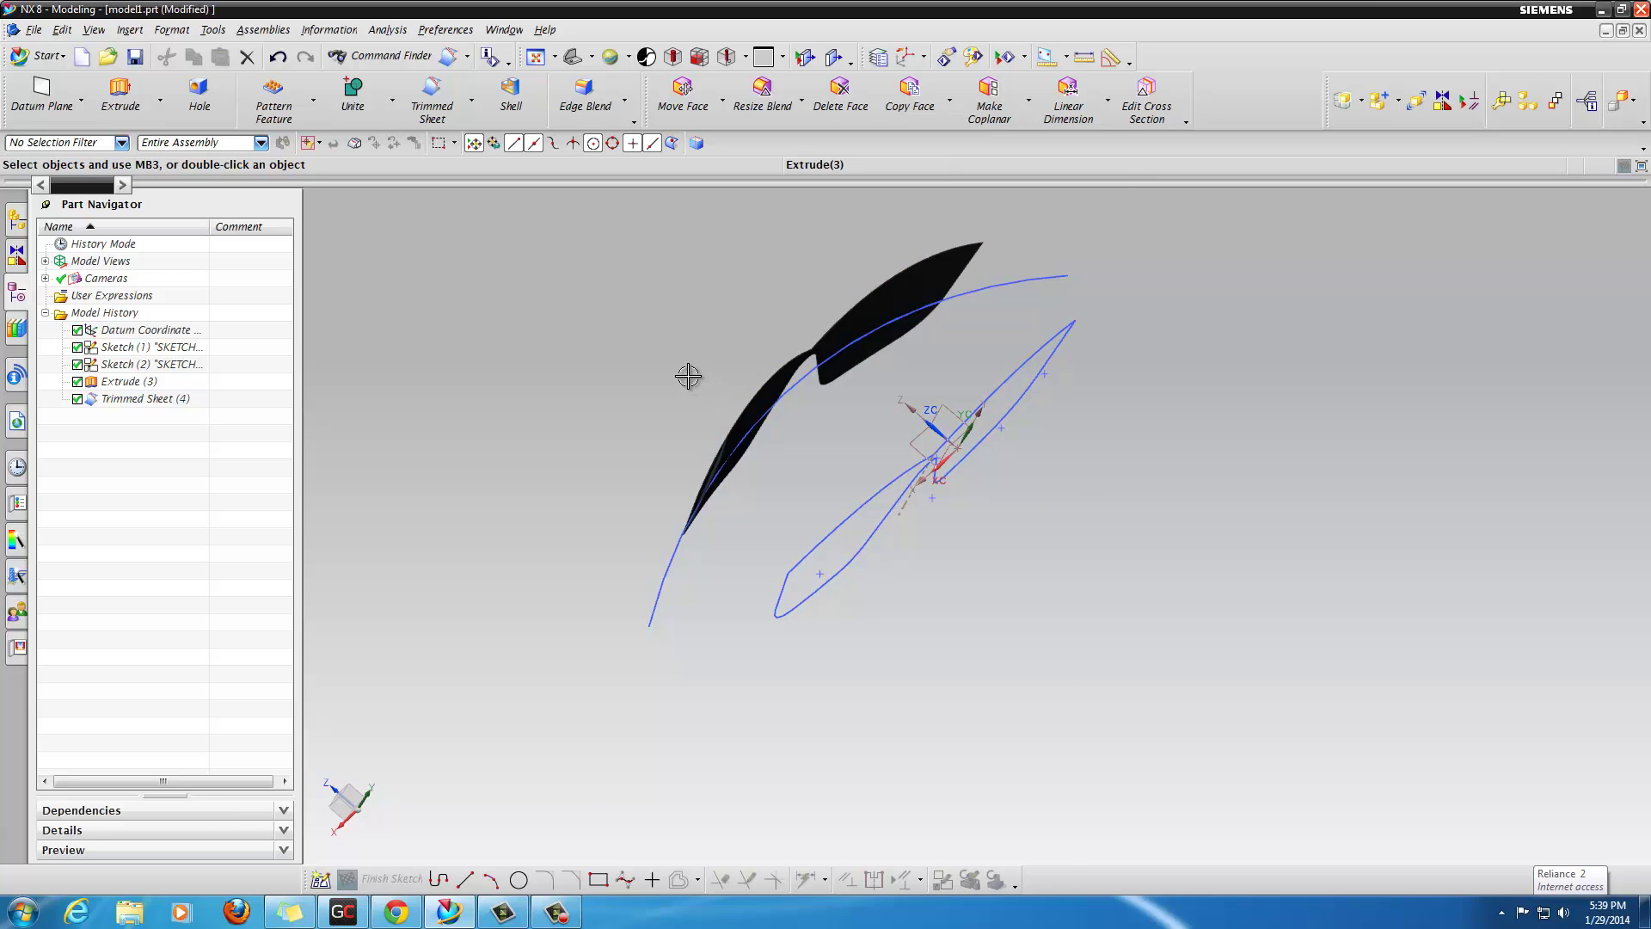
mouse_move(661, 378)
middle_down()
mouse_move(634, 324)
mouse_move(657, 344)
middle_up()
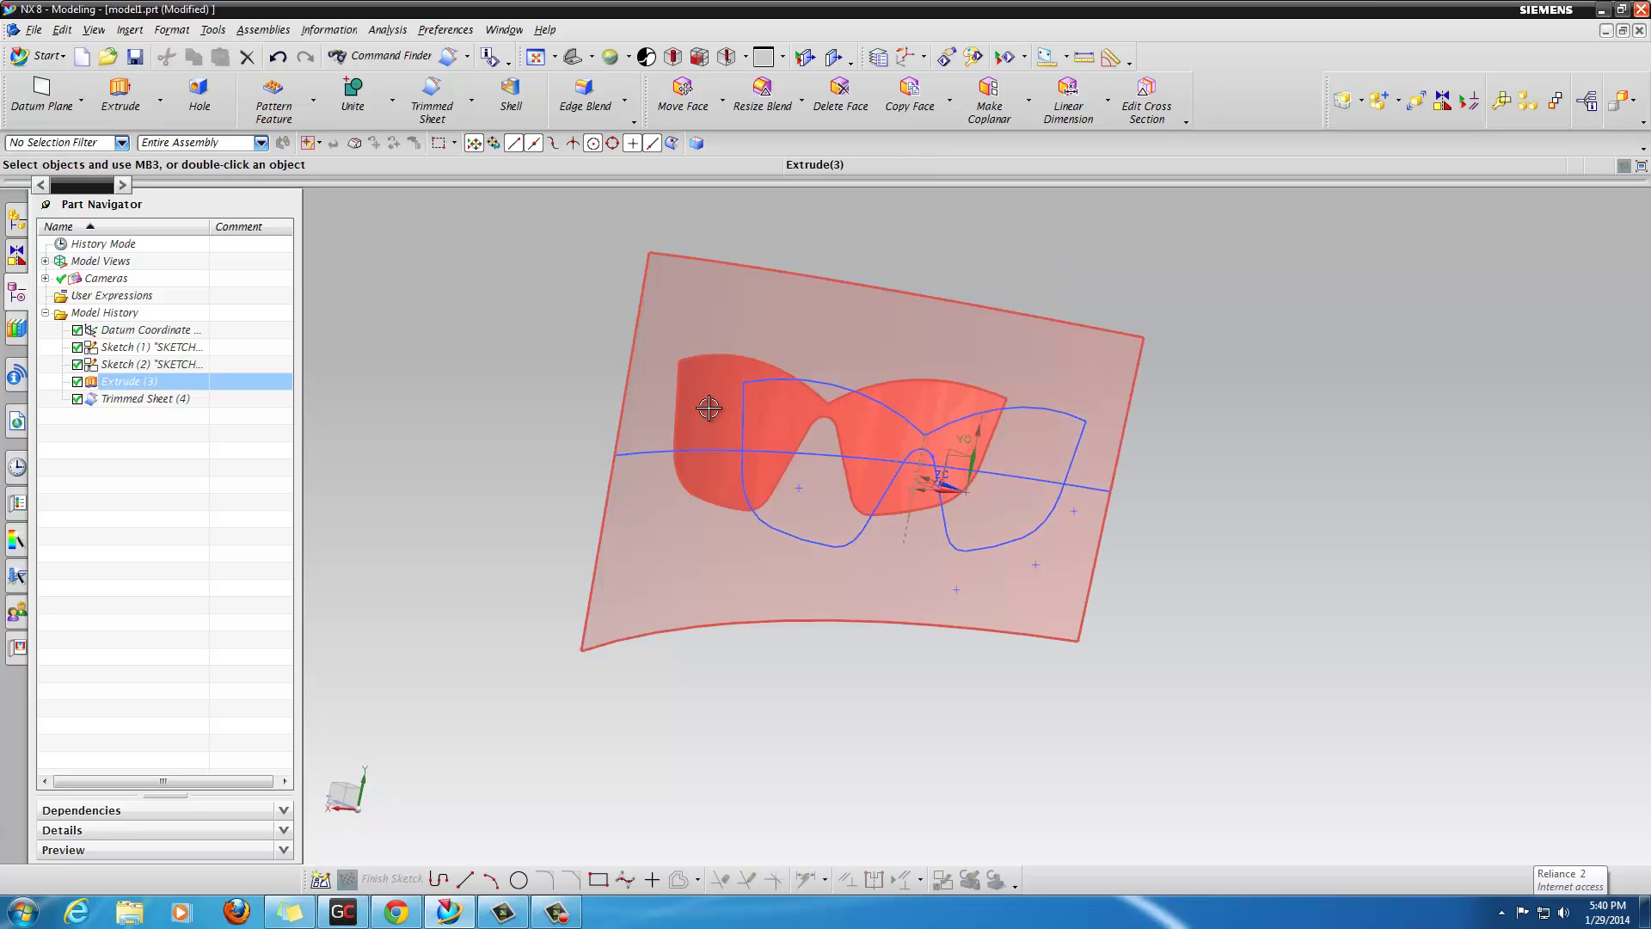
click(709, 408)
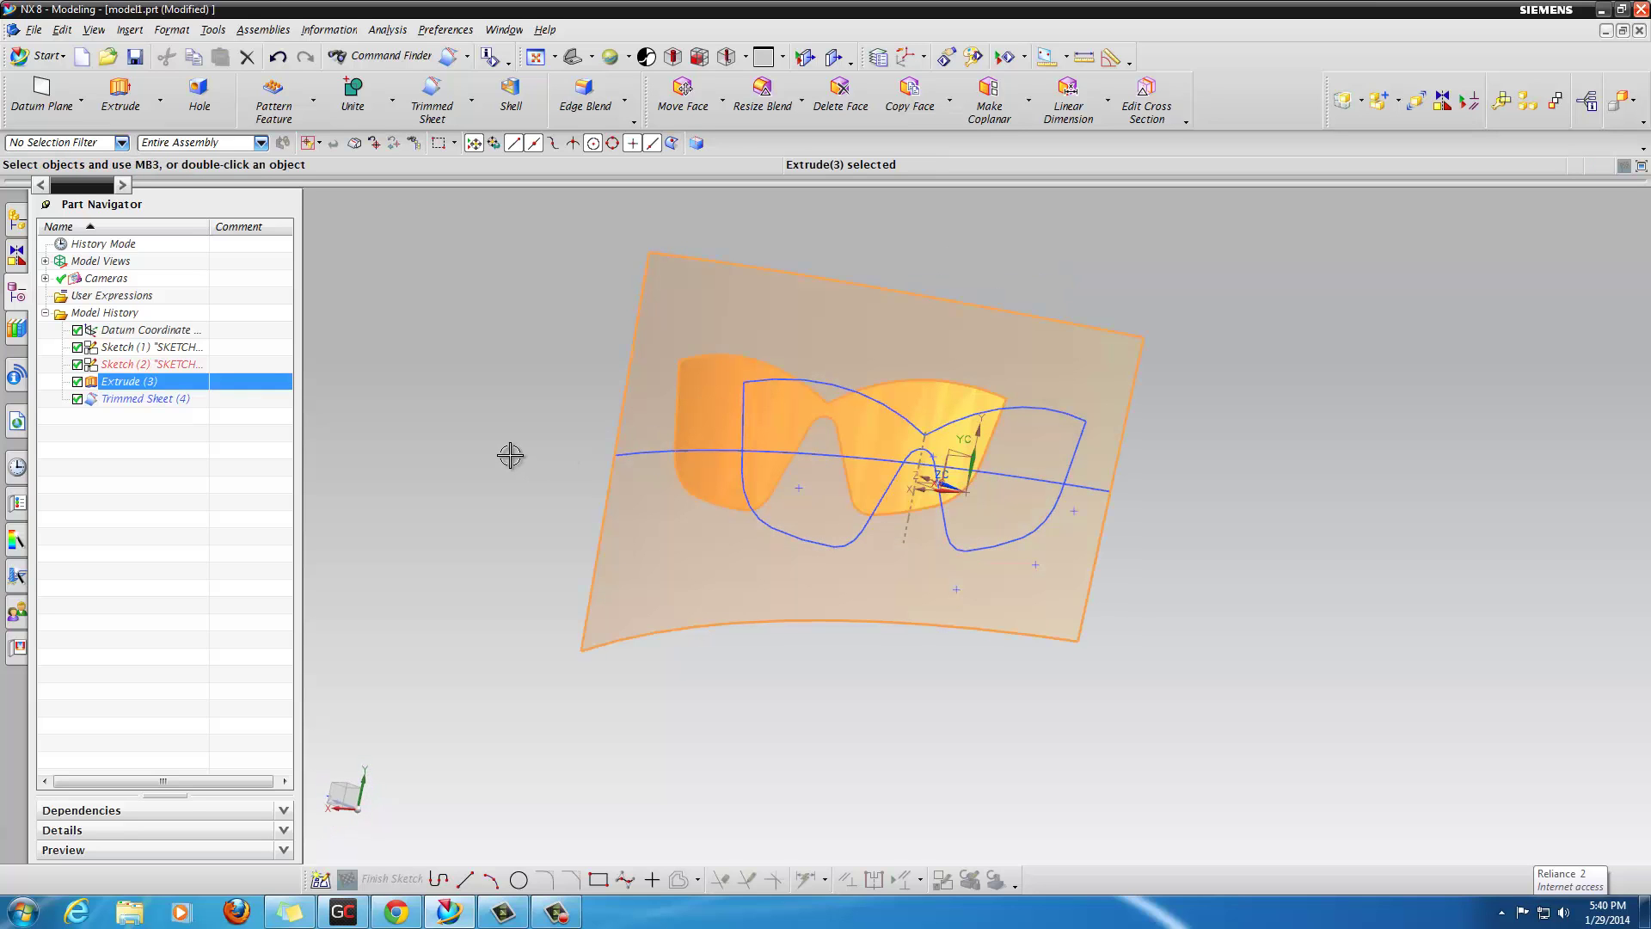
key(ctrl+b)
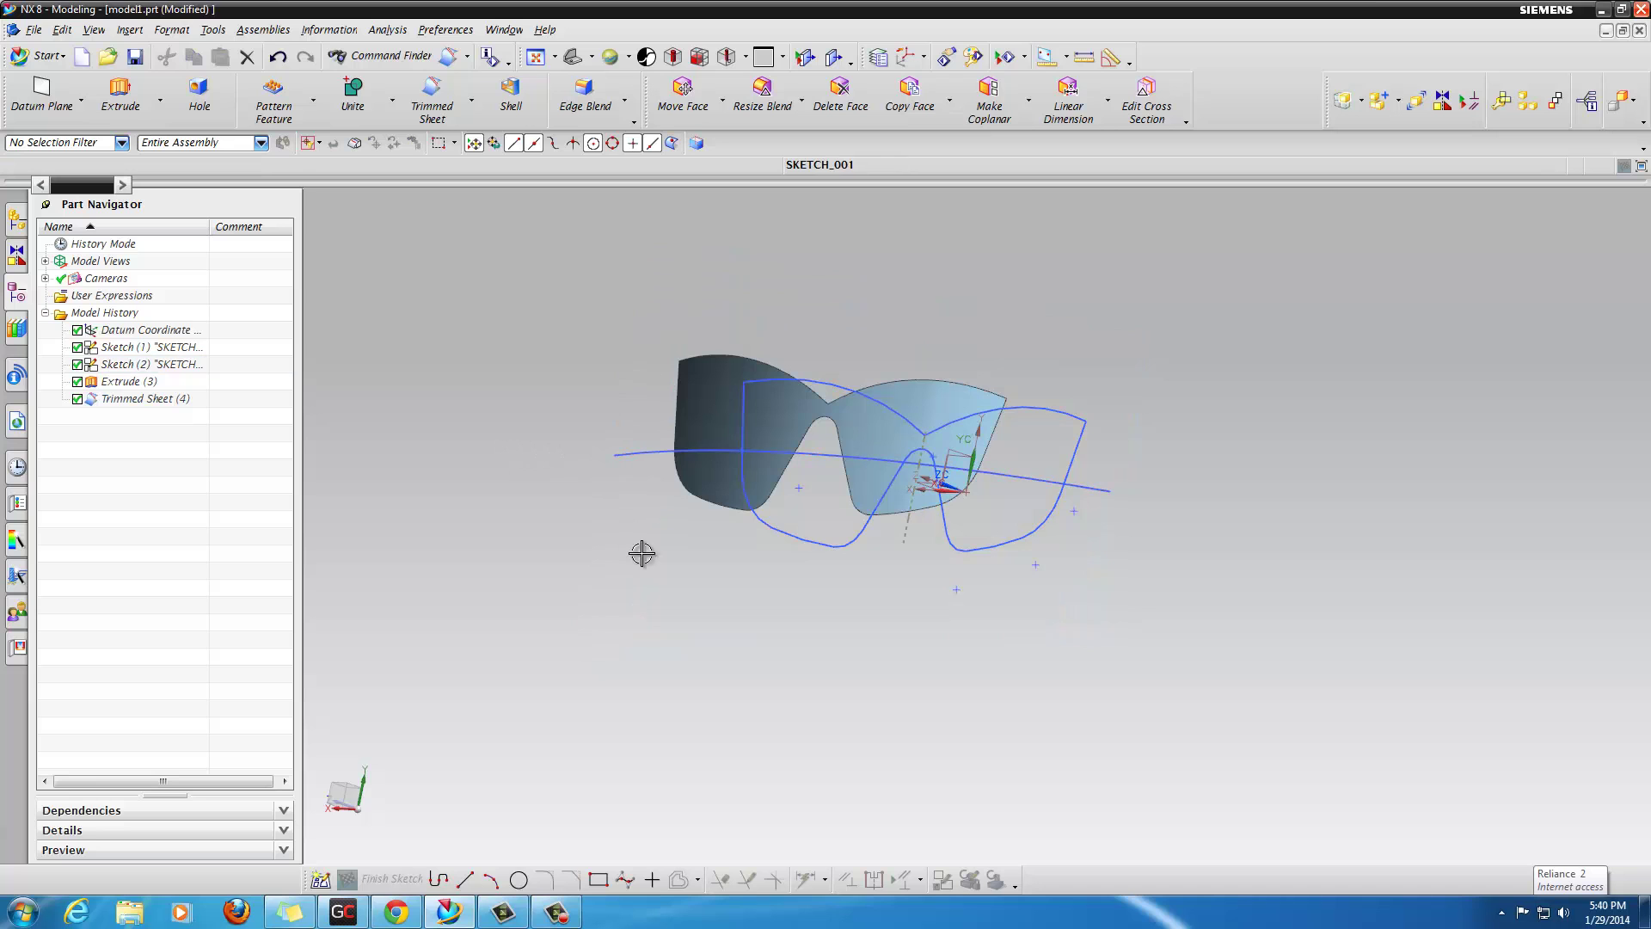
middle_drag(728, 599, 654, 616)
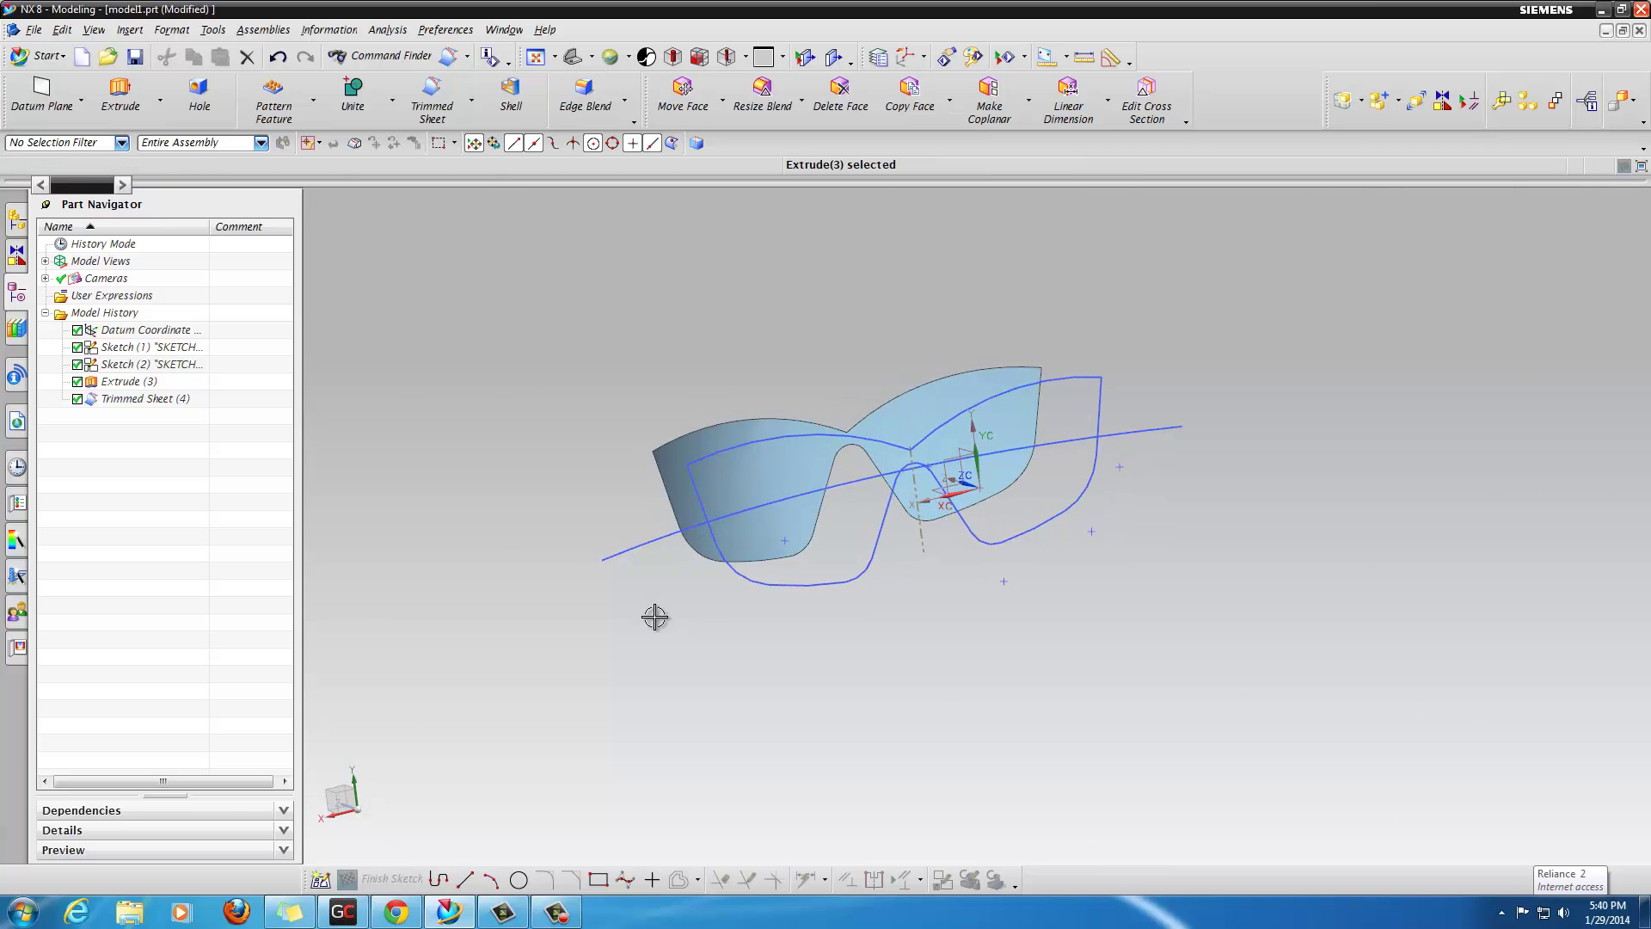
Step: Try to extrude the trimmed sheet's contour from 0 to 1 mm by previewing the result
click(121, 95)
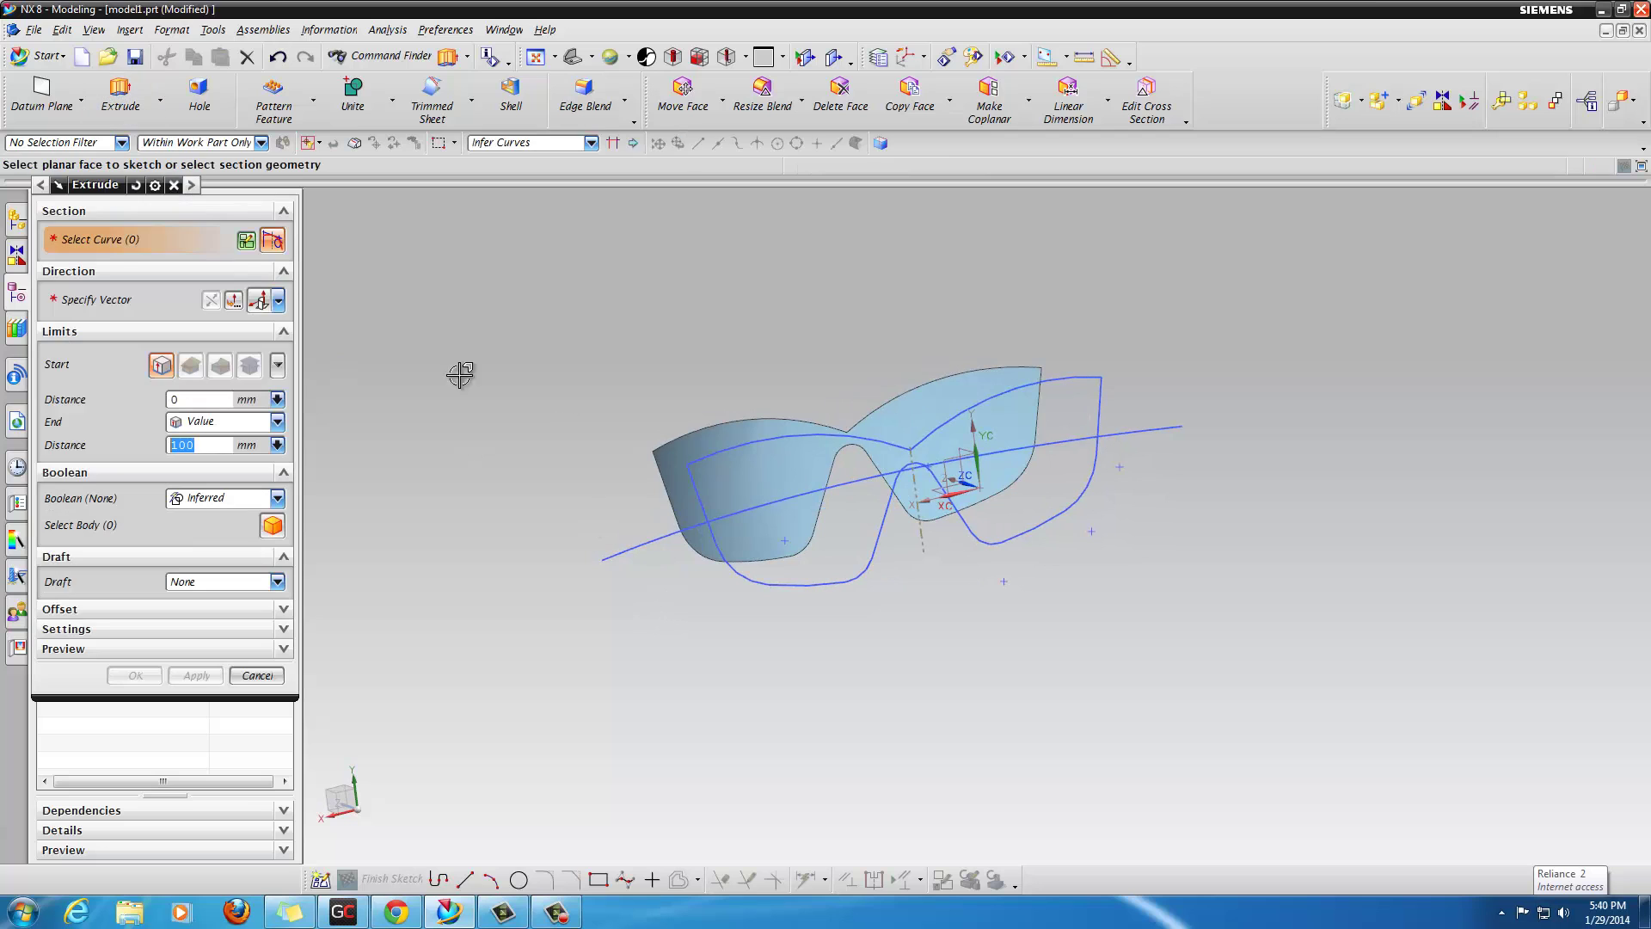
click(745, 469)
middle_drag(527, 416, 522, 454)
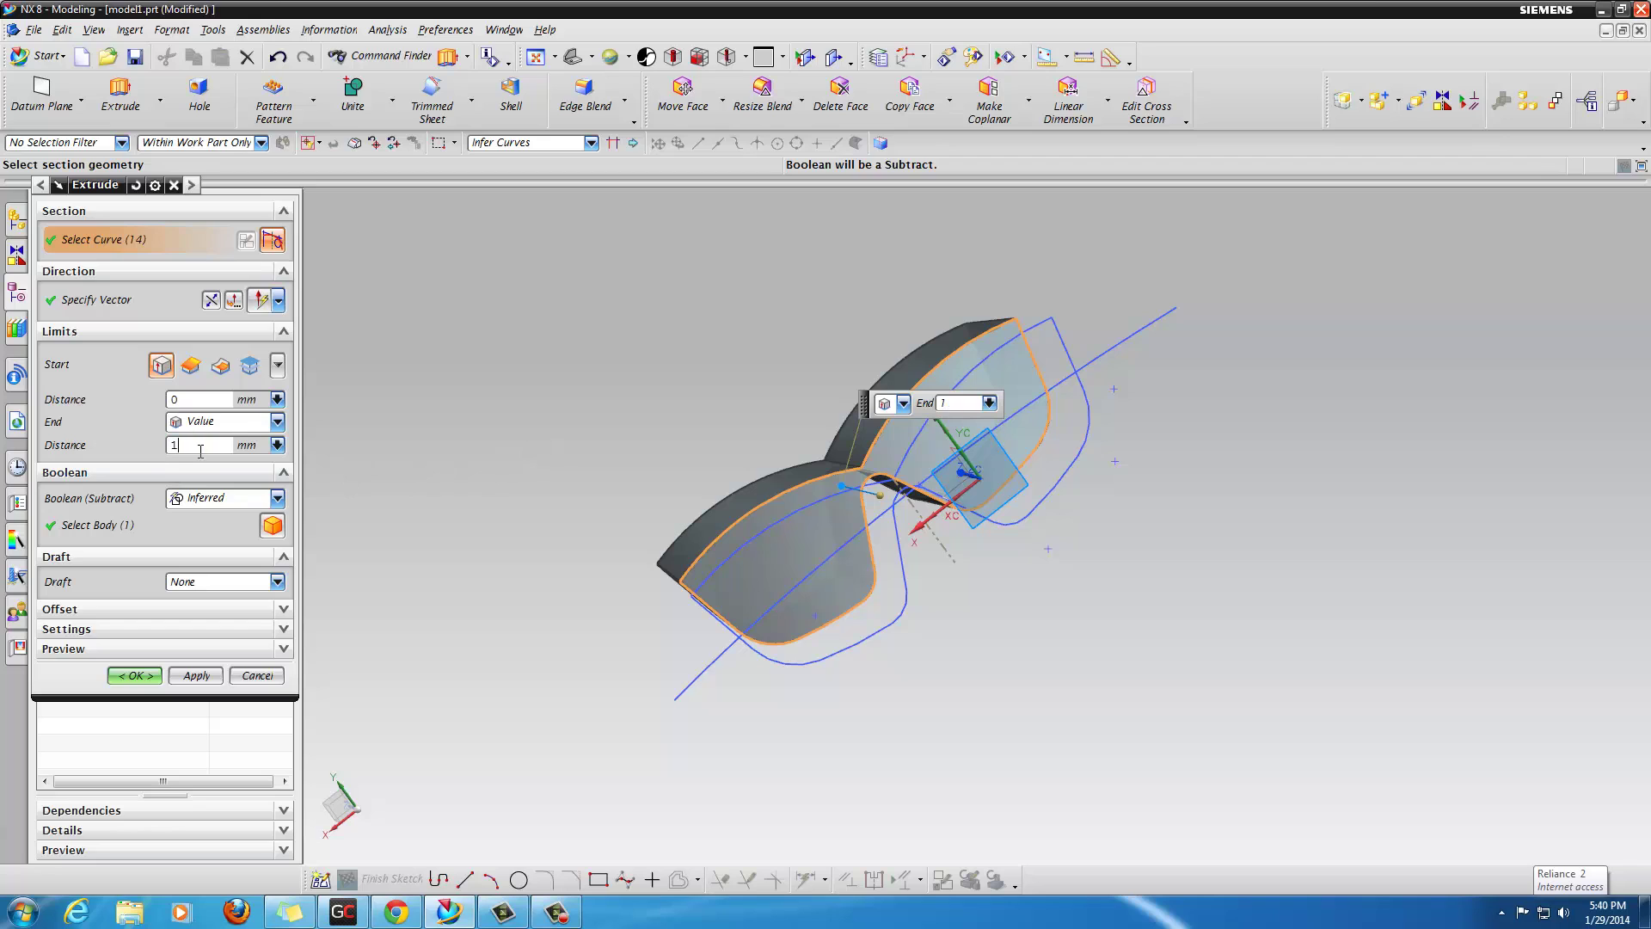
click(285, 649)
click(271, 679)
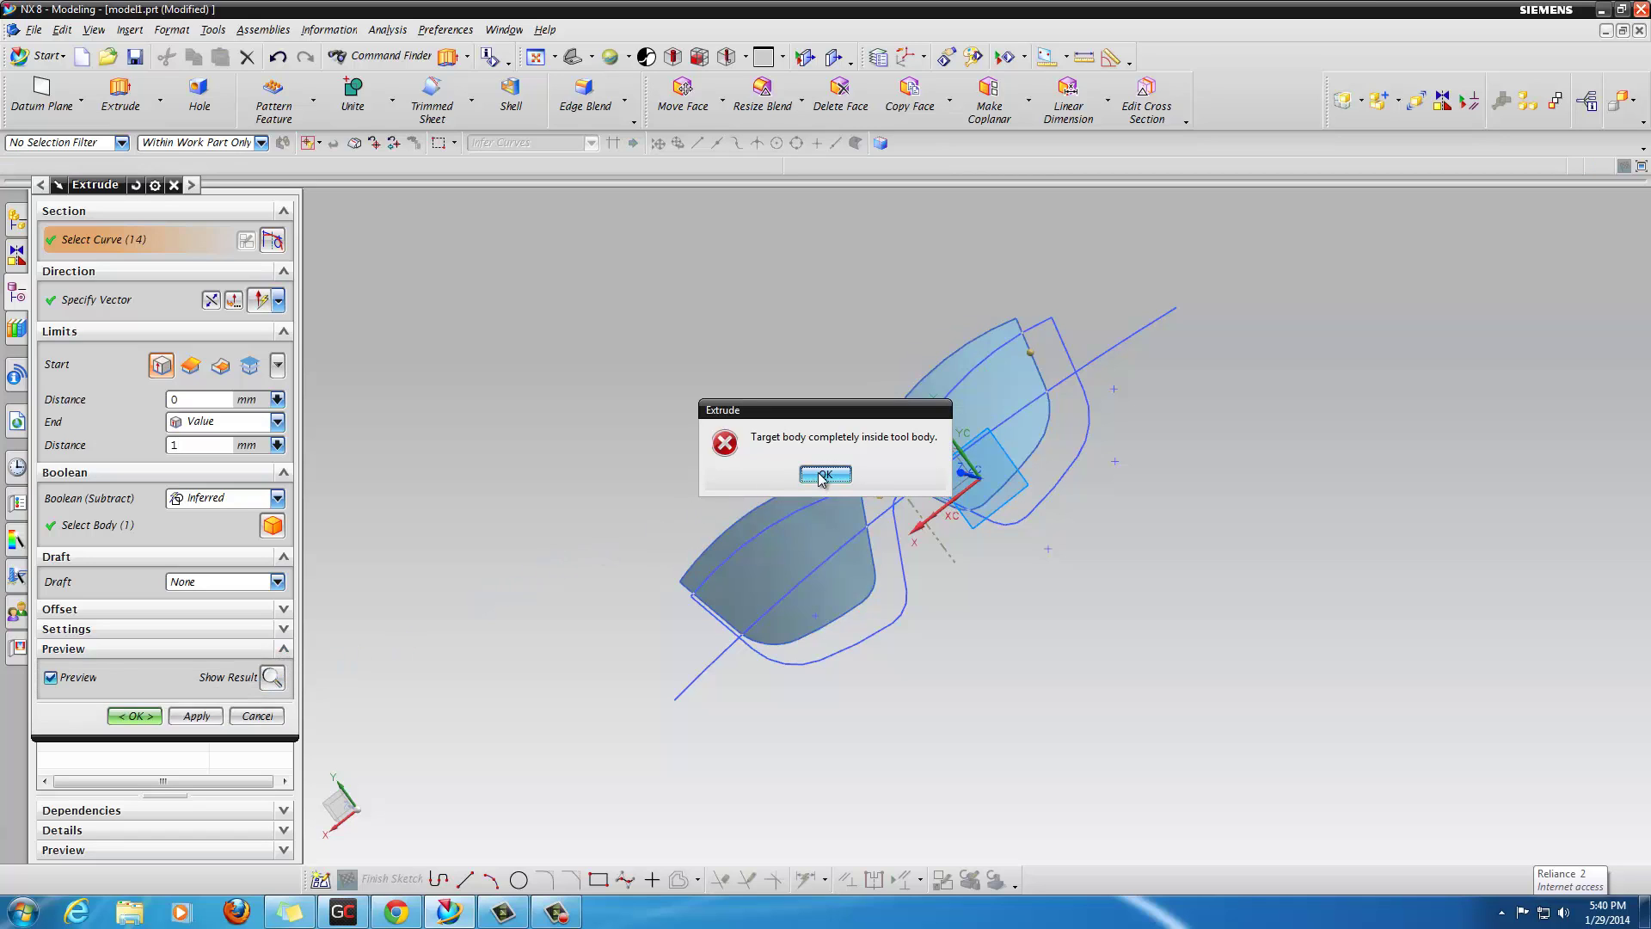
Step: Set the glasses extrusion's start distance to 0.1 mm and preview the result again
click(824, 474)
click(168, 399)
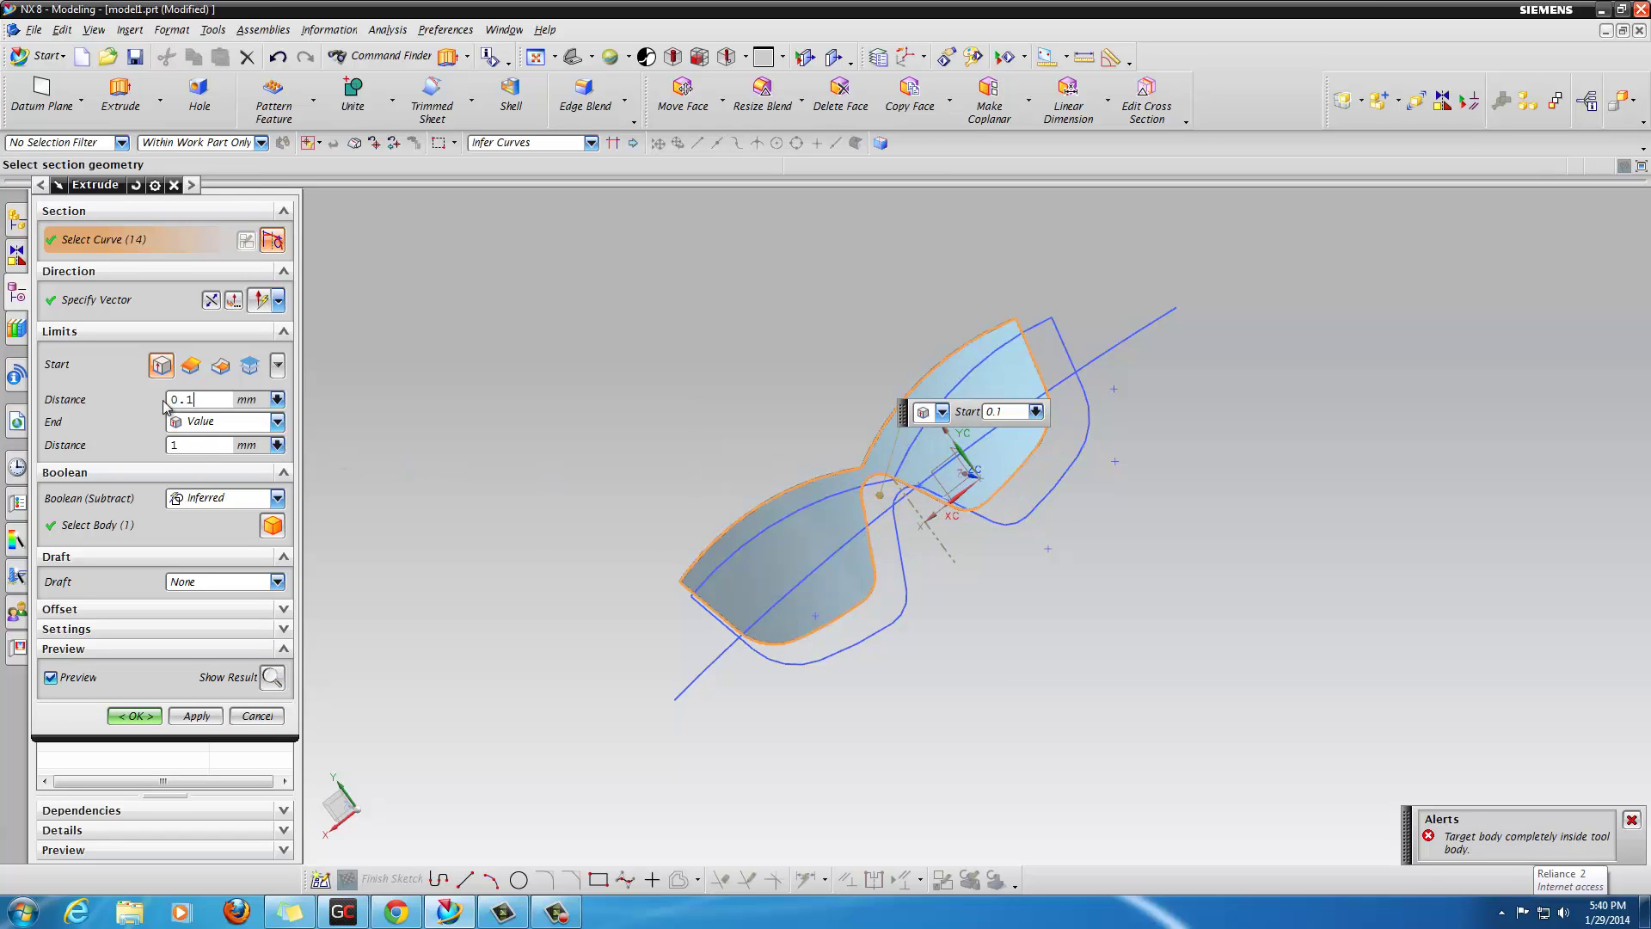
click(272, 678)
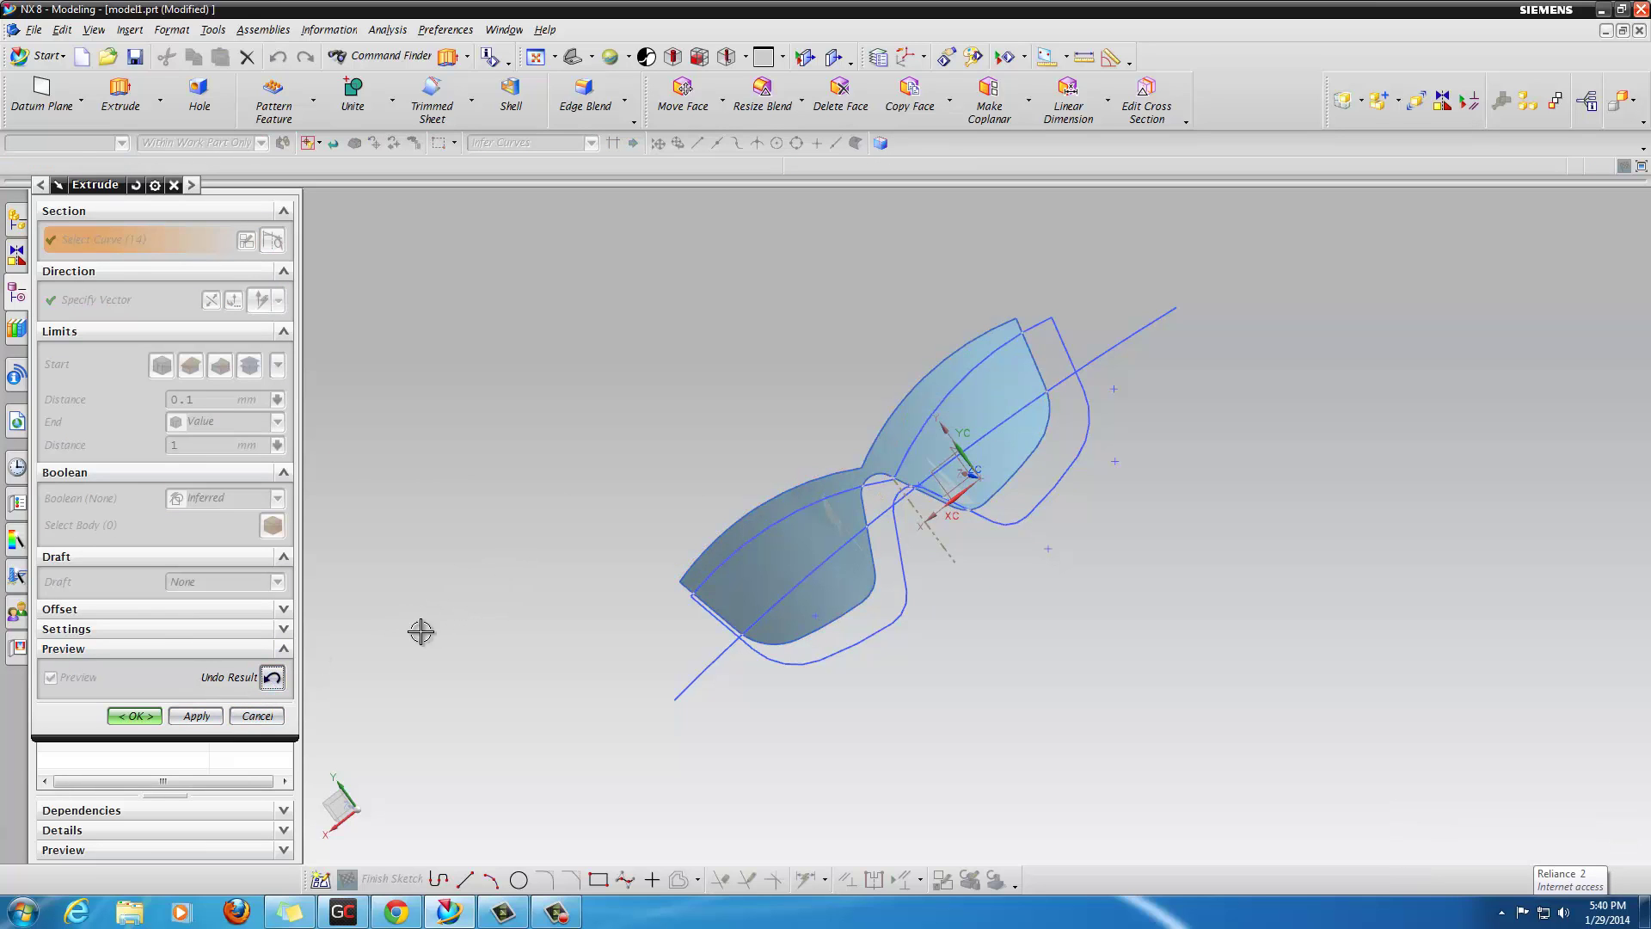
Step: Accept the glasses extrusion from 0.1 to 1 mm and inspect the lens edges from the side
click(154, 717)
middle_drag(557, 489, 657, 498)
scroll(740, 499, up, 5)
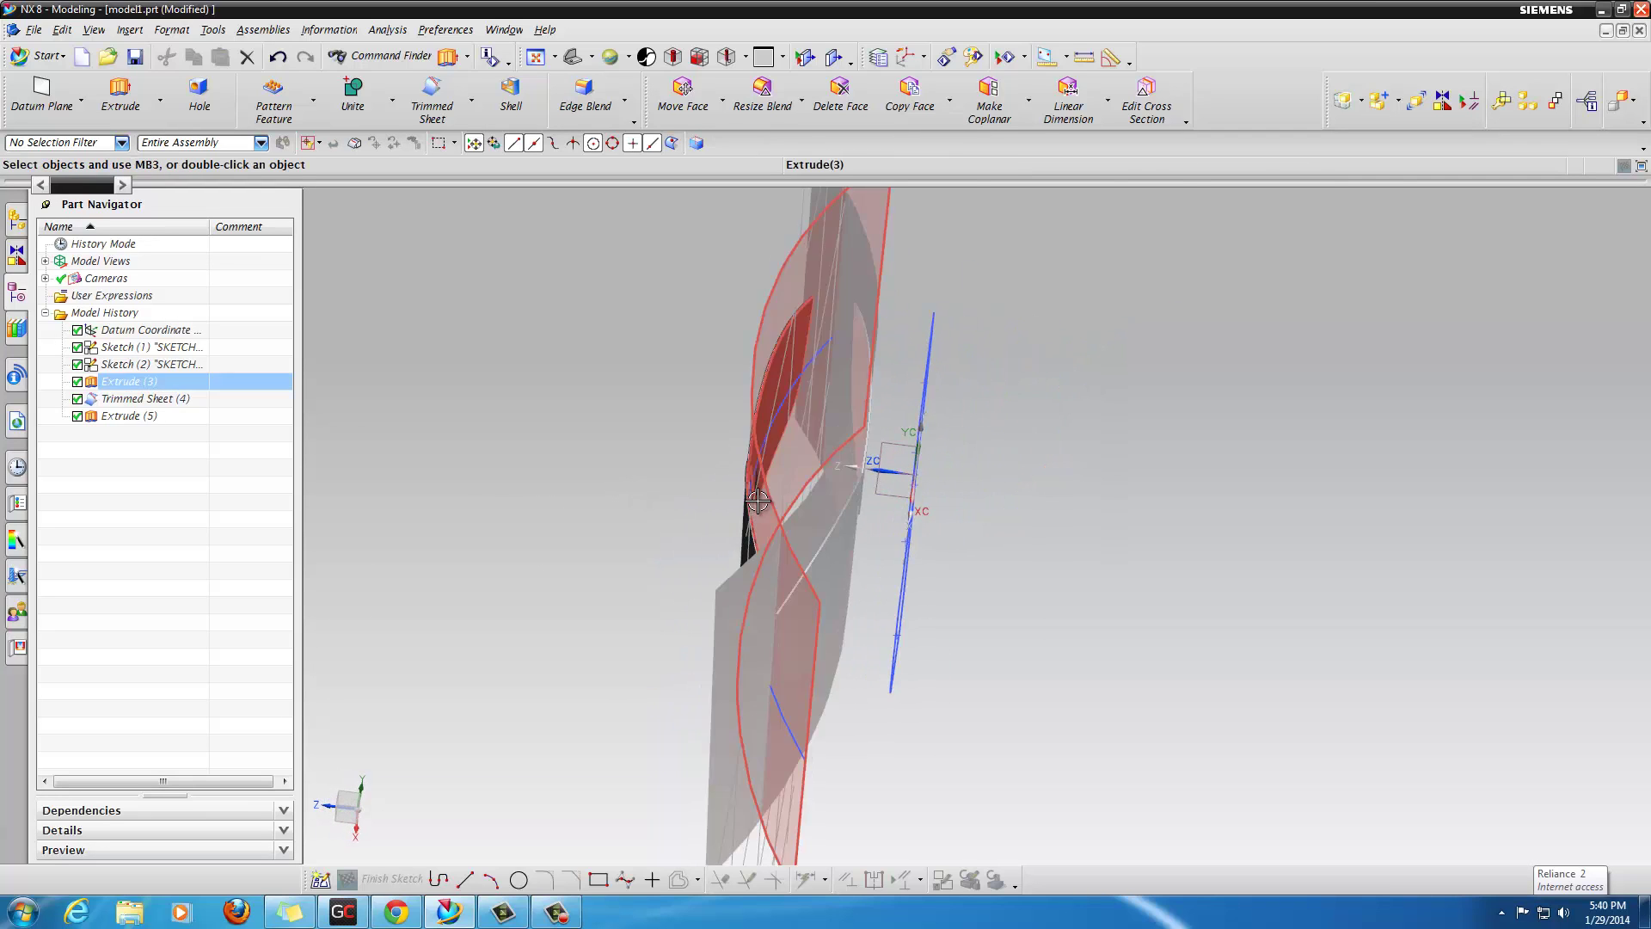
middle_drag(790, 499, 652, 502)
scroll(688, 502, up, 3)
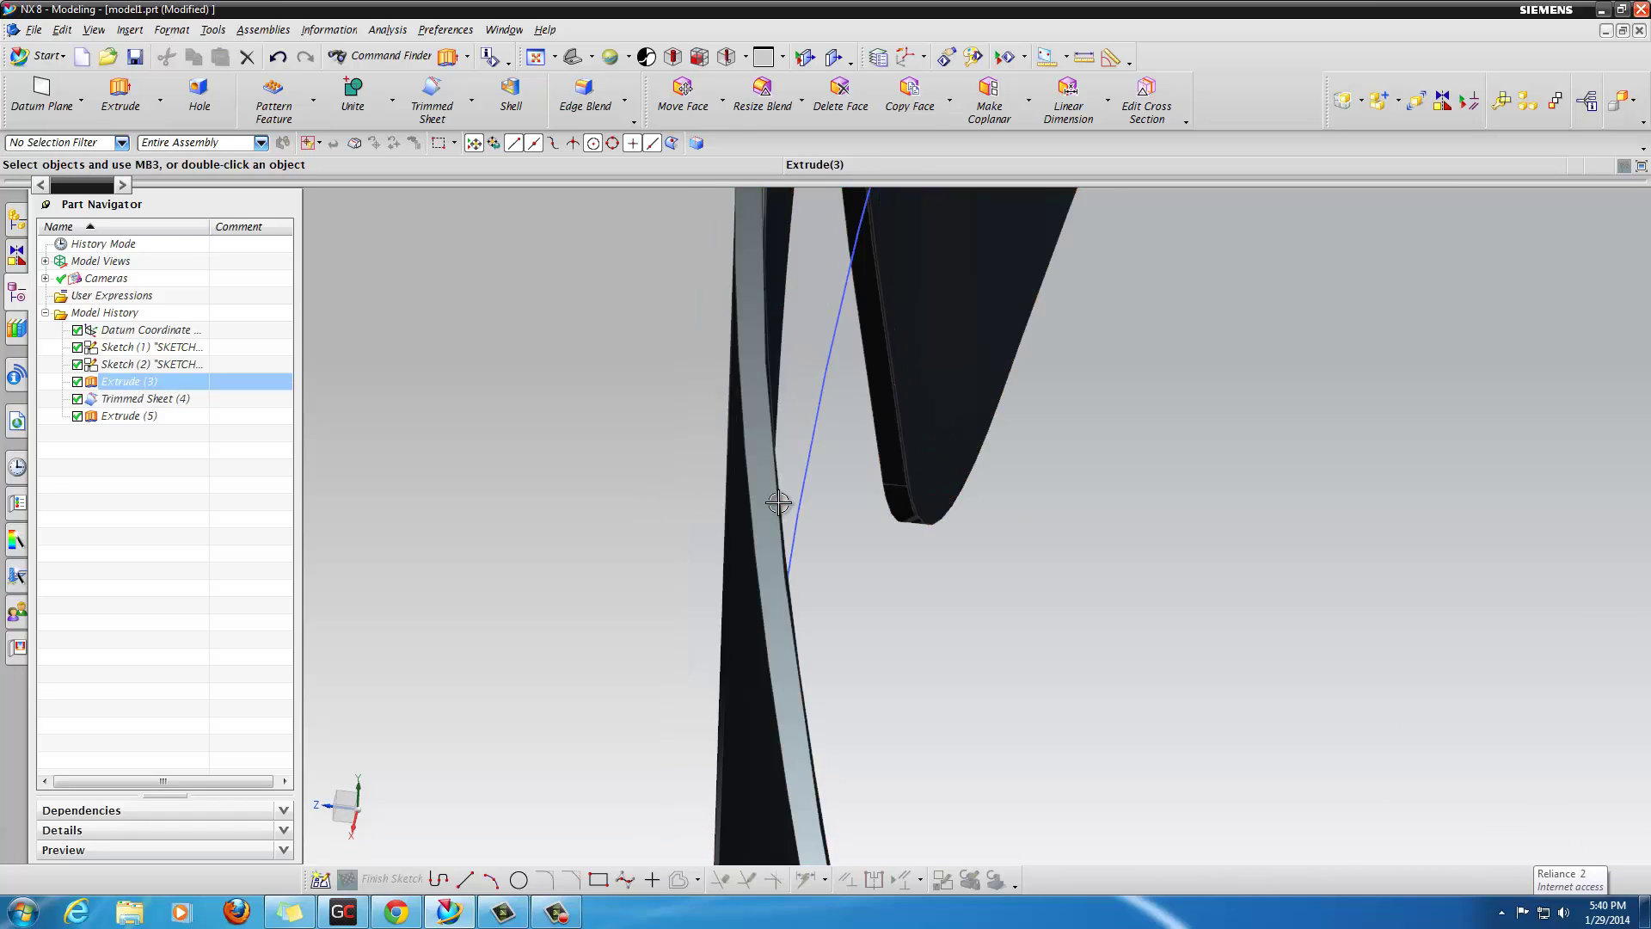
scroll(778, 501, up, 4)
mouse_move(877, 539)
middle_down()
mouse_move(826, 557)
mouse_move(715, 549)
mouse_move(628, 584)
mouse_move(575, 549)
mouse_move(840, 445)
middle_up()
Step: Open the front outline sketch of the glasses for editing in the full sketch environment
click(848, 425)
right_click(848, 428)
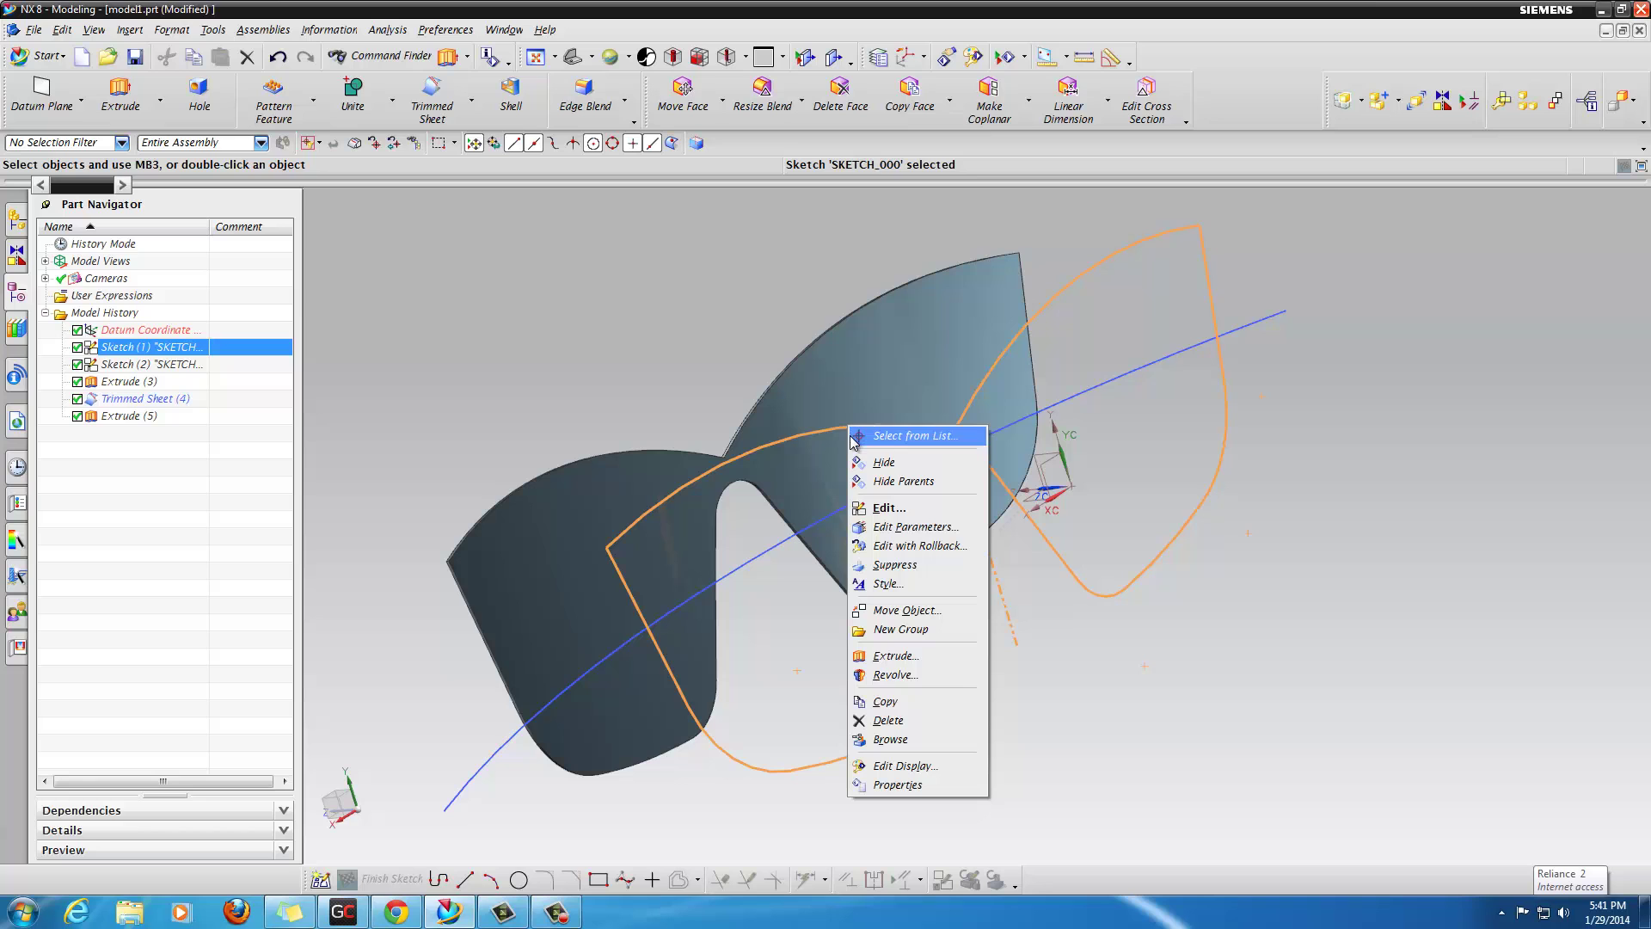
click(886, 509)
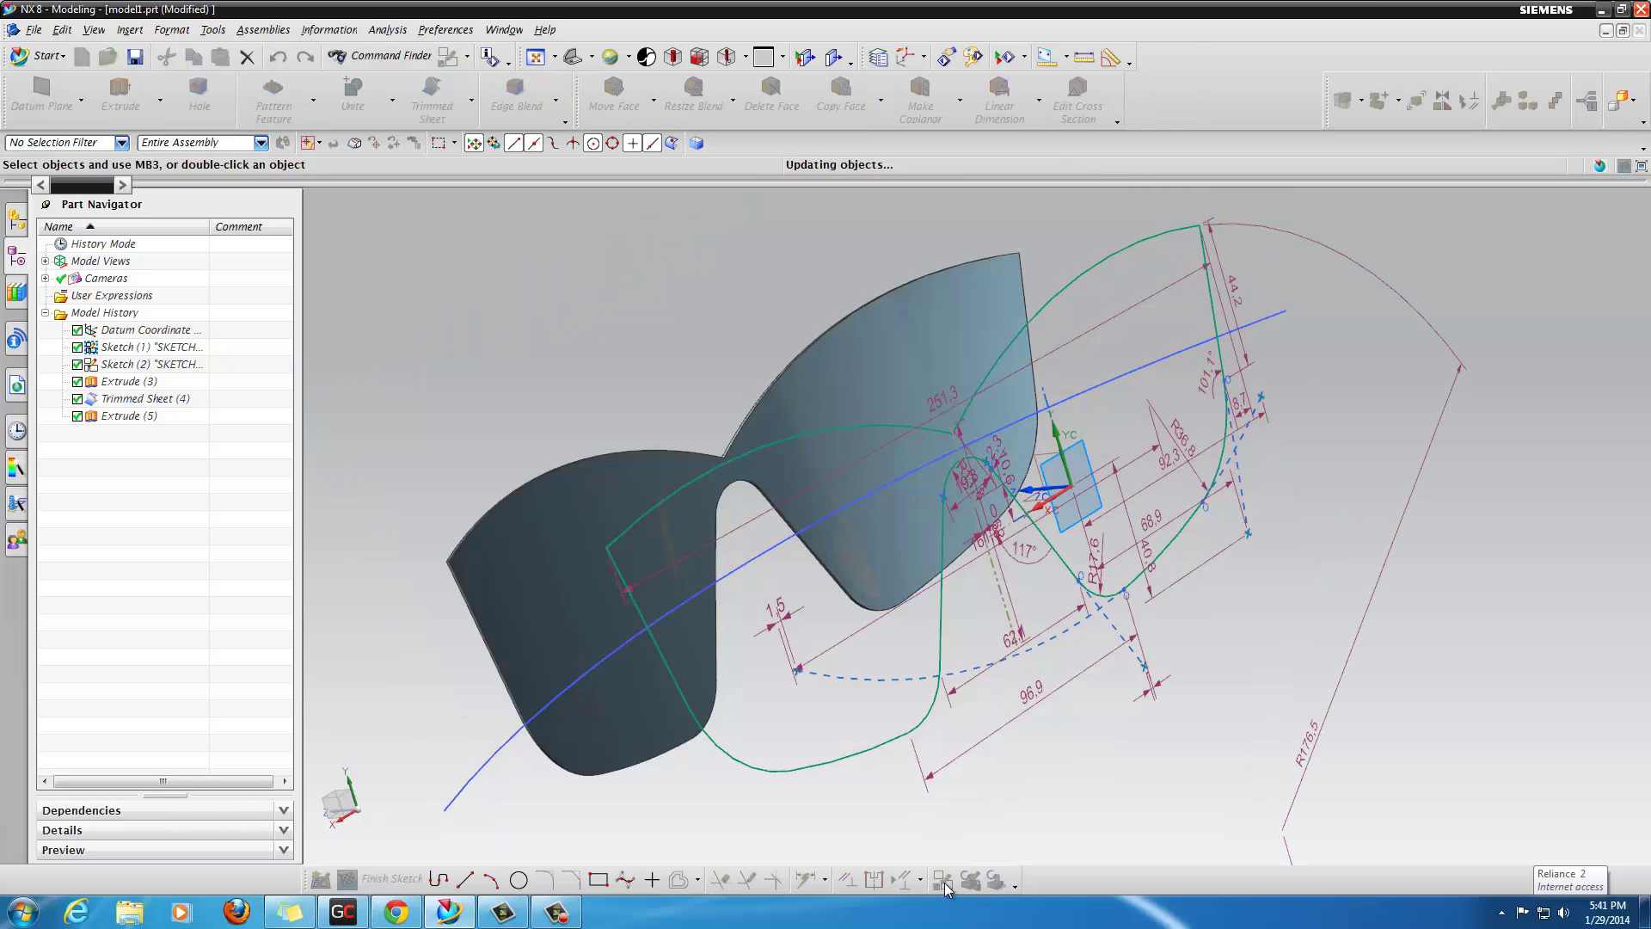
click(943, 881)
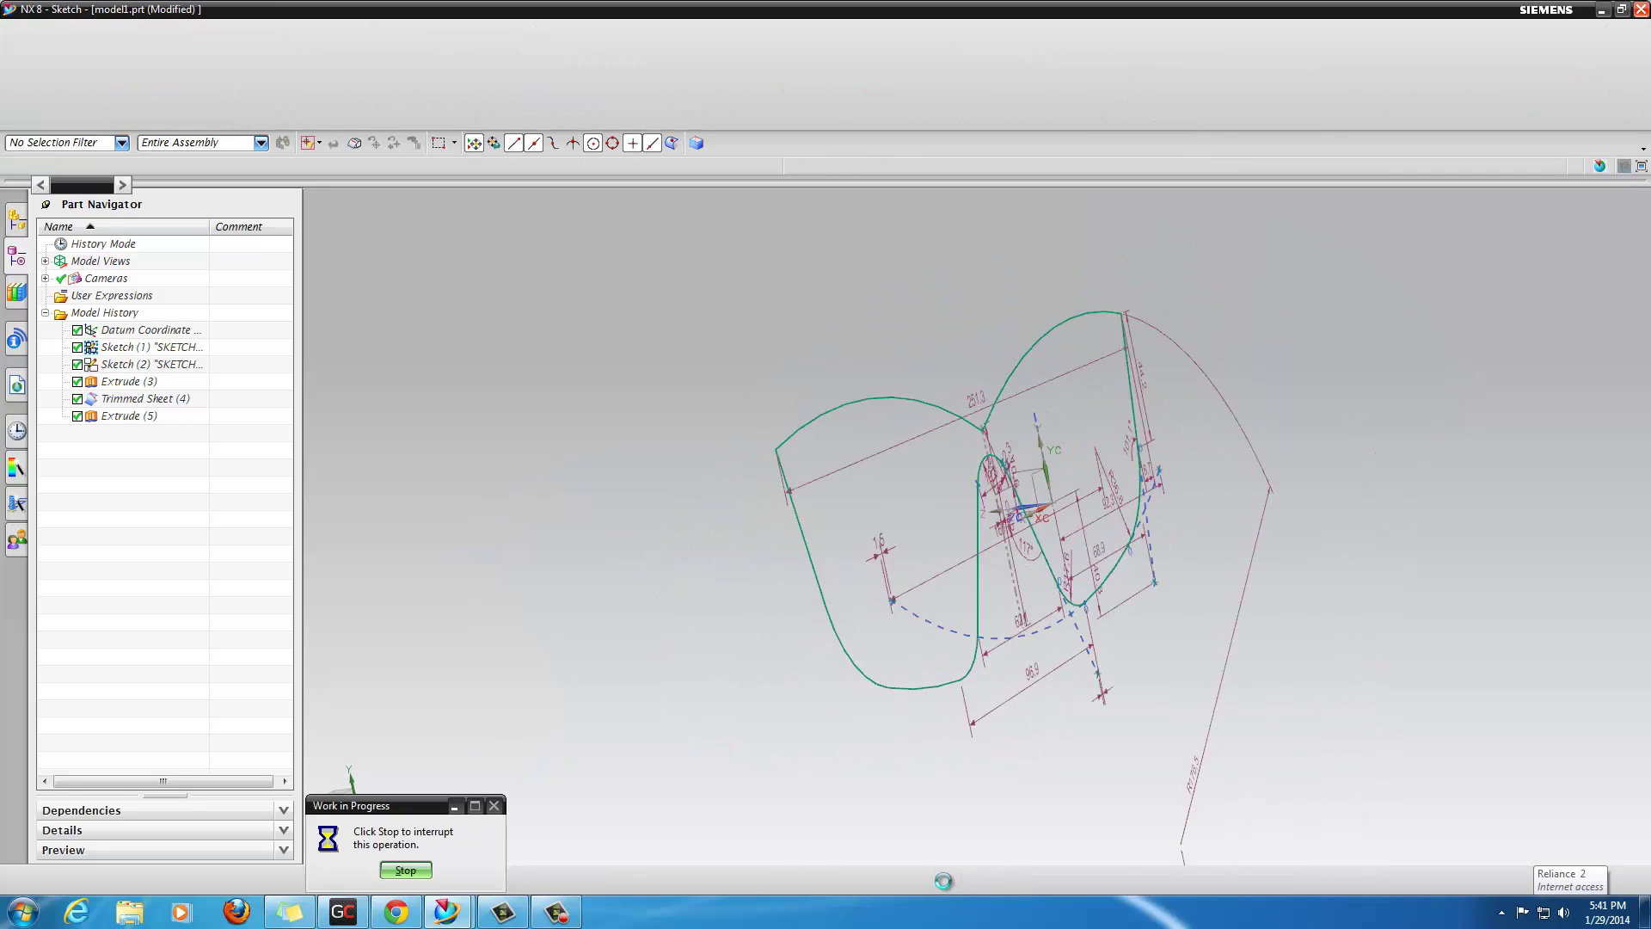
scroll(1092, 503, up, 5)
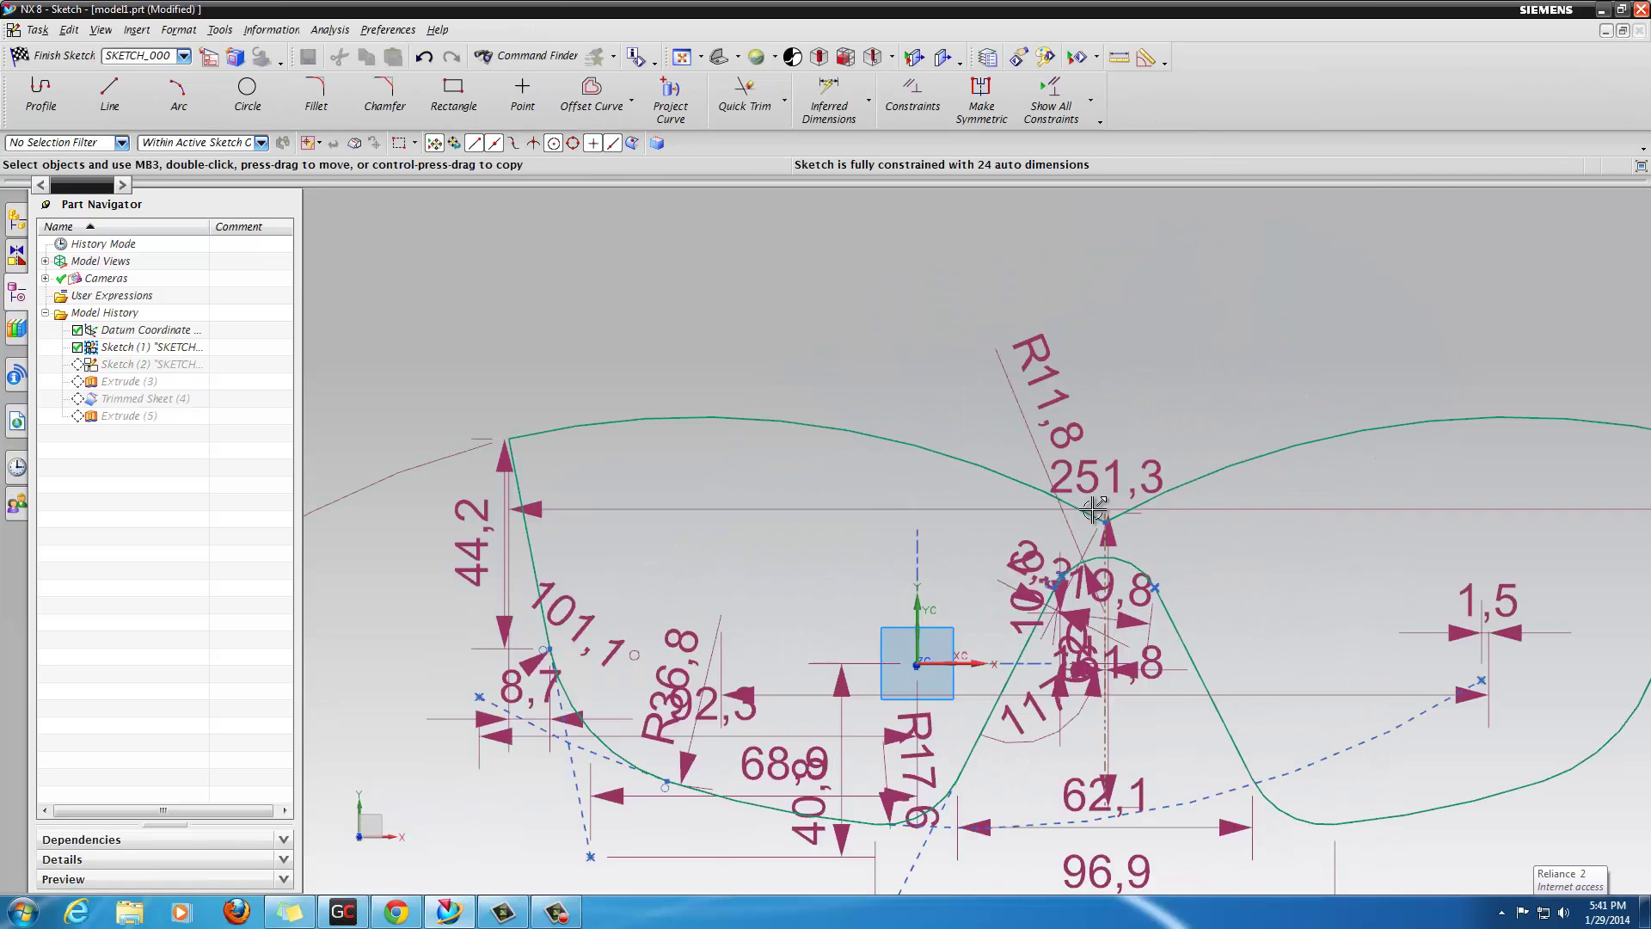
Step: Round the sharp upper corner above the nose bridge with a fillet about 18.5 mm wide and finish the sketch
click(317, 93)
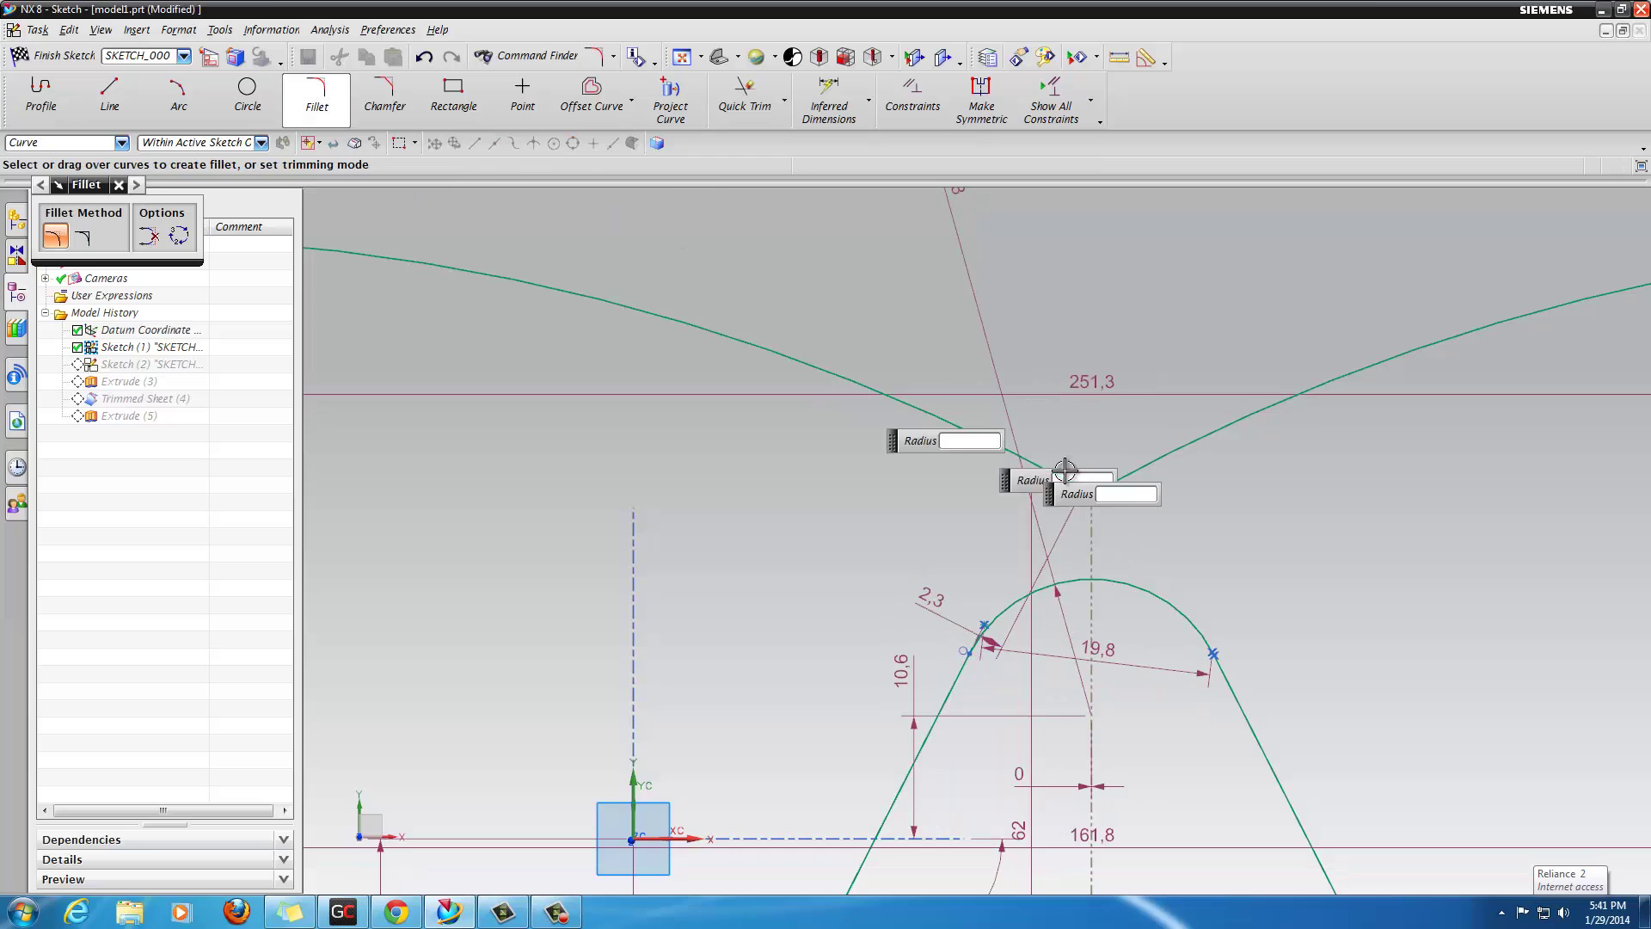
click(1126, 476)
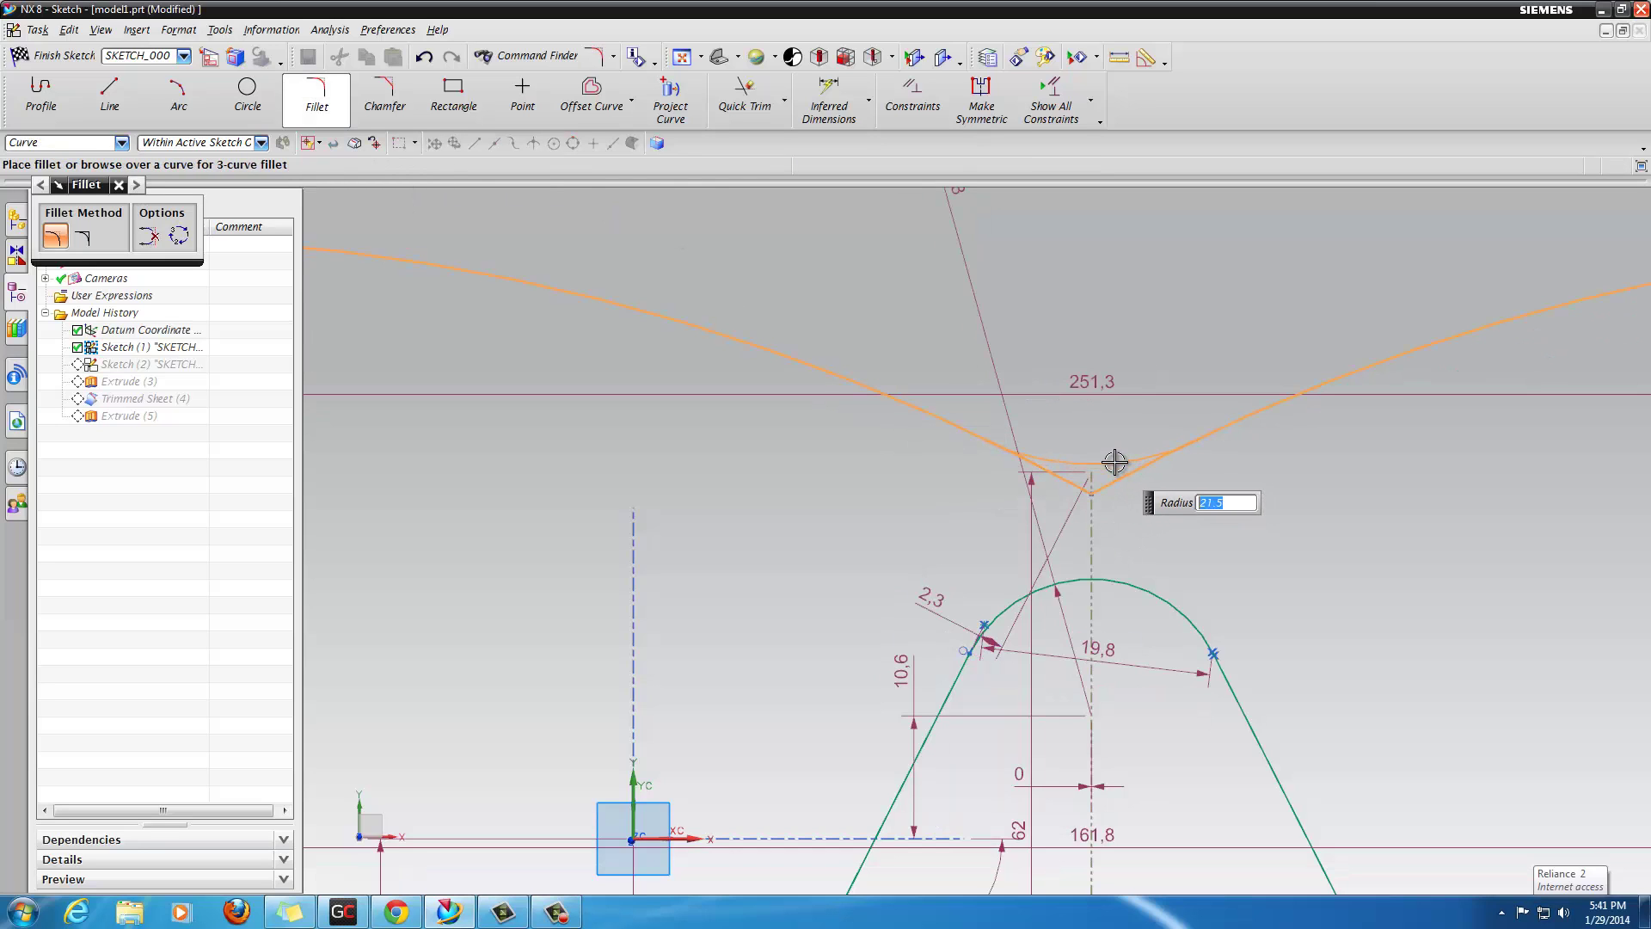
click(1115, 462)
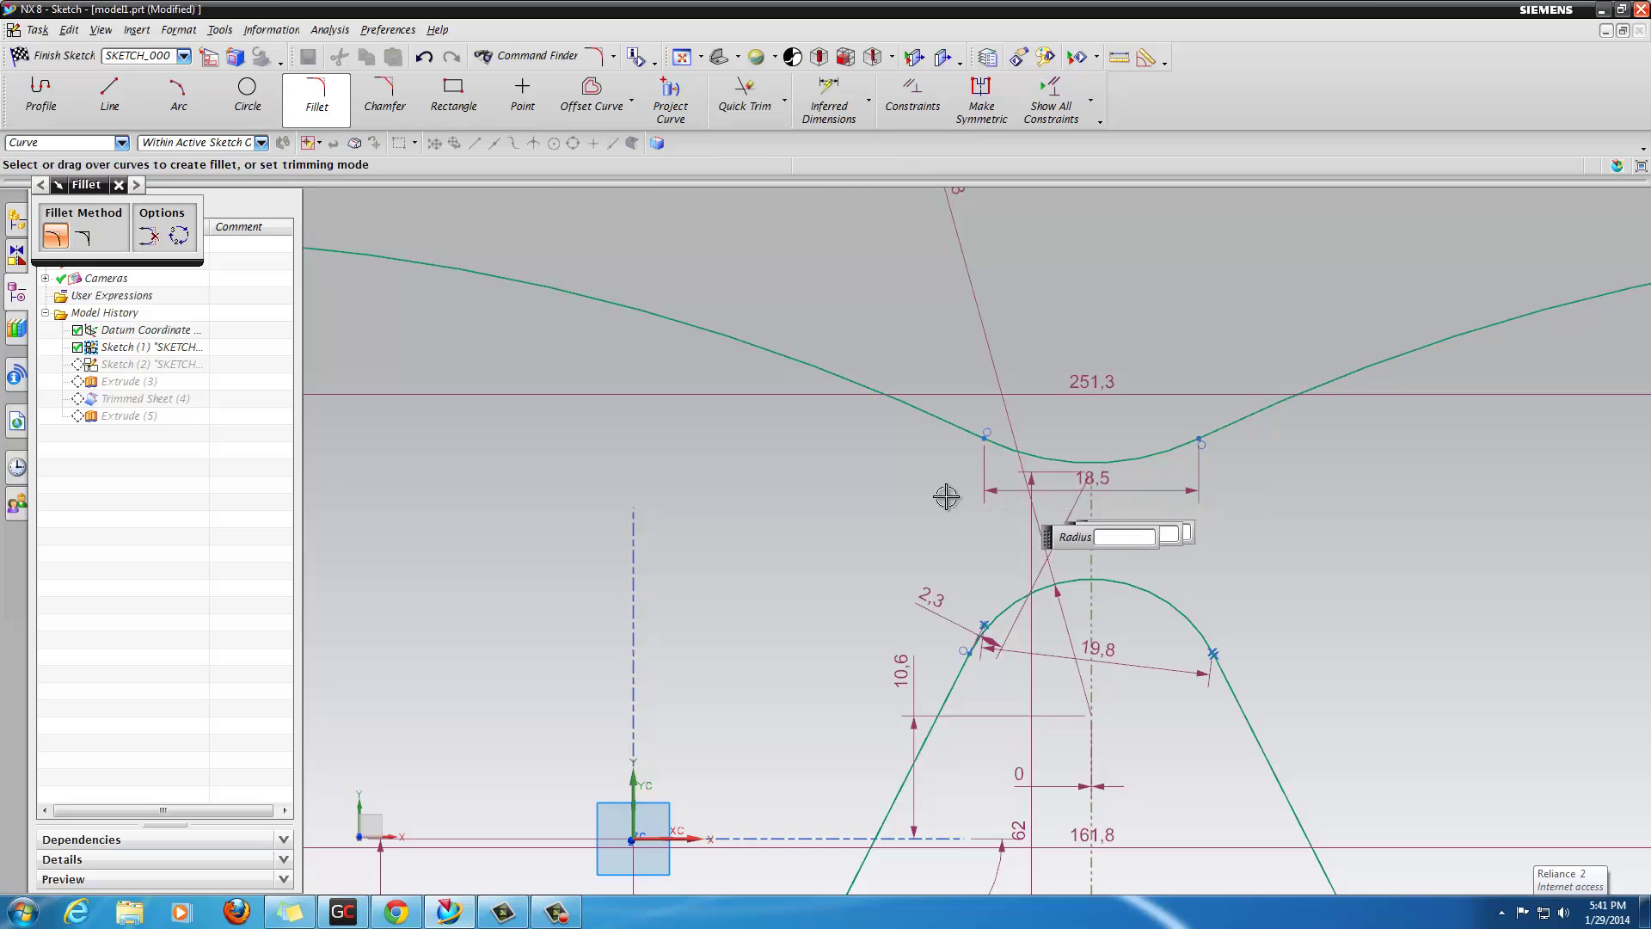
scroll(938, 493, down, 1)
scroll(939, 493, down, 3)
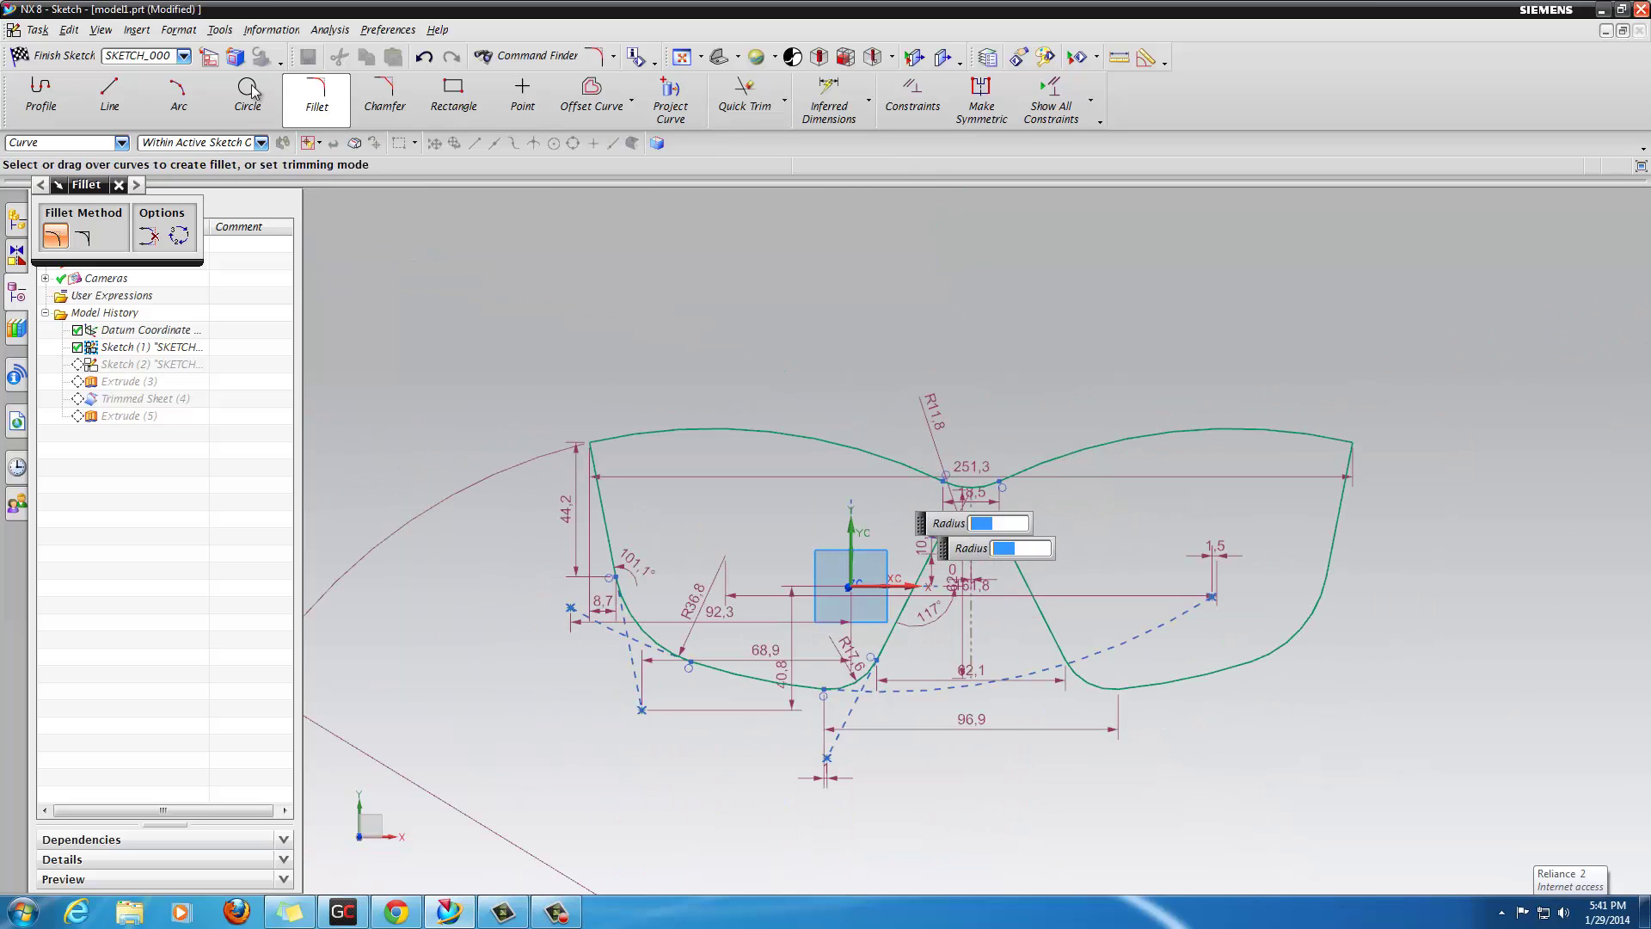
click(15, 64)
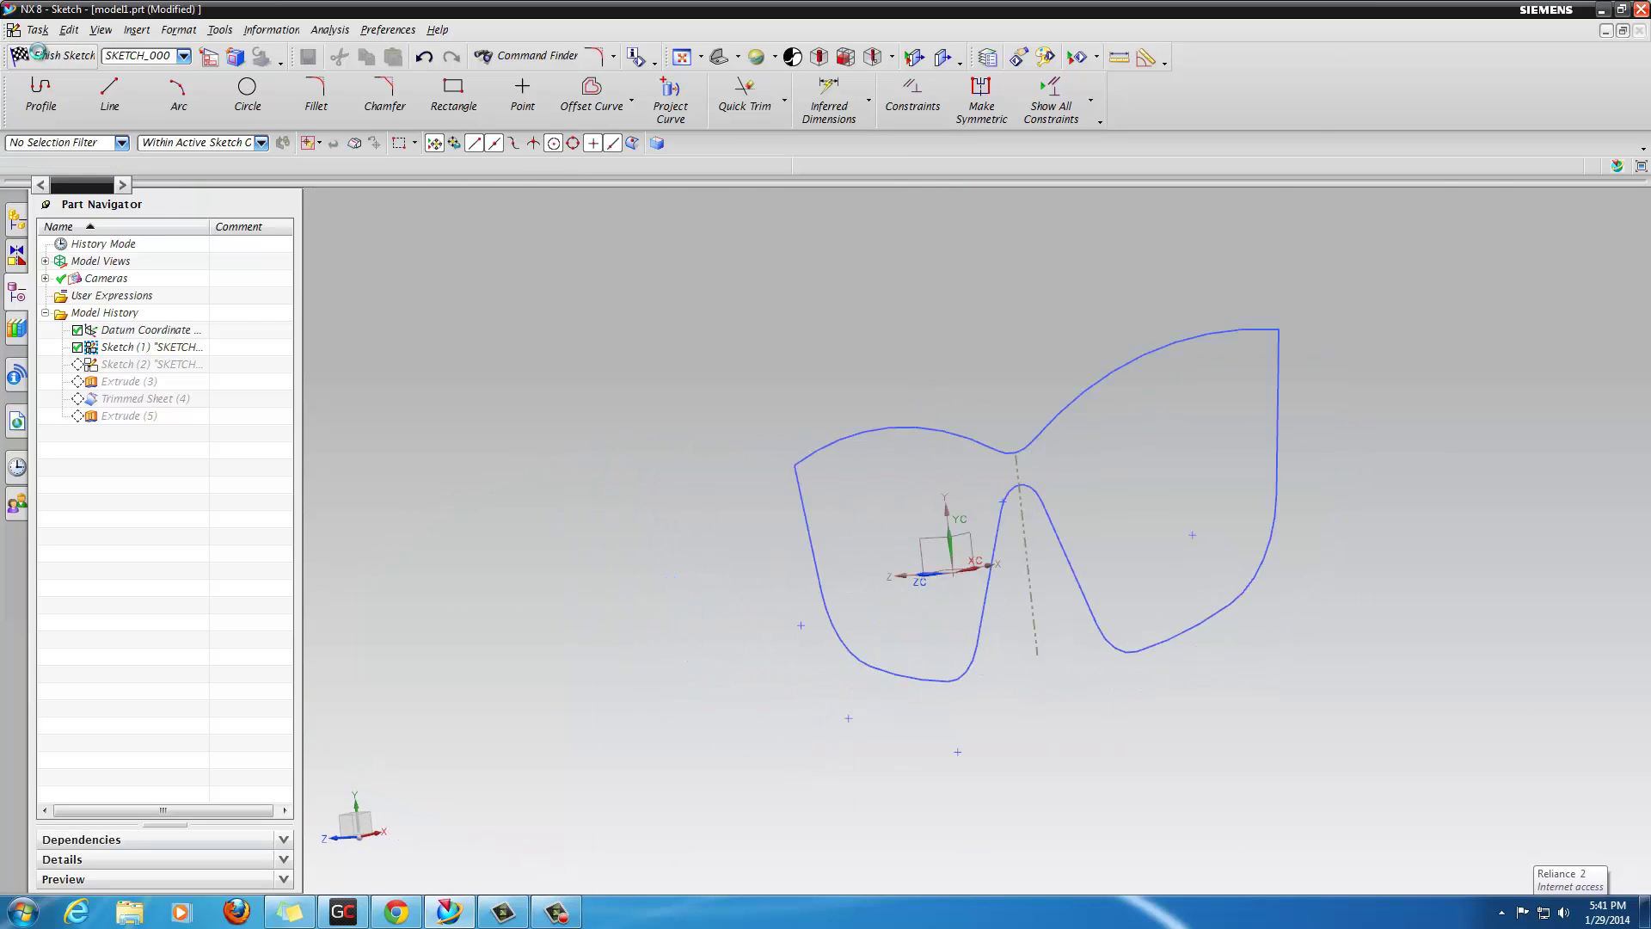
mouse_move(472, 284)
middle_down()
mouse_move(512, 286)
mouse_move(483, 284)
middle_up()
Step: Save the part under the new name model11 in a new Desktop folder named google
click(35, 30)
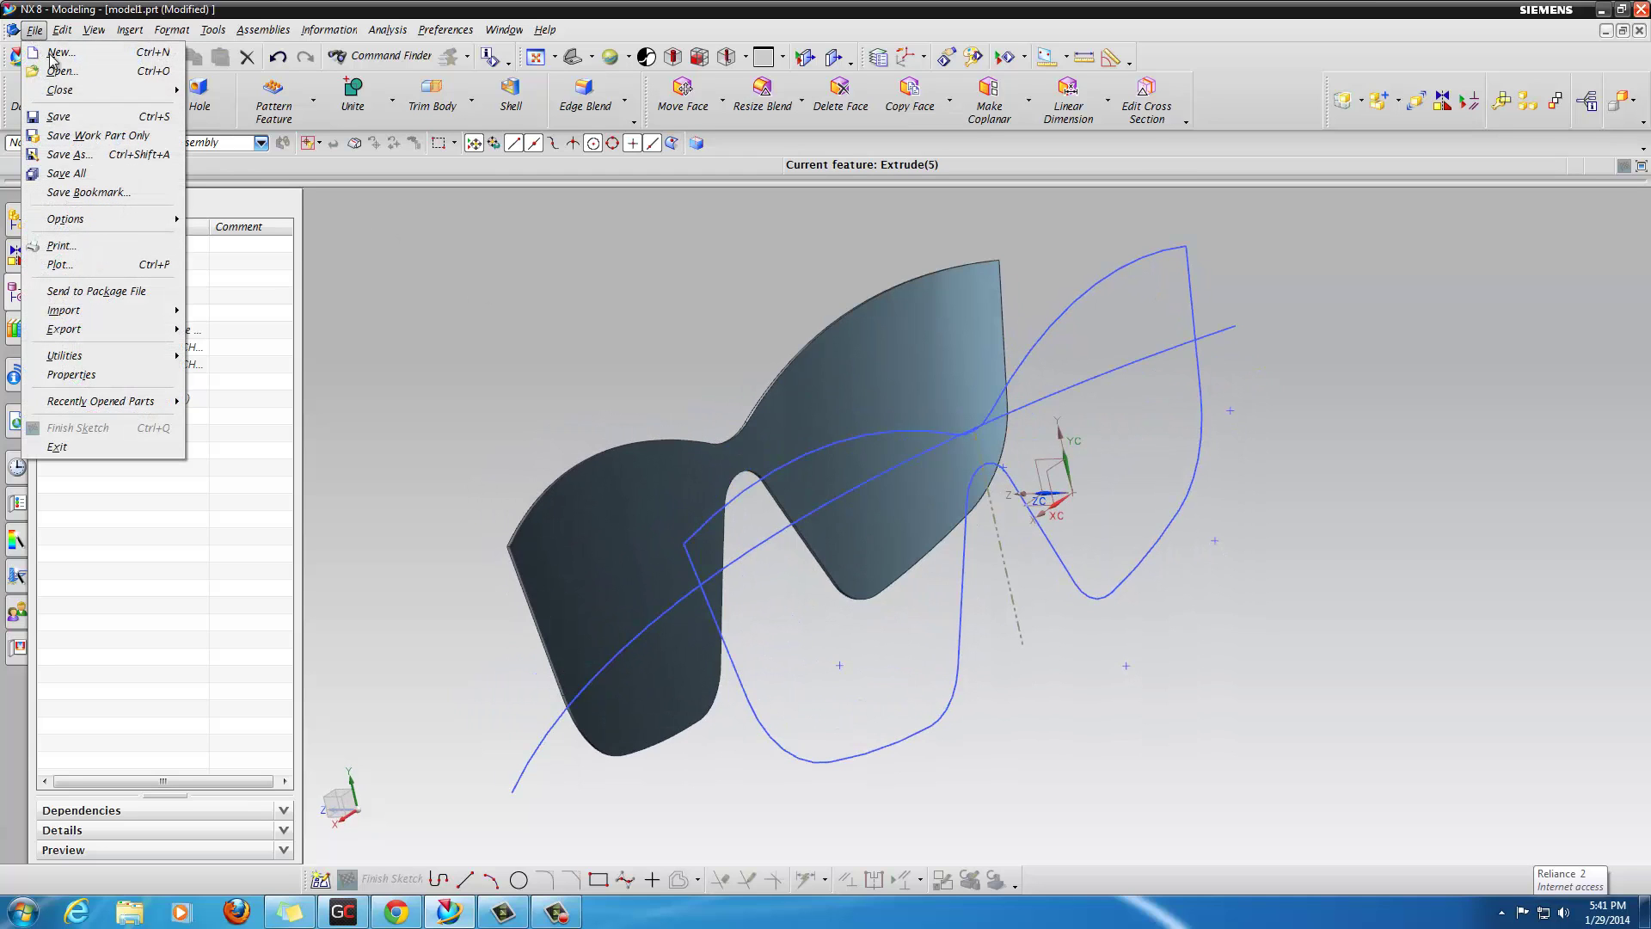
click(149, 164)
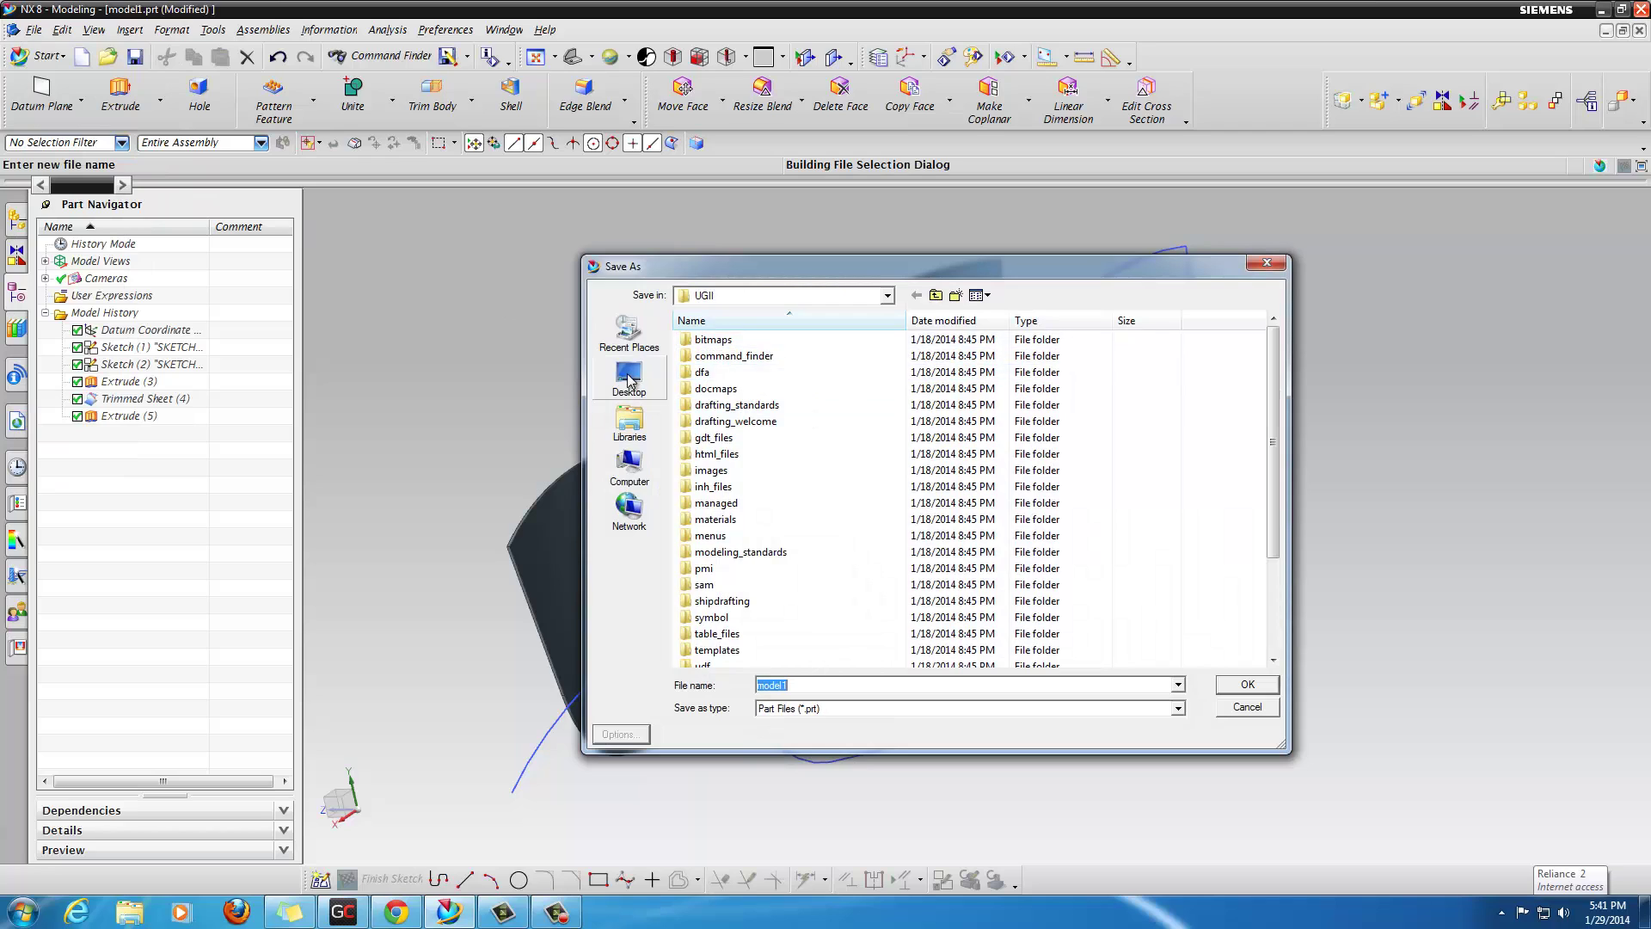
click(629, 379)
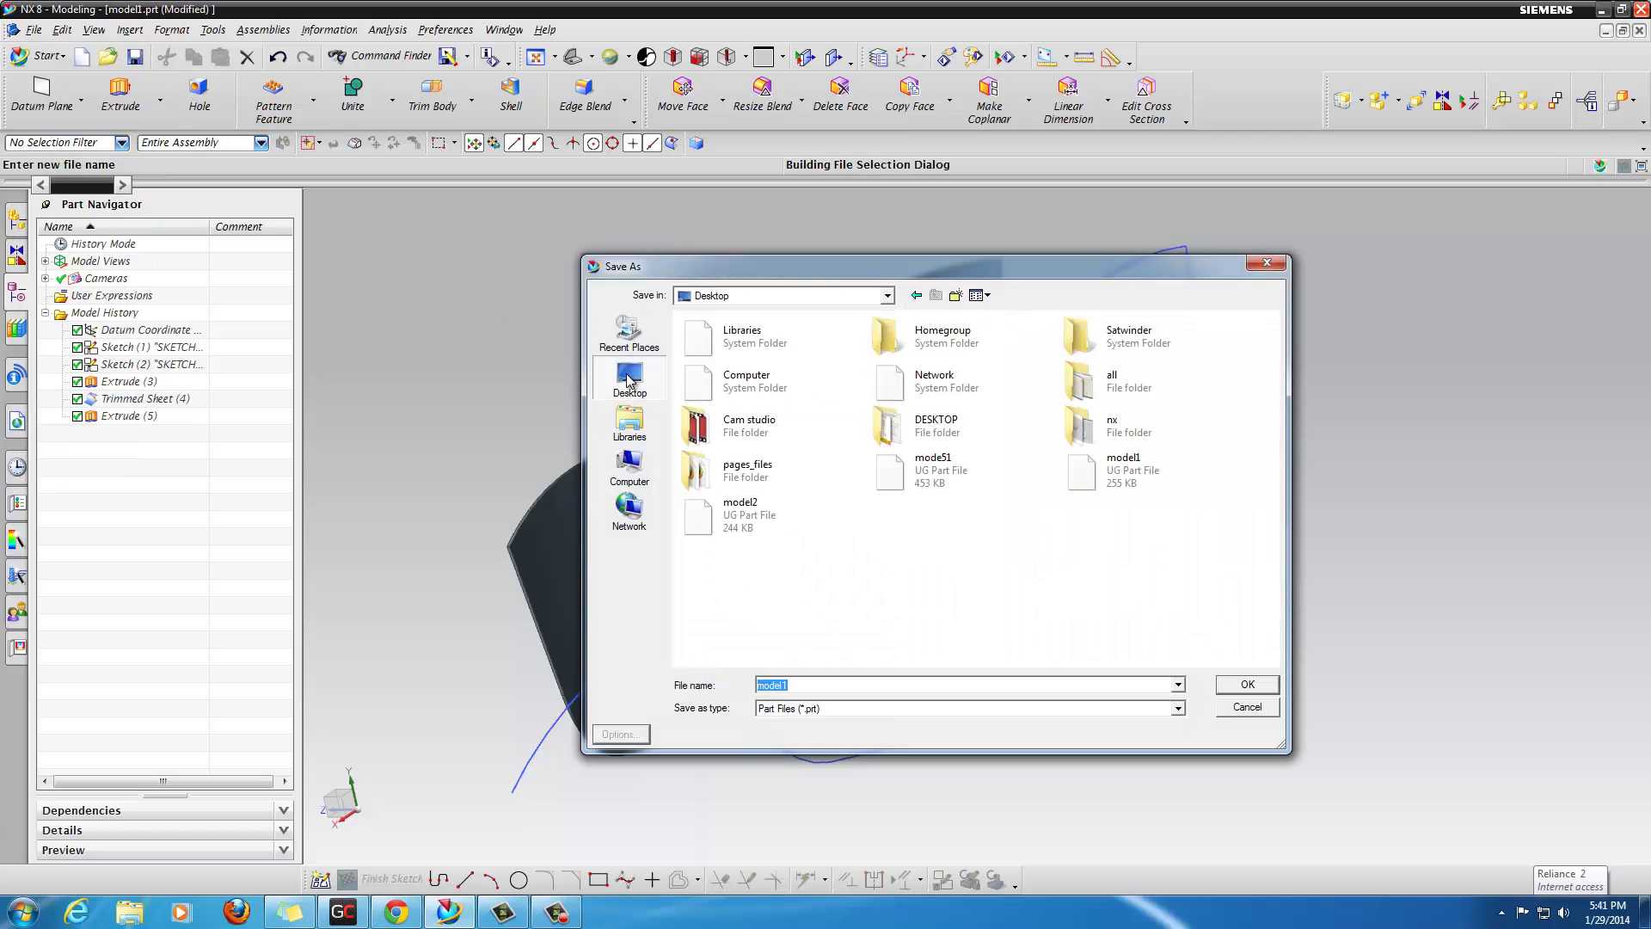
click(956, 296)
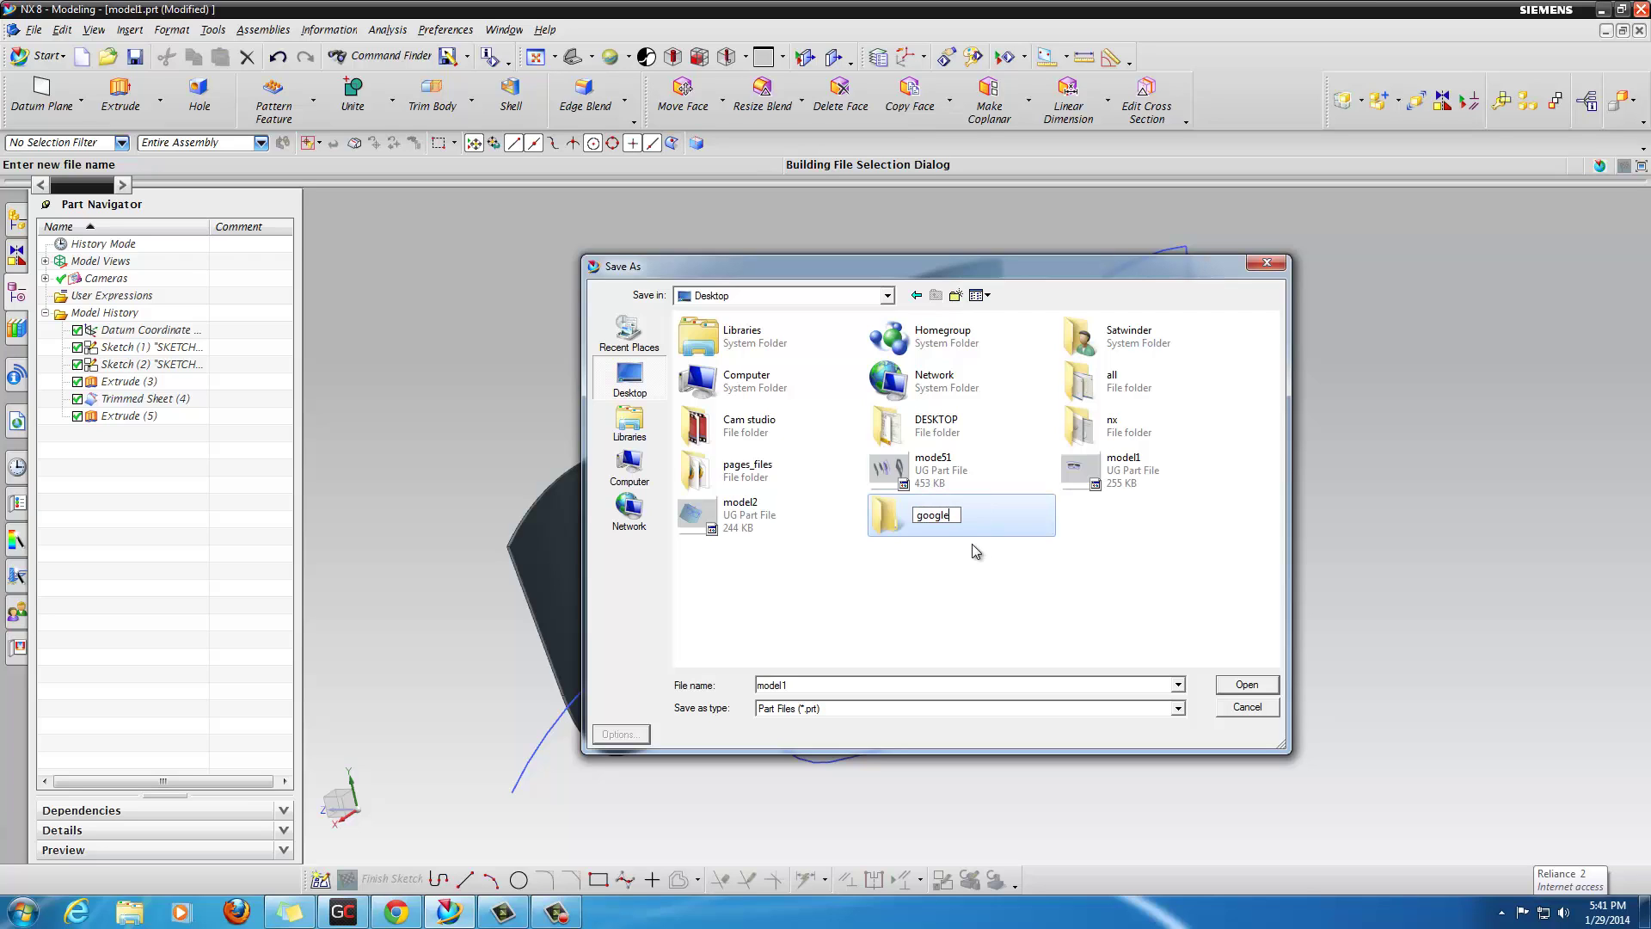
text(google)
key(Return)
key(Return)
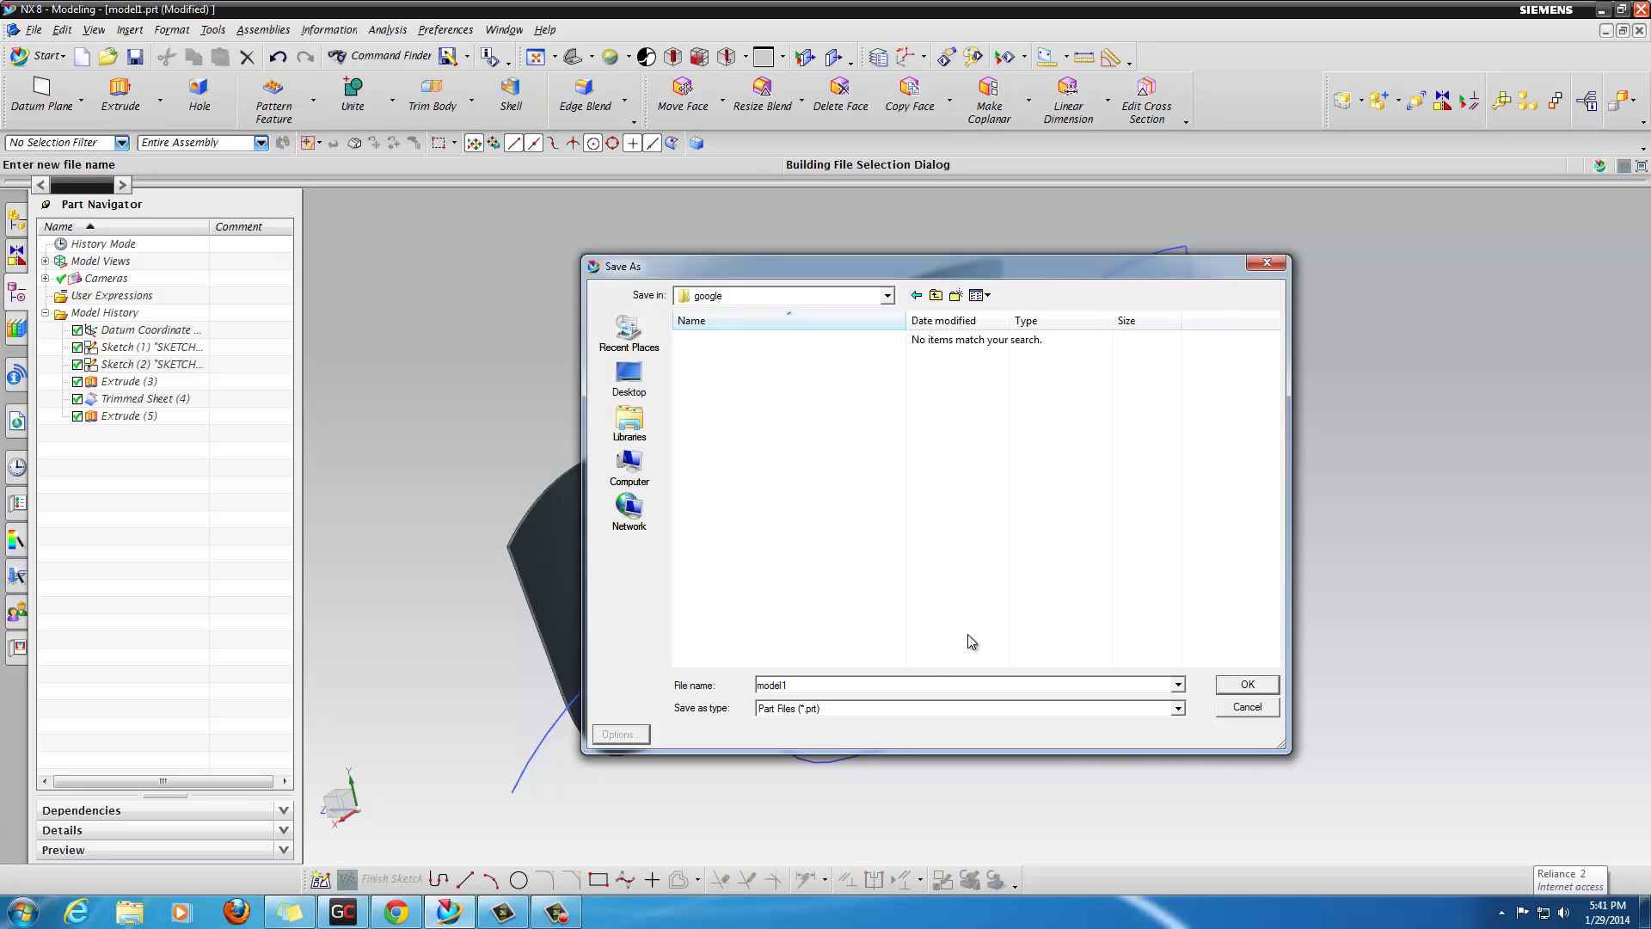
double_click(913, 686)
click(1247, 687)
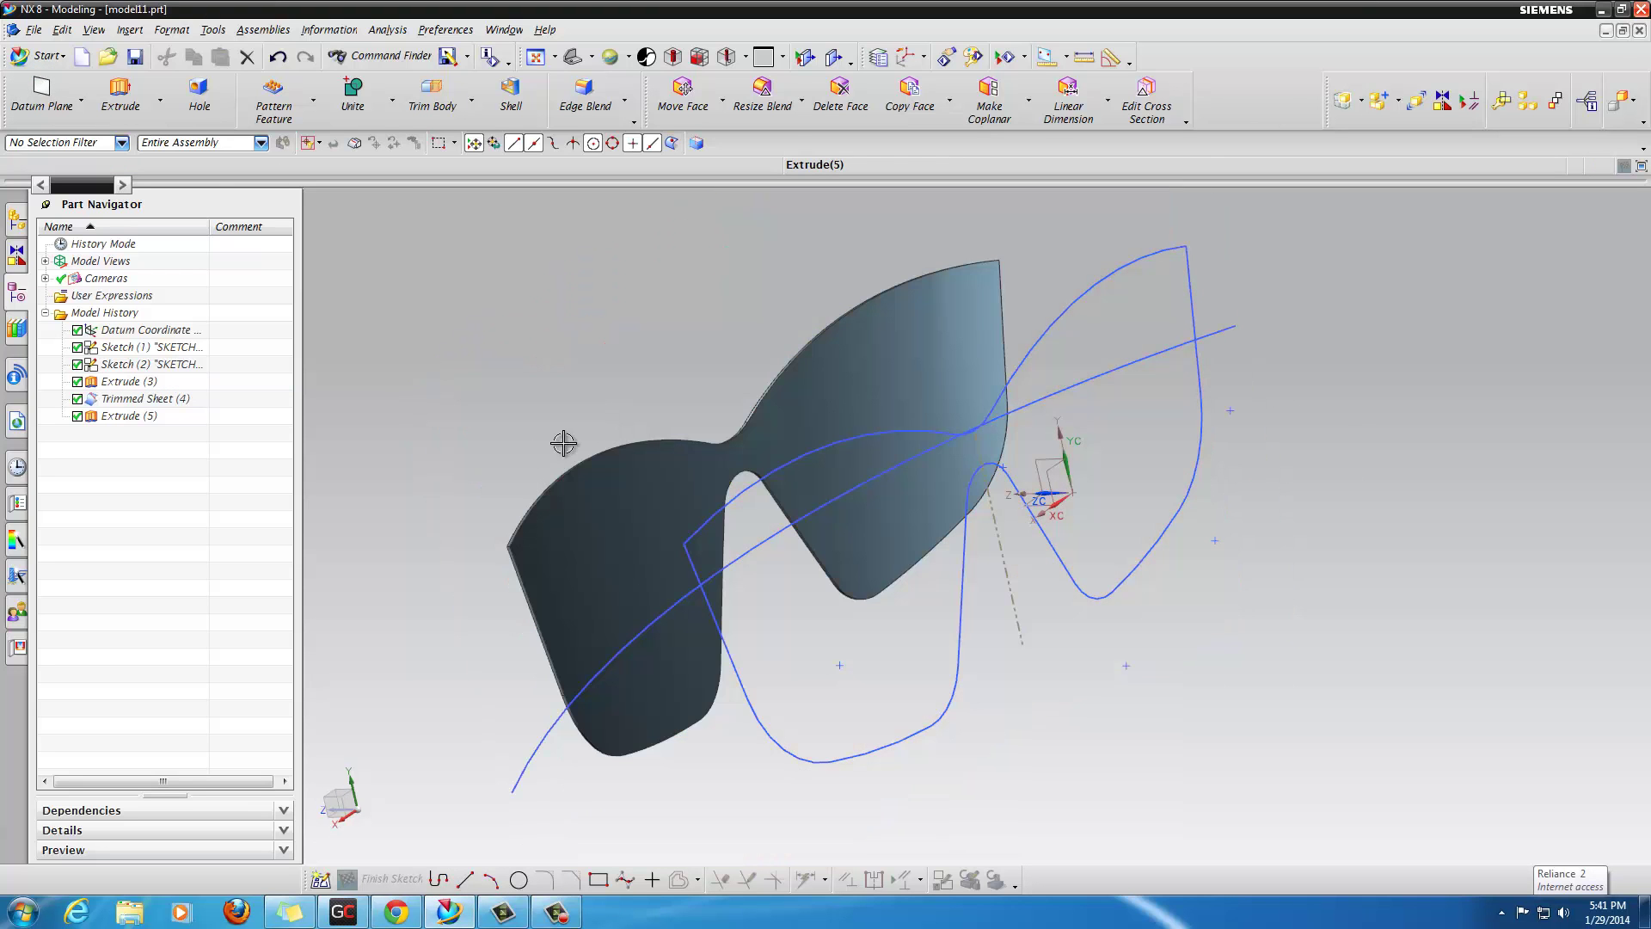
Step: Reopen the front outline sketch in the full sketch environment and save the part
mouse_move(461, 470)
middle_down()
mouse_move(420, 421)
mouse_move(384, 479)
middle_up()
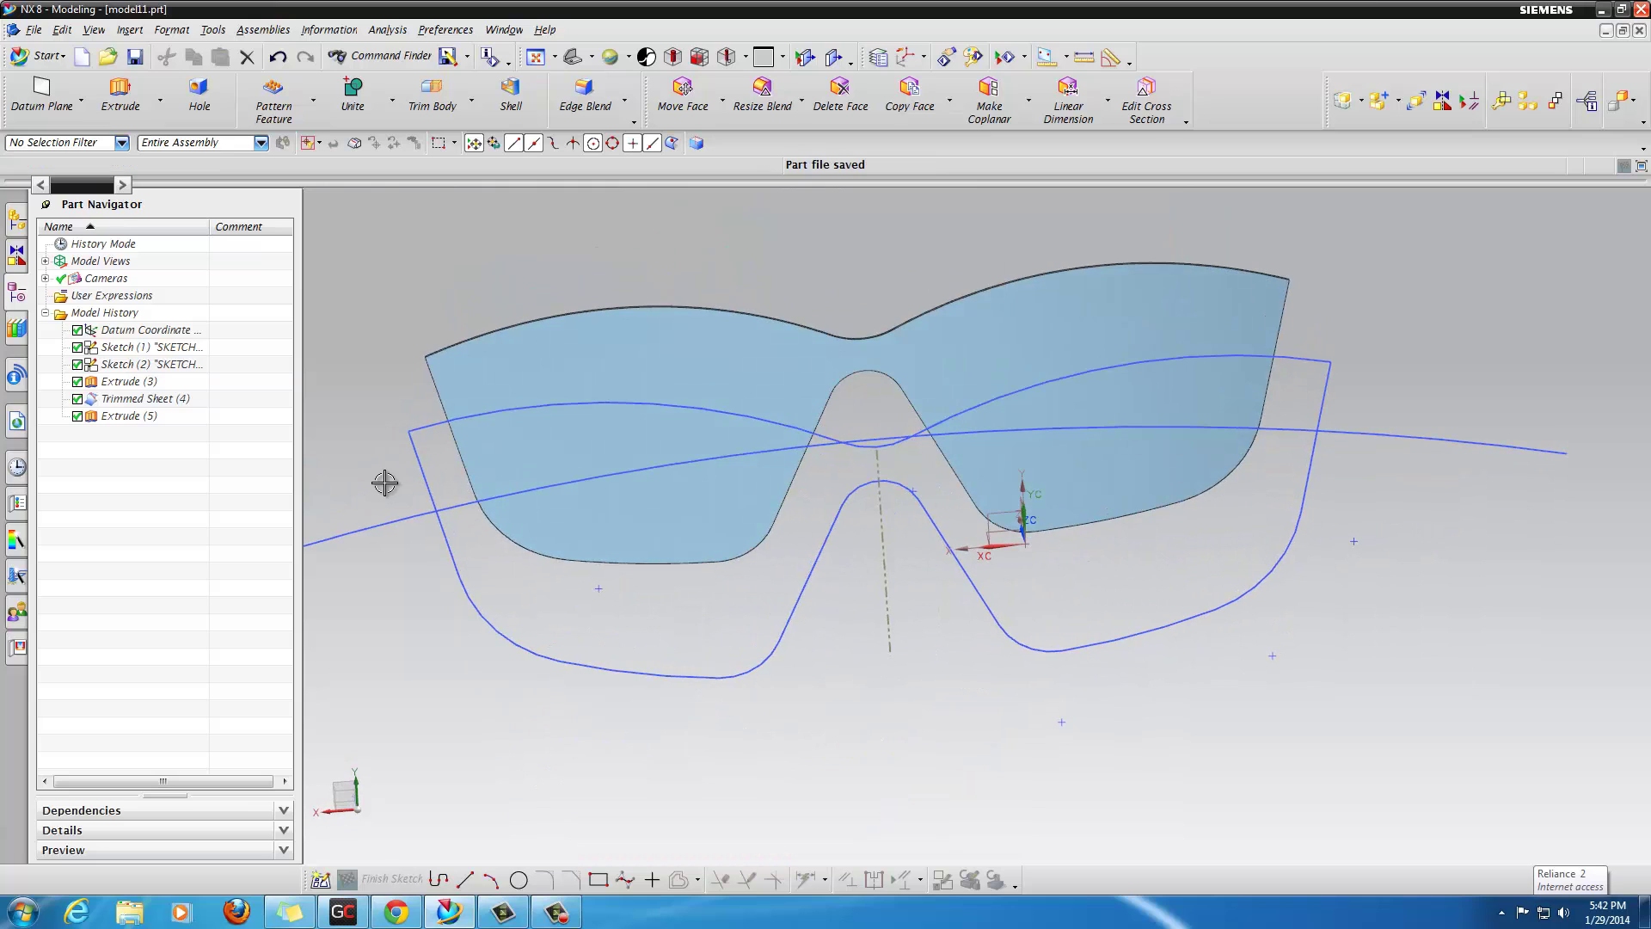
double_click(549, 400)
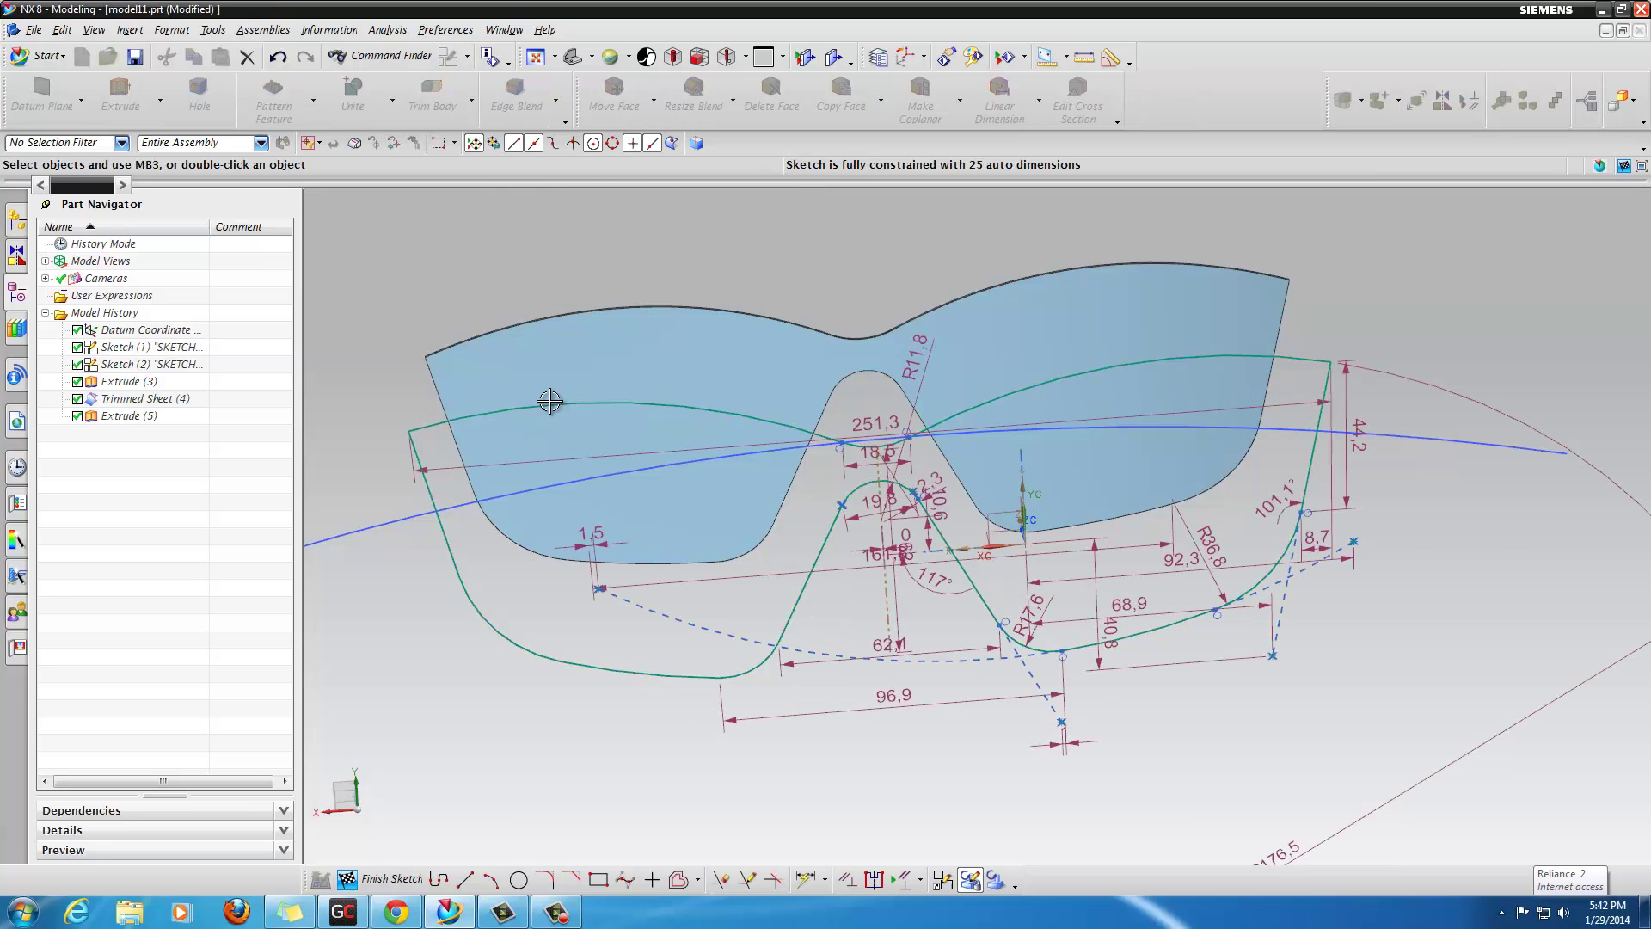
key(ctrl+s)
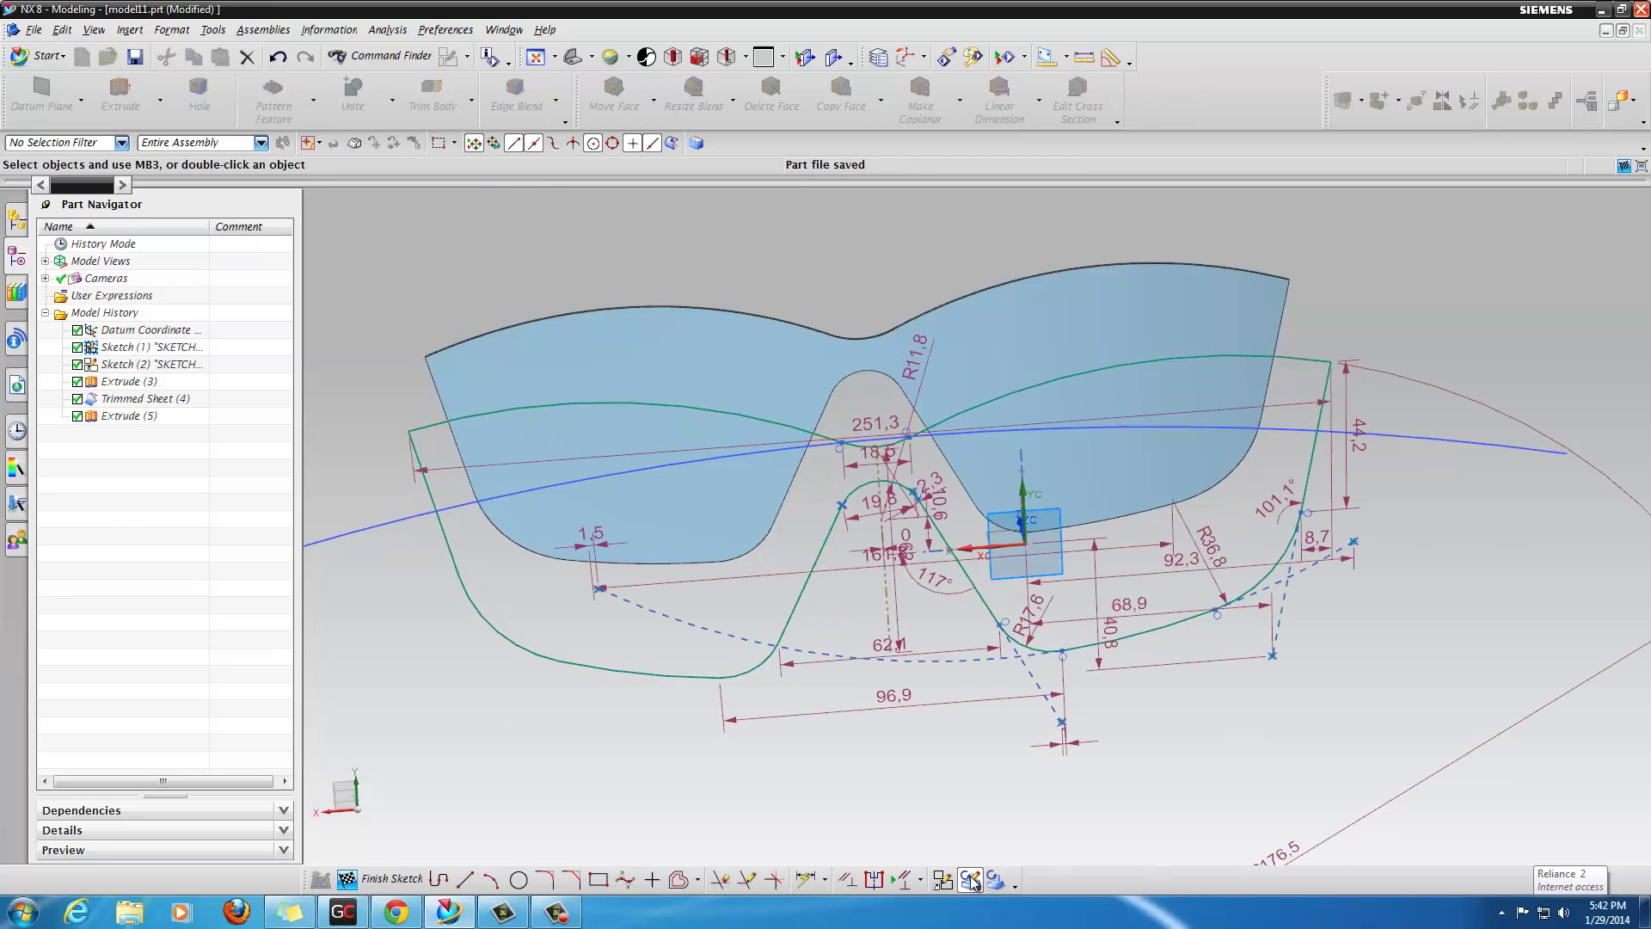
click(943, 879)
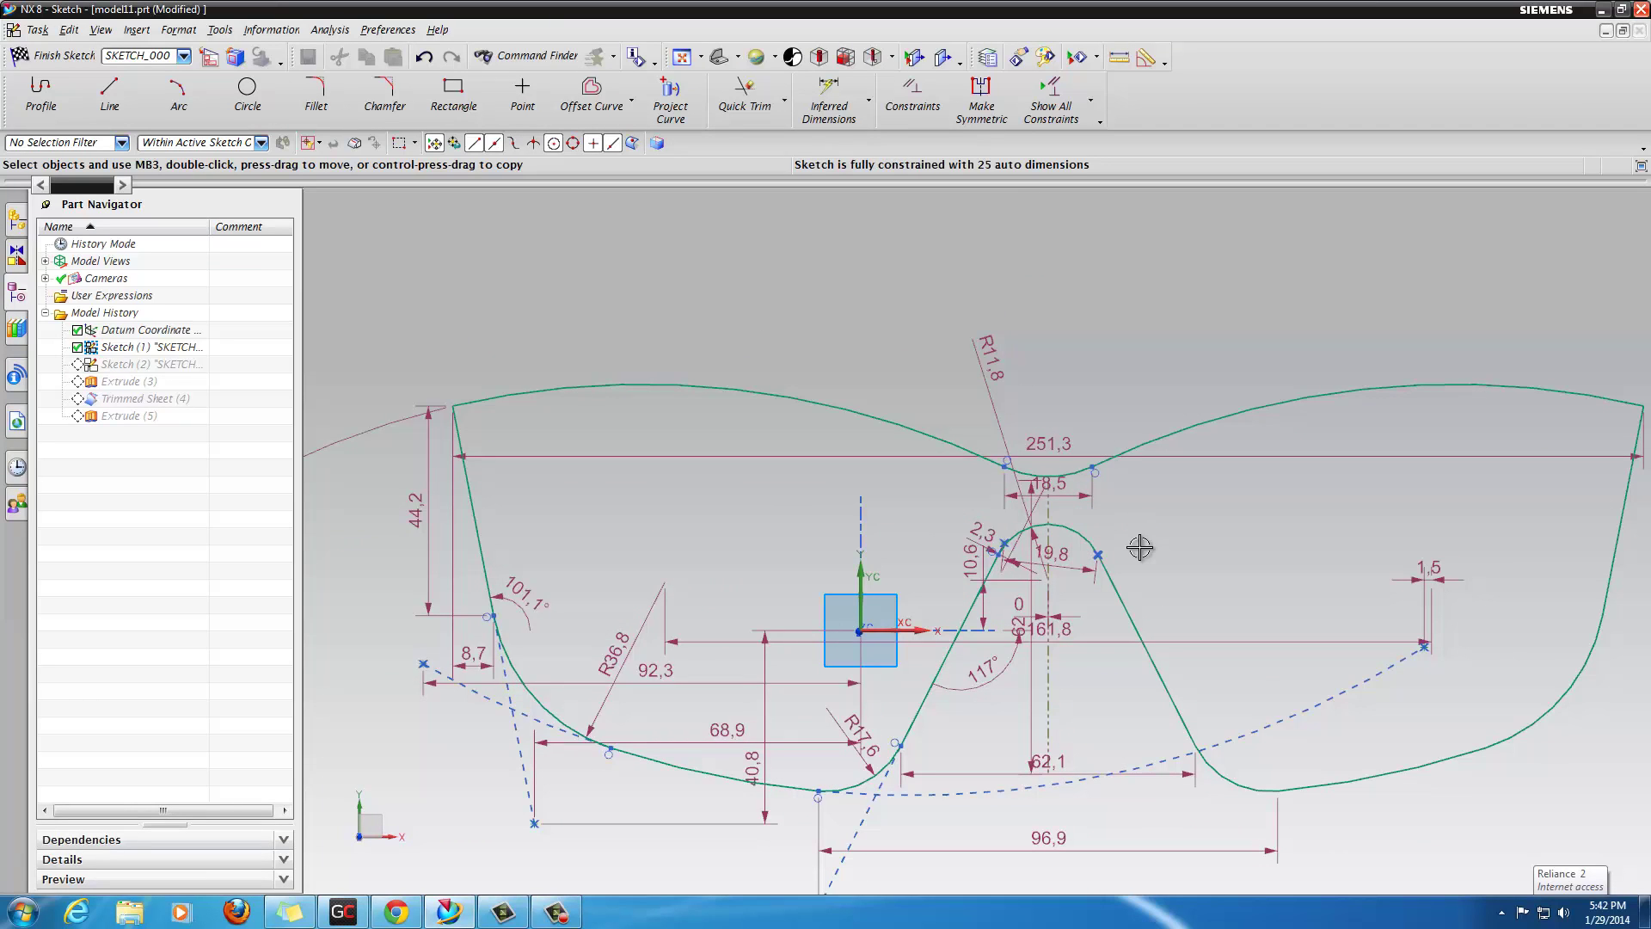
click(592, 90)
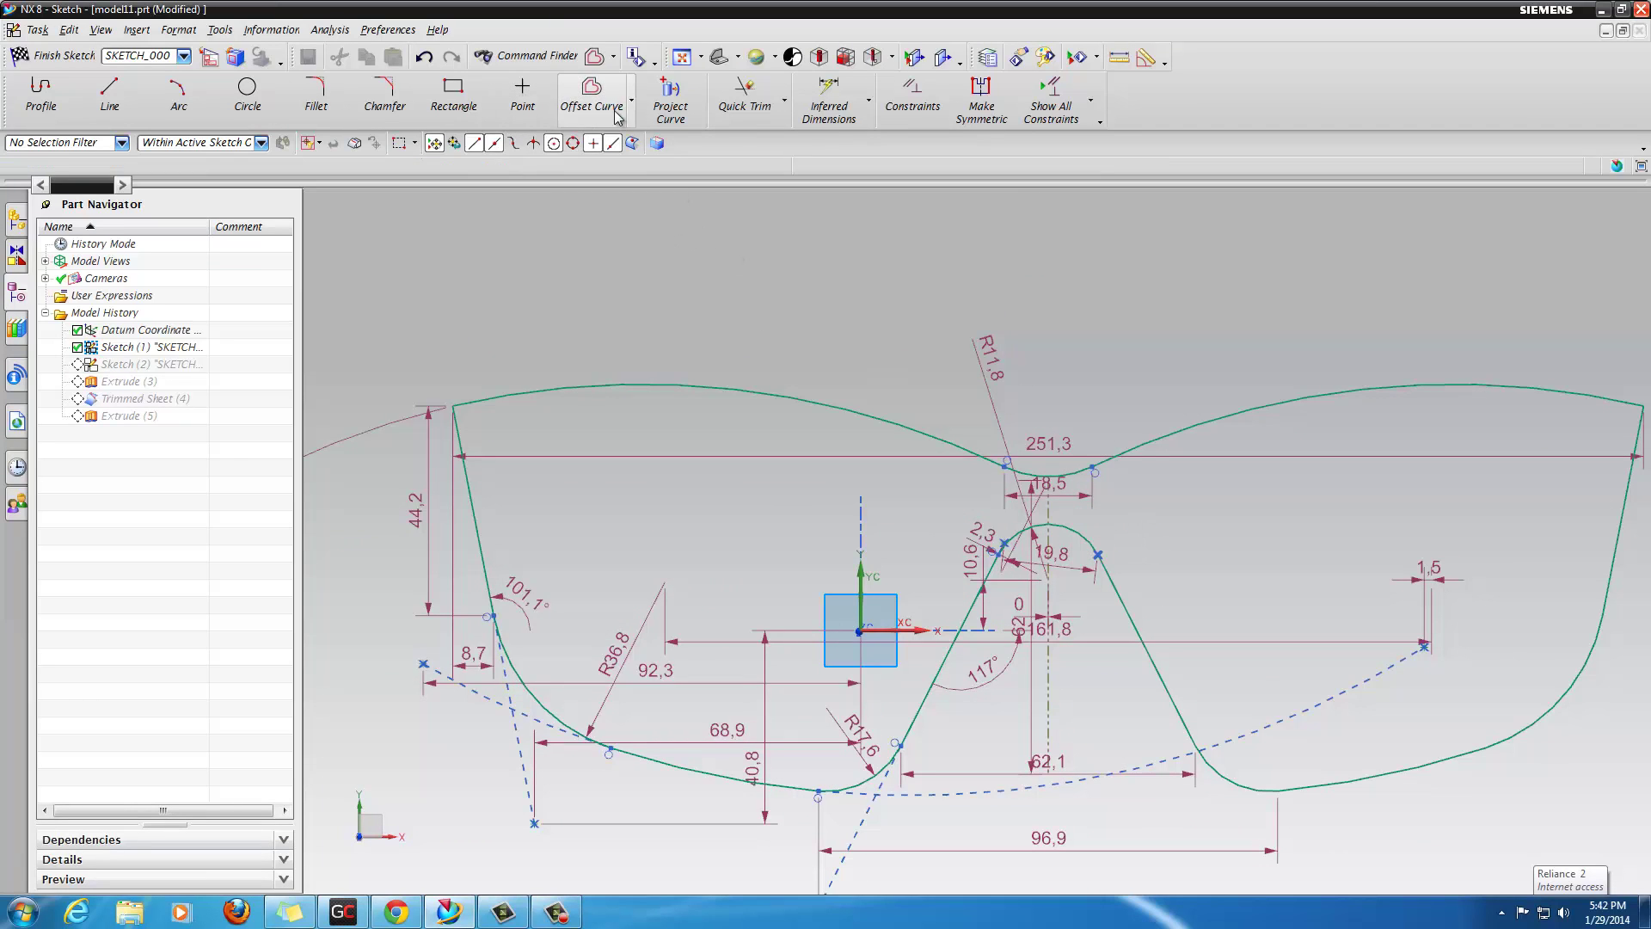
click(750, 395)
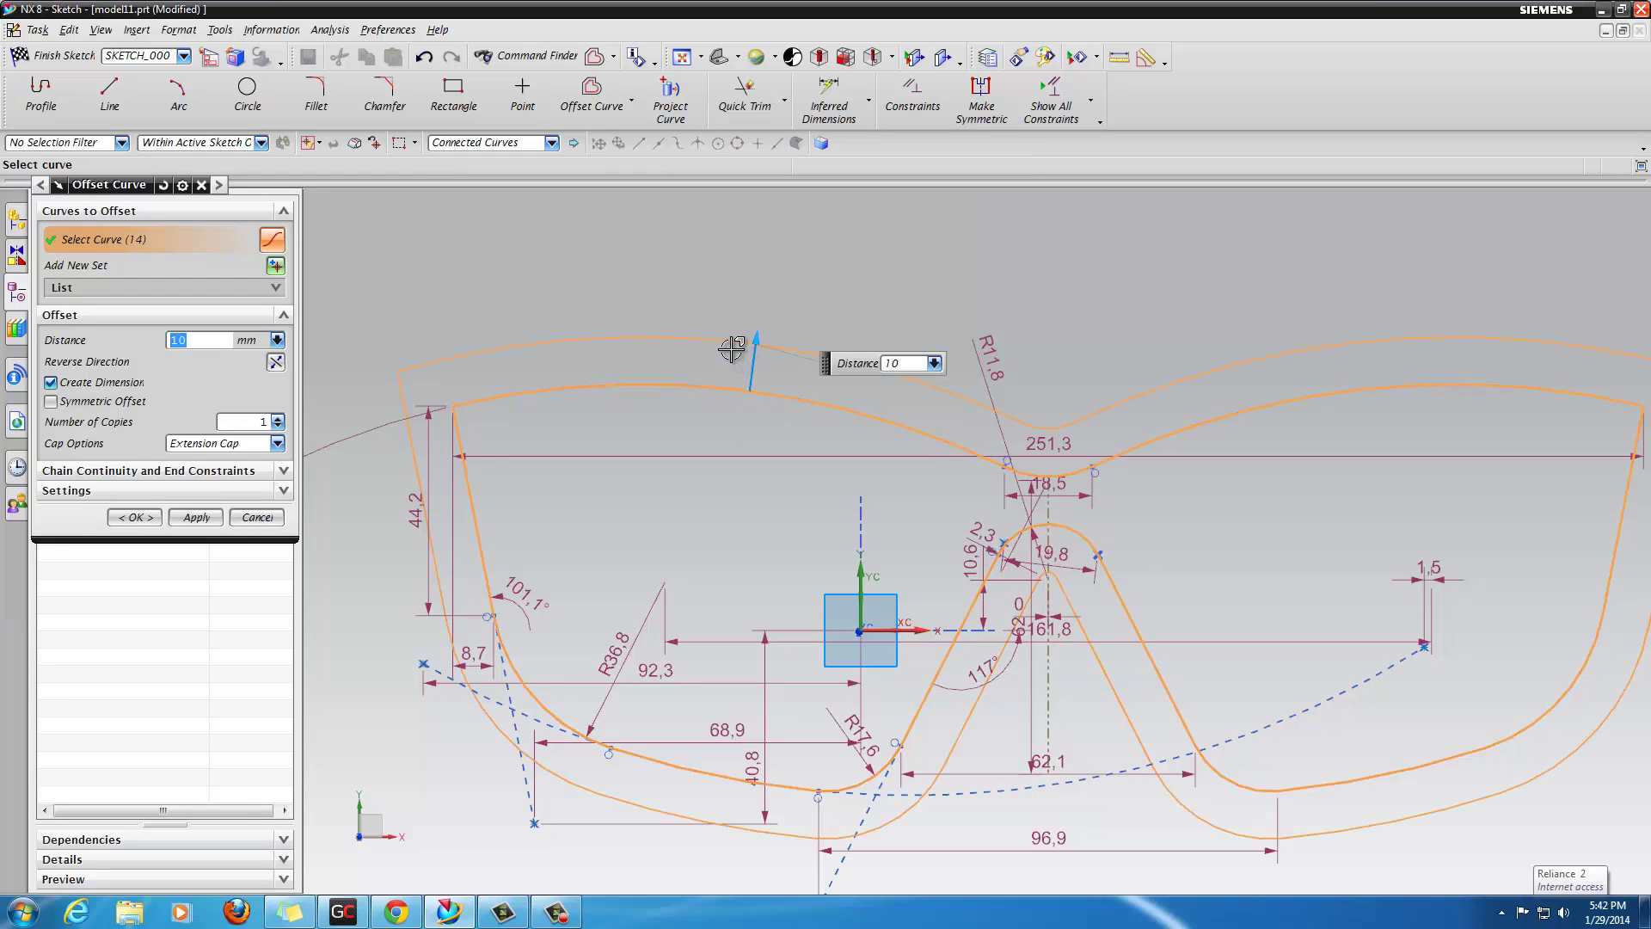
click(252, 519)
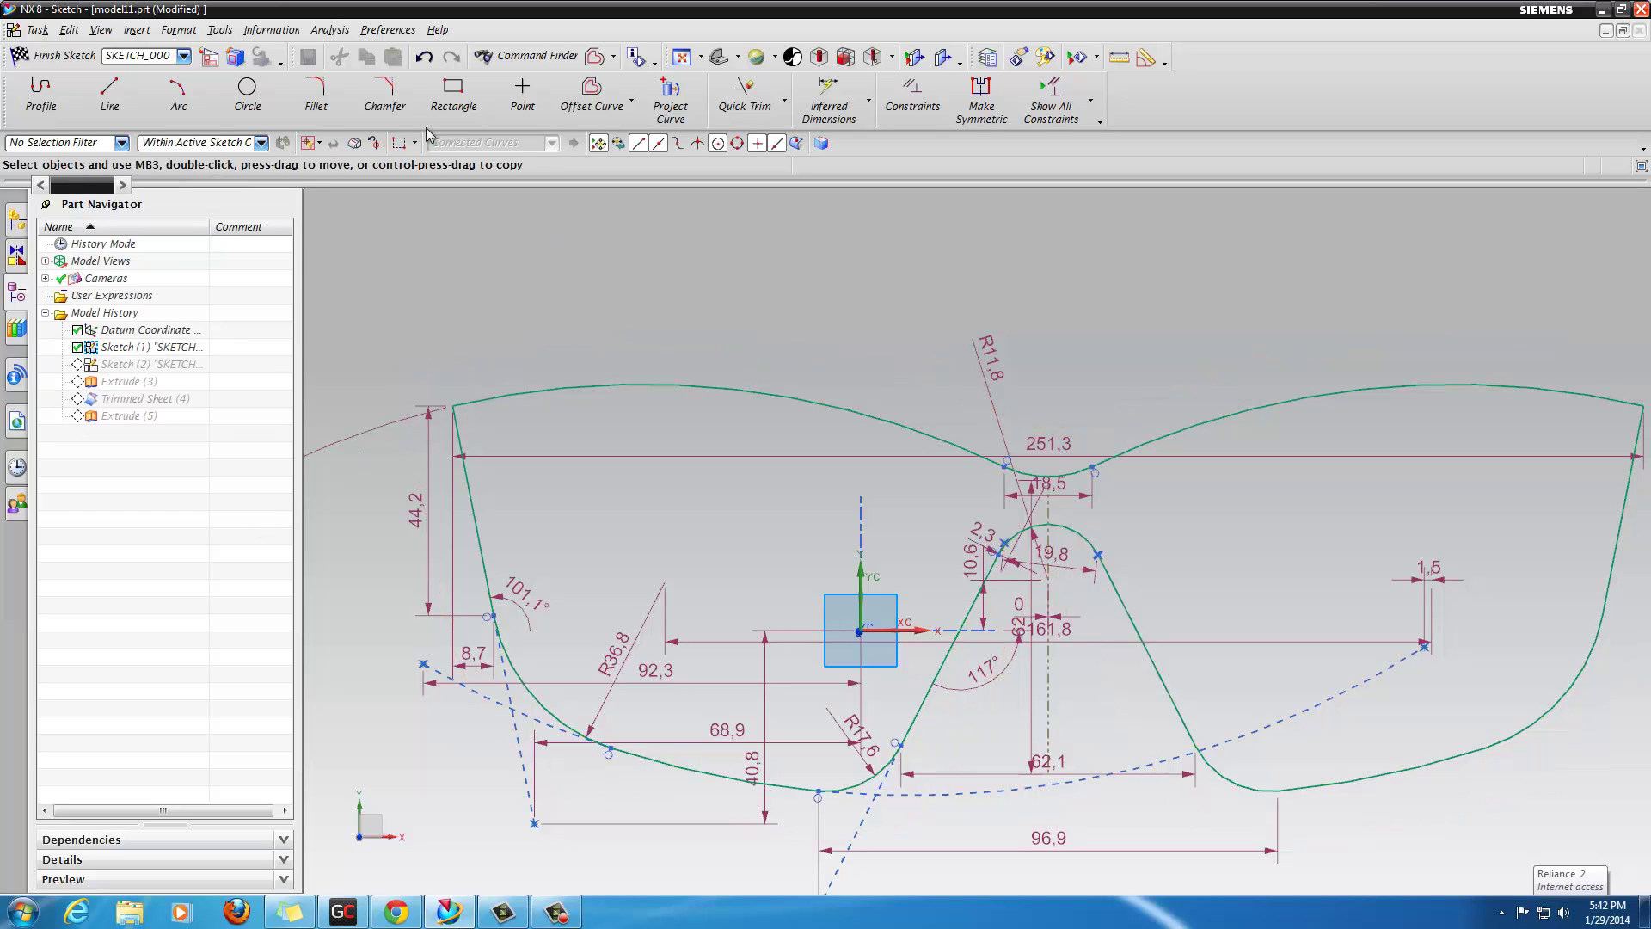
Step: Sketch an arc of about 274 mm radius above the left lens outline, ending just past the nose bridge
click(40, 93)
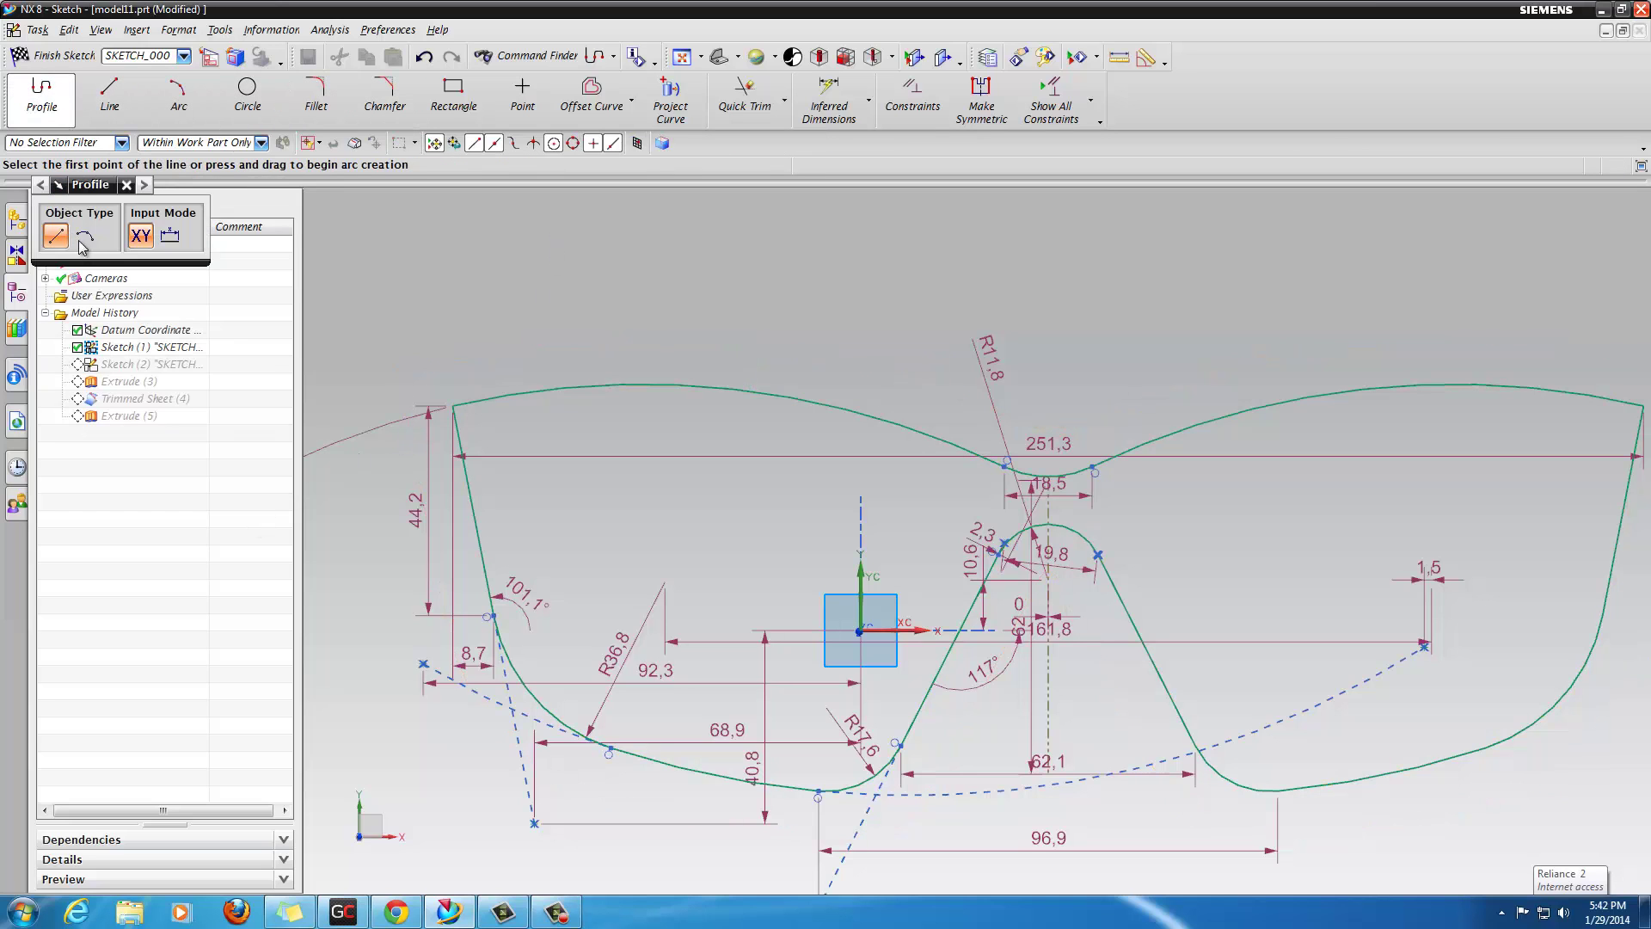
click(86, 245)
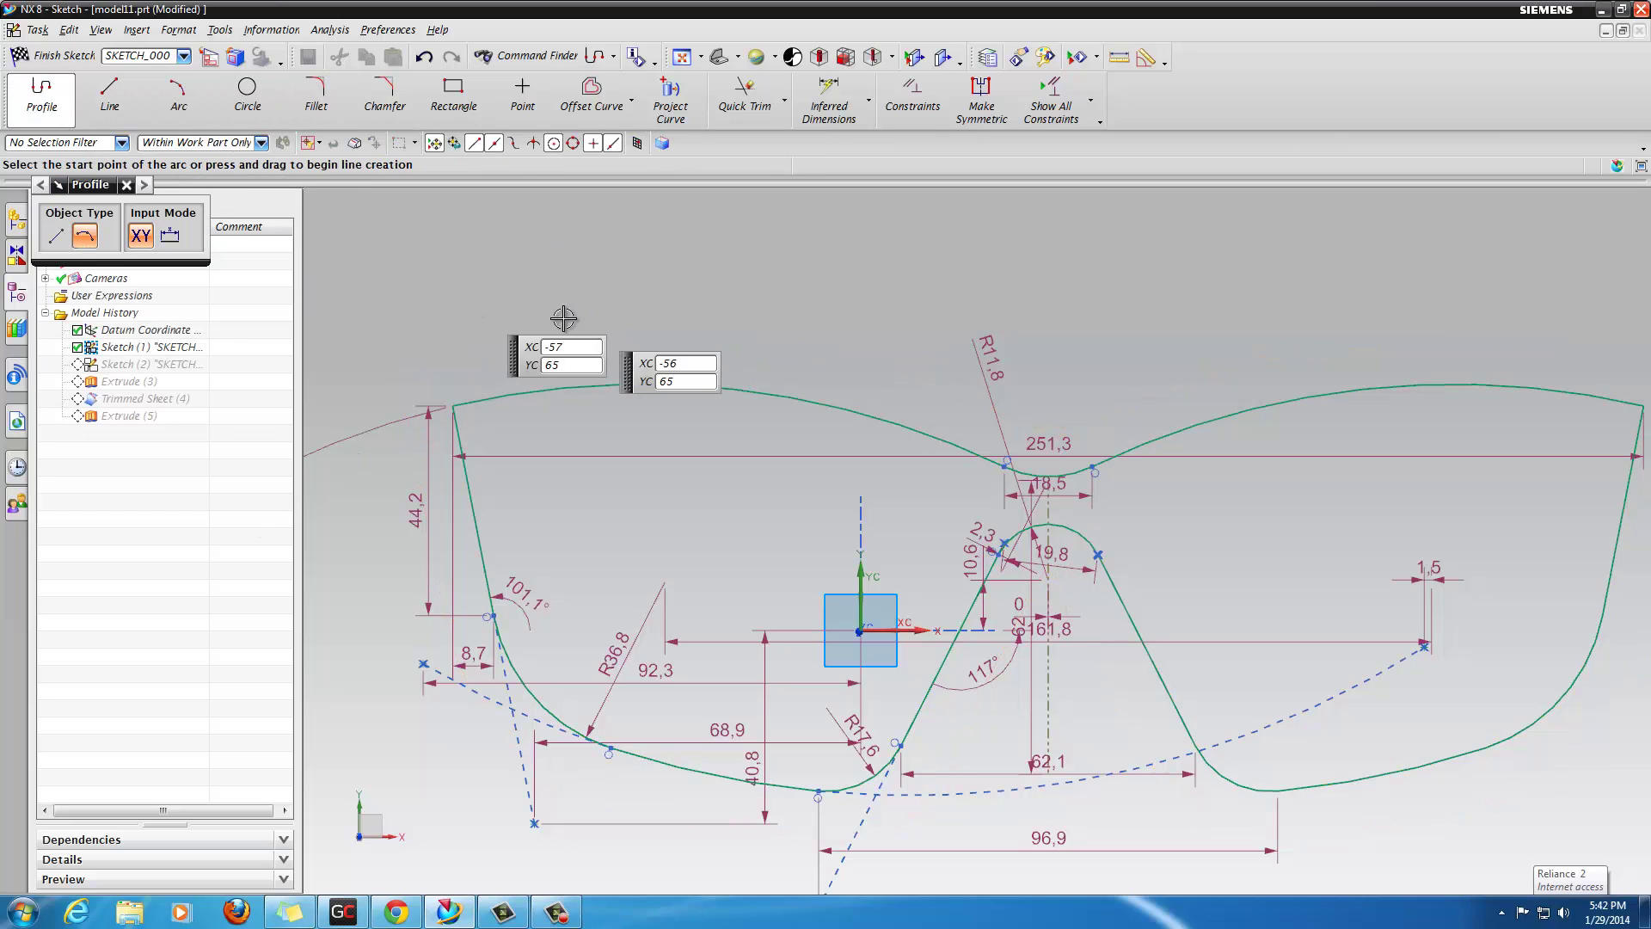
click(392, 300)
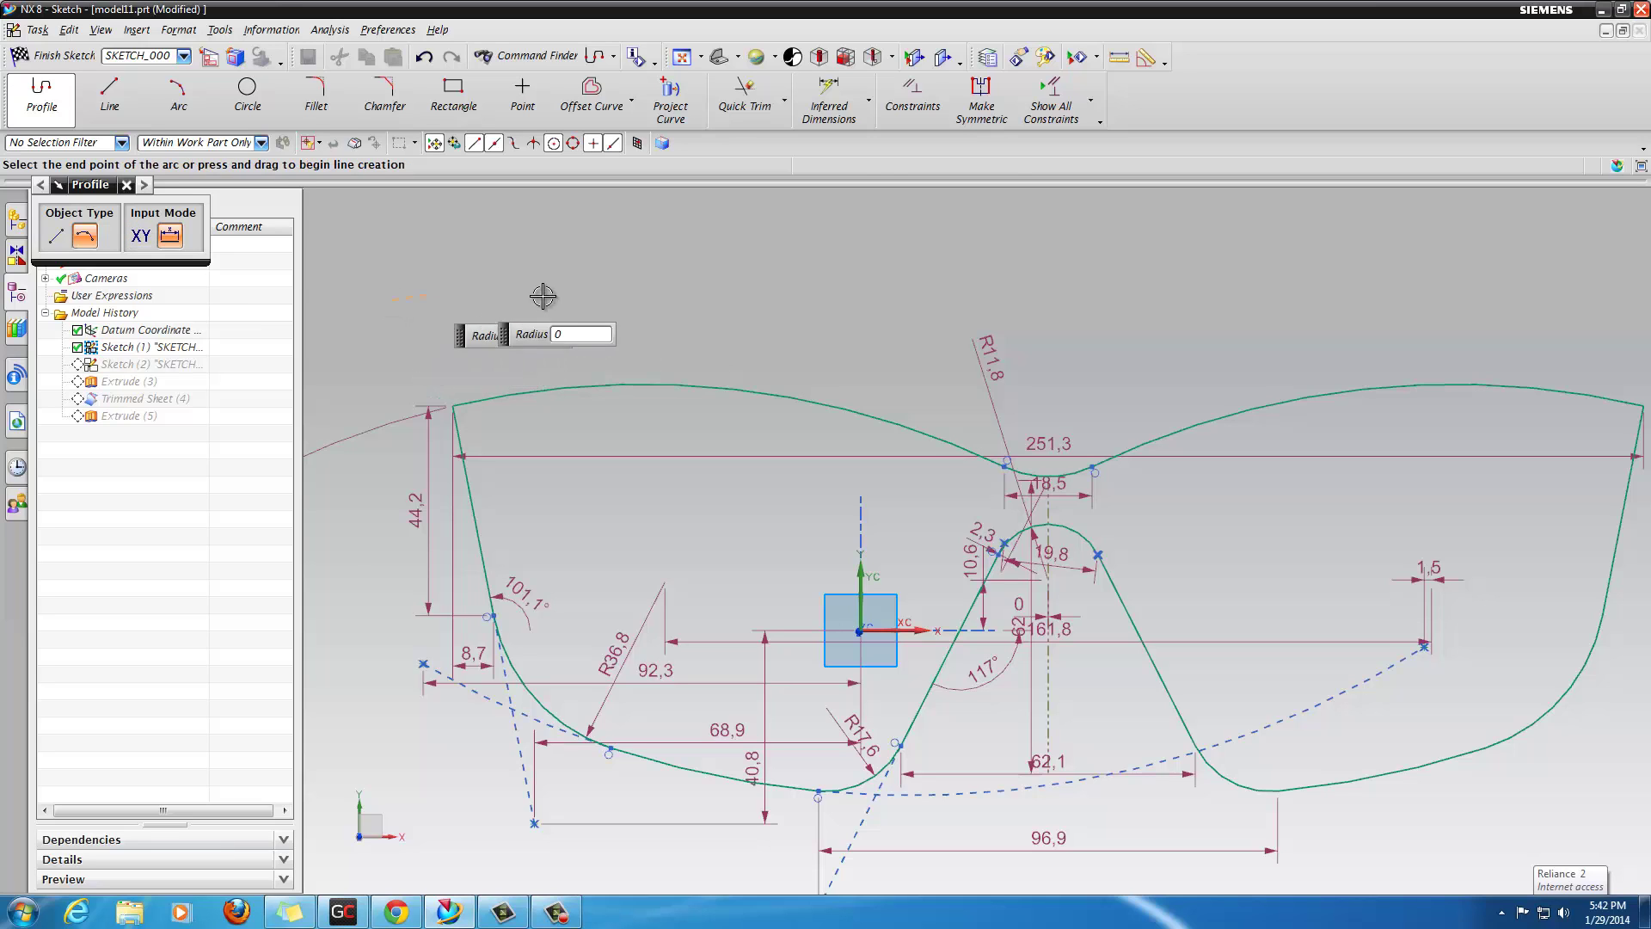
click(761, 324)
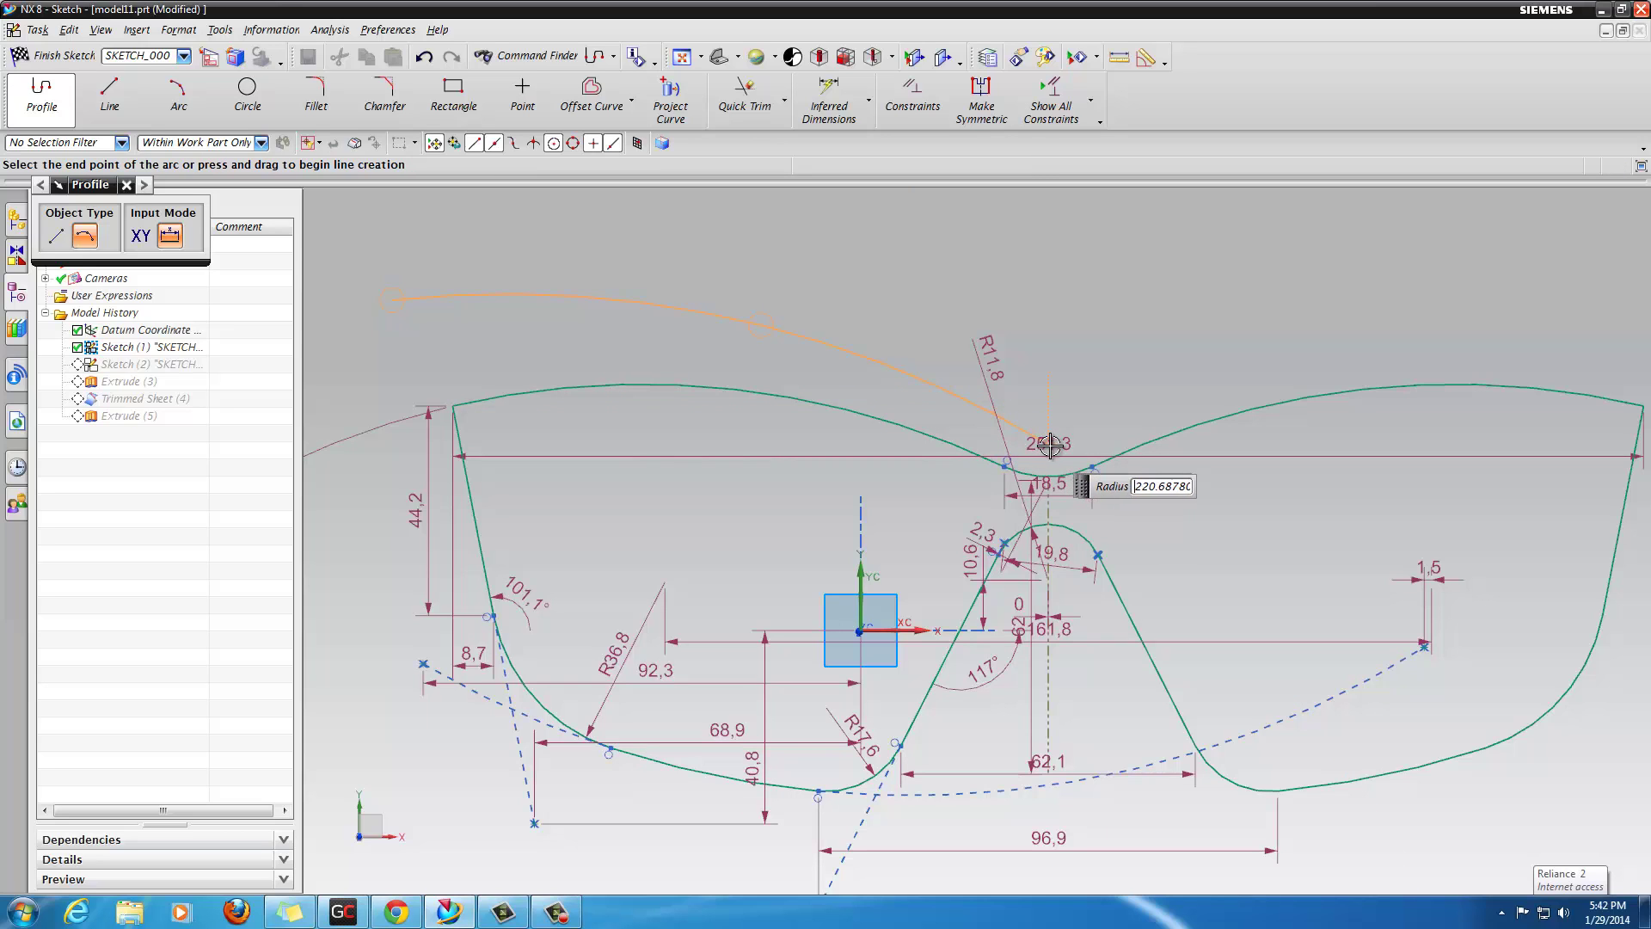
click(1113, 456)
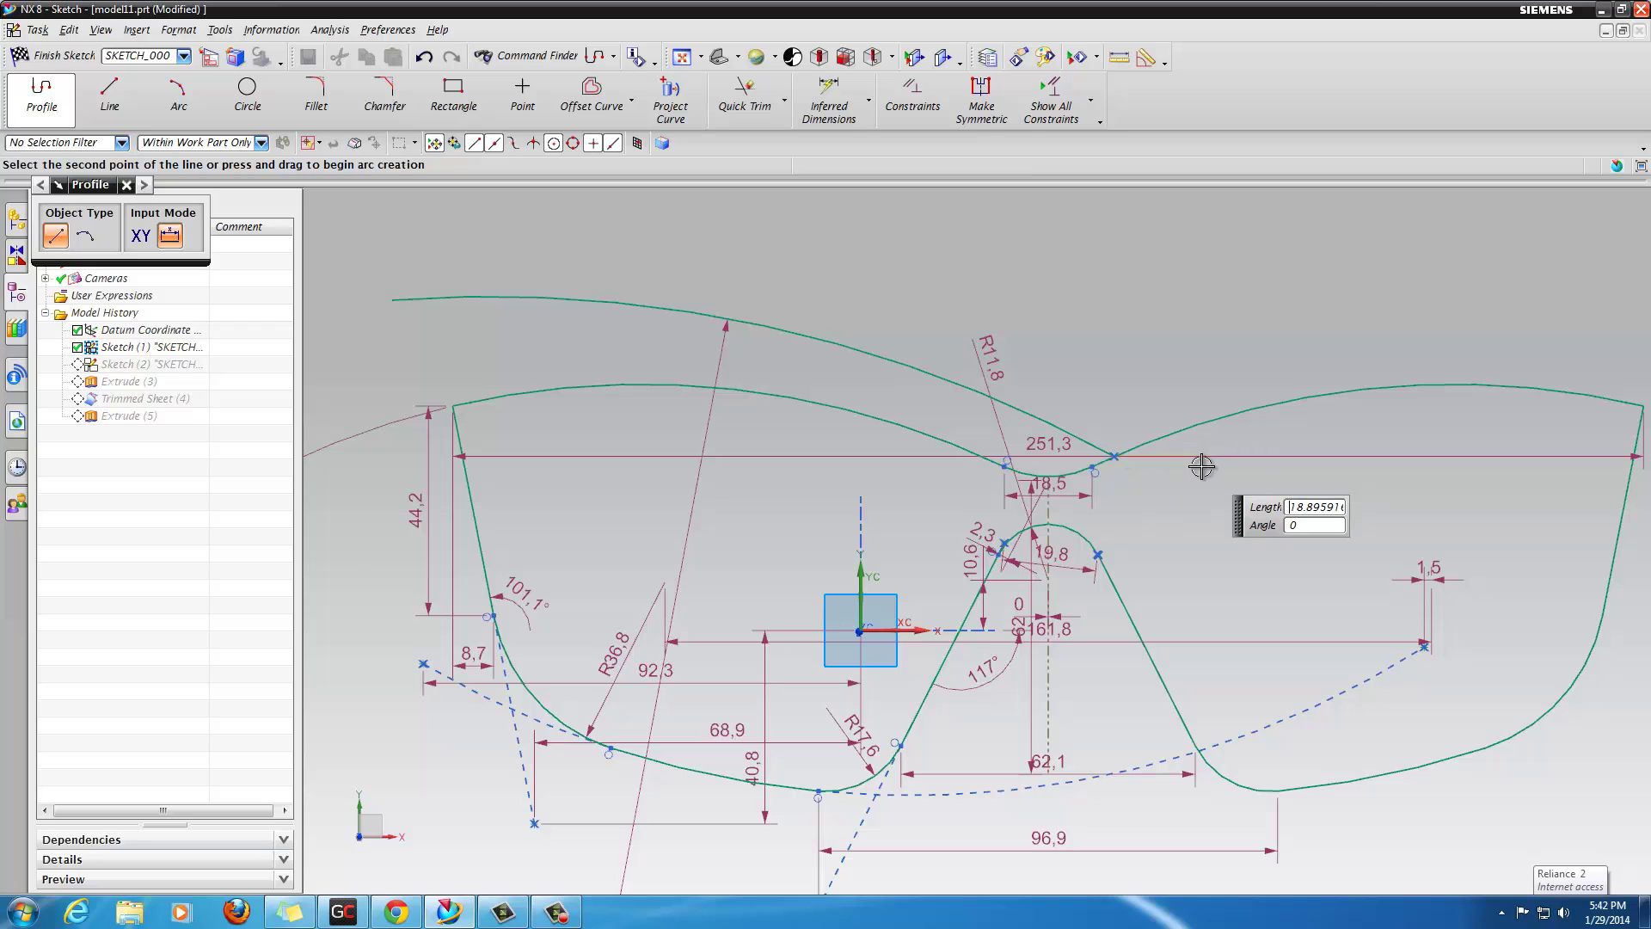
key(Escape)
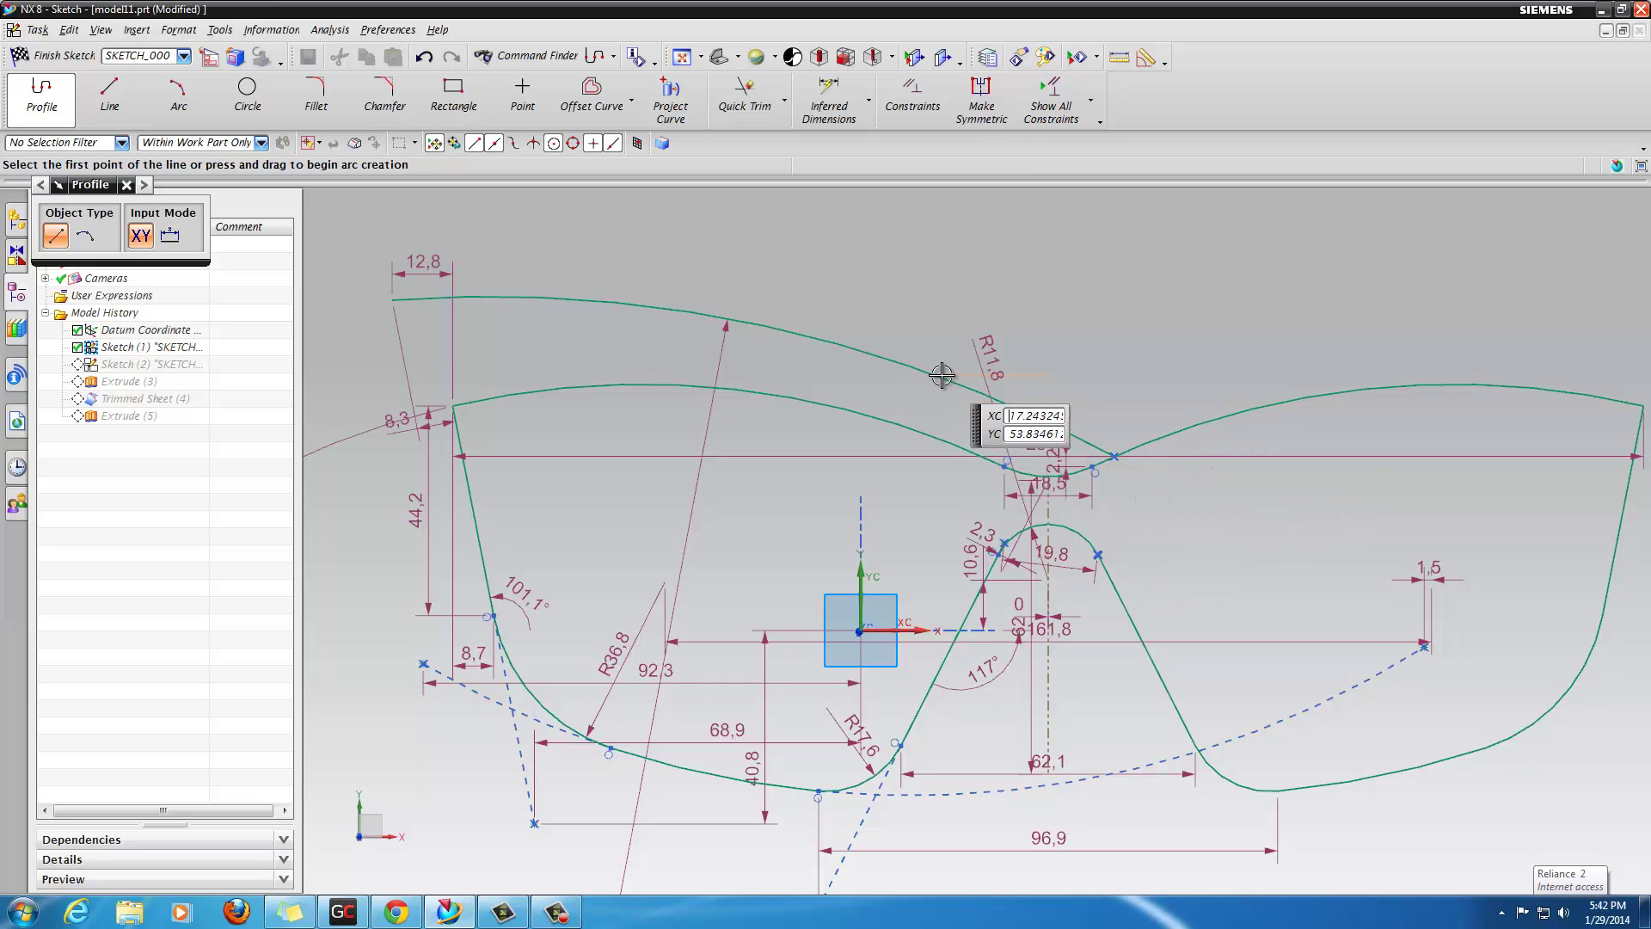
Step: Mirror the new upper arc about the vertical centerline through the nose bridge
click(634, 105)
click(616, 186)
middle_click(768, 336)
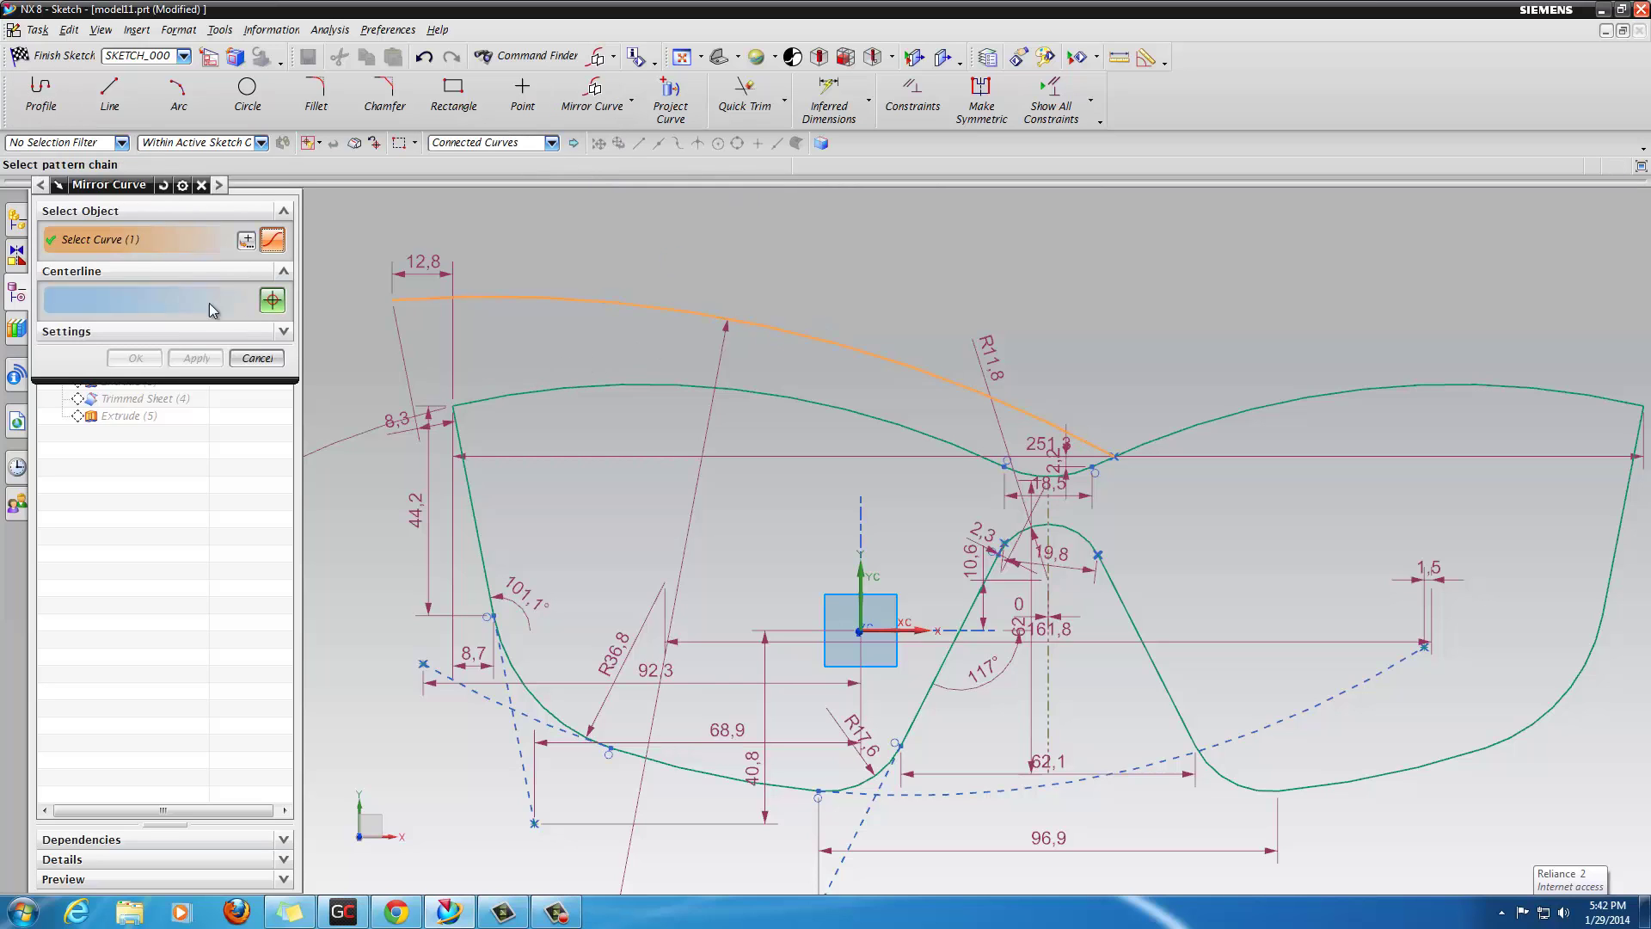
click(1050, 682)
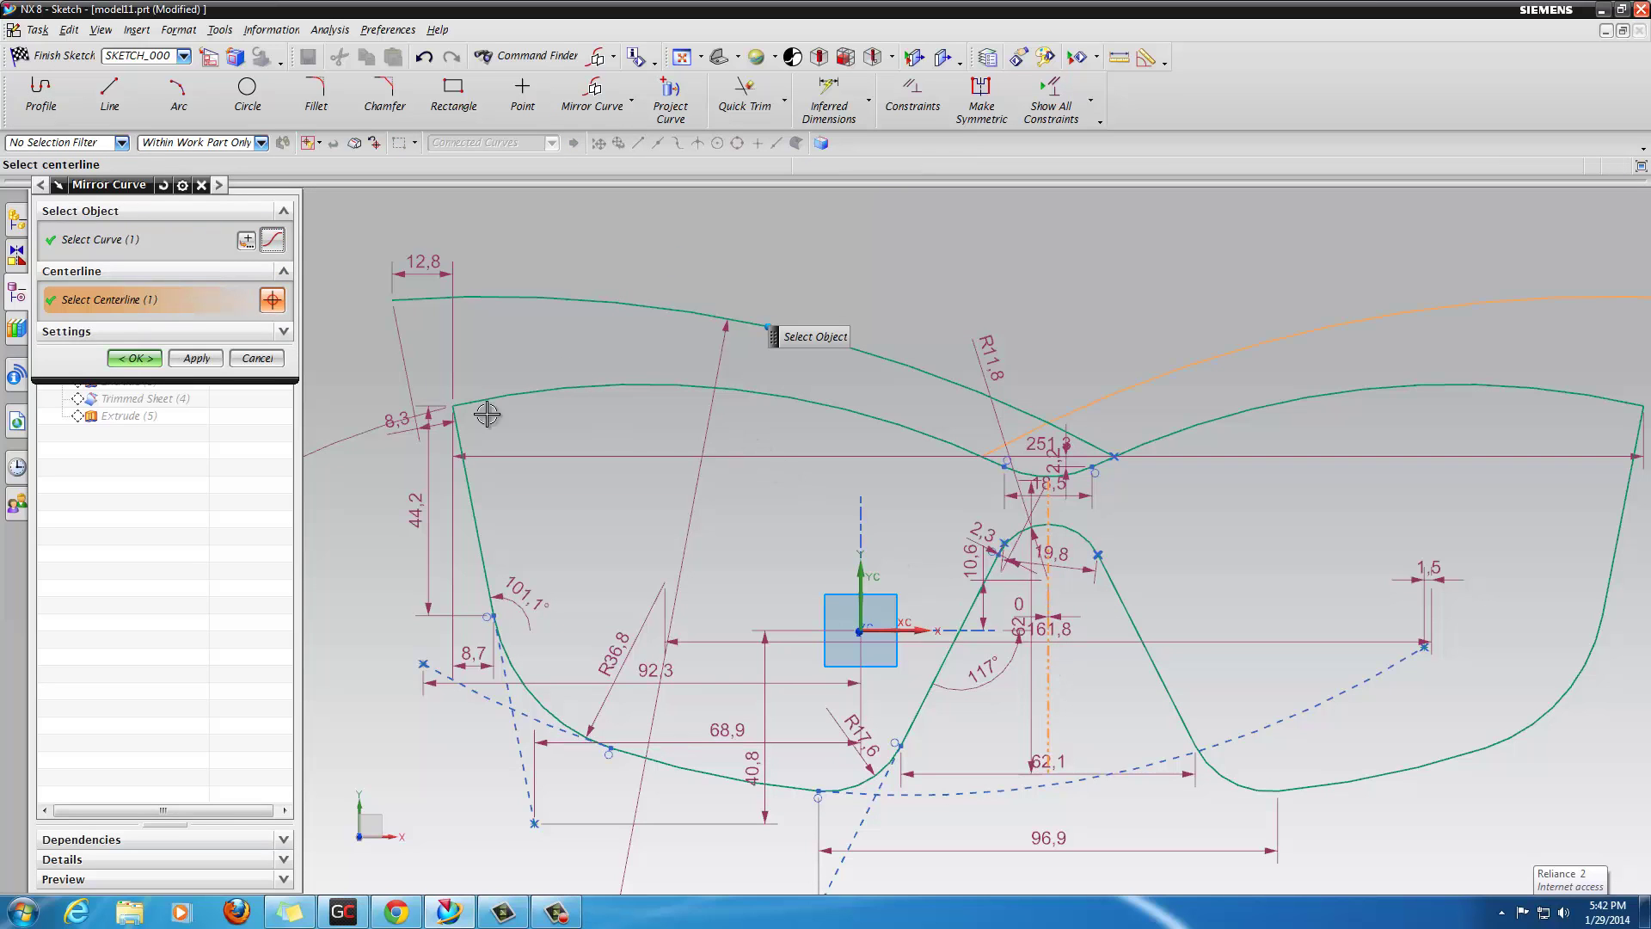
click(135, 358)
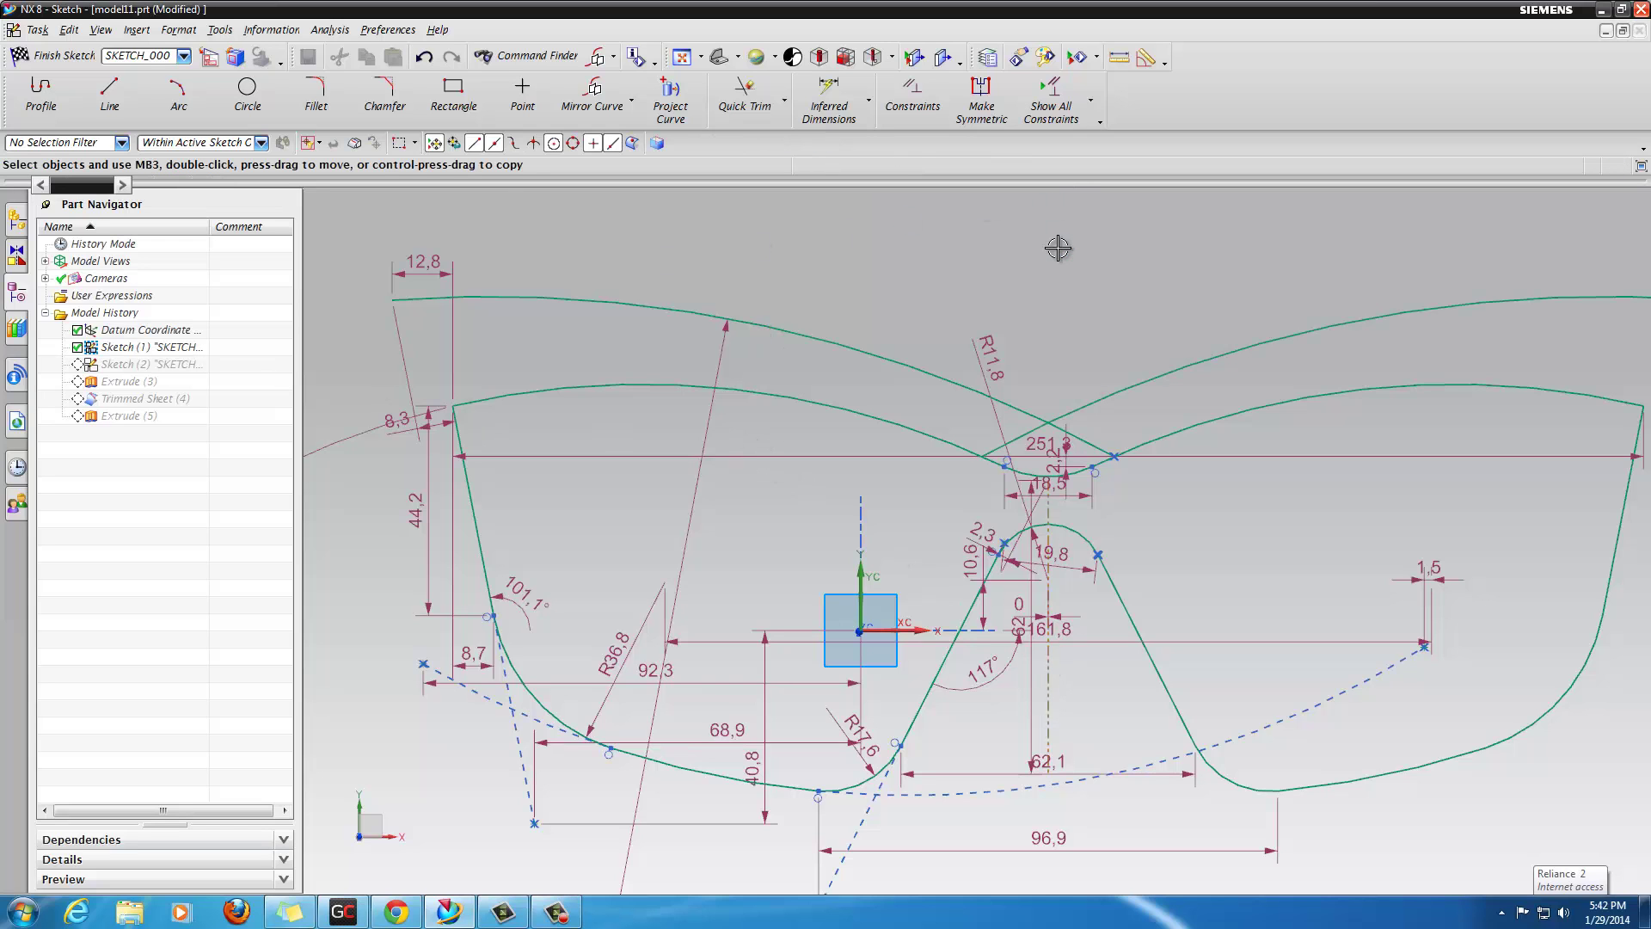
Step: Extend the outer side line of the left lens outline up to the new upper arc
scroll(1071, 320, up, 1)
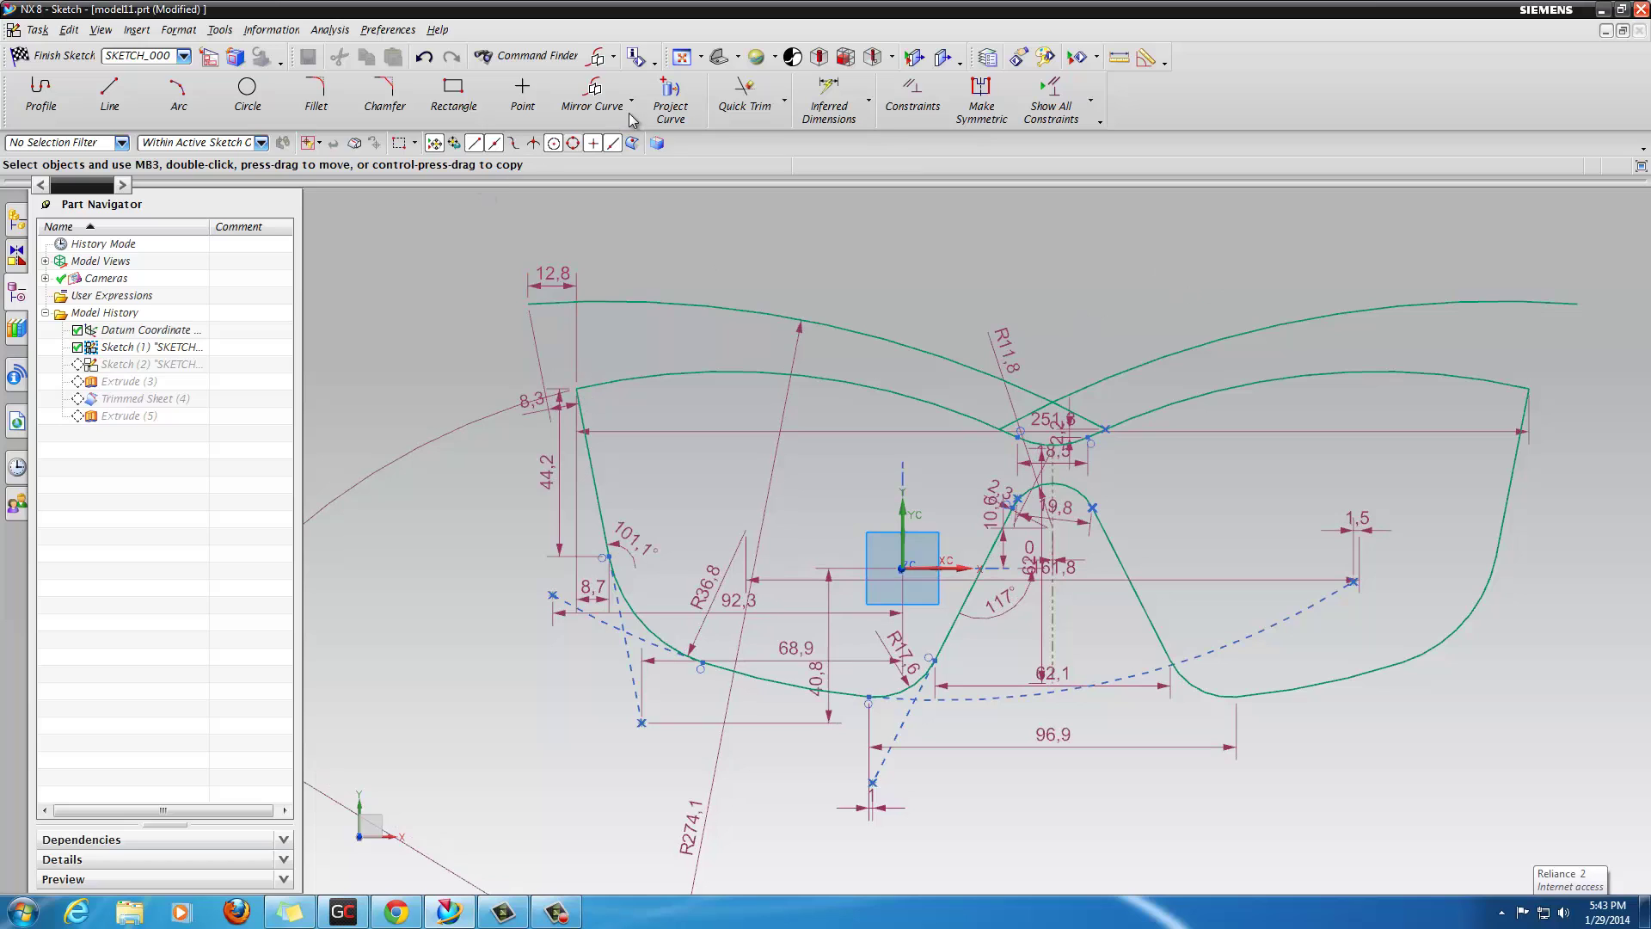
click(784, 101)
click(770, 161)
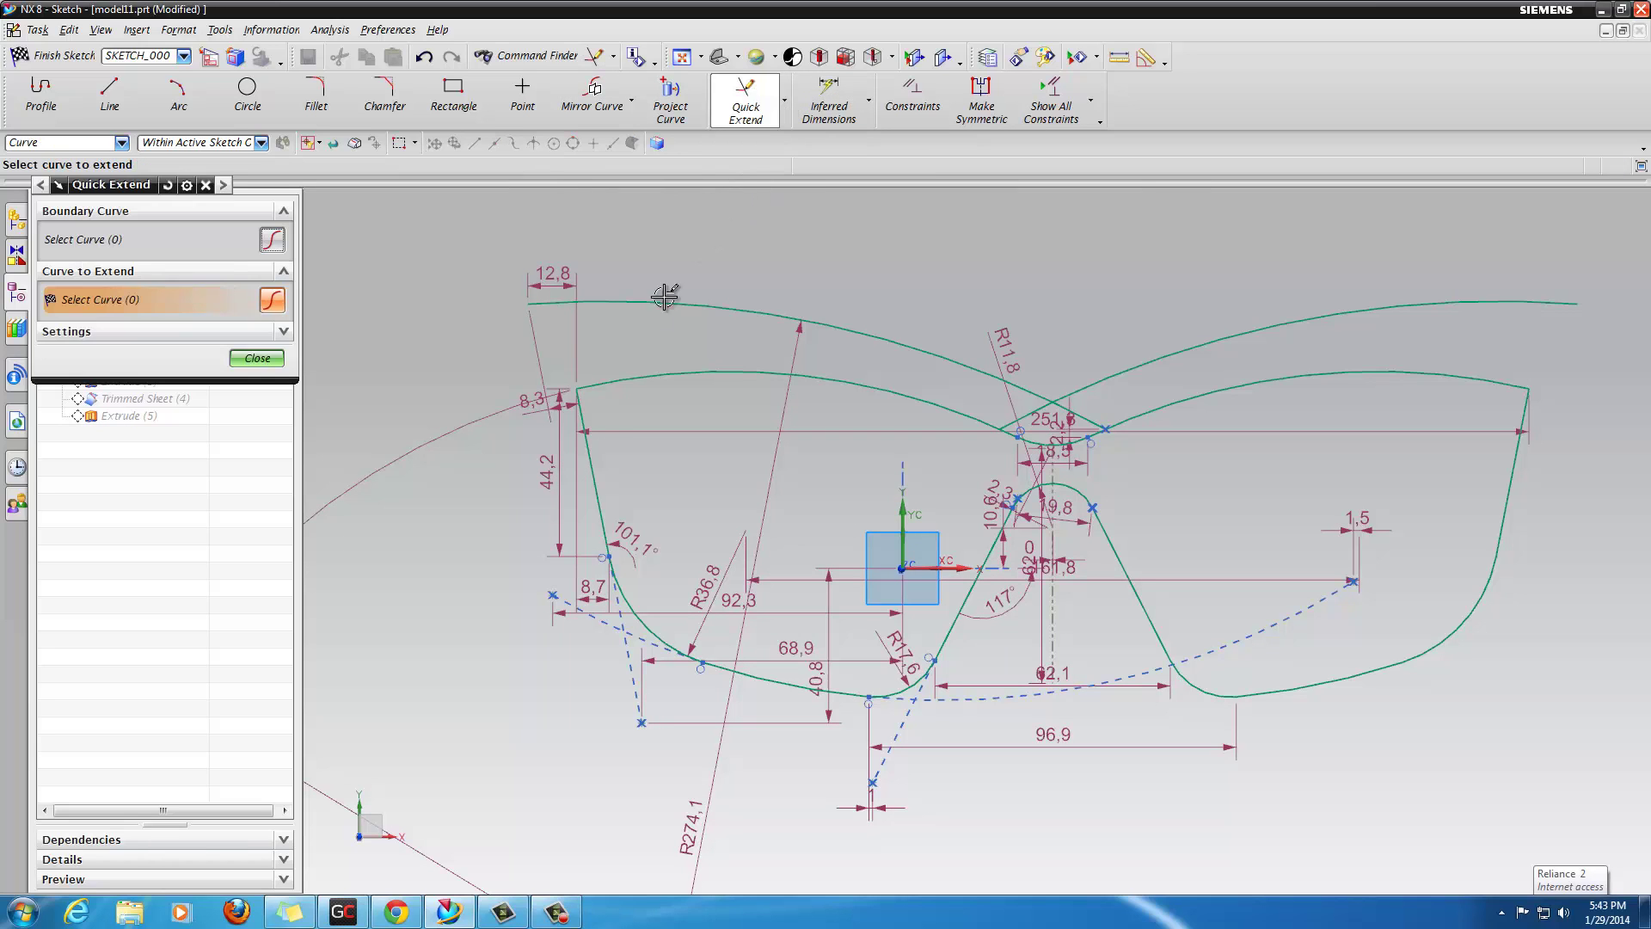
click(588, 425)
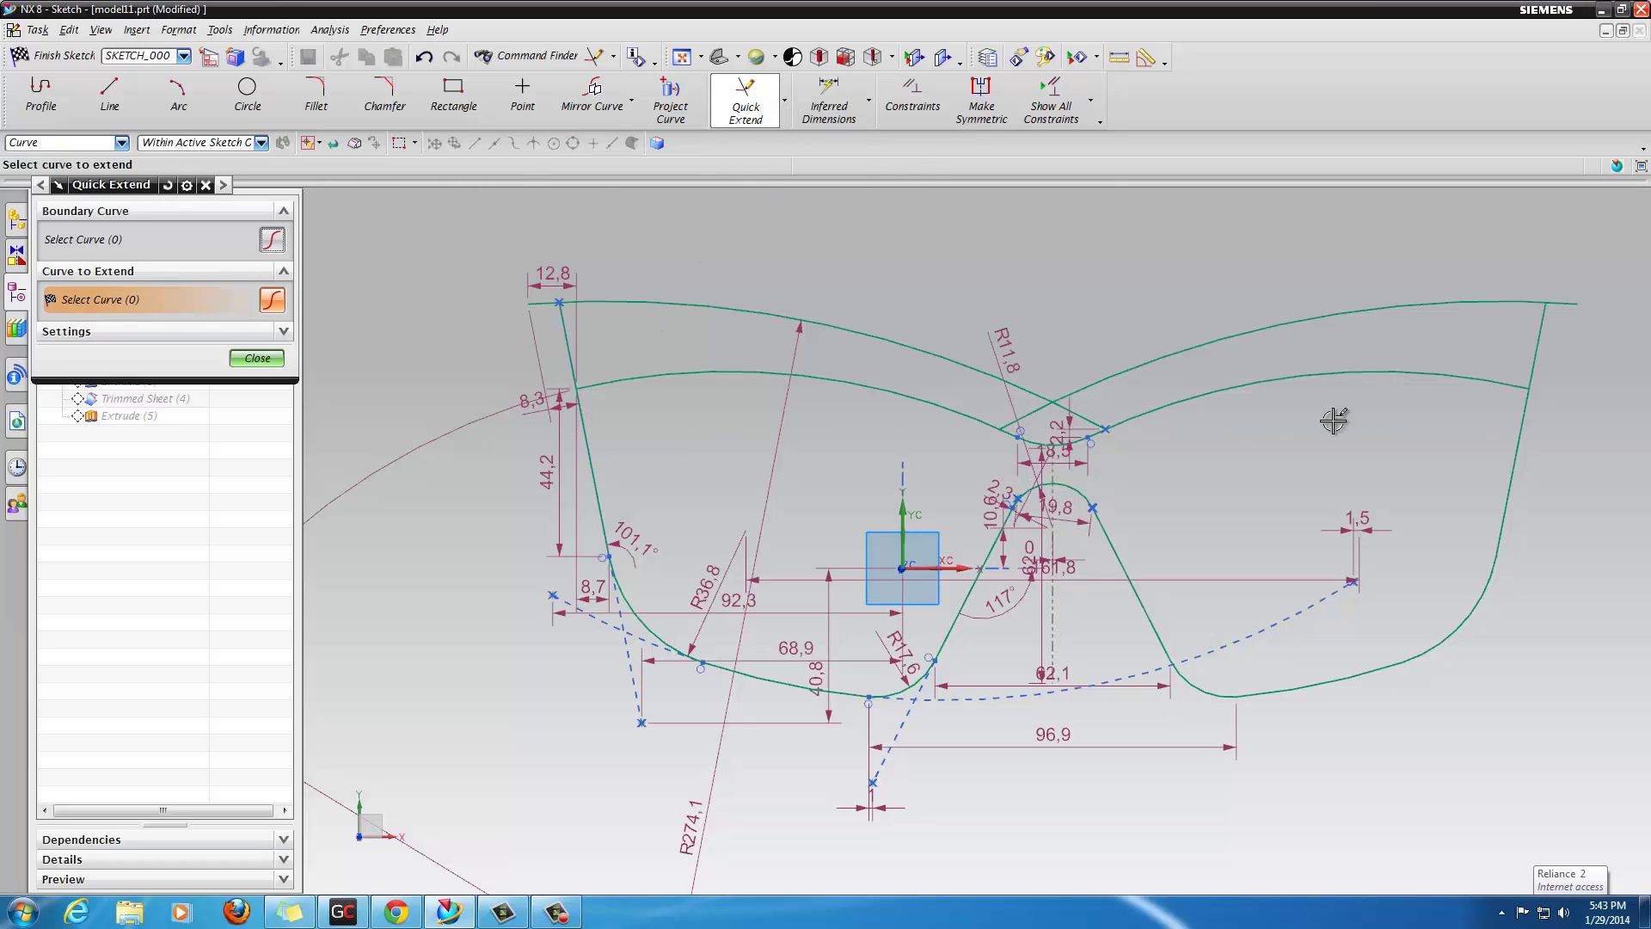
click(256, 357)
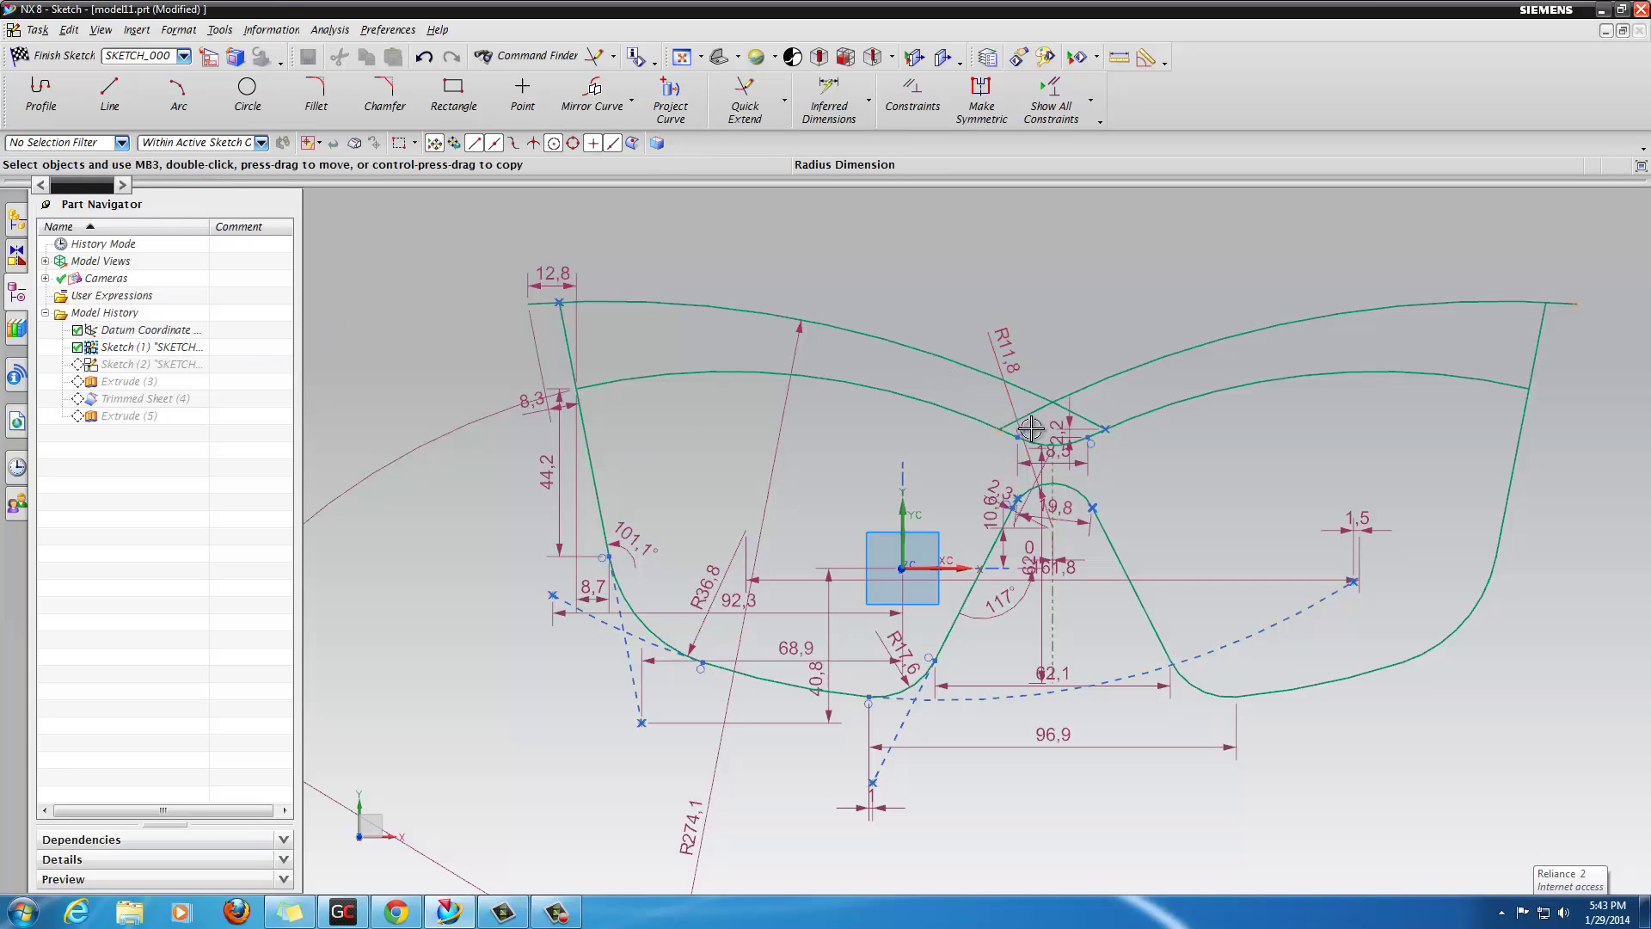
Step: Fillet the crossing of the two upper arcs above the nose bridge with a radius of about 76 mm
scroll(1031, 428, up, 5)
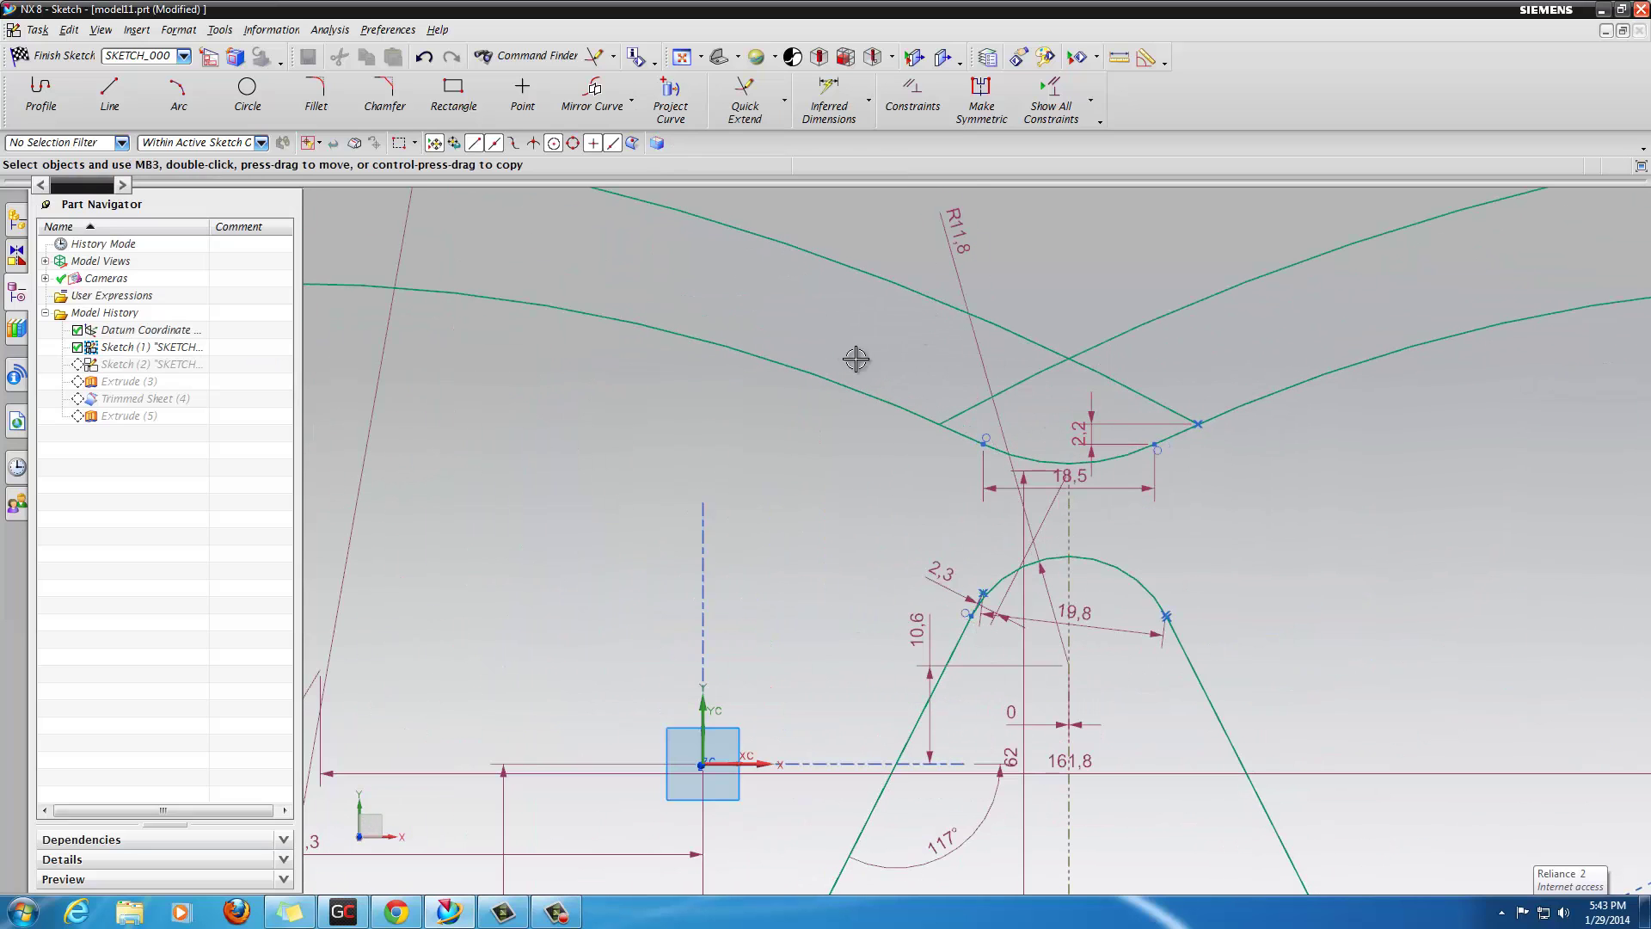
scroll(838, 344, down, 1)
click(316, 93)
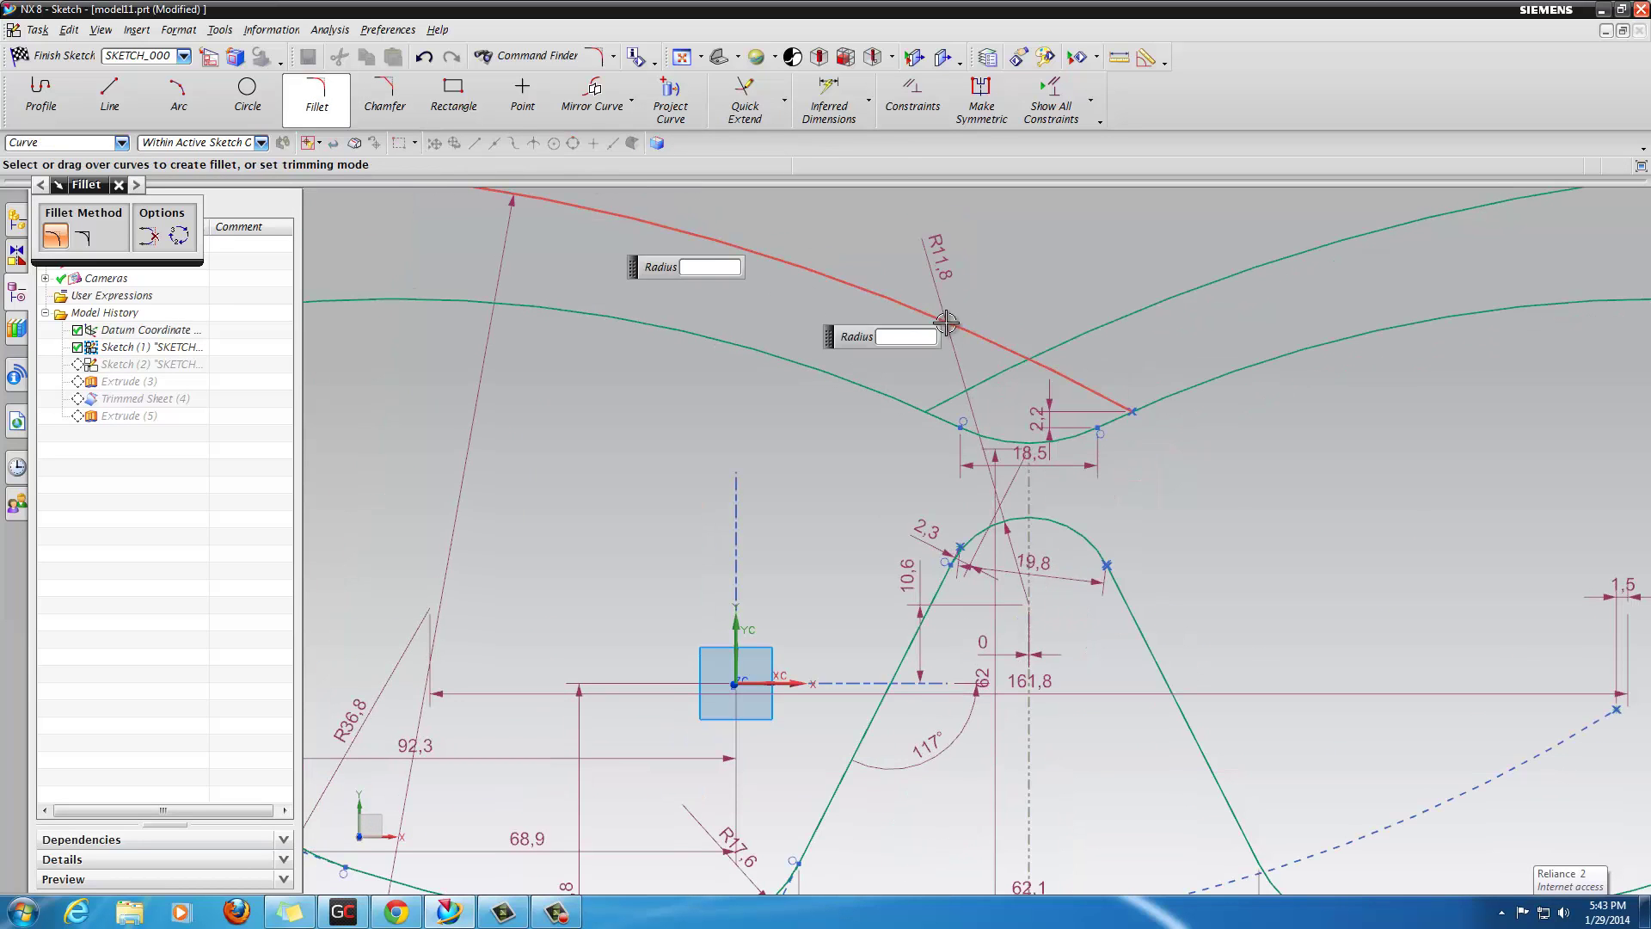
click(989, 344)
click(1048, 363)
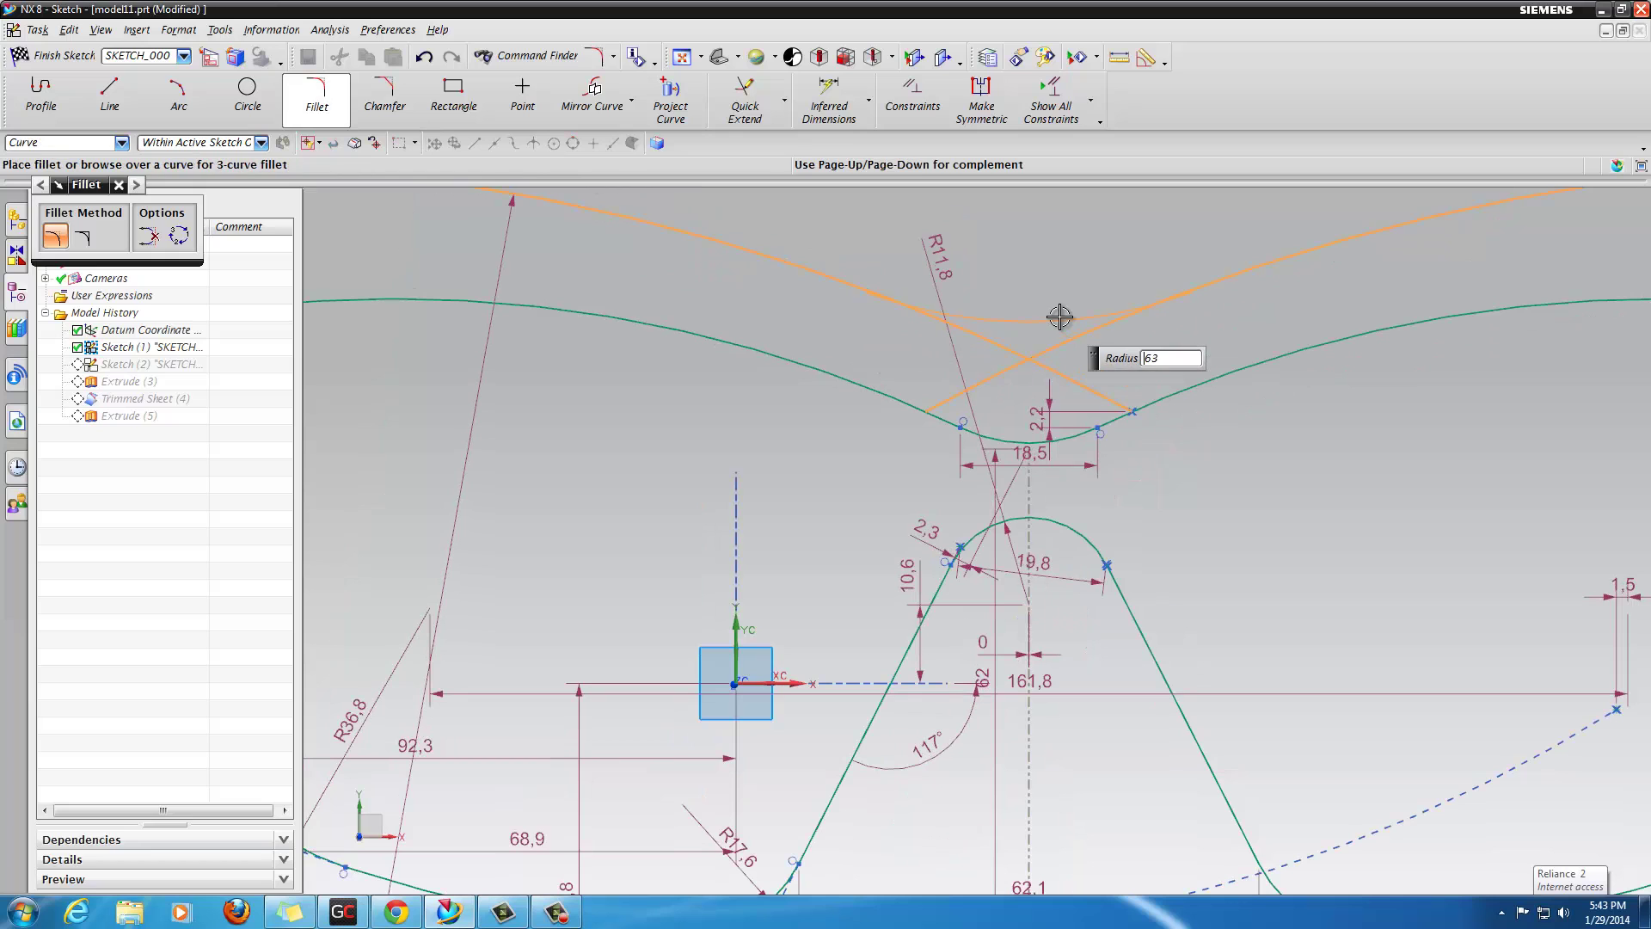
click(1059, 314)
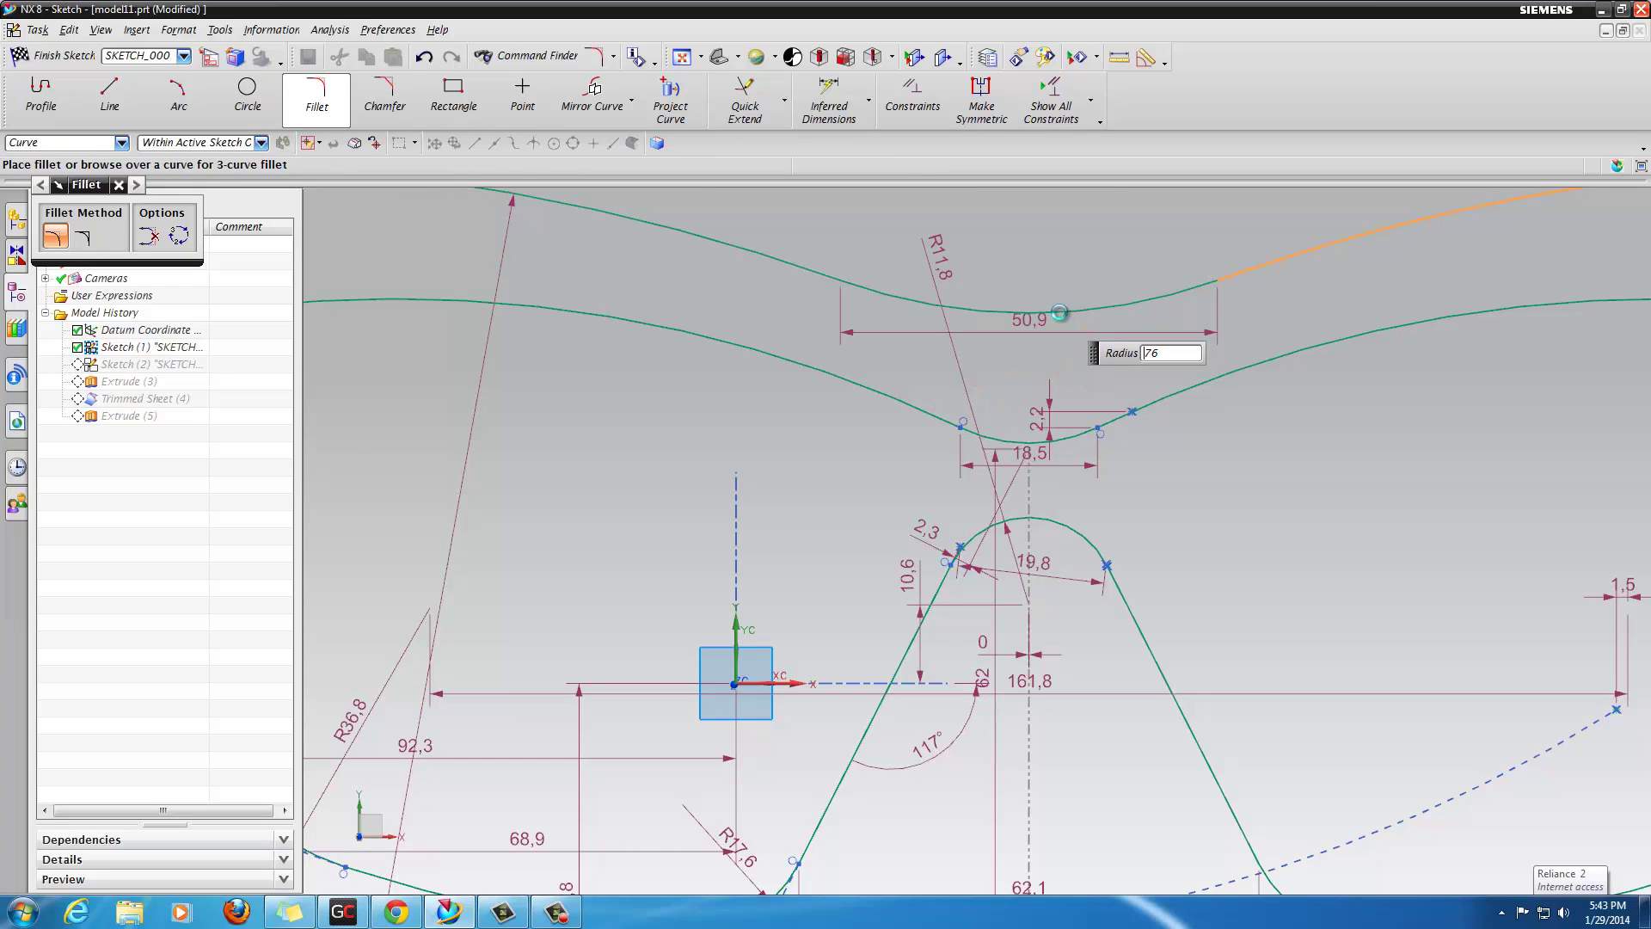
scroll(1133, 379, down, 2)
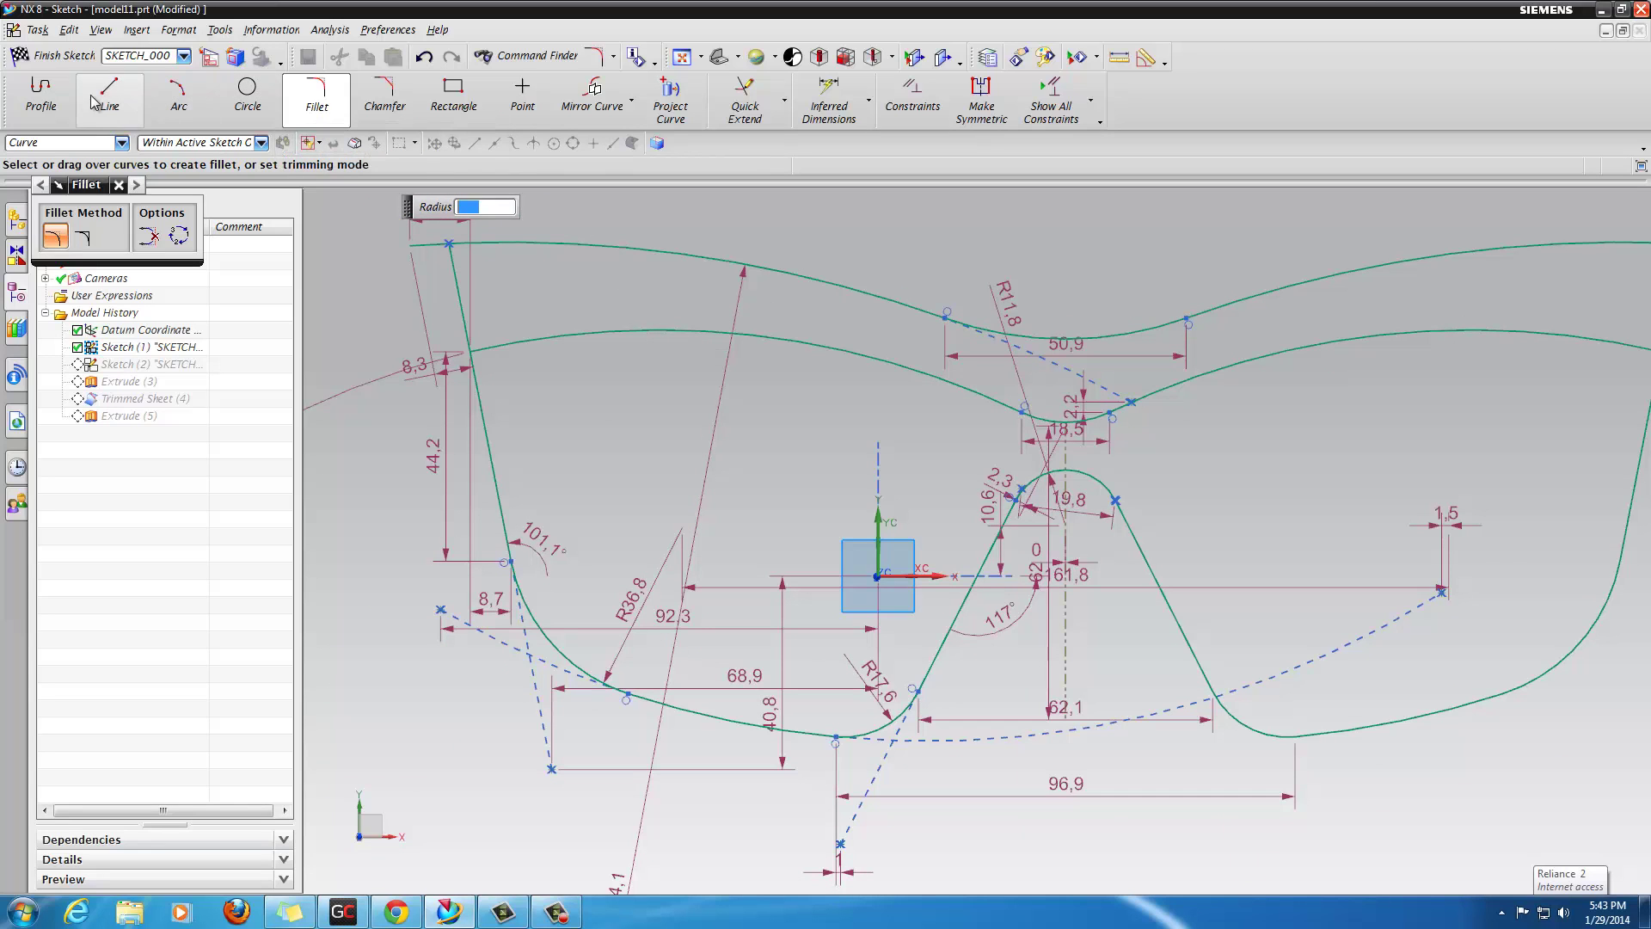
Step: Sketch a downward-bulging arc of about 46.1 mm radius just below the new bridge fillet, centered on the nose bridge
click(51, 105)
click(84, 233)
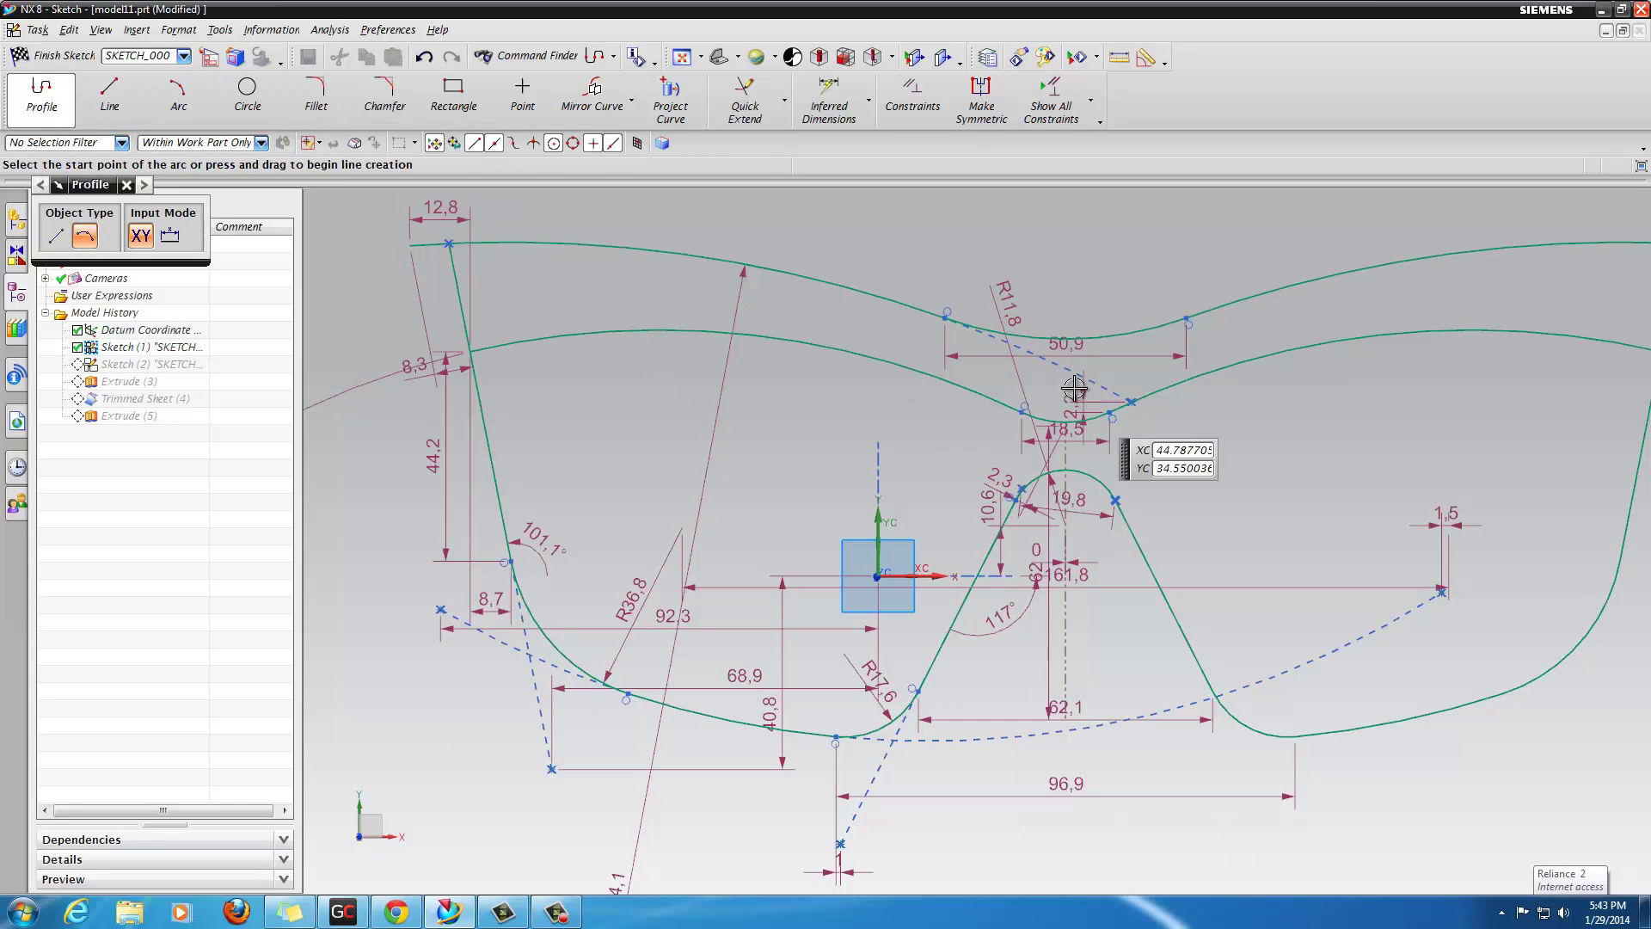
click(946, 317)
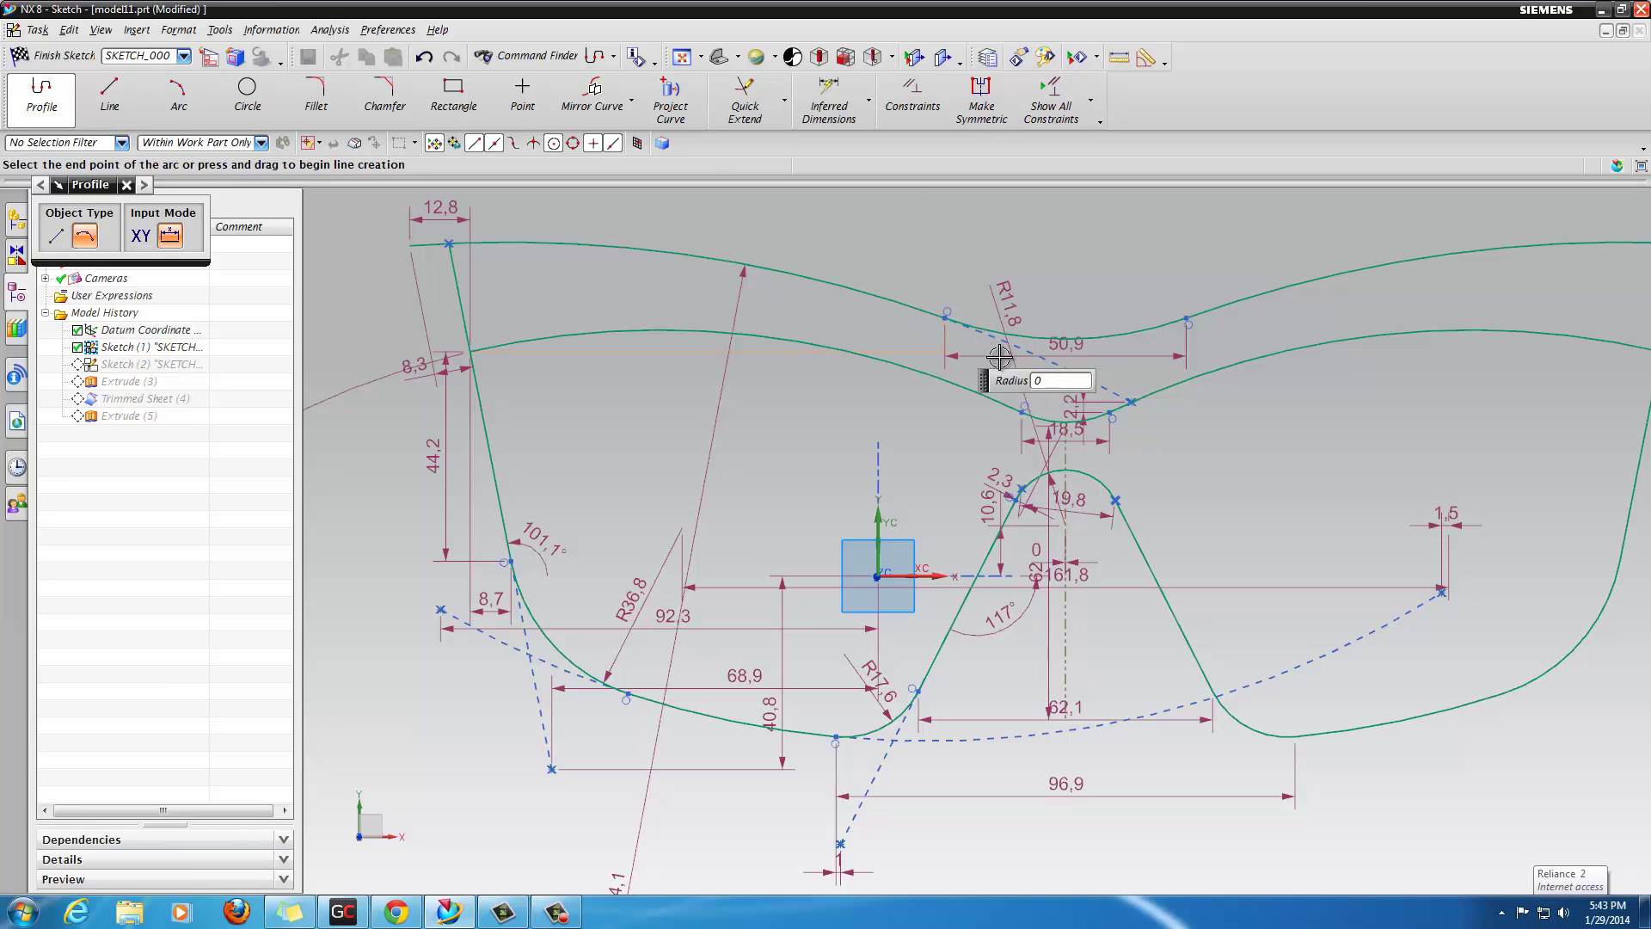
scroll(1056, 375, down, 4)
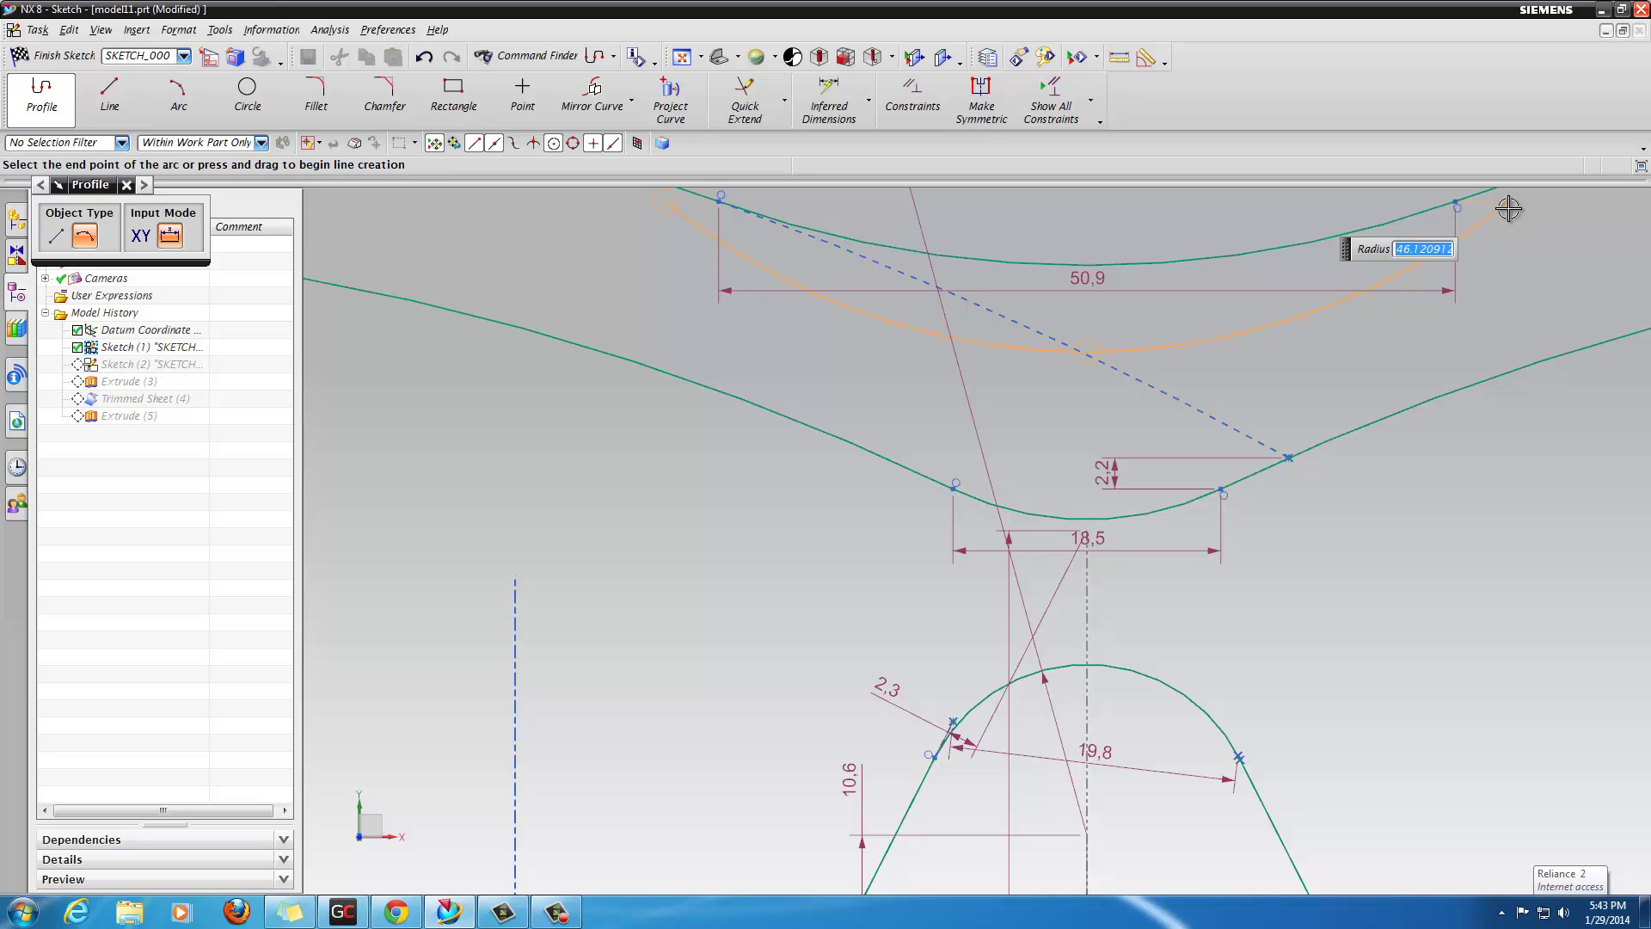
click(1508, 208)
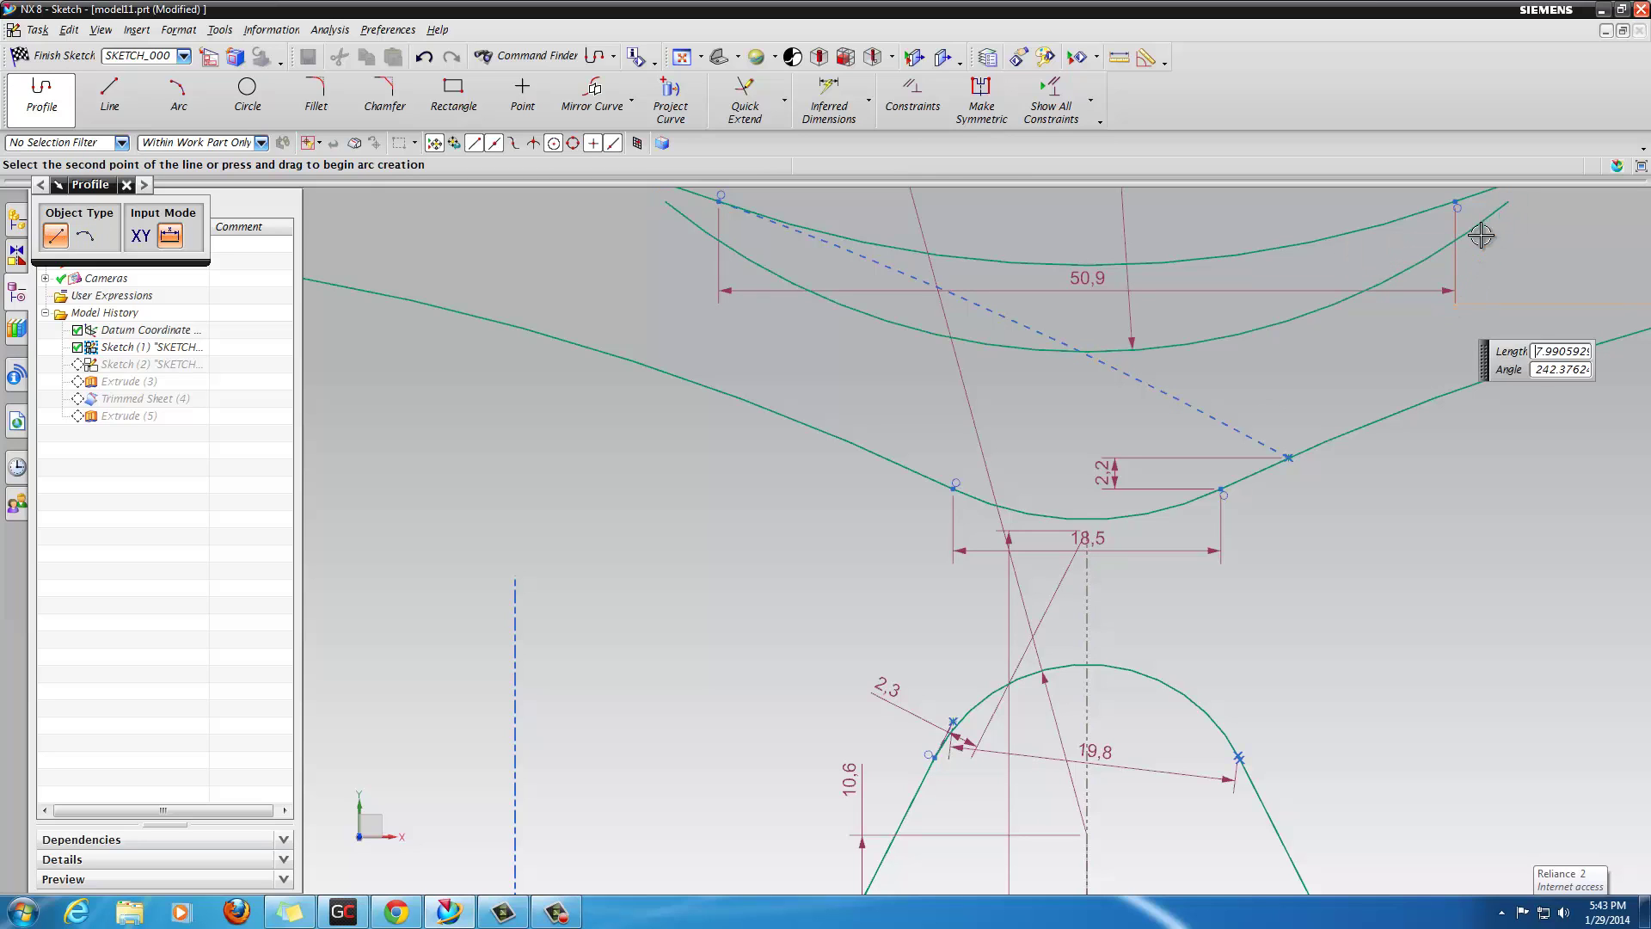
Step: Draw a V of two lines, each about 34.6 mm long, from the arc's ends to a point on the vertical centerline
click(1089, 471)
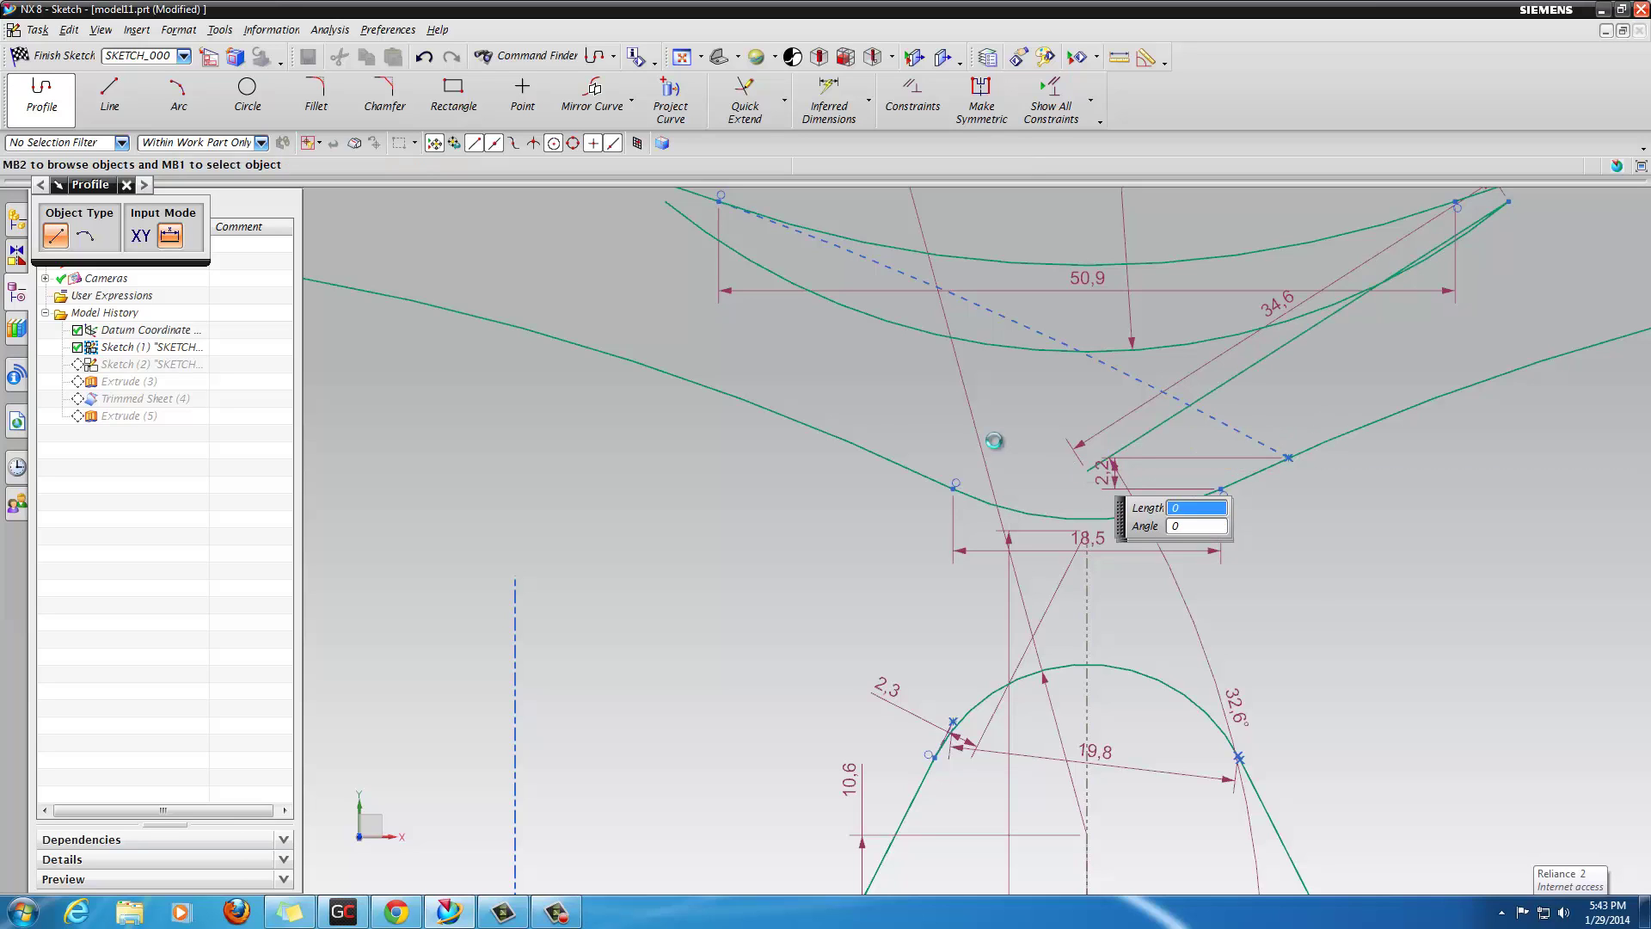
click(1089, 471)
click(1221, 477)
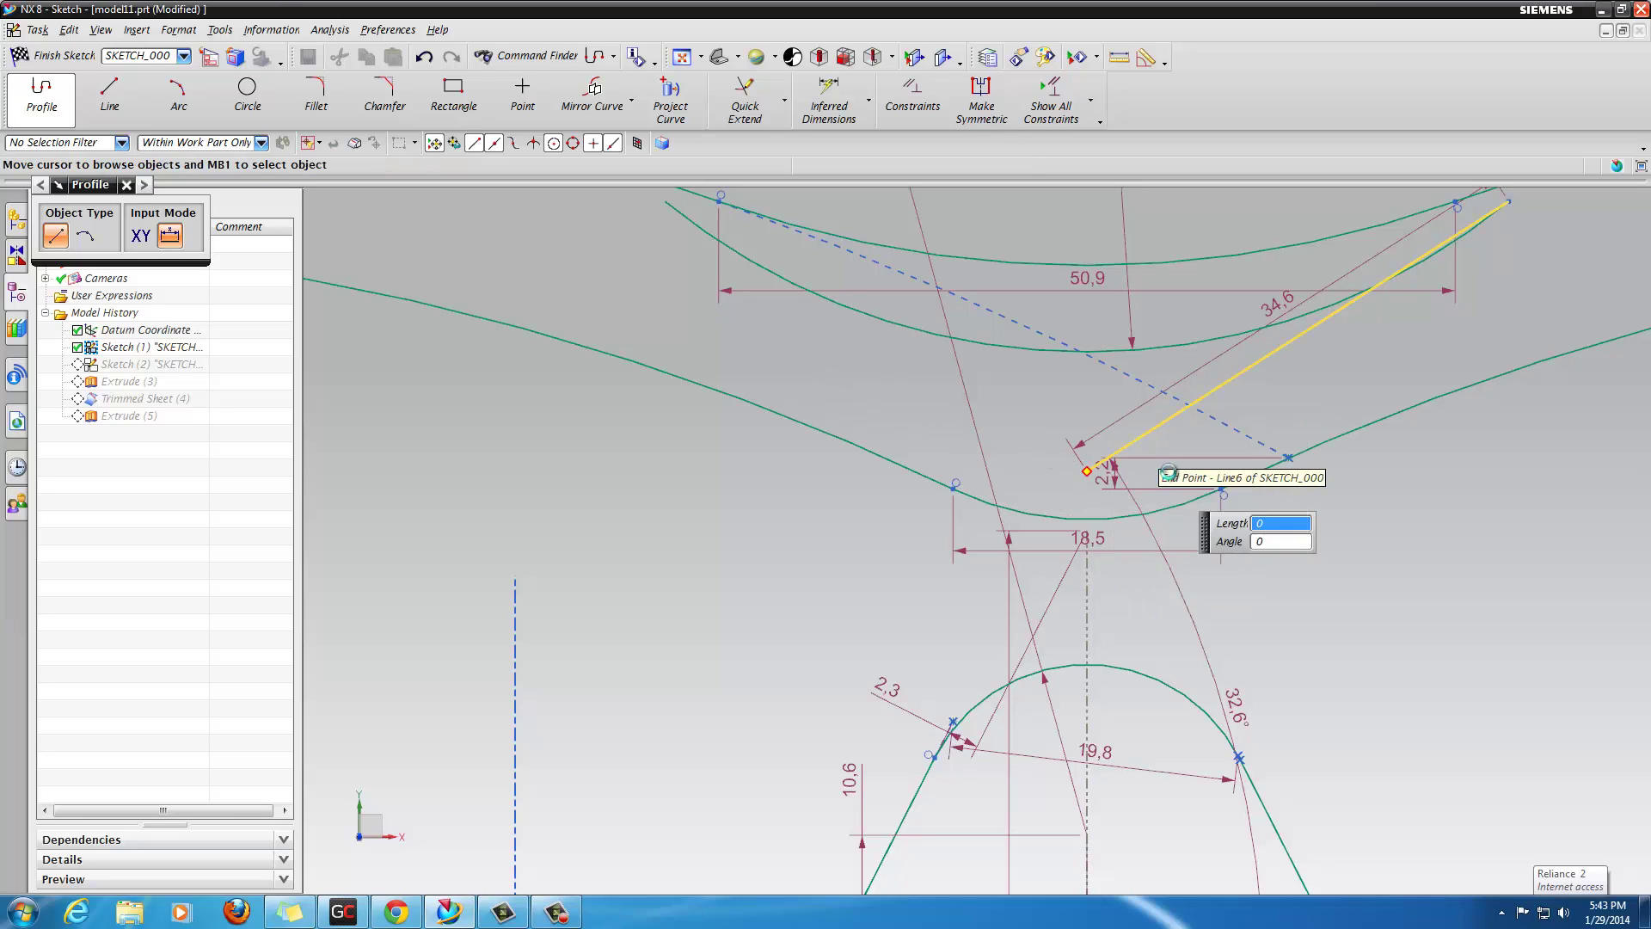
click(663, 205)
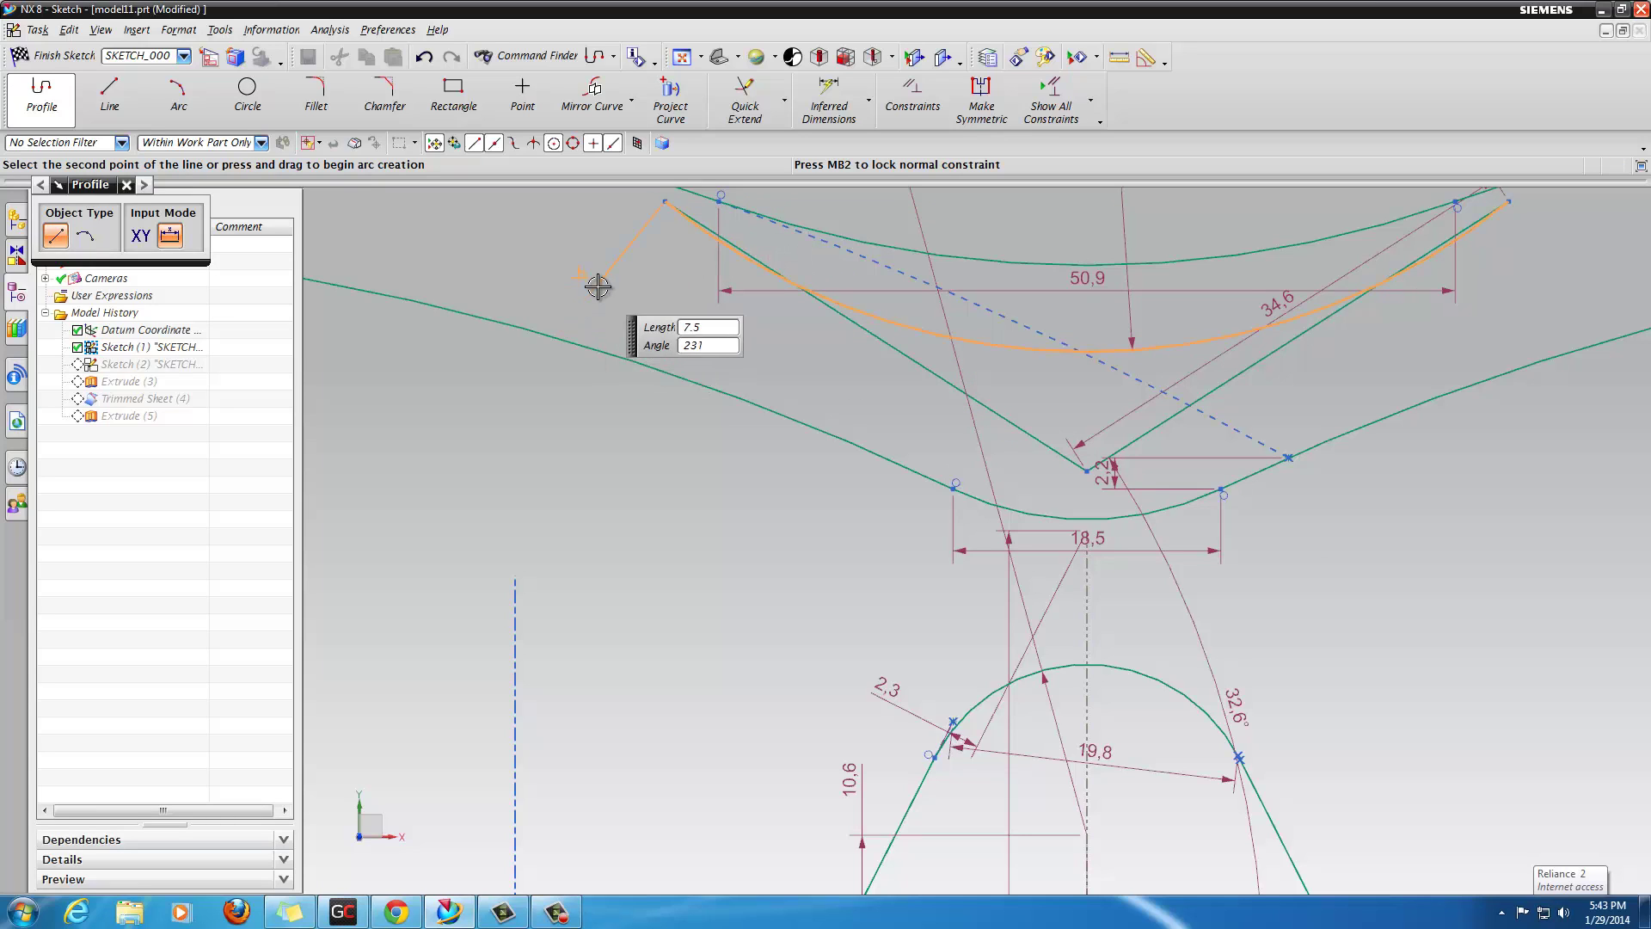
text(5)
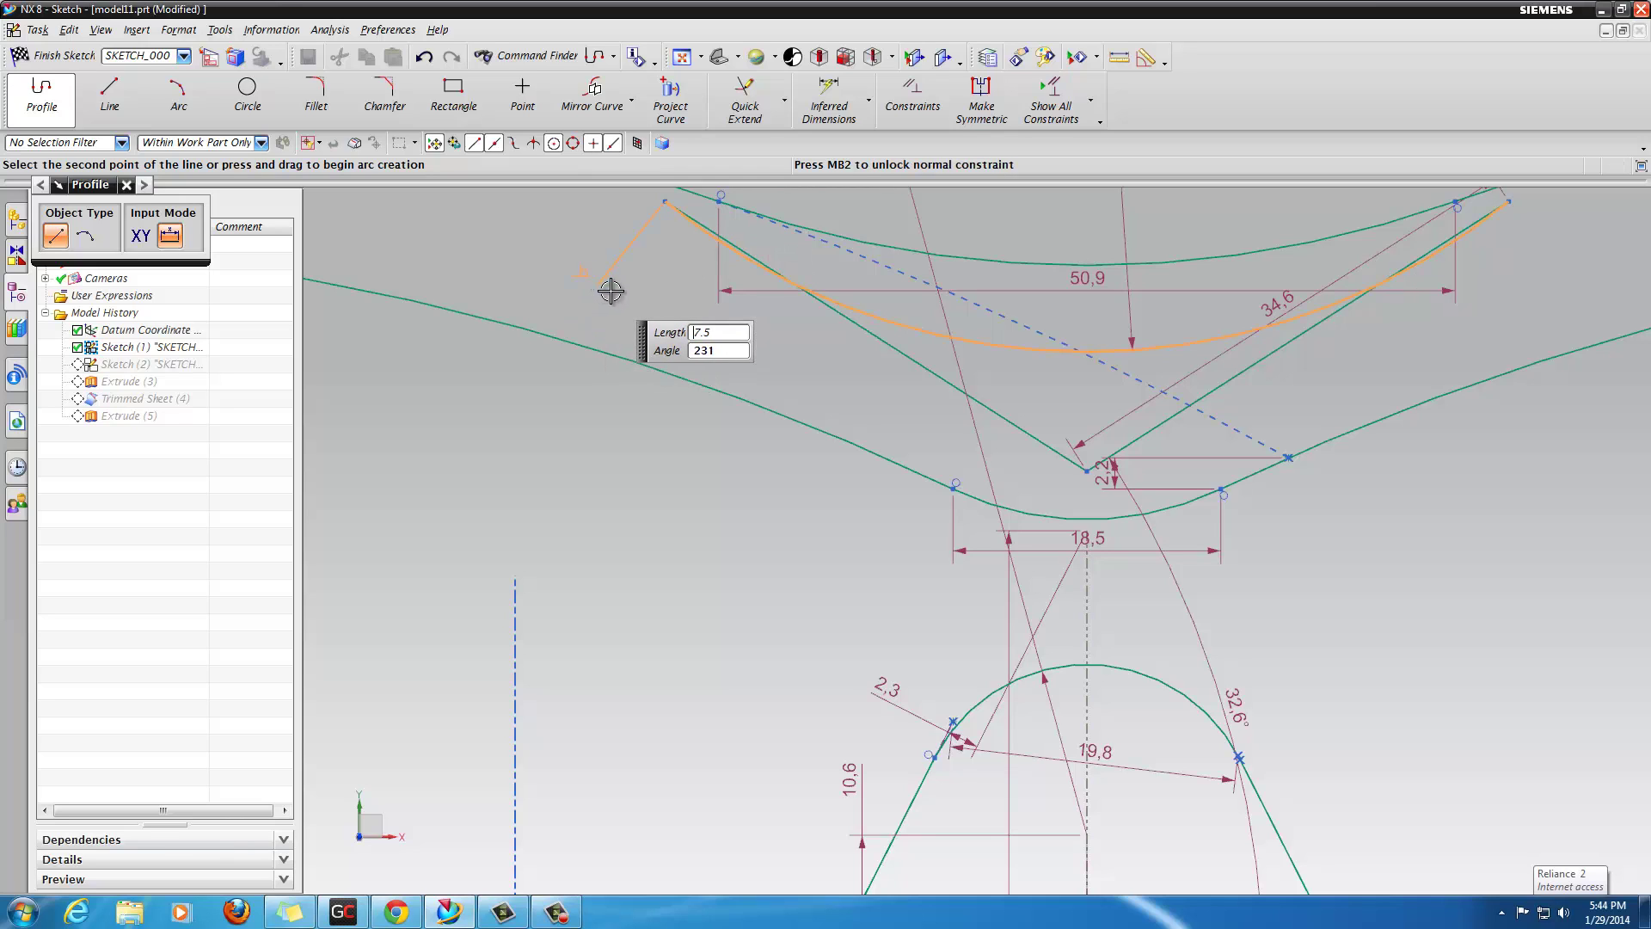
key(Return)
middle_click(711, 317)
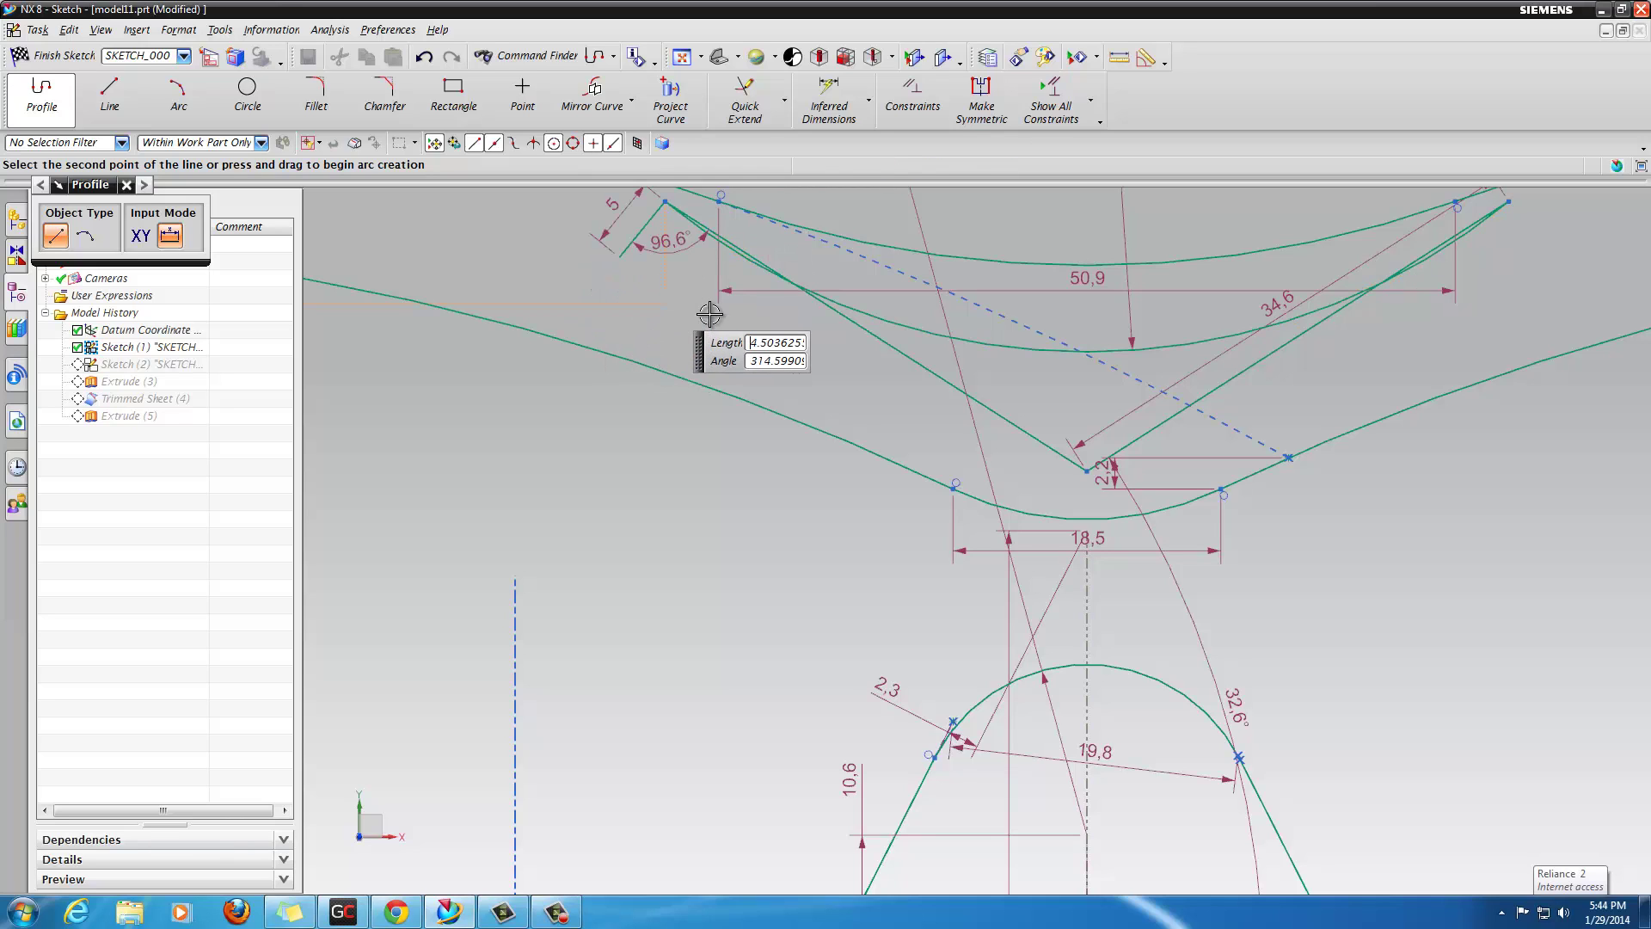
middle_click(658, 243)
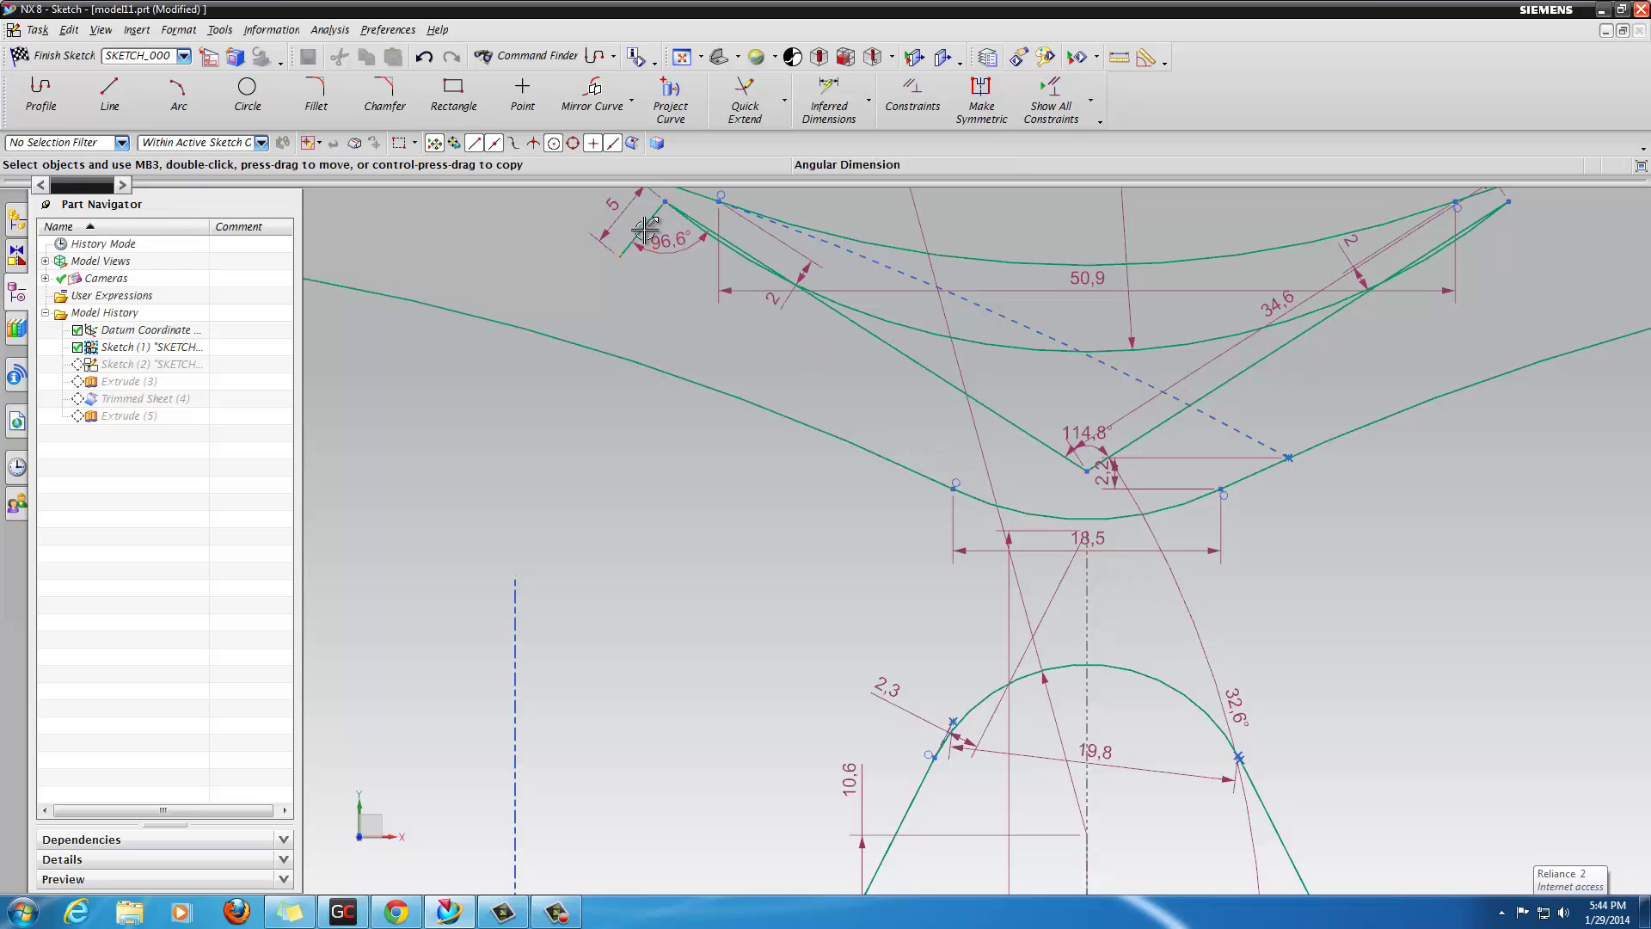
key(Delete)
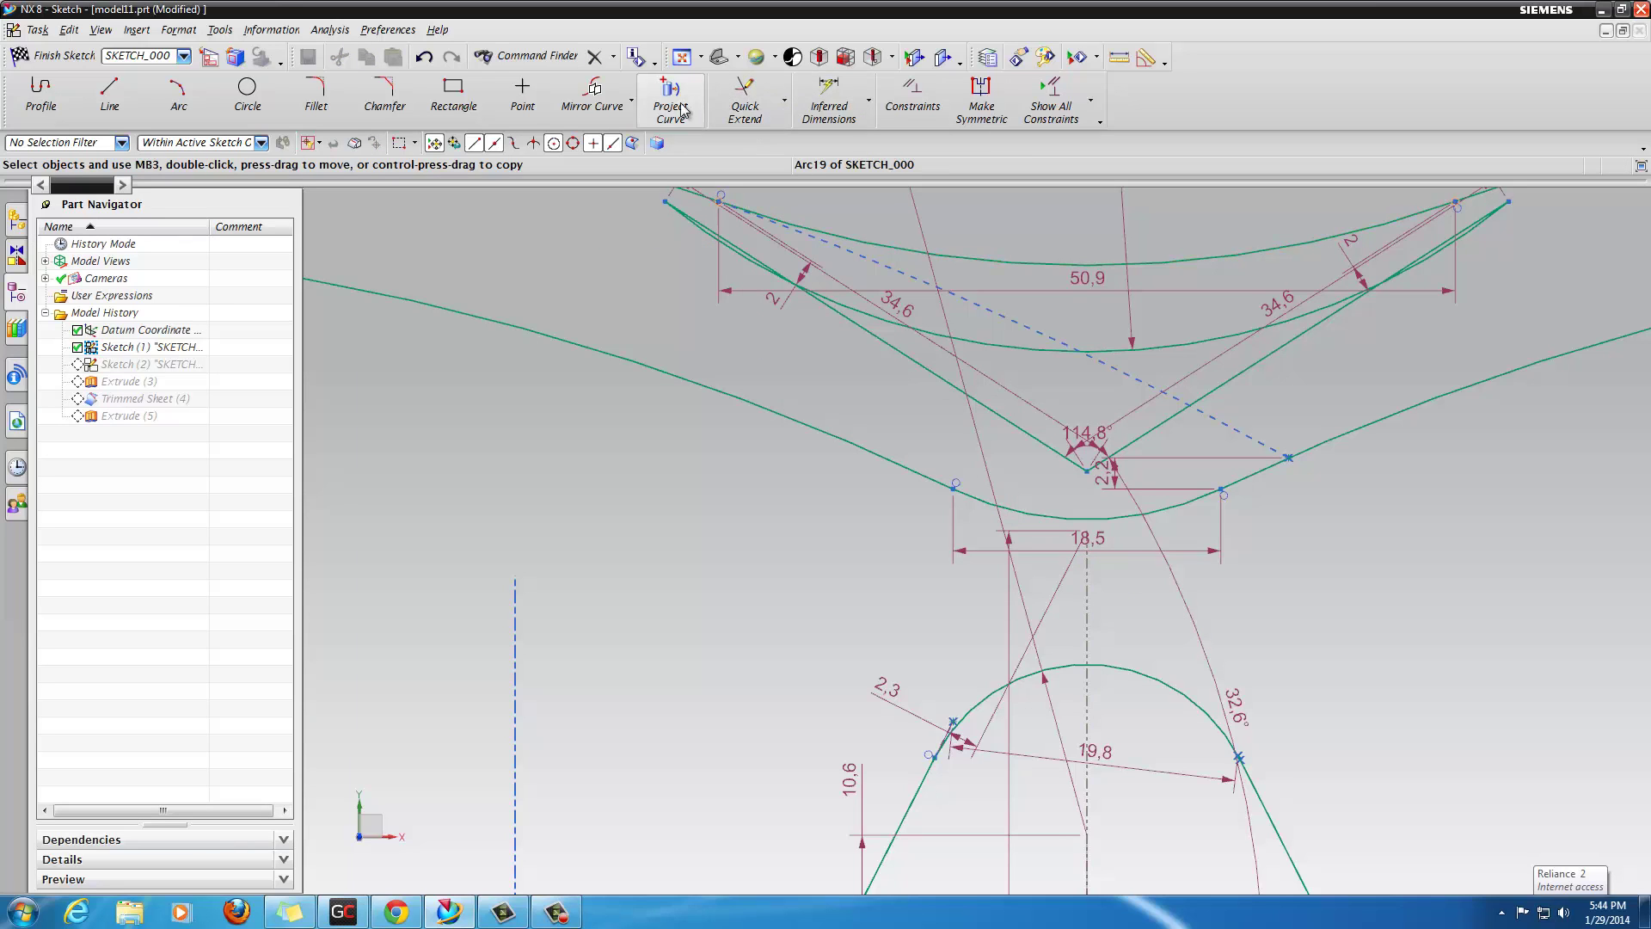
Step: Trim away the overlapping ends of the 46.1 mm arc and the V lines beyond their two crossings
click(785, 99)
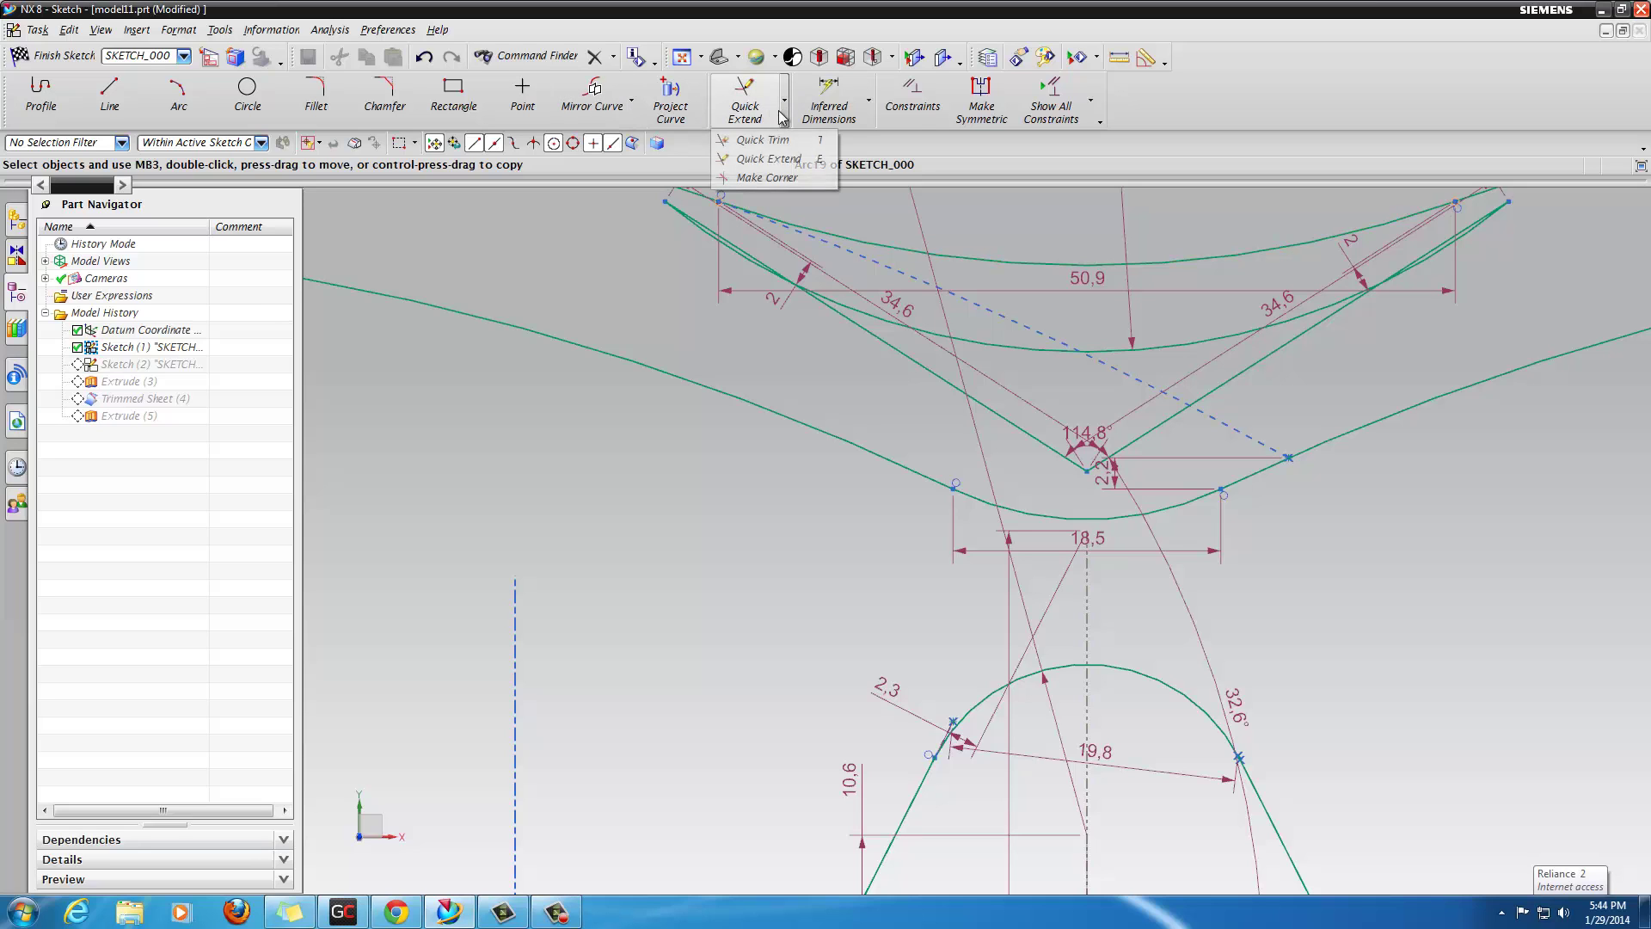
click(746, 141)
scroll(807, 273, up, 5)
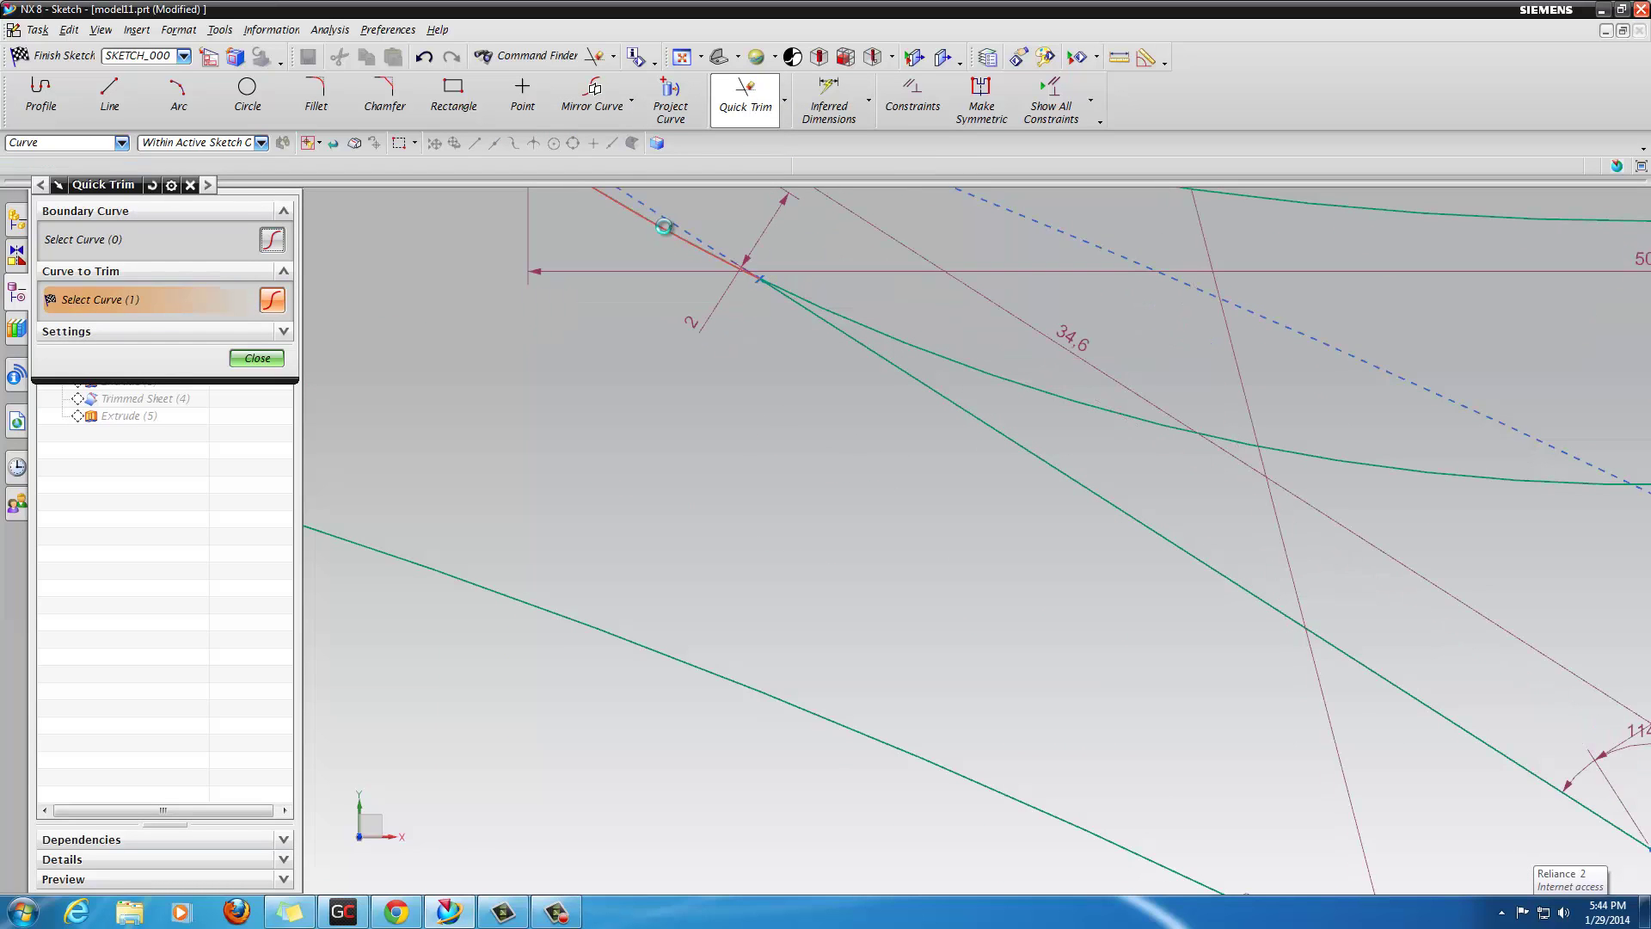
scroll(578, 388, down, 5)
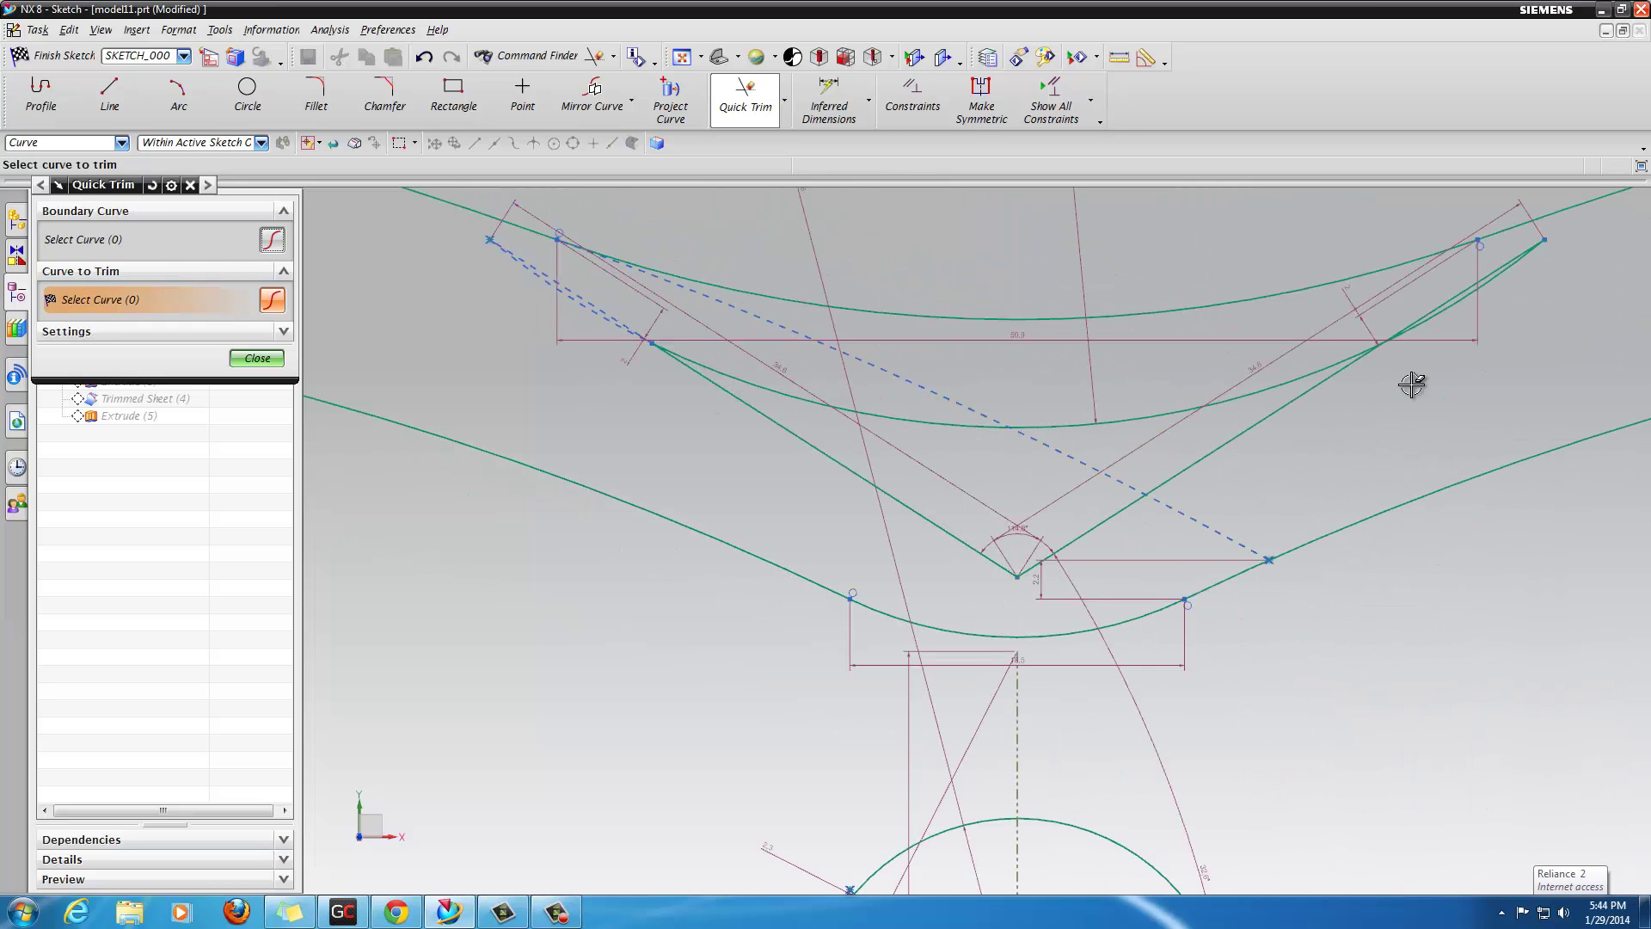
scroll(1435, 325, up, 4)
click(1447, 284)
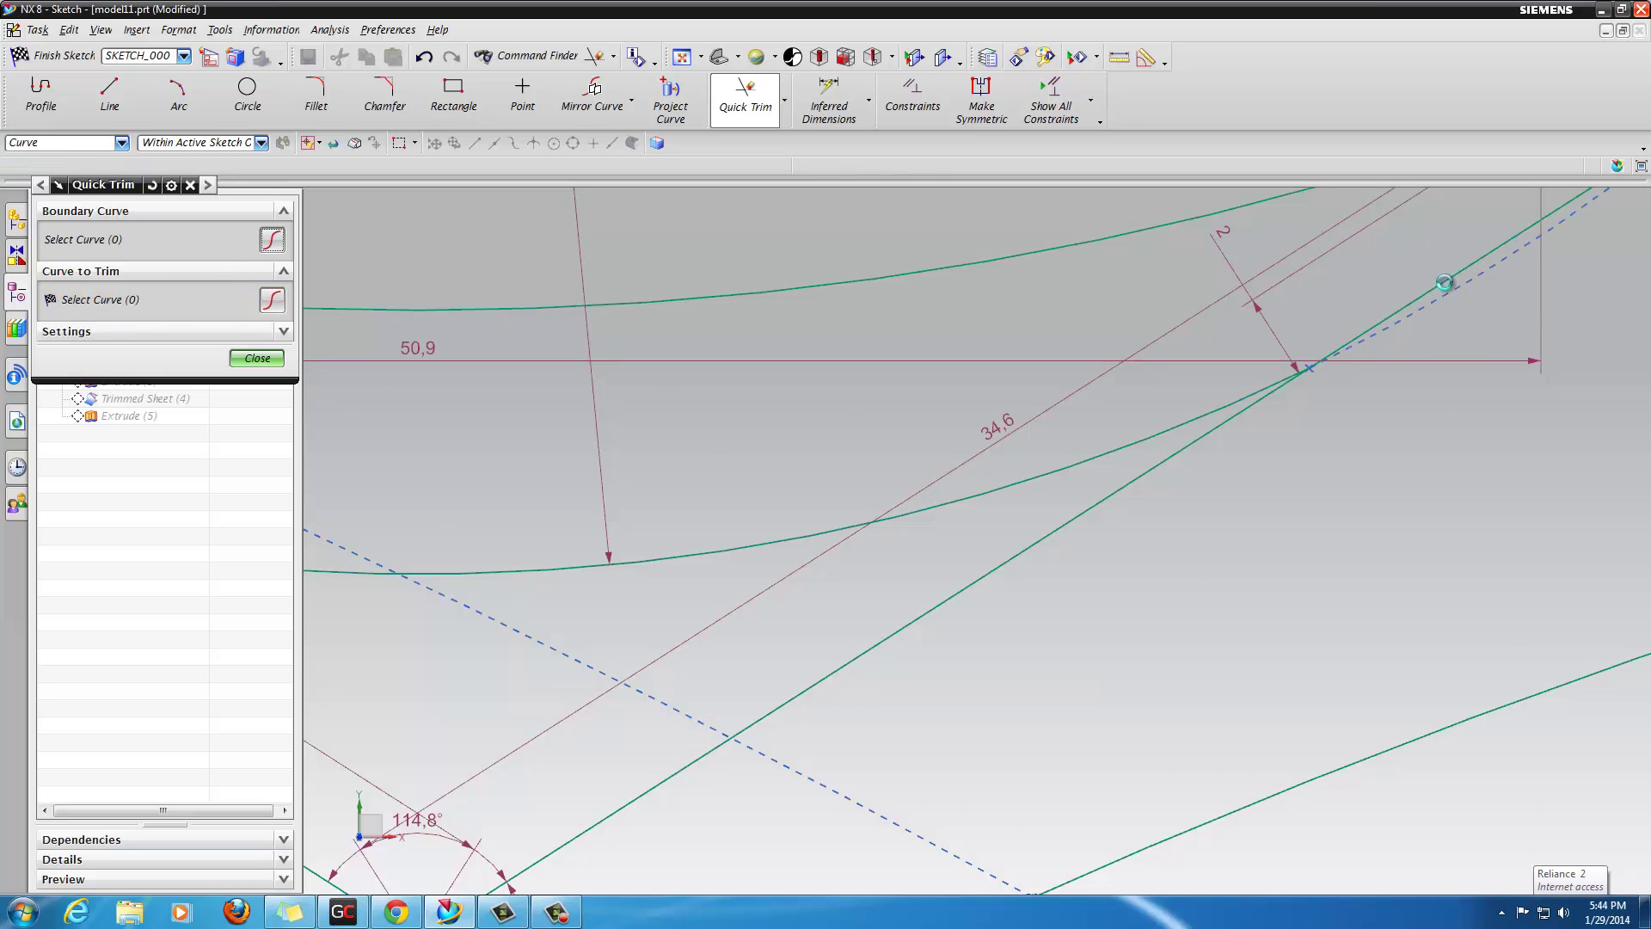
scroll(1457, 324, down, 4)
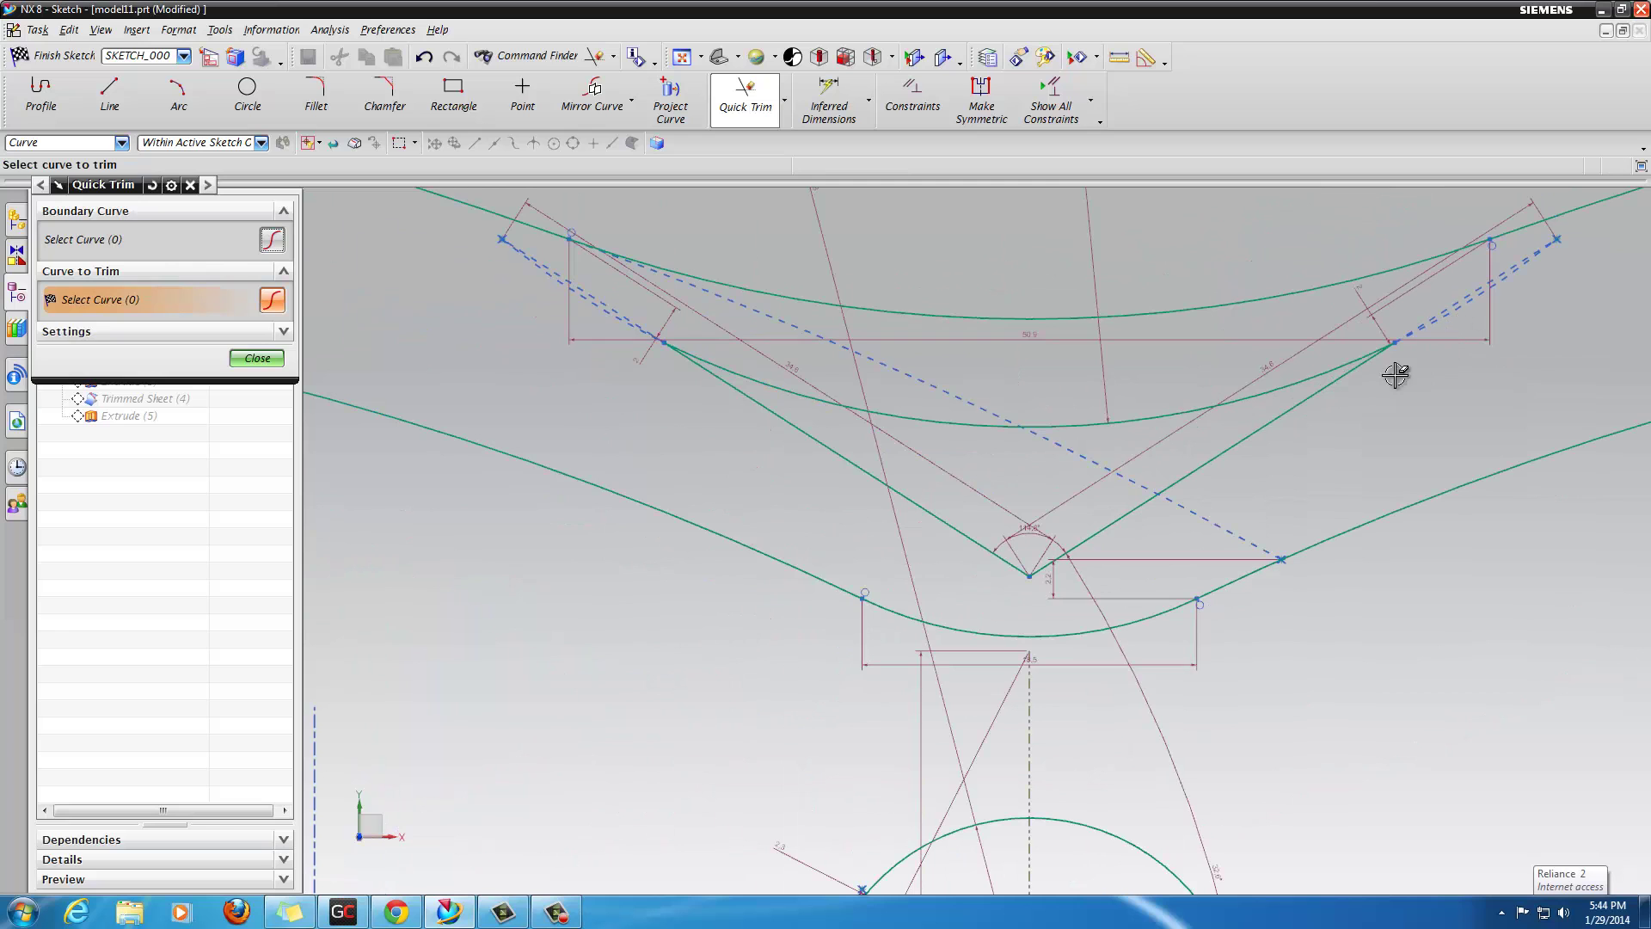
Step: Trim away the lower lens outline: the outer sides, bottom curves, corner arcs and slanted nose lines
scroll(1413, 370, down, 8)
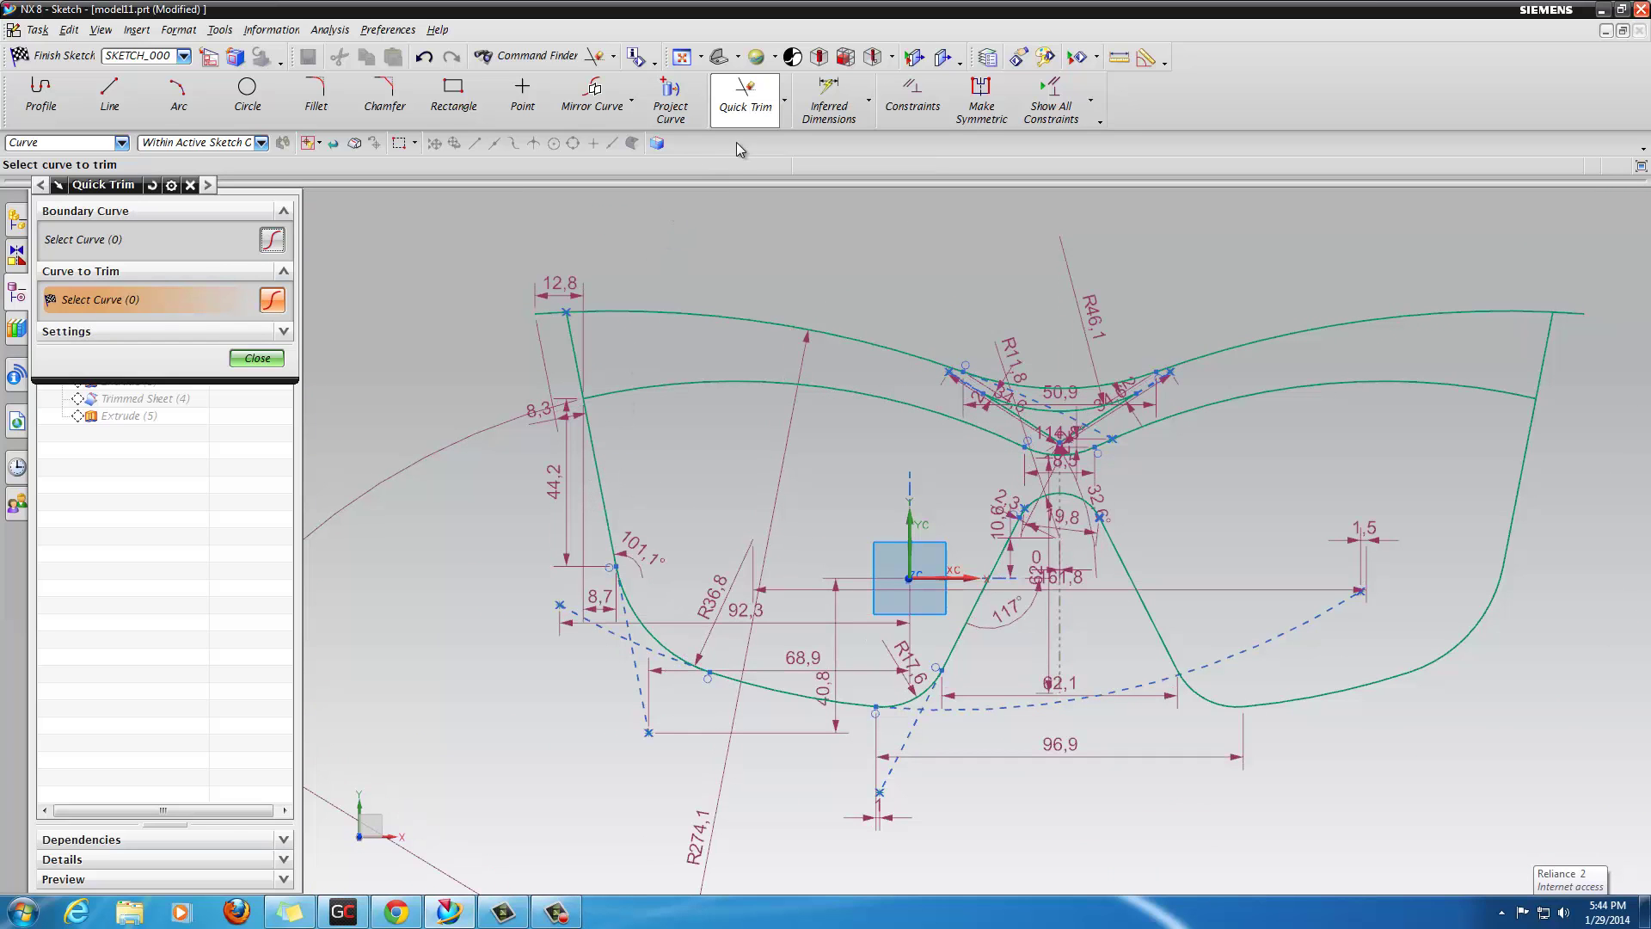
click(593, 457)
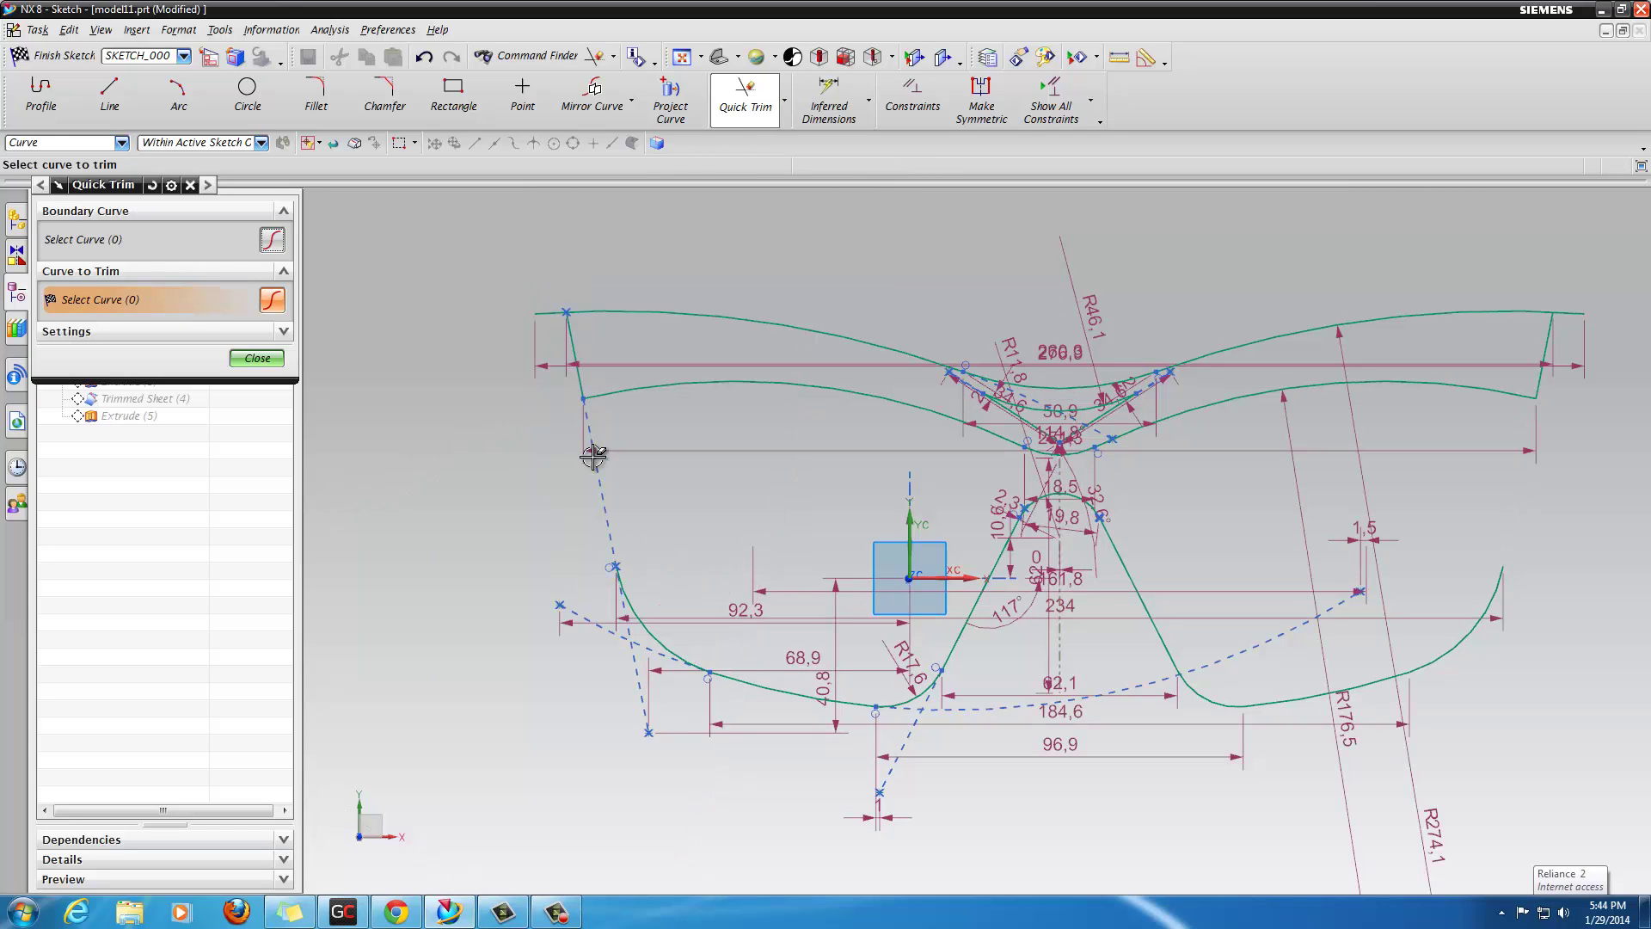
click(801, 691)
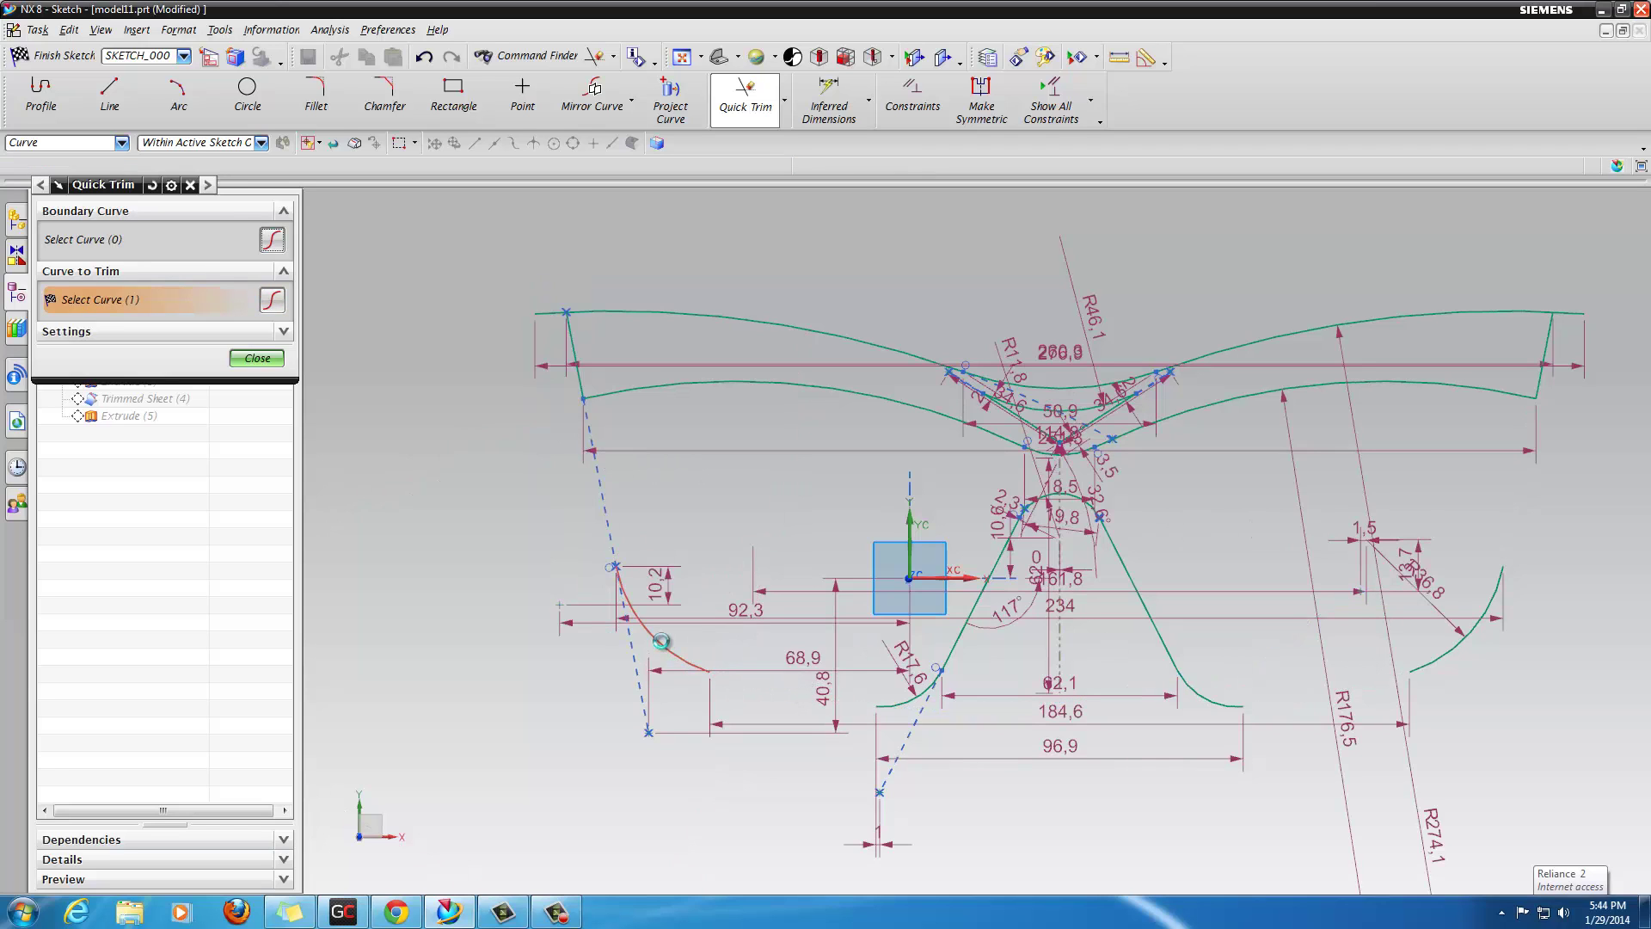
click(912, 699)
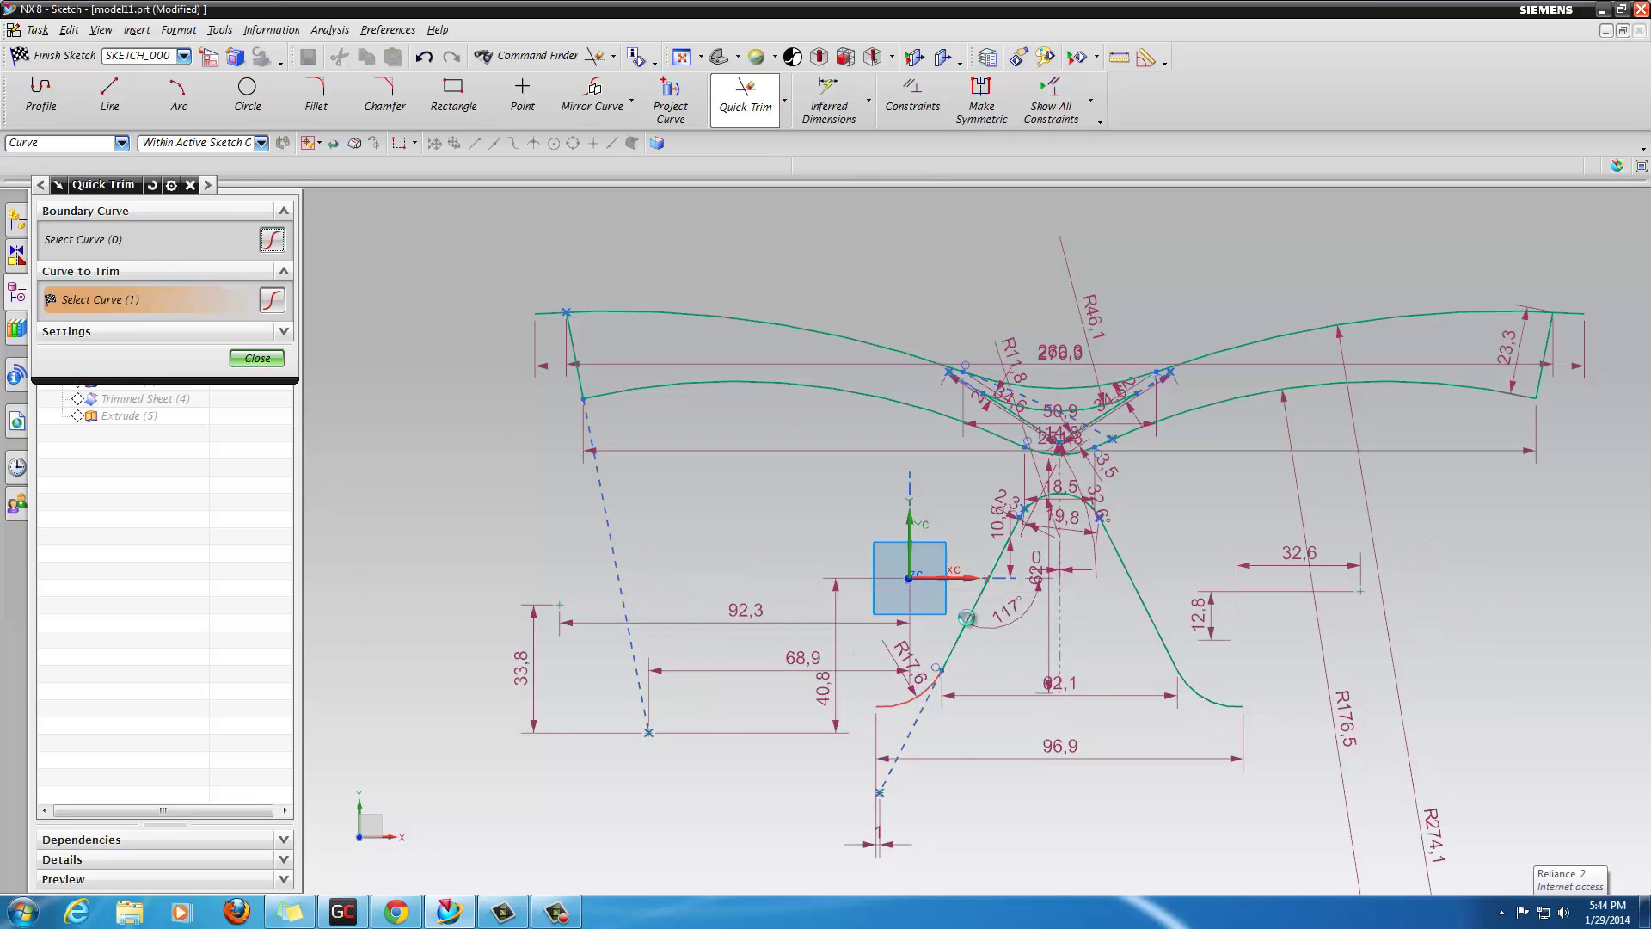
click(980, 597)
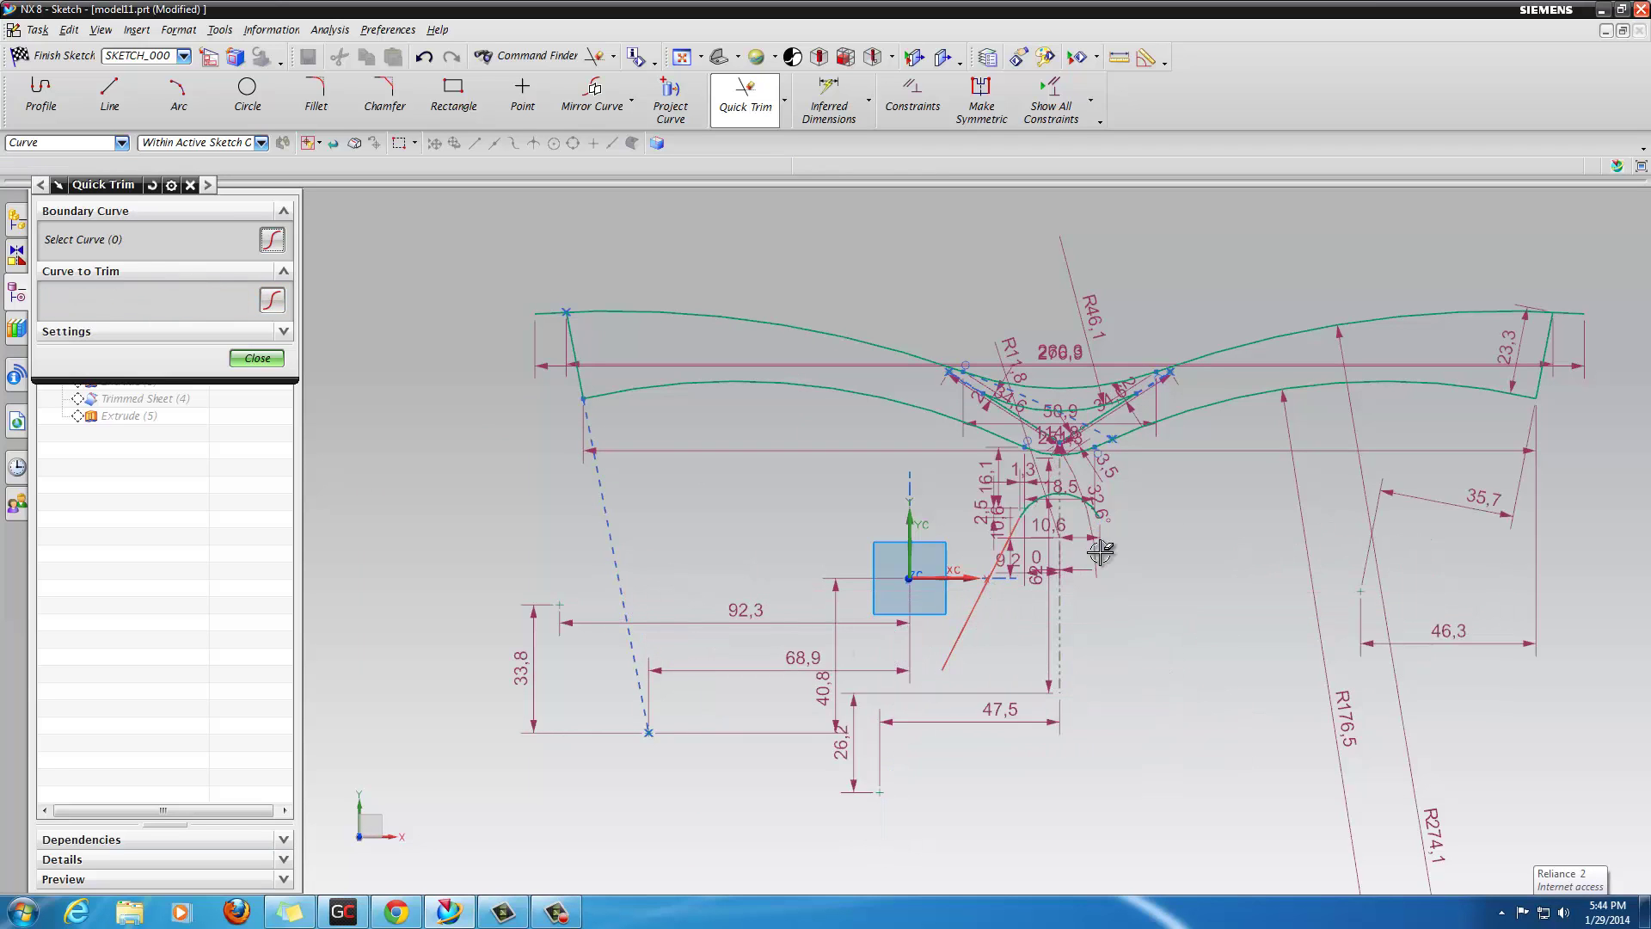
Step: Trim the arc over the nose opening back to the centerline and try to remove its remaining half
click(1053, 503)
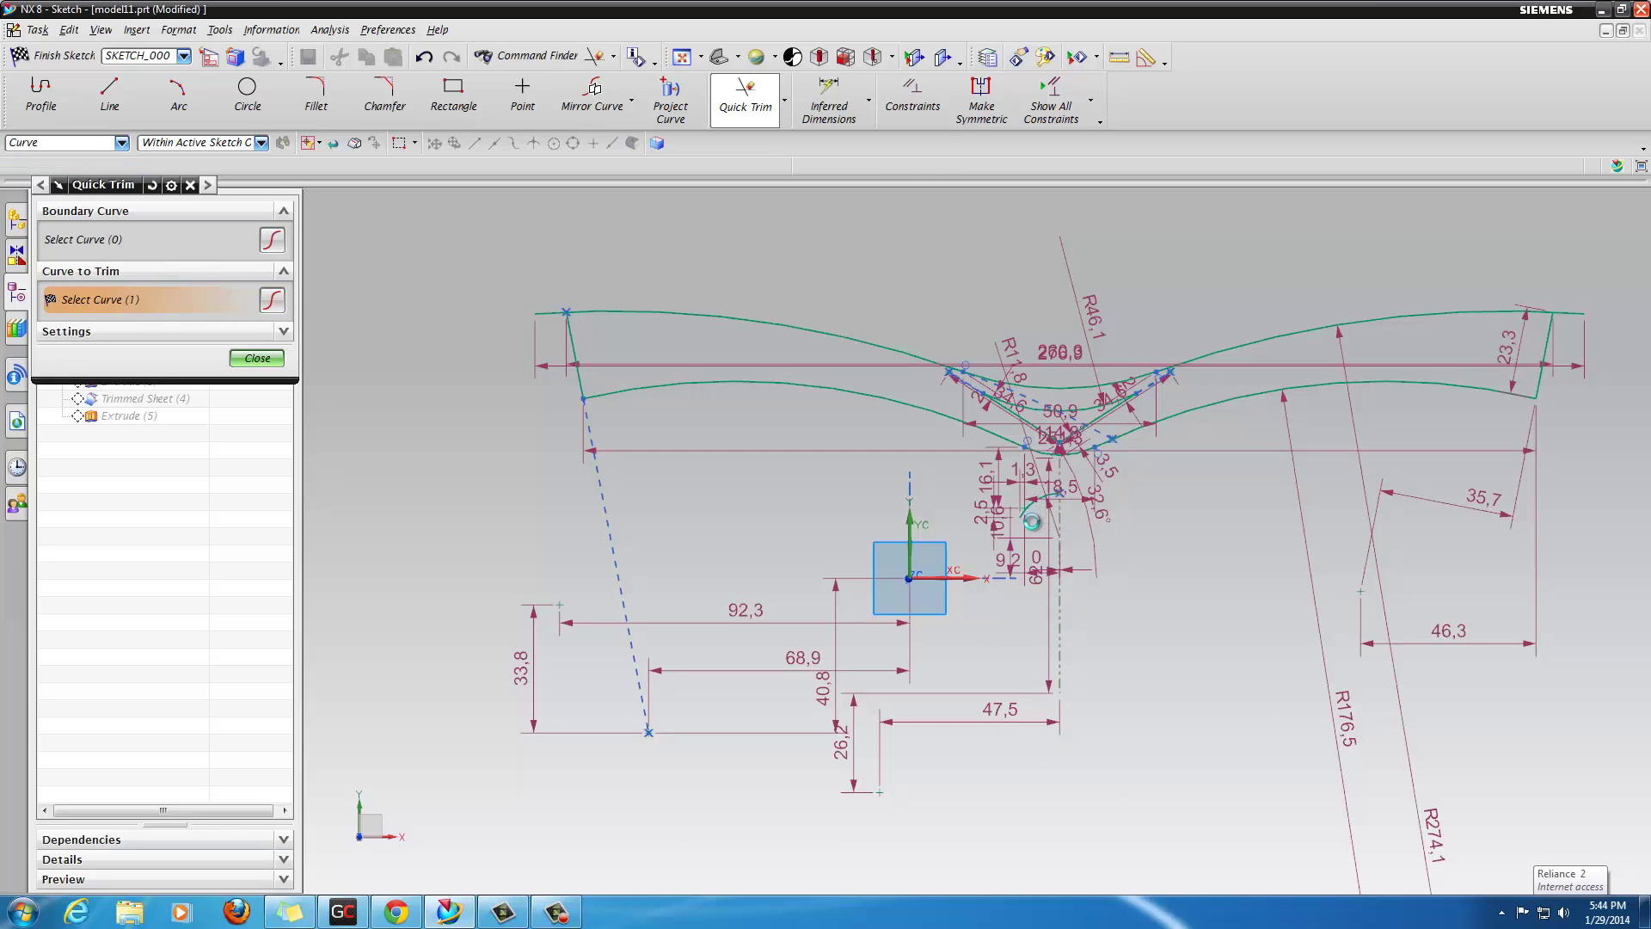
click(824, 475)
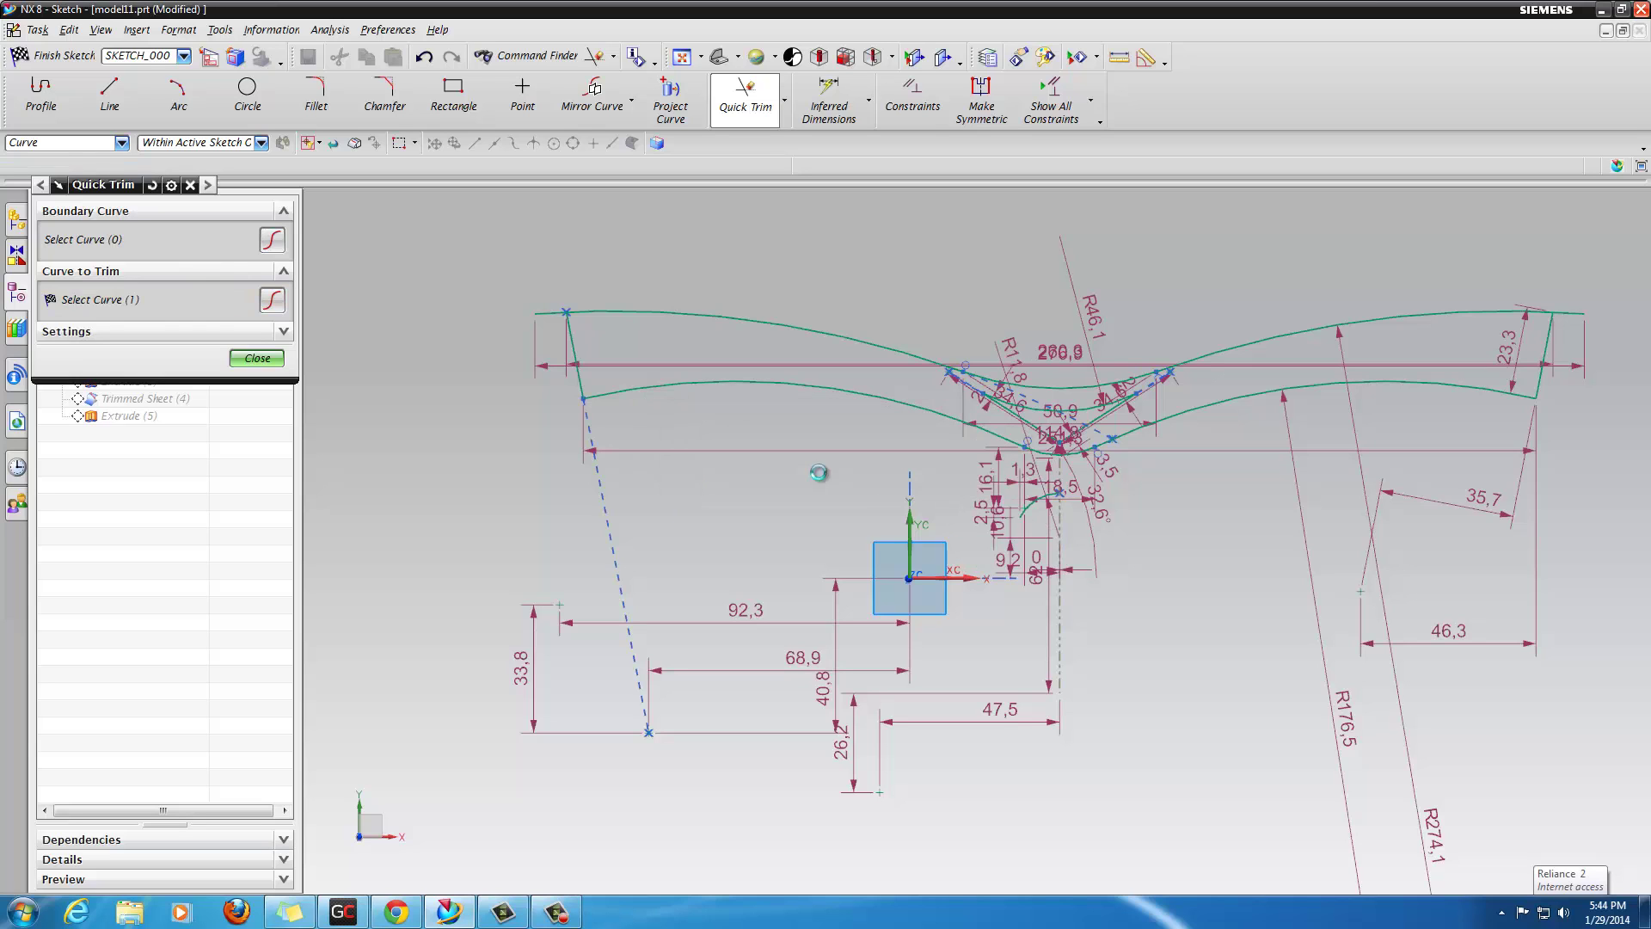
scroll(1018, 504, up, 5)
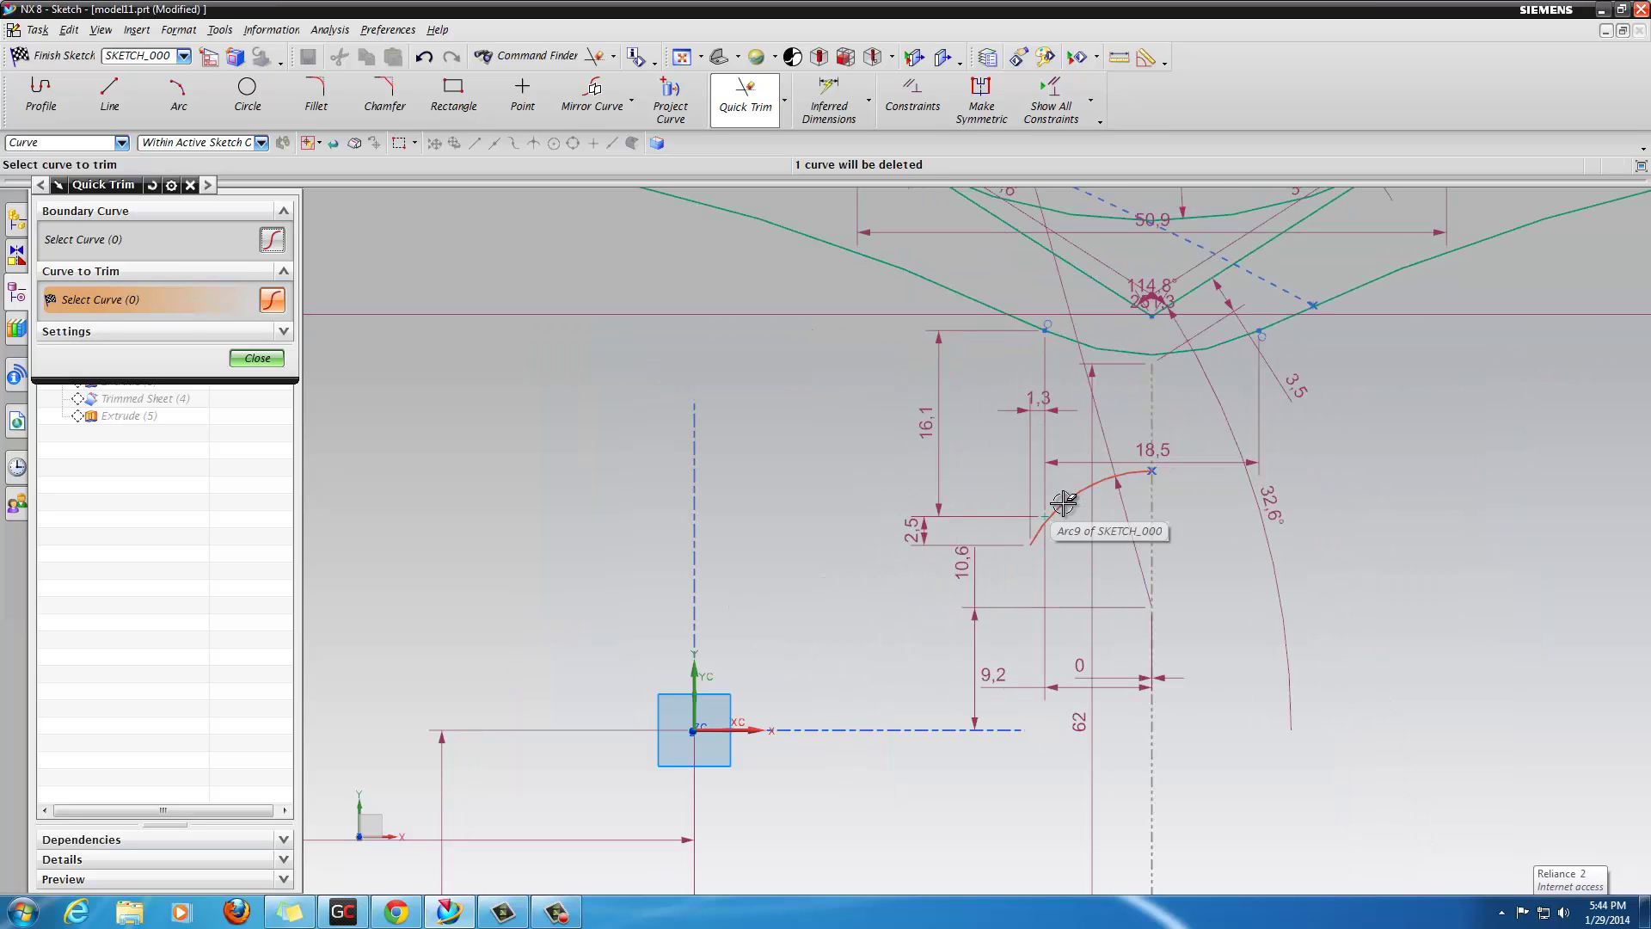
click(1064, 502)
click(823, 475)
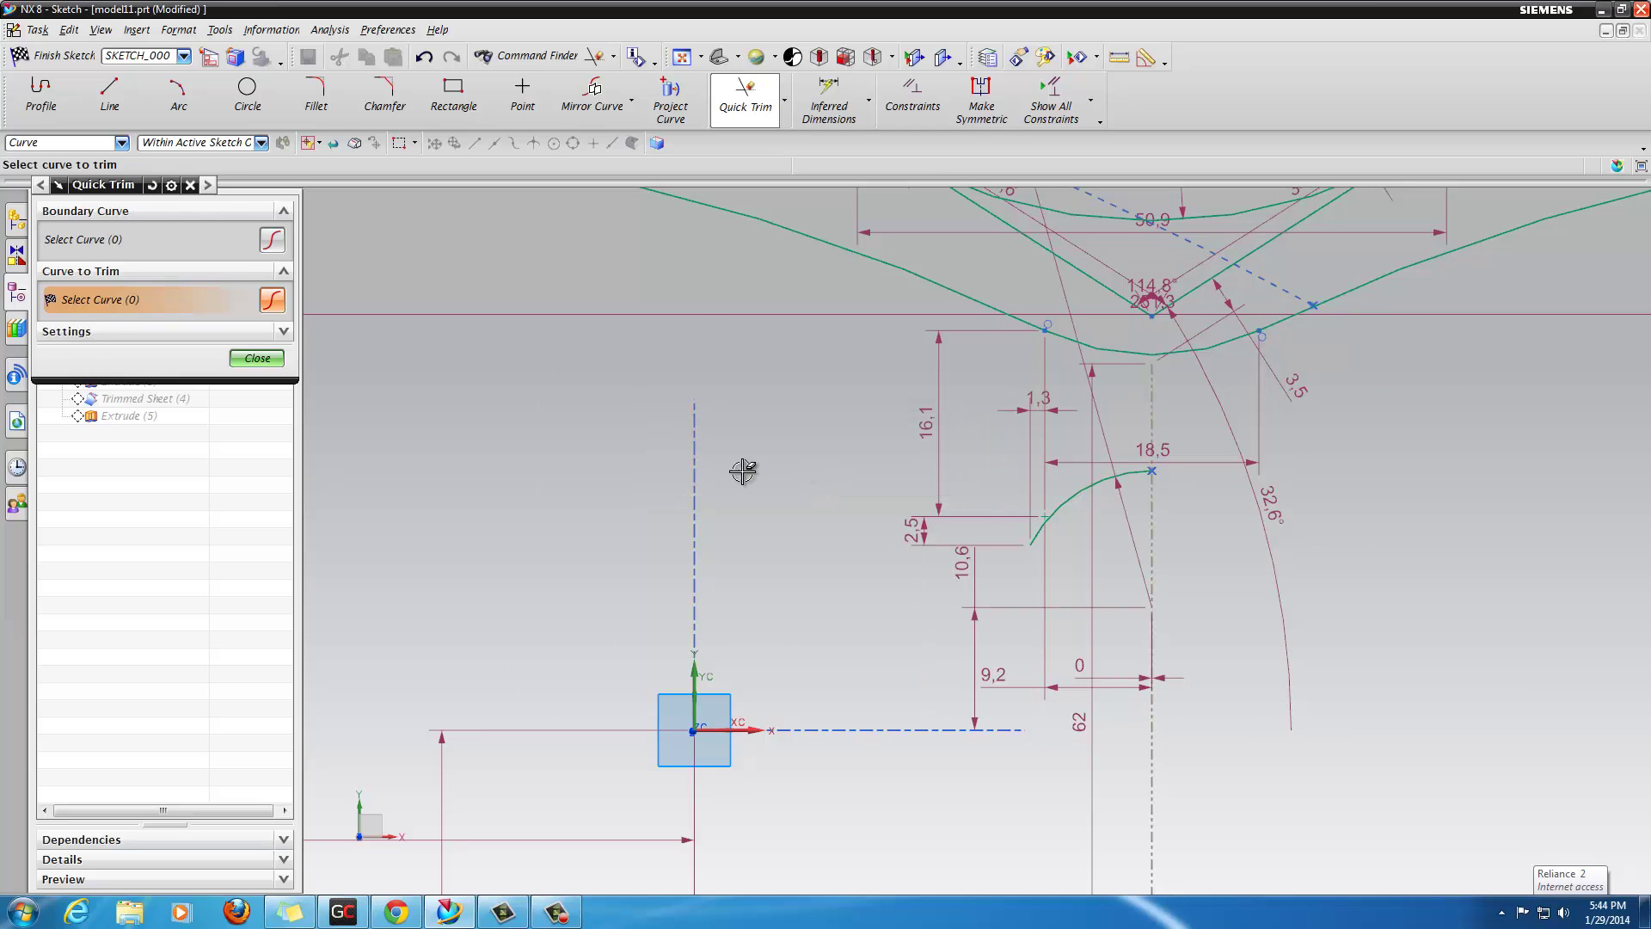
click(262, 359)
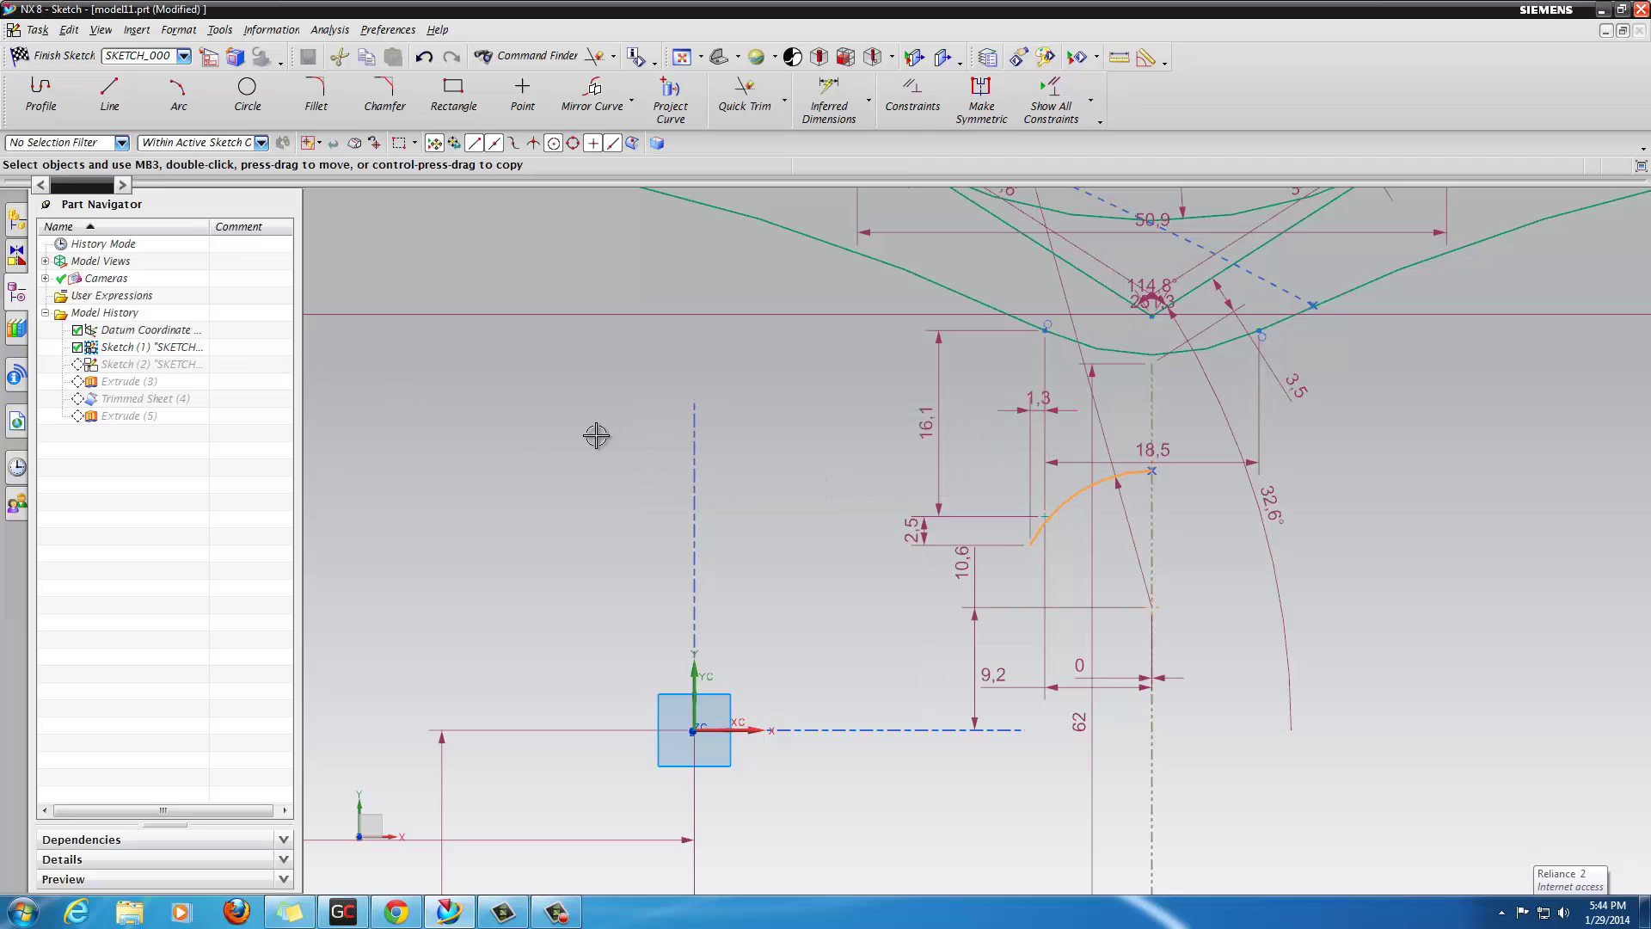
Step: Delete the remaining half of the arc over the nose opening
key(Delete)
scroll(746, 503, up, 2)
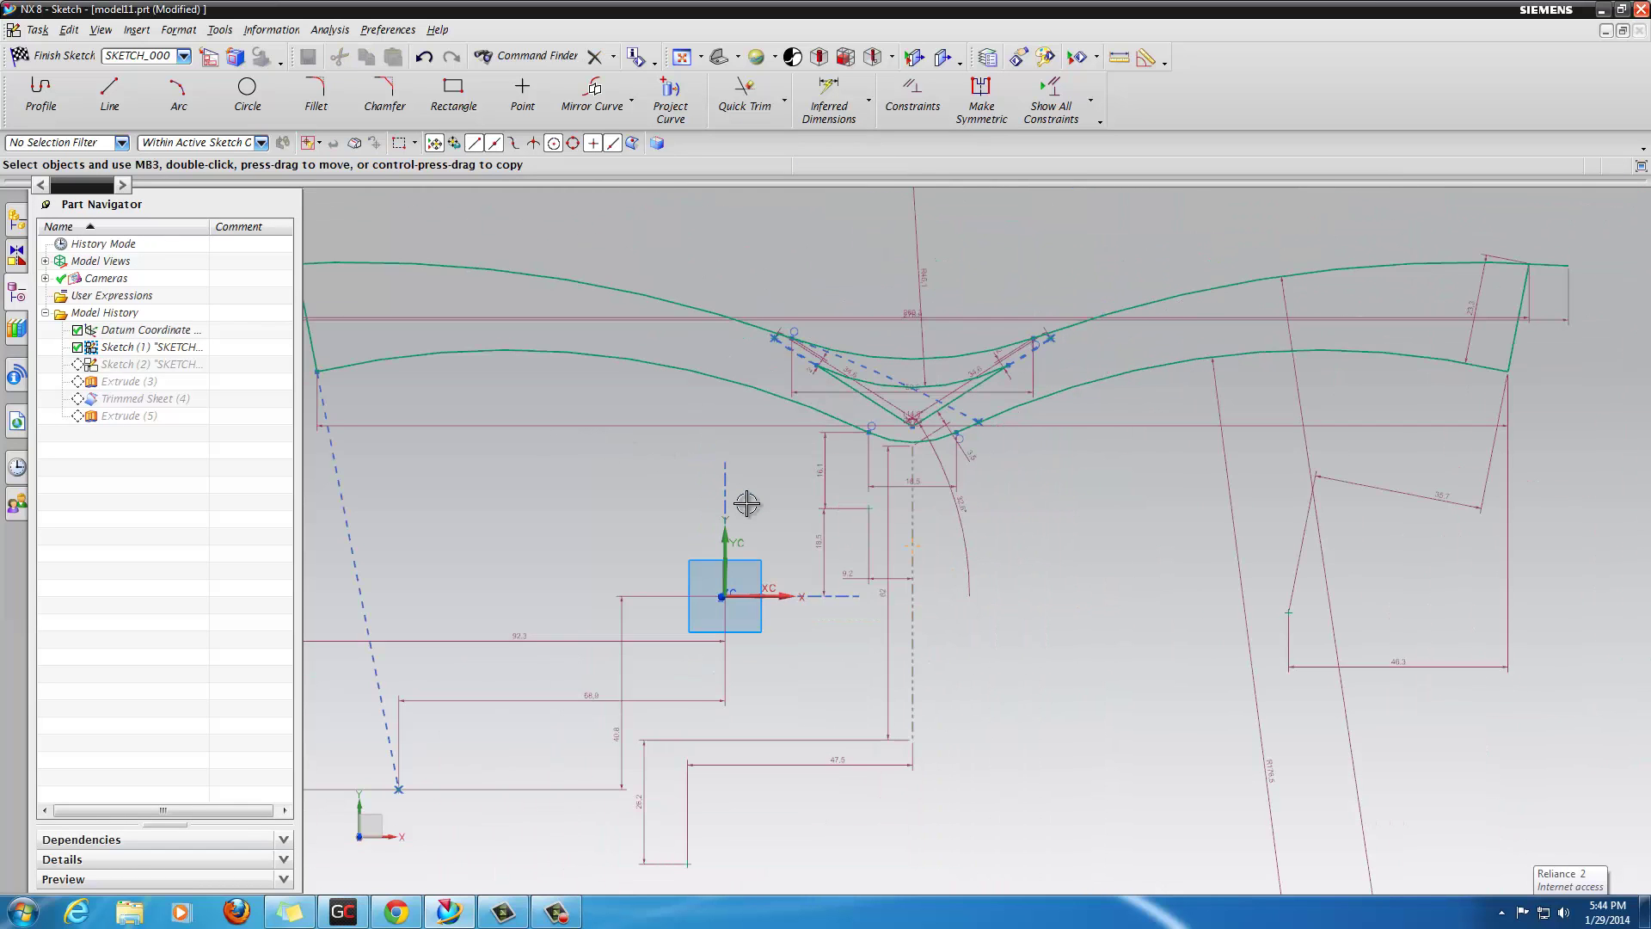
scroll(896, 368, down, 4)
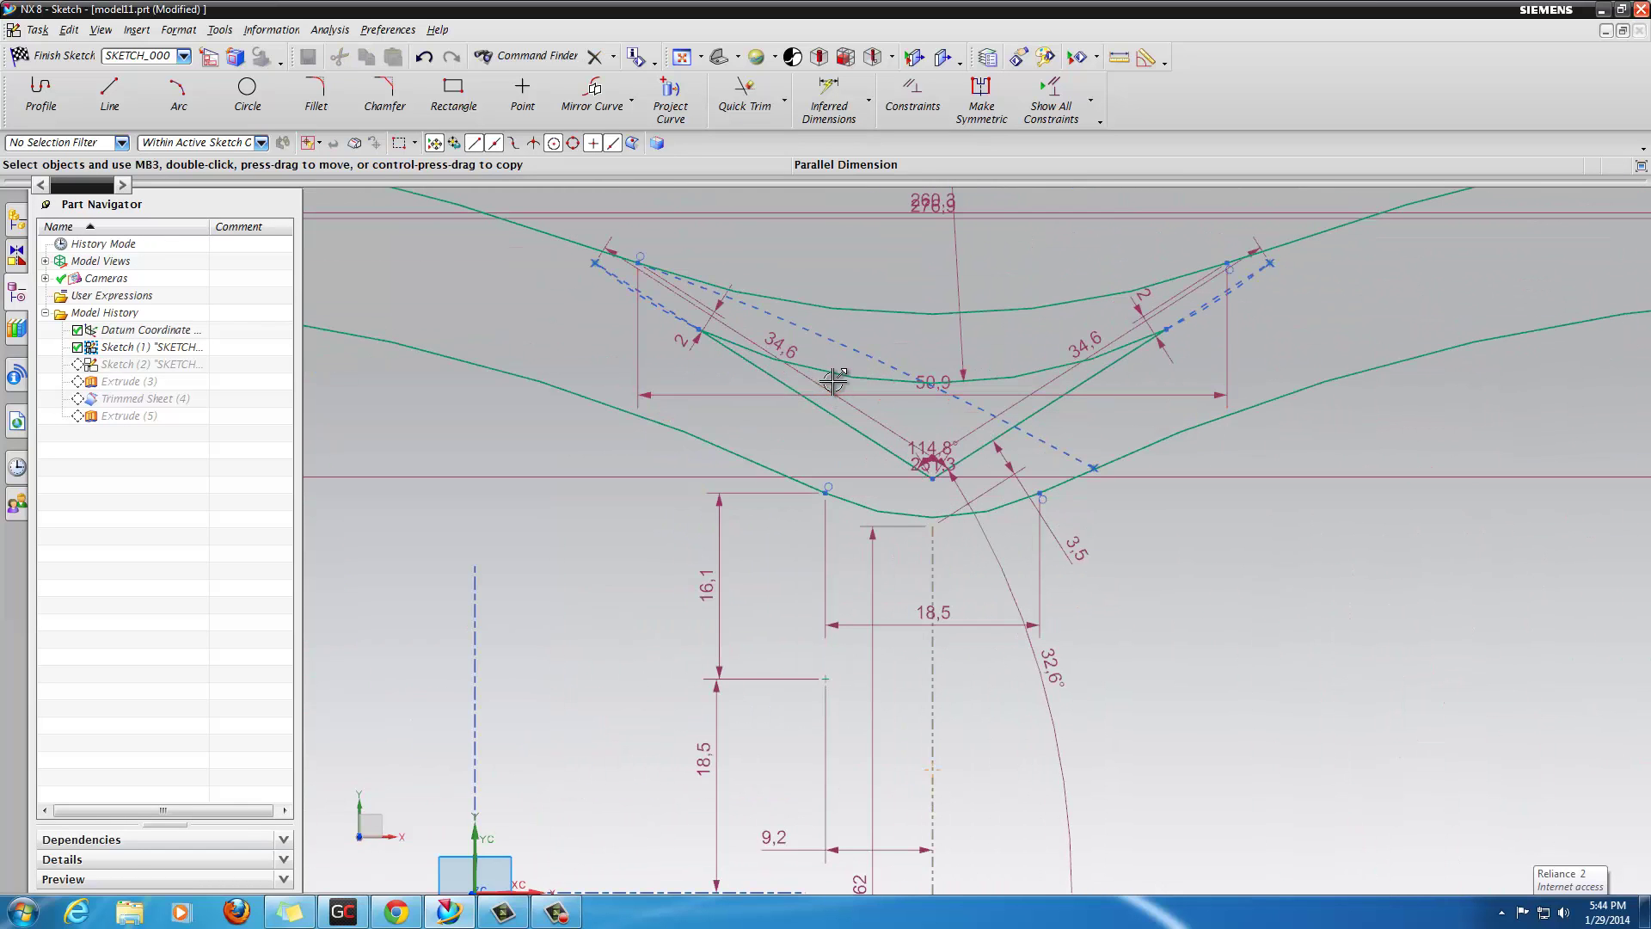
scroll(860, 387, up, 3)
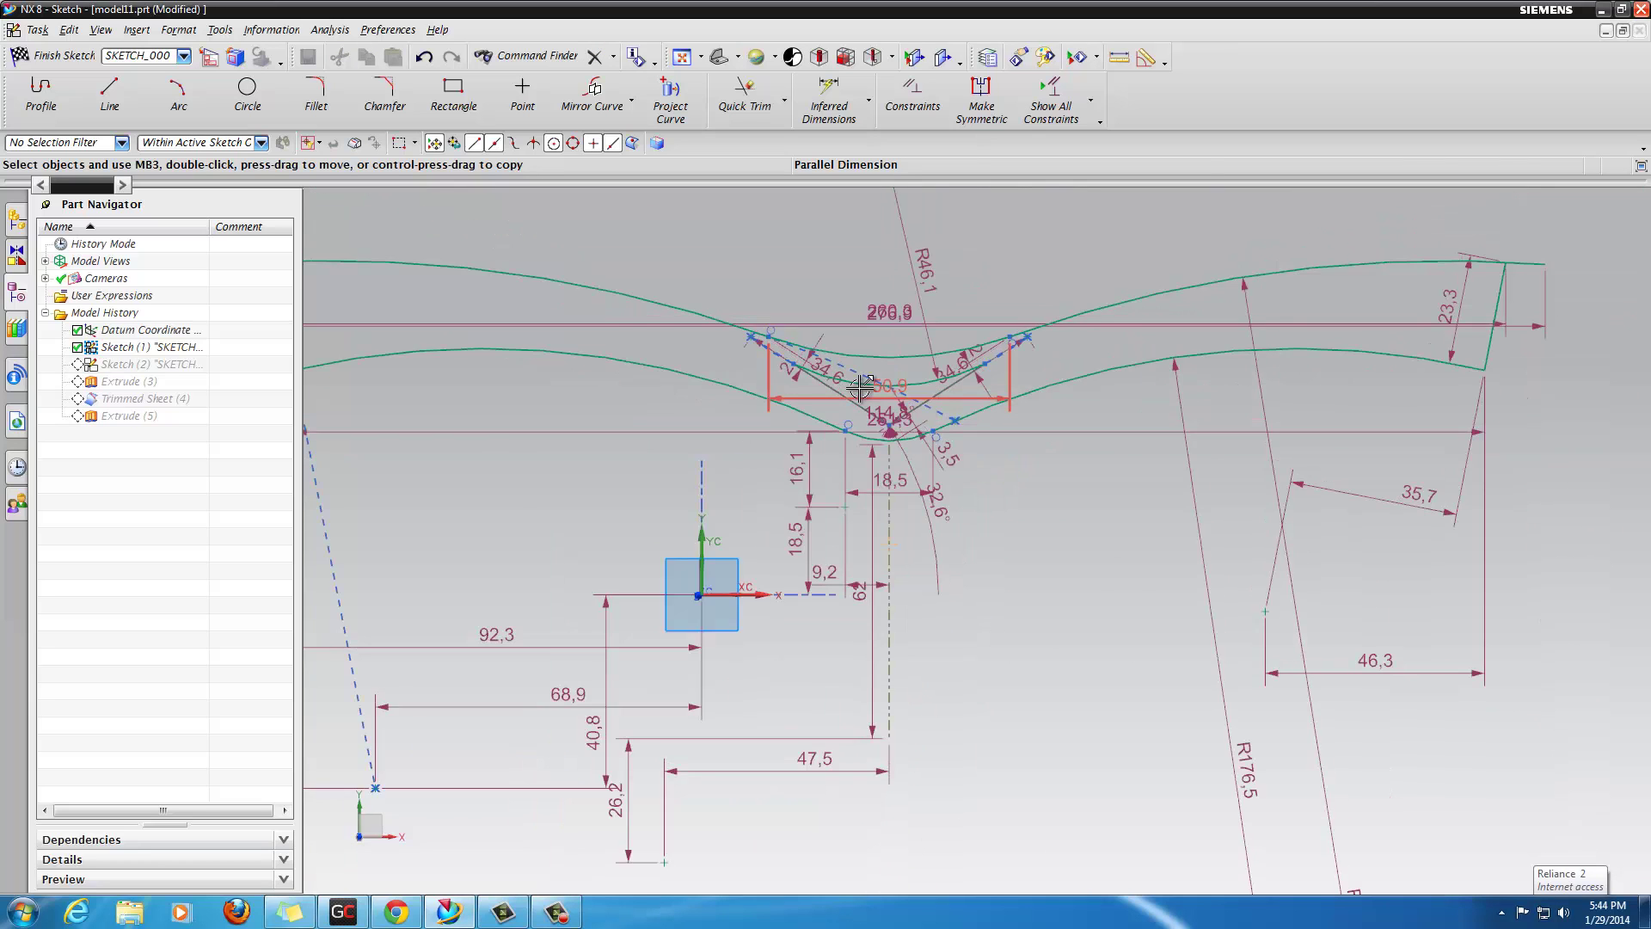
mouse_move(1352, 406)
middle_down()
mouse_move(1298, 457)
mouse_move(1321, 405)
middle_up()
scroll(1322, 405, up, 2)
click(1136, 407)
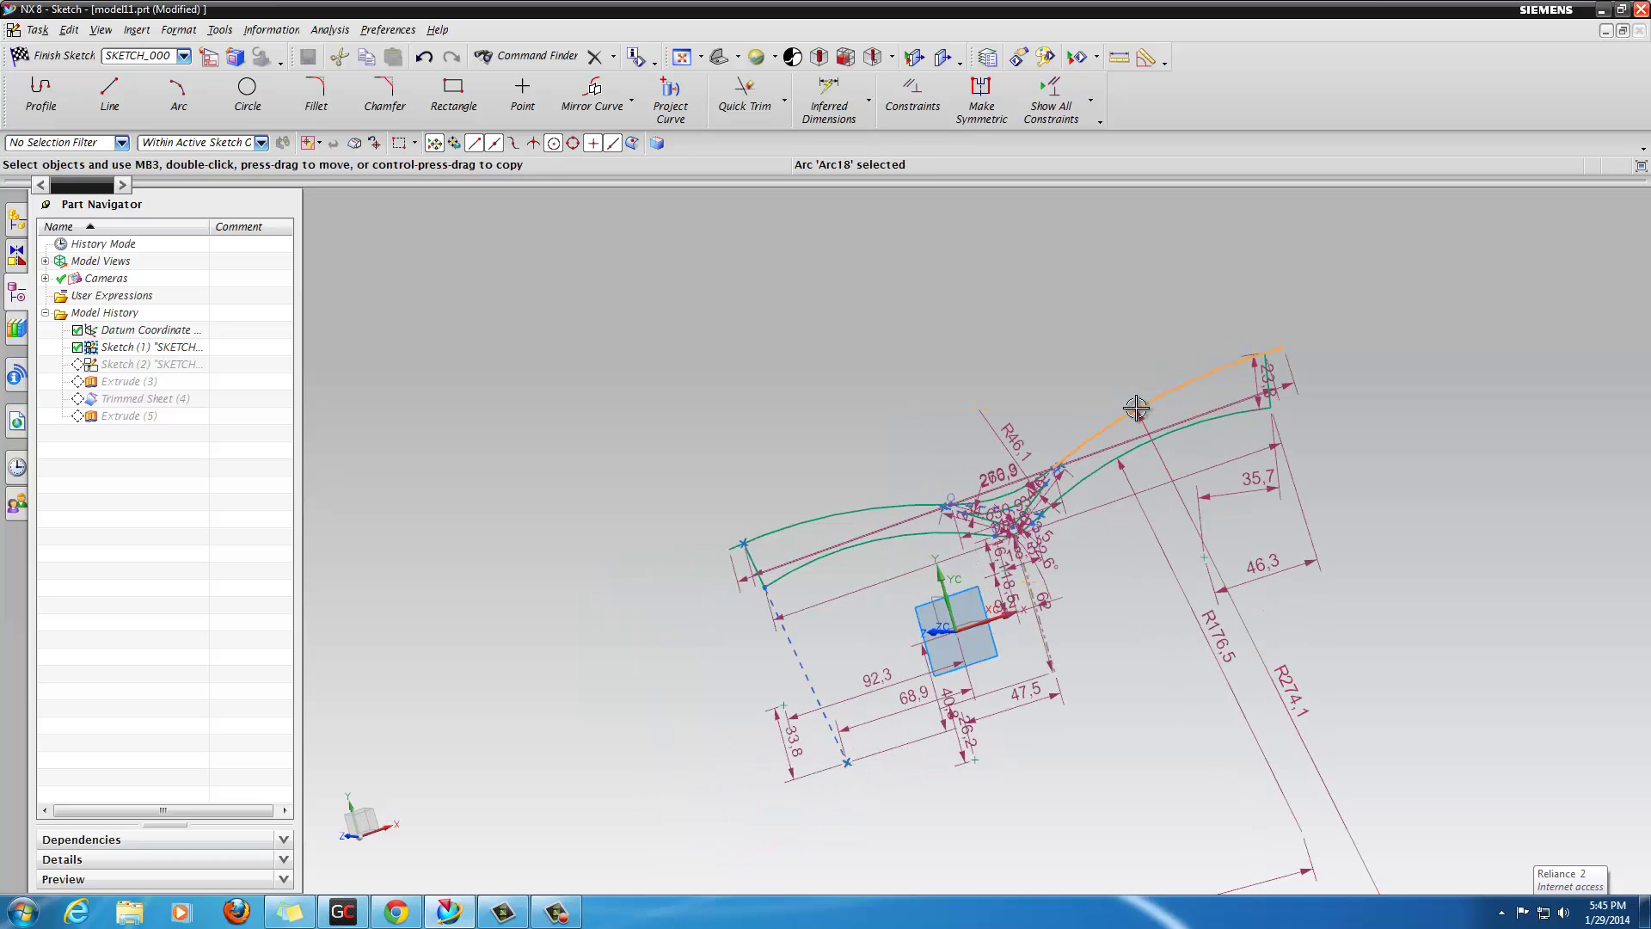
right_click(1136, 408)
click(1196, 544)
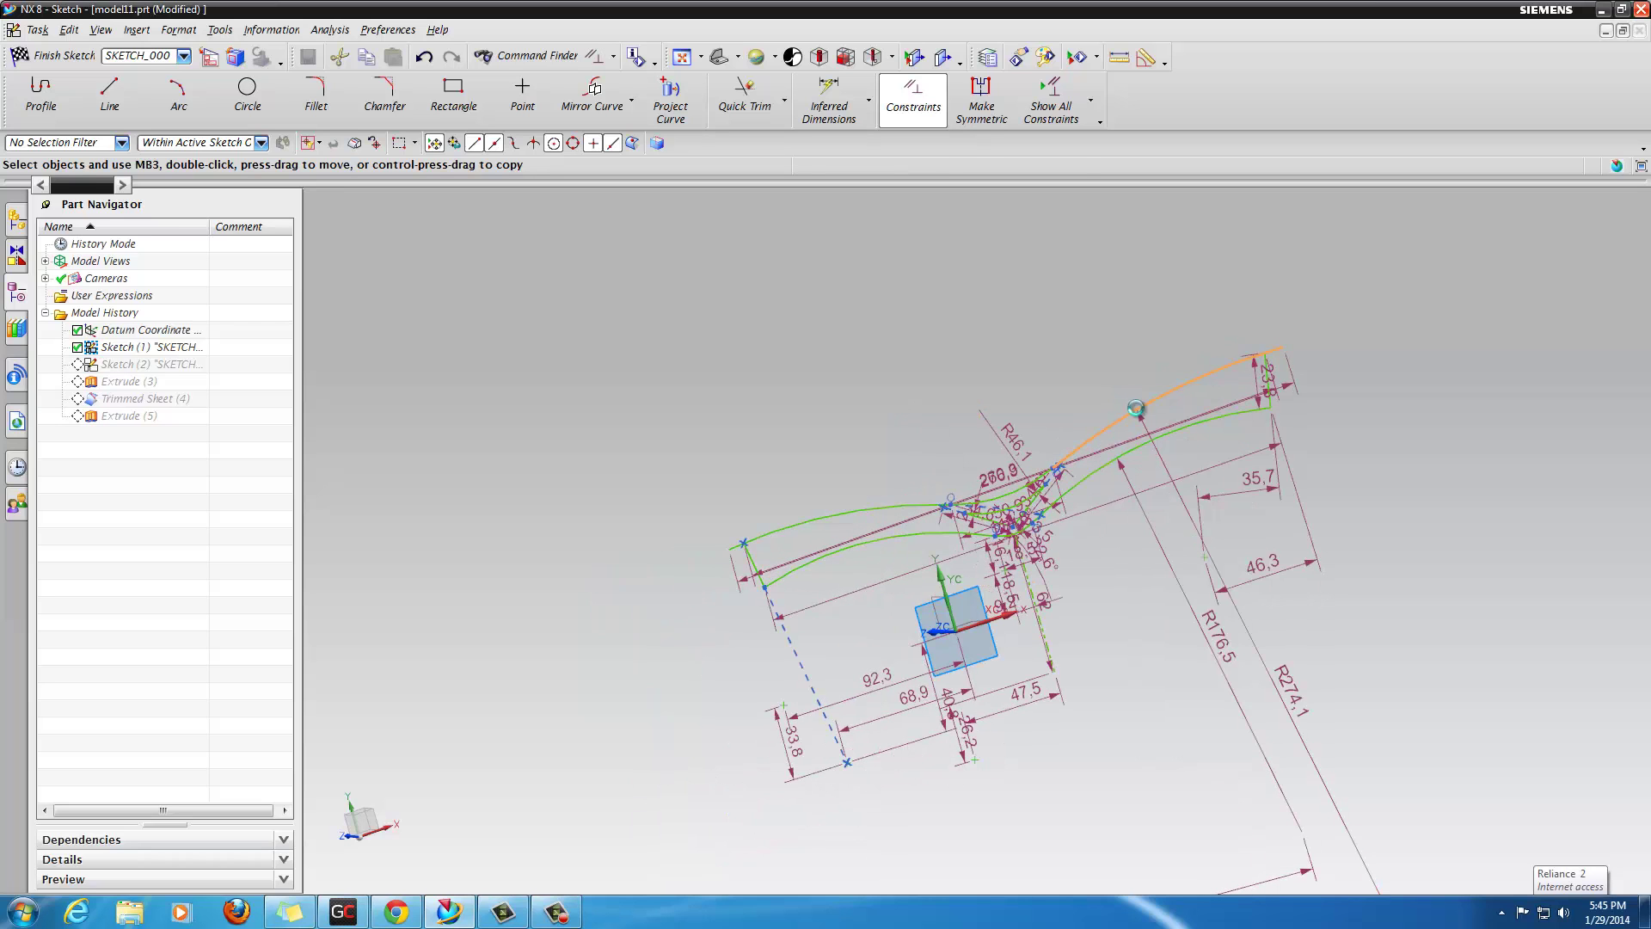
scroll(1049, 542, down, 5)
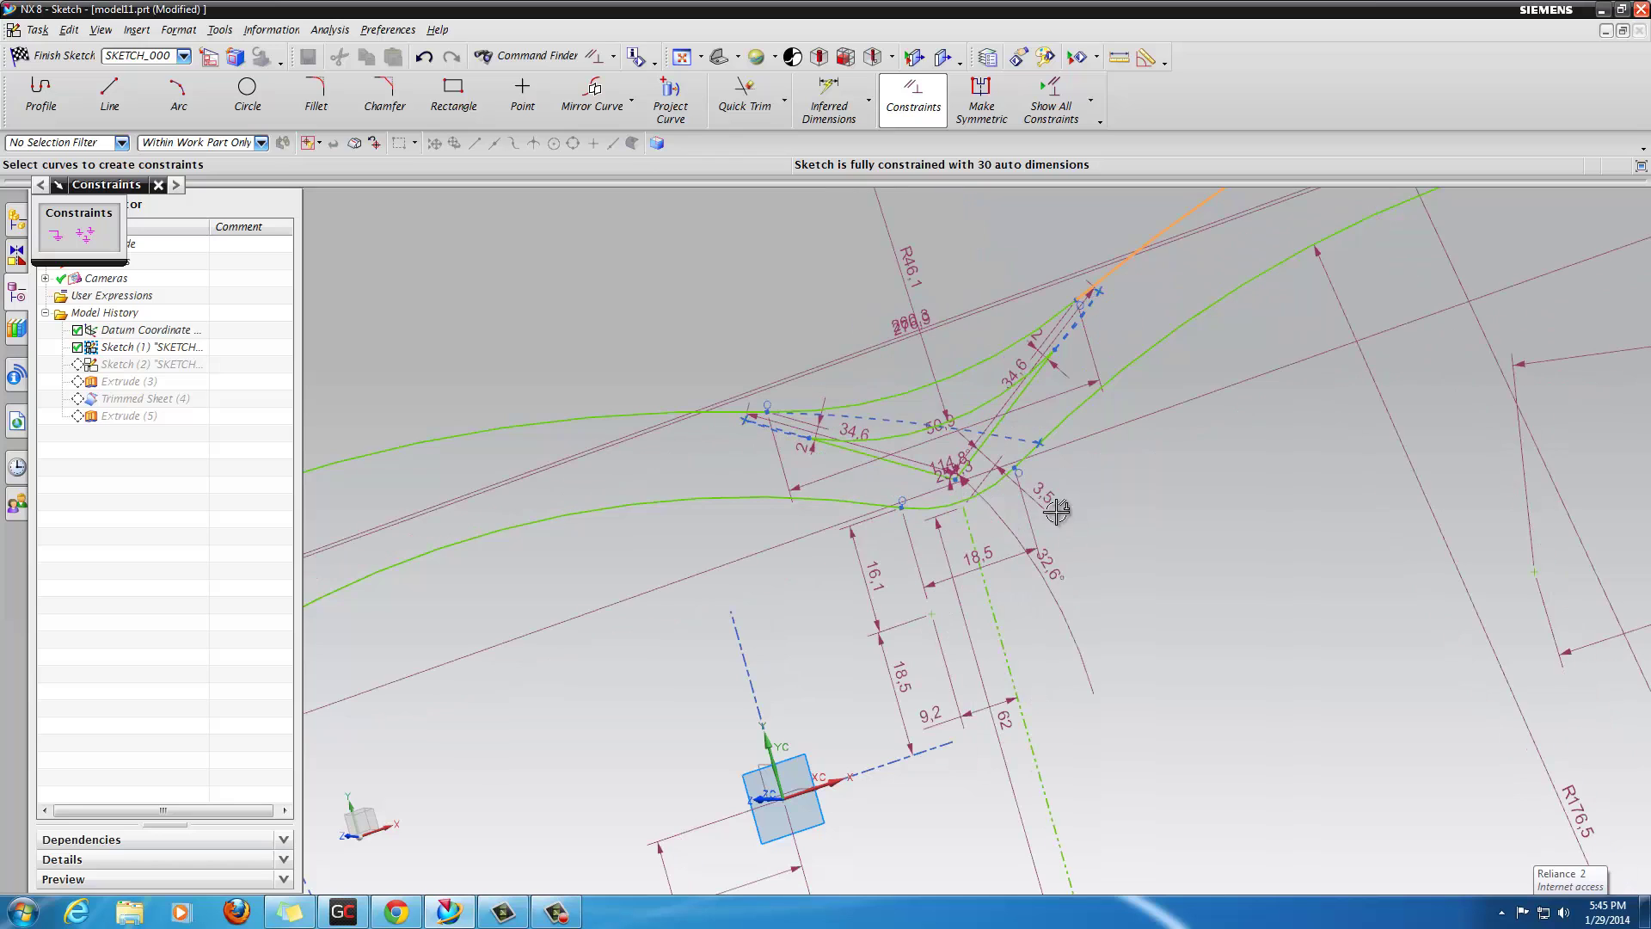
click(1001, 420)
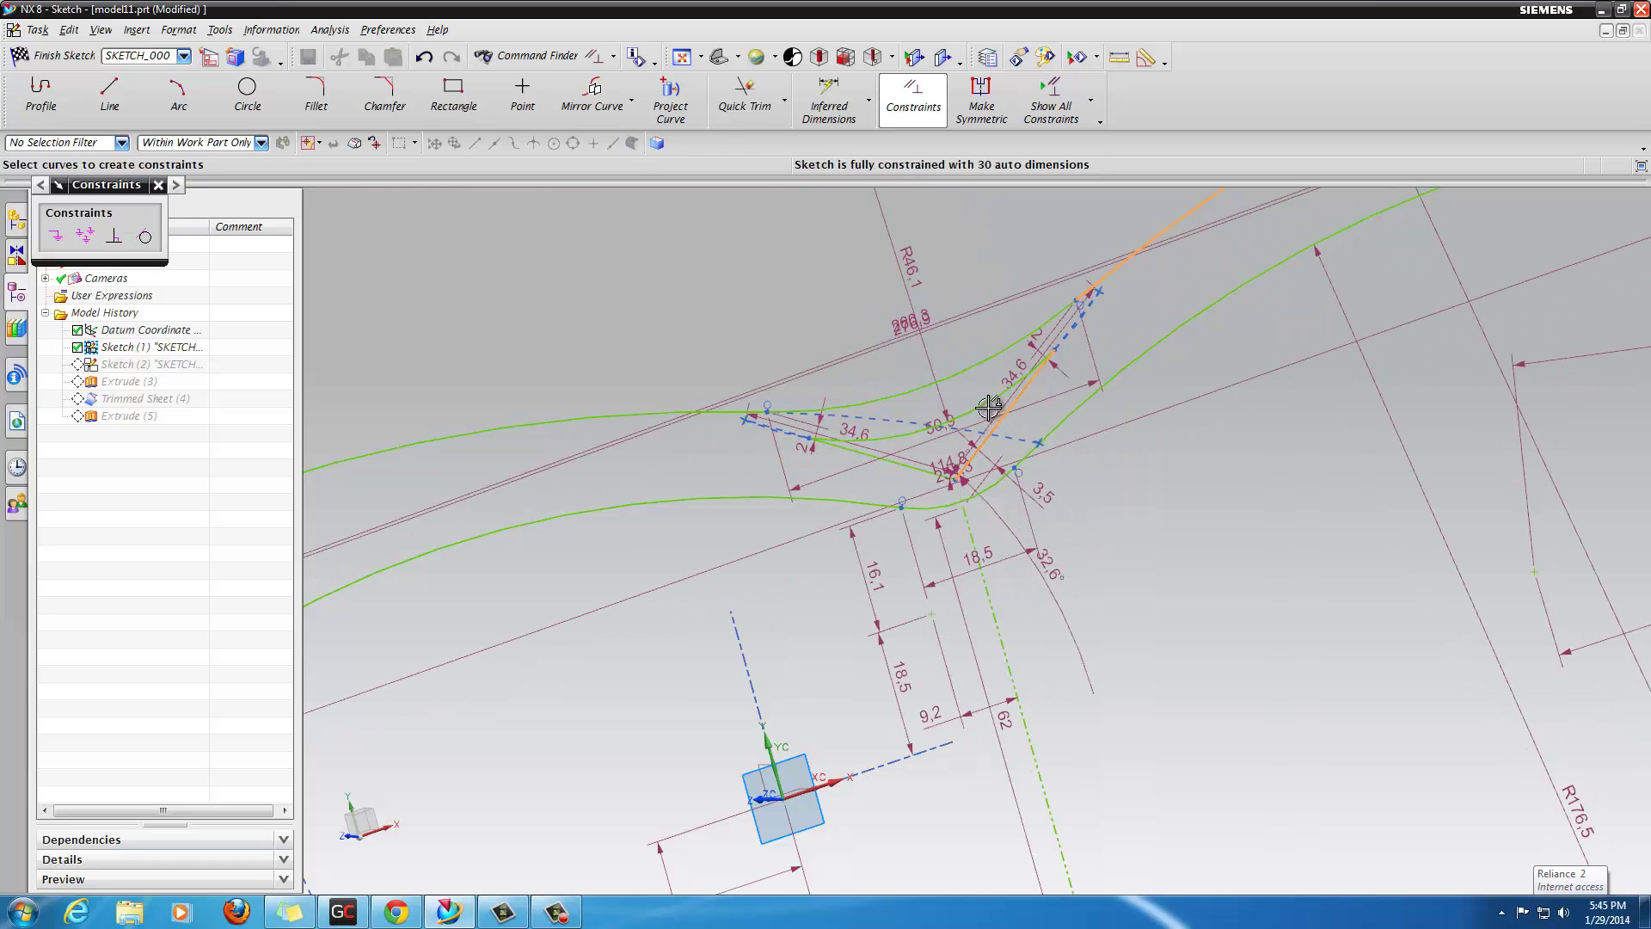
click(903, 465)
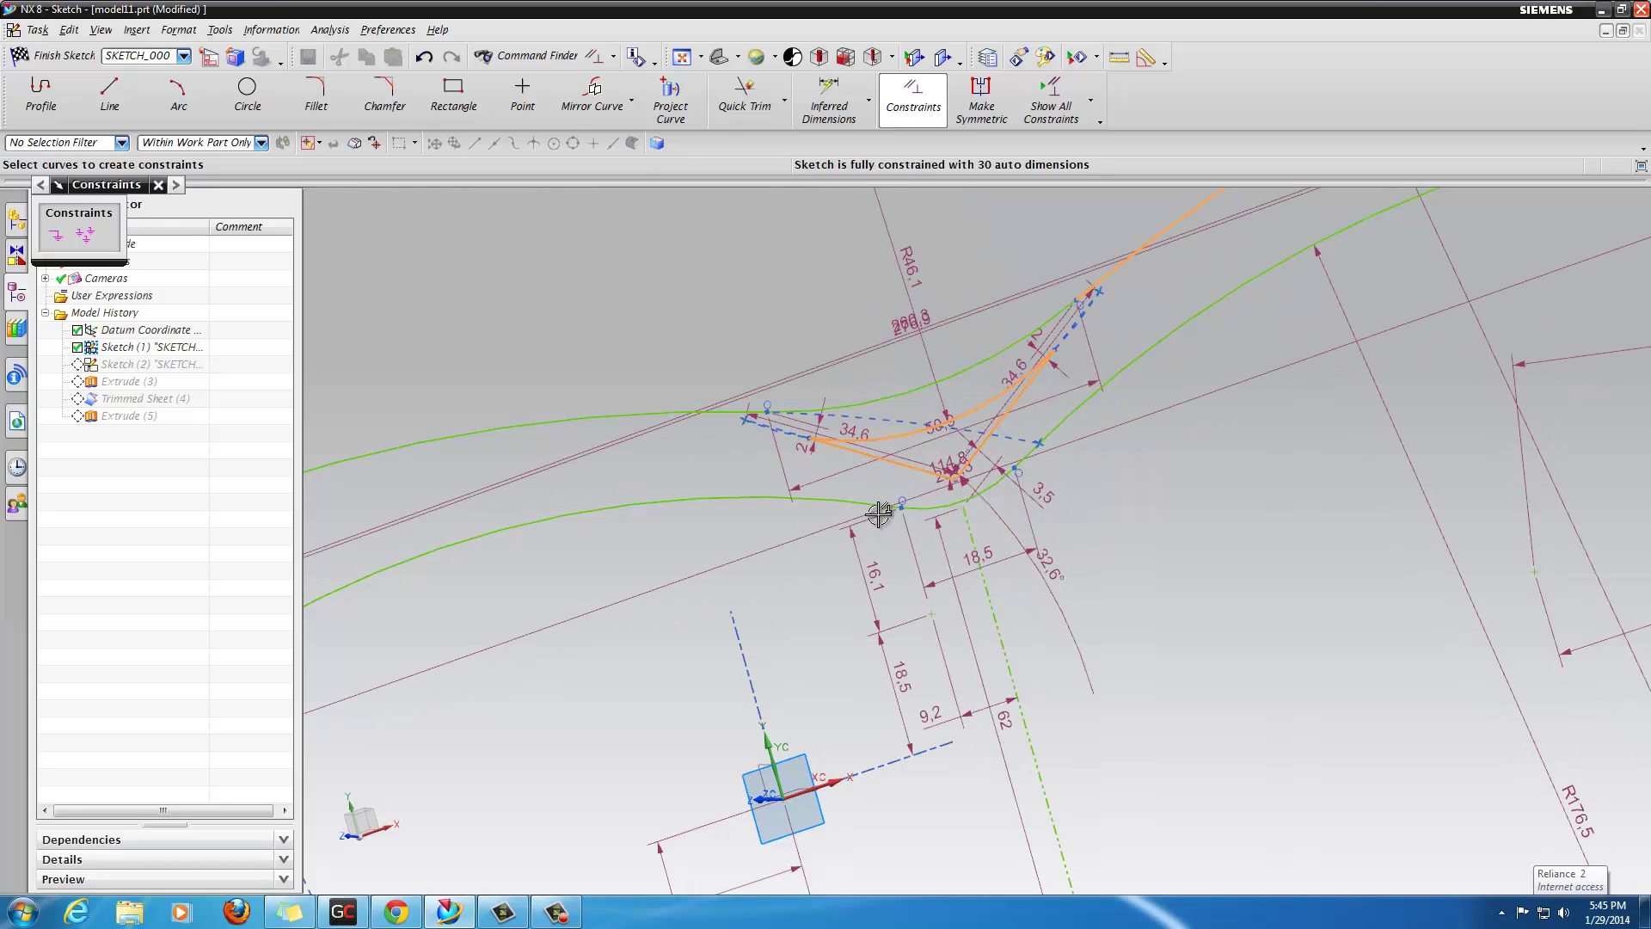
click(886, 504)
click(932, 507)
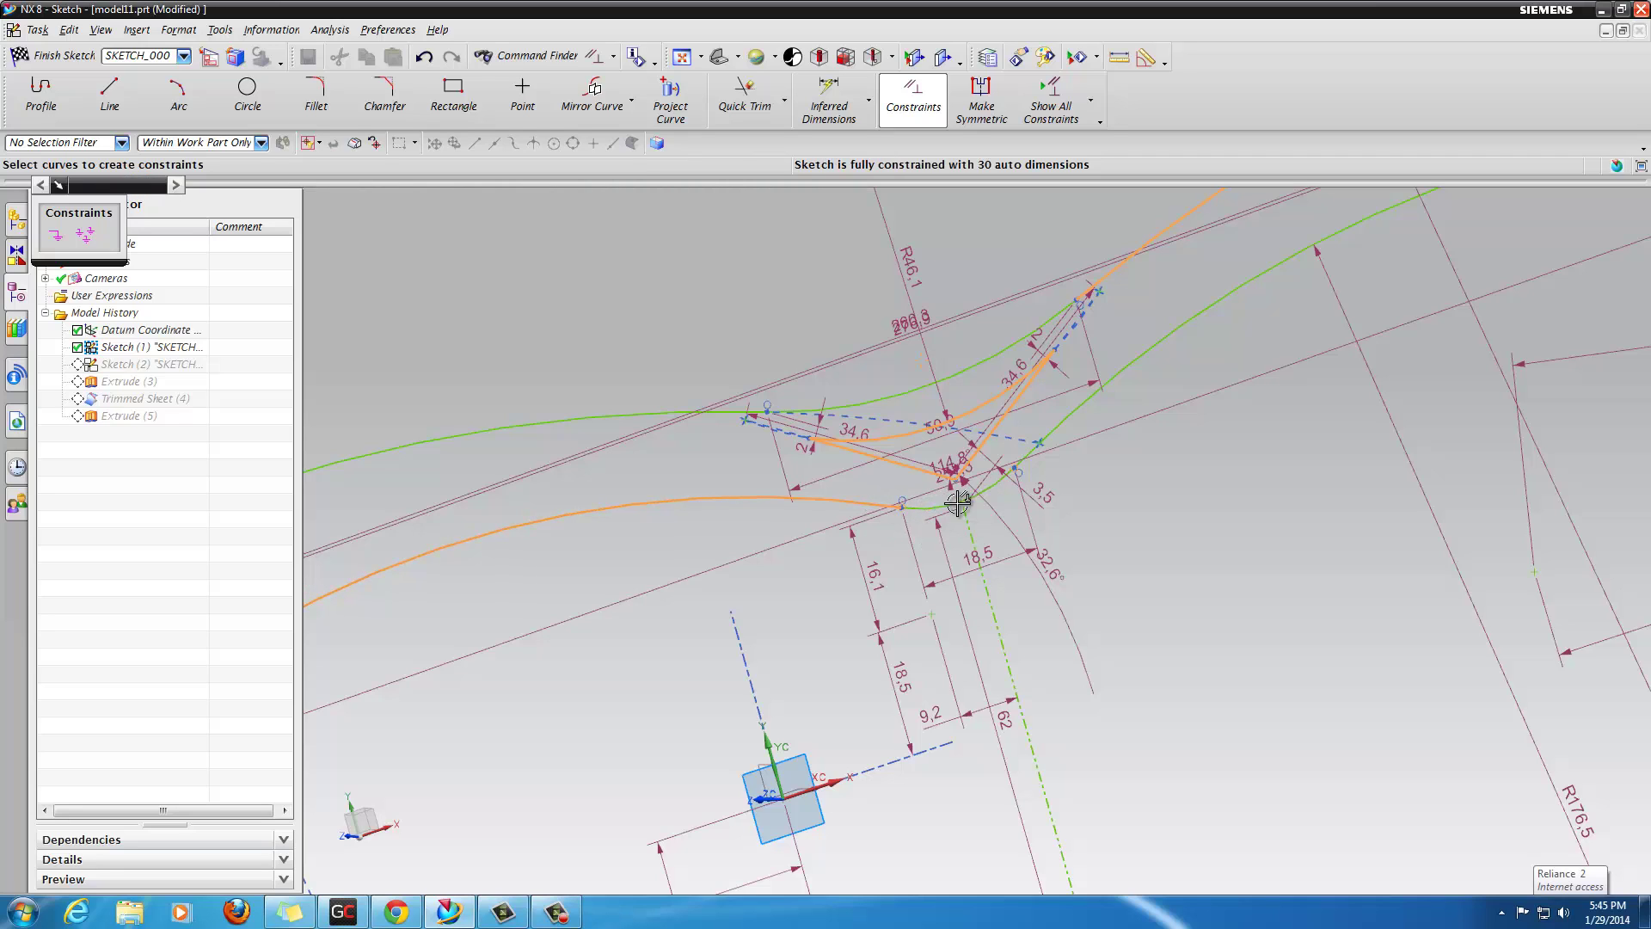
click(1057, 421)
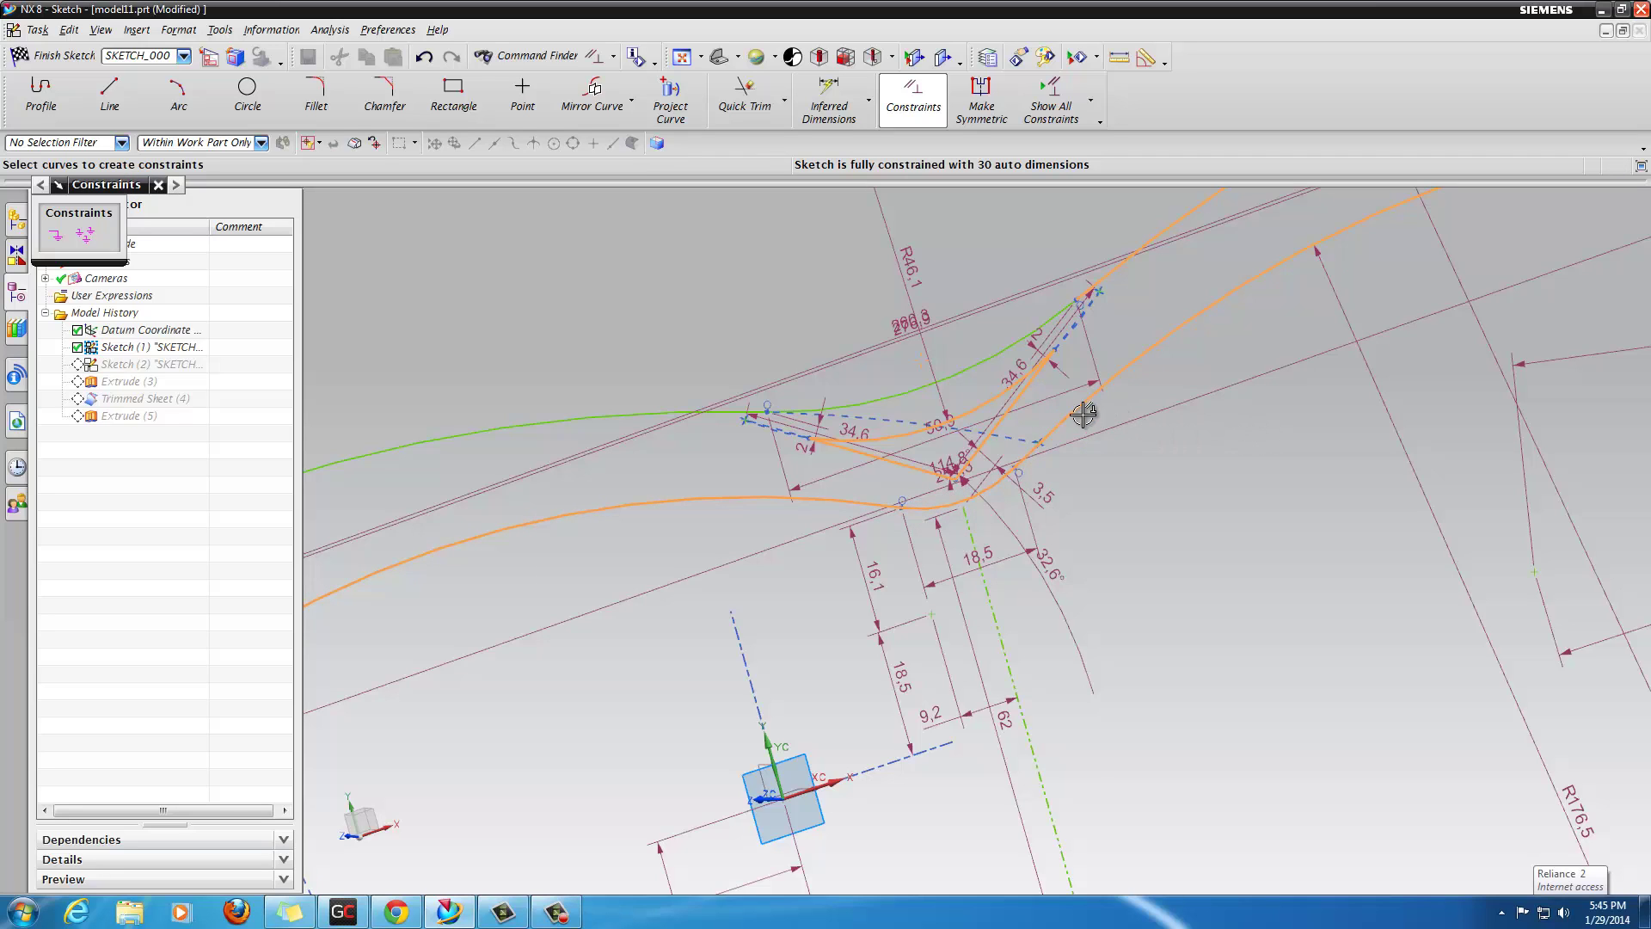
key(Escape)
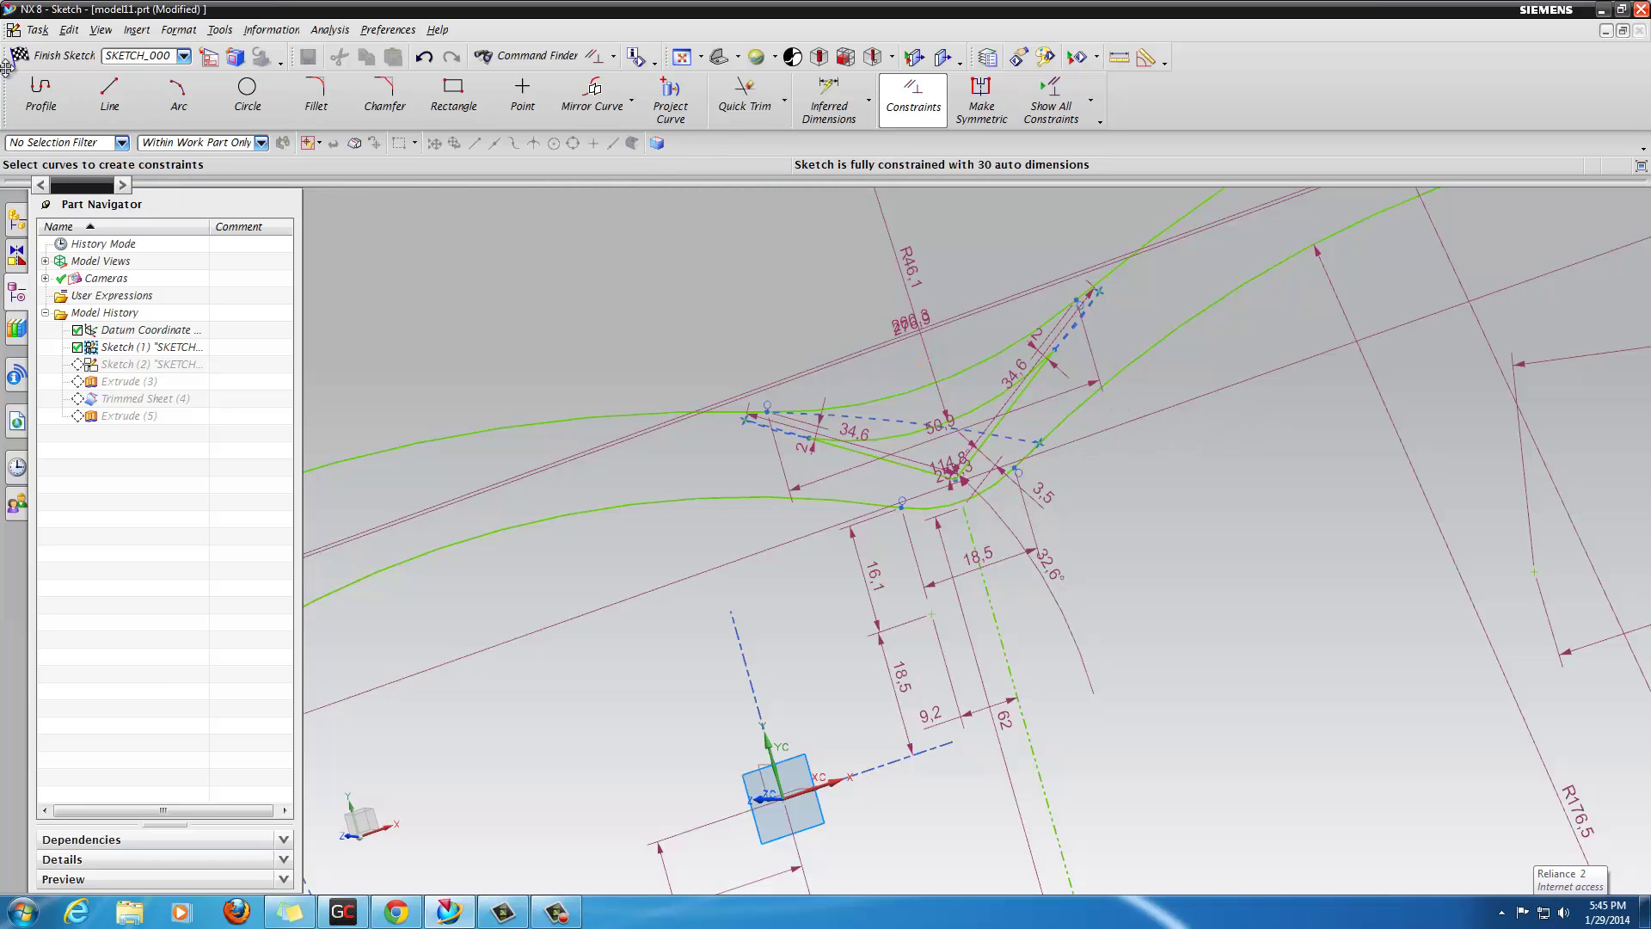
Step: Try to finish the edited outline sketch and return to the 3D glasses model
click(45, 59)
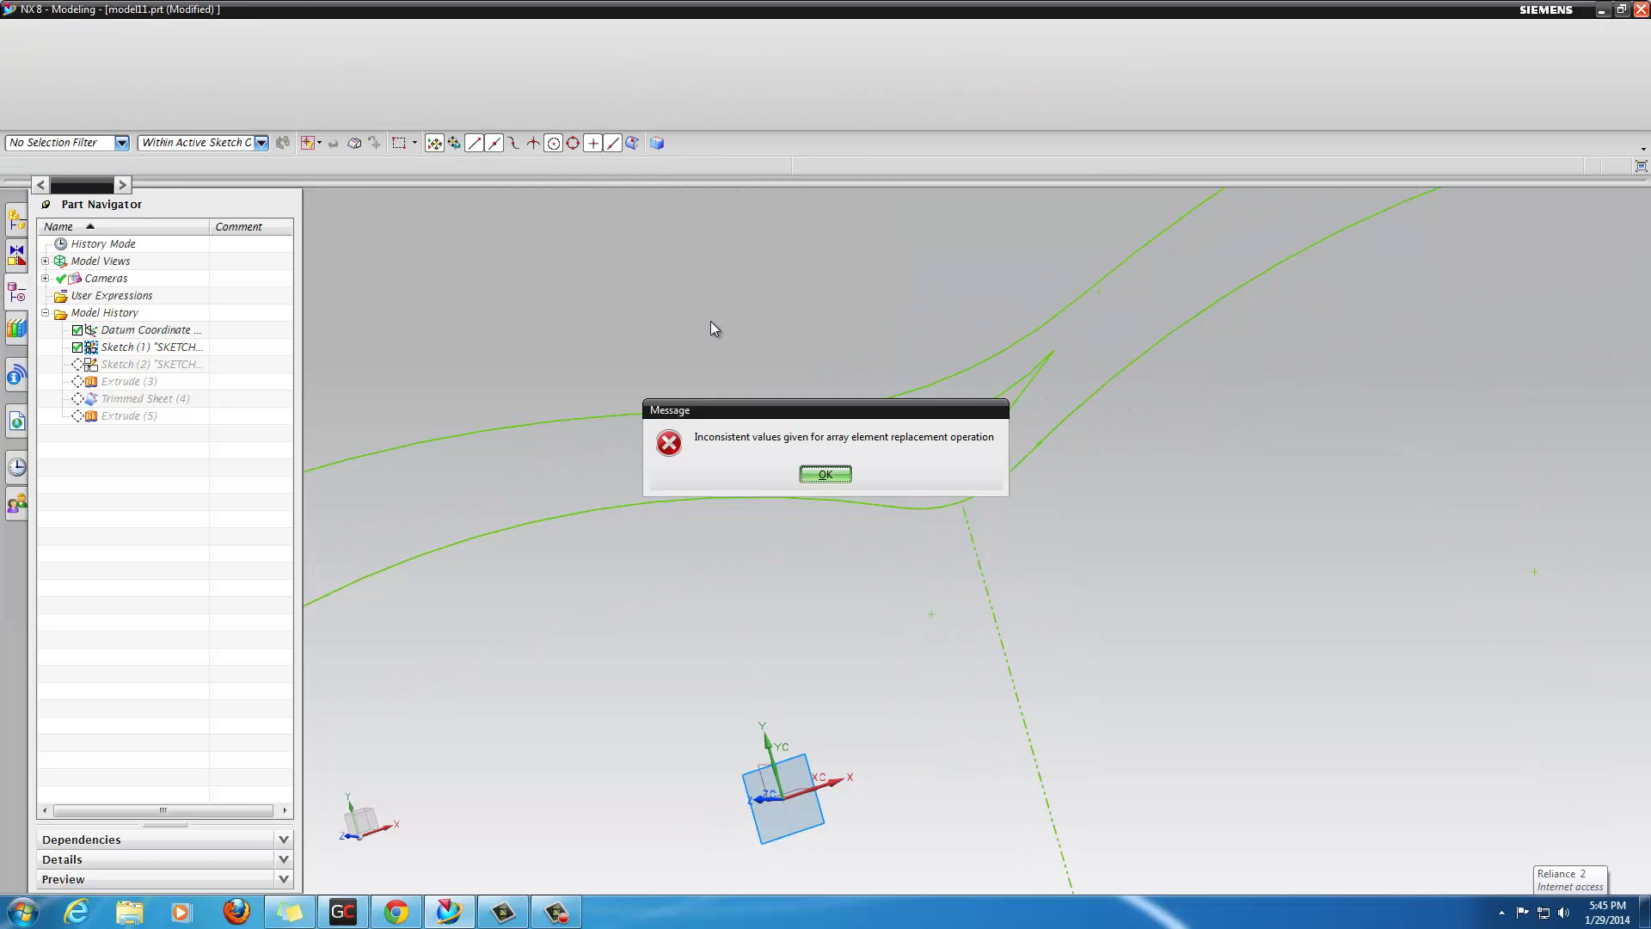
click(826, 474)
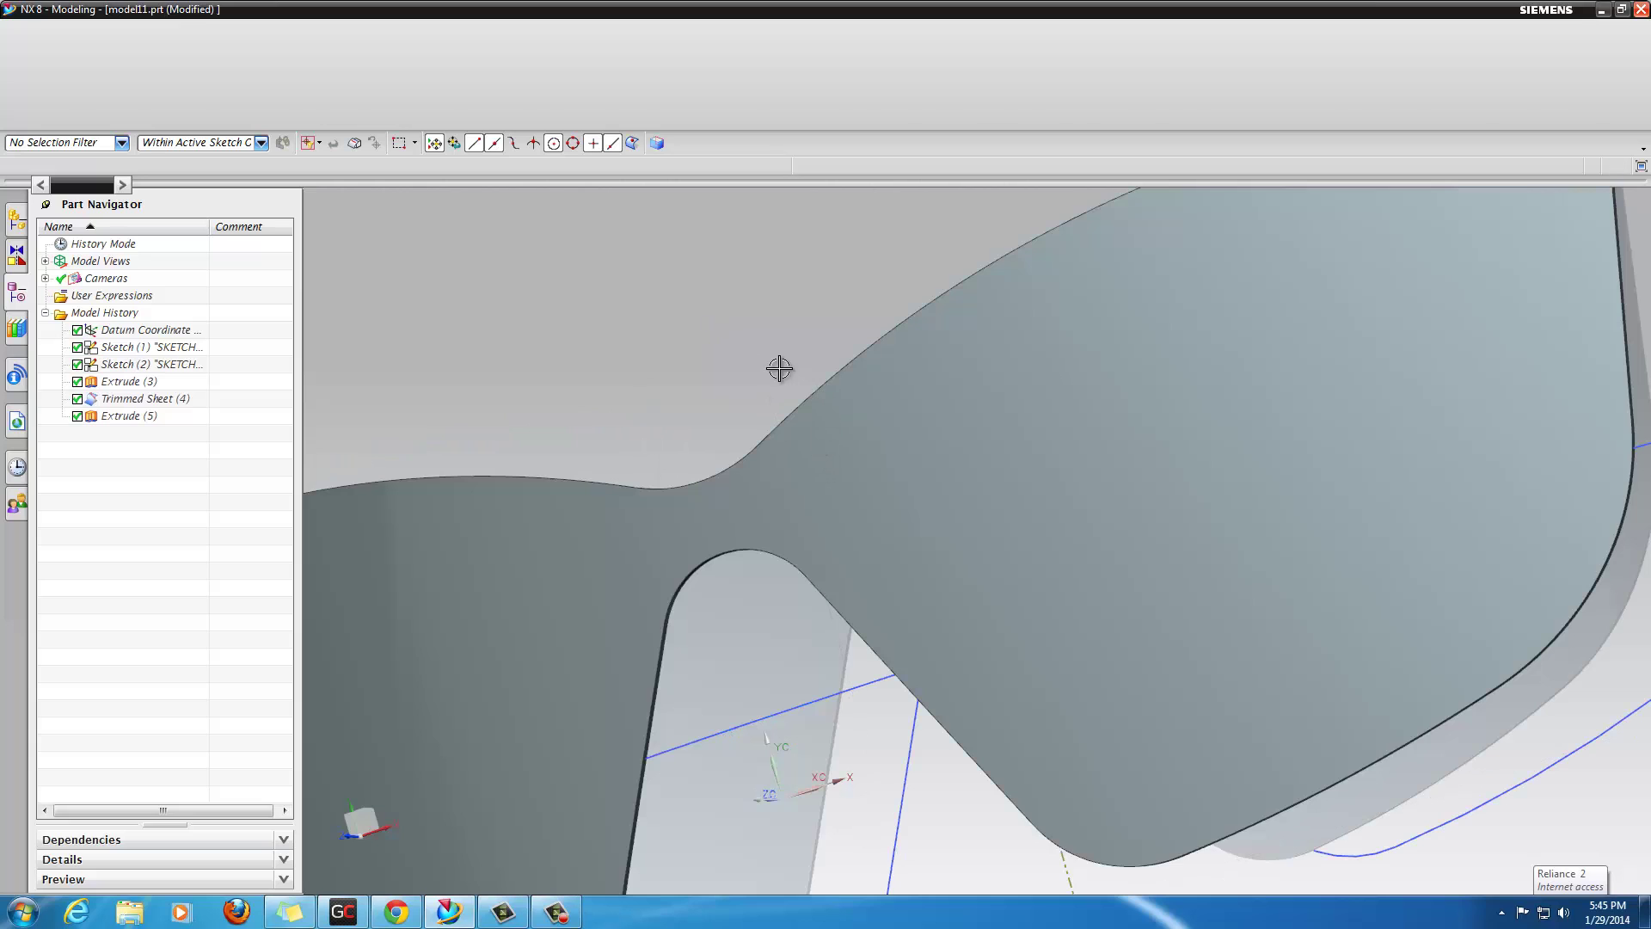
scroll(777, 368, down, 5)
middle_drag(774, 364, 634, 438)
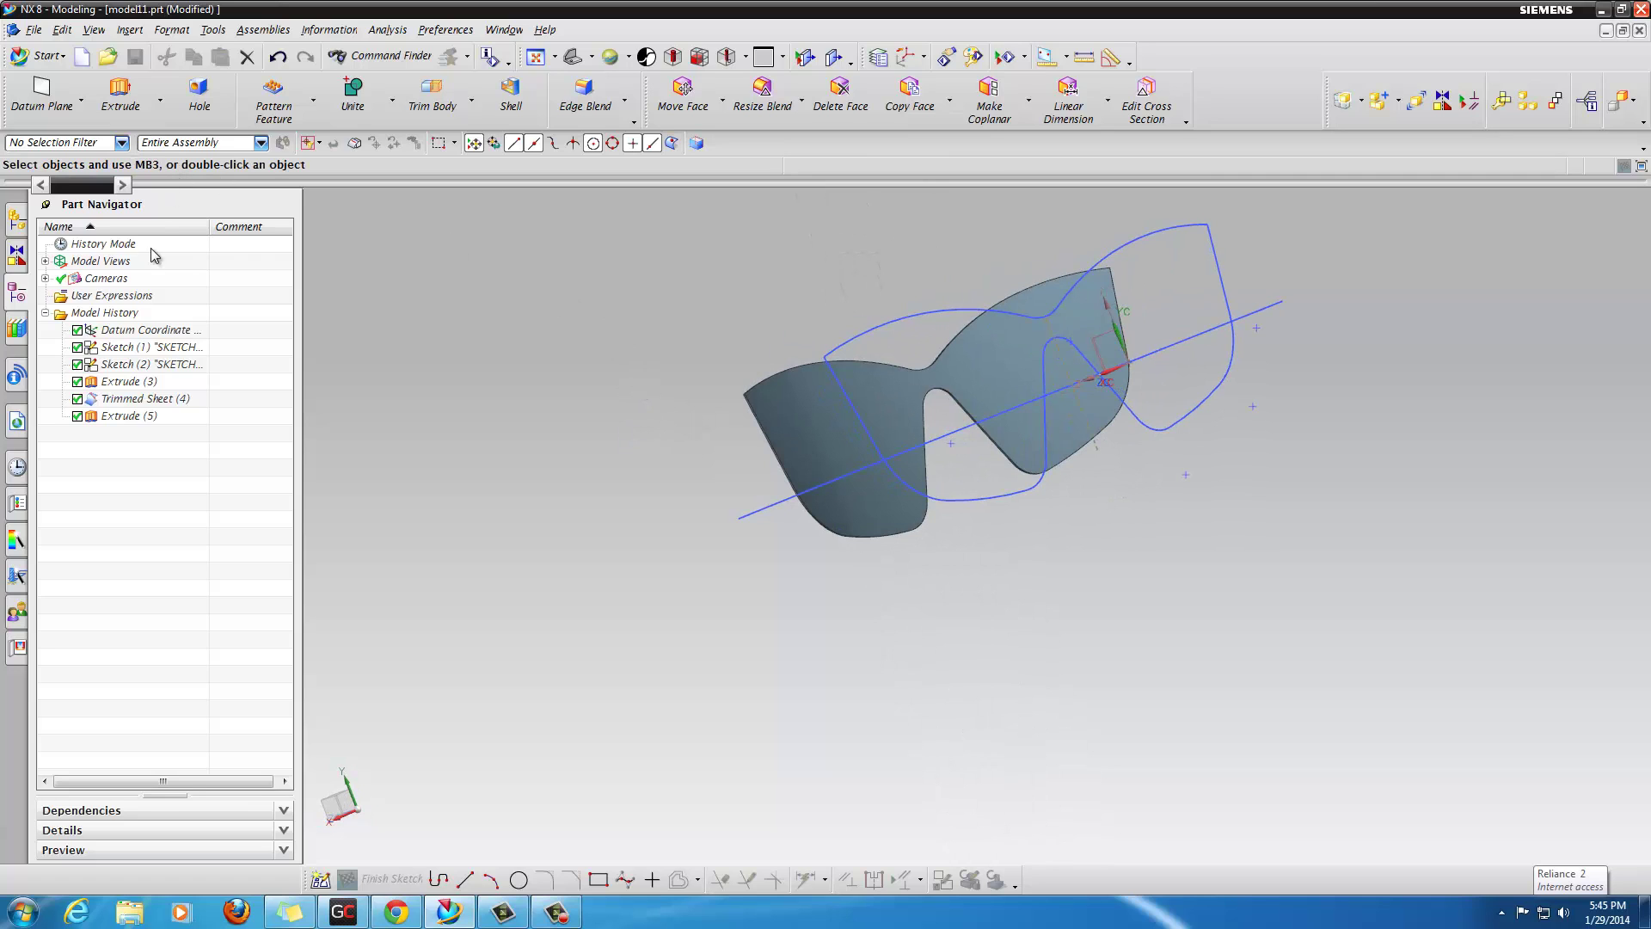
click(138, 399)
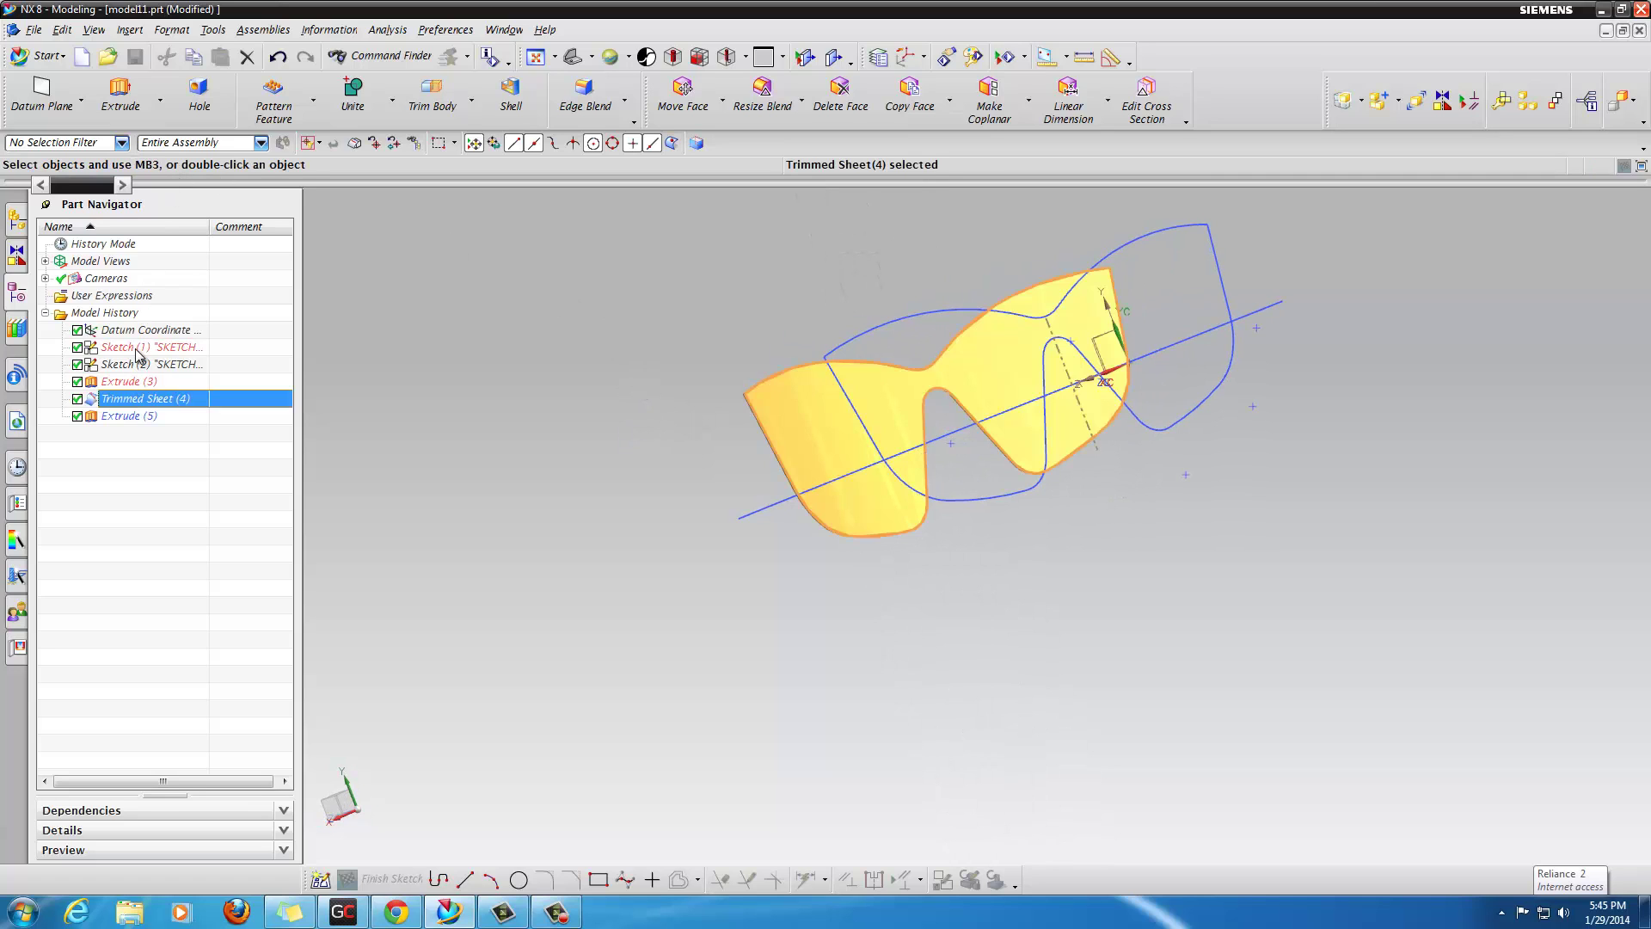
click(142, 347)
click(142, 330)
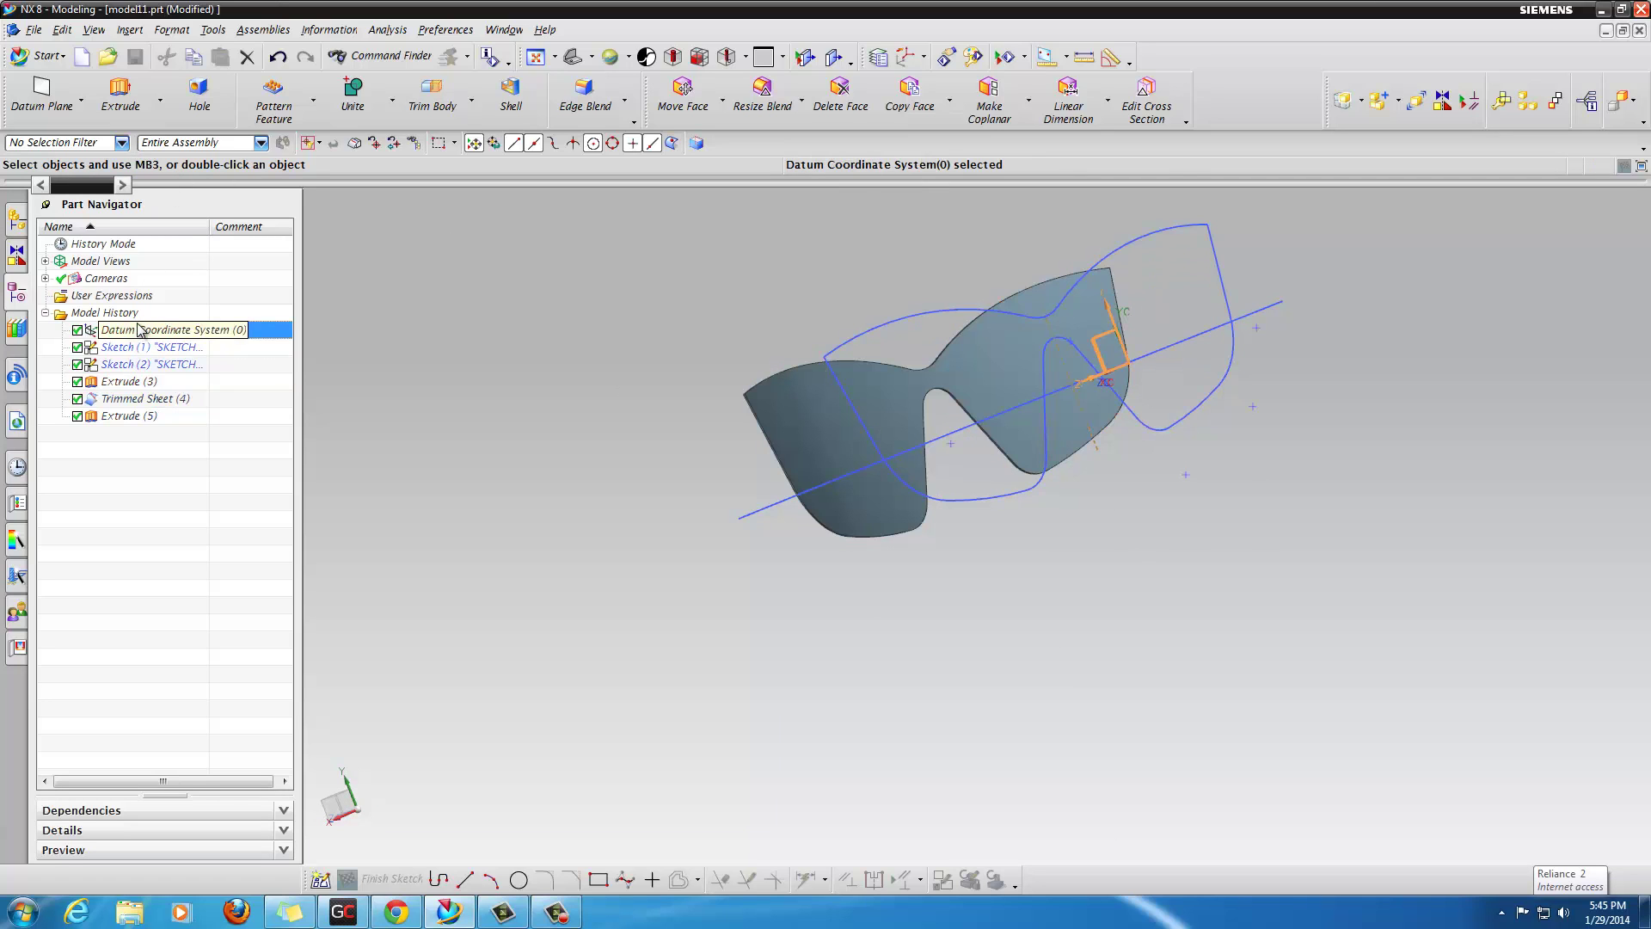
click(131, 400)
click(131, 418)
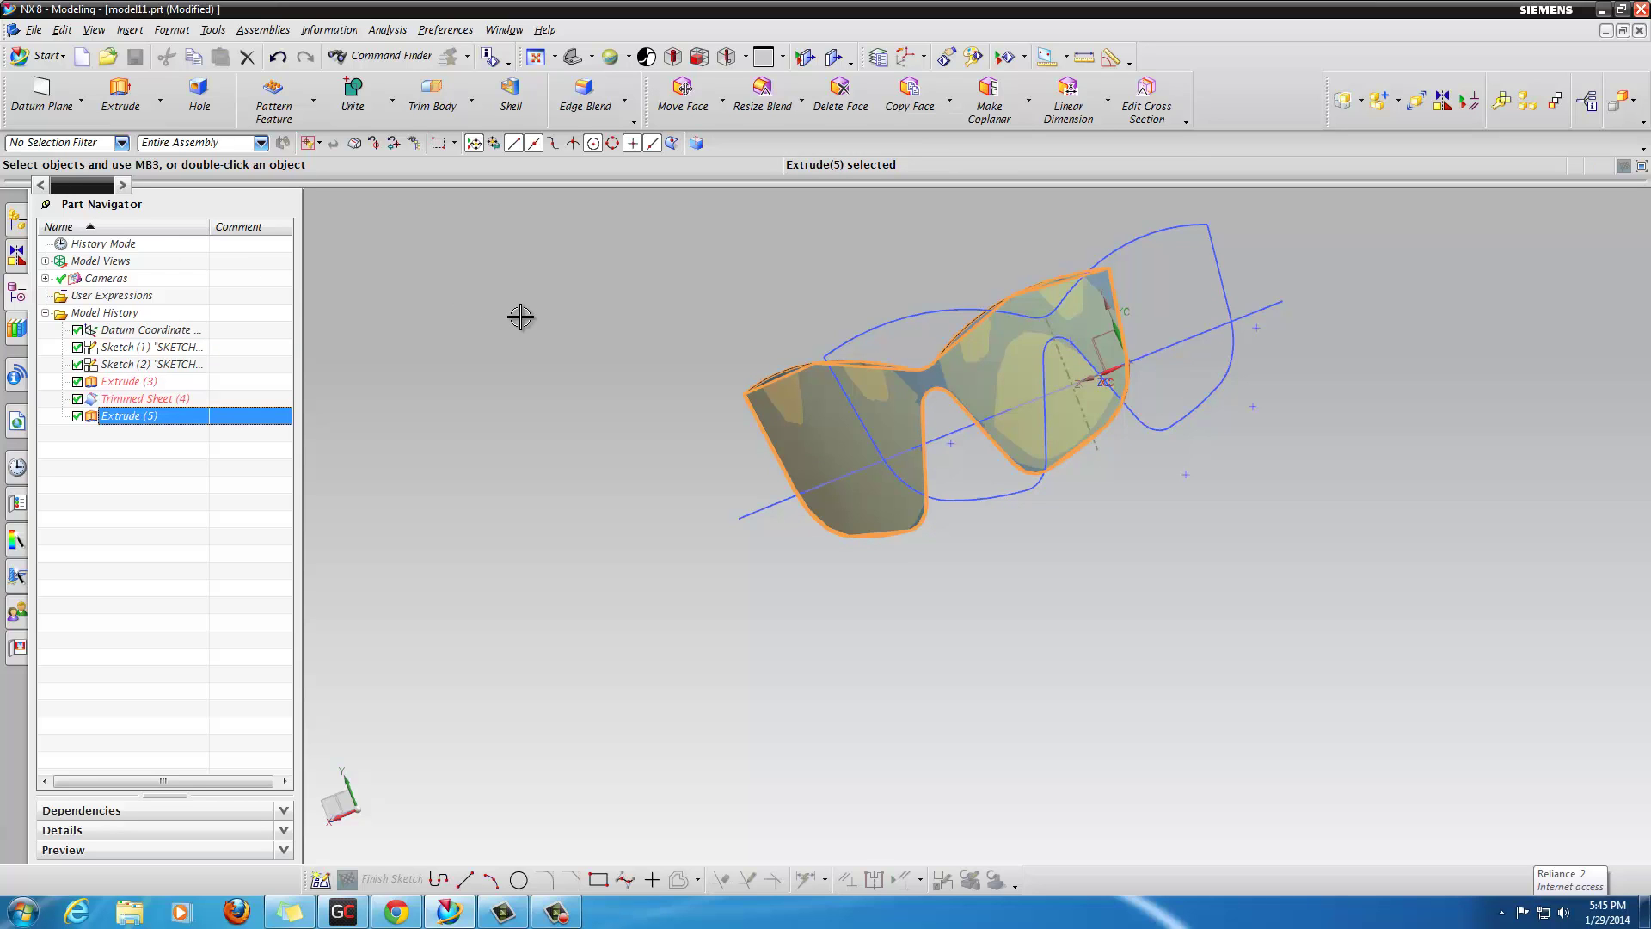
Step: Undo the last sketch edit and close the model11 part
key(ctrl+z)
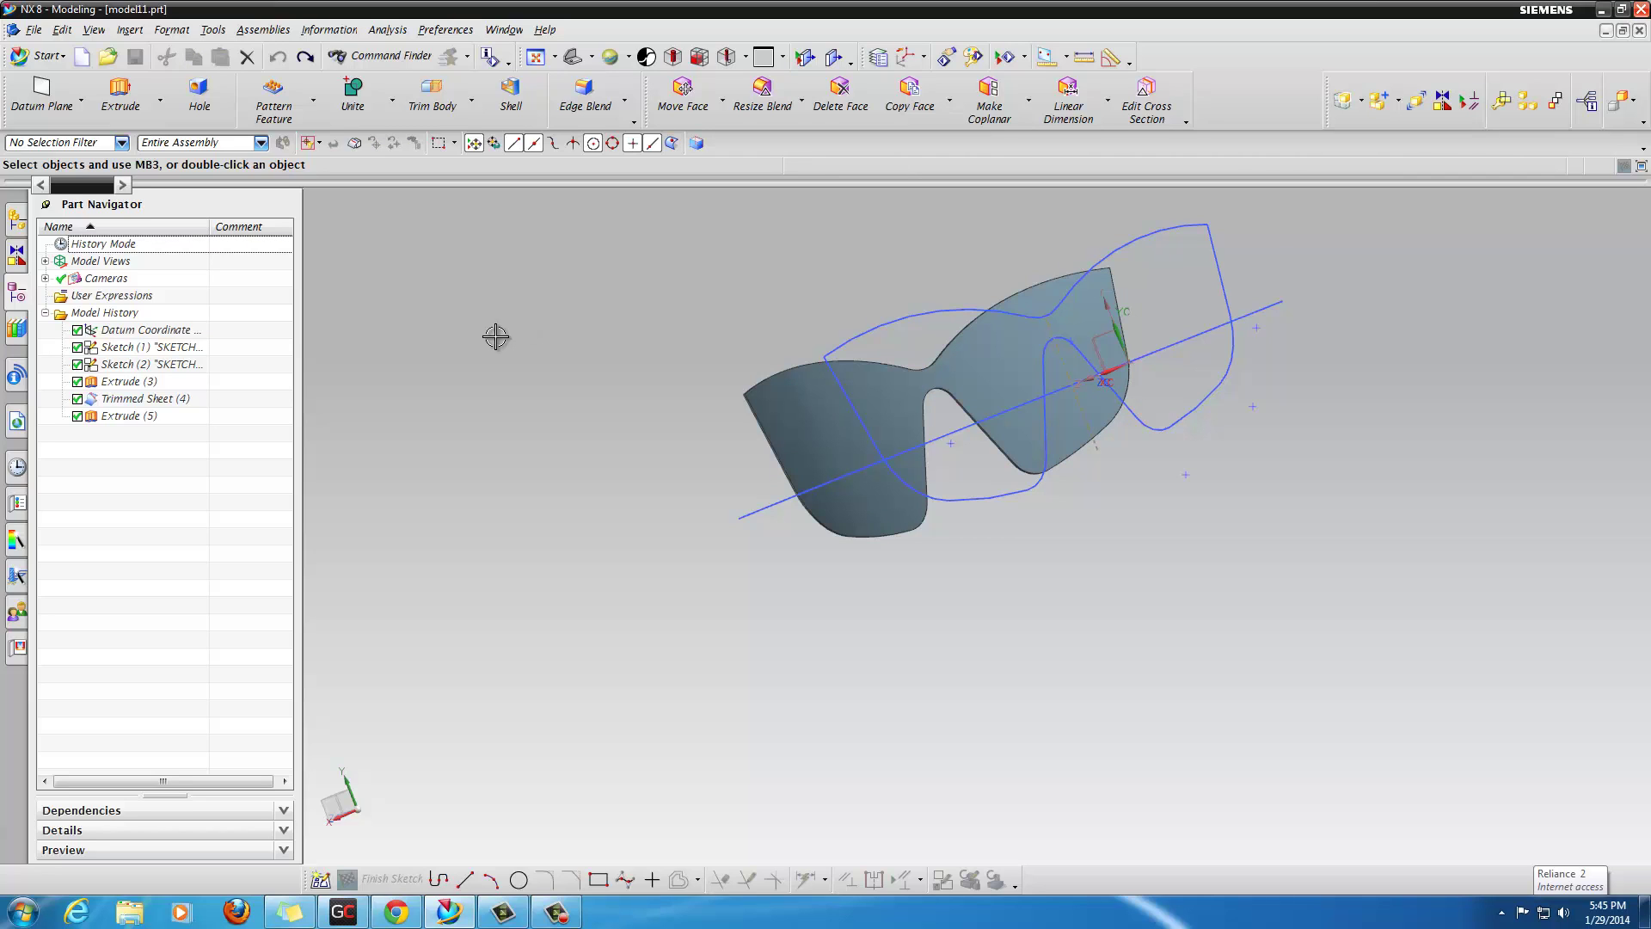
click(1640, 32)
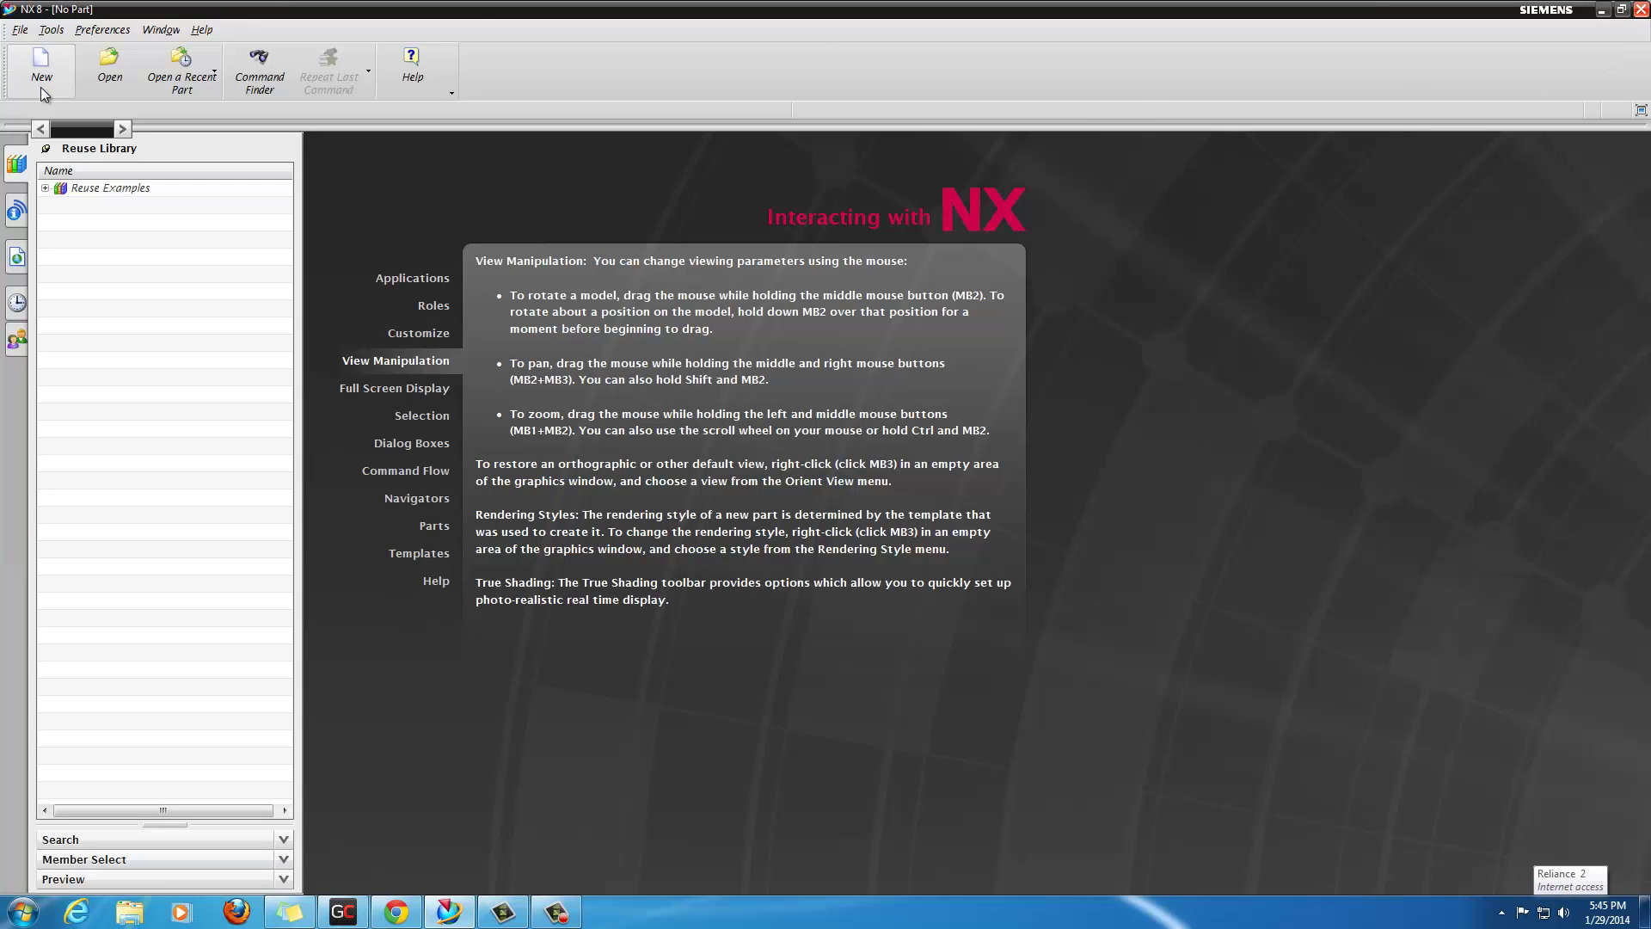
click(39, 67)
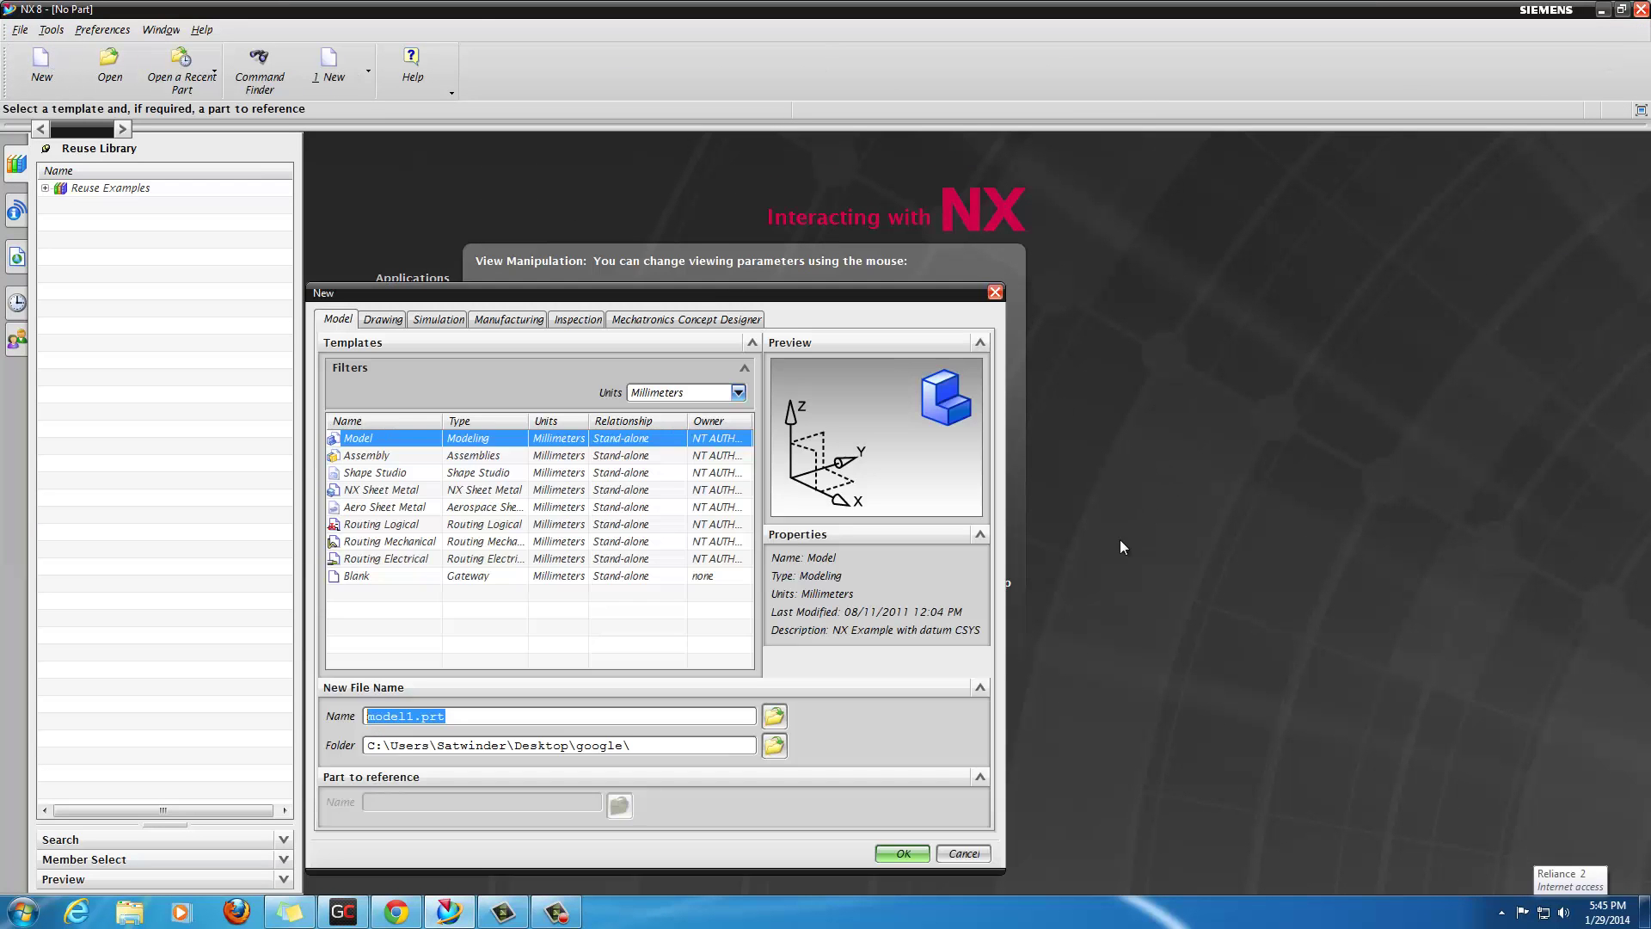
click(962, 854)
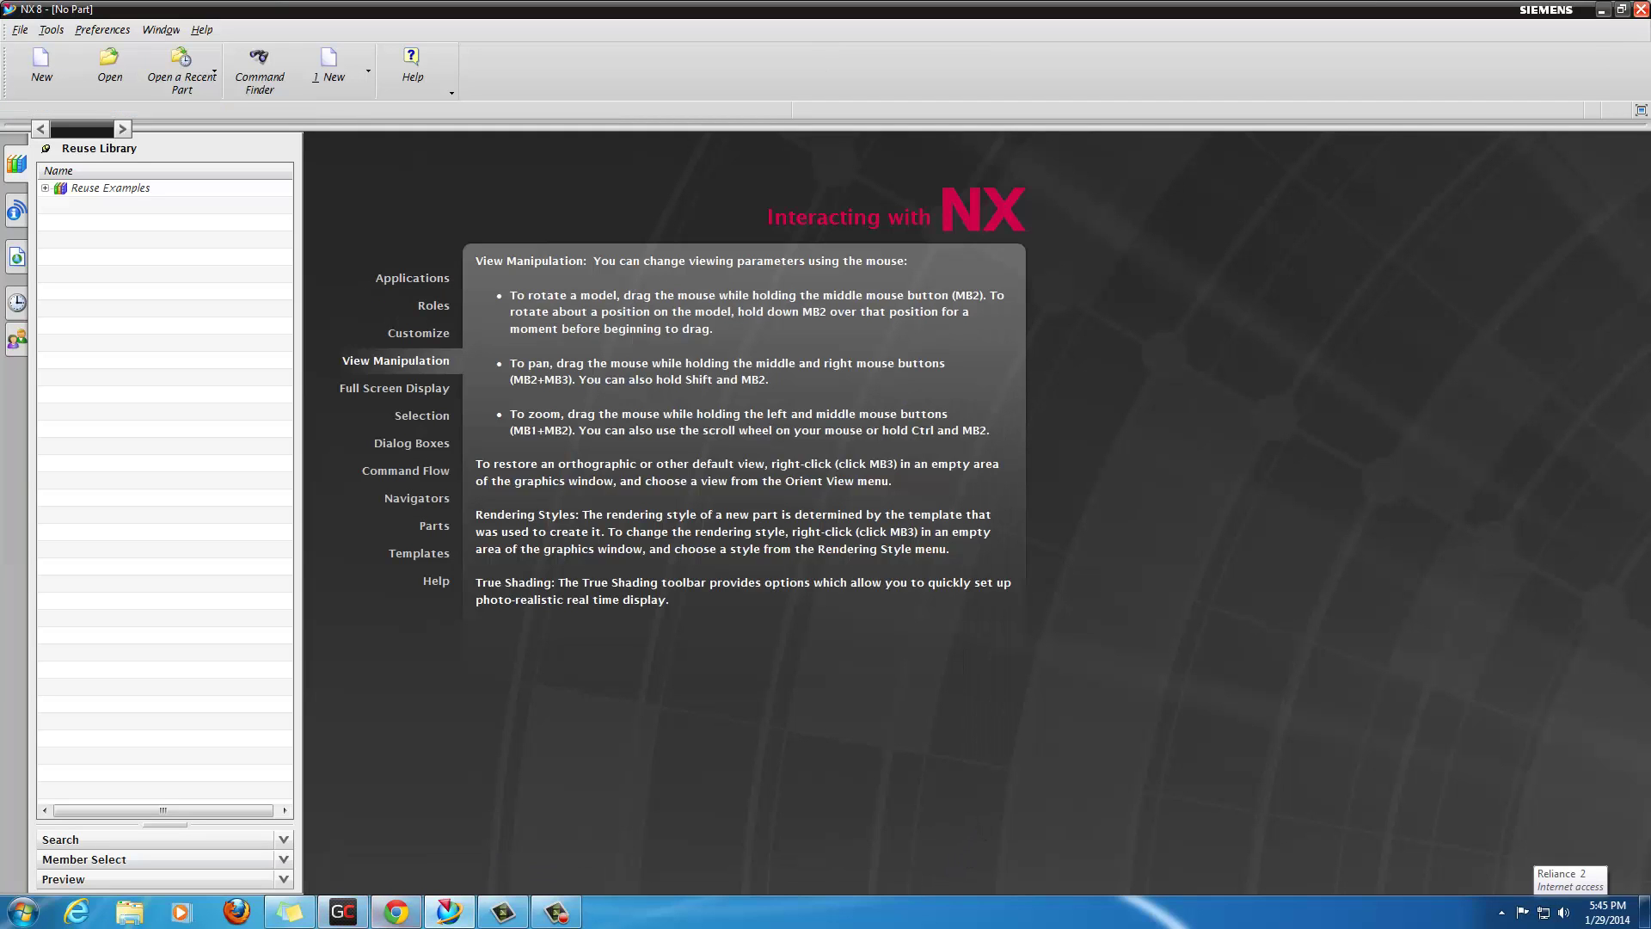
click(564, 916)
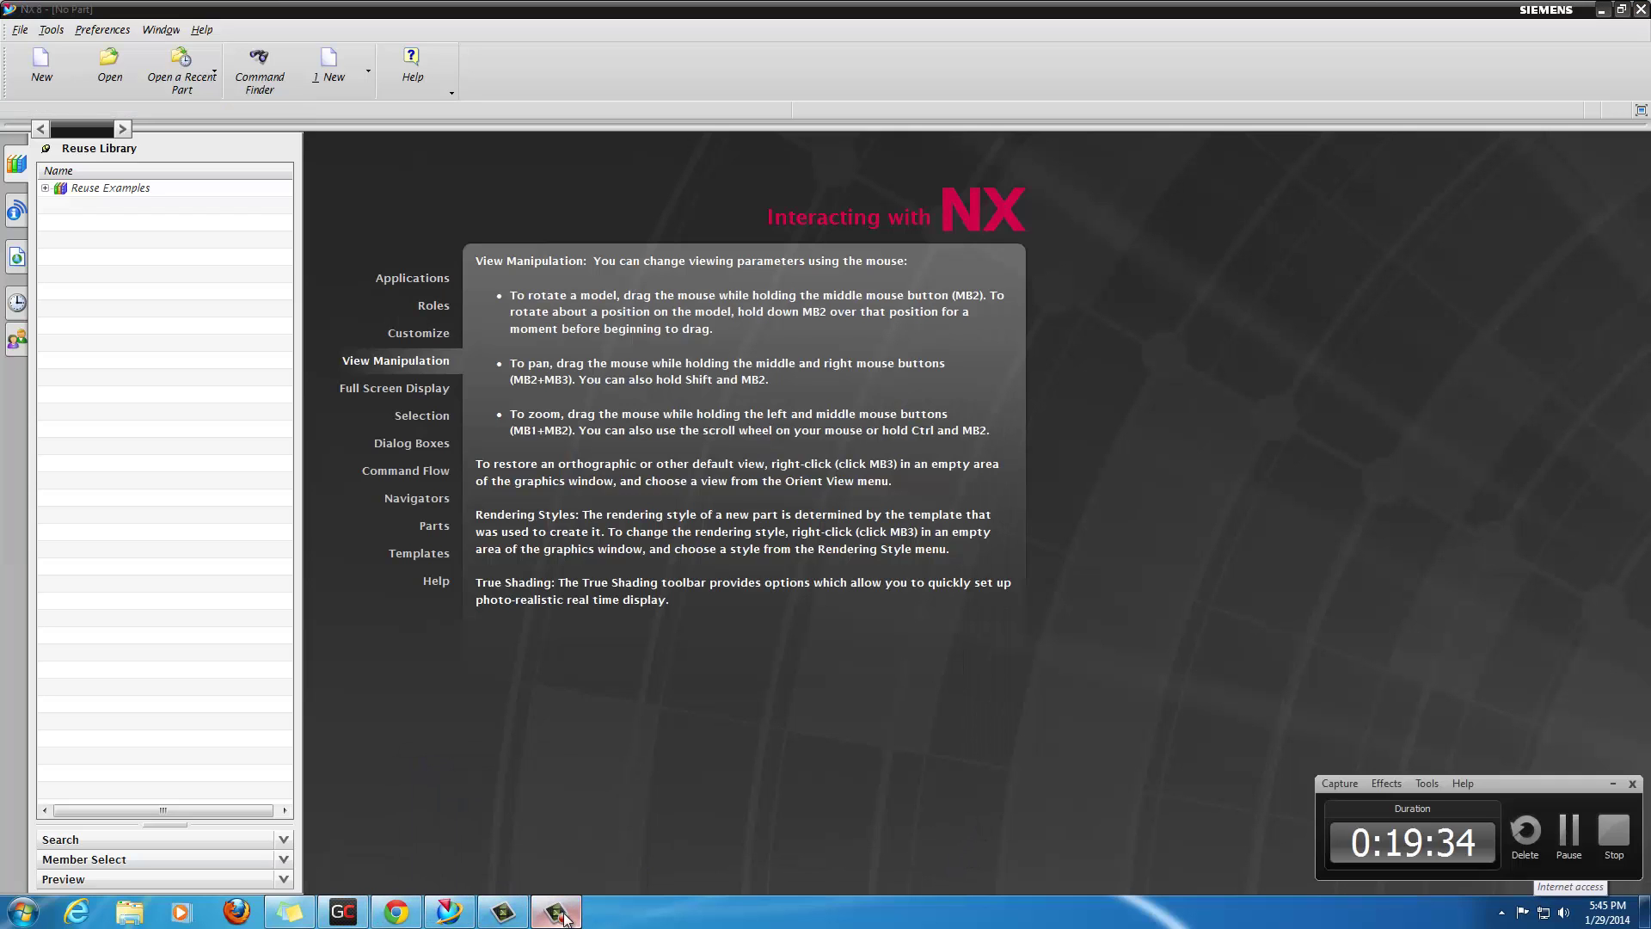
click(1569, 831)
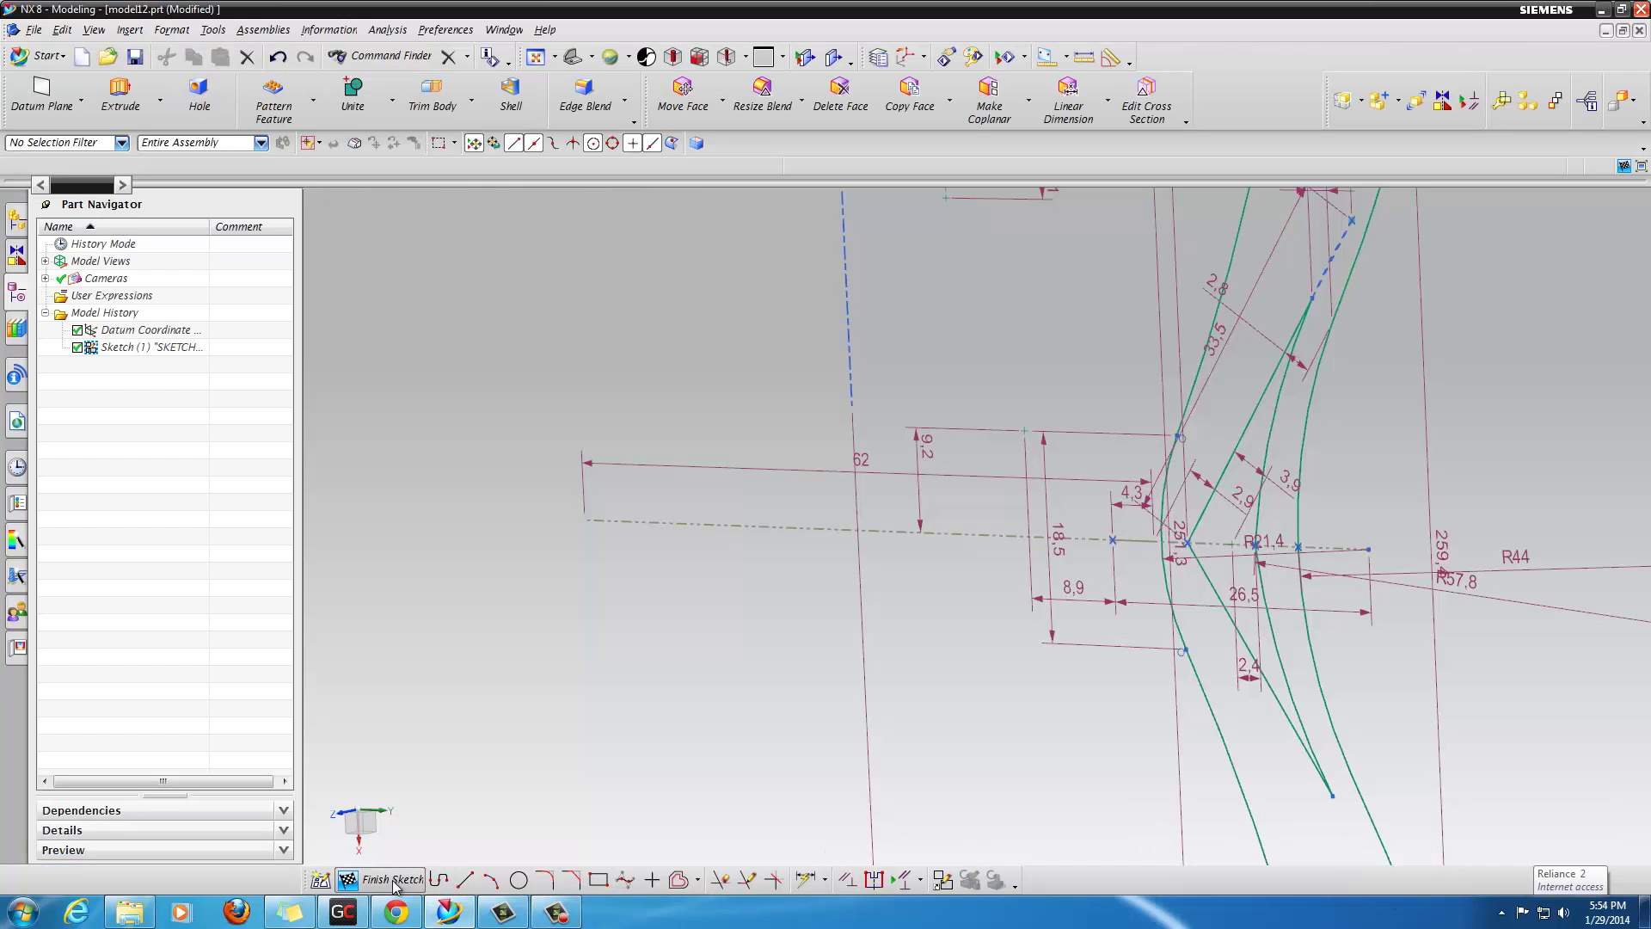
Step: Finish the frame profile sketch in model12, then reopen it for editing in the sketch task environment
click(391, 879)
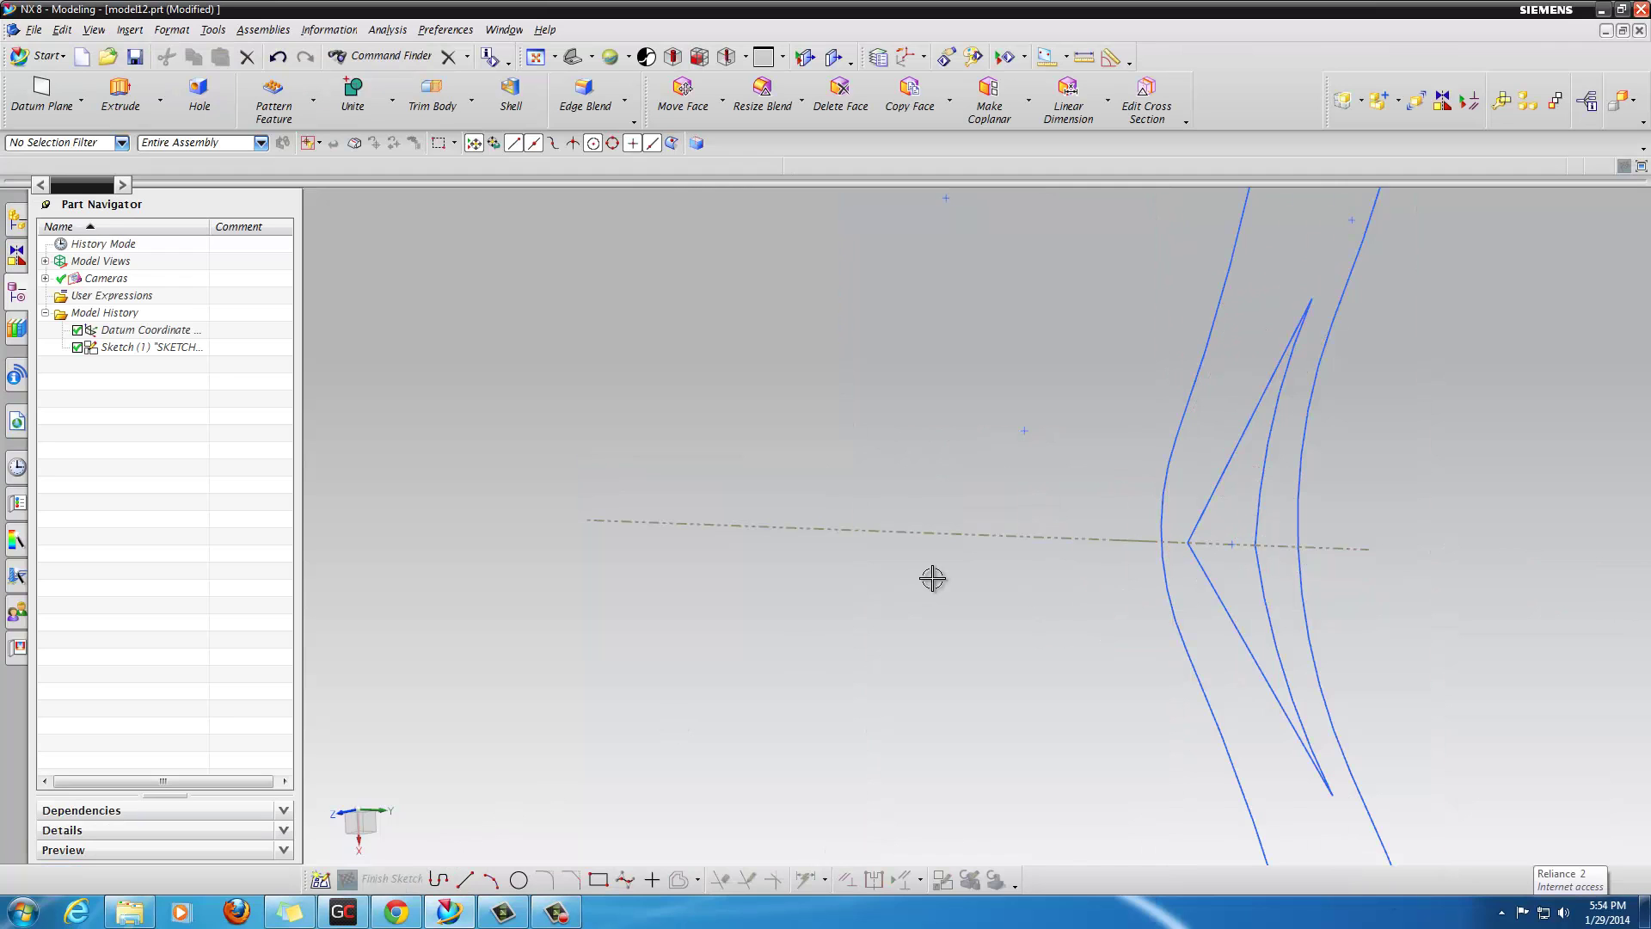
scroll(916, 552, up, 3)
scroll(950, 560, down, 2)
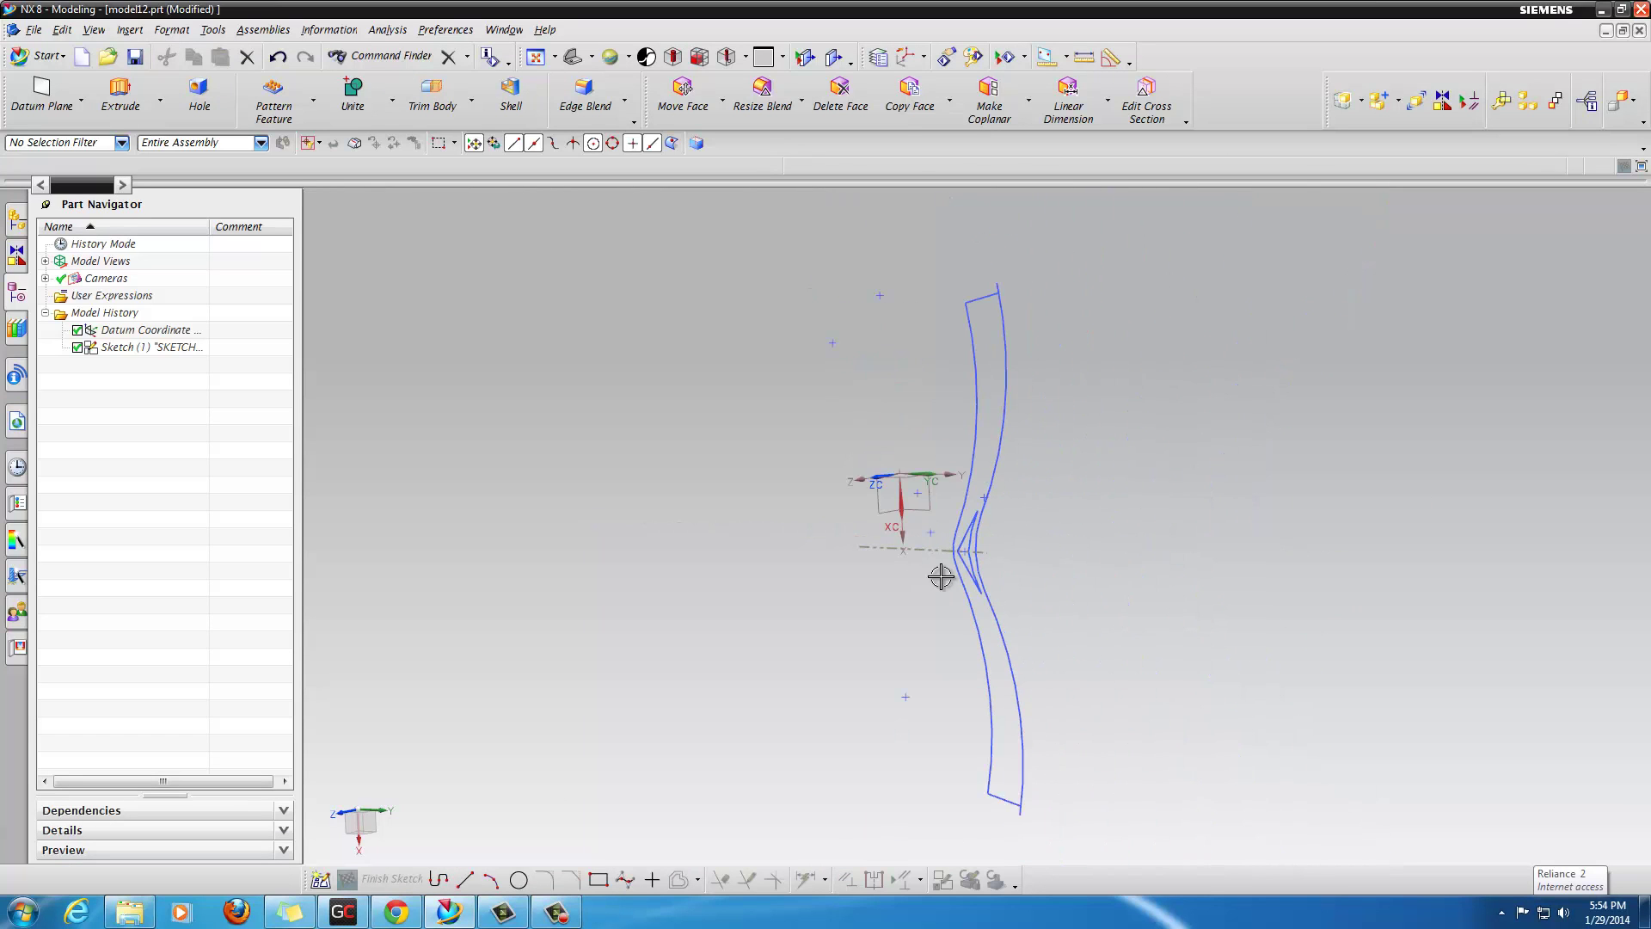
mouse_move(1089, 634)
middle_down()
mouse_move(911, 579)
mouse_move(877, 634)
mouse_move(888, 608)
middle_up()
double_click(878, 598)
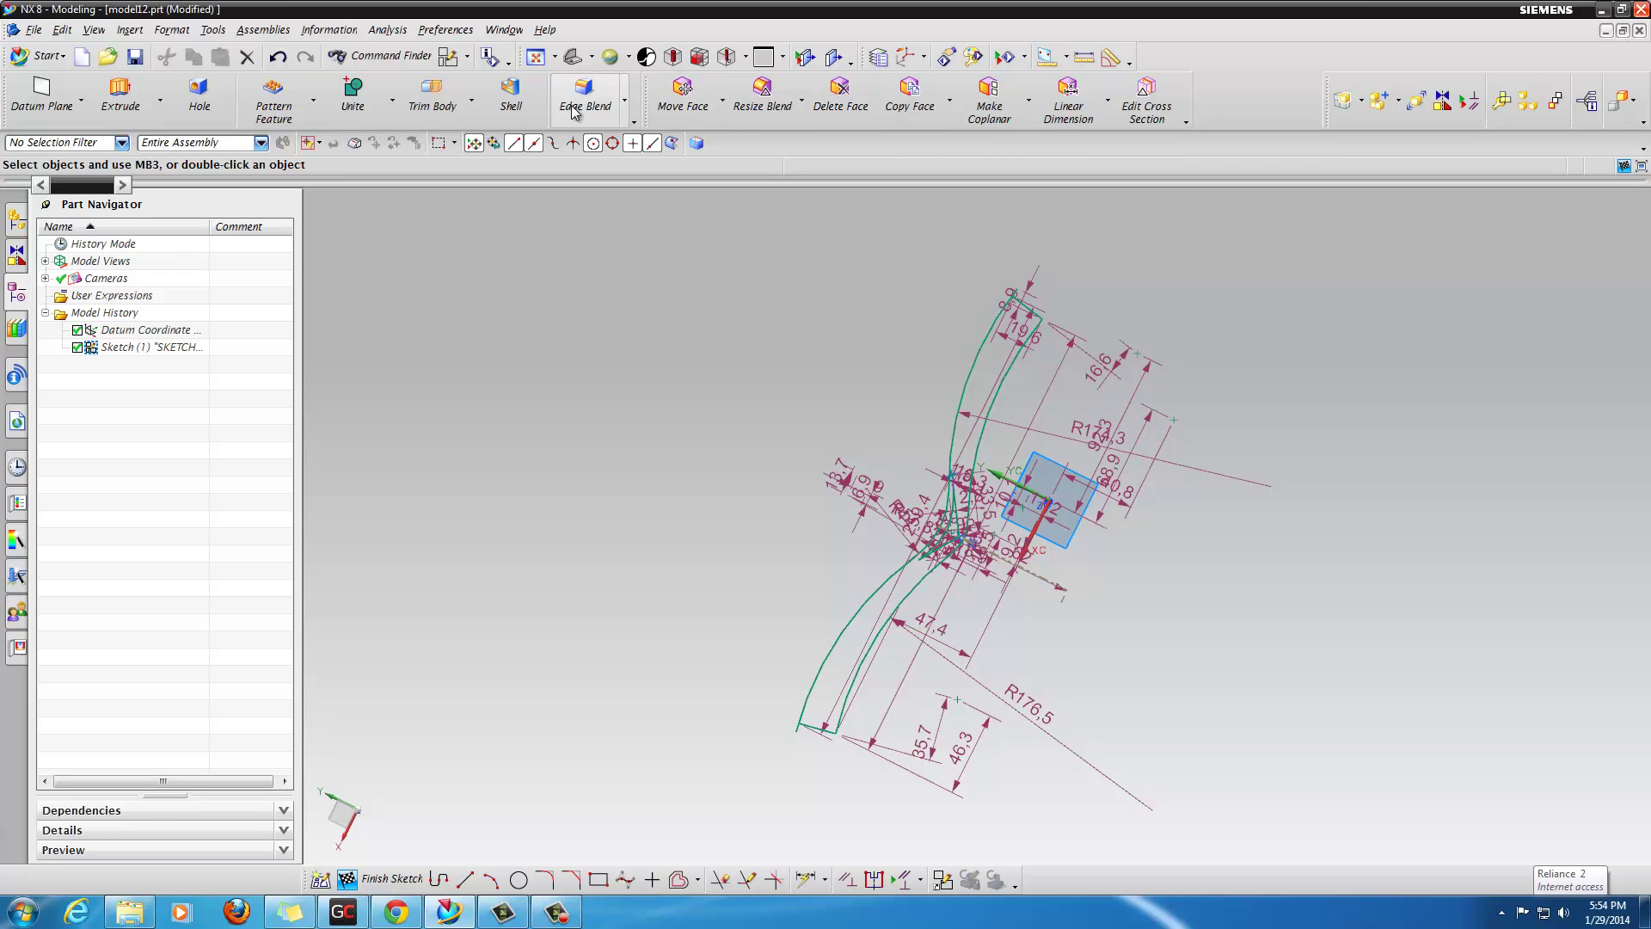
click(474, 98)
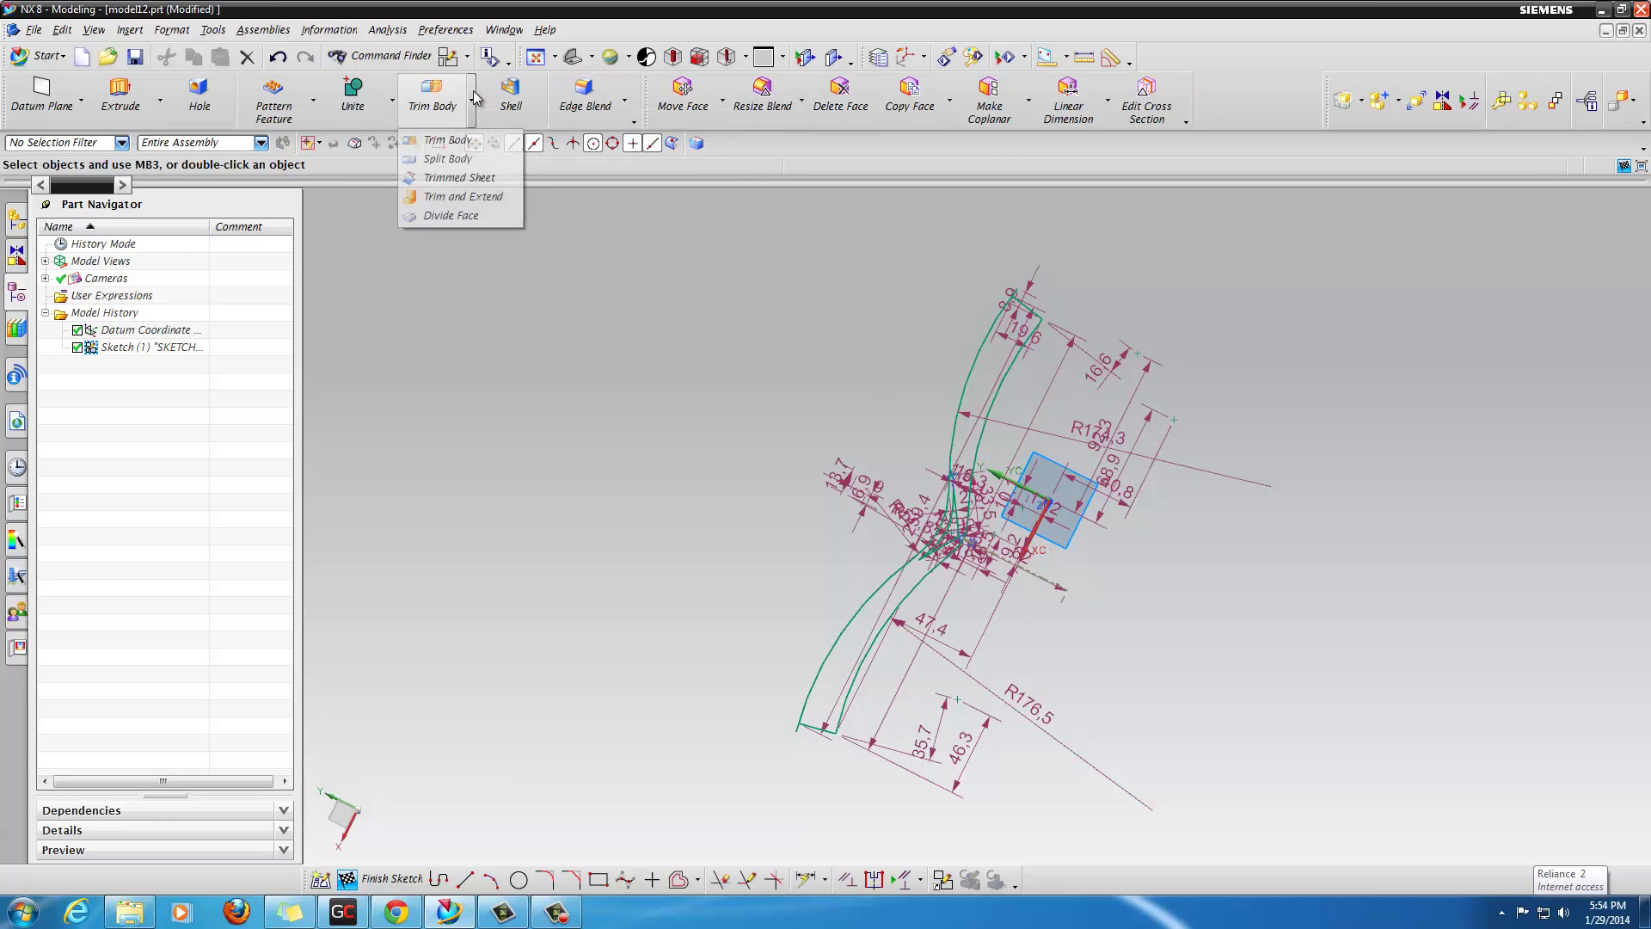
click(635, 217)
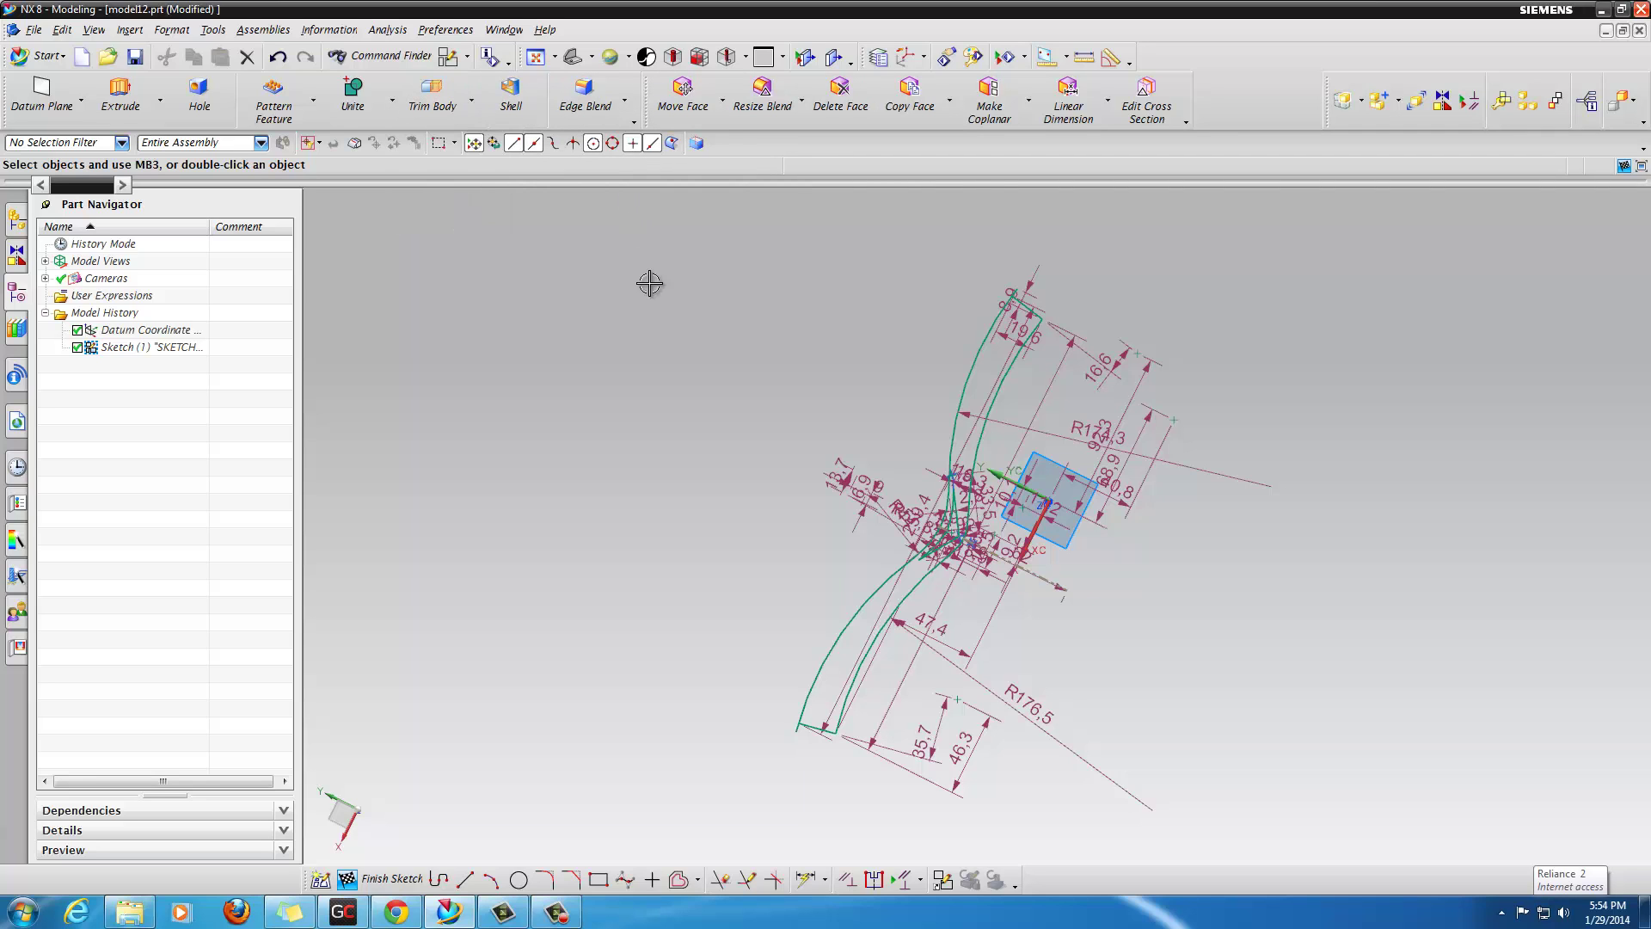
click(943, 881)
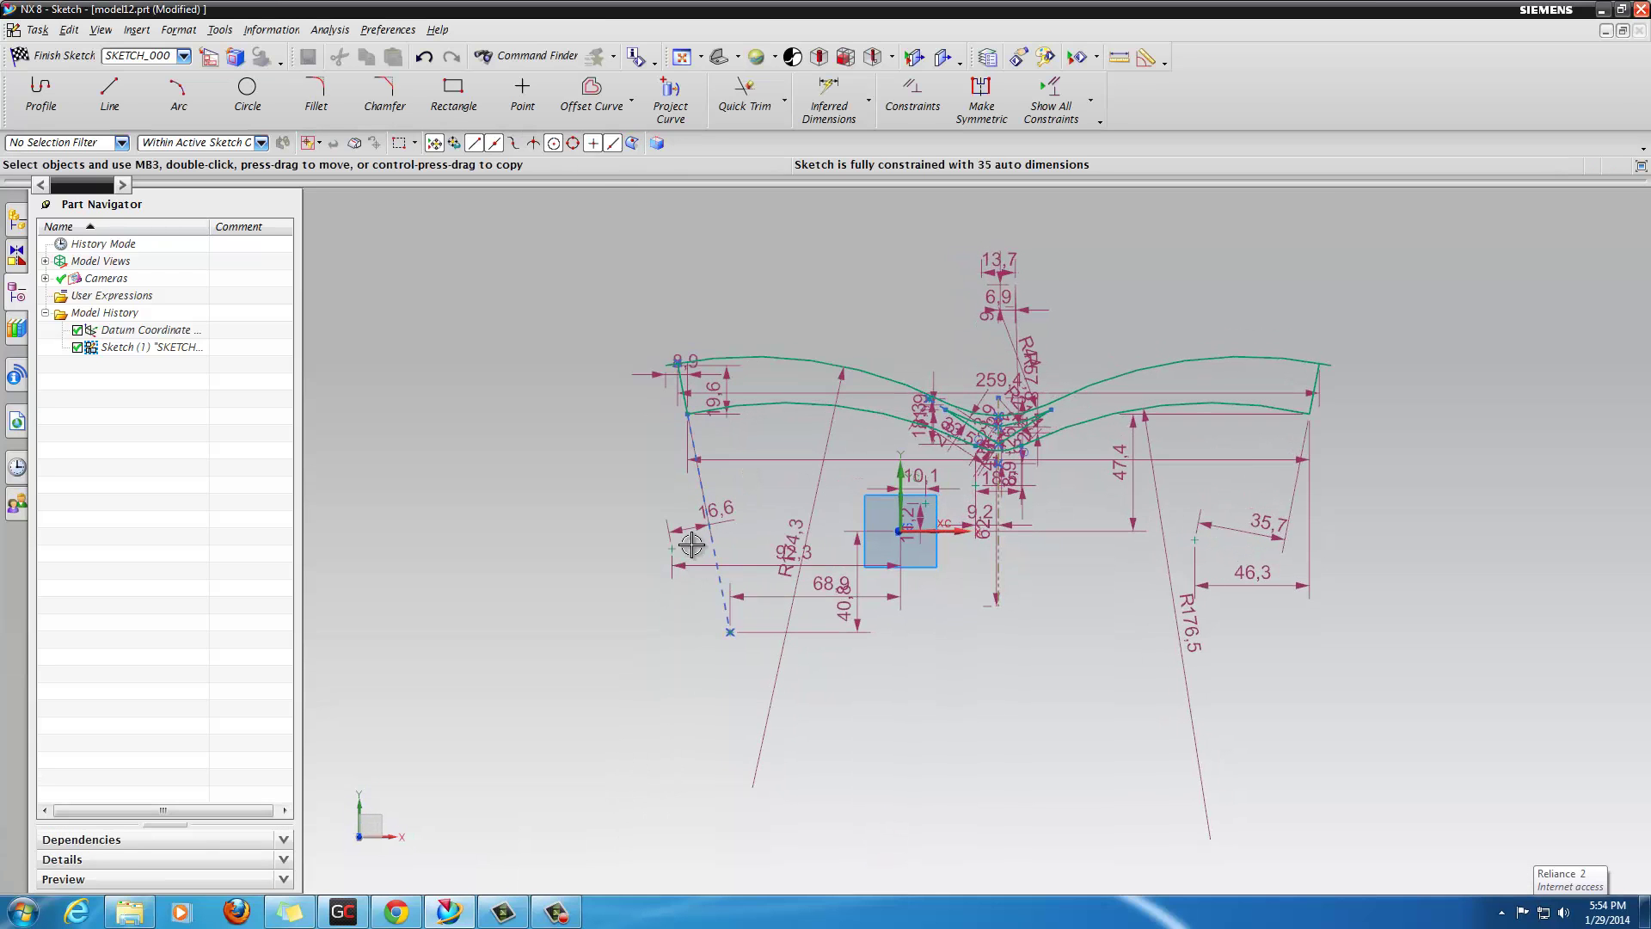
Step: Trim the upper arcs' short overhangs beyond the side lines at both outer ends of the frame and finish the sketch
click(746, 102)
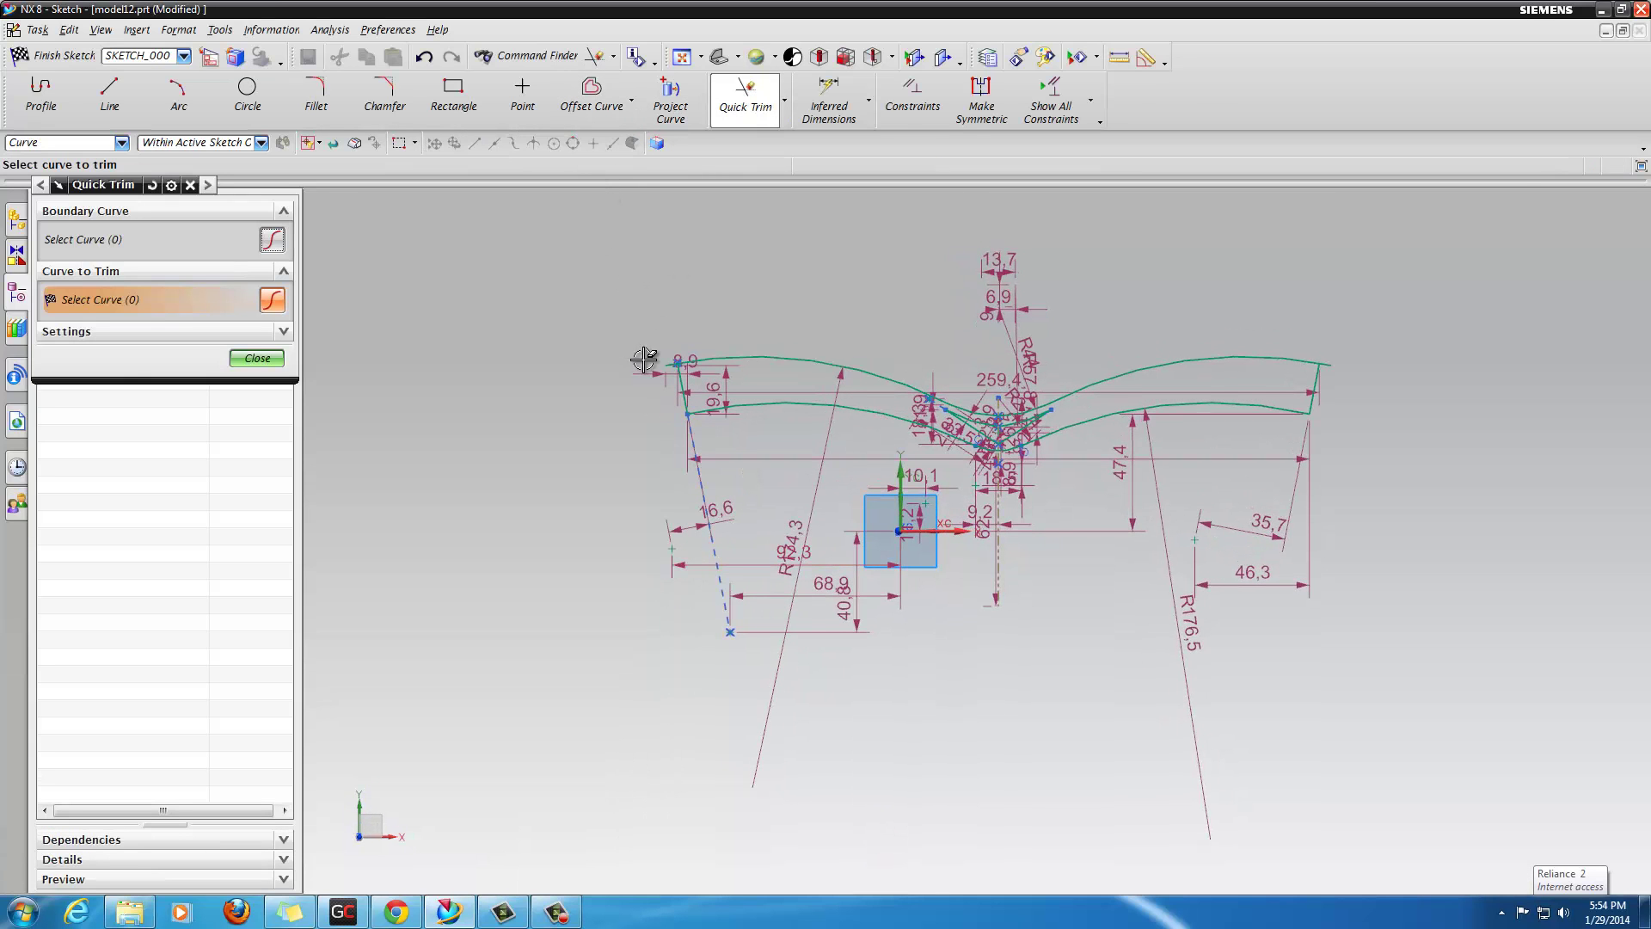
scroll(689, 373, up, 5)
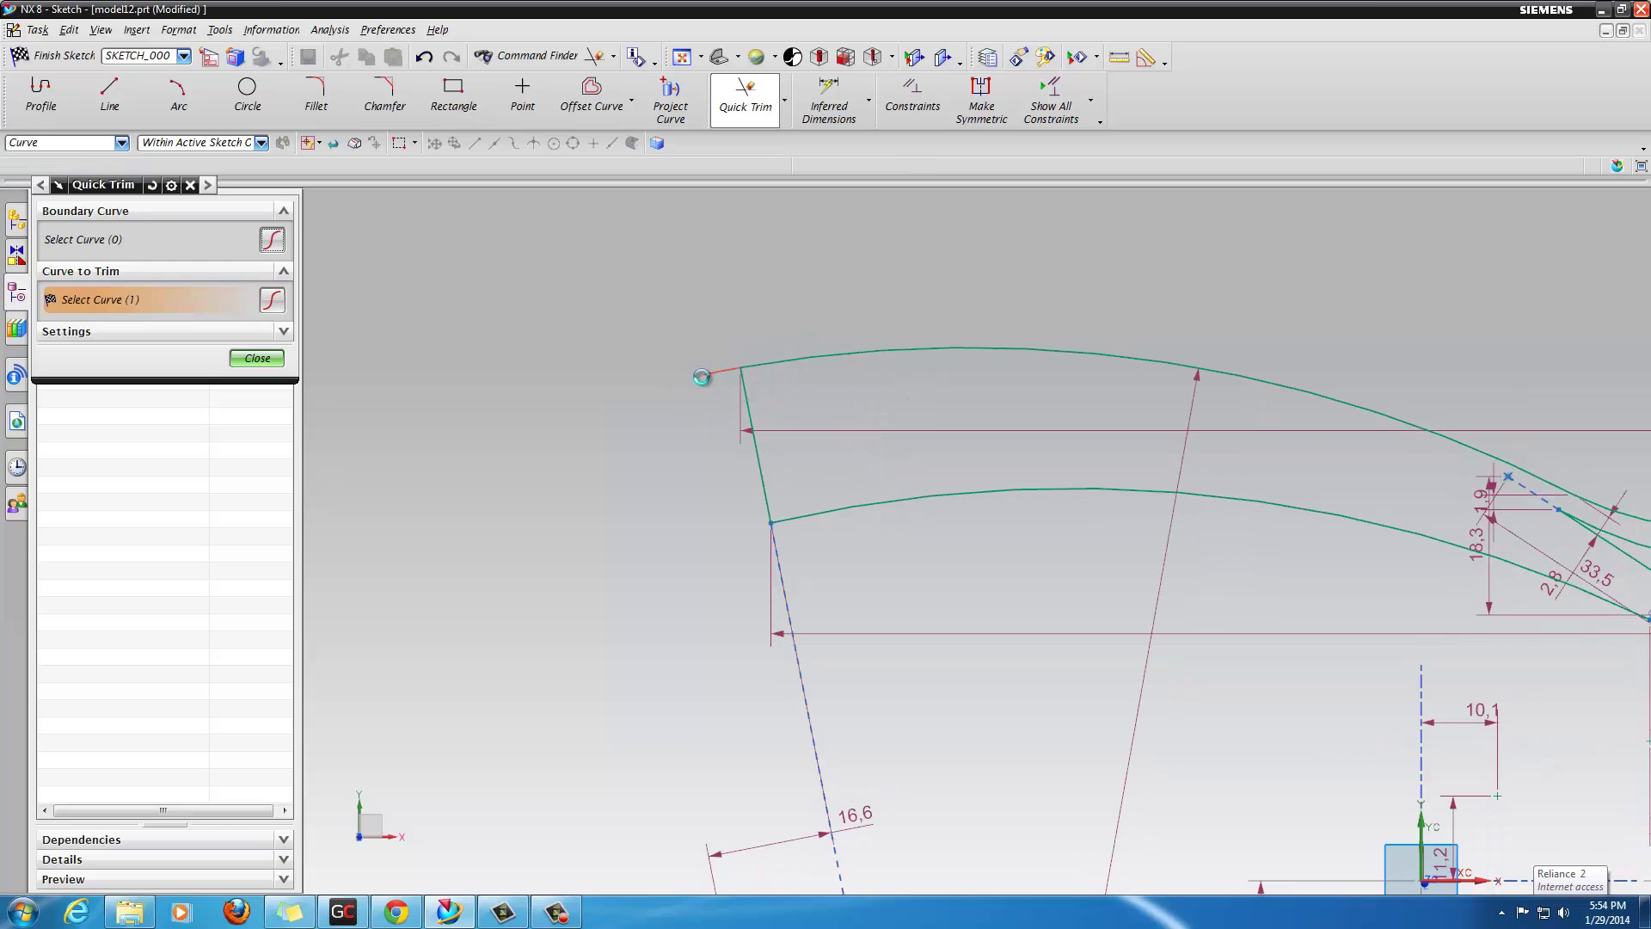
scroll(627, 387, down, 4)
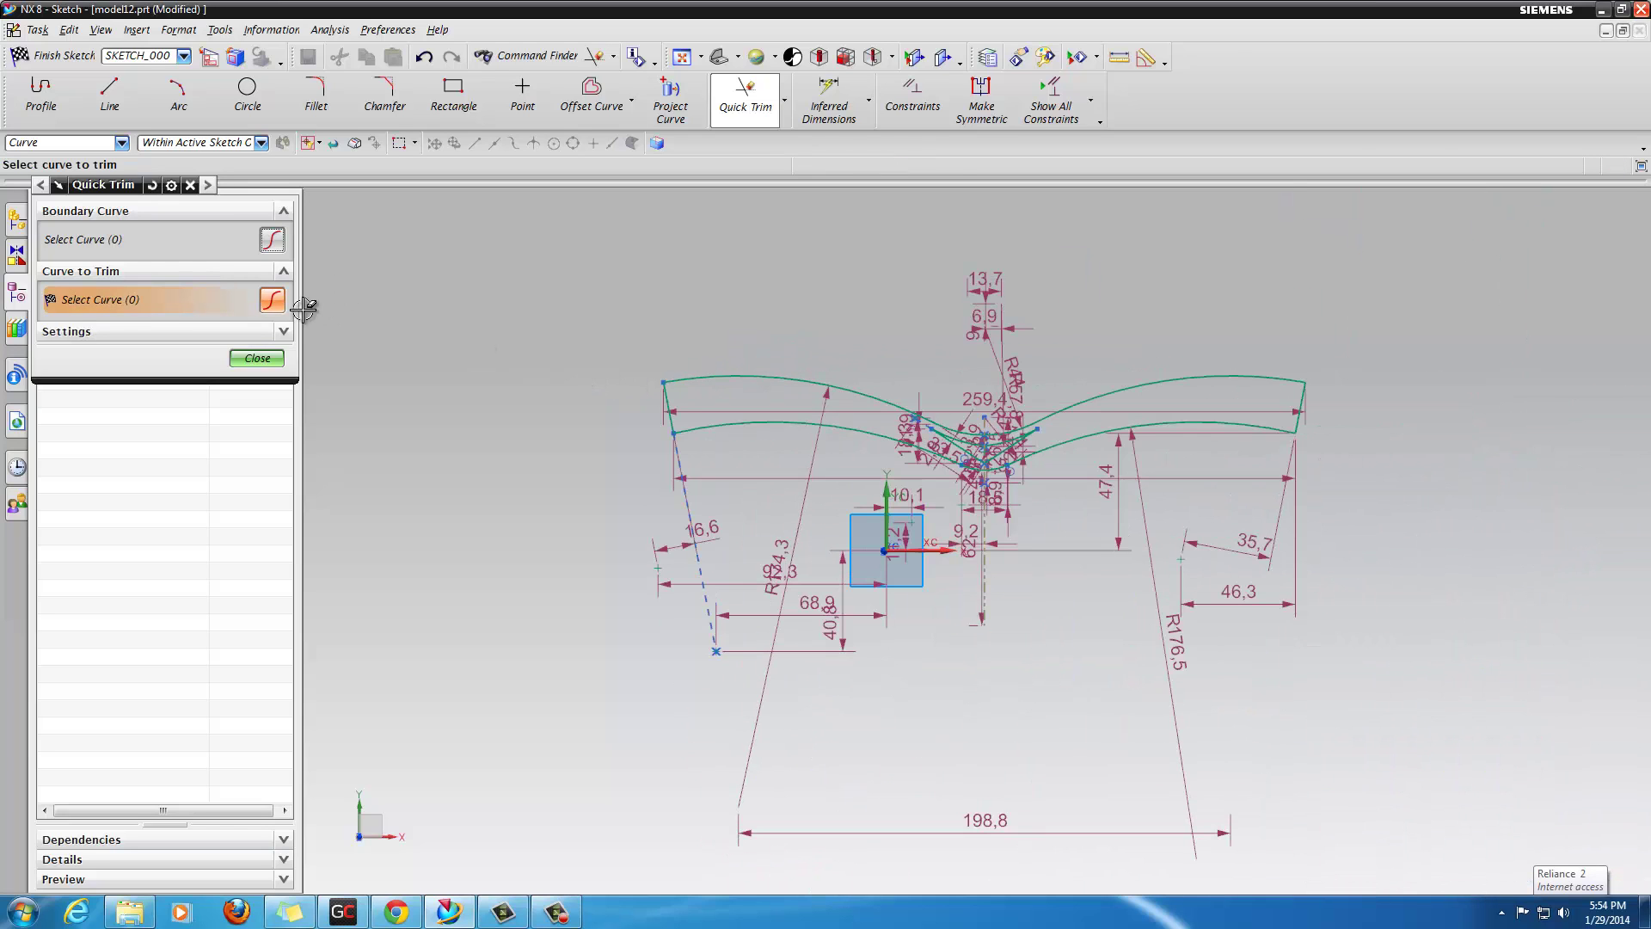
click(256, 358)
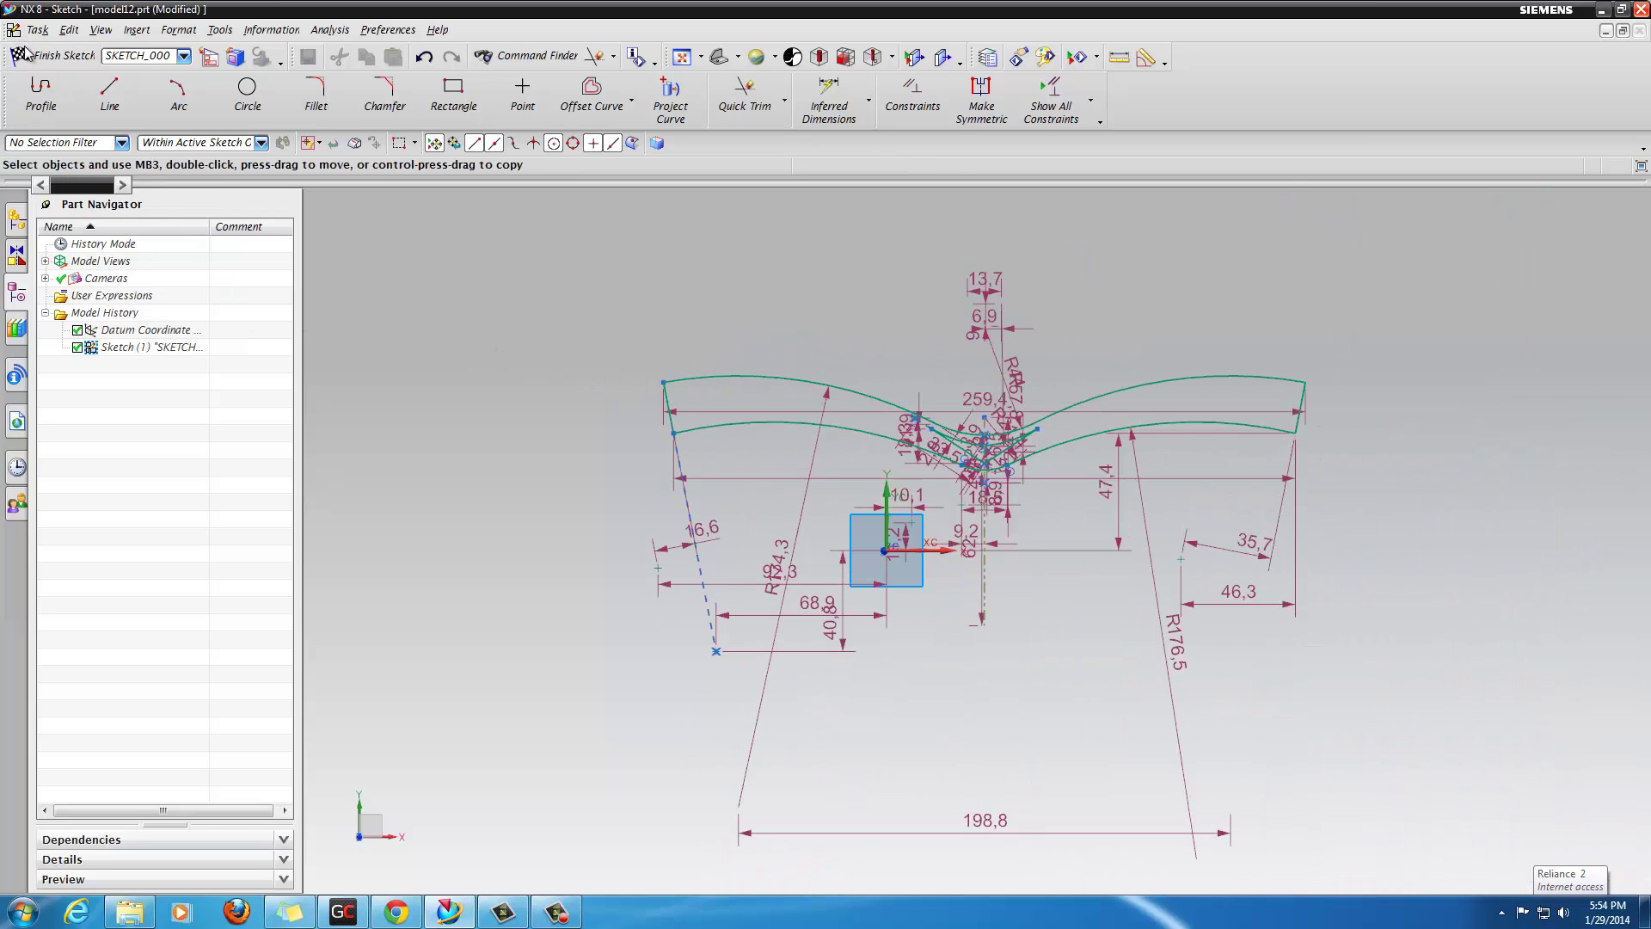
key(ctrl+q)
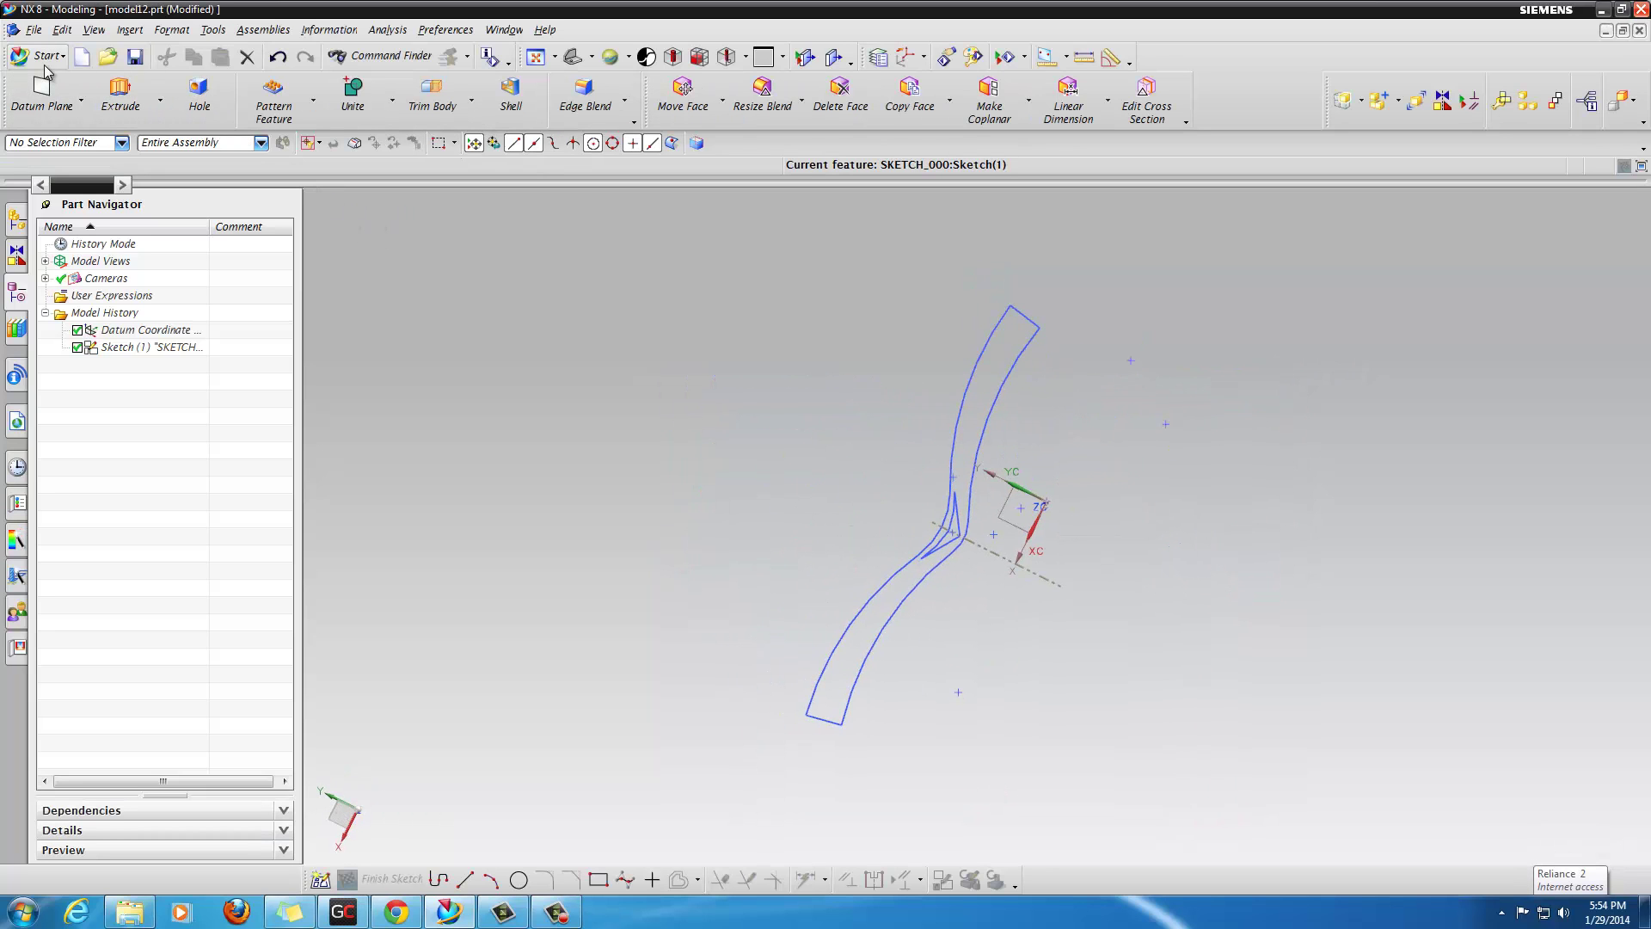
middle_drag(1040, 549, 1257, 571)
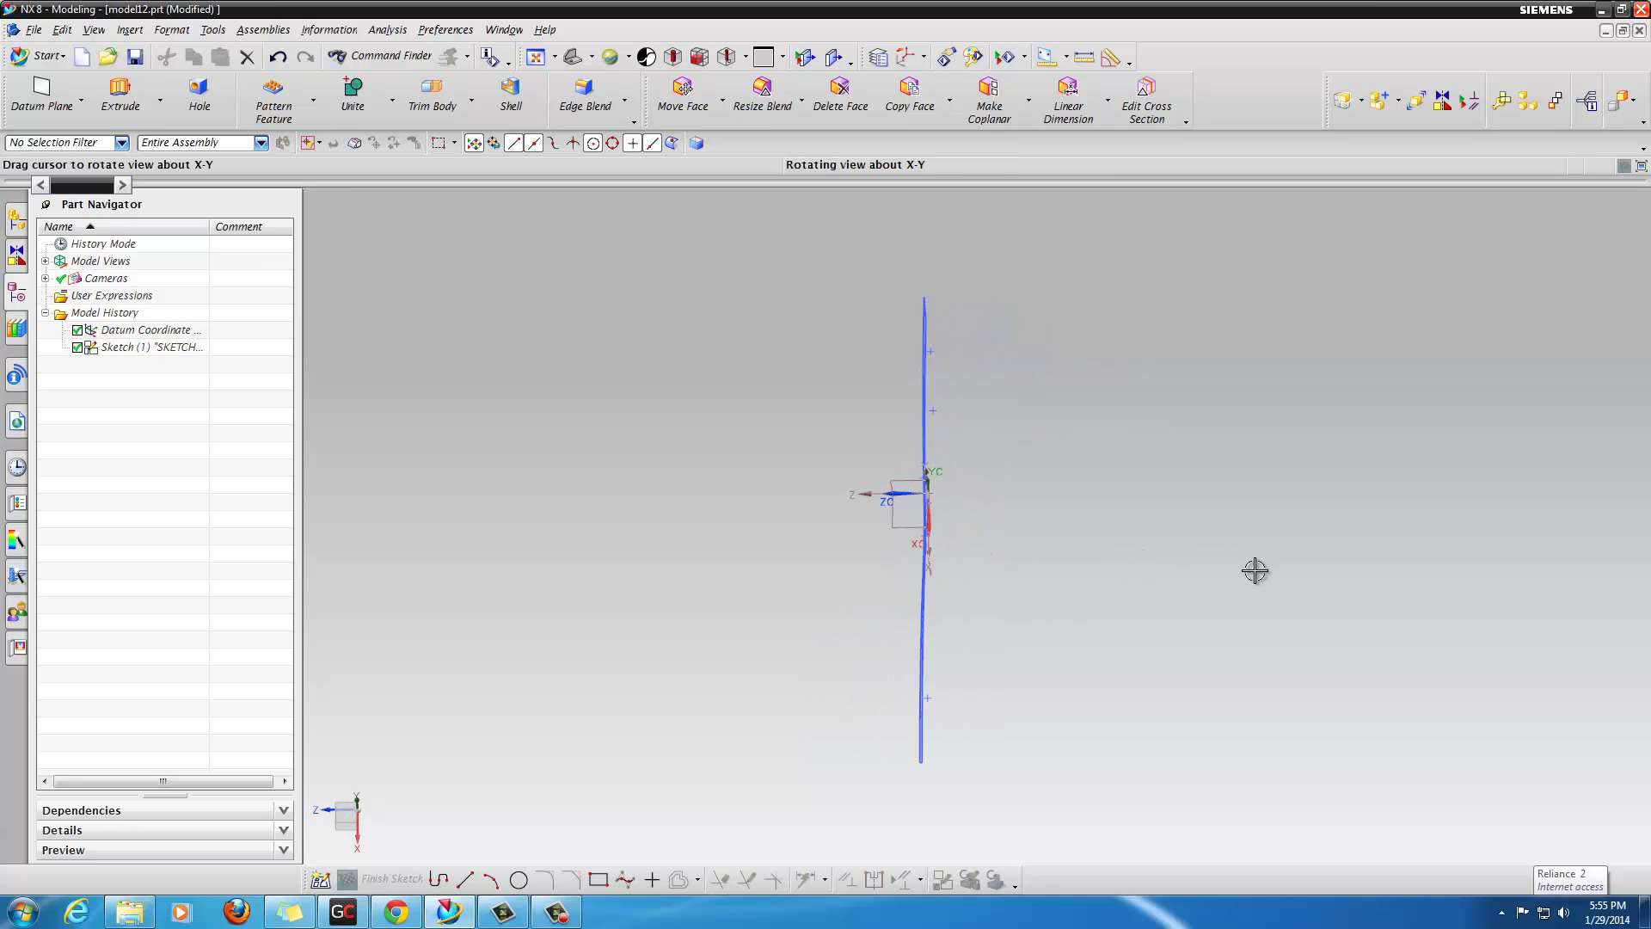
Step: Create a new sketch on the XZ datum plane, perpendicular to the frame profile sketch
click(904, 523)
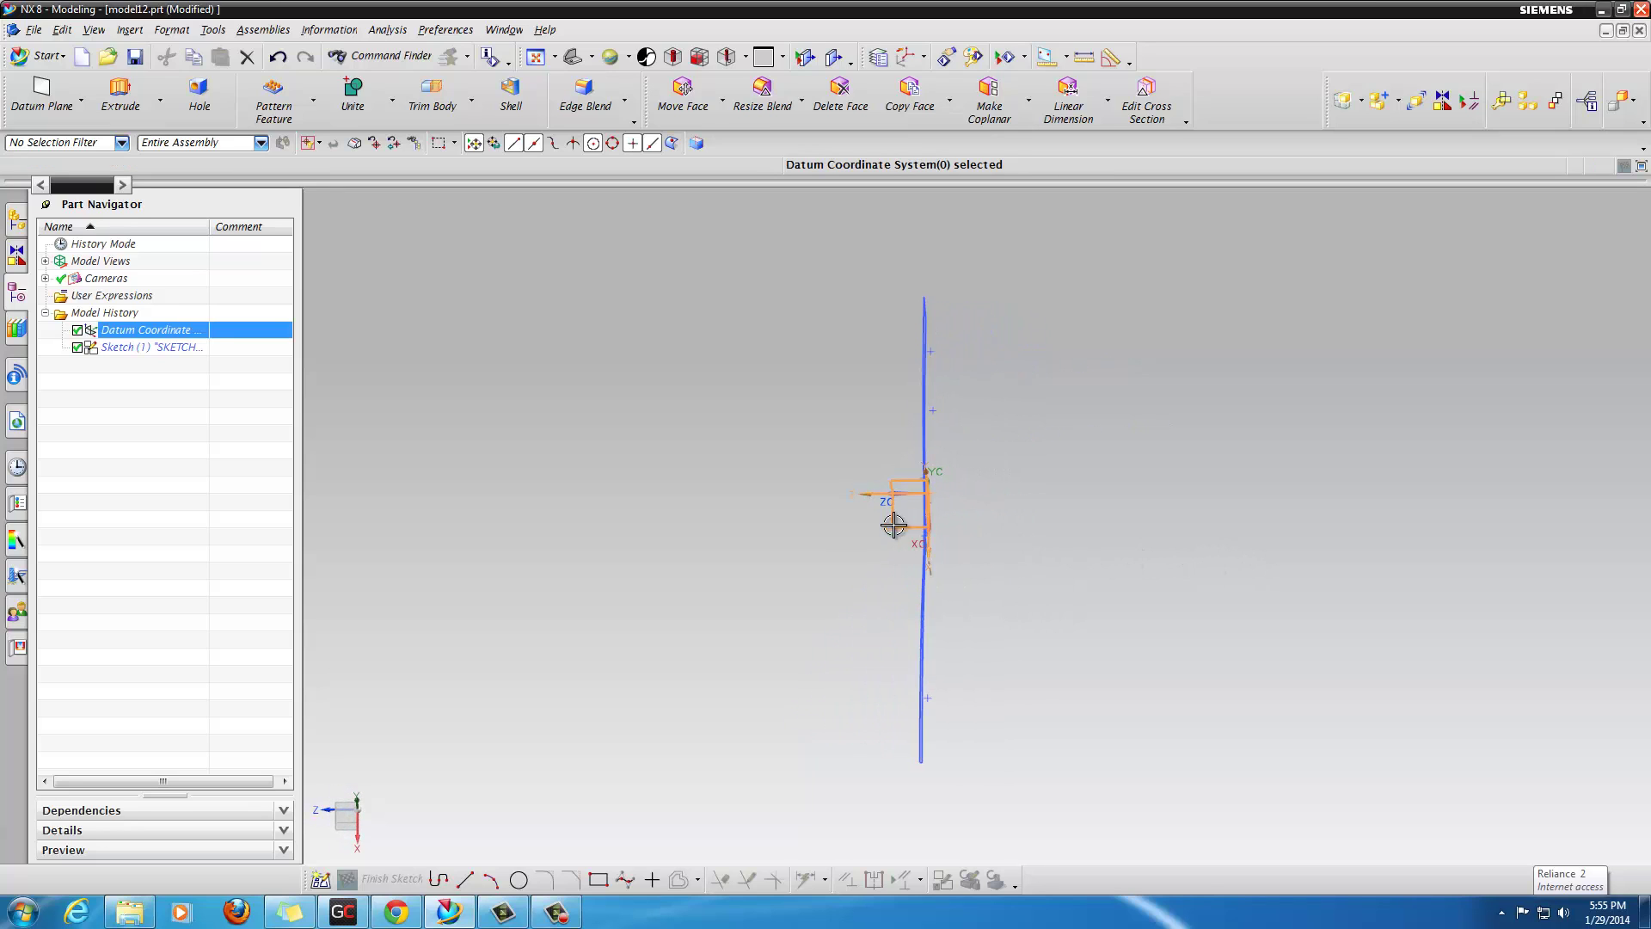
key(Escape)
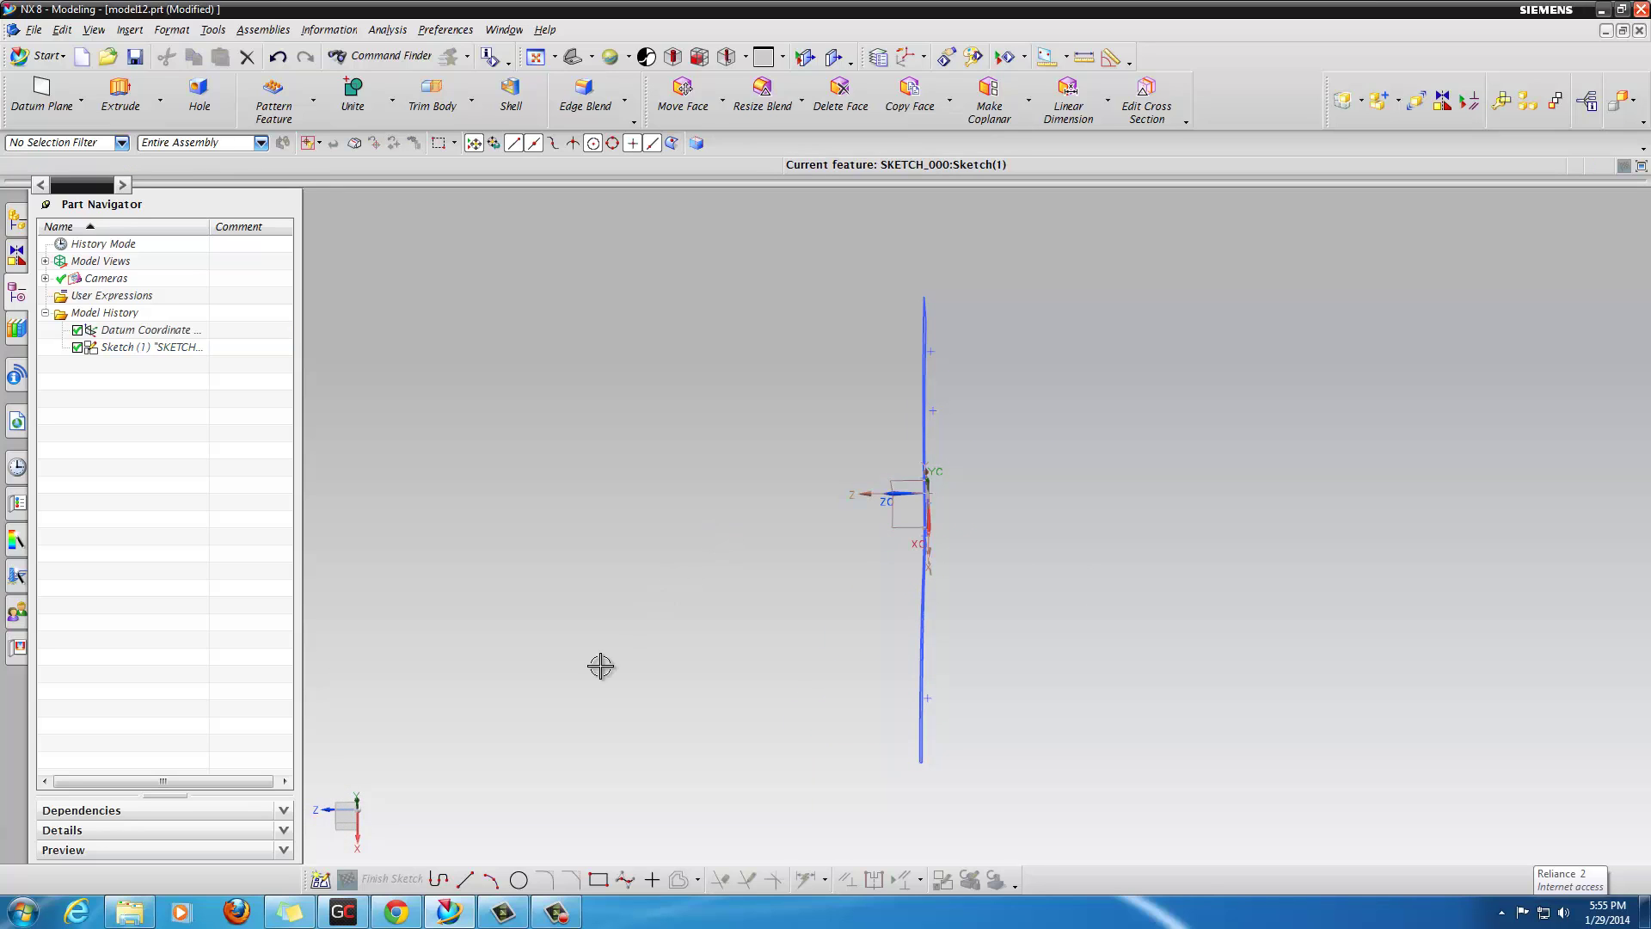
click(323, 880)
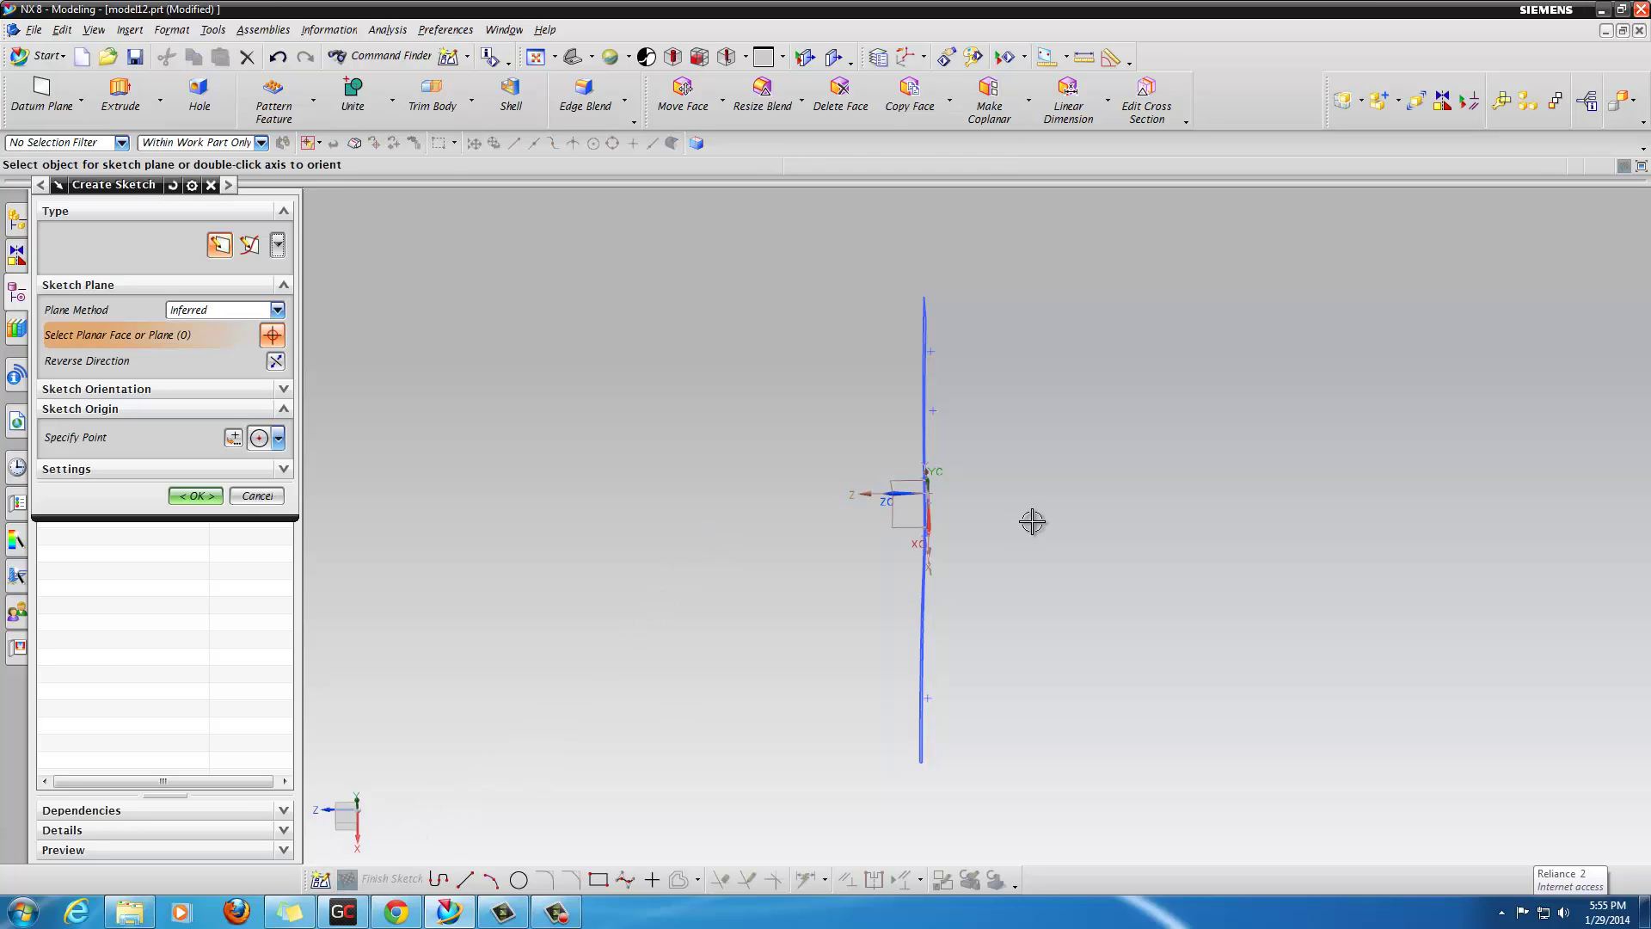
click(908, 519)
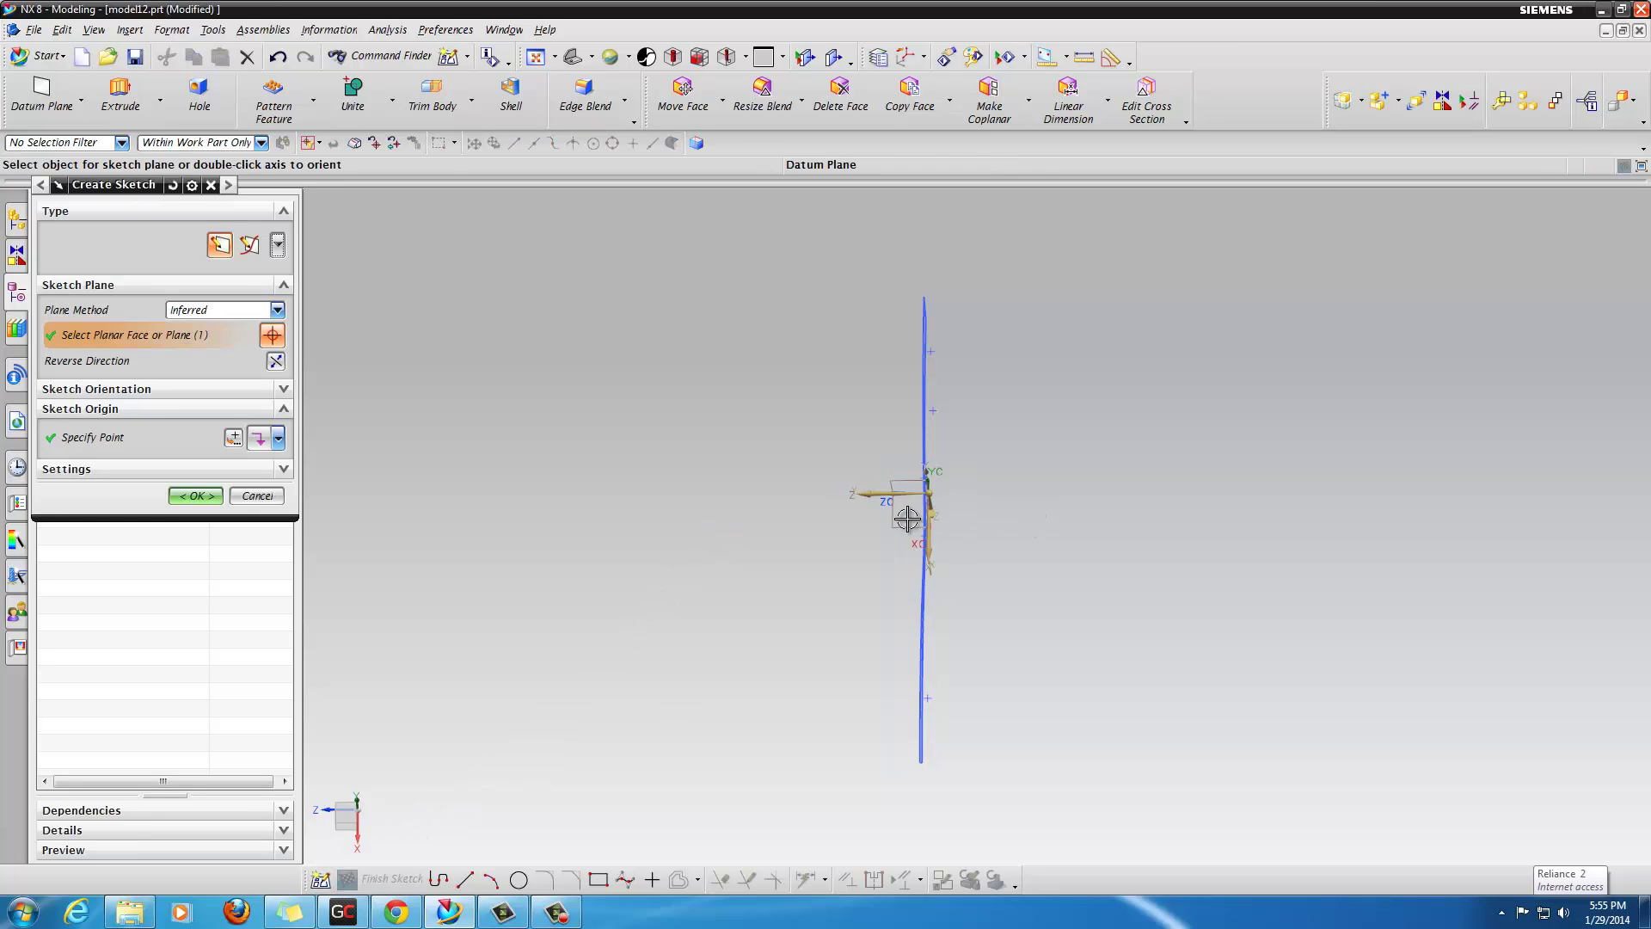
click(196, 495)
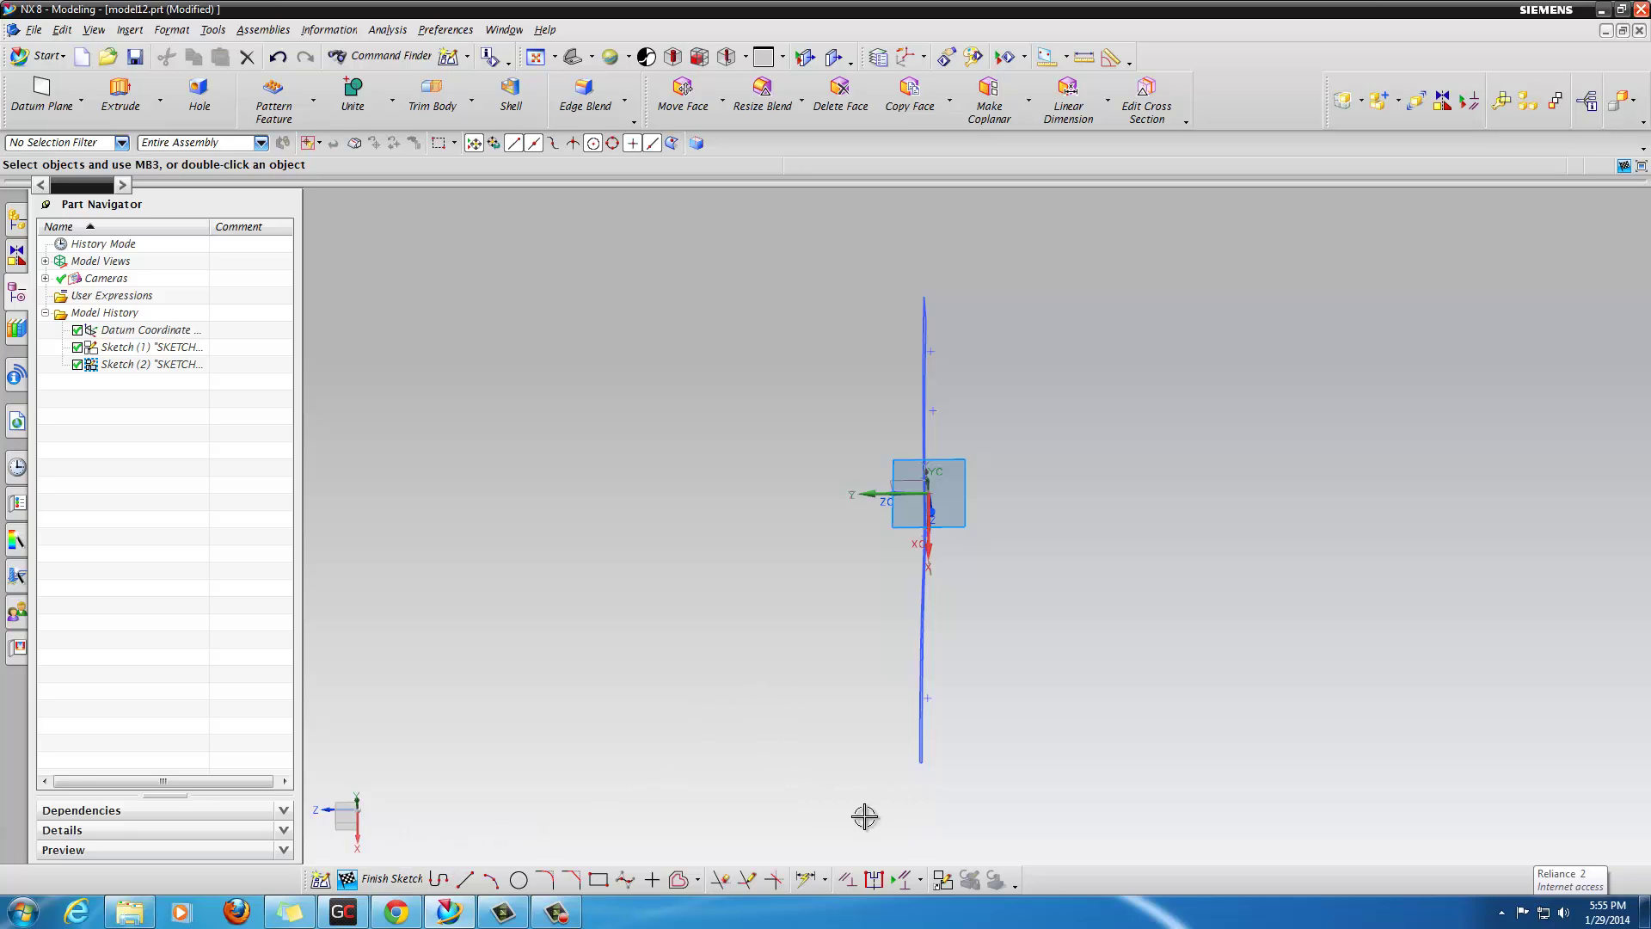
mouse_move(535, 917)
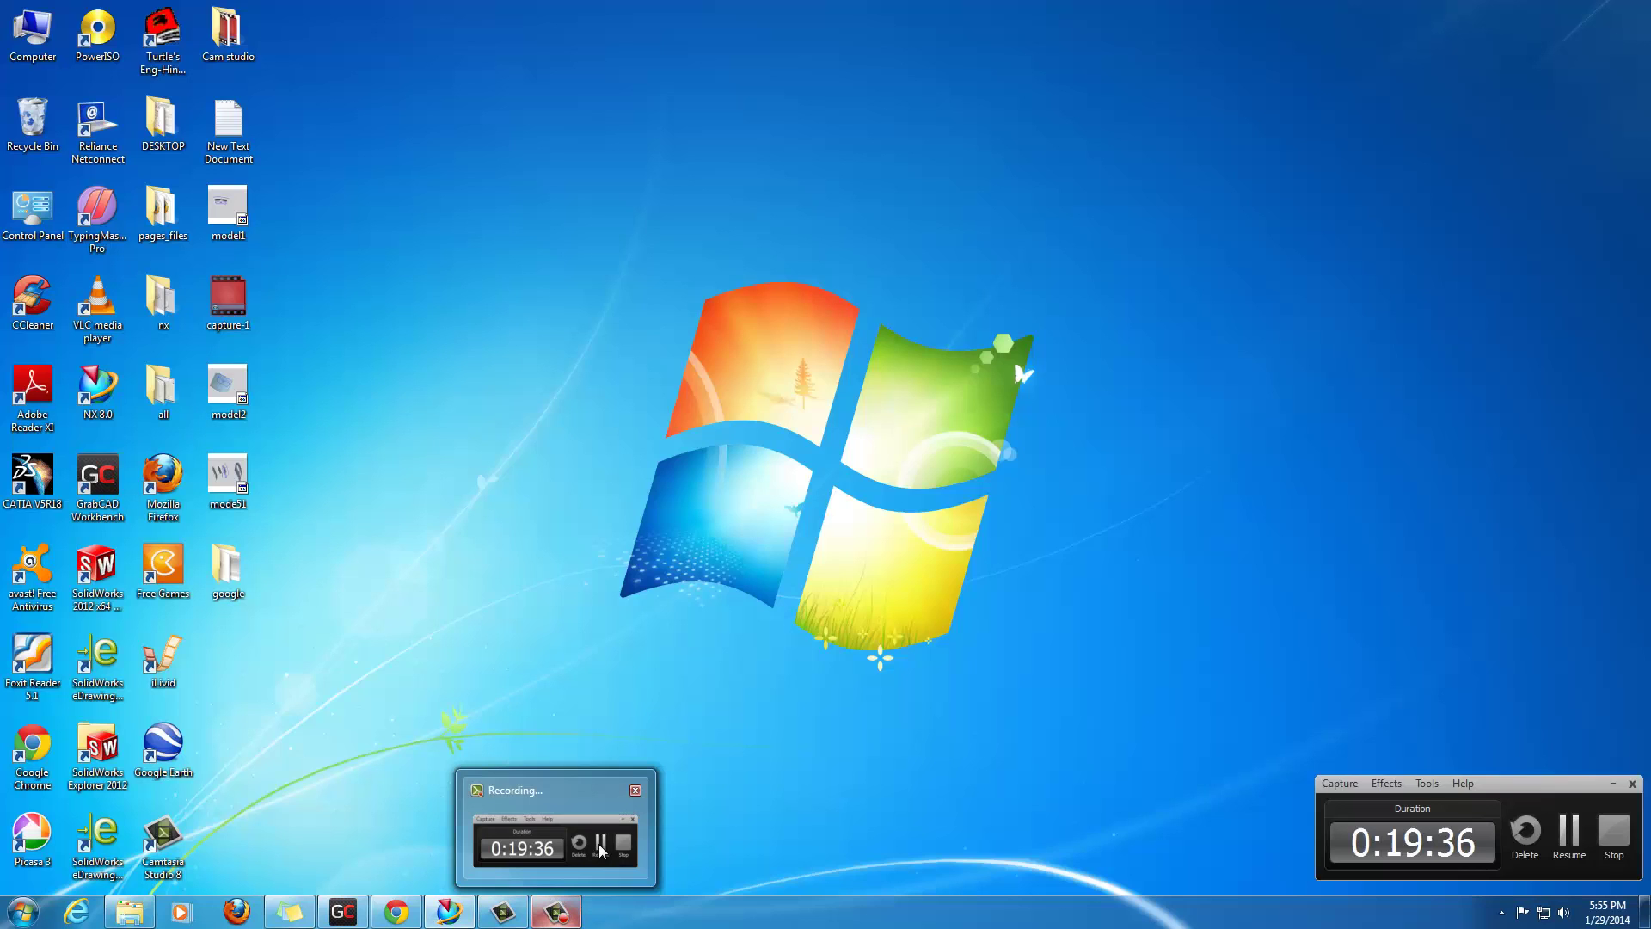
mouse_move(605, 851)
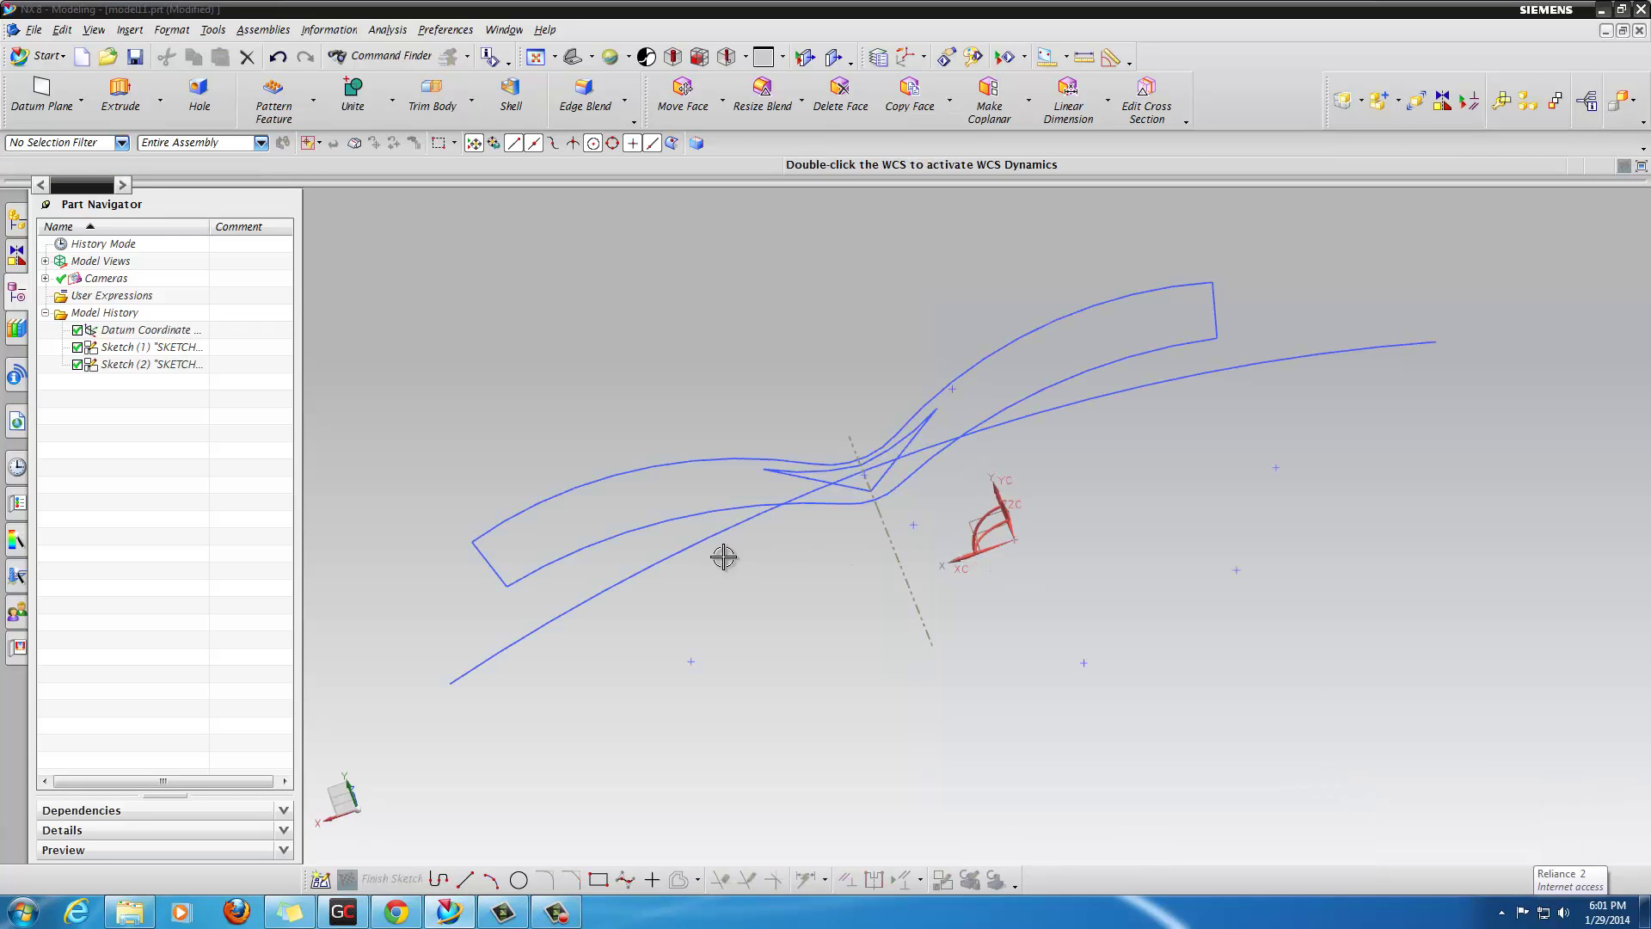
Step: Extrude the long curvature arc symmetrically by 100 mm into a curved sheet
mouse_move(726, 556)
middle_down()
mouse_move(767, 592)
mouse_move(663, 637)
mouse_move(611, 627)
mouse_move(633, 608)
middle_up()
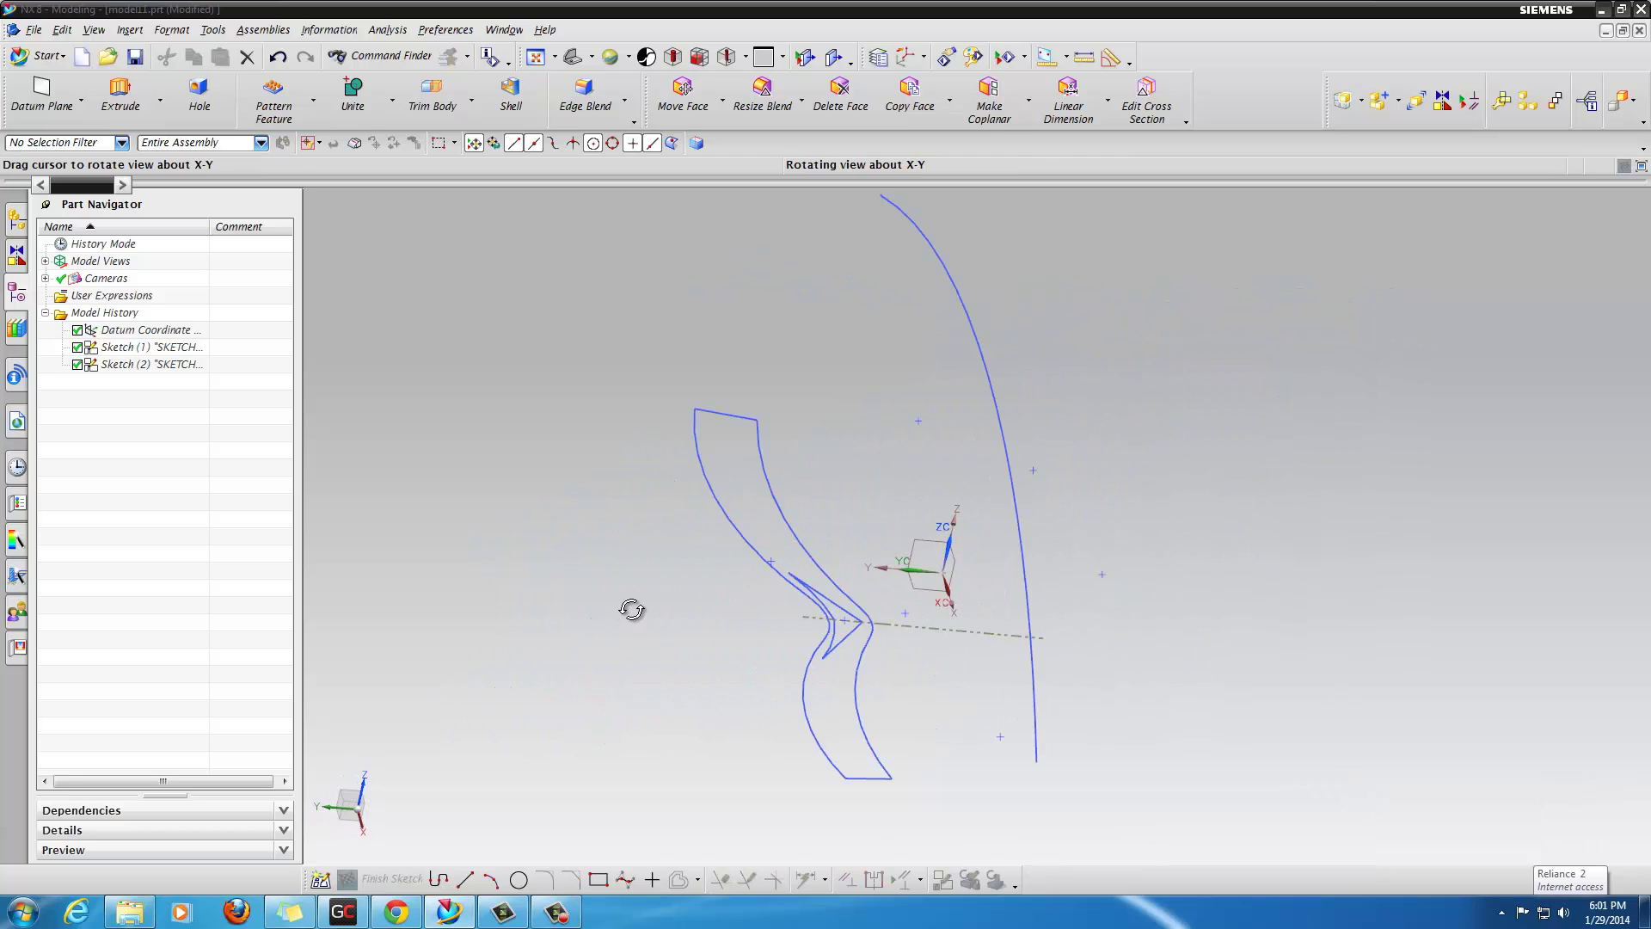
click(121, 94)
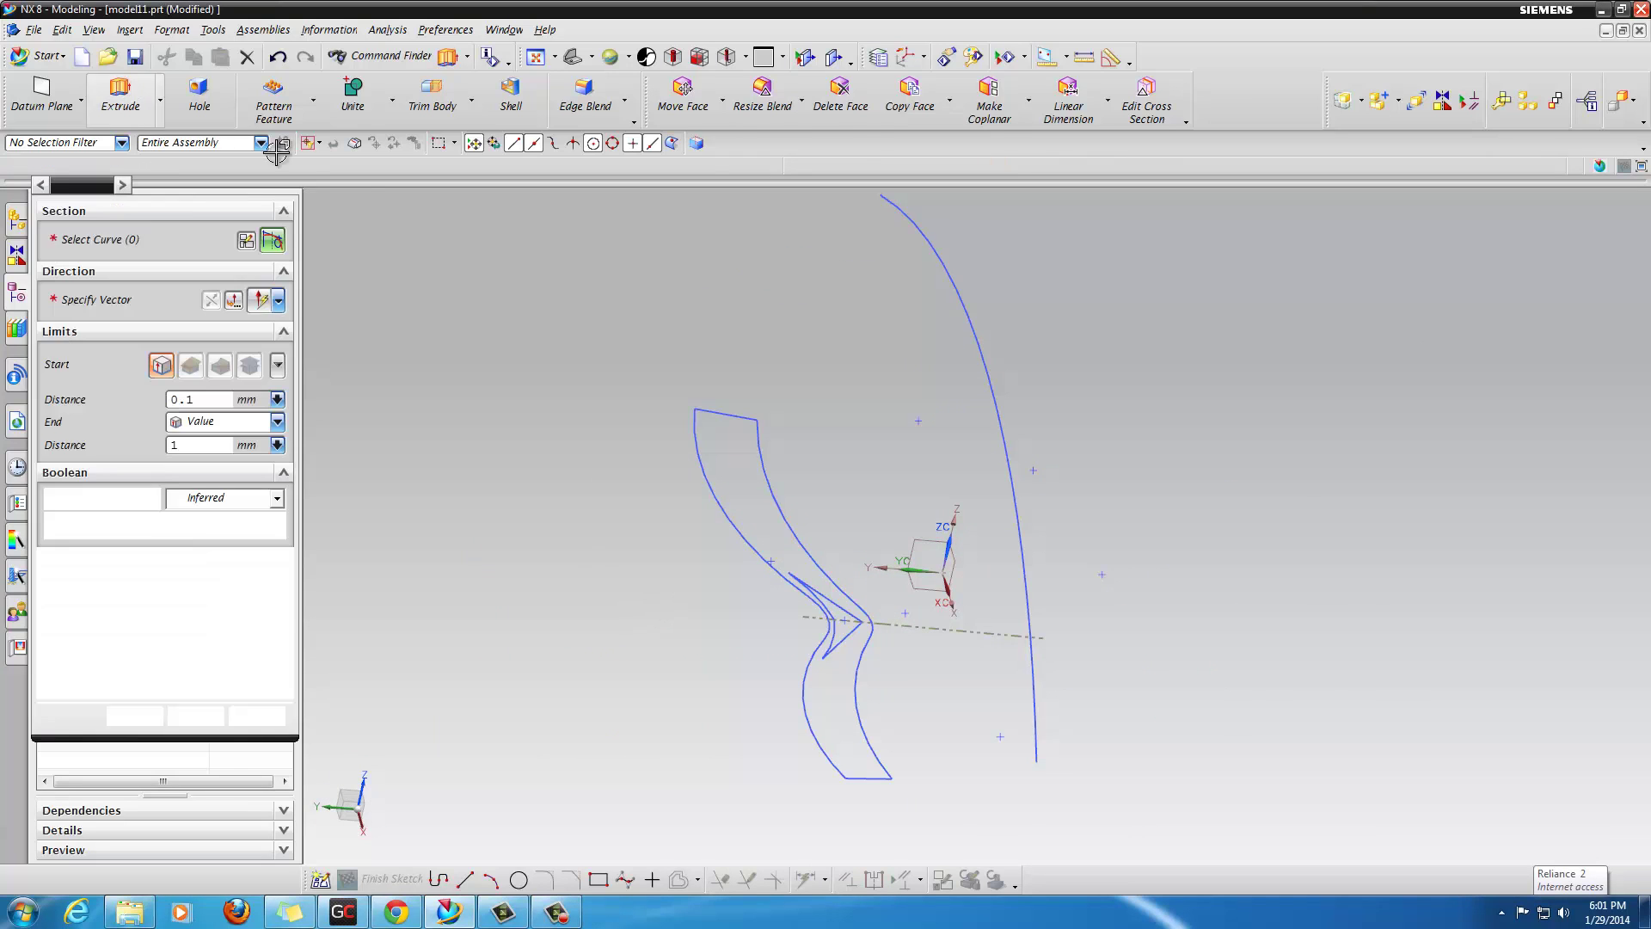
click(968, 325)
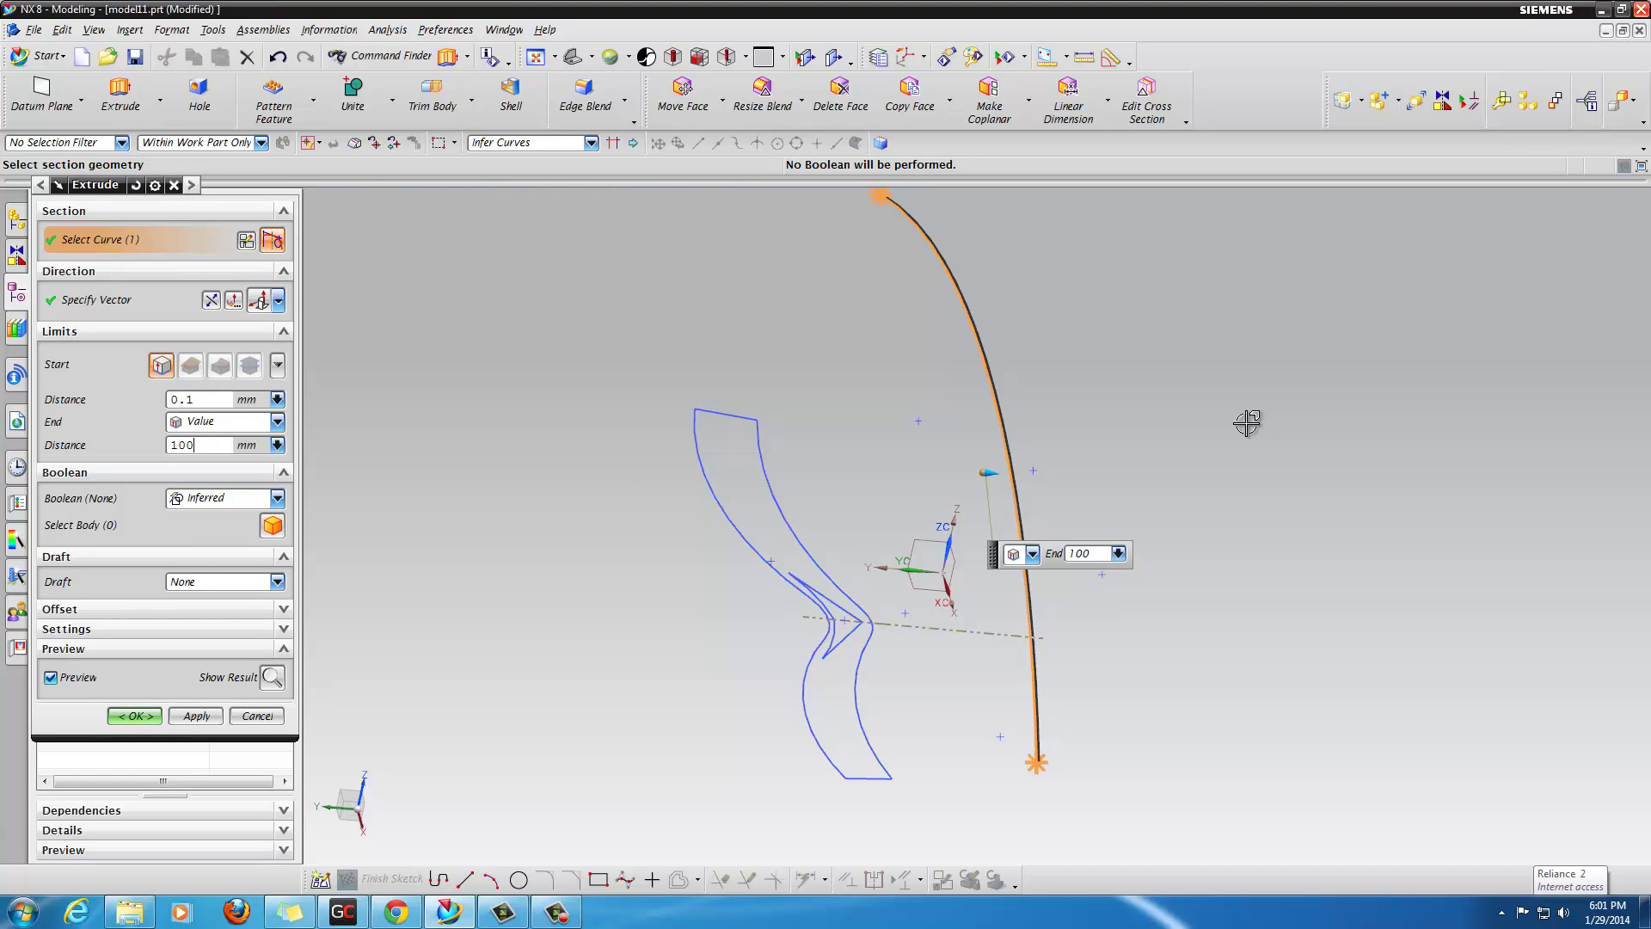
click(245, 421)
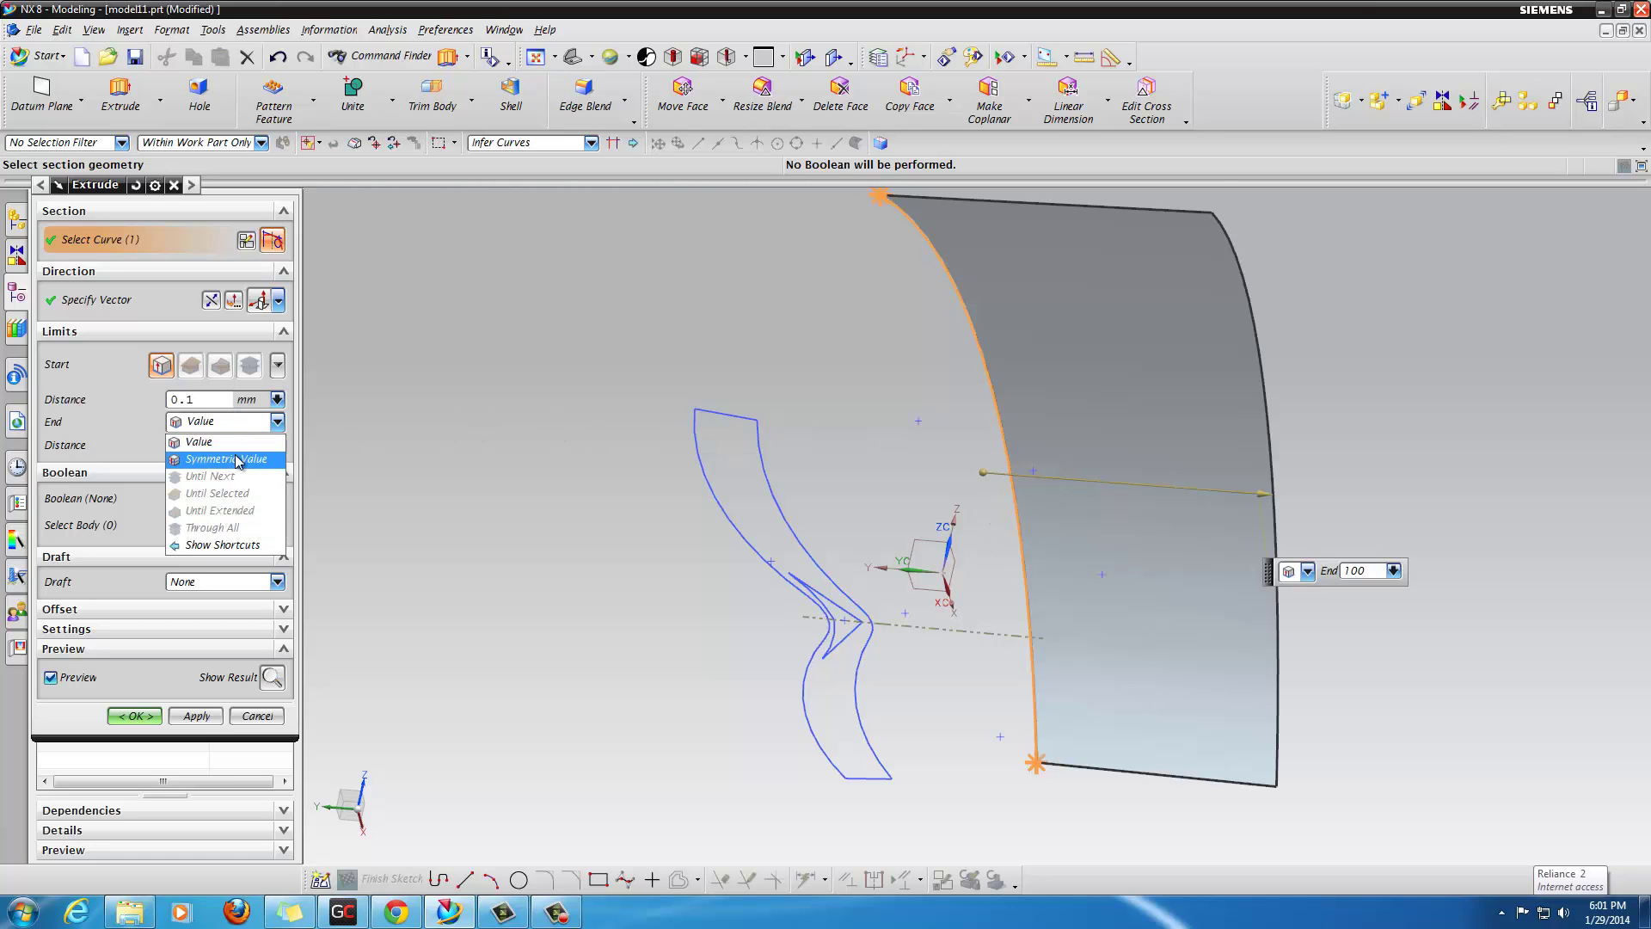
click(240, 460)
middle_drag(456, 472, 559, 361)
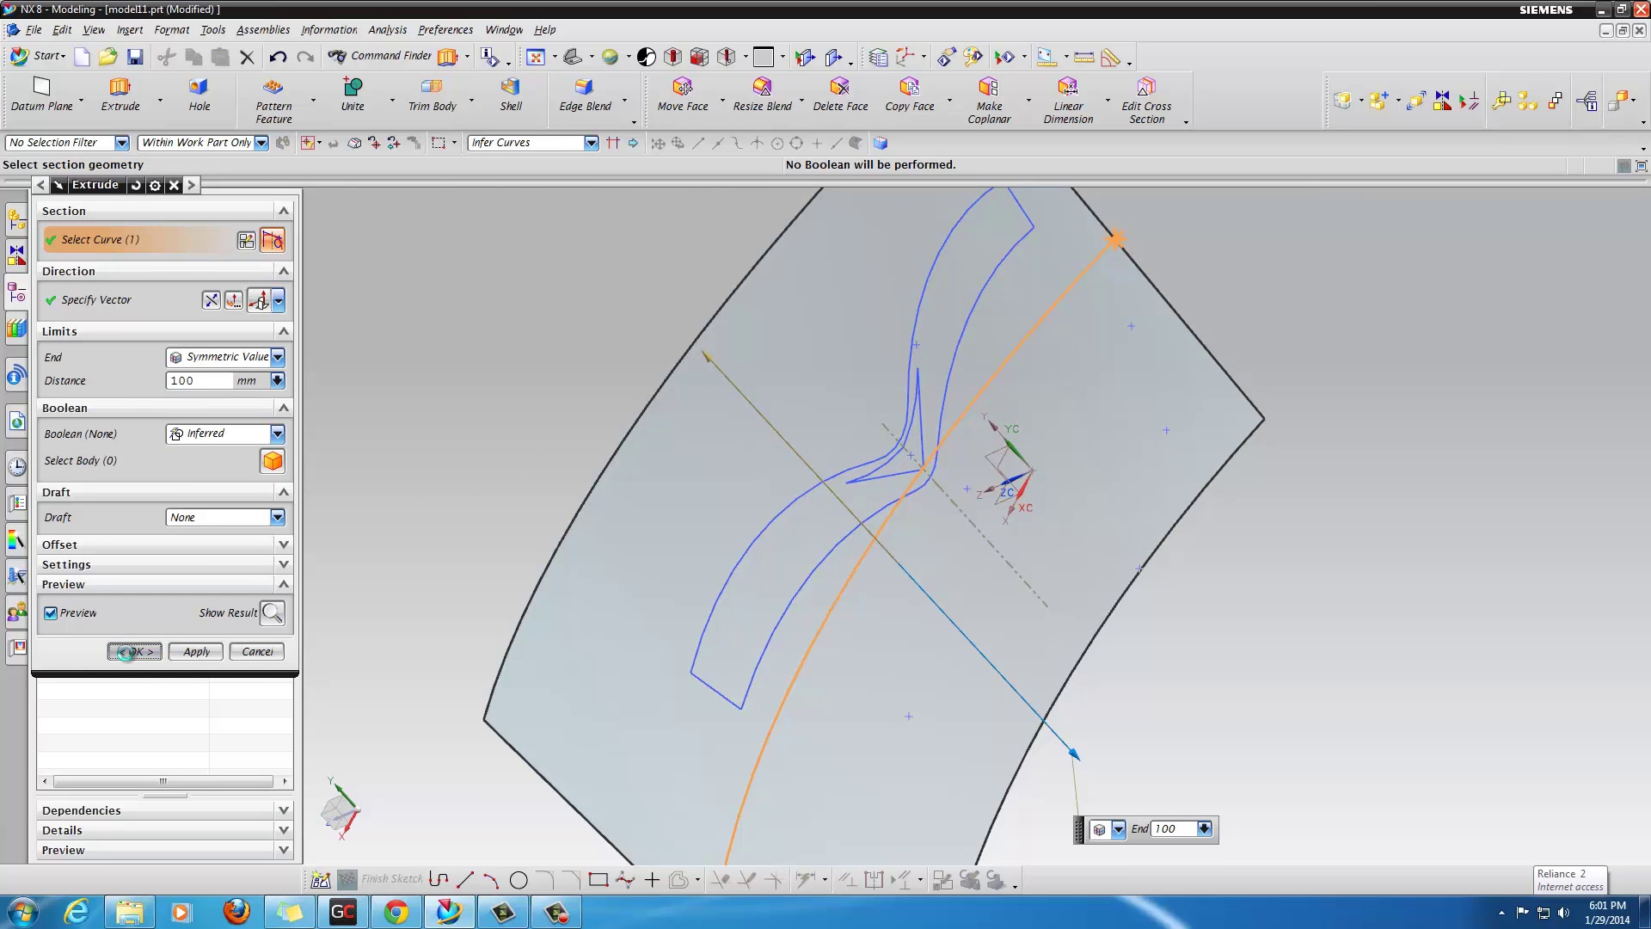
click(133, 651)
Step: Try trimming the curved sheet with the closed frame outline, projected normal to the face, and undo the trim
middle_drag(324, 720, 235, 731)
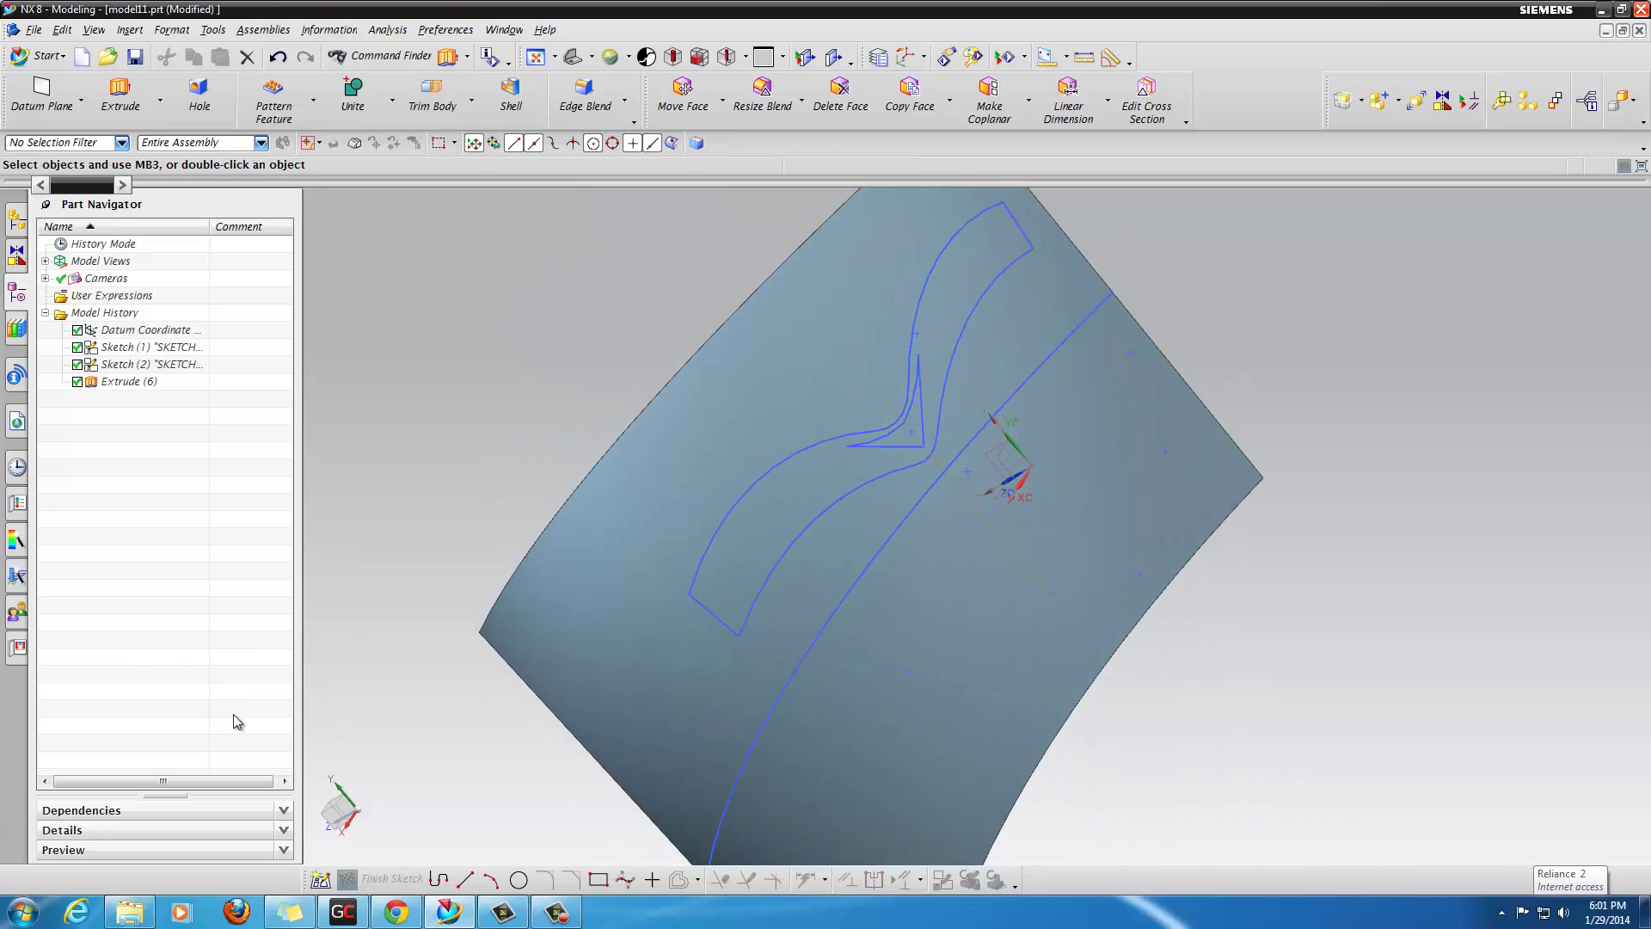
click(470, 100)
click(455, 177)
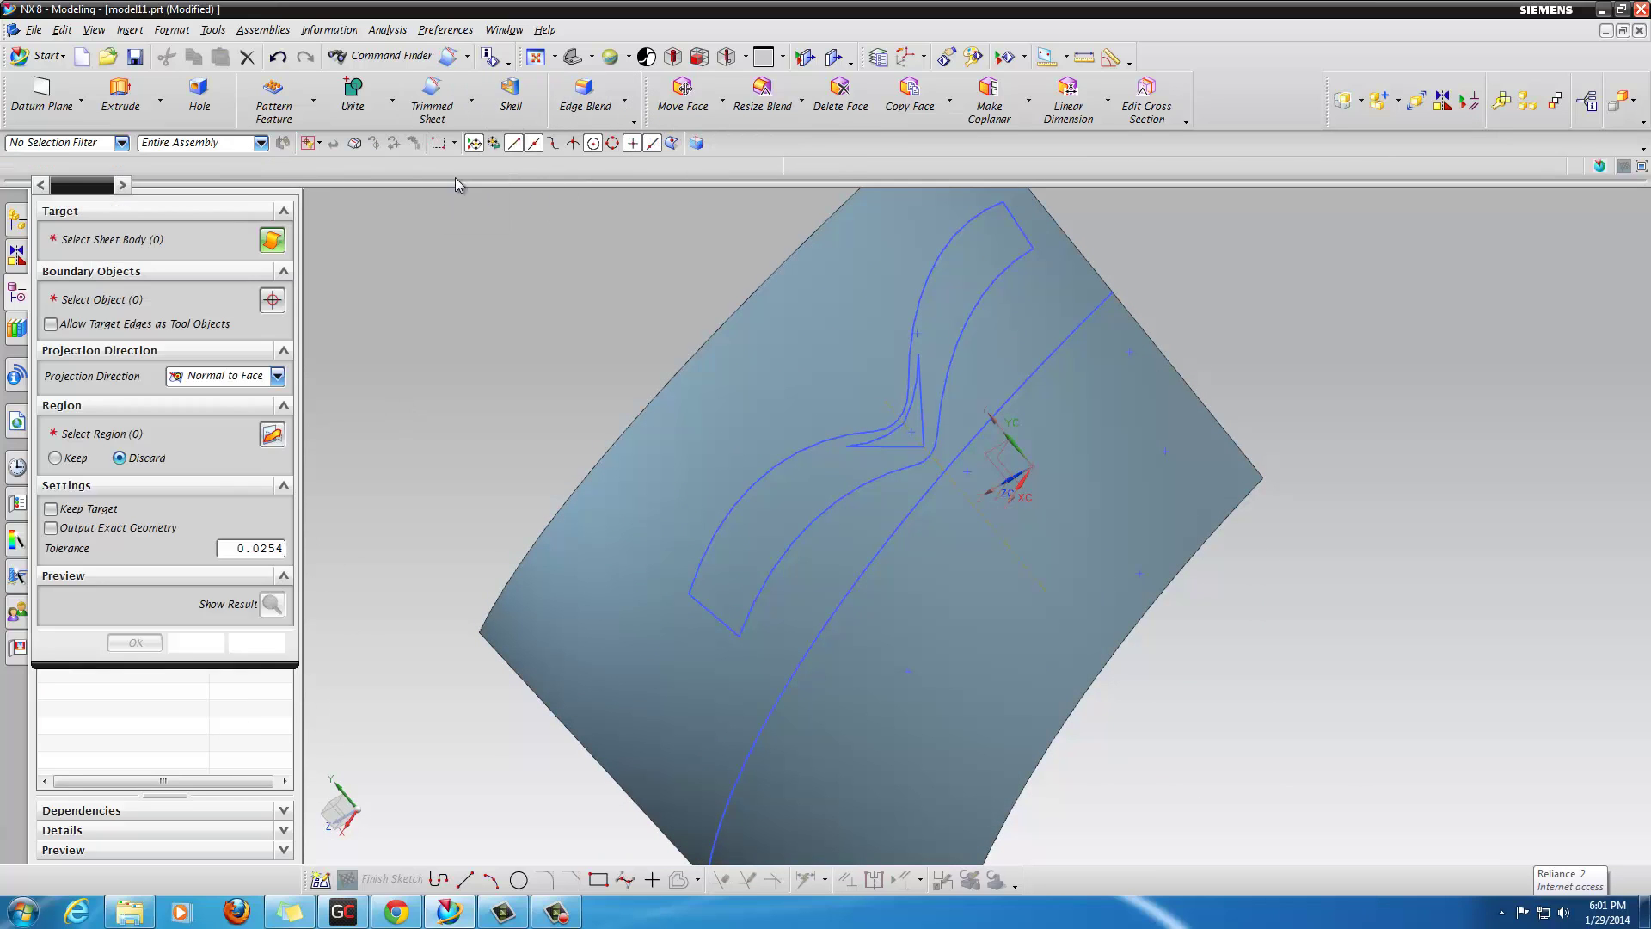
click(595, 536)
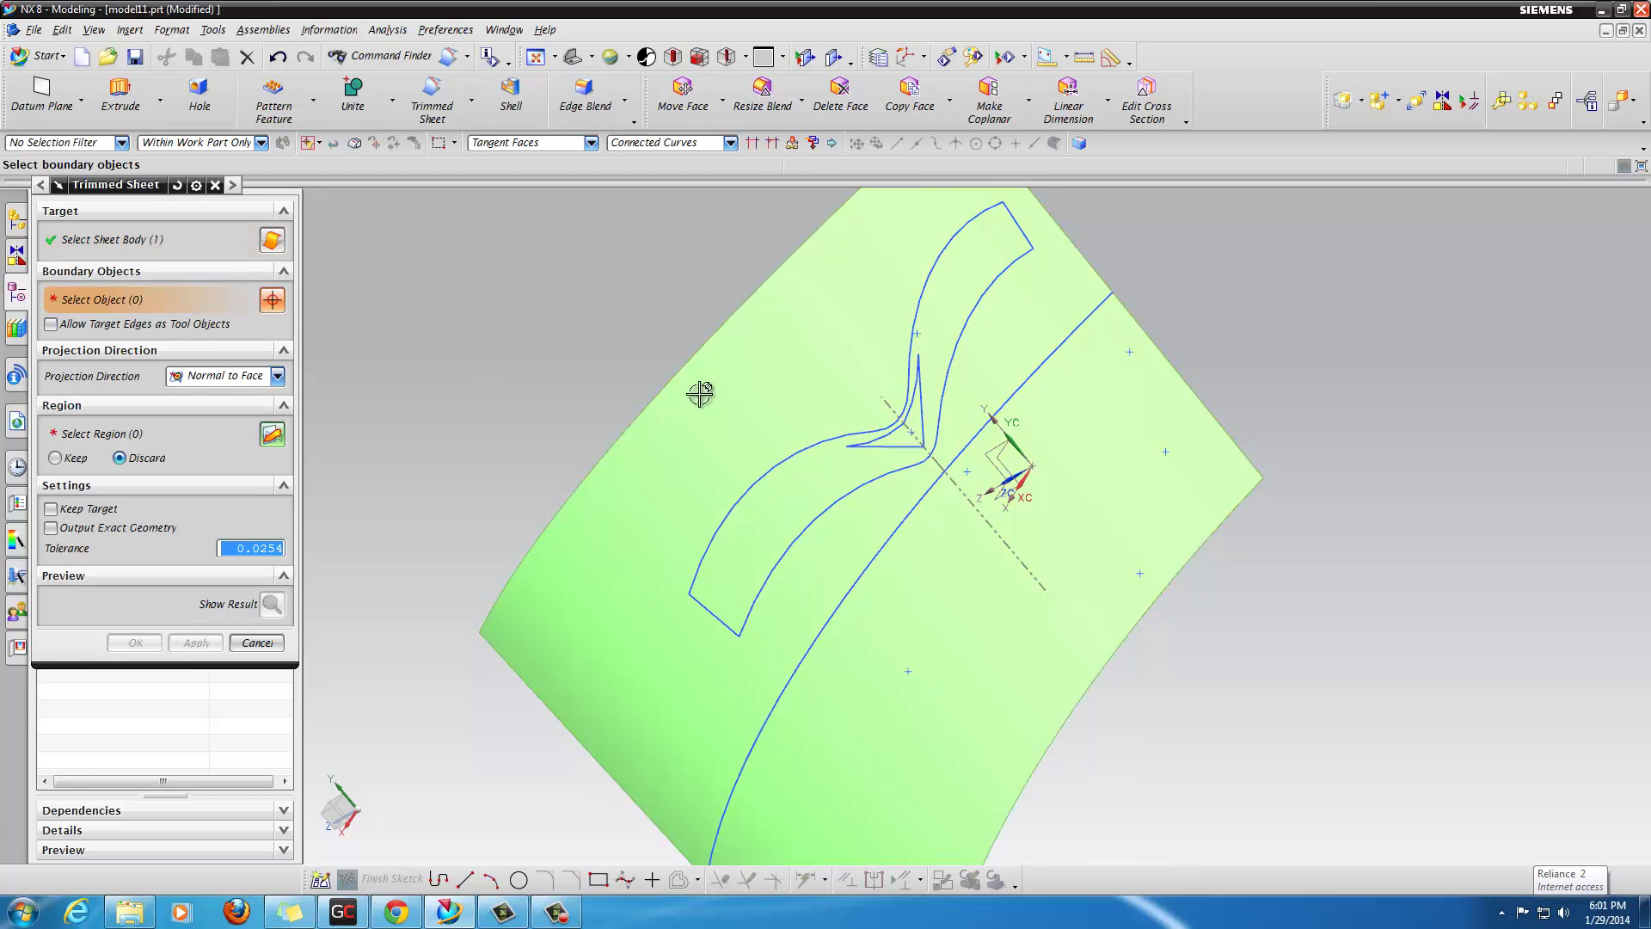
click(827, 441)
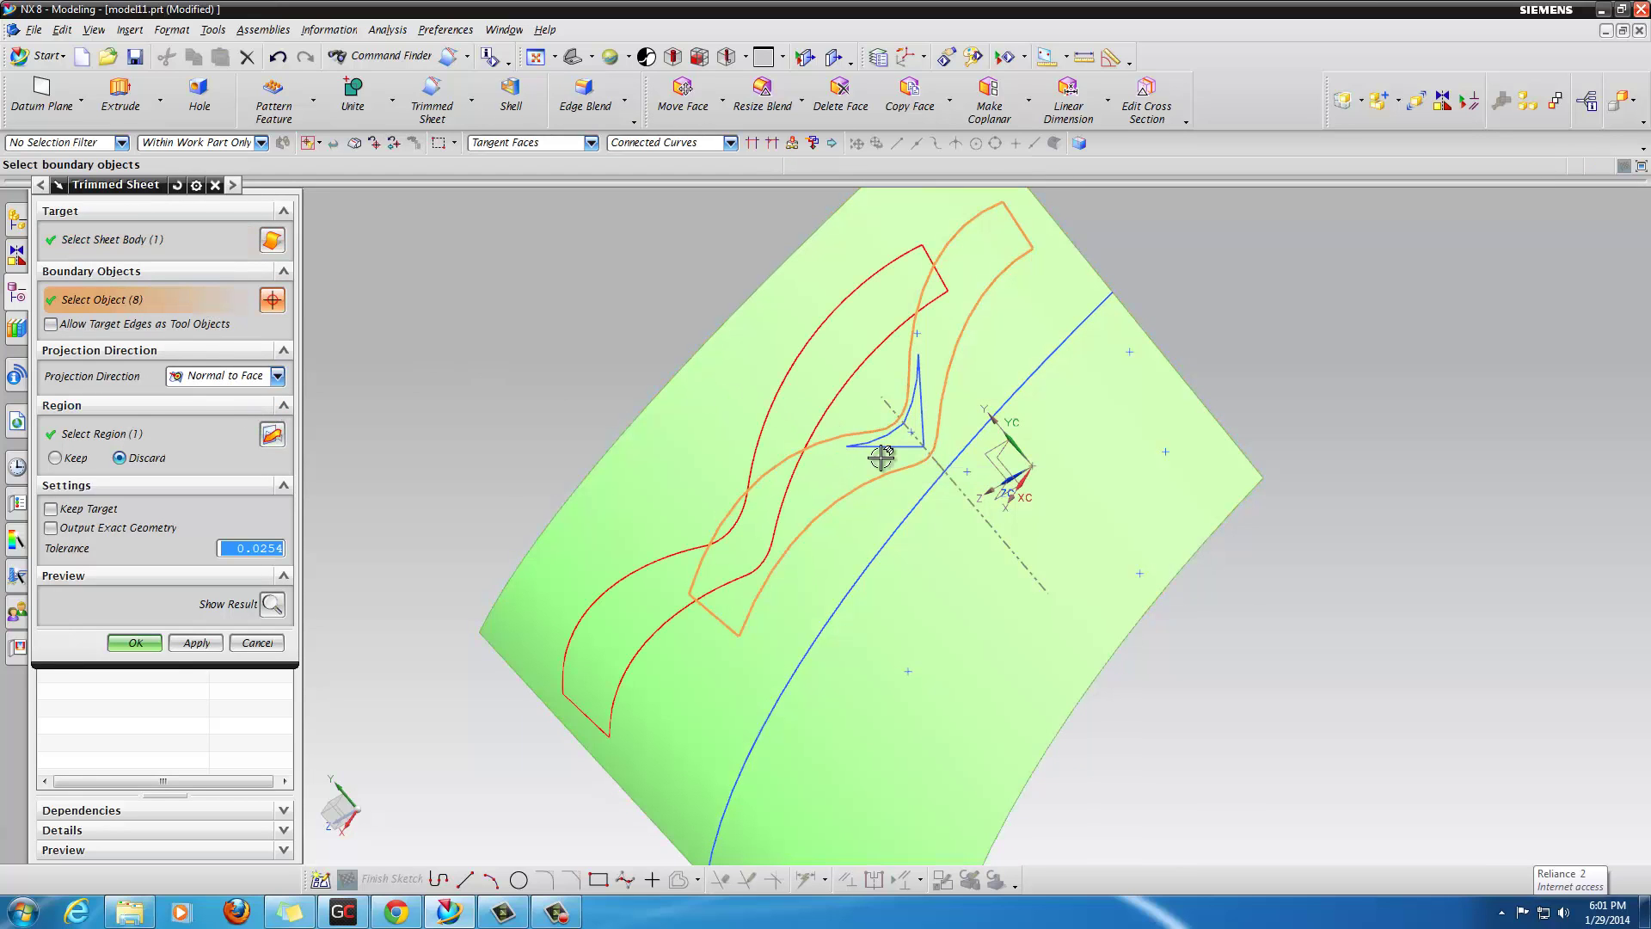
click(906, 443)
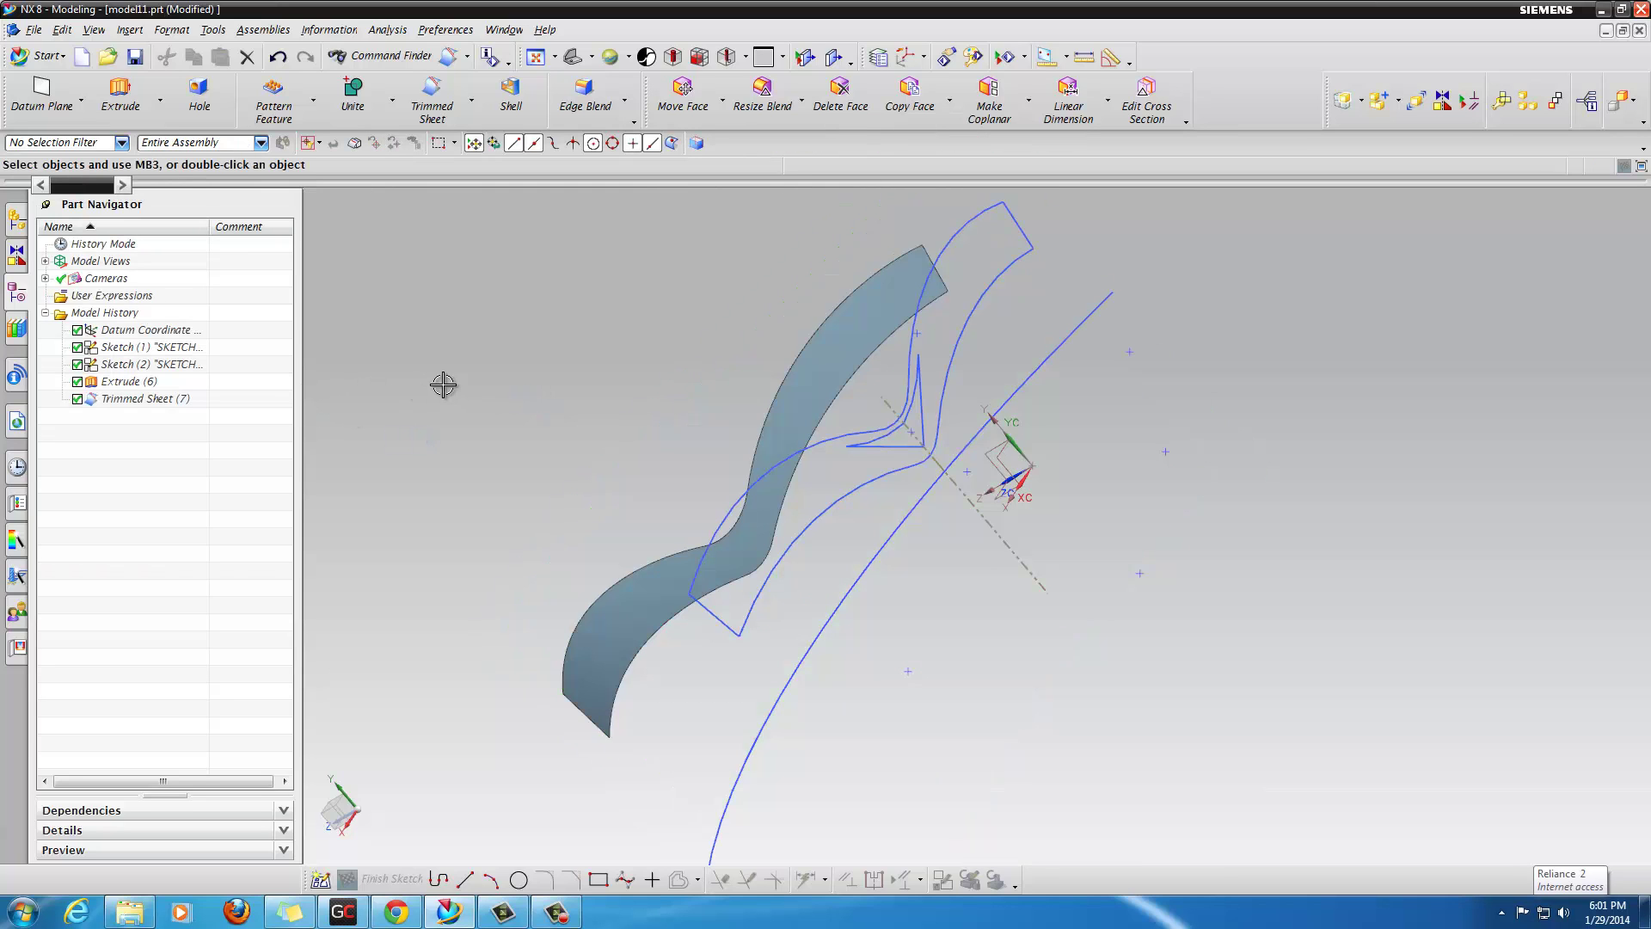
key(ctrl+z)
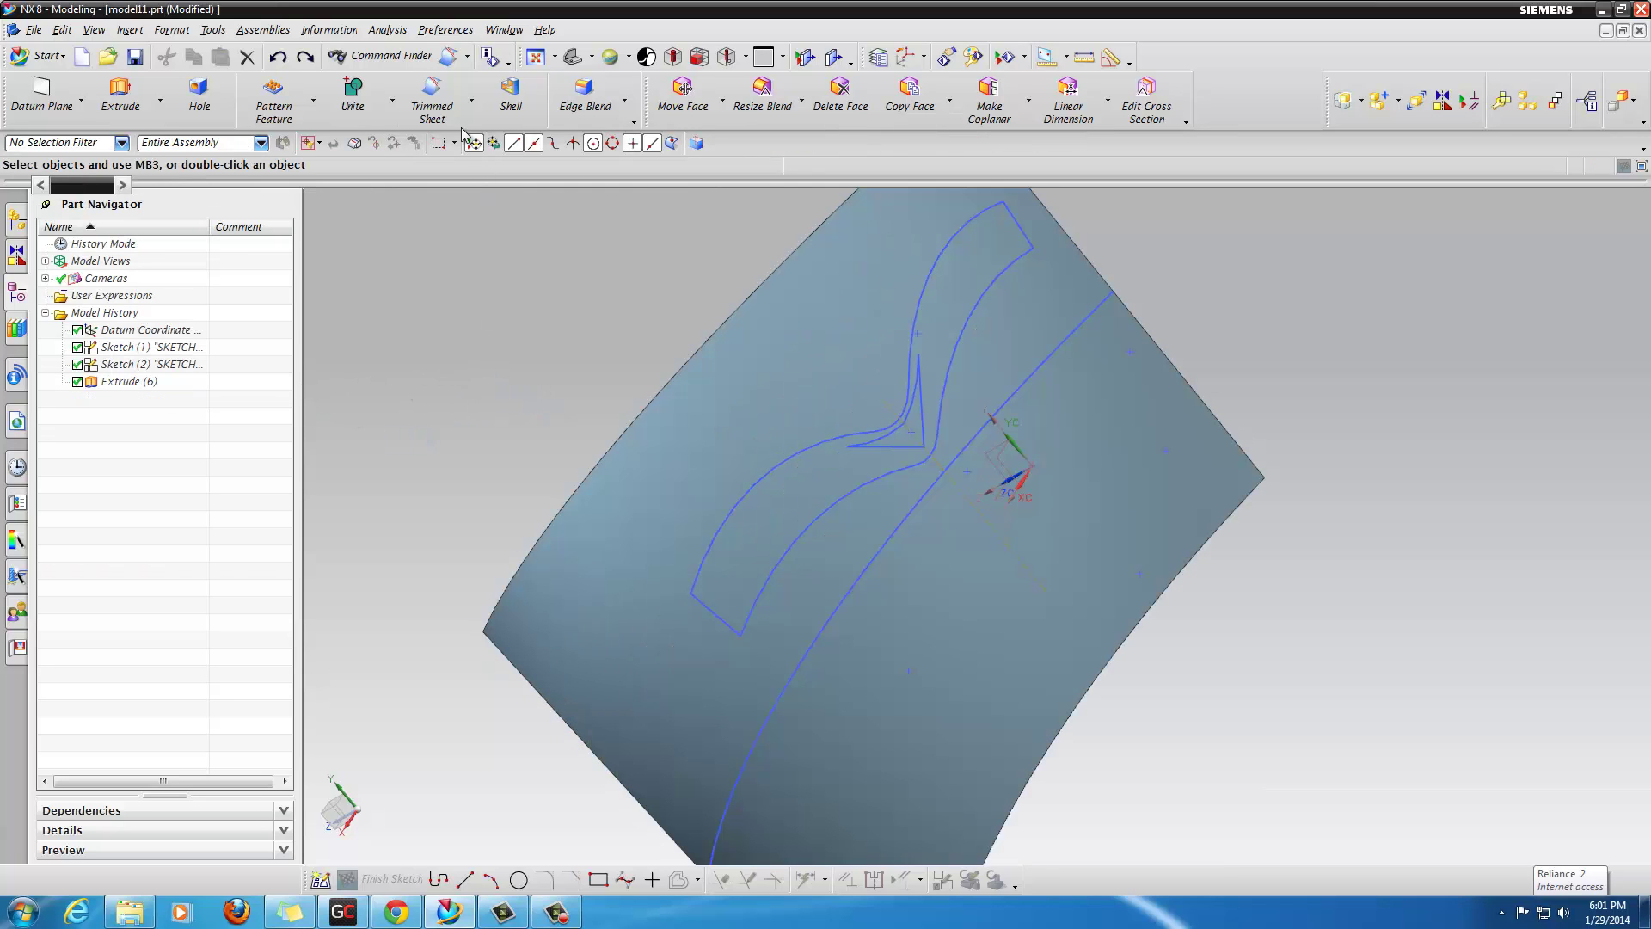
Step: Set up a Trimmed Sheet on the curved sheet using the frame outline and nose-bridge loop as boundaries, projected normal to the curve plane
click(432, 96)
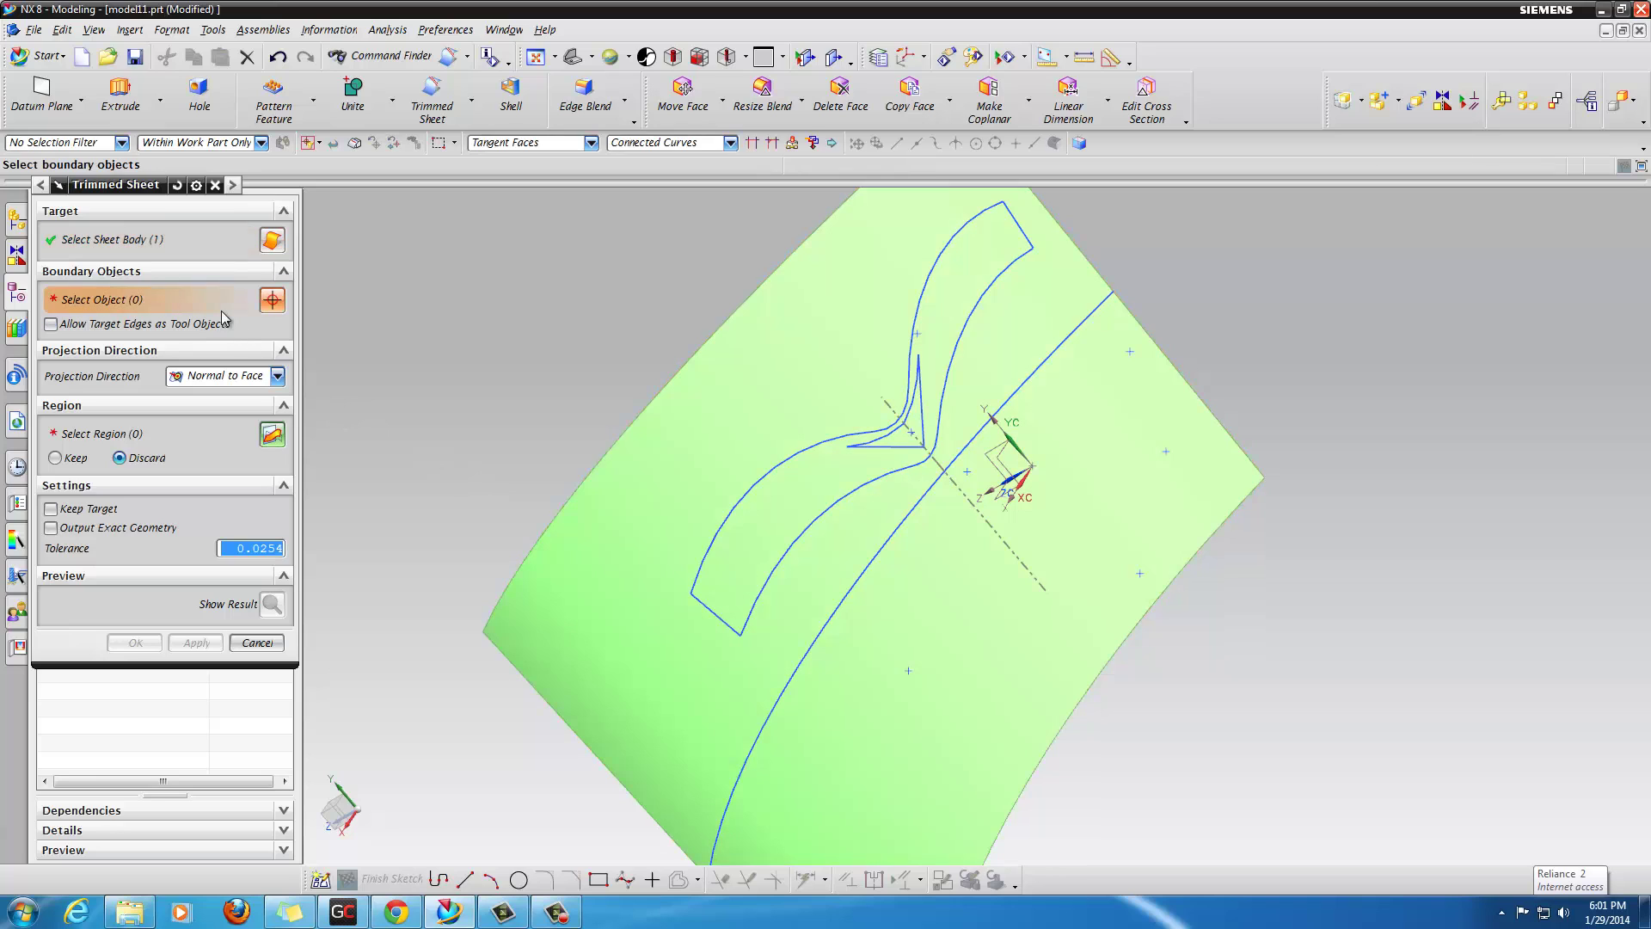
click(733, 520)
click(897, 447)
click(236, 384)
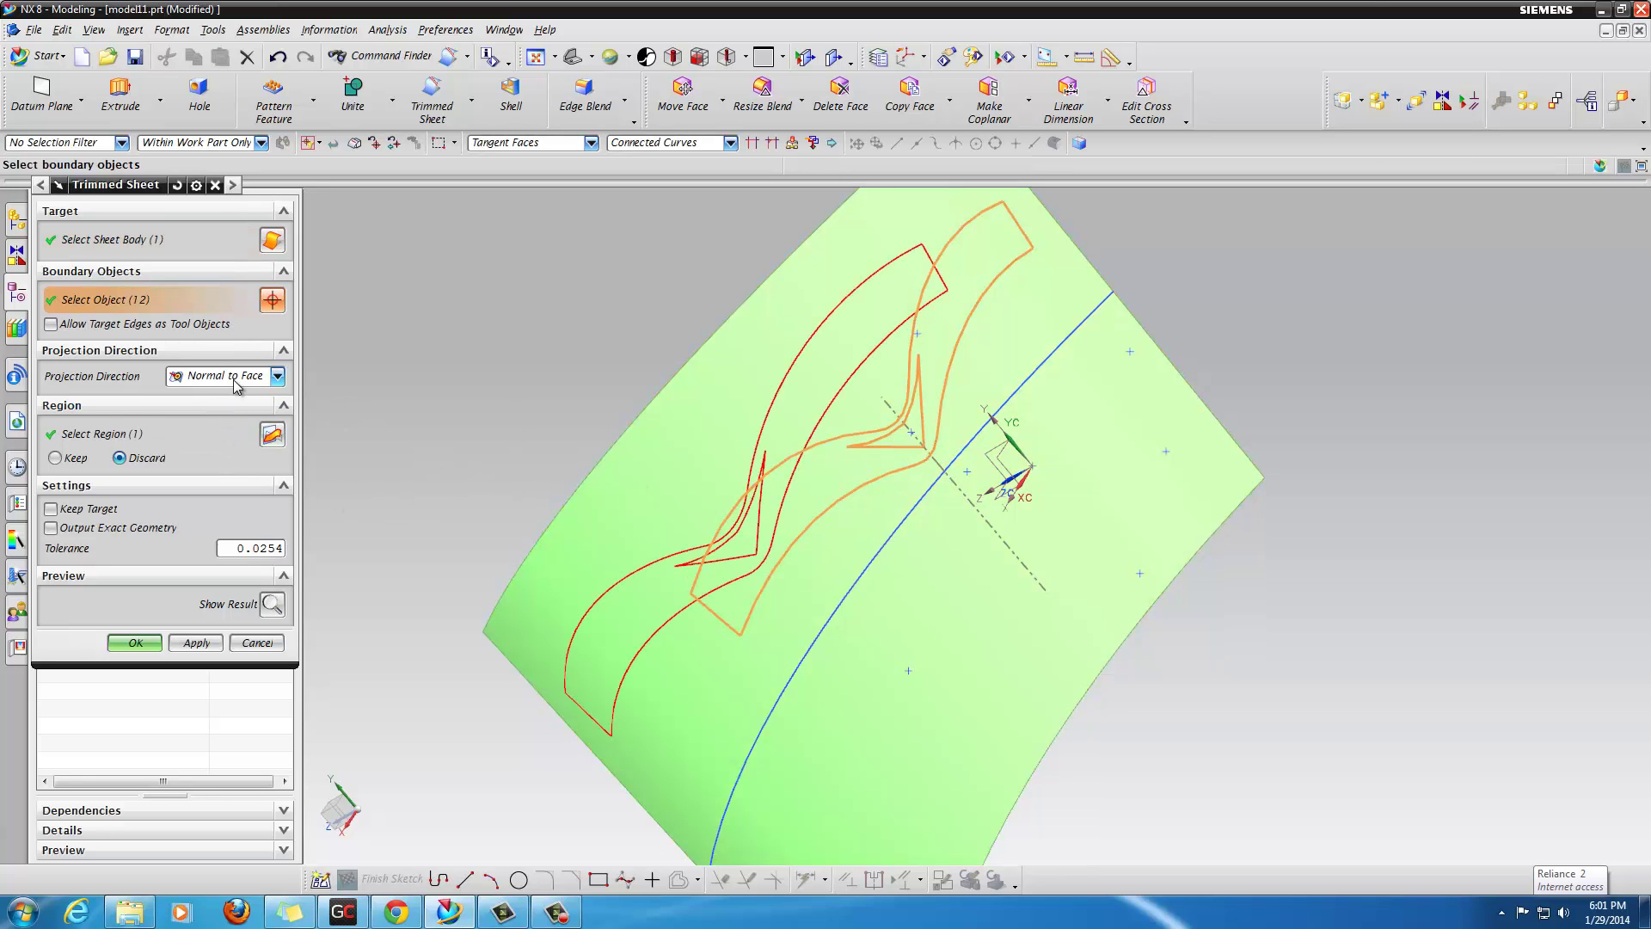
click(238, 421)
Step: Preview the trimmed frame sheet from several angles and apply the trim with the region set to Discard
middle_drag(422, 695, 323, 713)
click(271, 646)
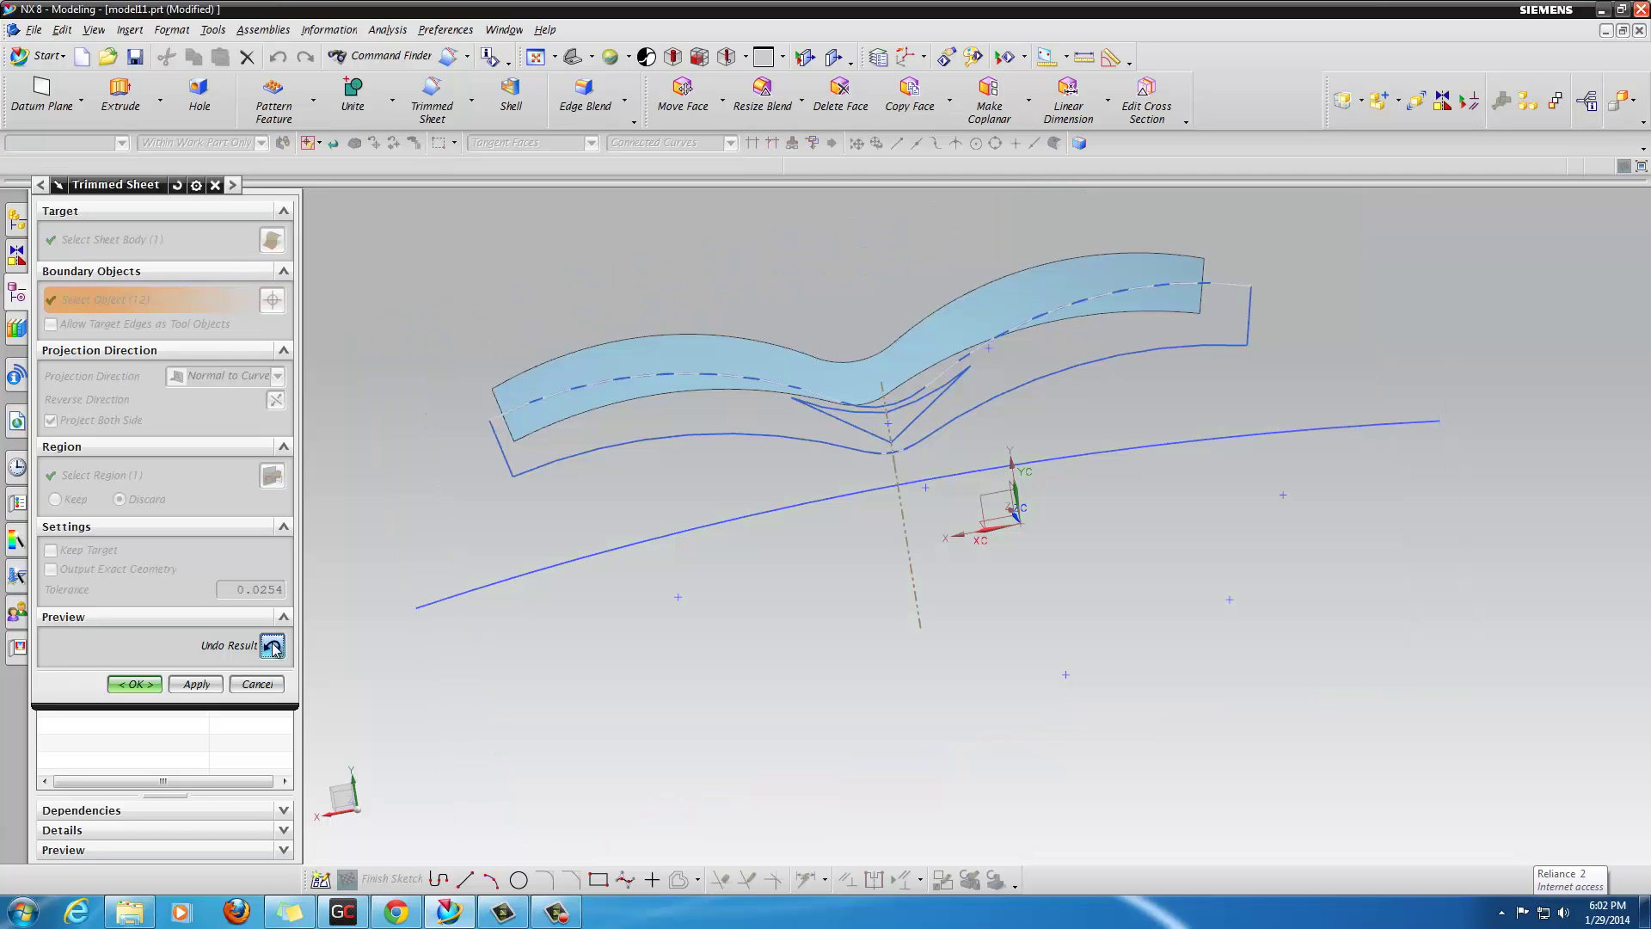
middle_drag(804, 656, 832, 679)
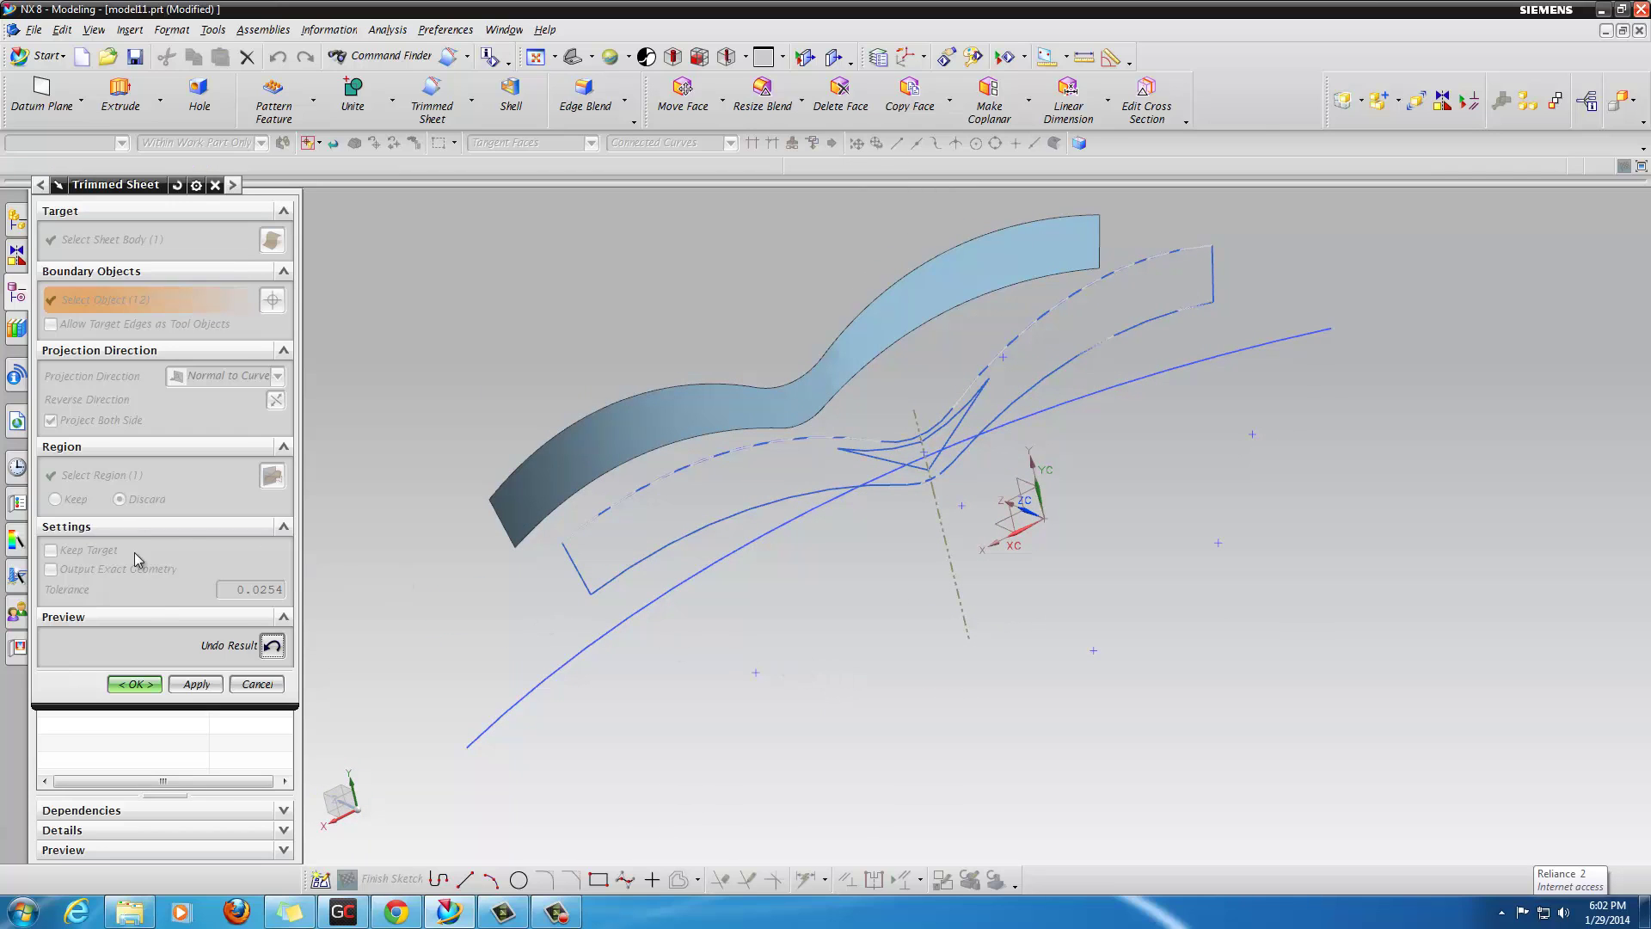
click(272, 646)
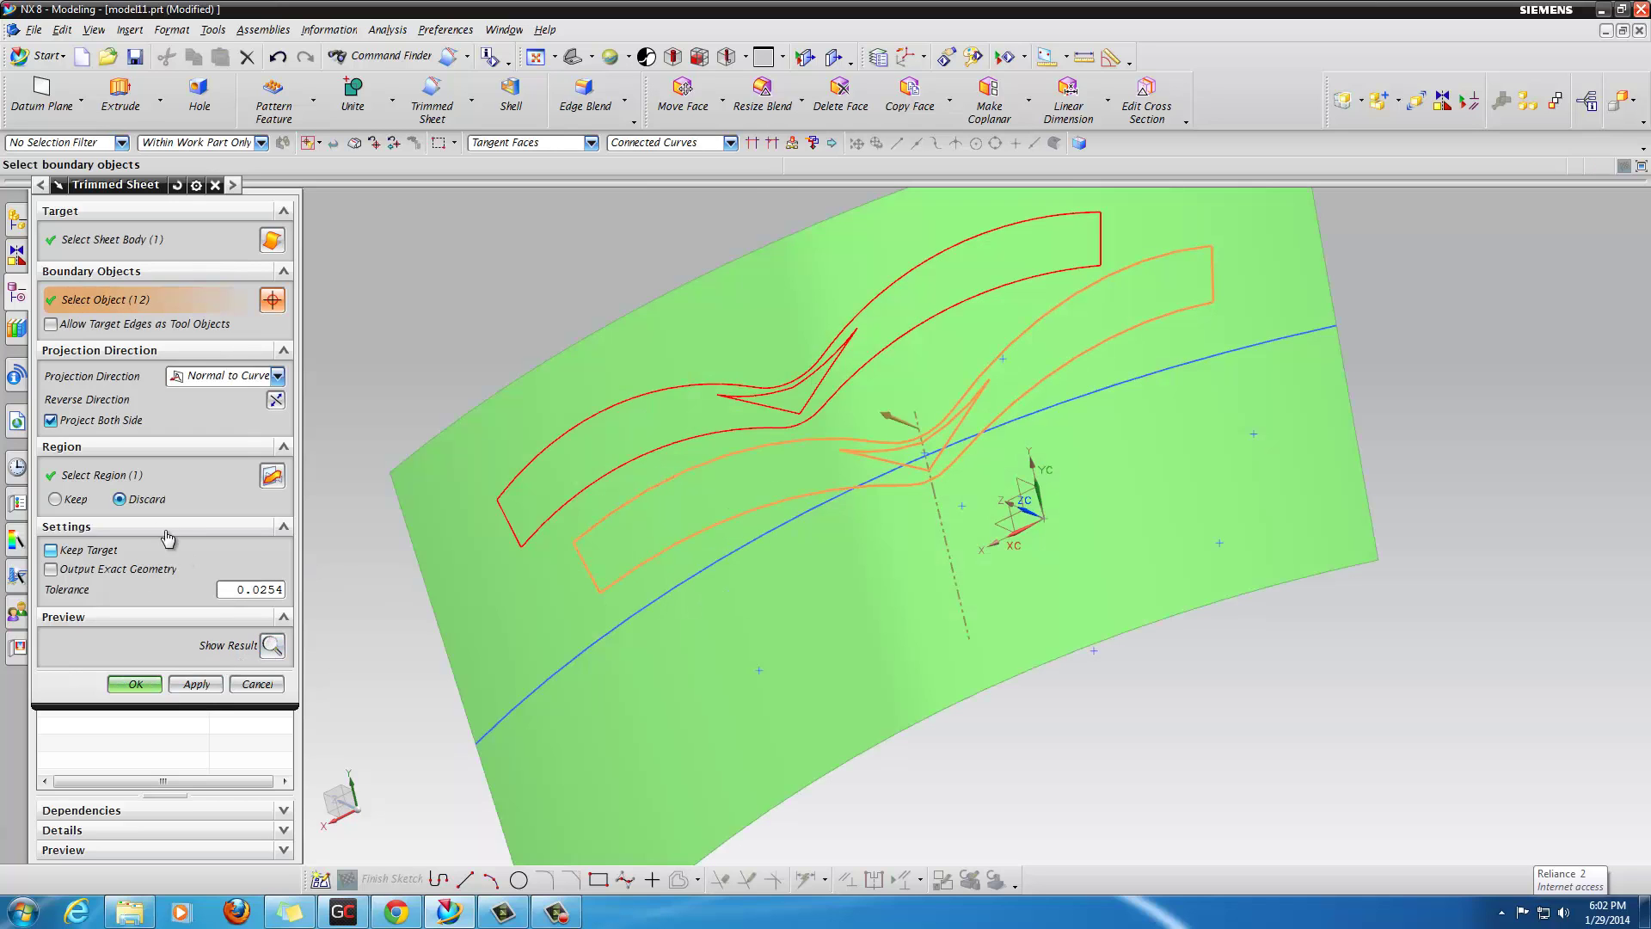
click(272, 647)
click(271, 649)
click(271, 650)
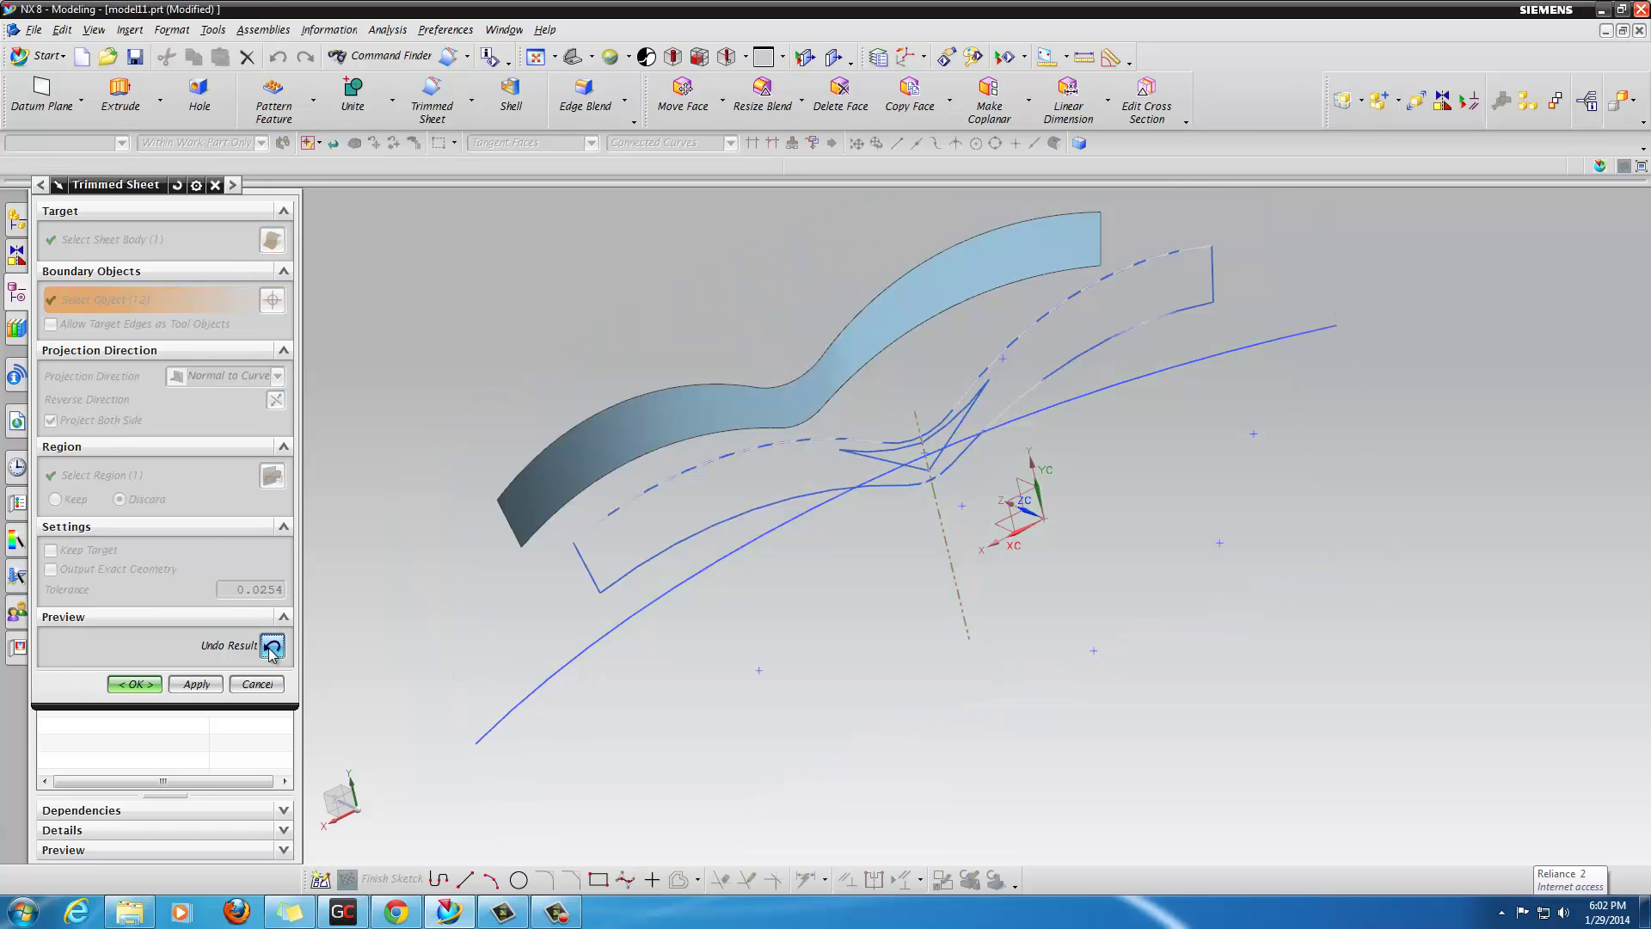
click(145, 685)
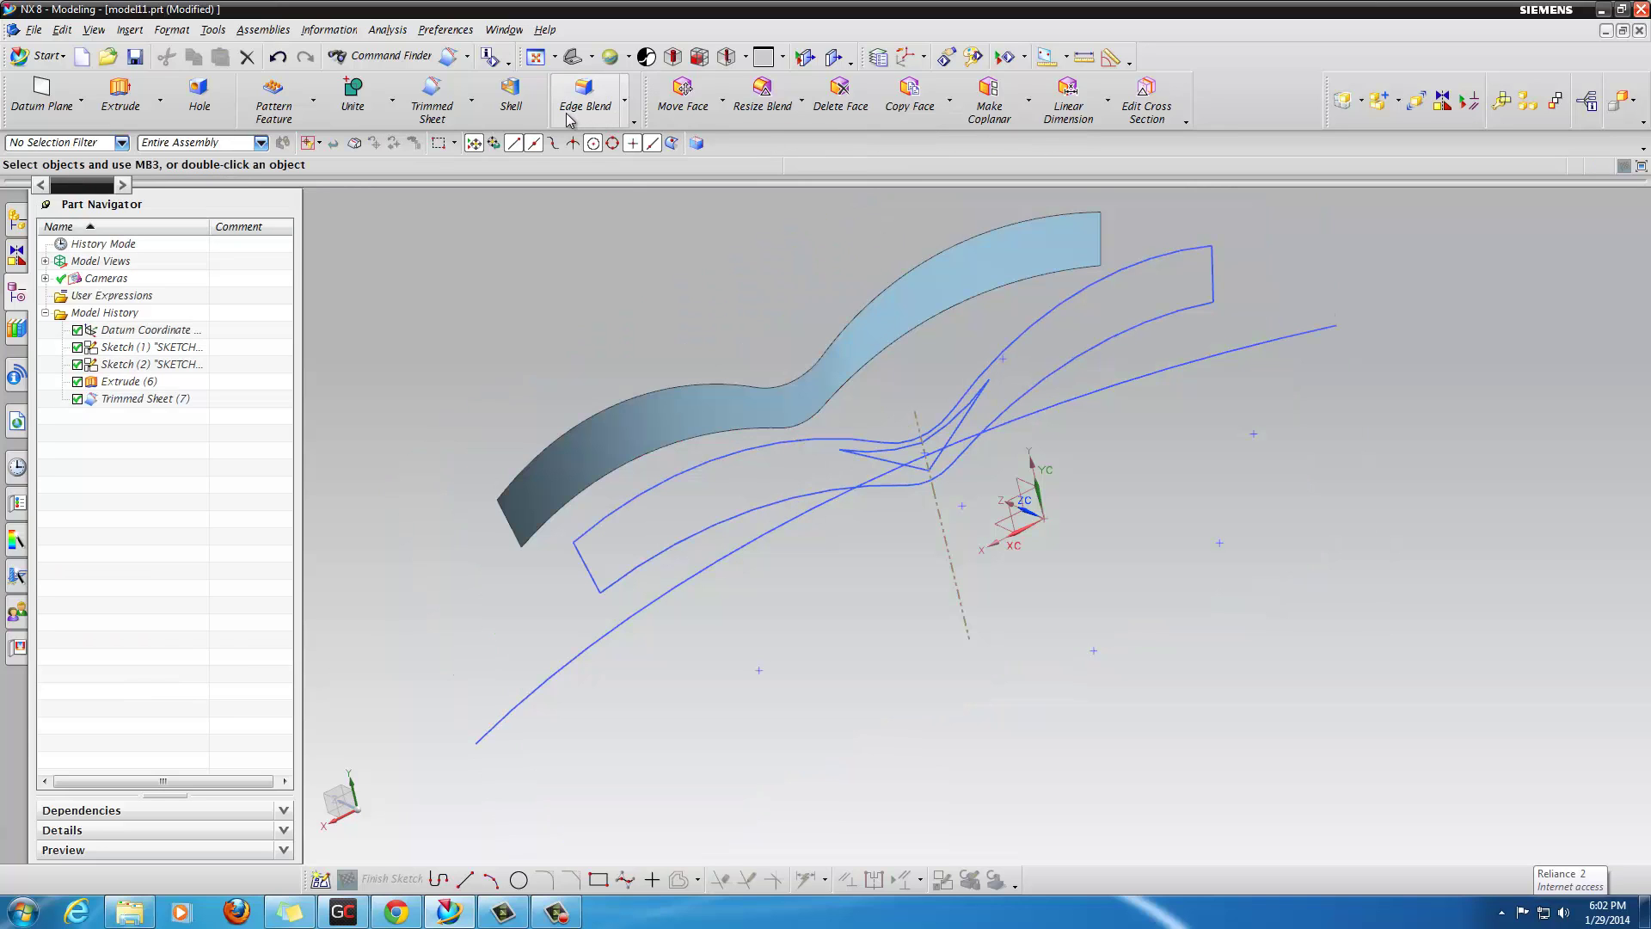
Step: Set up a second Trimmed Sheet on the frame sheet with only the nose-bridge loop as boundary, projected normal to the curve plane
click(438, 108)
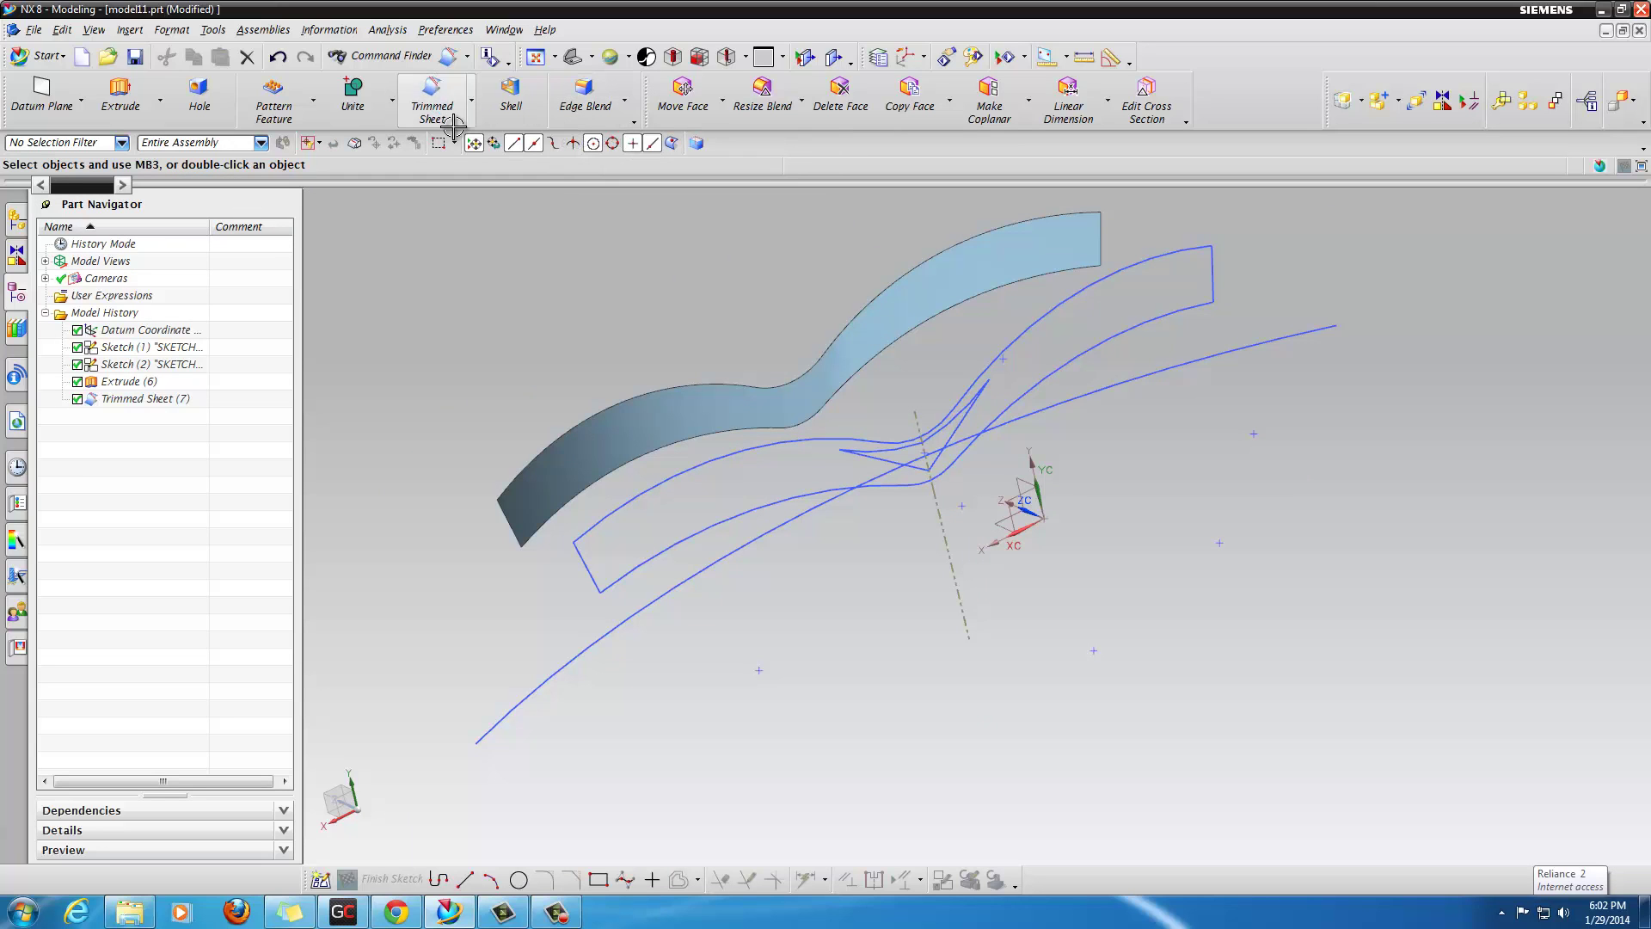
click(619, 417)
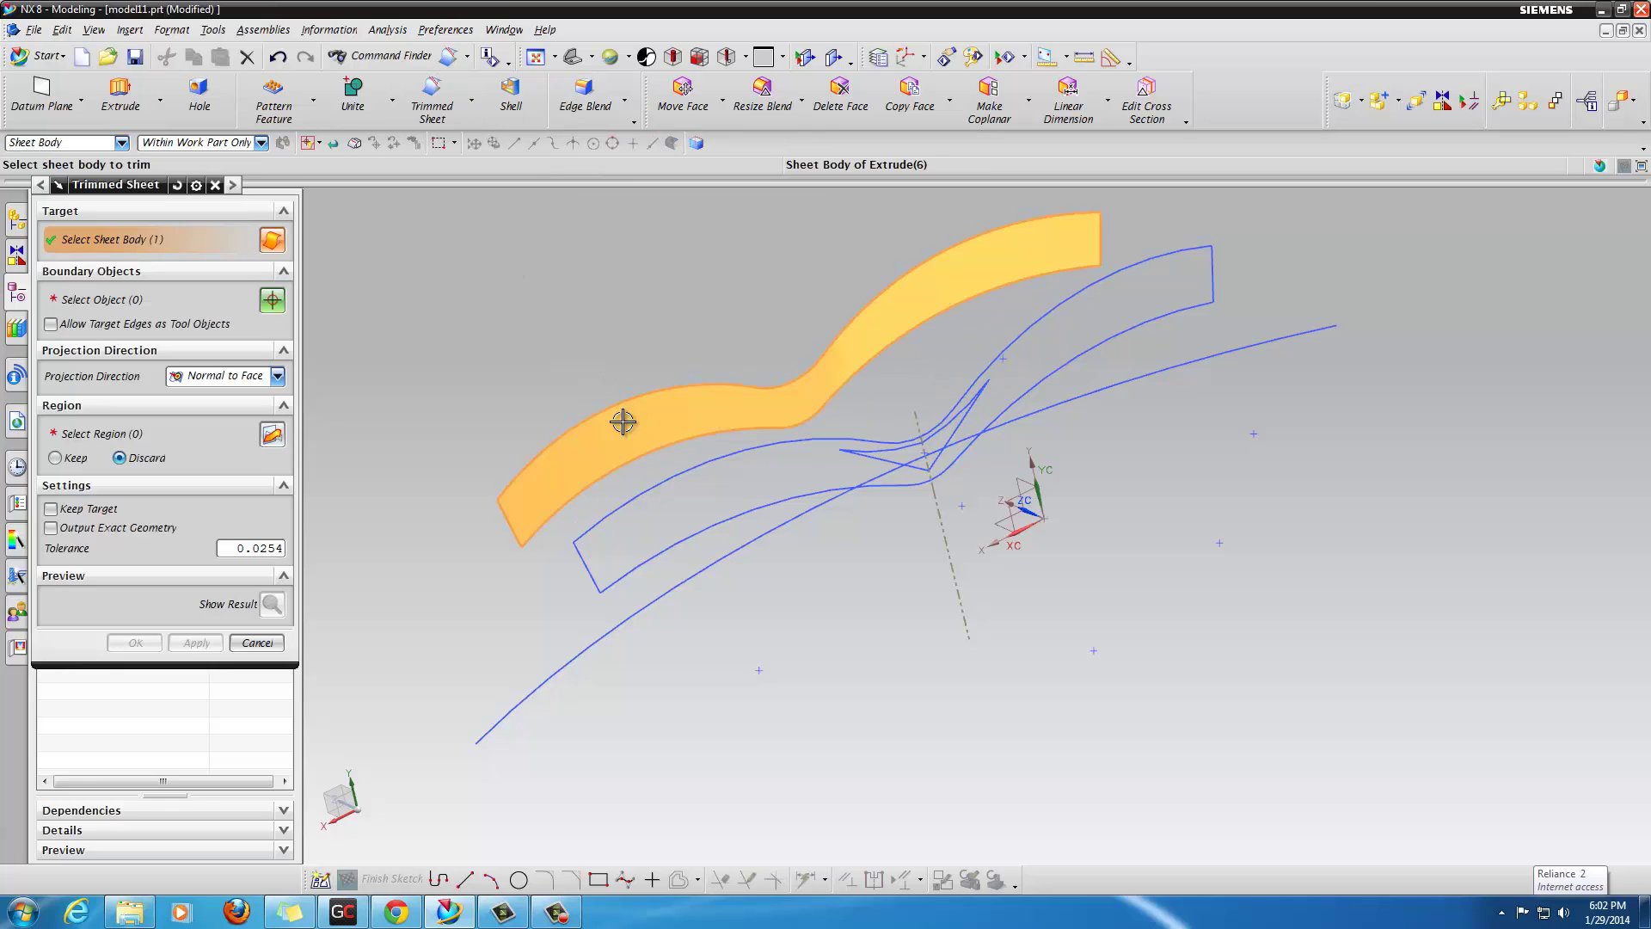
click(228, 301)
click(861, 461)
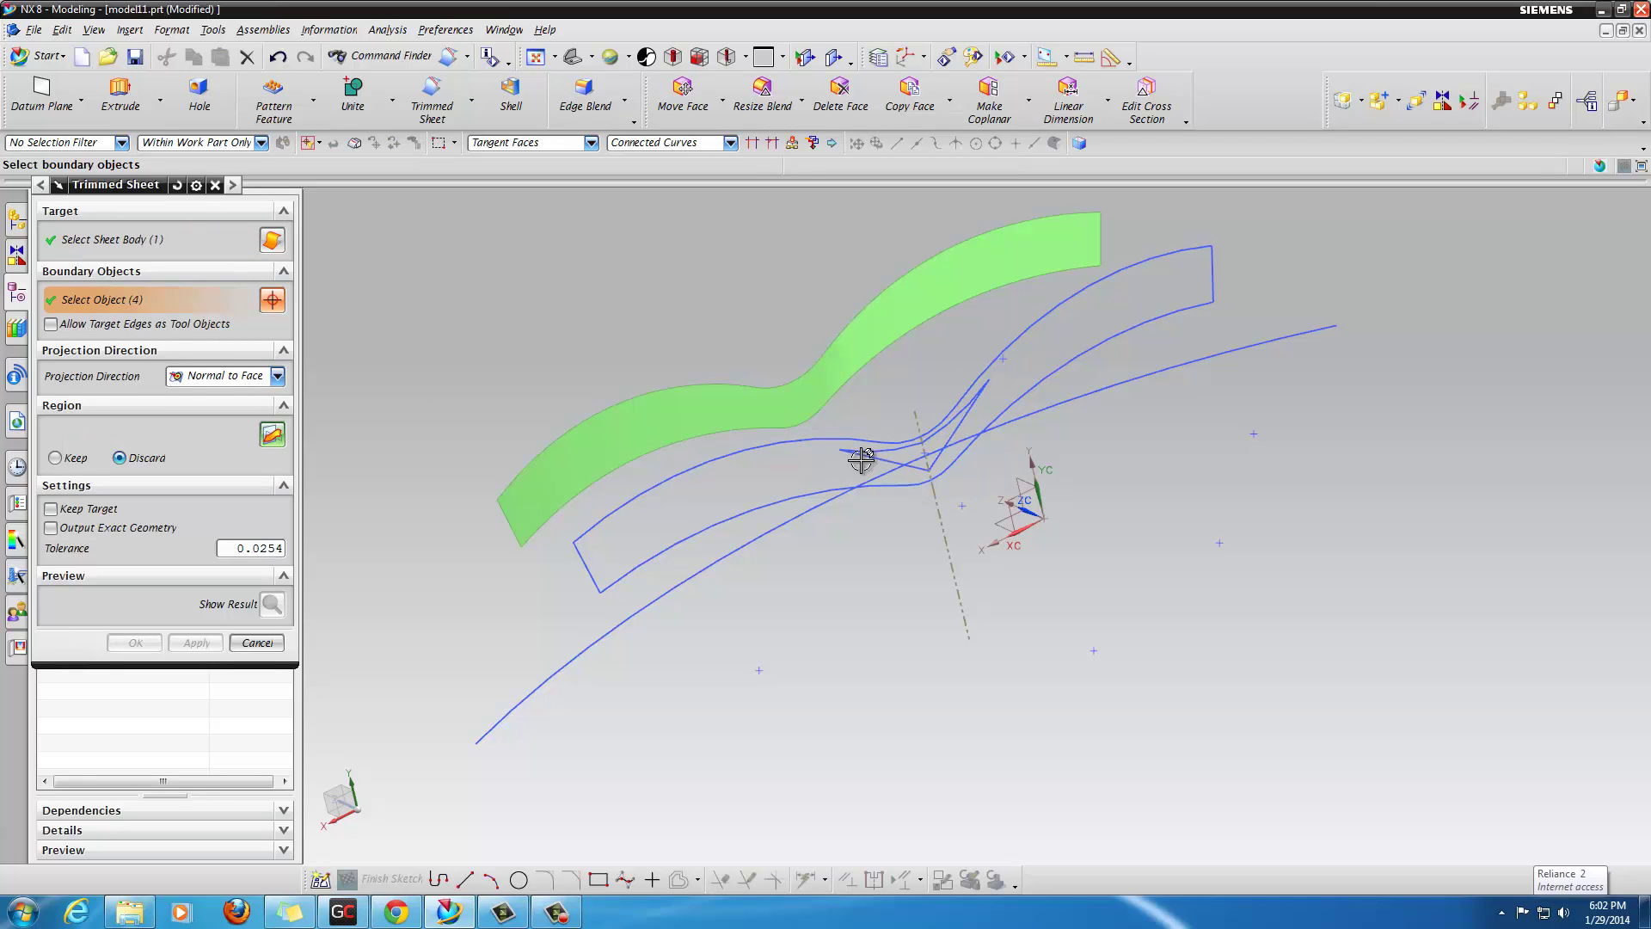
click(246, 375)
click(246, 413)
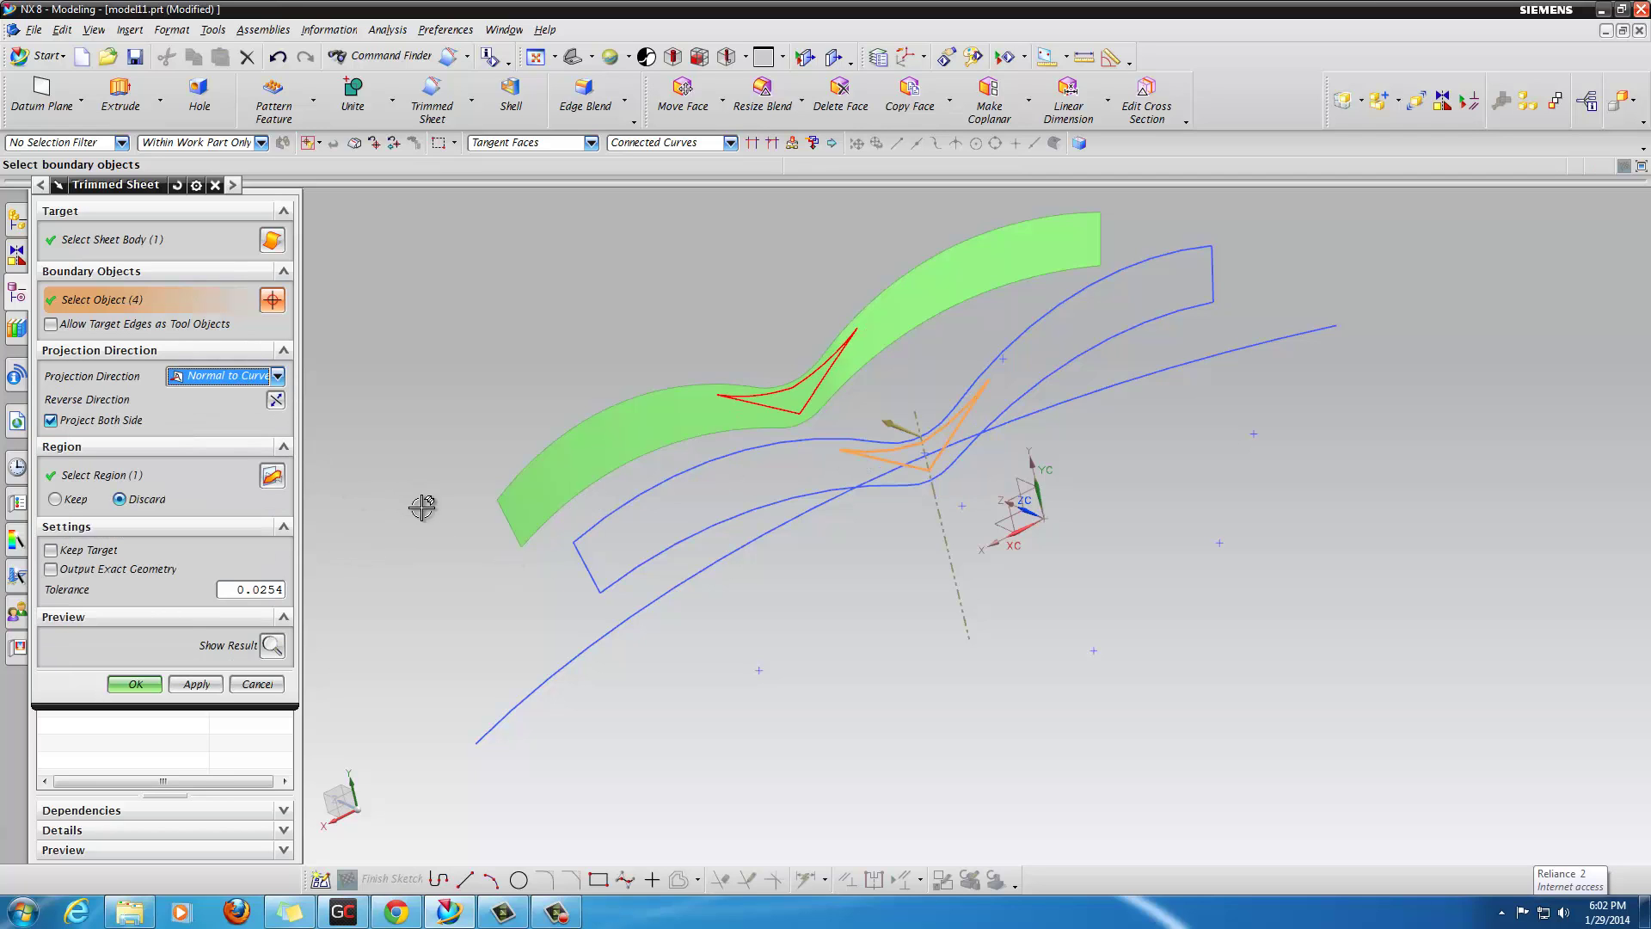
Step: Preview the nose-bridge trim, switch the region option to Keep, and apply the trim to cut the opening
click(272, 645)
click(272, 646)
click(76, 499)
click(272, 645)
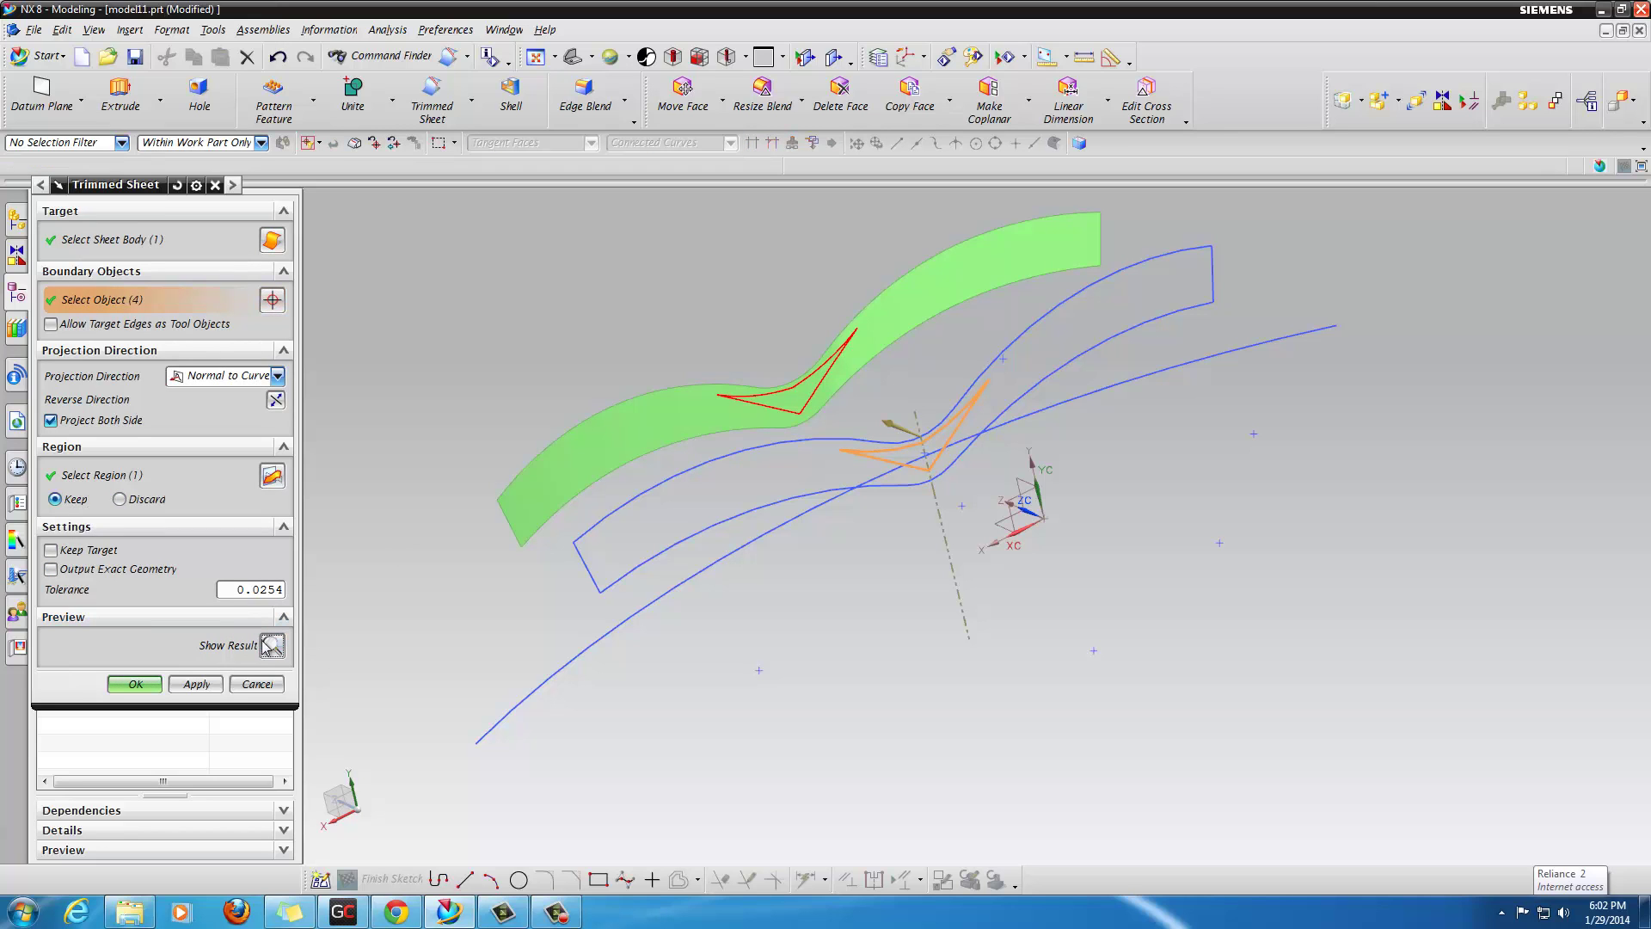
click(146, 682)
Step: Extrude the edges of the trimmed frame sheet with a symmetric distance of 1 mm, preview the result and apply it
mouse_move(866, 682)
middle_down()
mouse_move(834, 649)
mouse_move(811, 667)
mouse_move(835, 715)
mouse_move(917, 711)
mouse_move(929, 767)
mouse_move(869, 740)
mouse_move(843, 700)
middle_up()
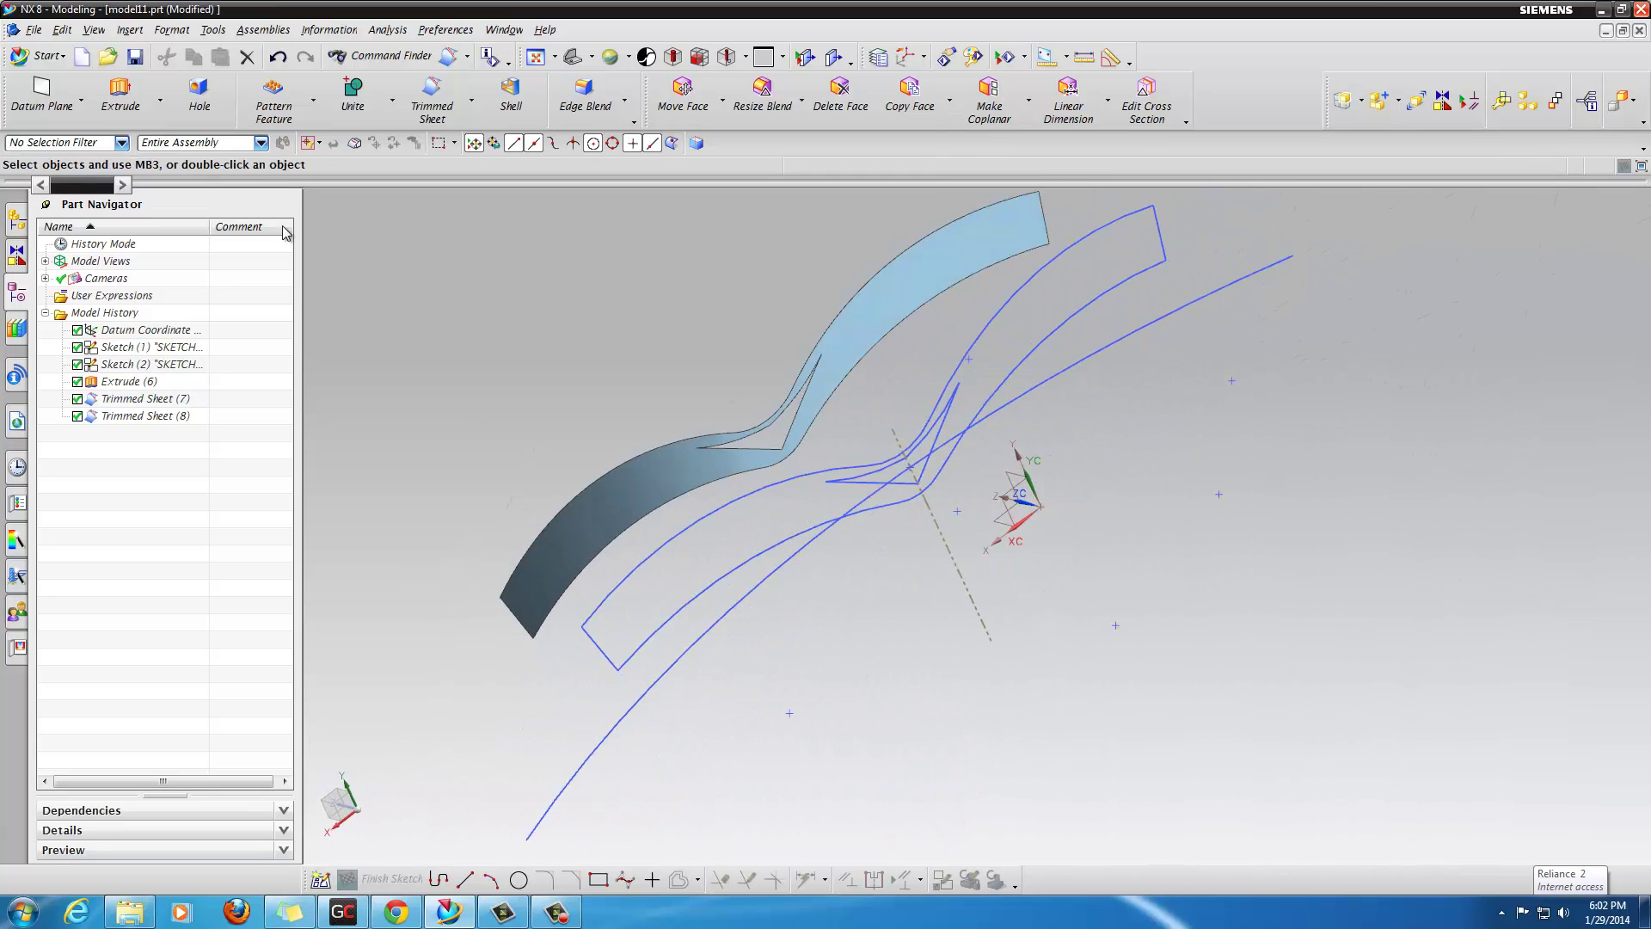
click(121, 104)
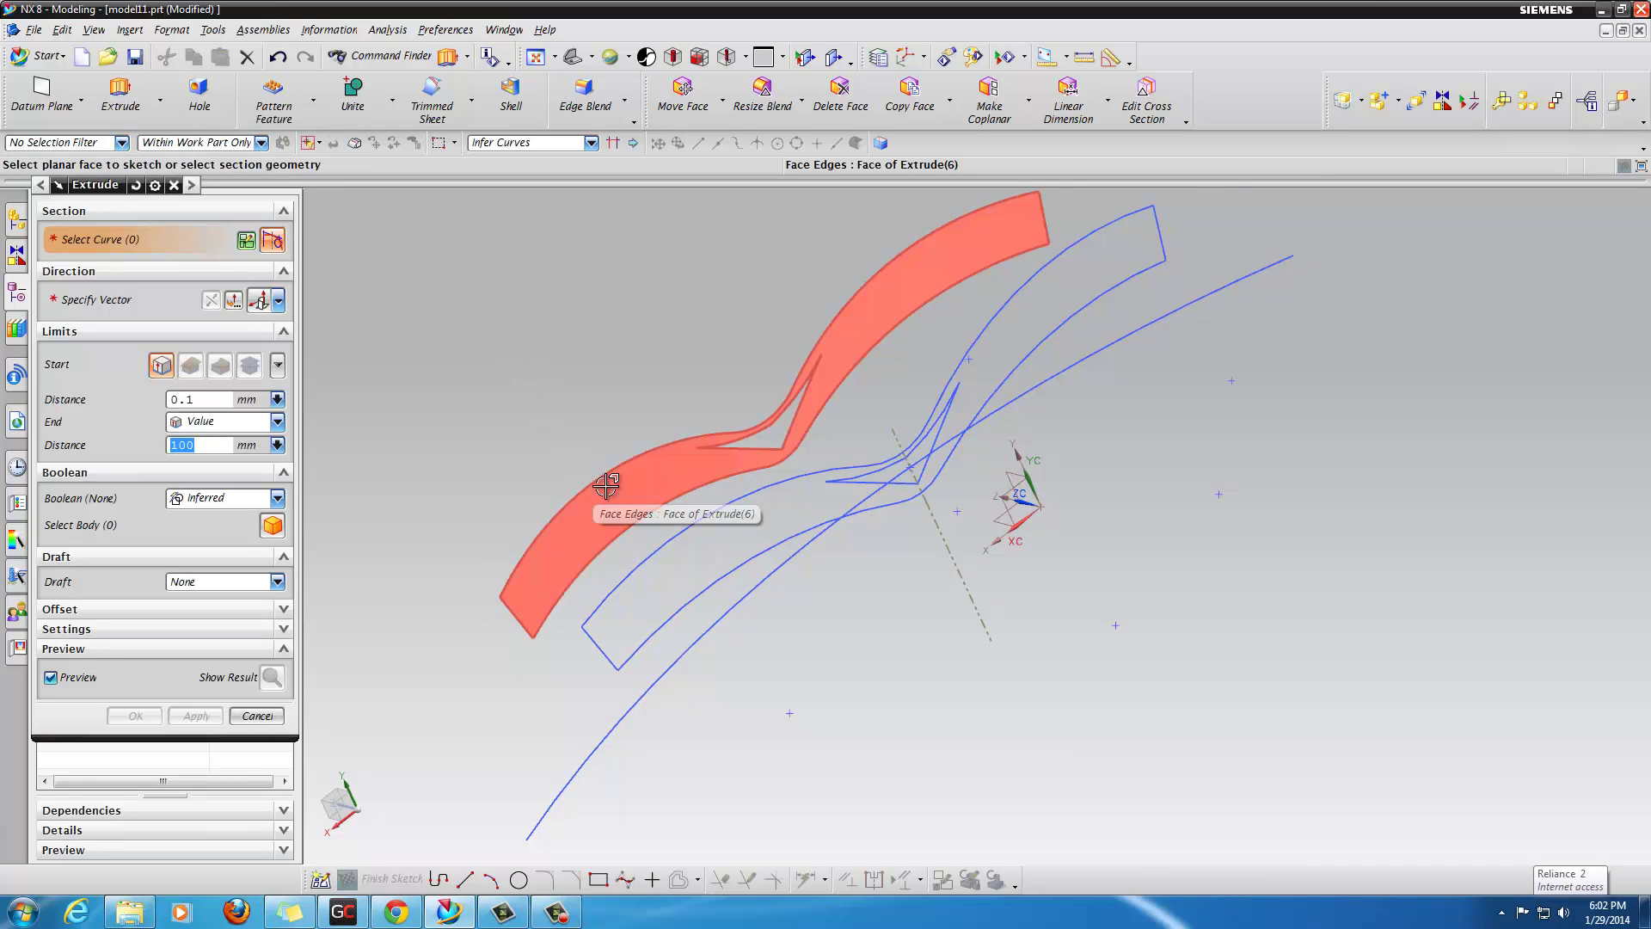
click(612, 572)
middle_drag(510, 435, 534, 431)
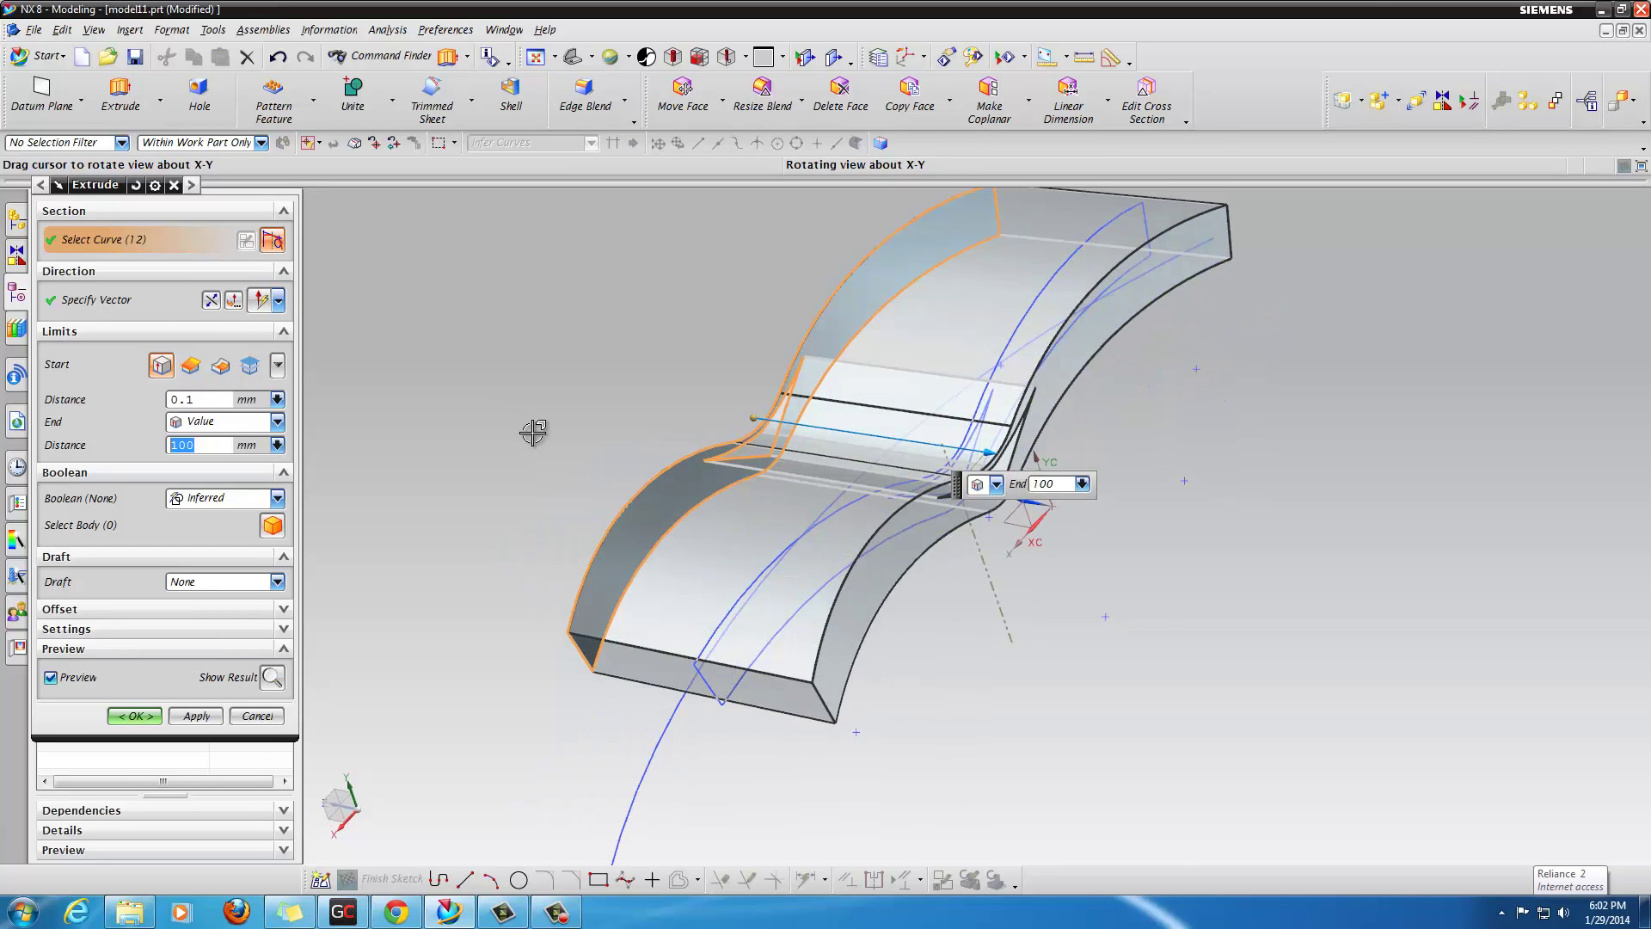
click(237, 436)
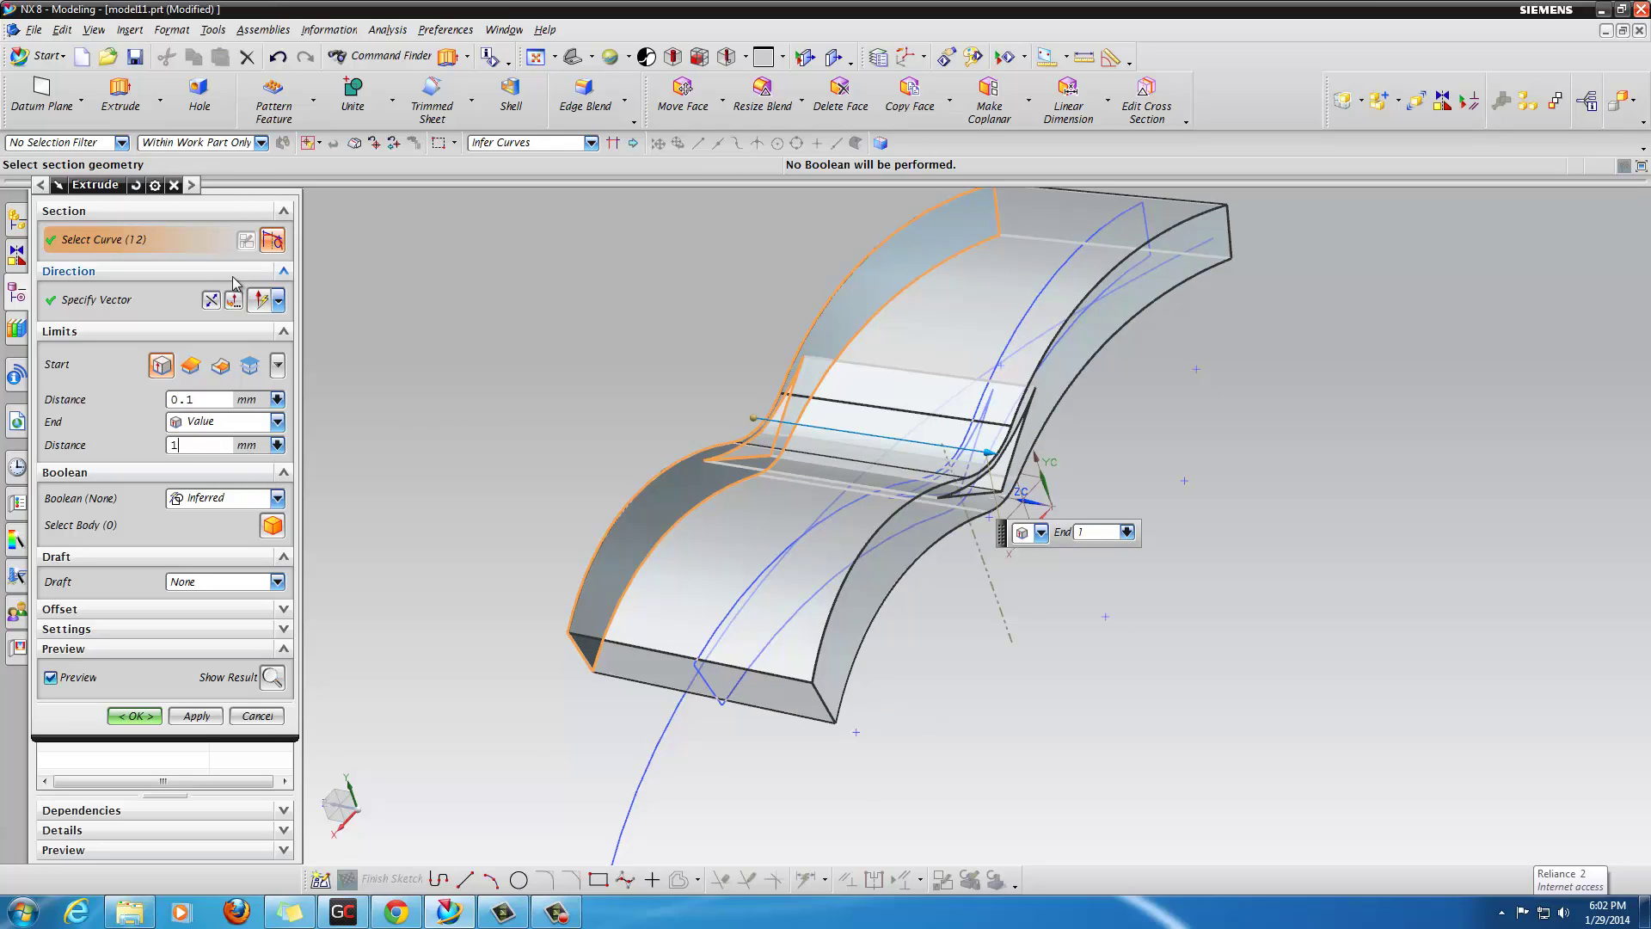
click(231, 420)
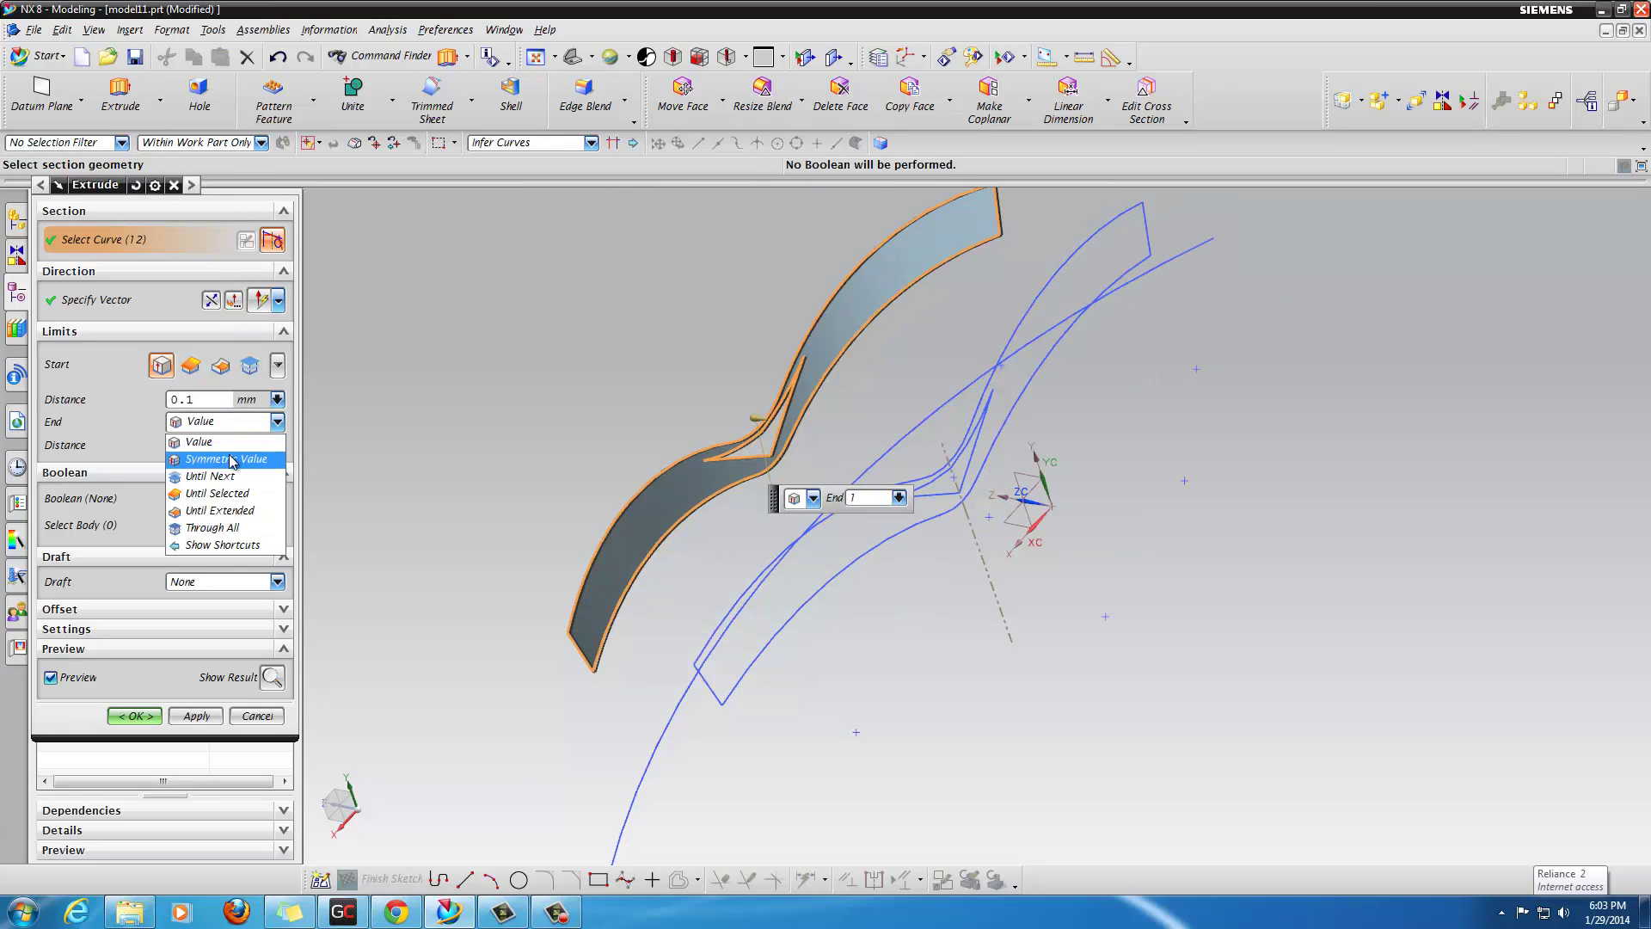
click(228, 455)
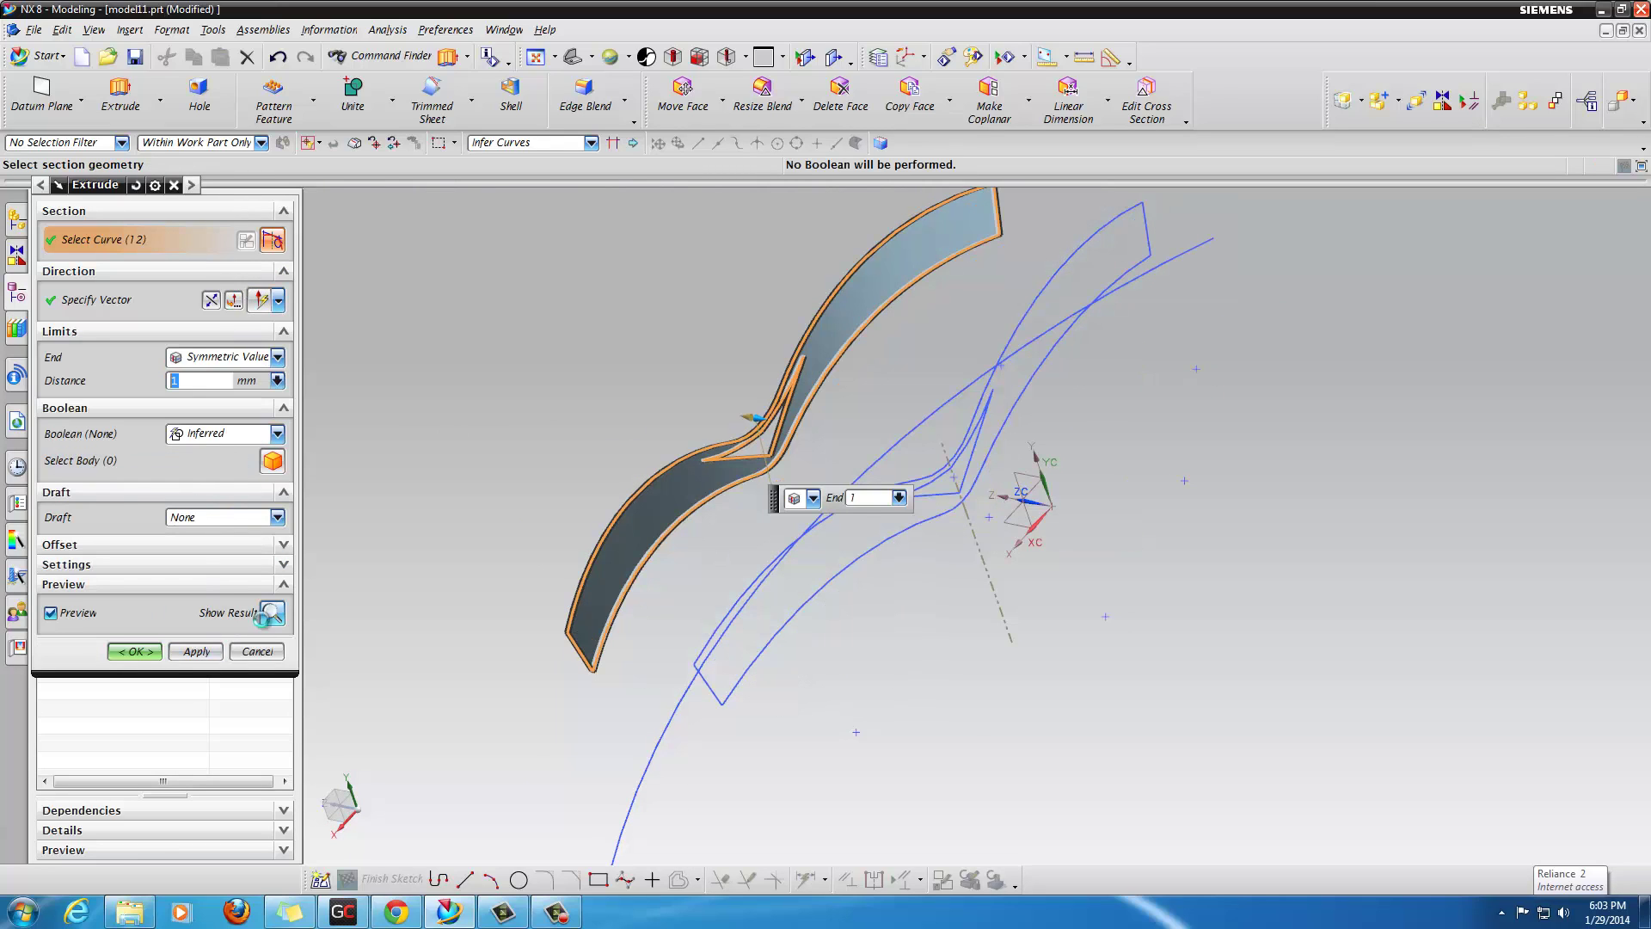
click(272, 614)
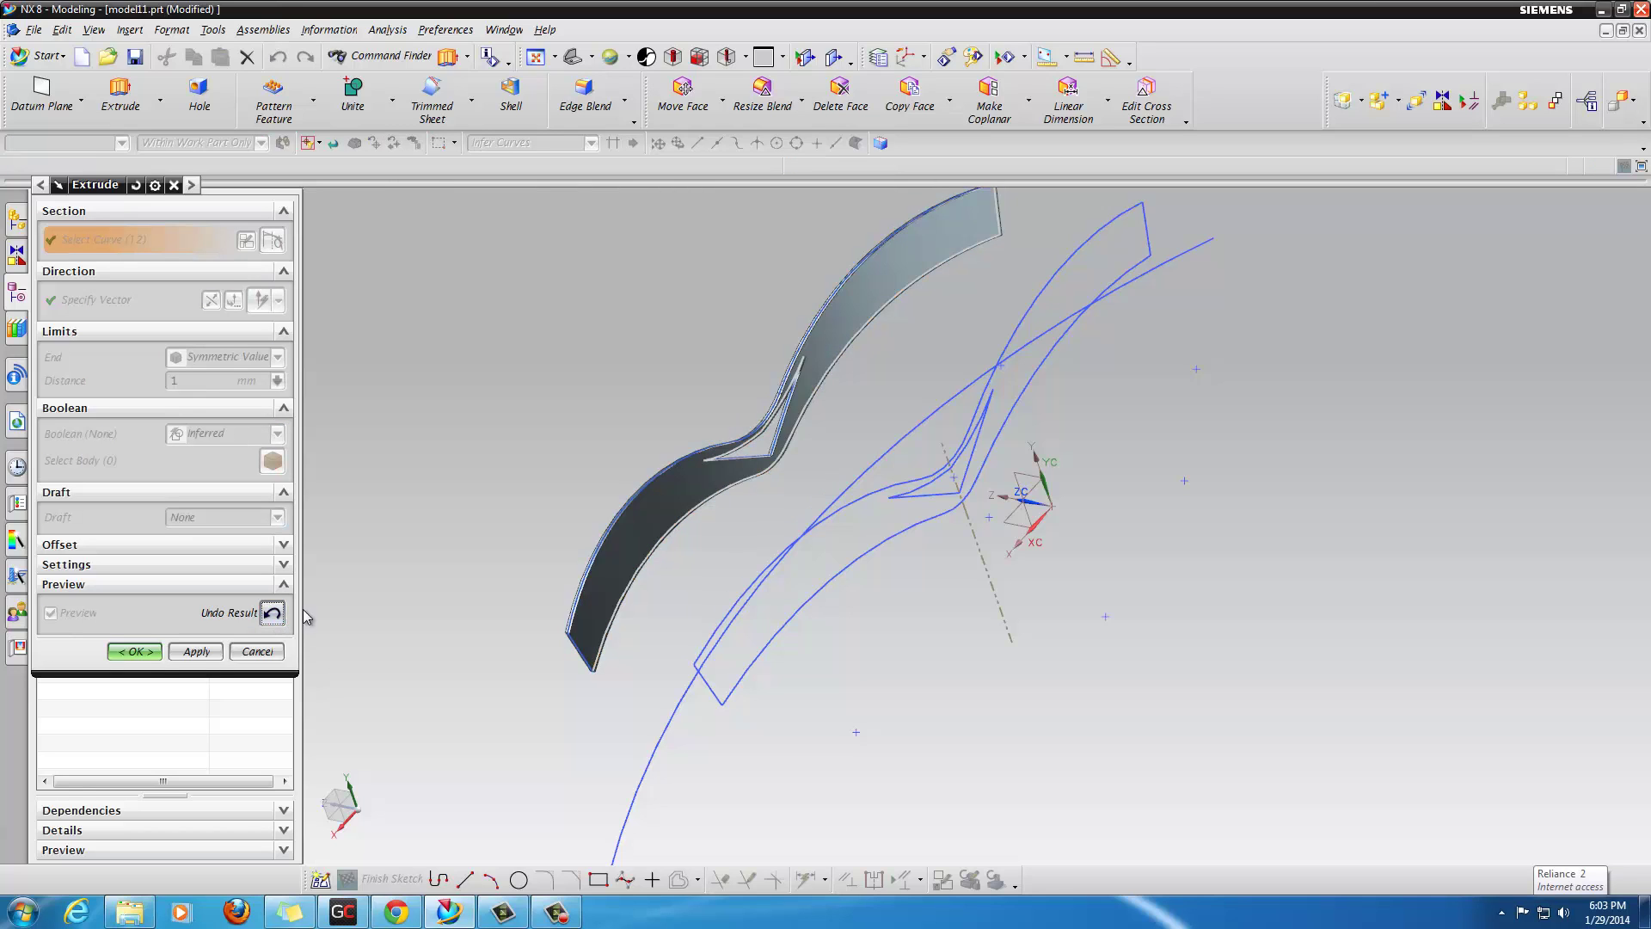
middle_drag(496, 588, 446, 577)
click(197, 651)
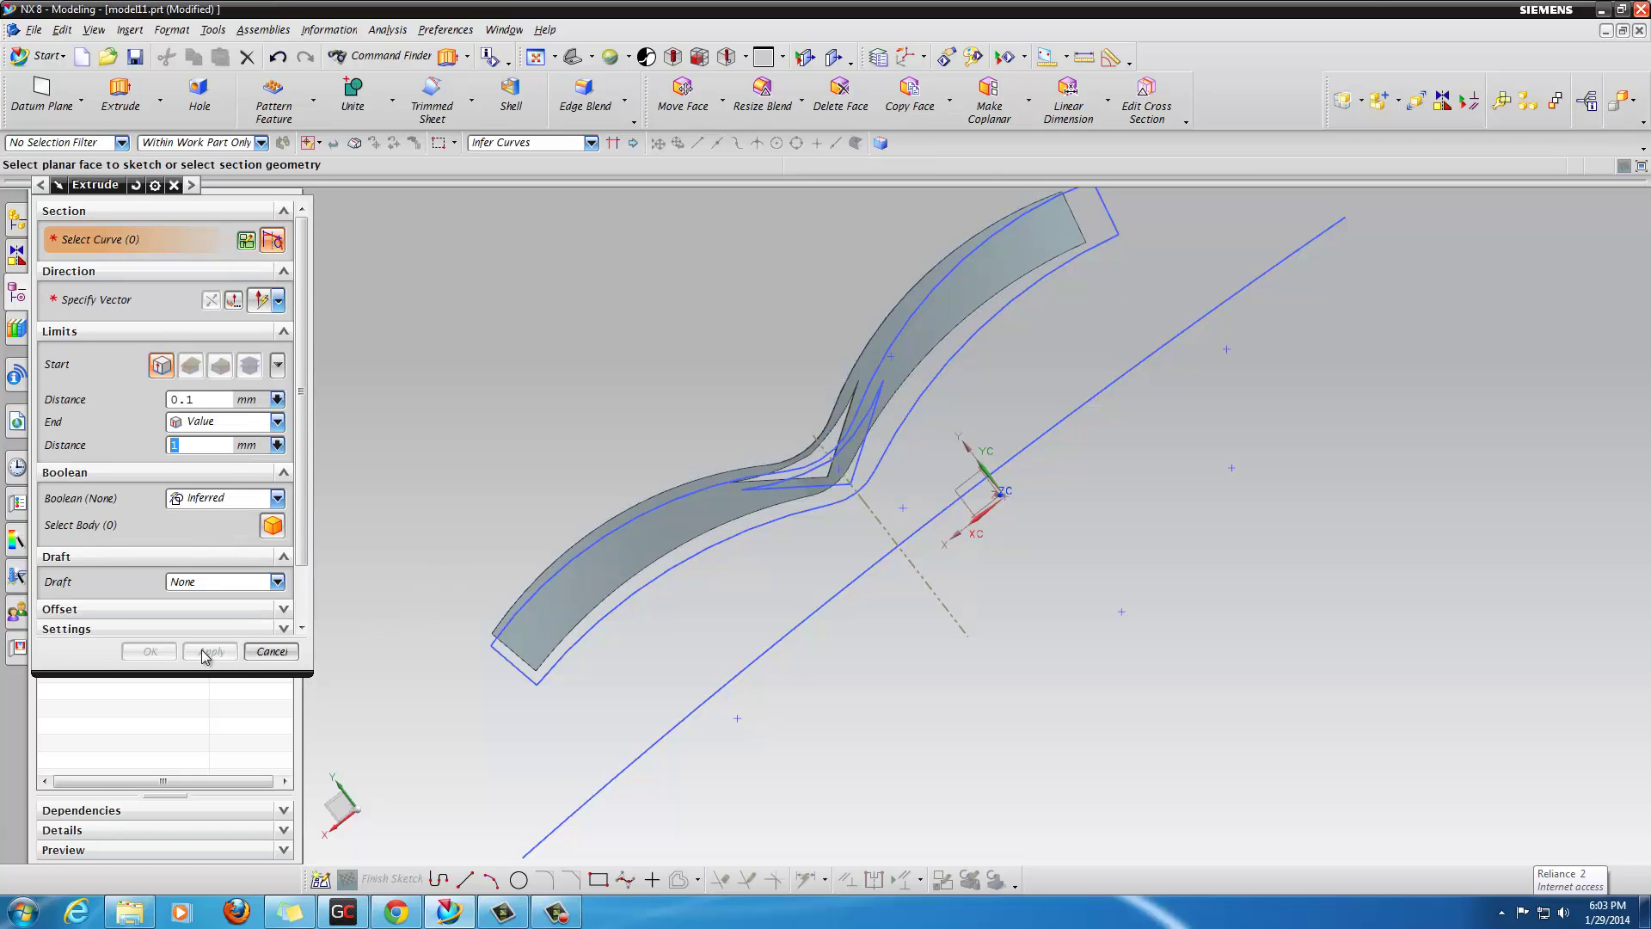
Step: Examine the thickness of the extruded frame along its edge and at its outer end
middle_drag(550, 518, 782, 579)
scroll(826, 589, up, 5)
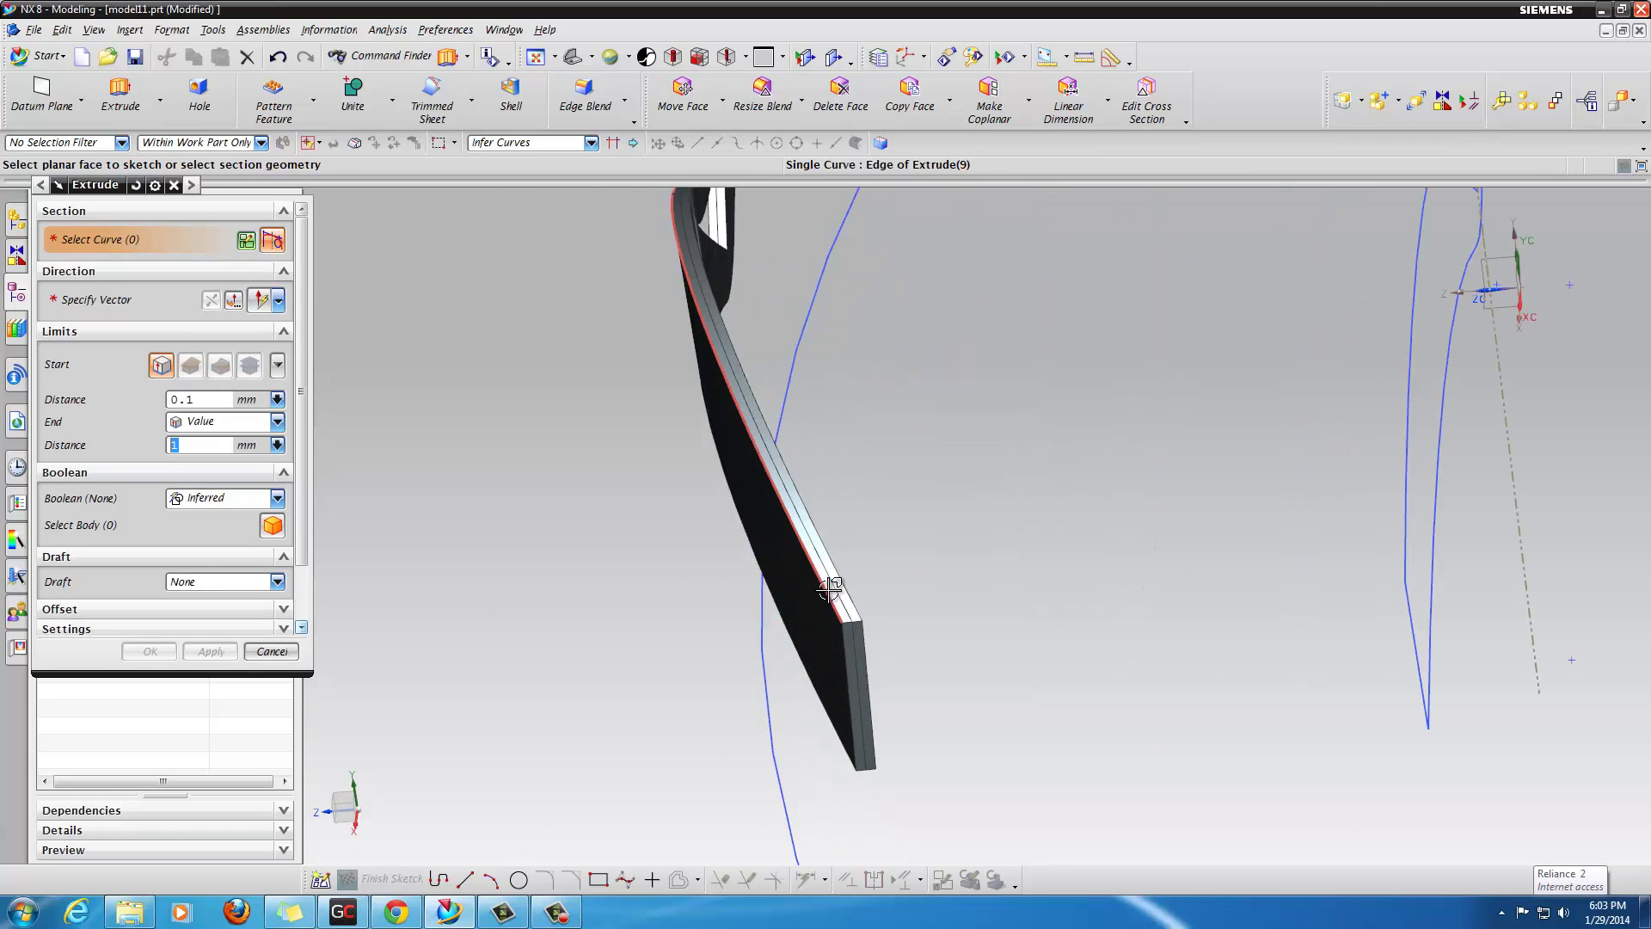
scroll(860, 583, up, 3)
scroll(899, 590, down, 3)
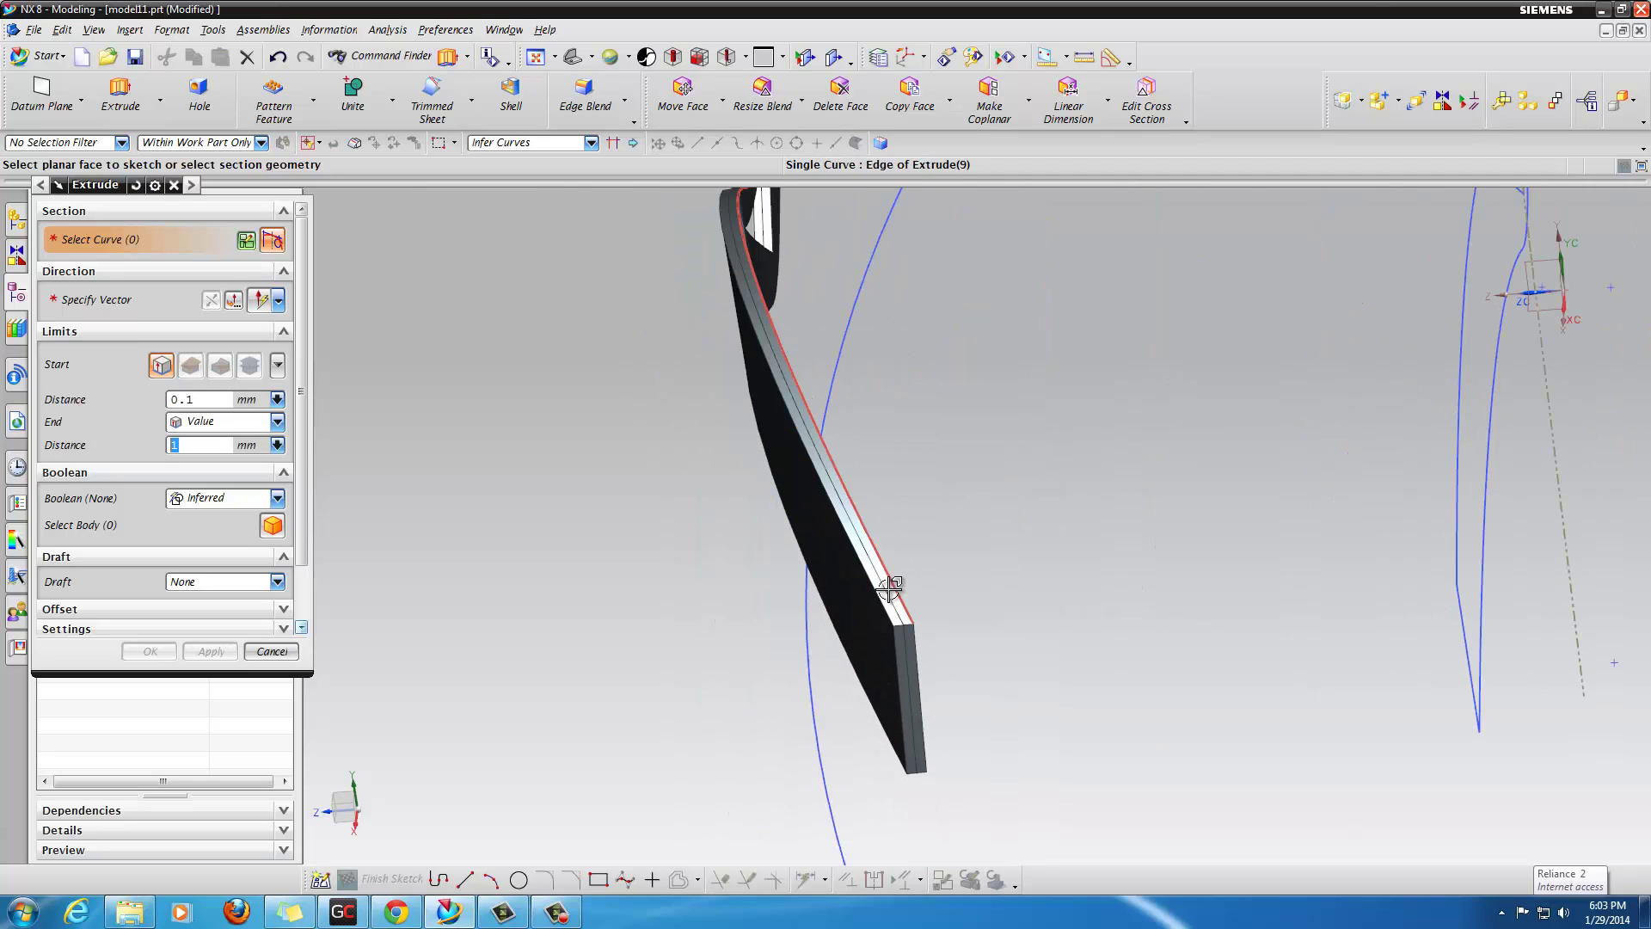
scroll(891, 590, down, 3)
middle_drag(951, 565, 808, 500)
middle_drag(807, 482, 803, 476)
Step: Set up a Remove Faces, Then Shell operation on the frame with the three lower-edge faces as the faces to pierce
click(511, 95)
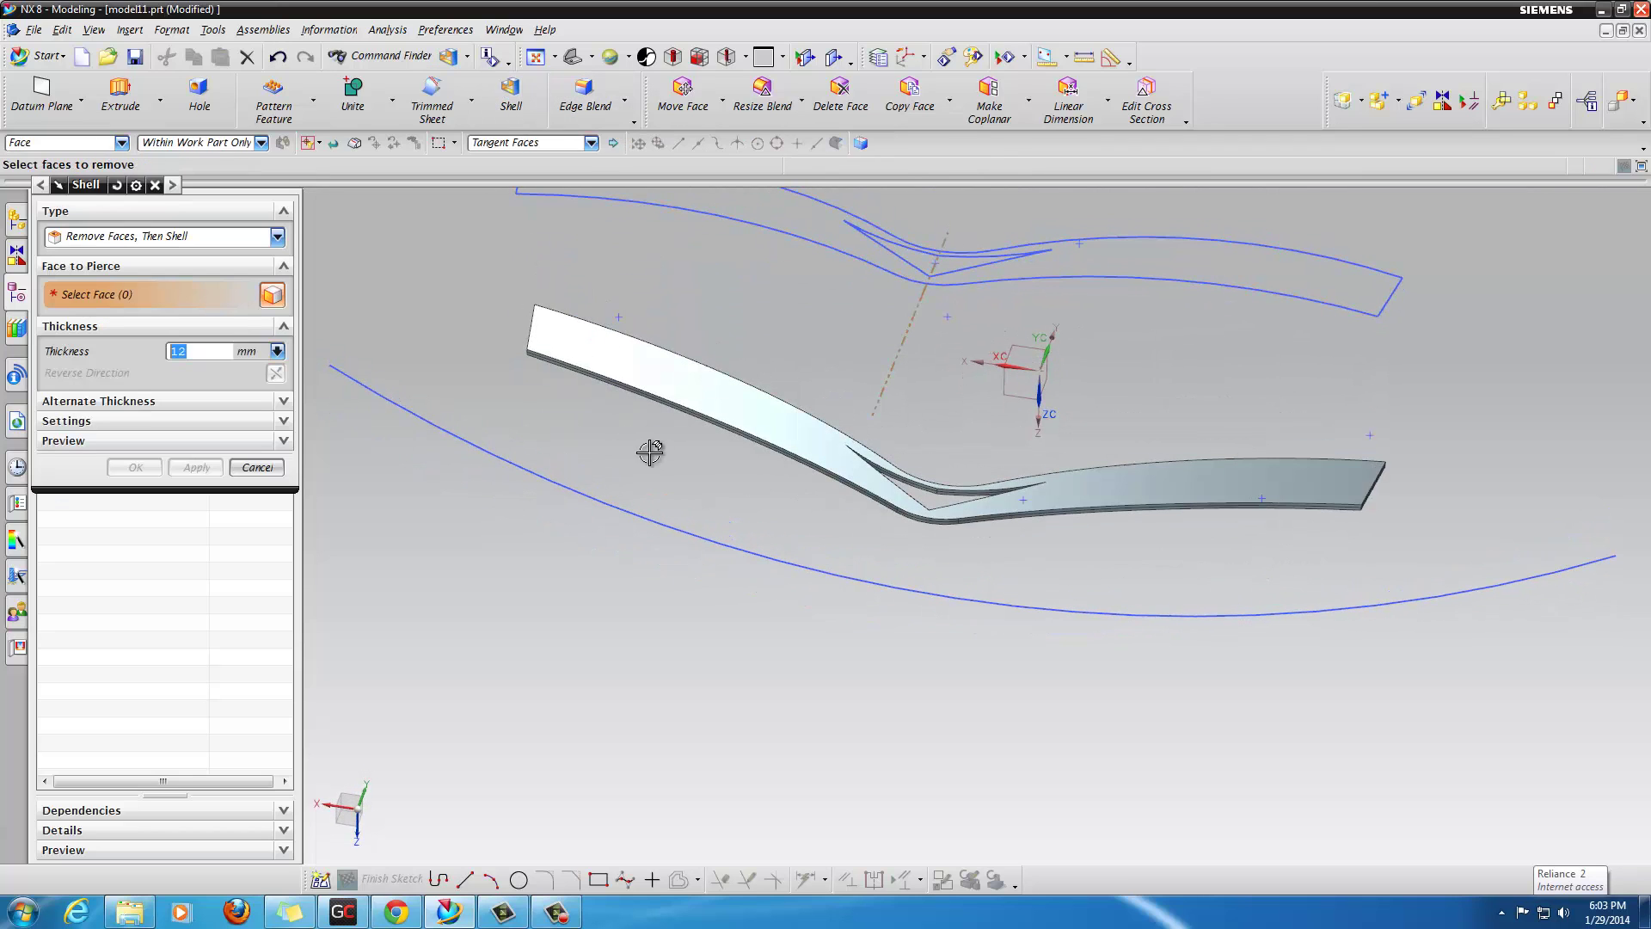
middle_drag(701, 483, 720, 421)
scroll(726, 560, up, 4)
click(674, 623)
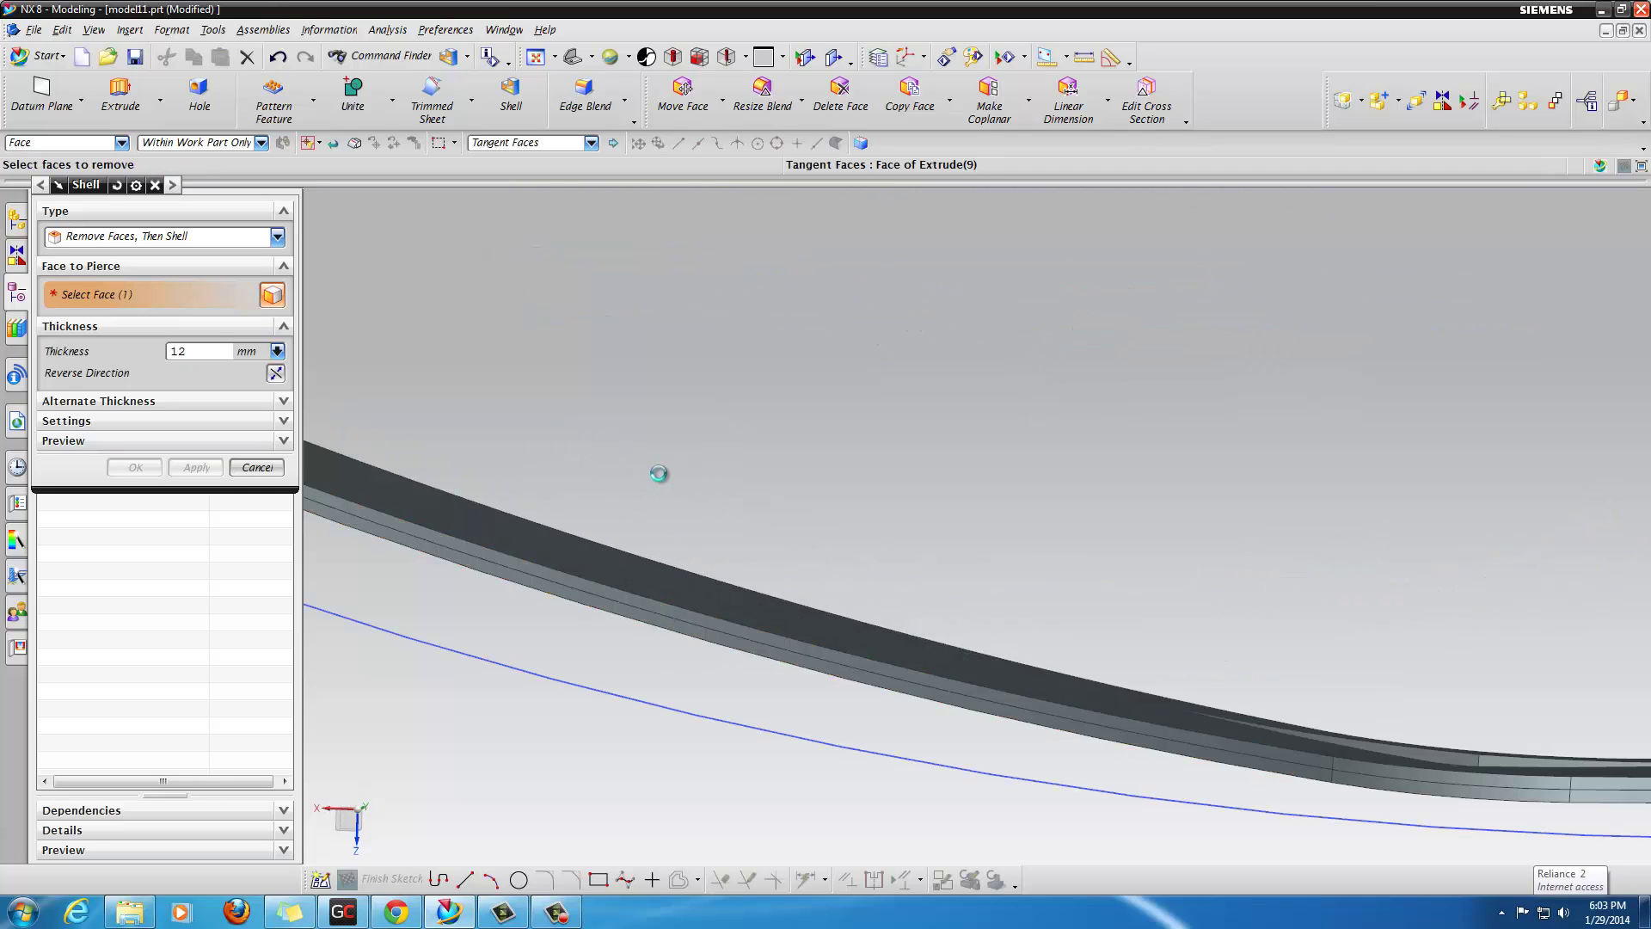
scroll(637, 415, down, 3)
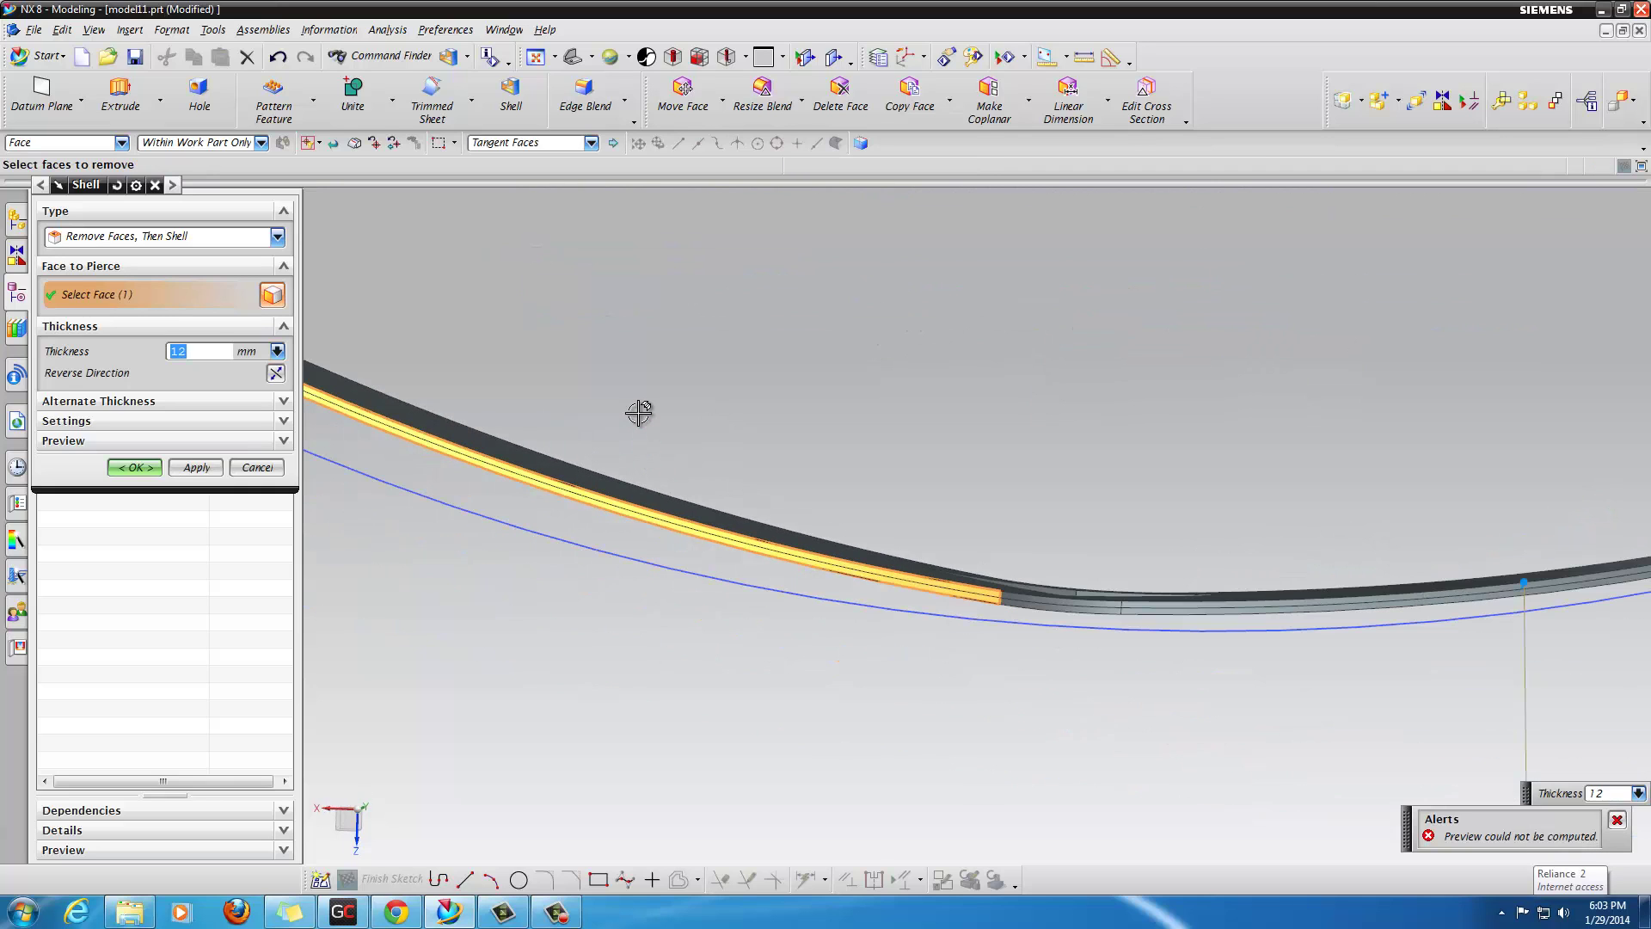
click(1280, 605)
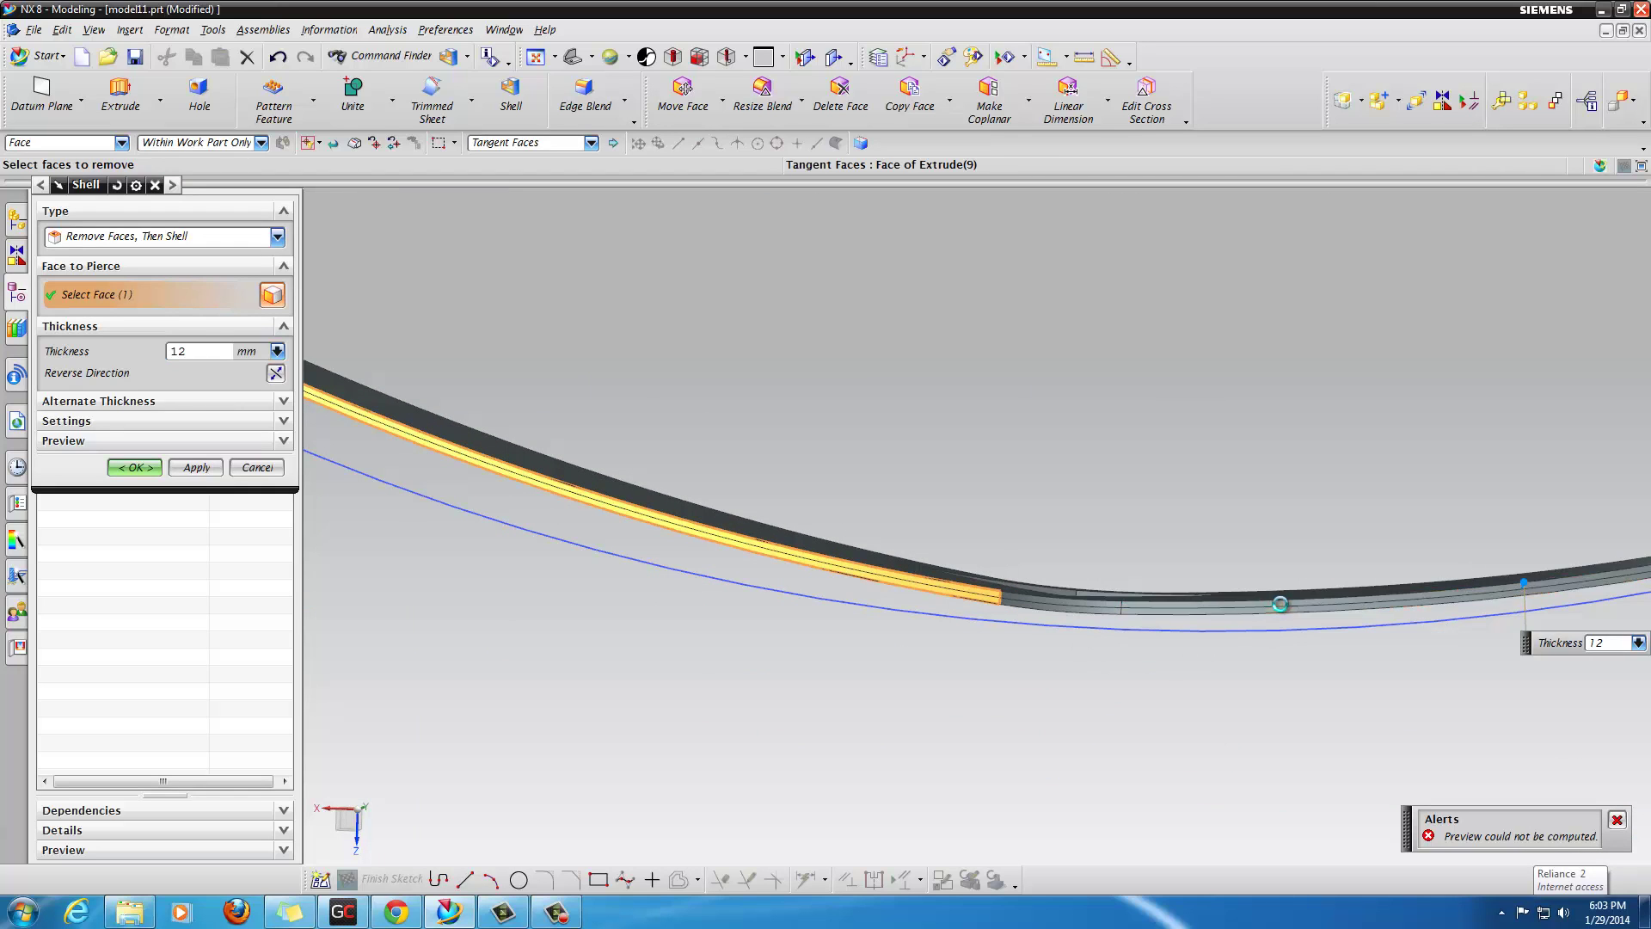
click(1058, 607)
Step: Set the shell thickness to 0.9 mm, preview the result and complete the shell to hollow a groove along the frame's lower edge
scroll(959, 456, down, 3)
mouse_move(956, 469)
middle_down()
mouse_move(937, 571)
mouse_move(947, 450)
mouse_move(898, 507)
middle_up()
scroll(891, 497, up, 5)
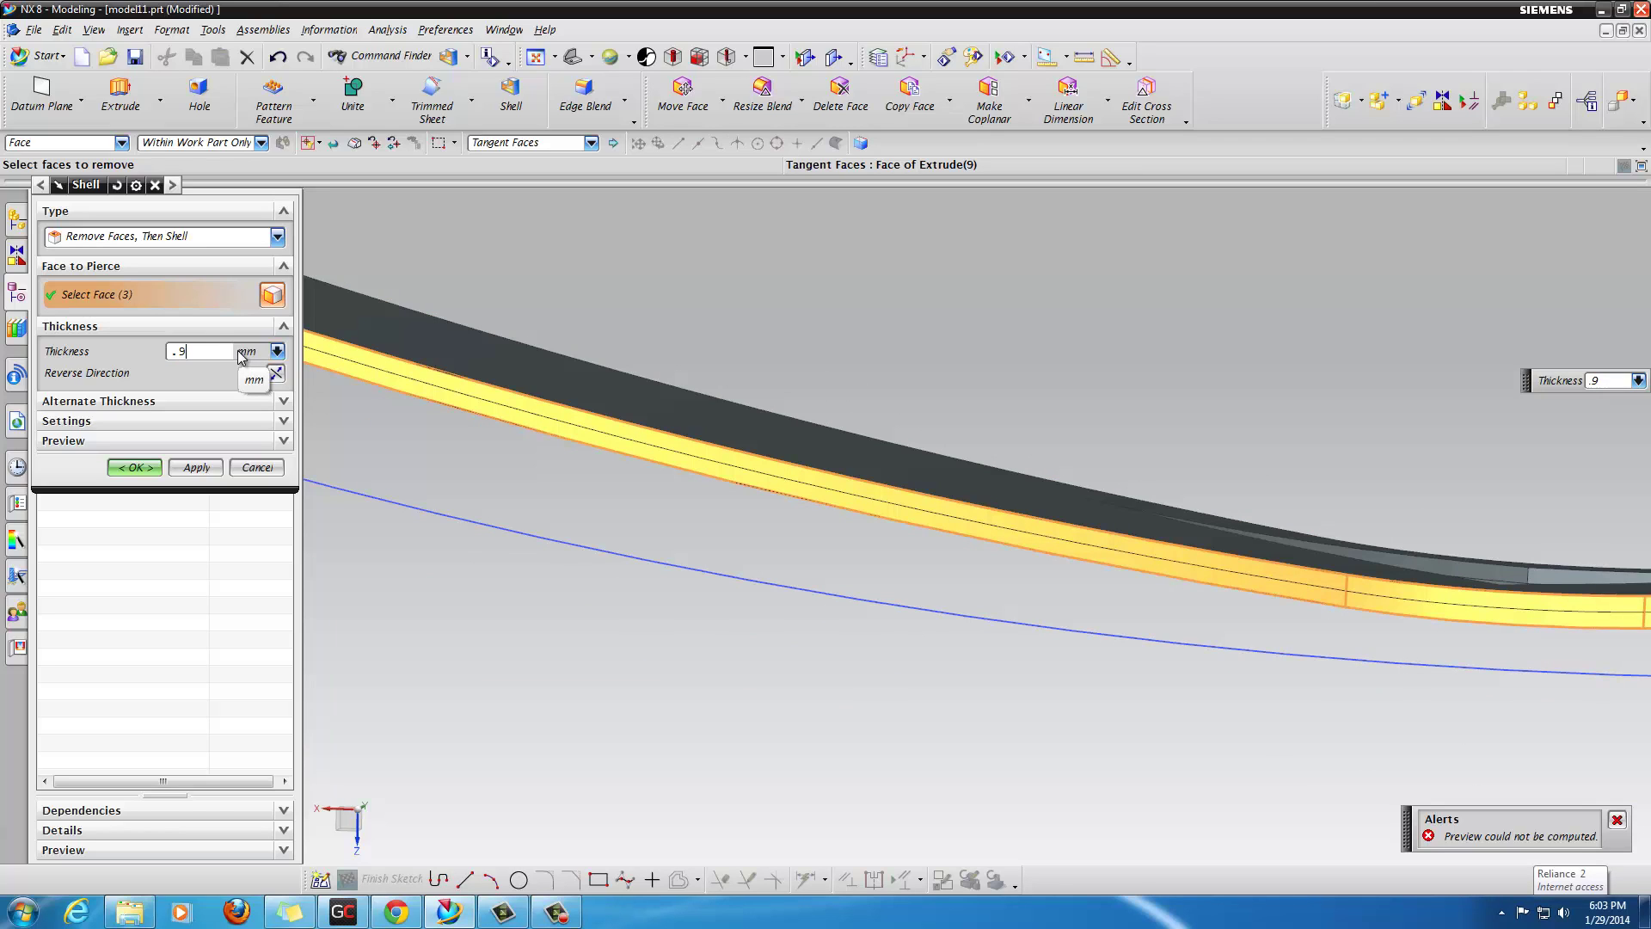
click(285, 443)
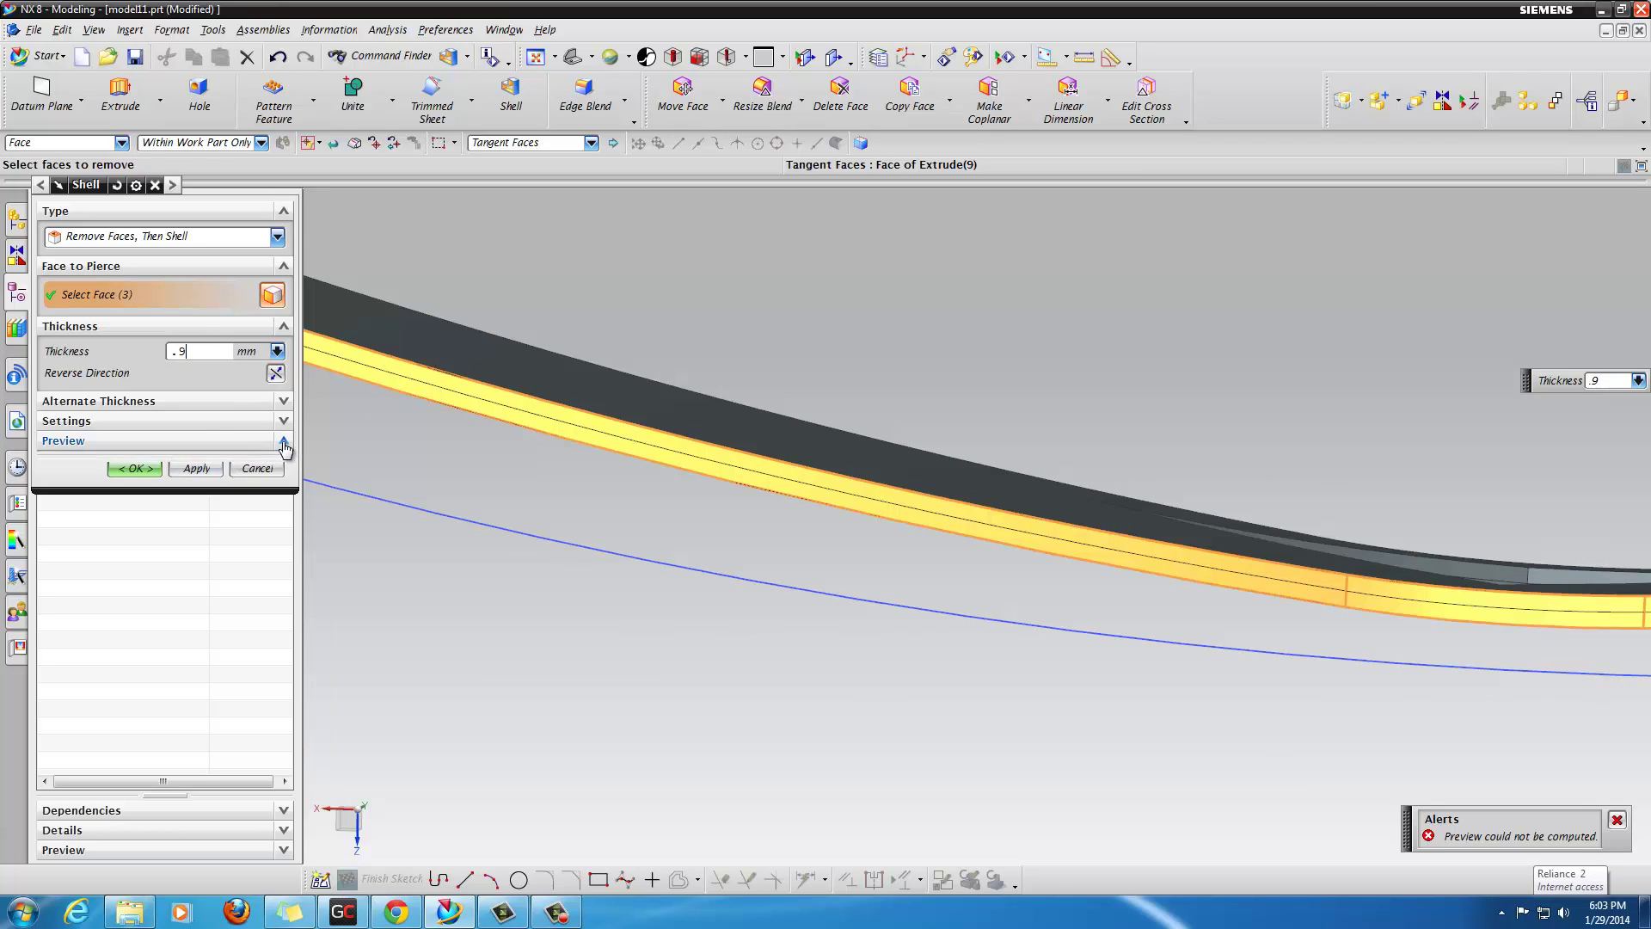
click(272, 470)
middle_drag(522, 499, 528, 503)
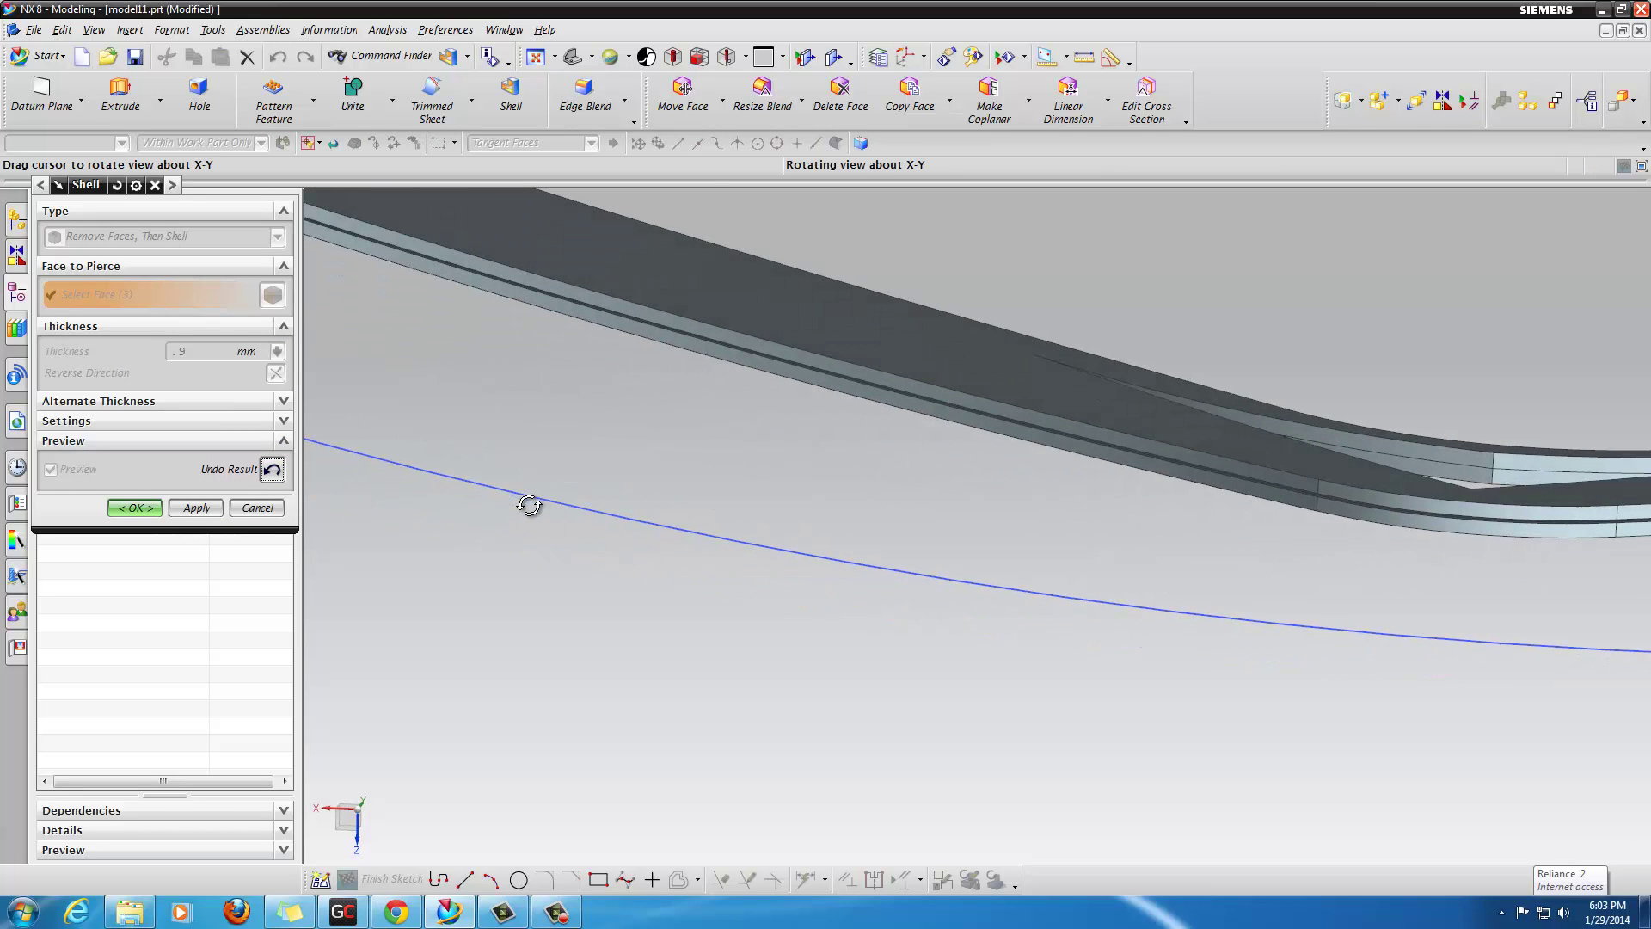
click(135, 508)
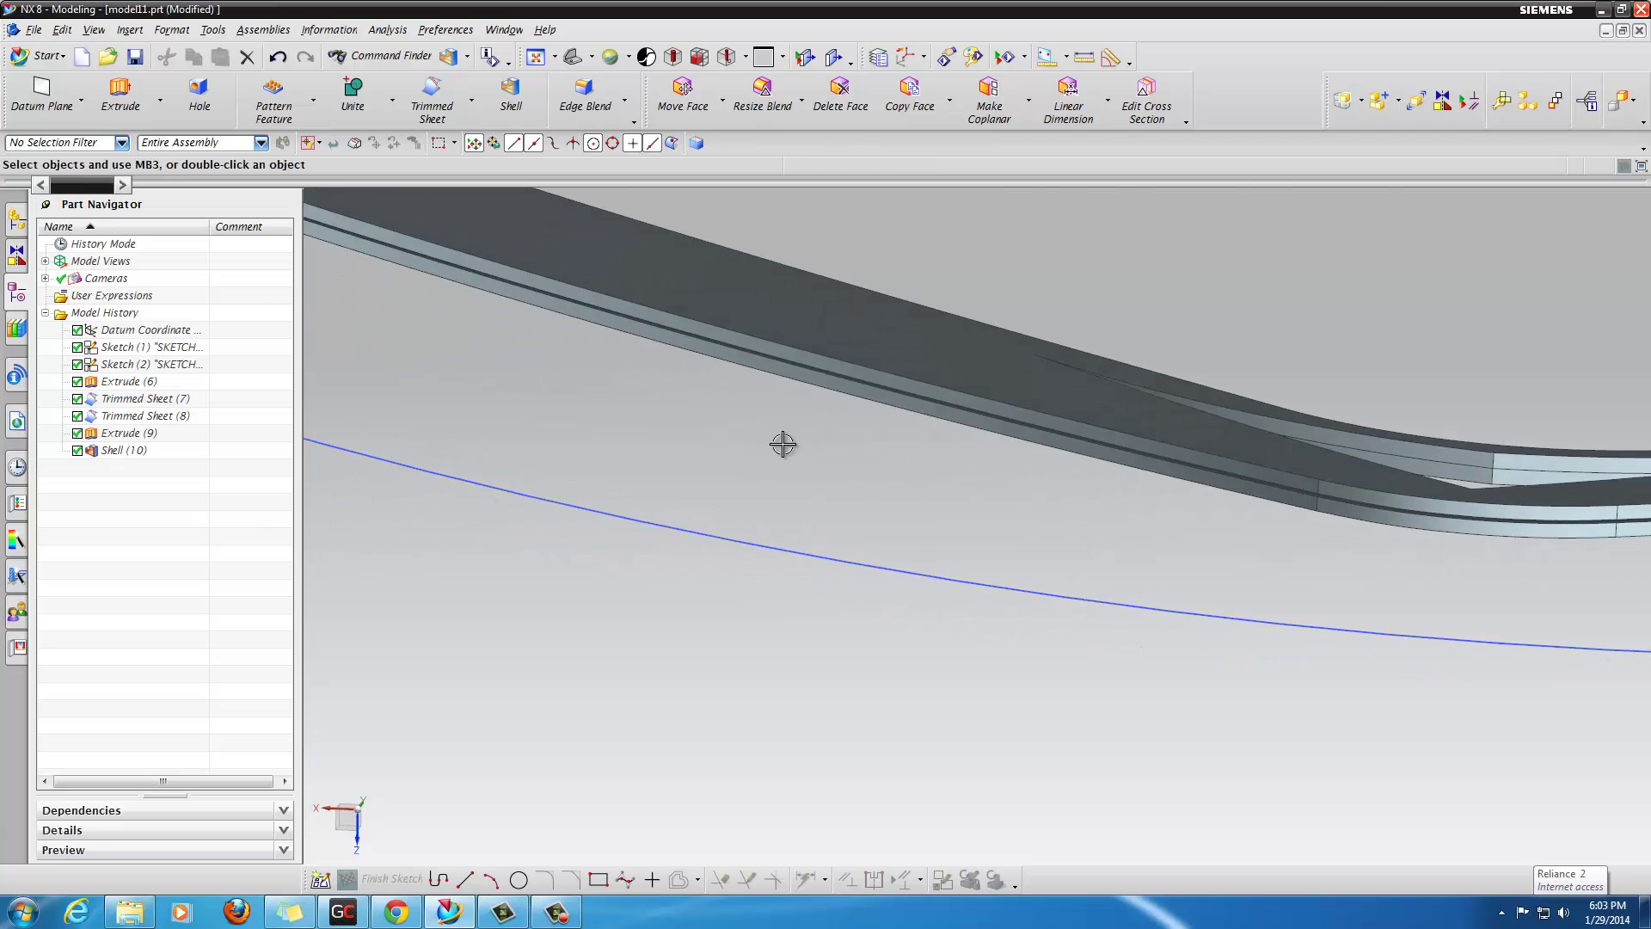
Step: Save a copy of the part under the new name frame in the google folder
scroll(783, 444, down, 2)
scroll(711, 436, down, 1)
middle_drag(711, 435, 645, 559)
scroll(704, 529, down, 3)
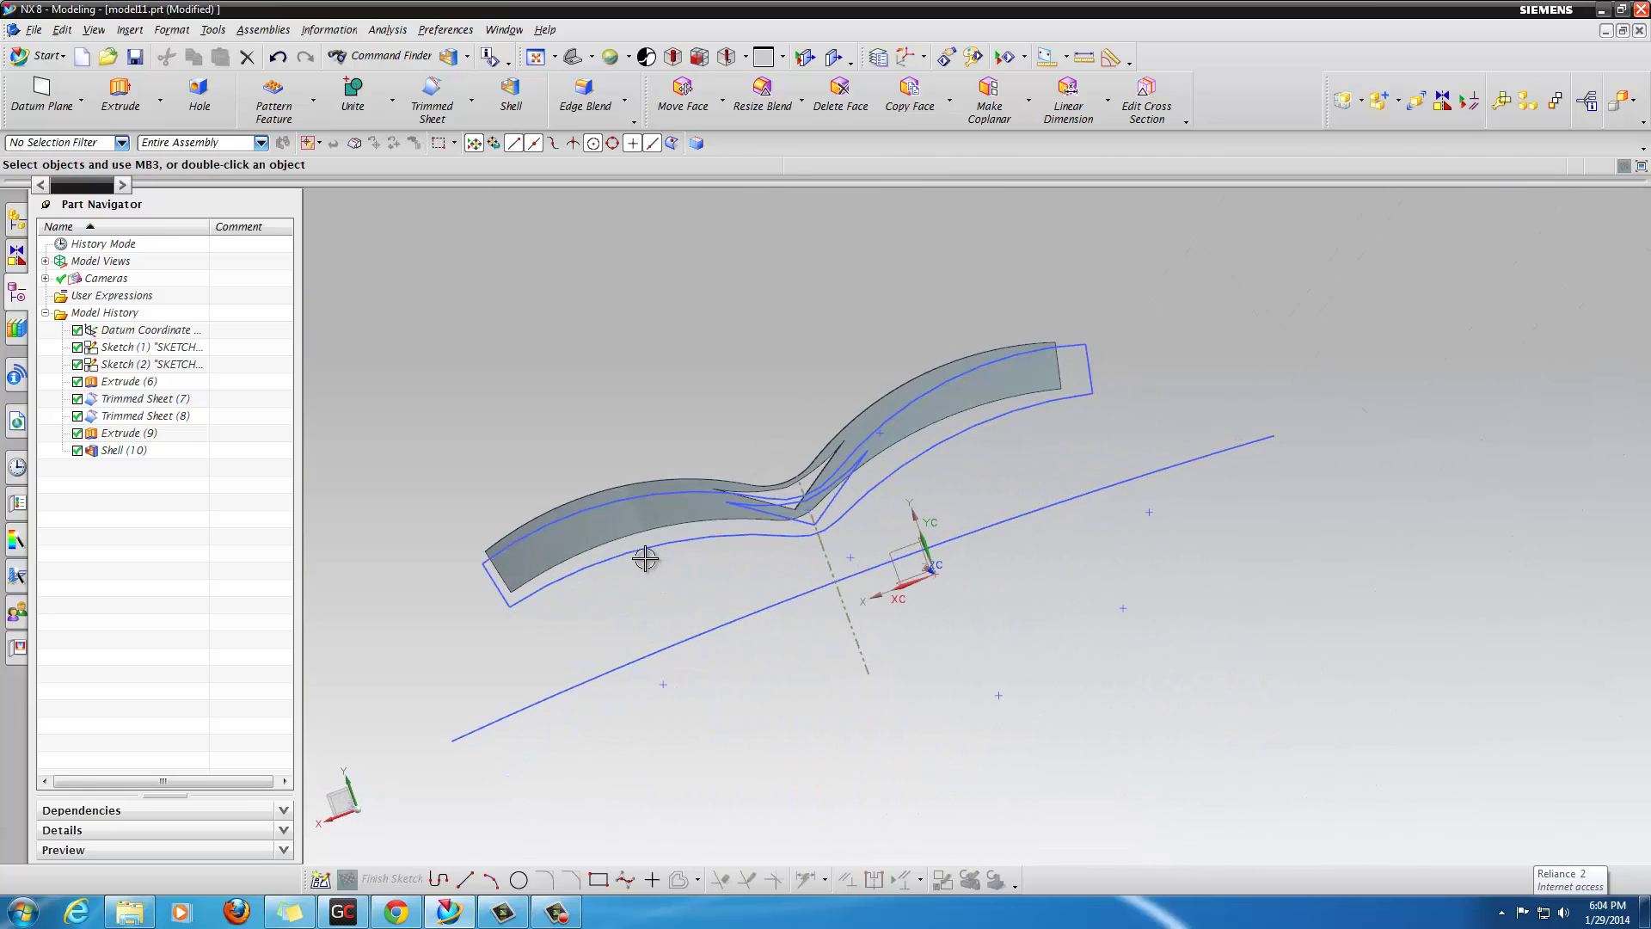
click(33, 31)
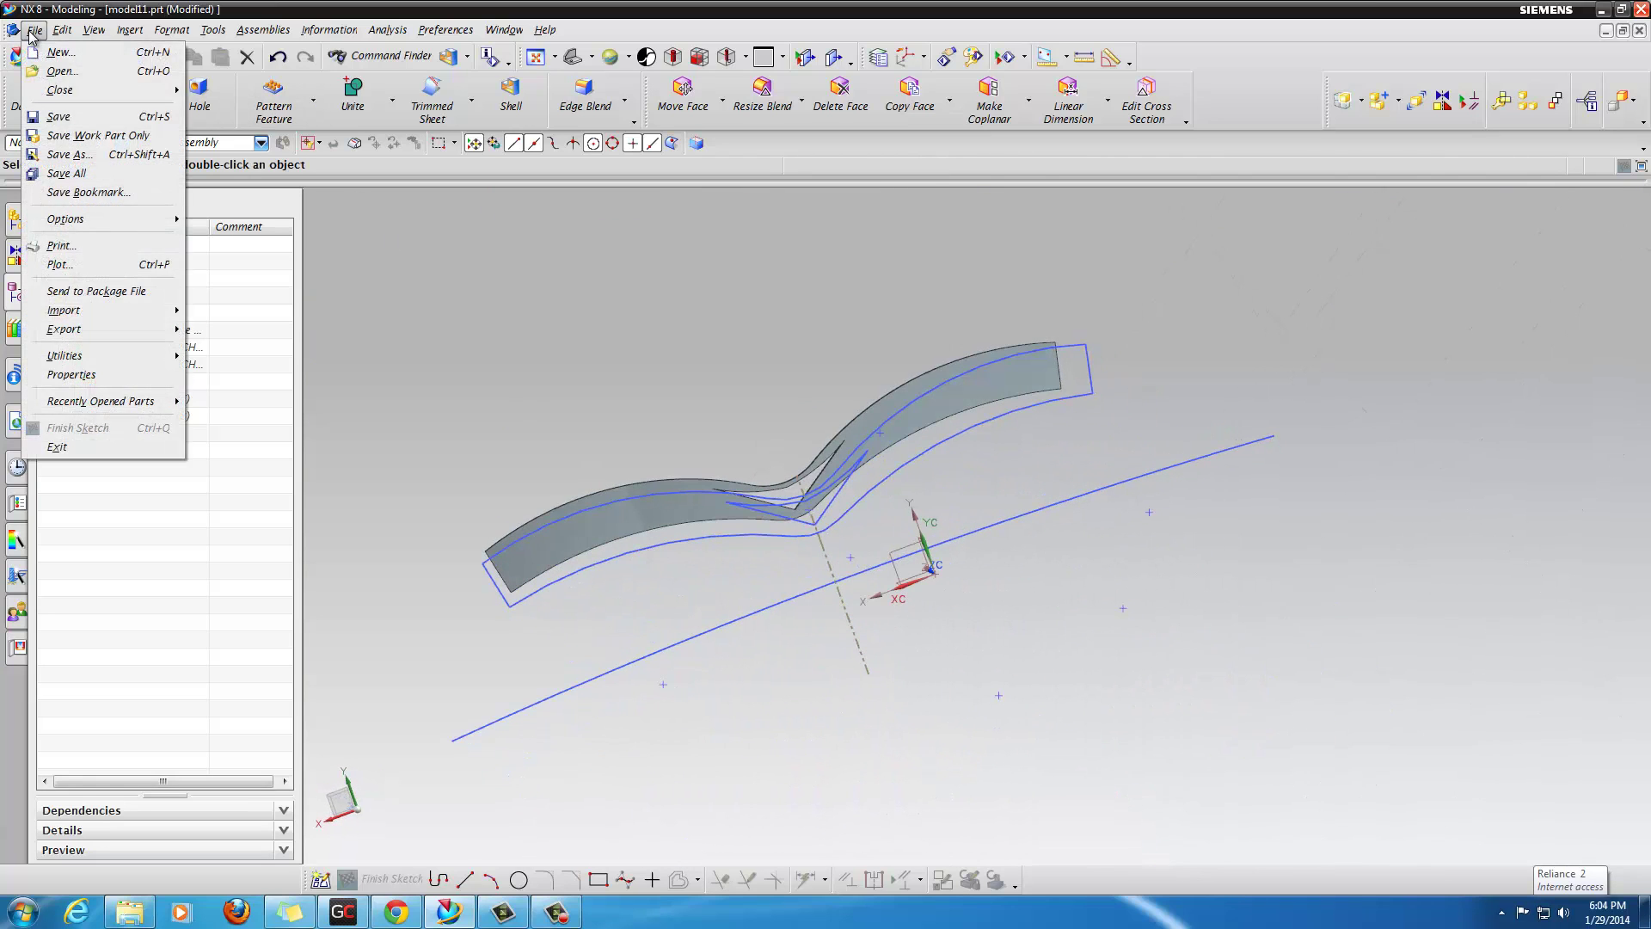
click(153, 160)
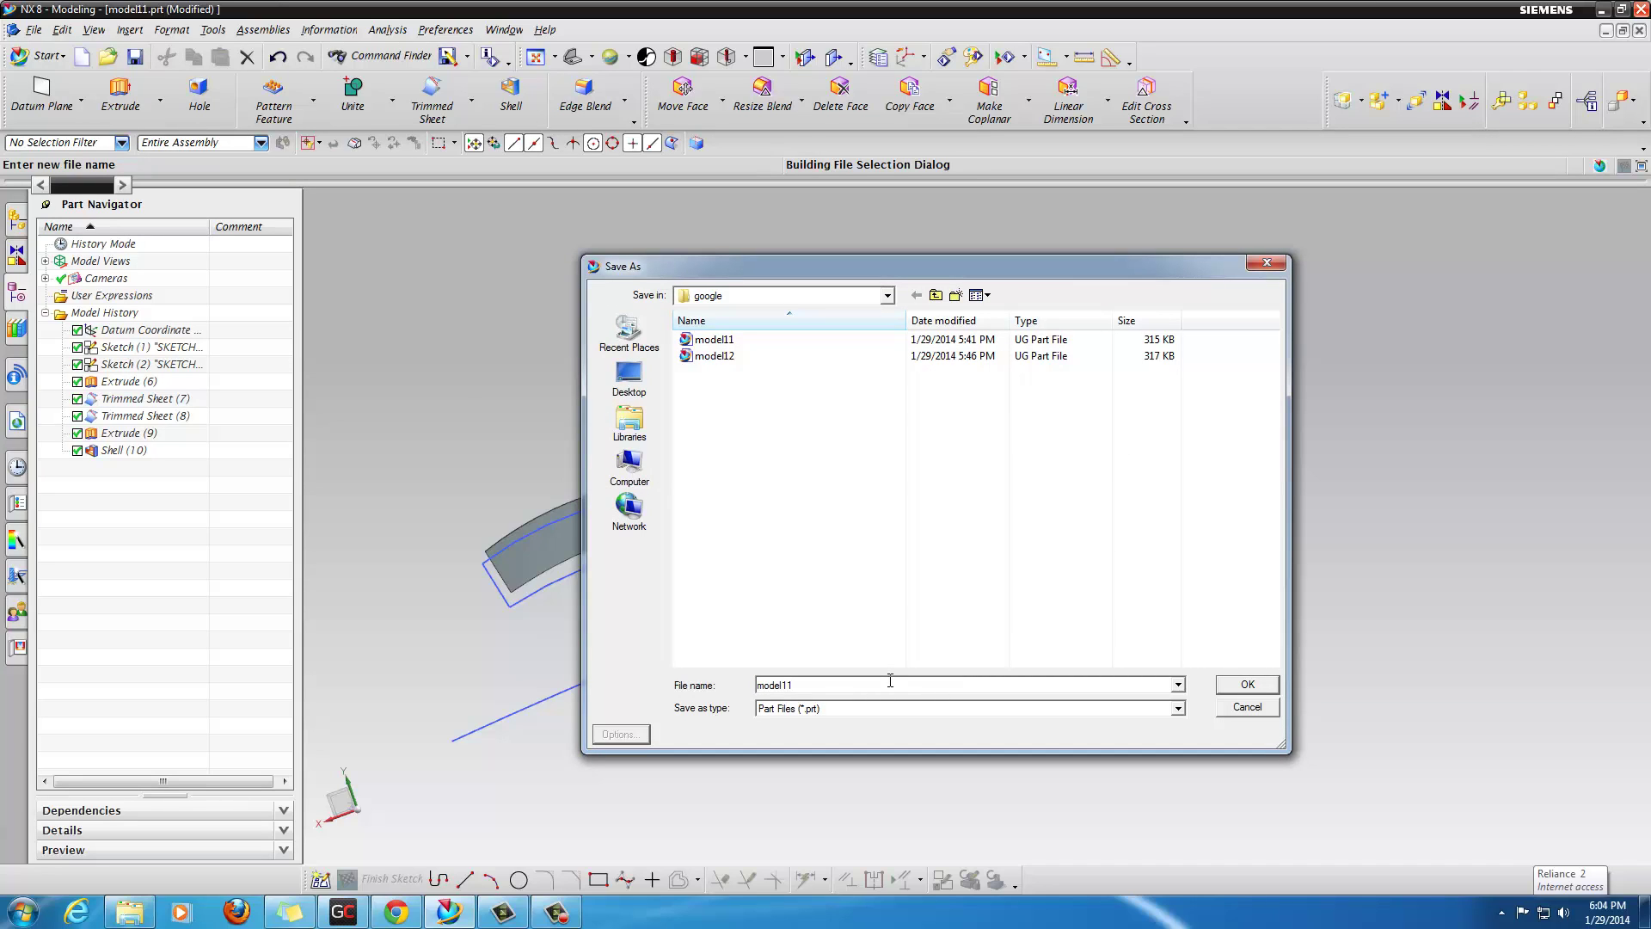
key(BackSpace)
key(BackSpace)
key(BackSpace)
key(BackSpace)
key(BackSpace)
key(BackSpace)
key(BackSpace)
key(Return)
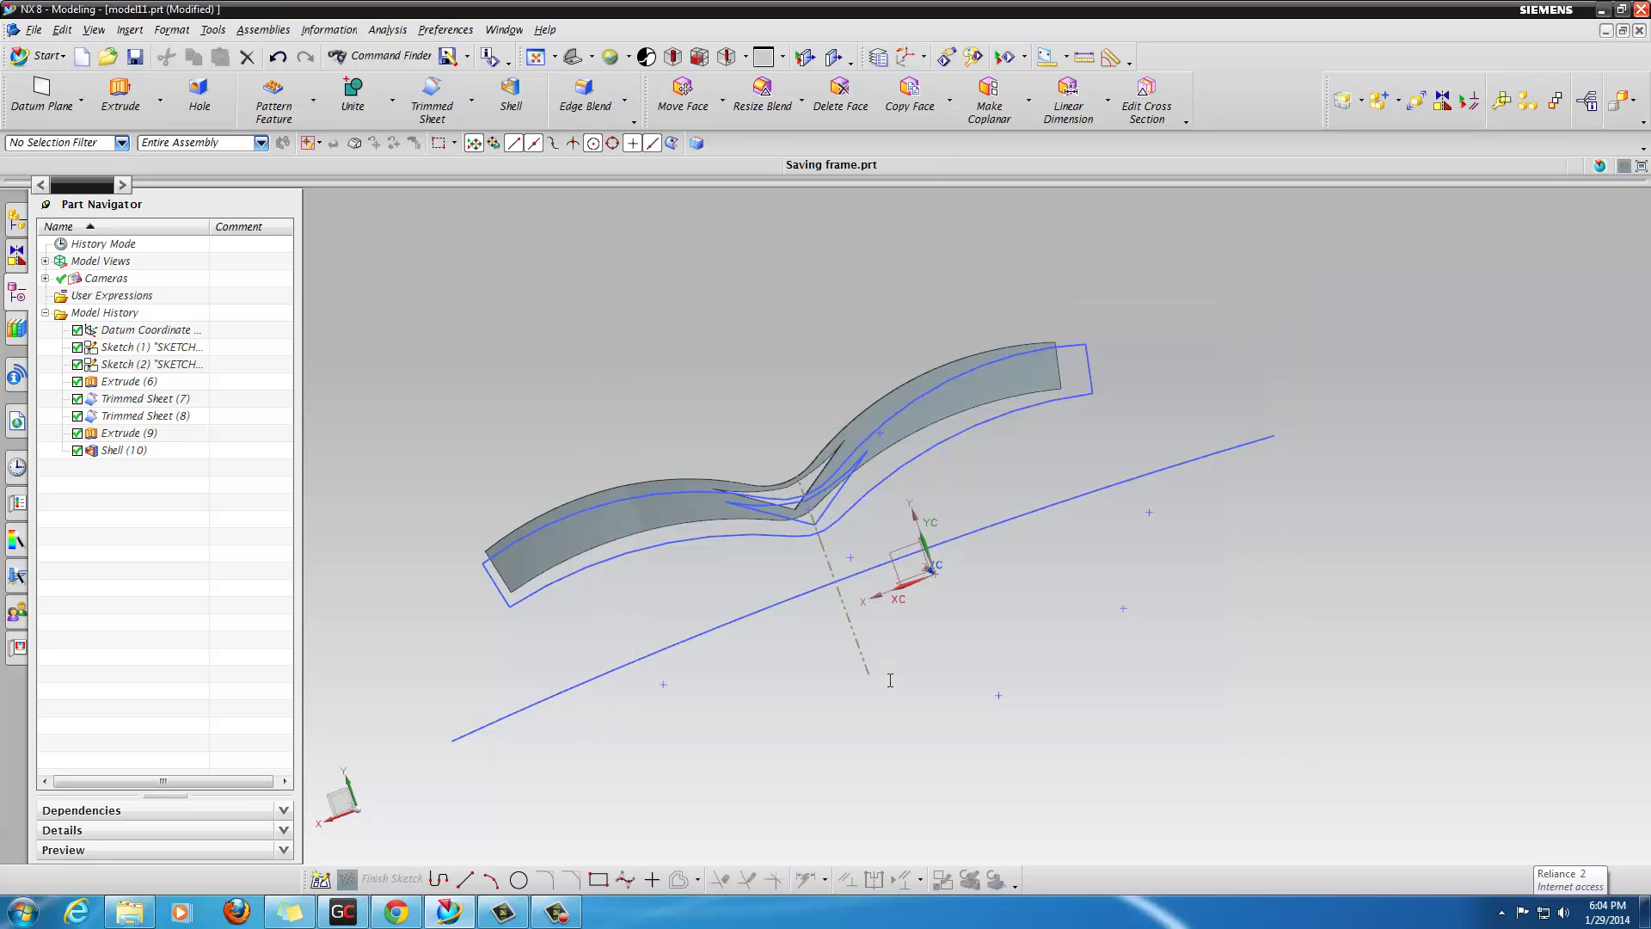
Step: Close the frame part and open model11 from the google folder after comparing the previews of the saved parts
click(1641, 32)
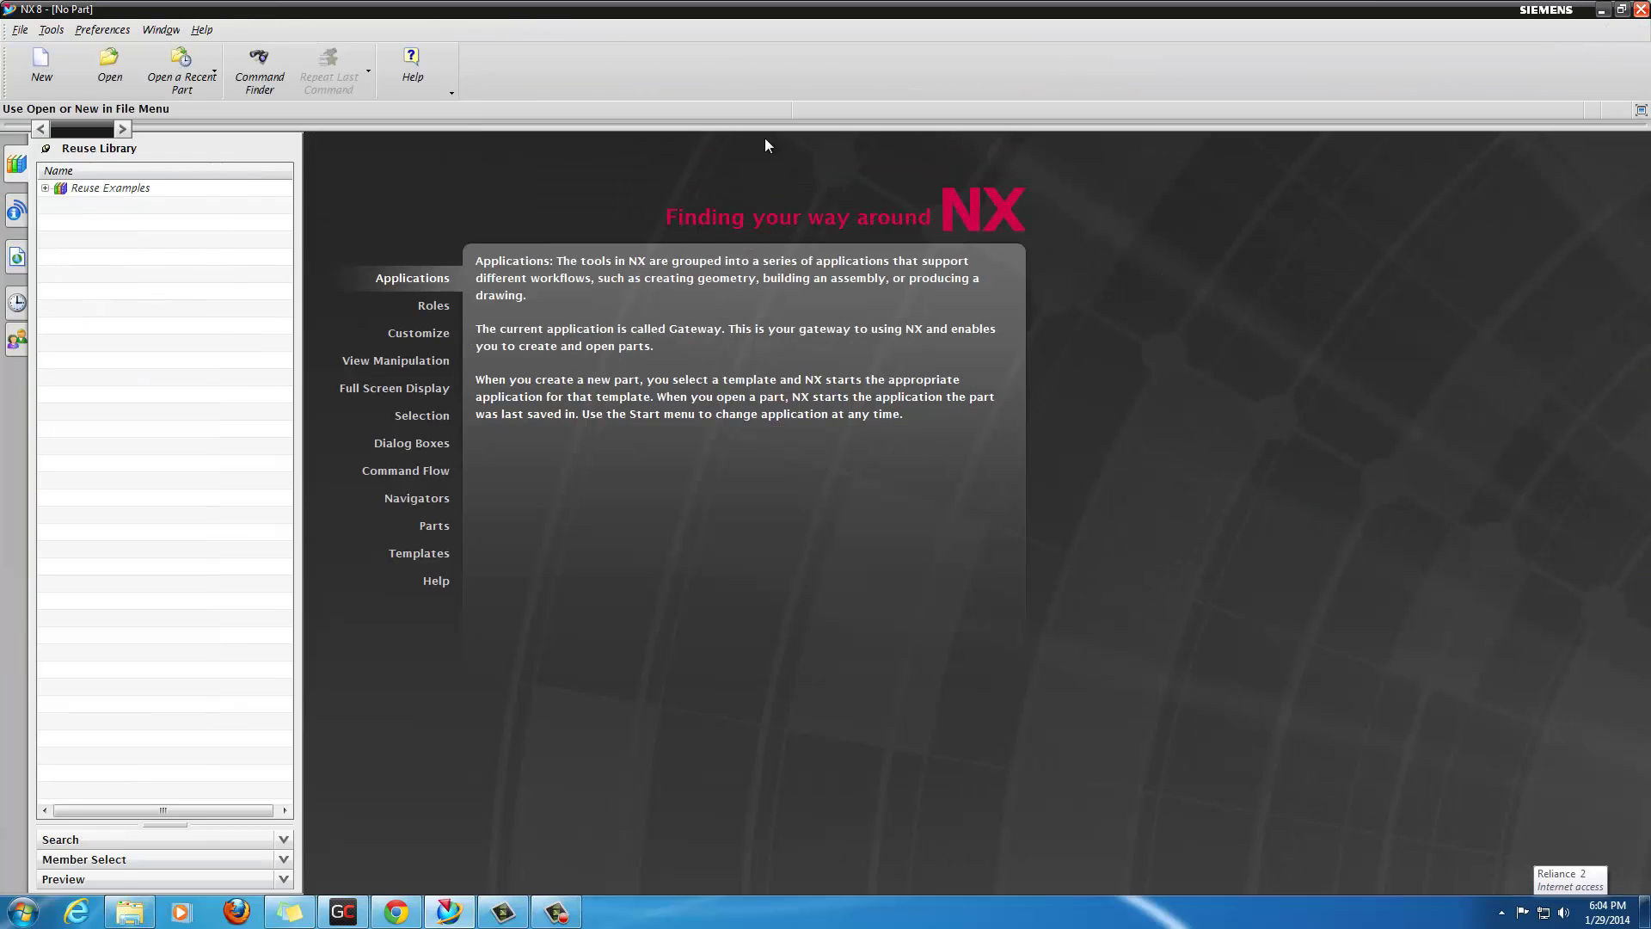
click(109, 67)
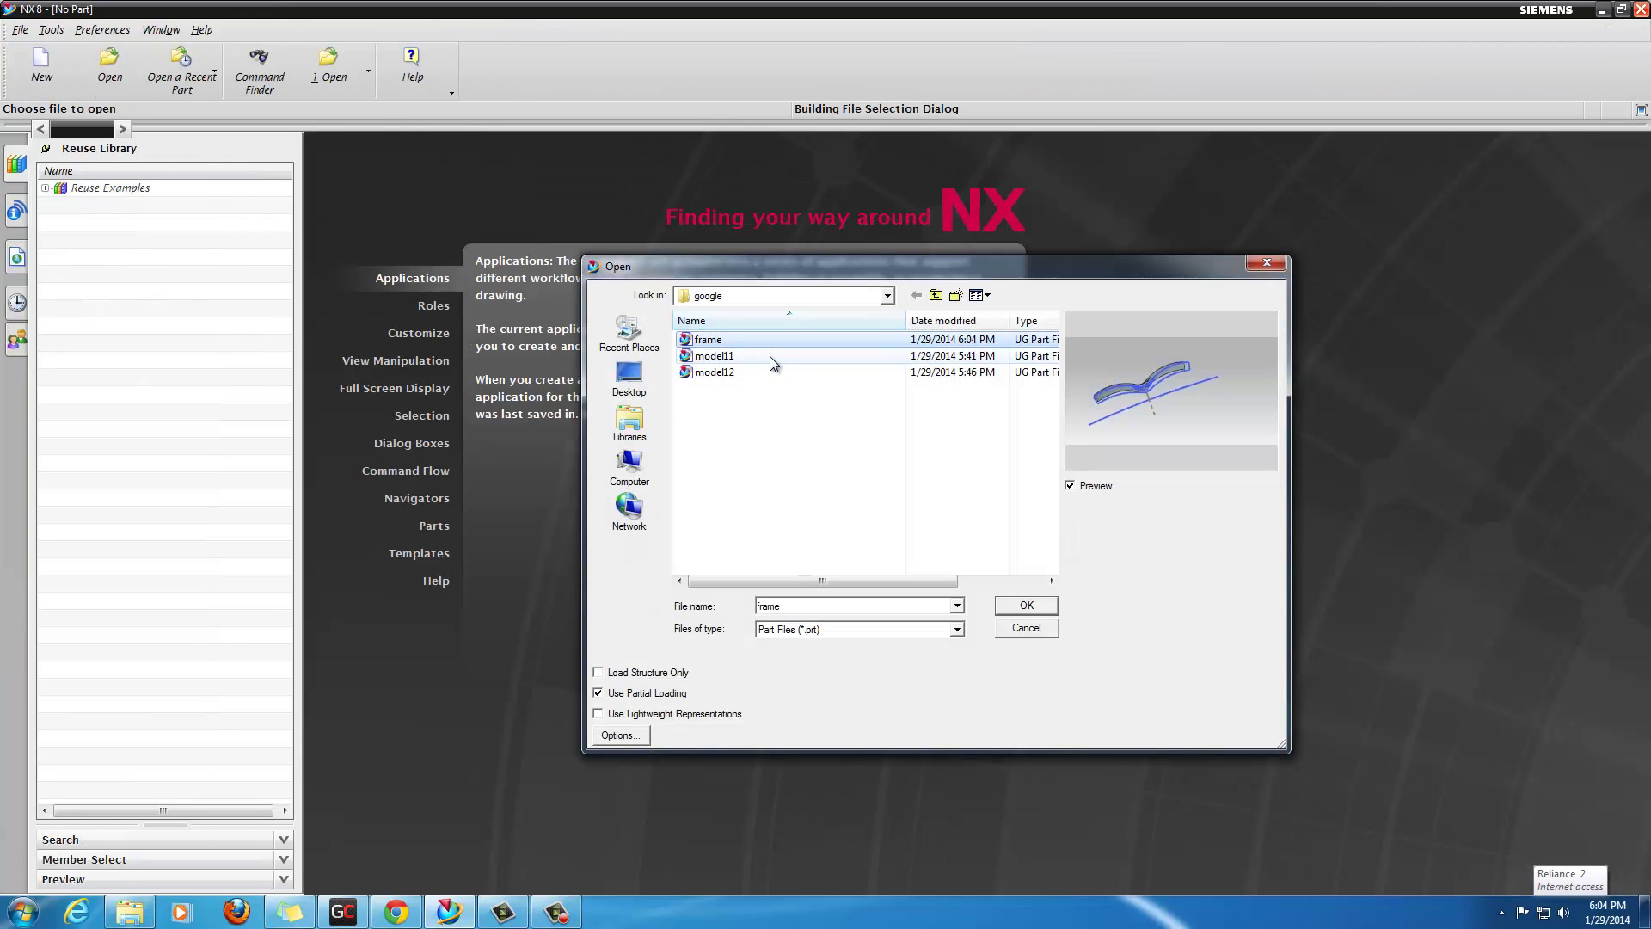
click(770, 356)
click(771, 370)
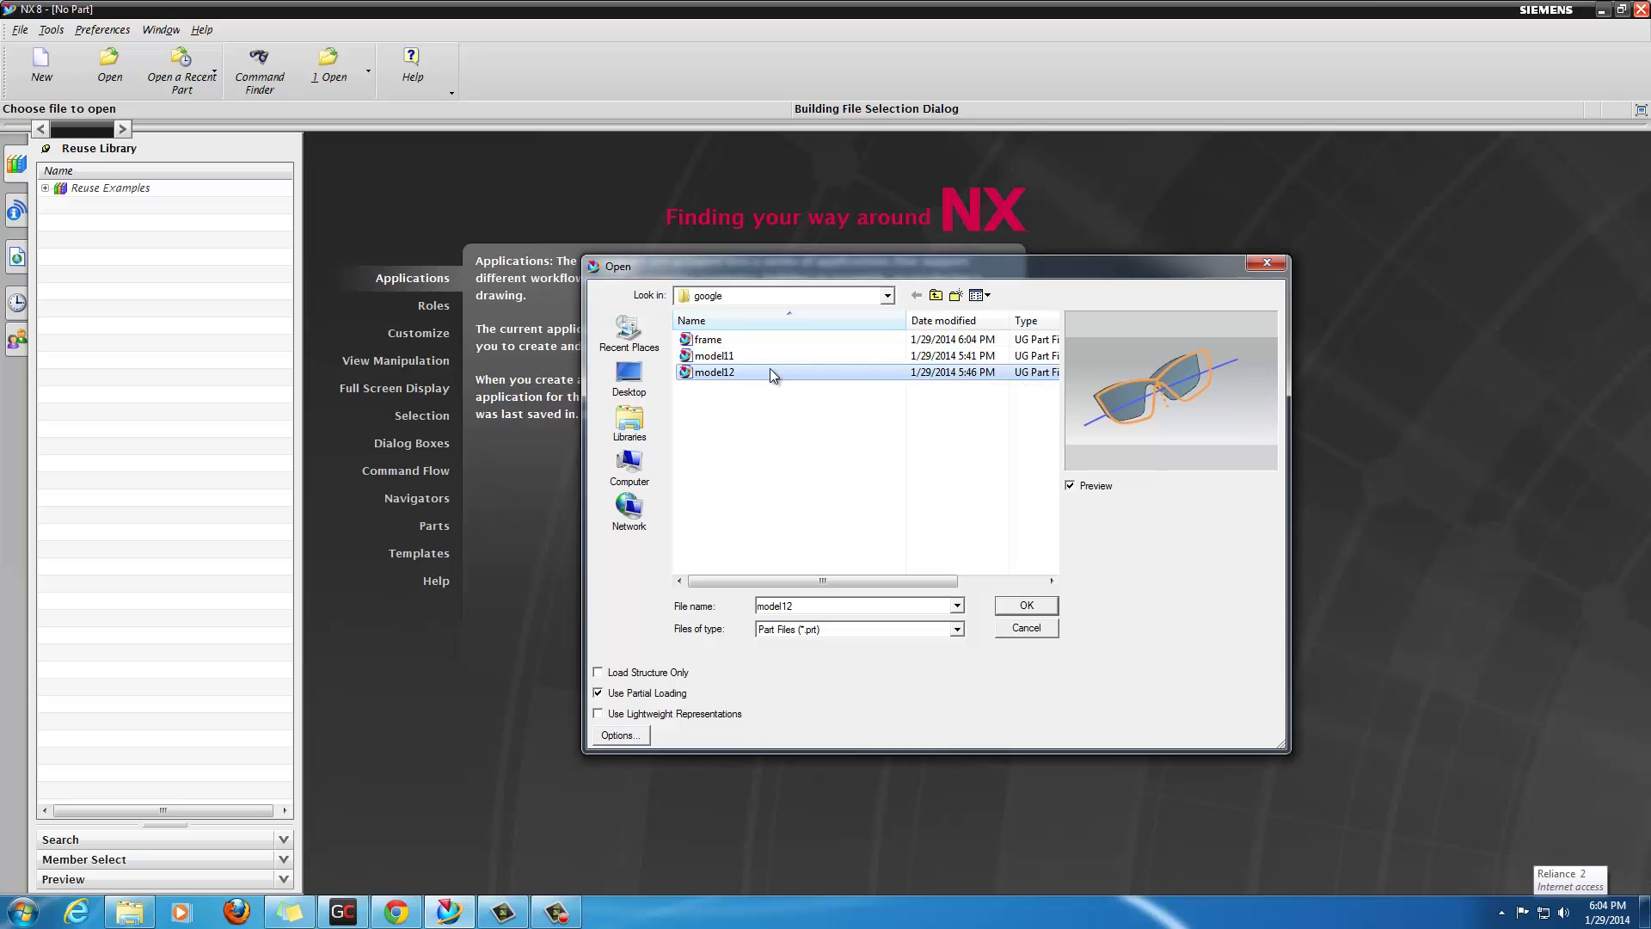
click(776, 356)
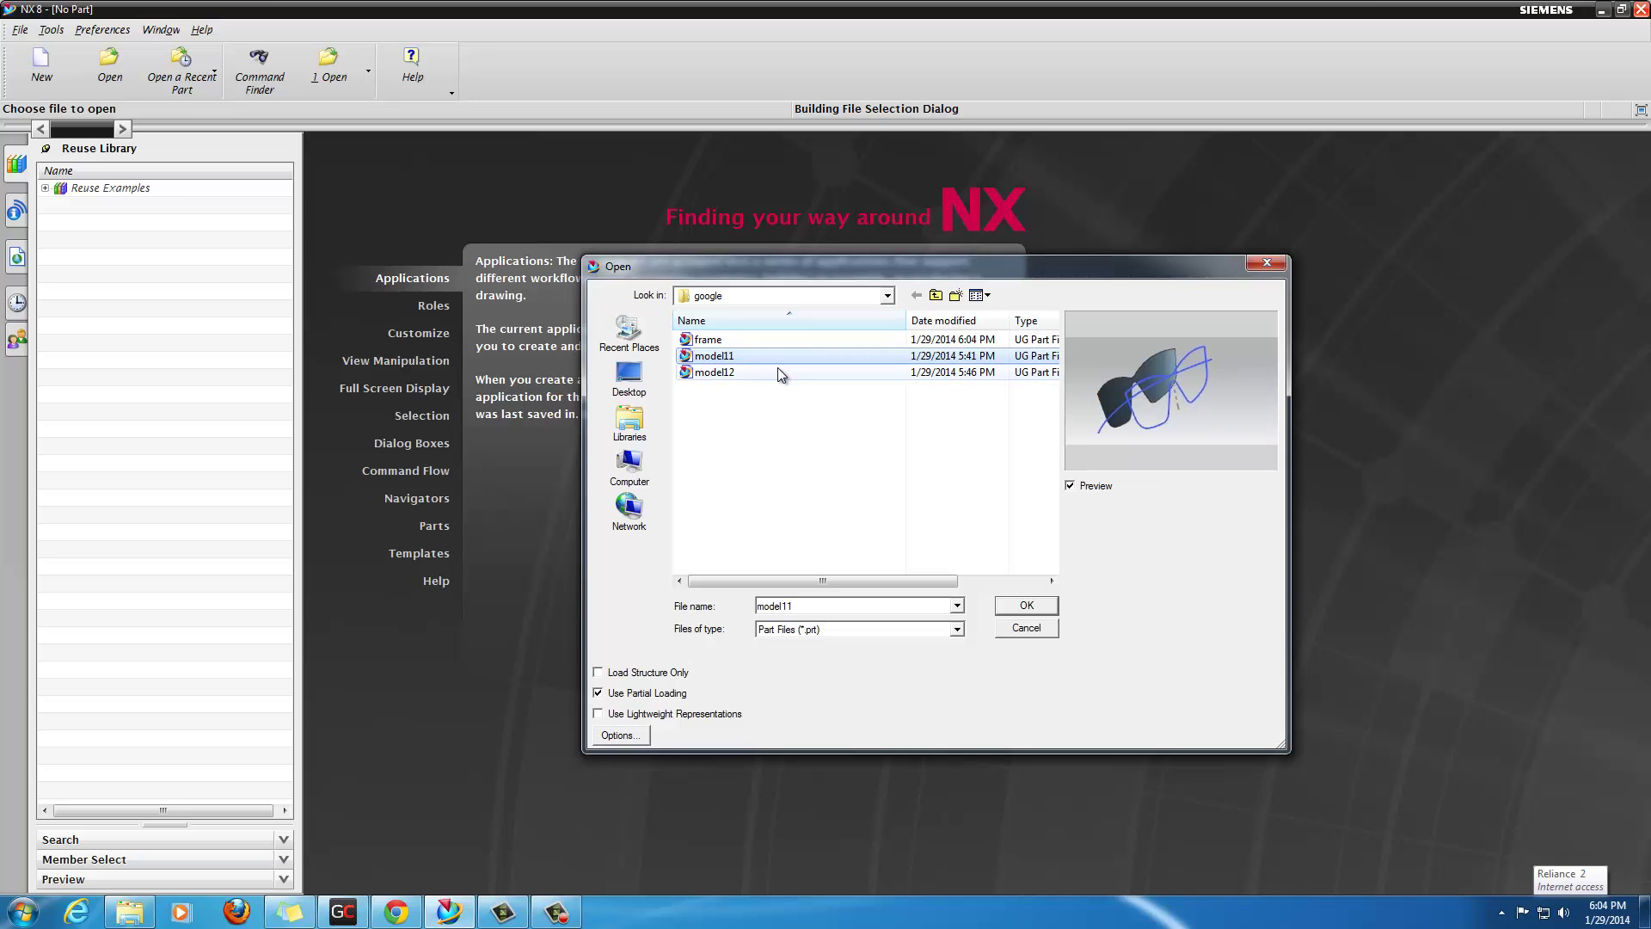
click(1038, 612)
middle_drag(824, 639, 756, 647)
click(605, 571)
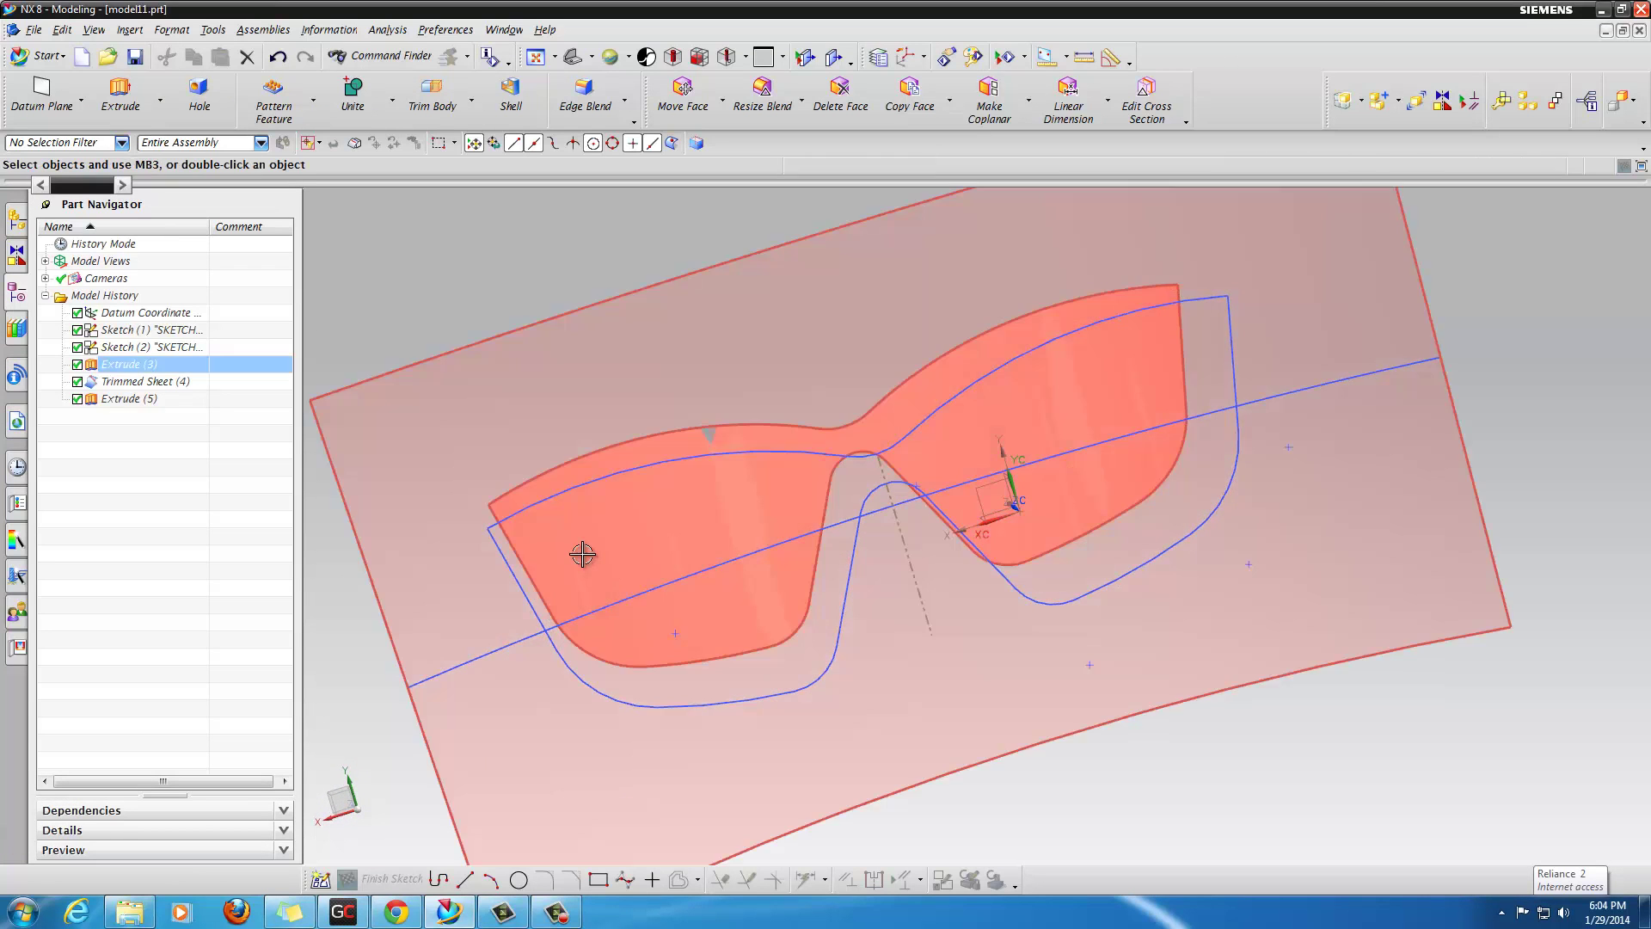
mouse_move(580, 552)
middle_down()
mouse_move(435, 590)
mouse_move(413, 627)
mouse_move(722, 517)
middle_up()
click(723, 517)
click(599, 517)
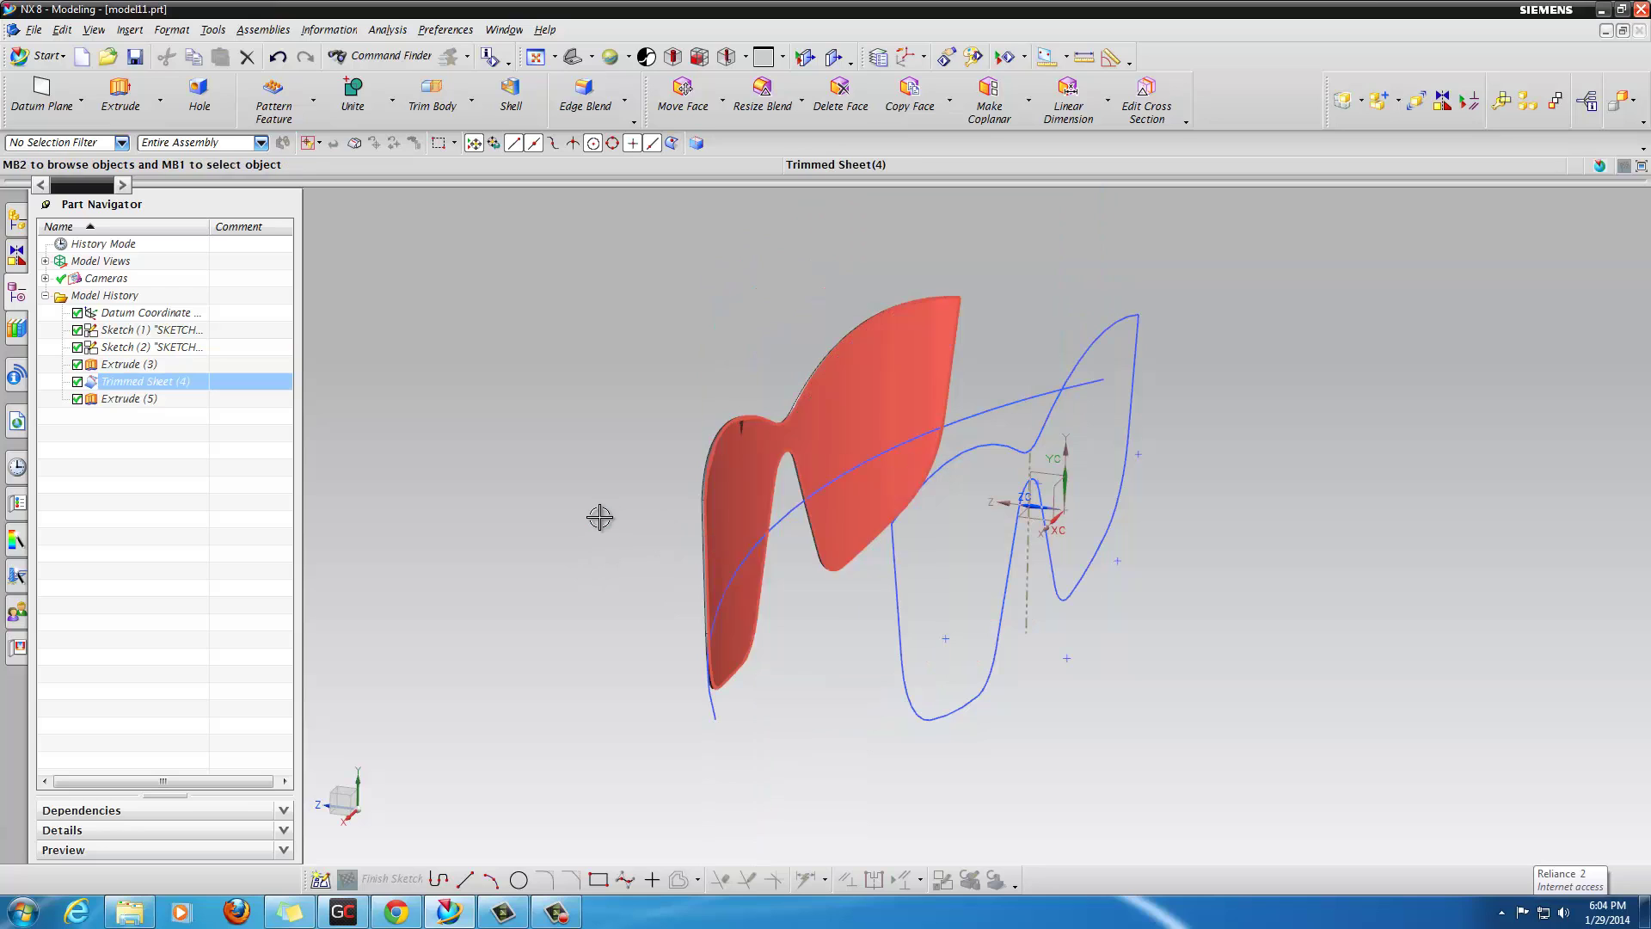
click(317, 879)
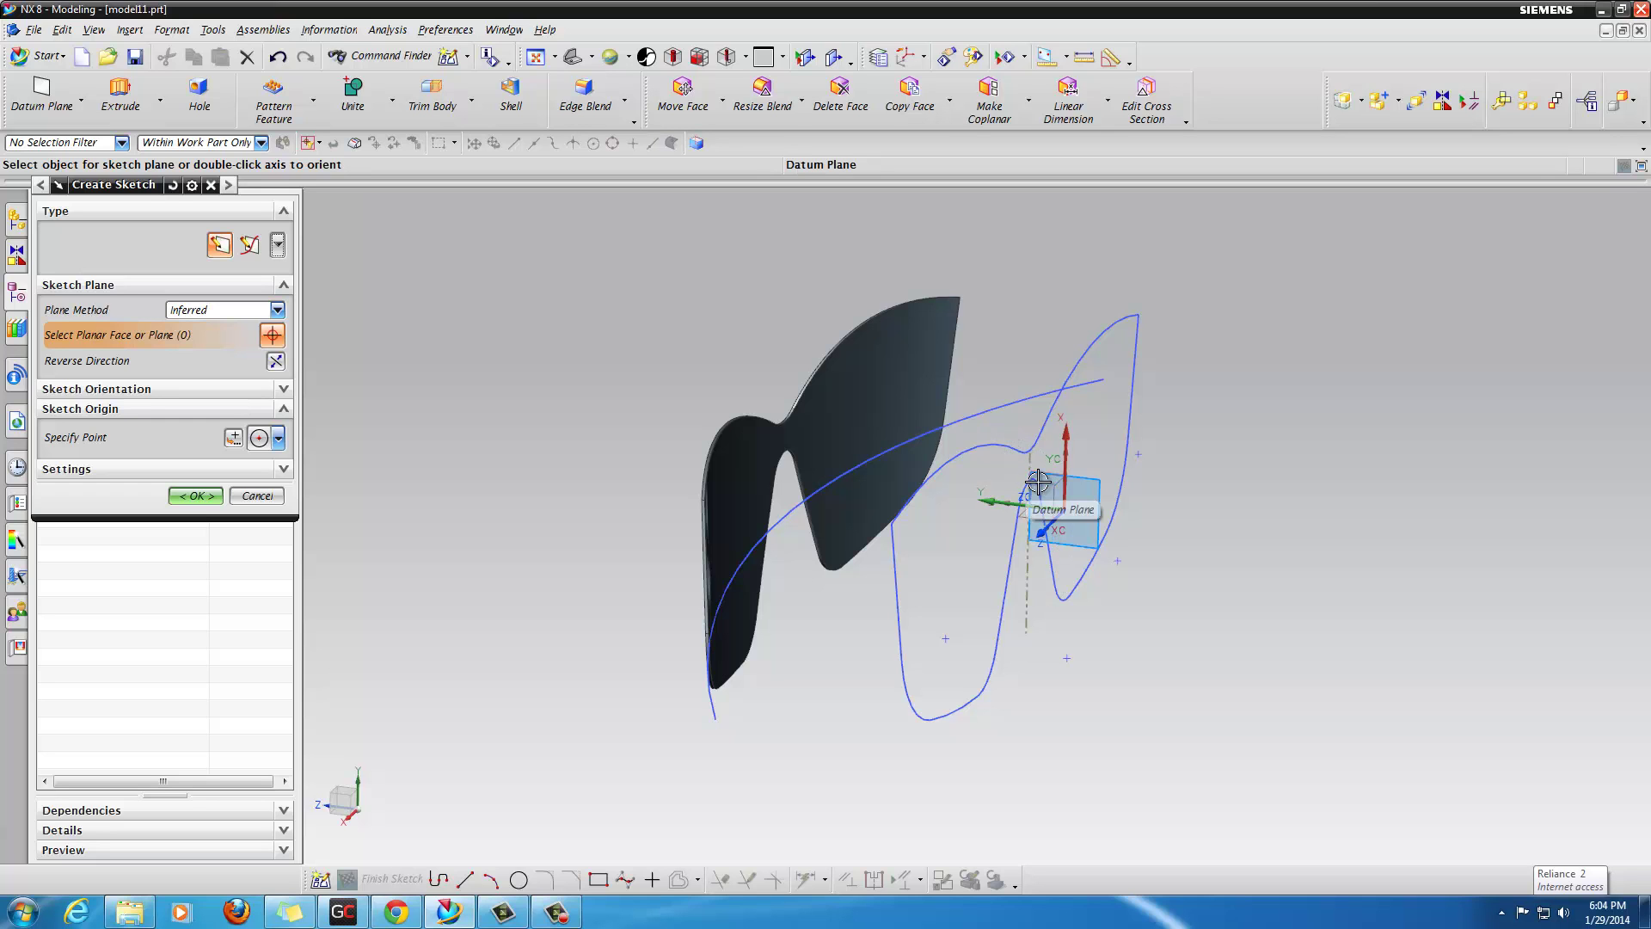
mouse_move(656, 670)
middle_down()
mouse_move(600, 637)
mouse_move(579, 686)
mouse_move(564, 679)
middle_up()
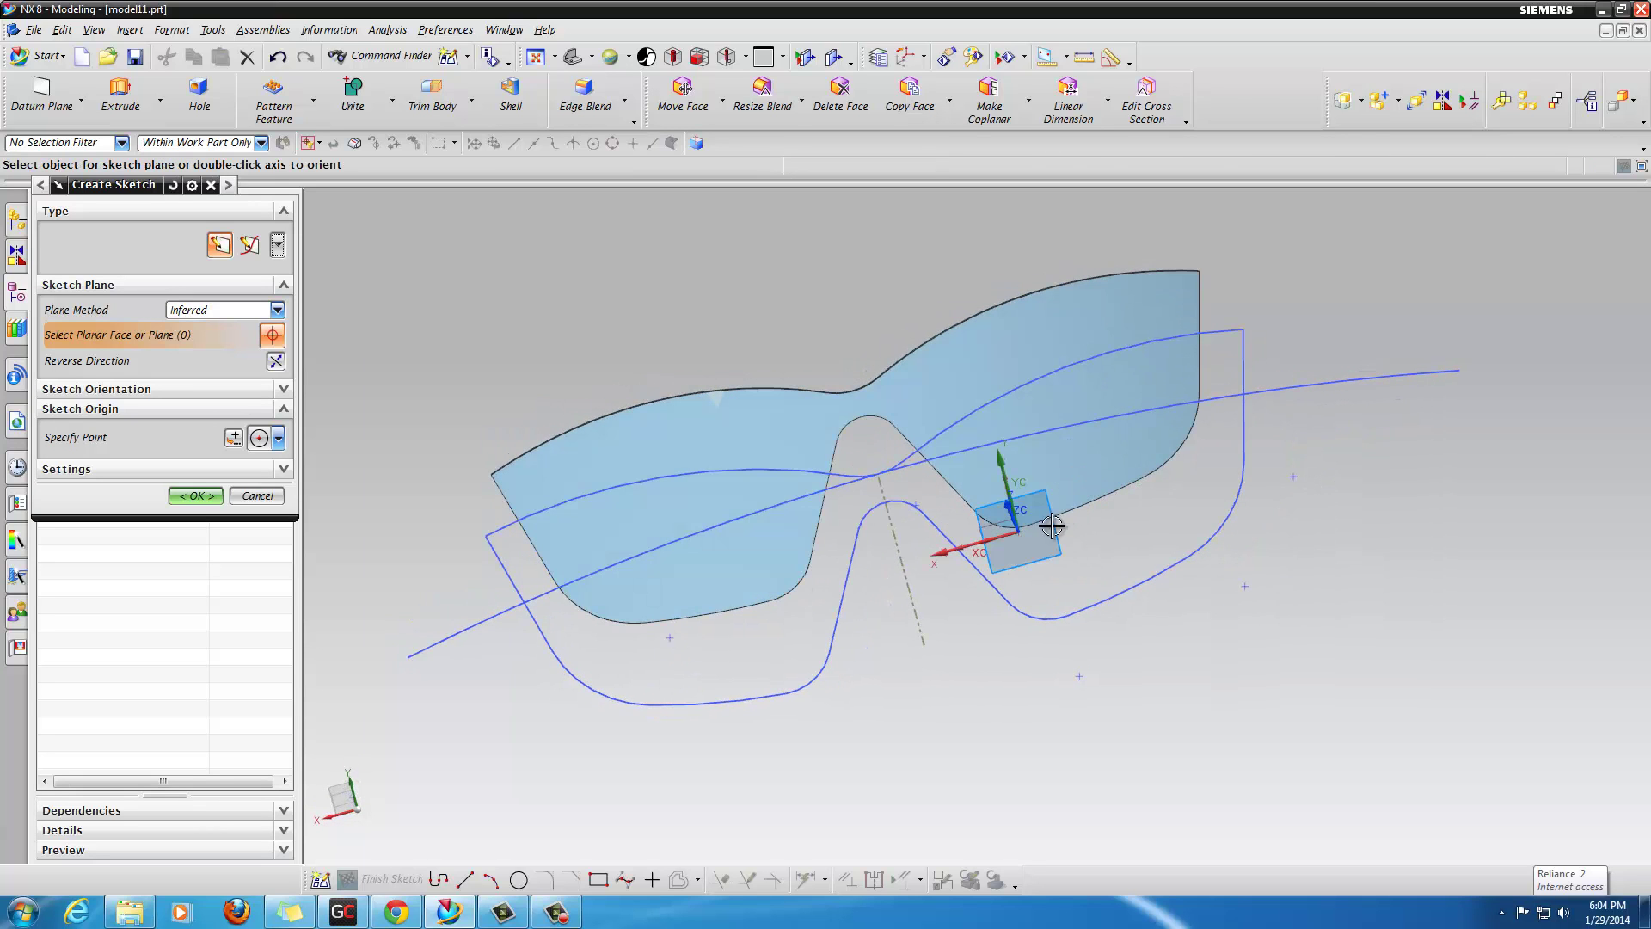
click(257, 497)
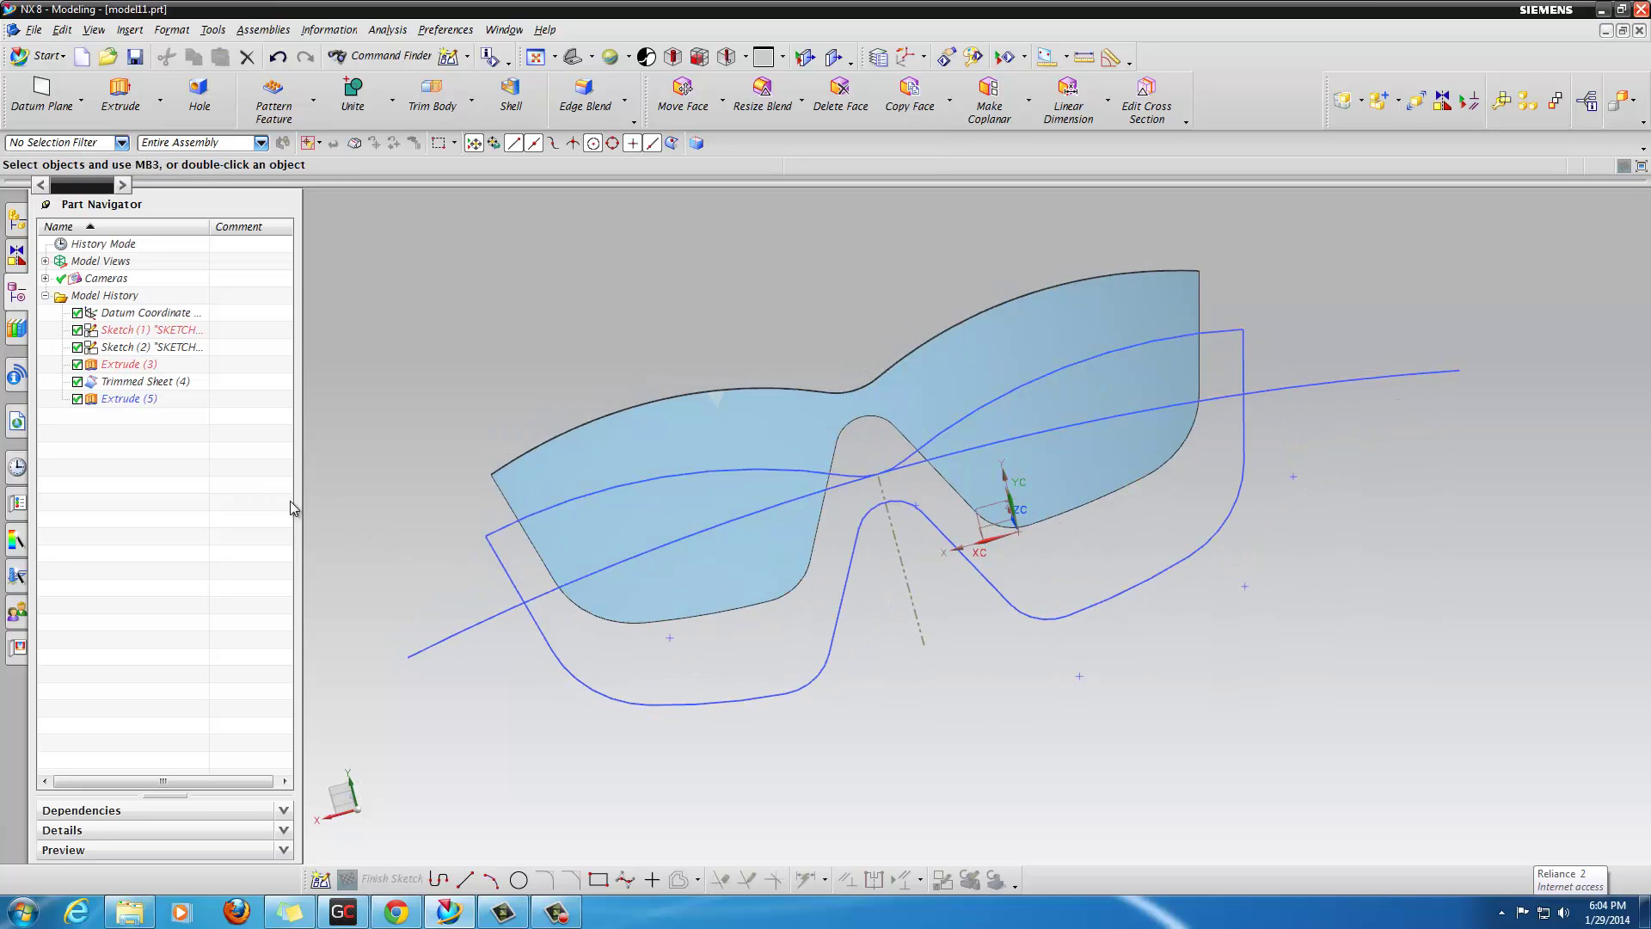
Step: Reopen the lens outline sketch, SKETCH_000, for editing in the sketch task environment
click(119, 331)
double_click(117, 330)
click(944, 880)
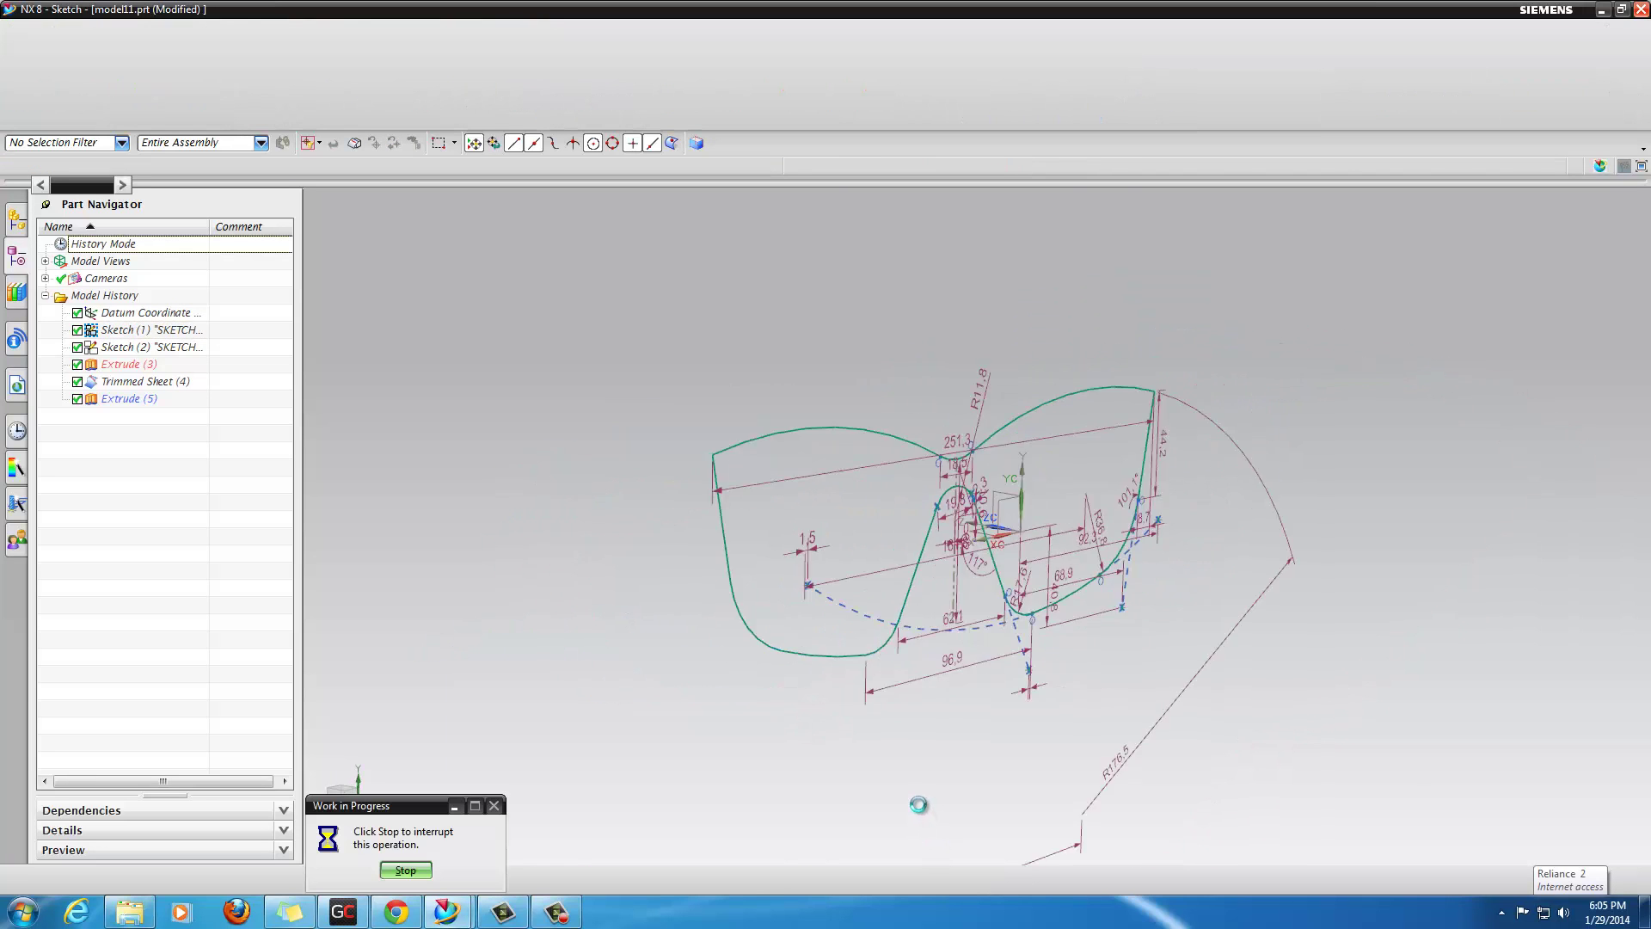
scroll(954, 534, up, 3)
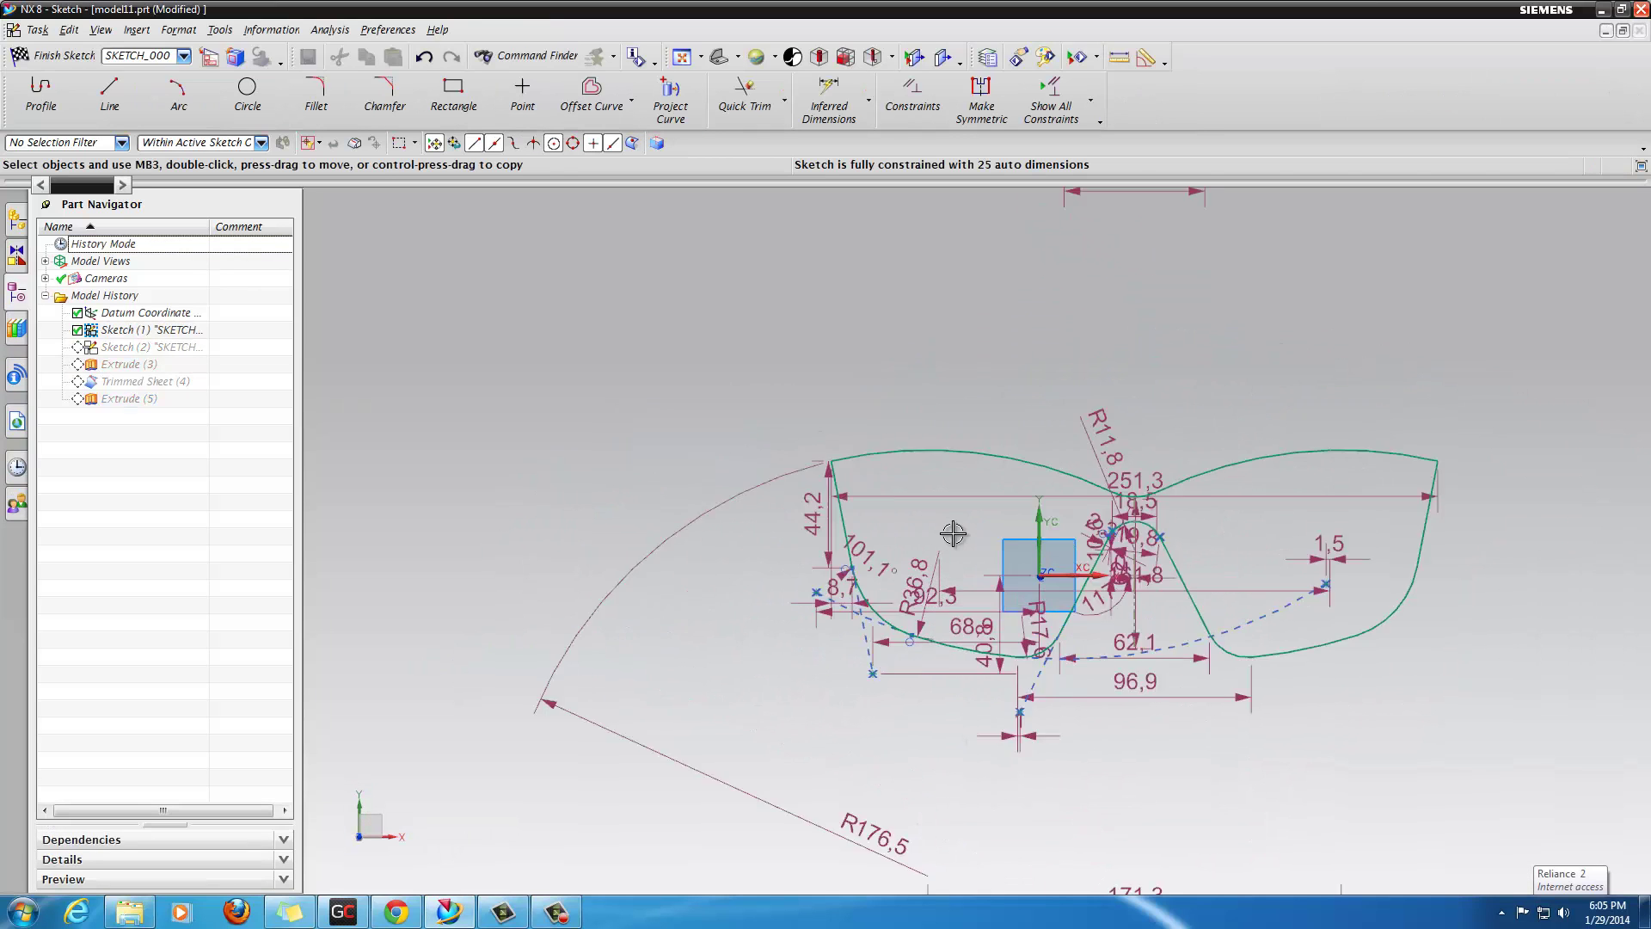
click(179, 95)
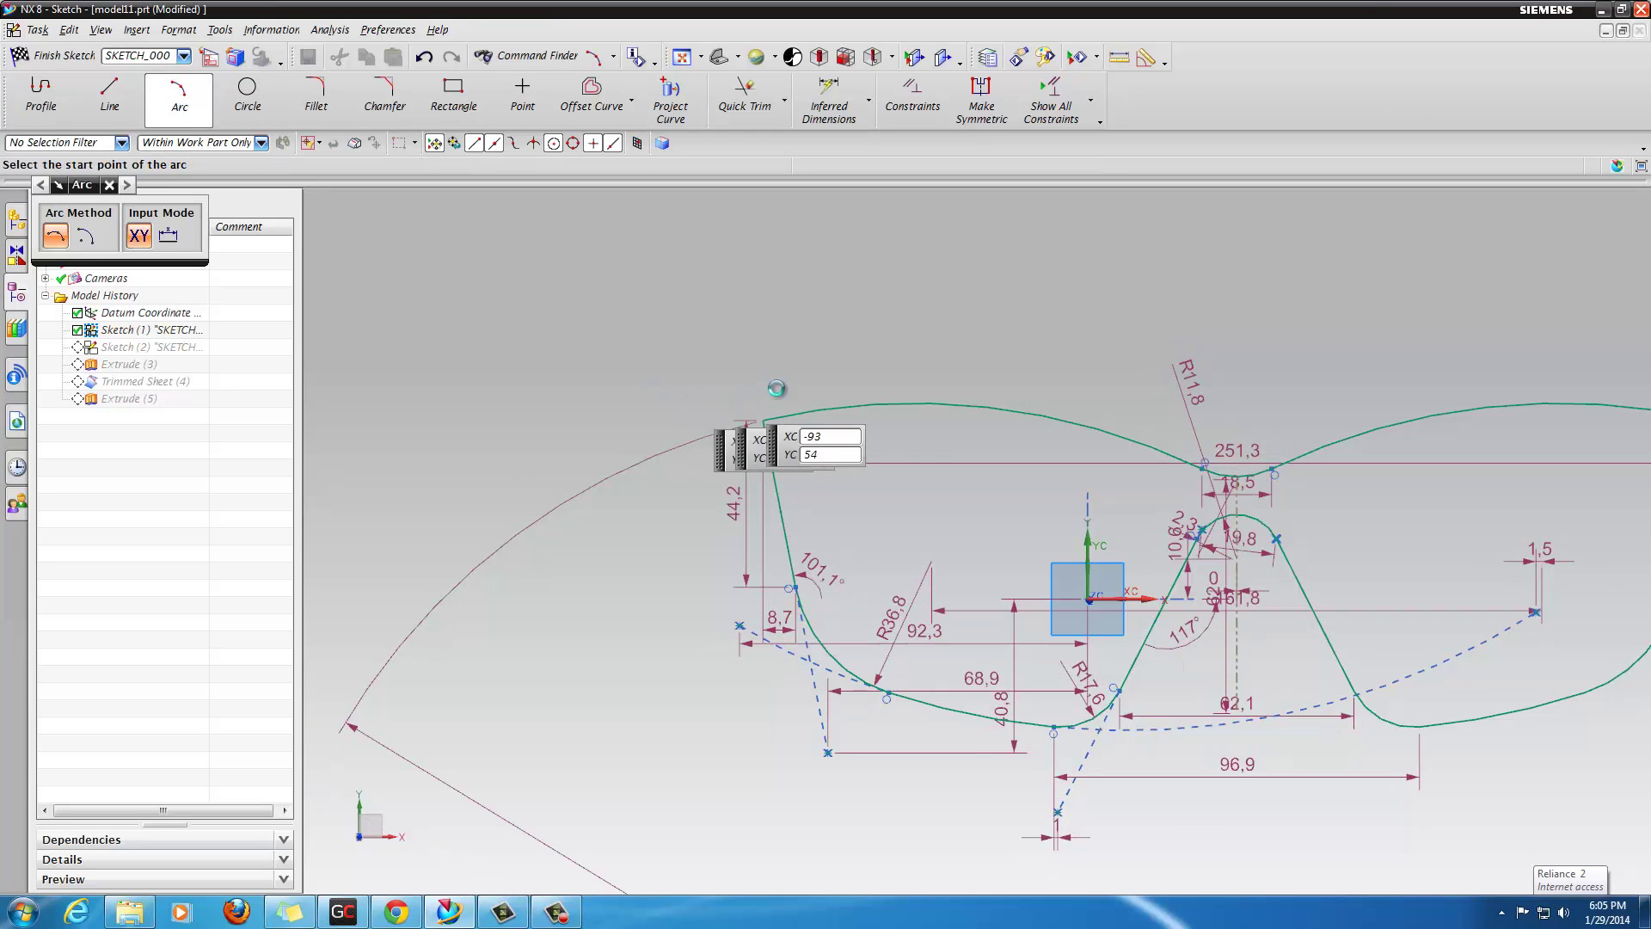
click(819, 466)
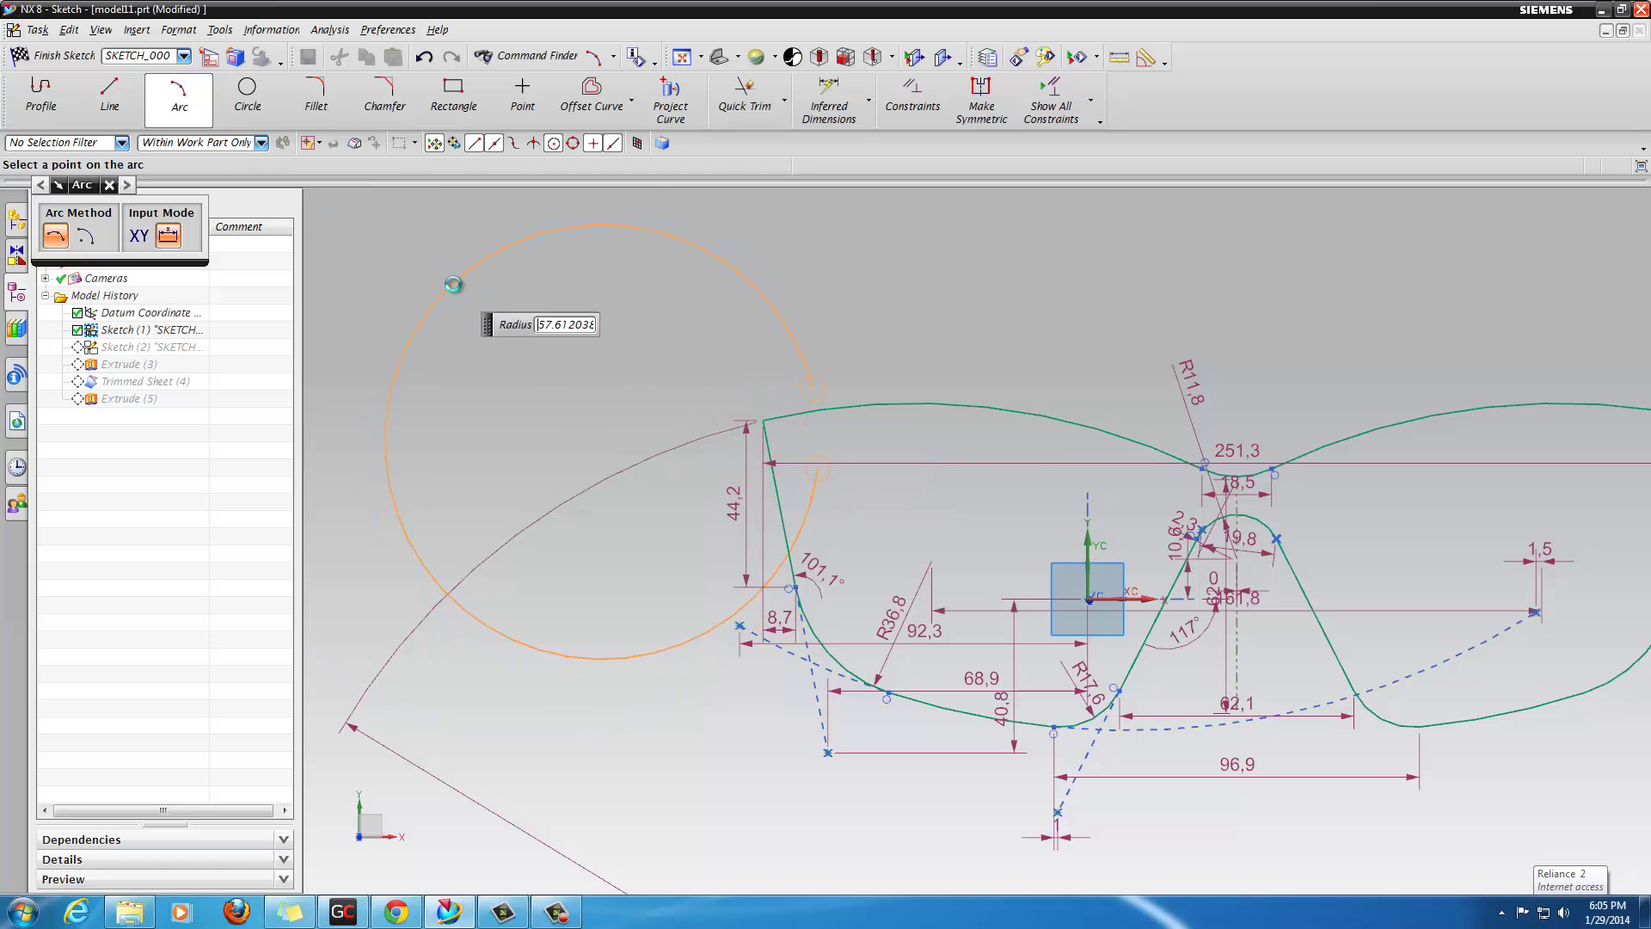
click(453, 284)
click(693, 246)
key(Delete)
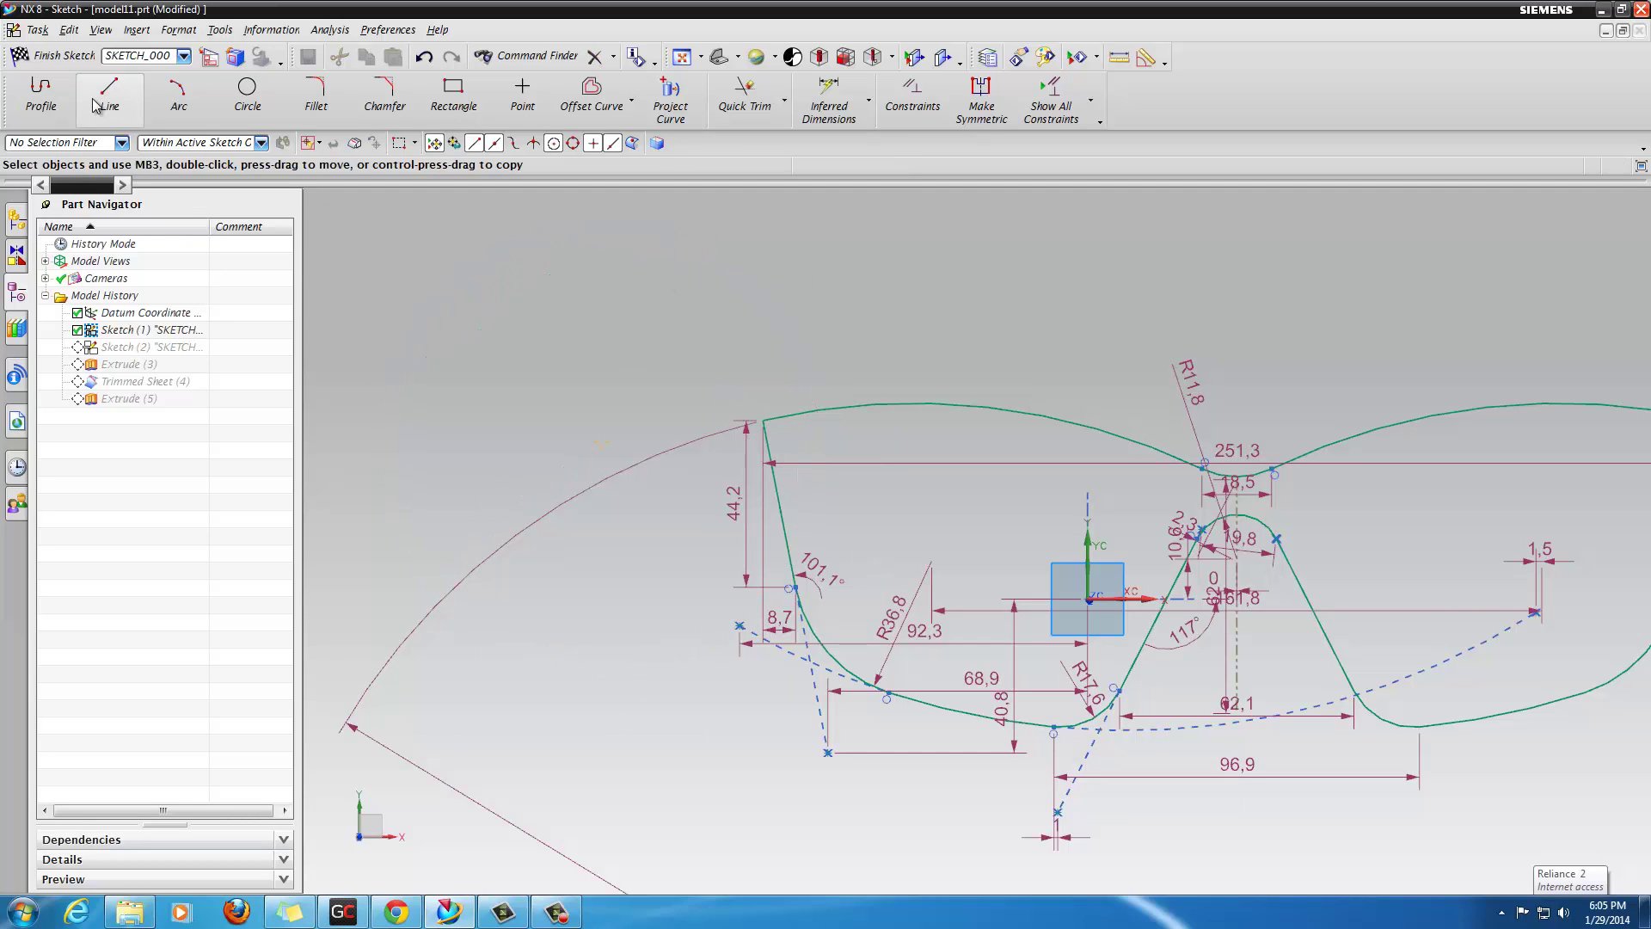
Step: Sketch a three-point arc of about 12.3 radius around the left lens outline's upper outer corner, crossing its top and side curves
click(40, 94)
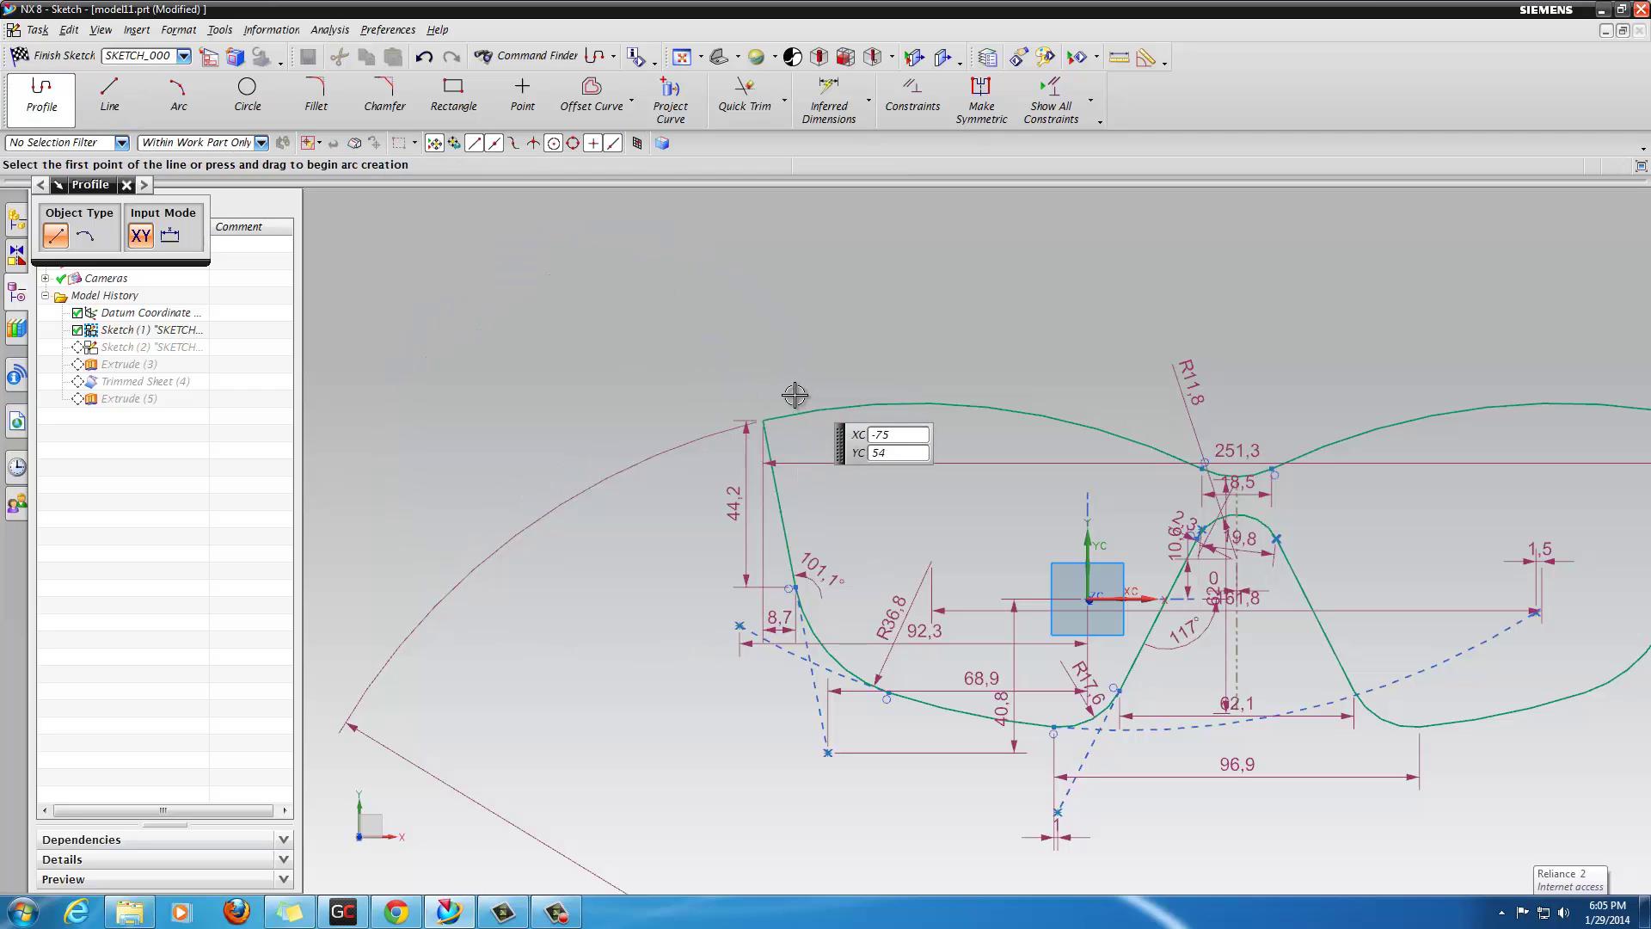
click(764, 391)
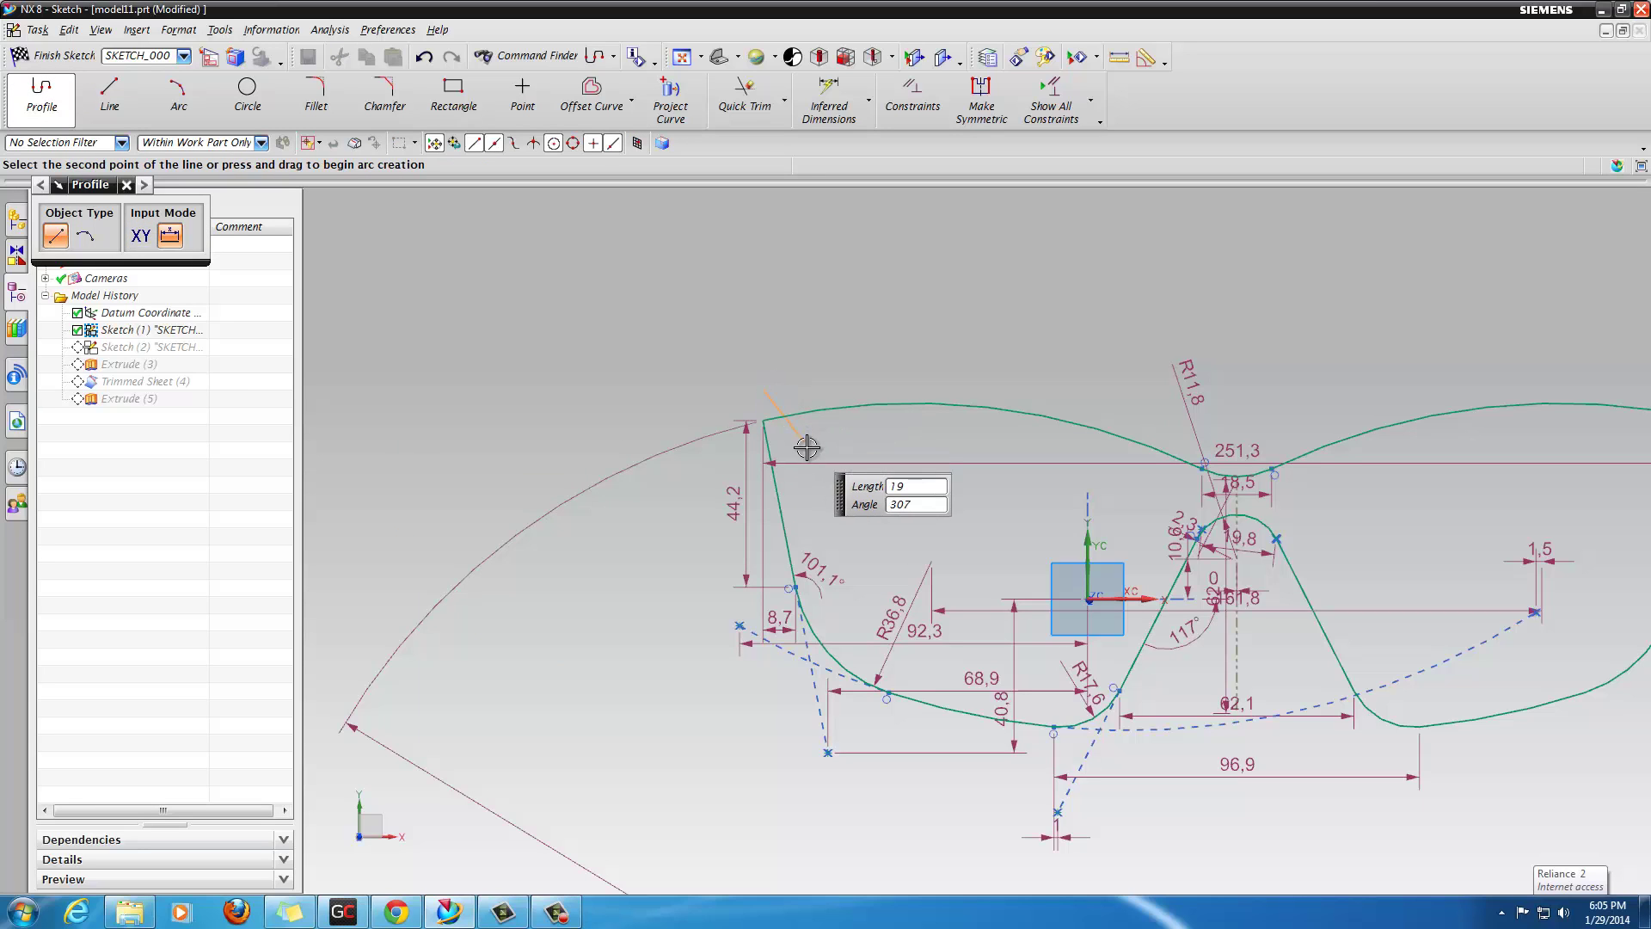
click(85, 234)
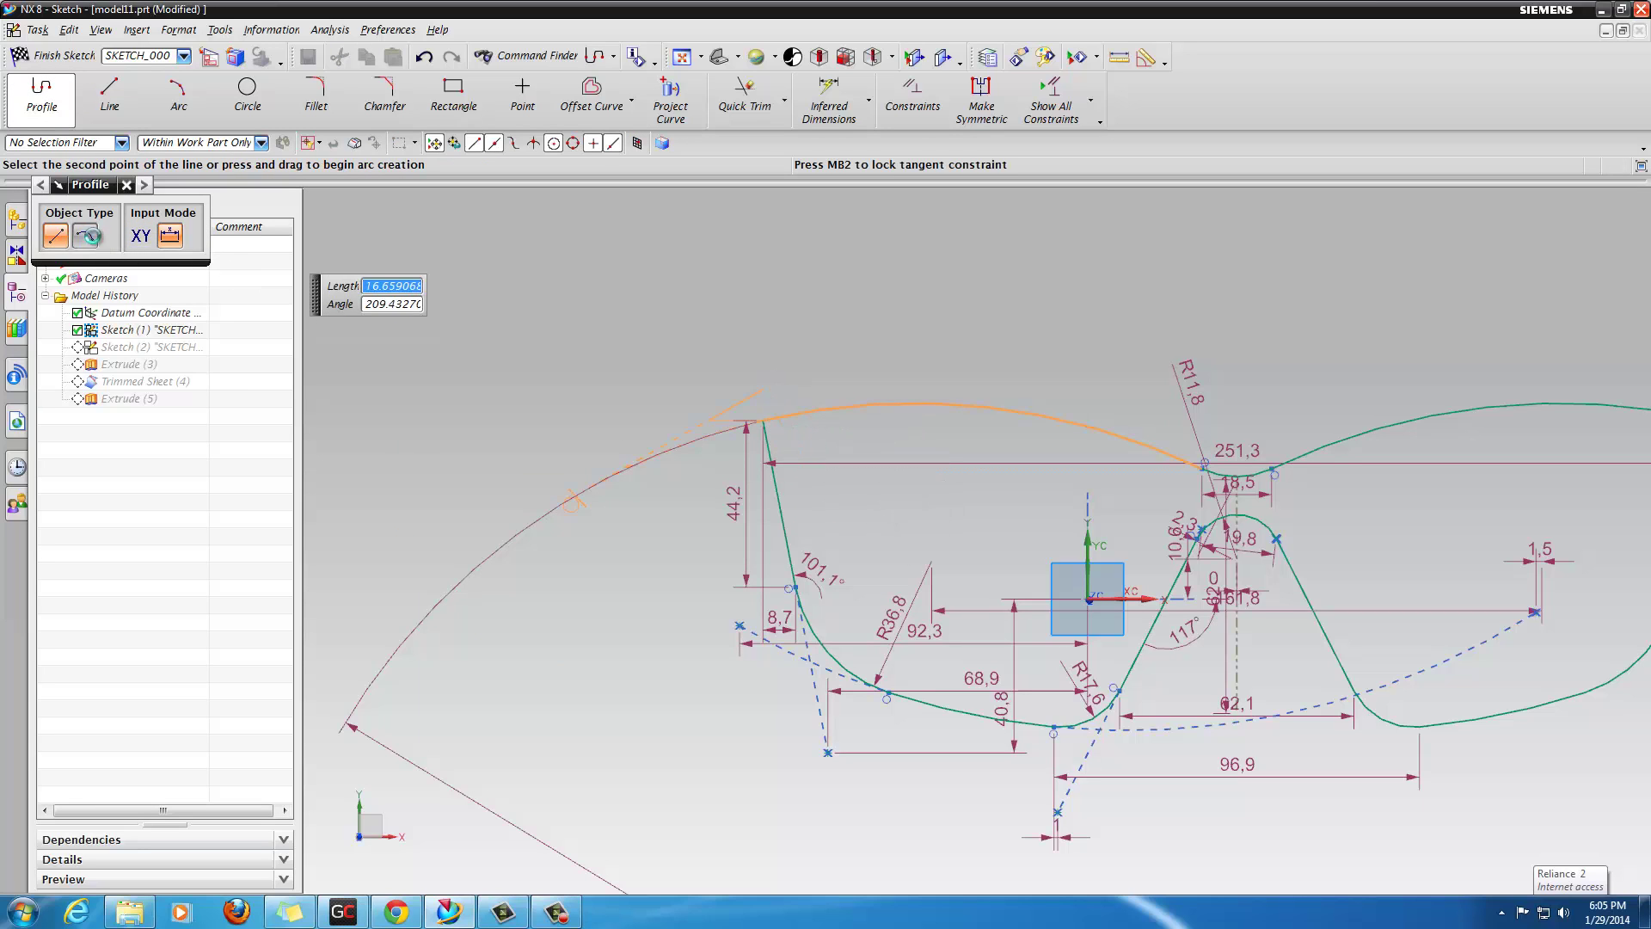
click(815, 446)
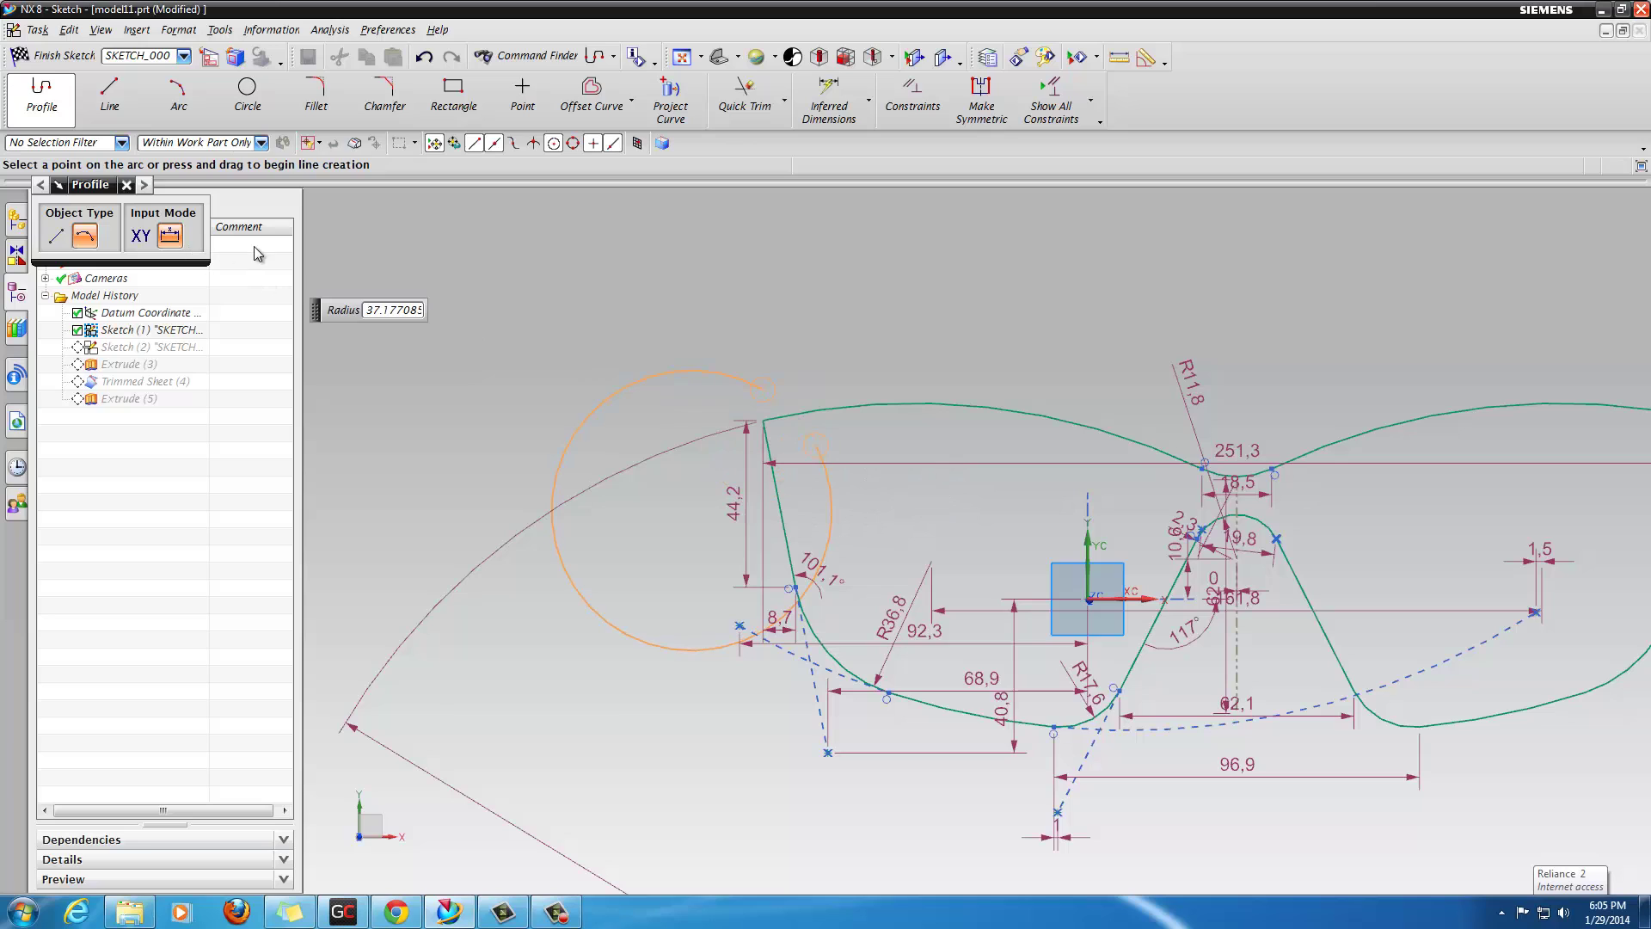
key(Escape)
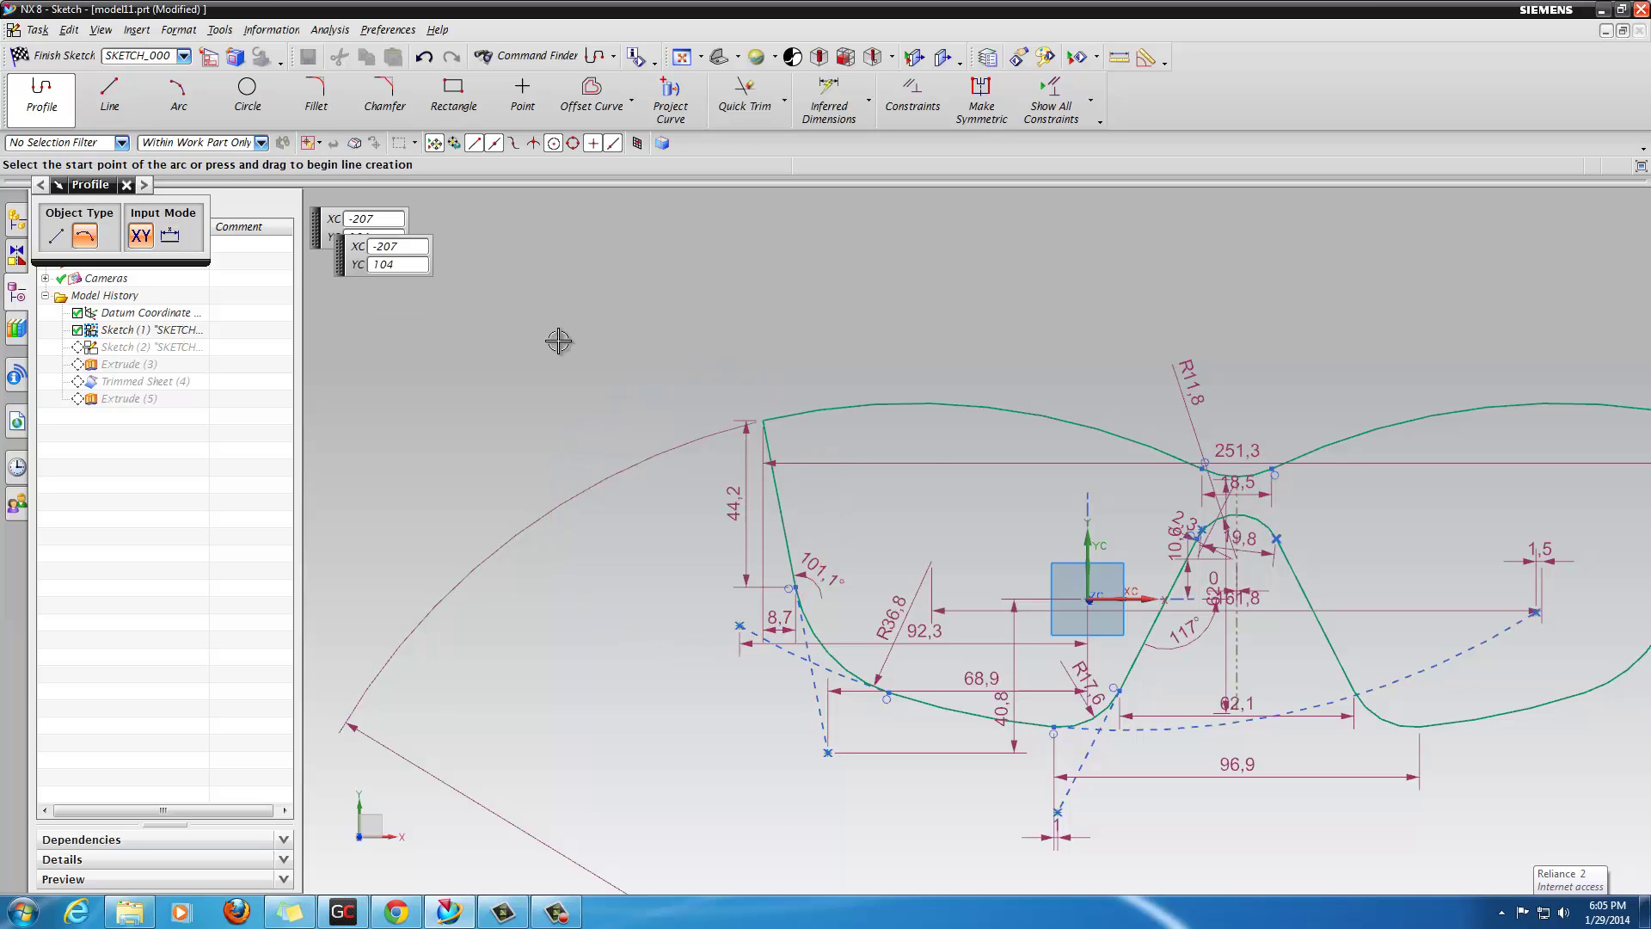
click(763, 394)
click(810, 450)
click(742, 517)
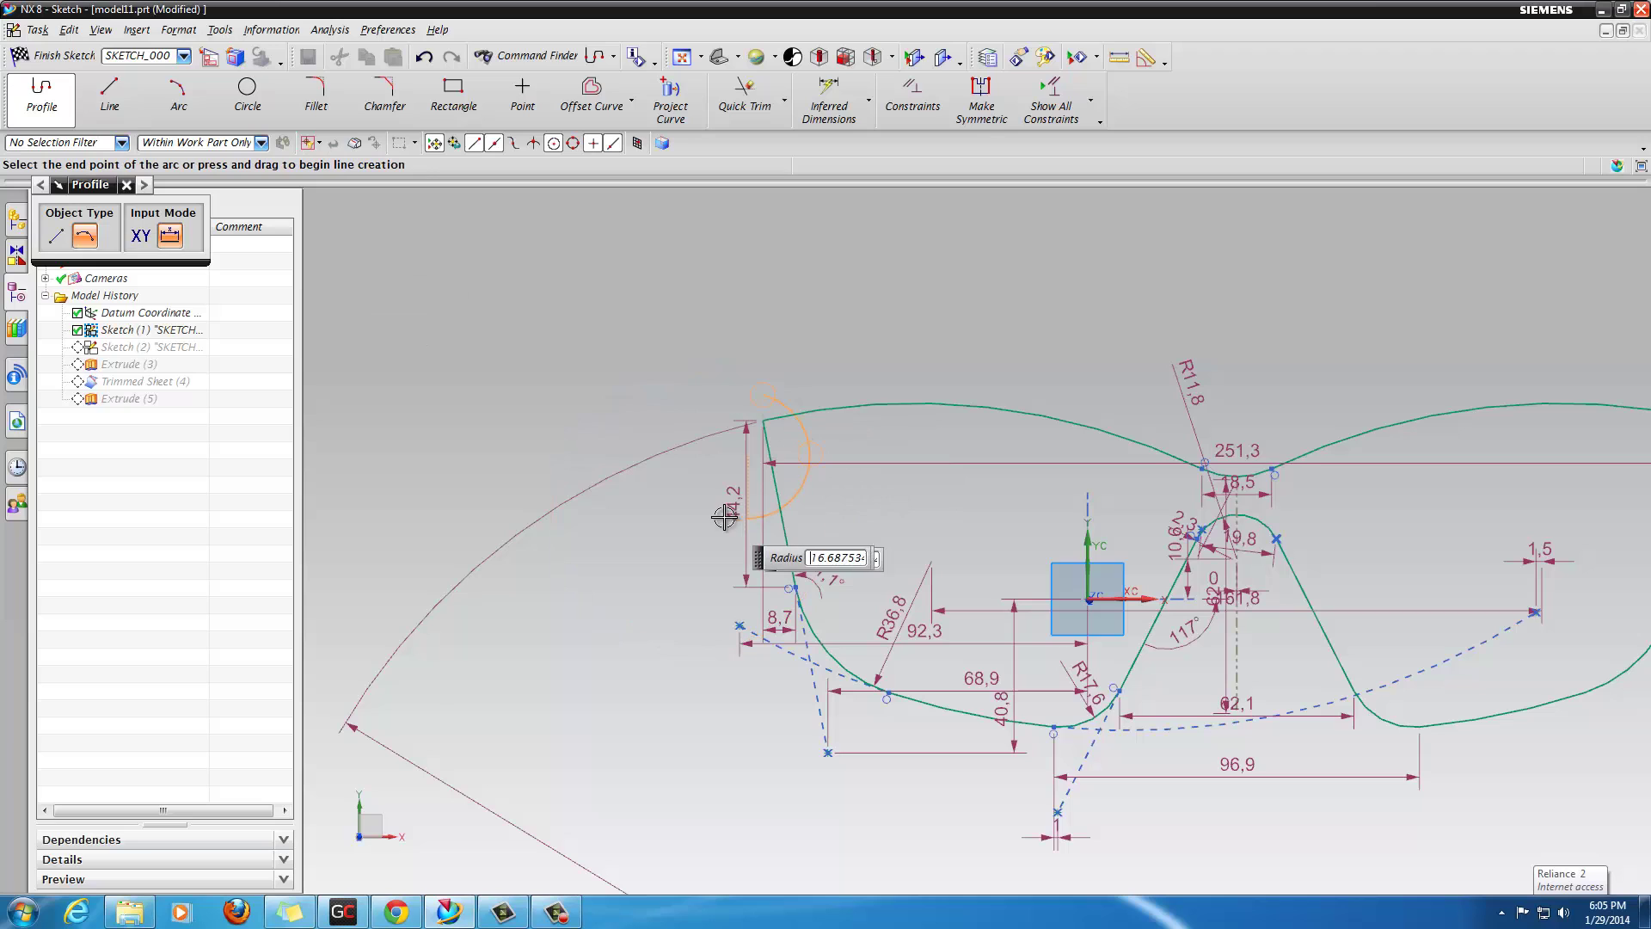
click(727, 465)
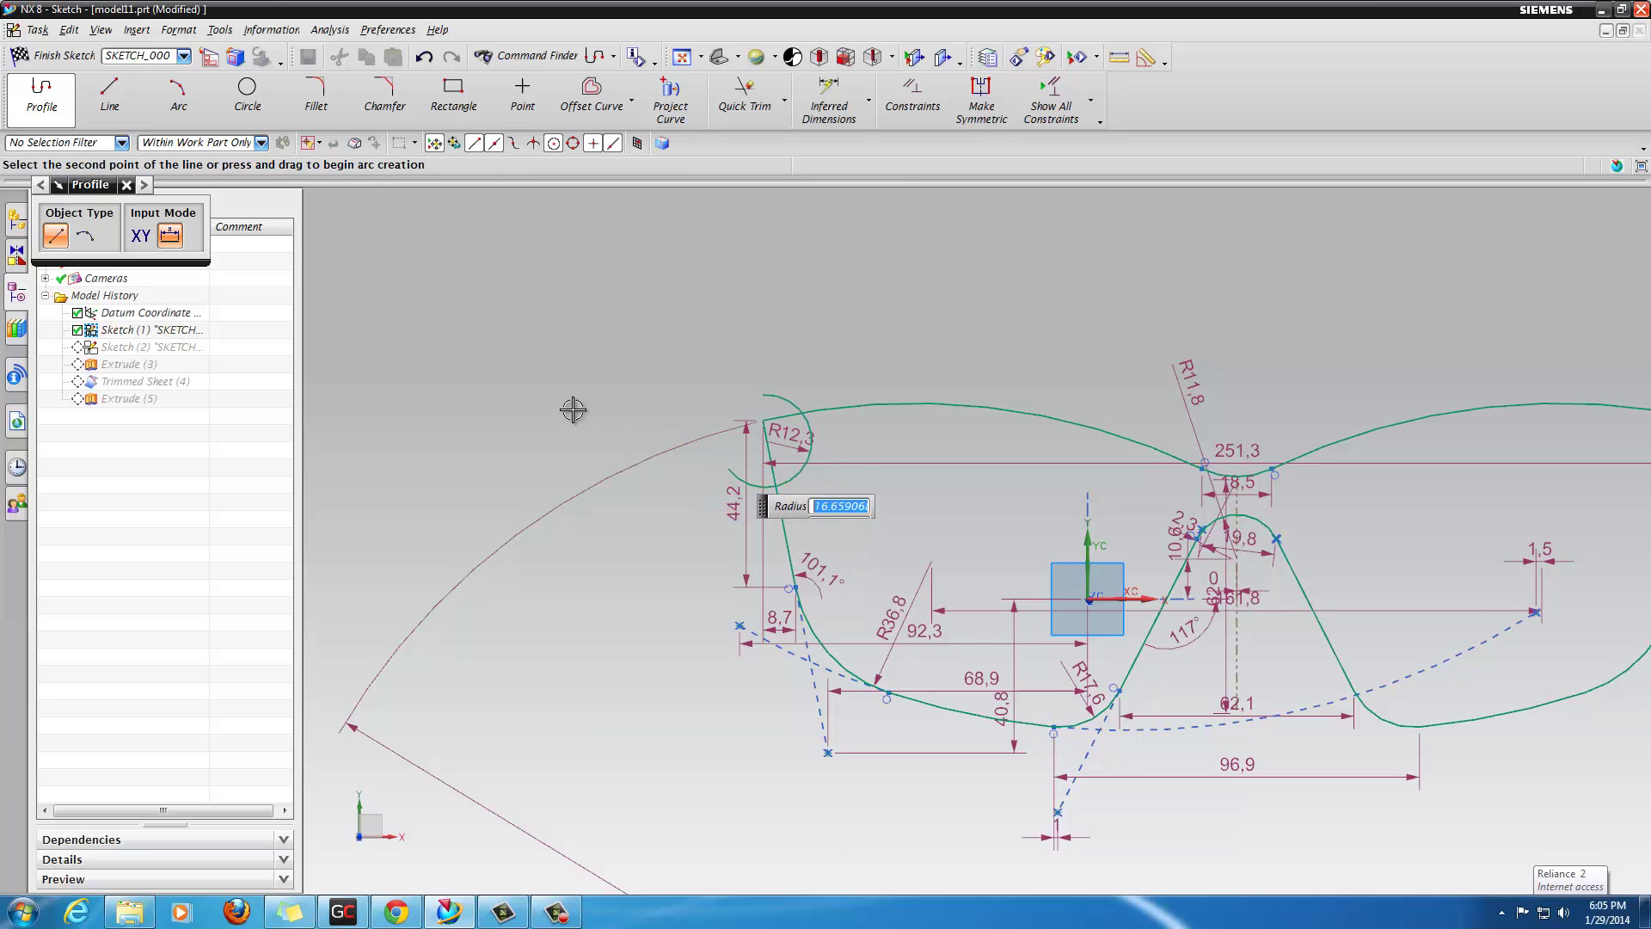
key(Escape)
key(Escape)
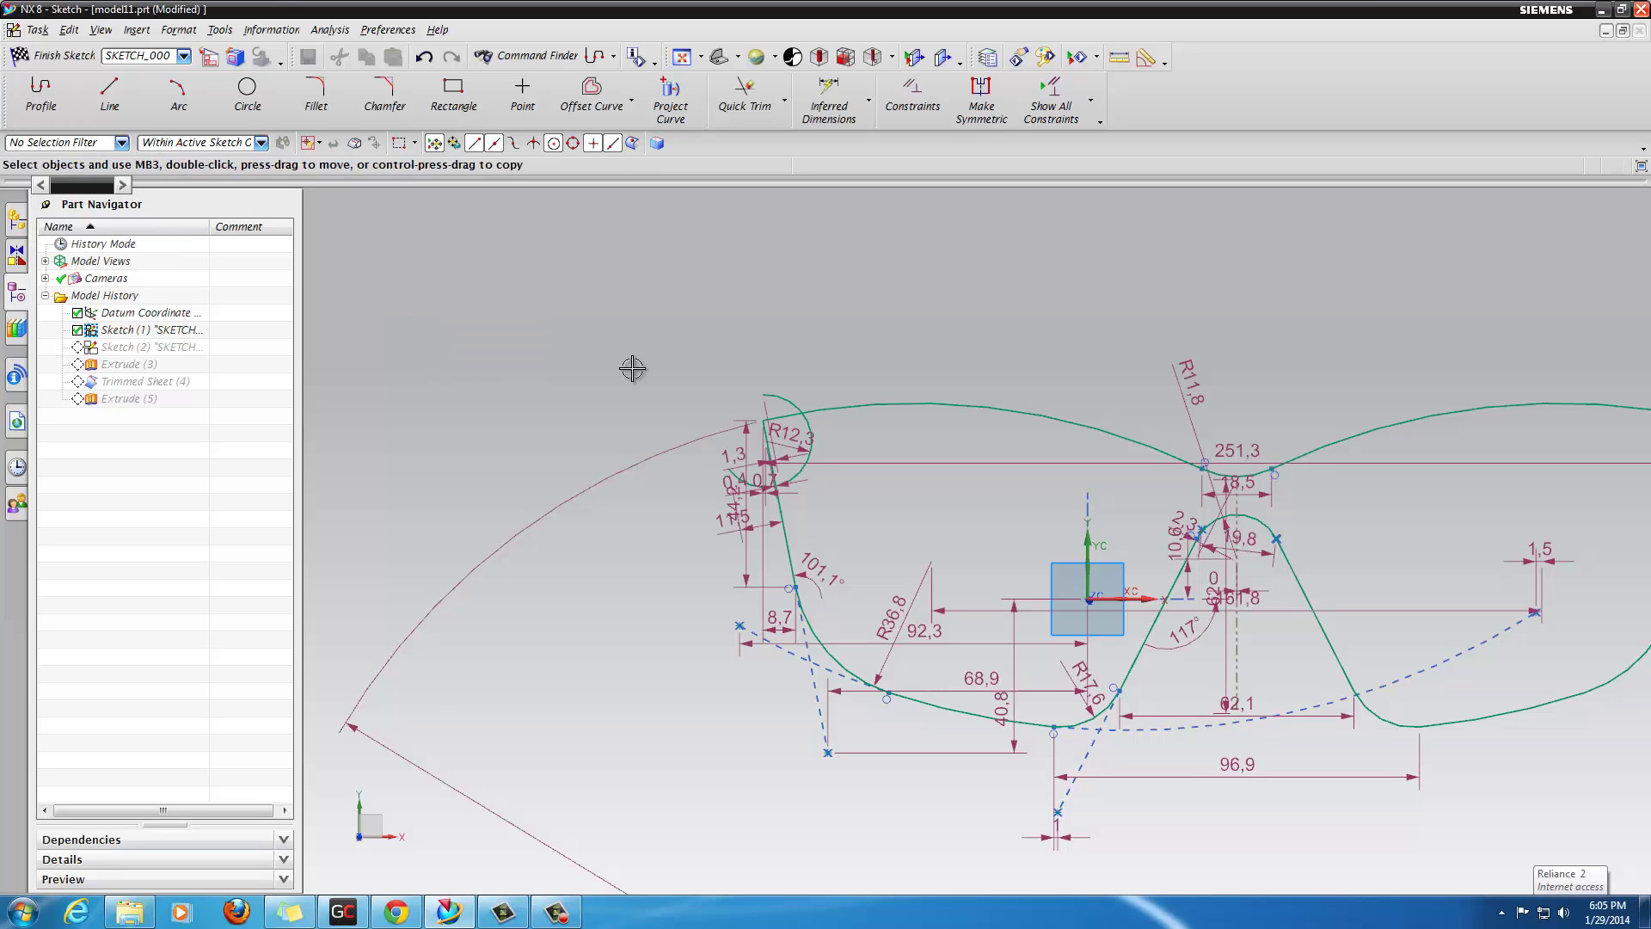
click(782, 397)
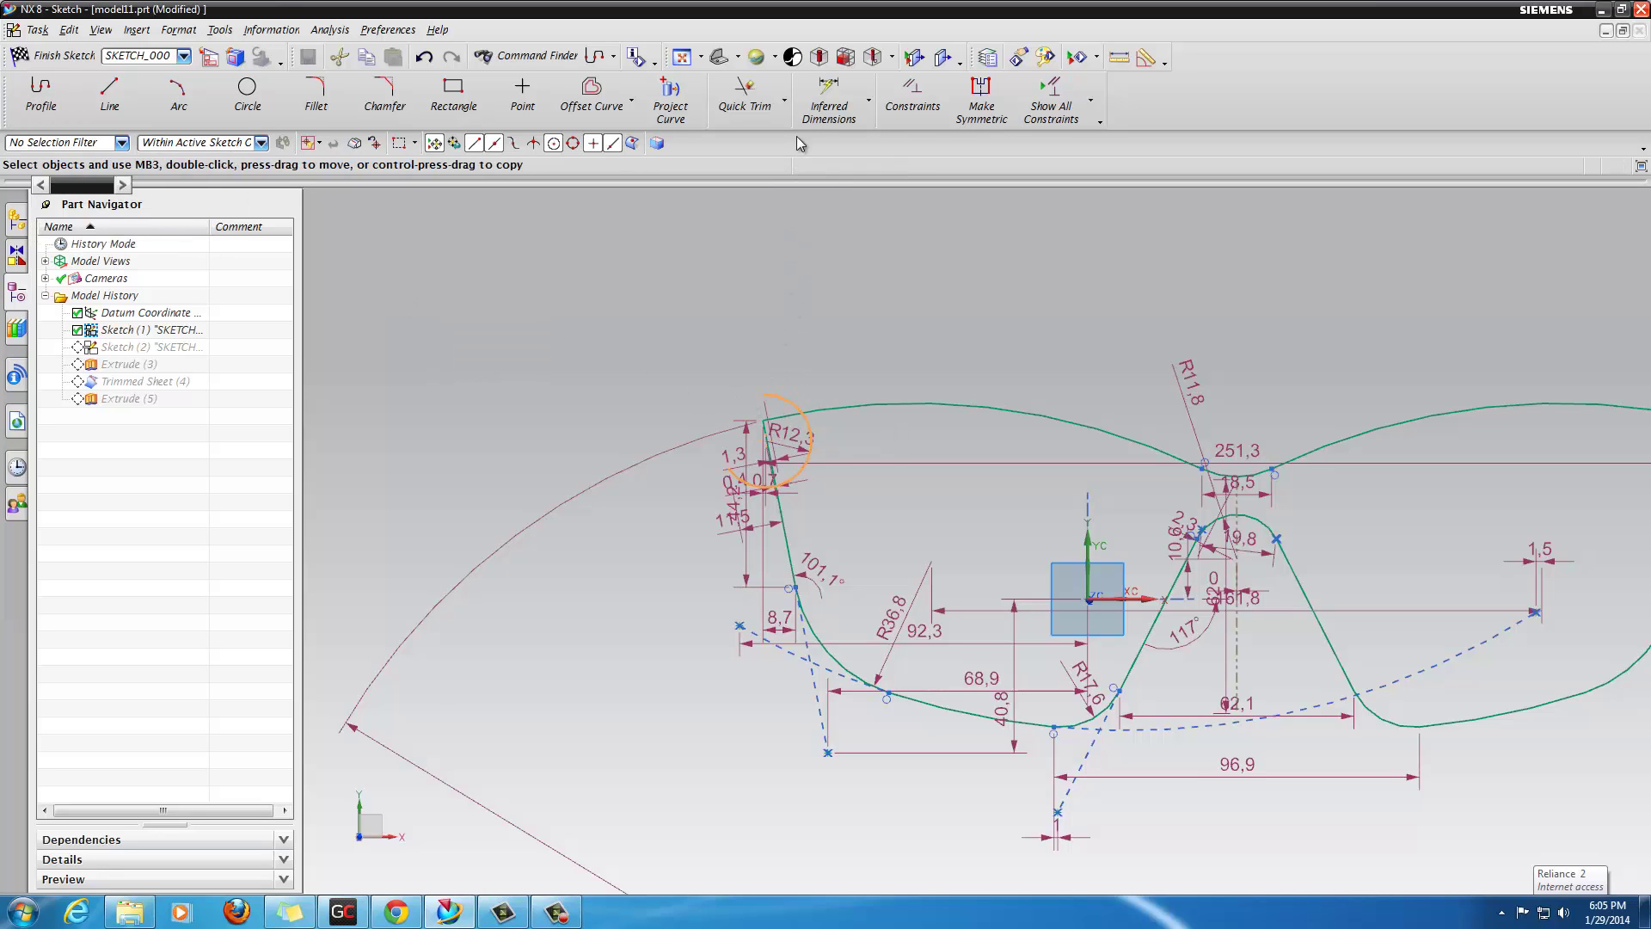
click(633, 101)
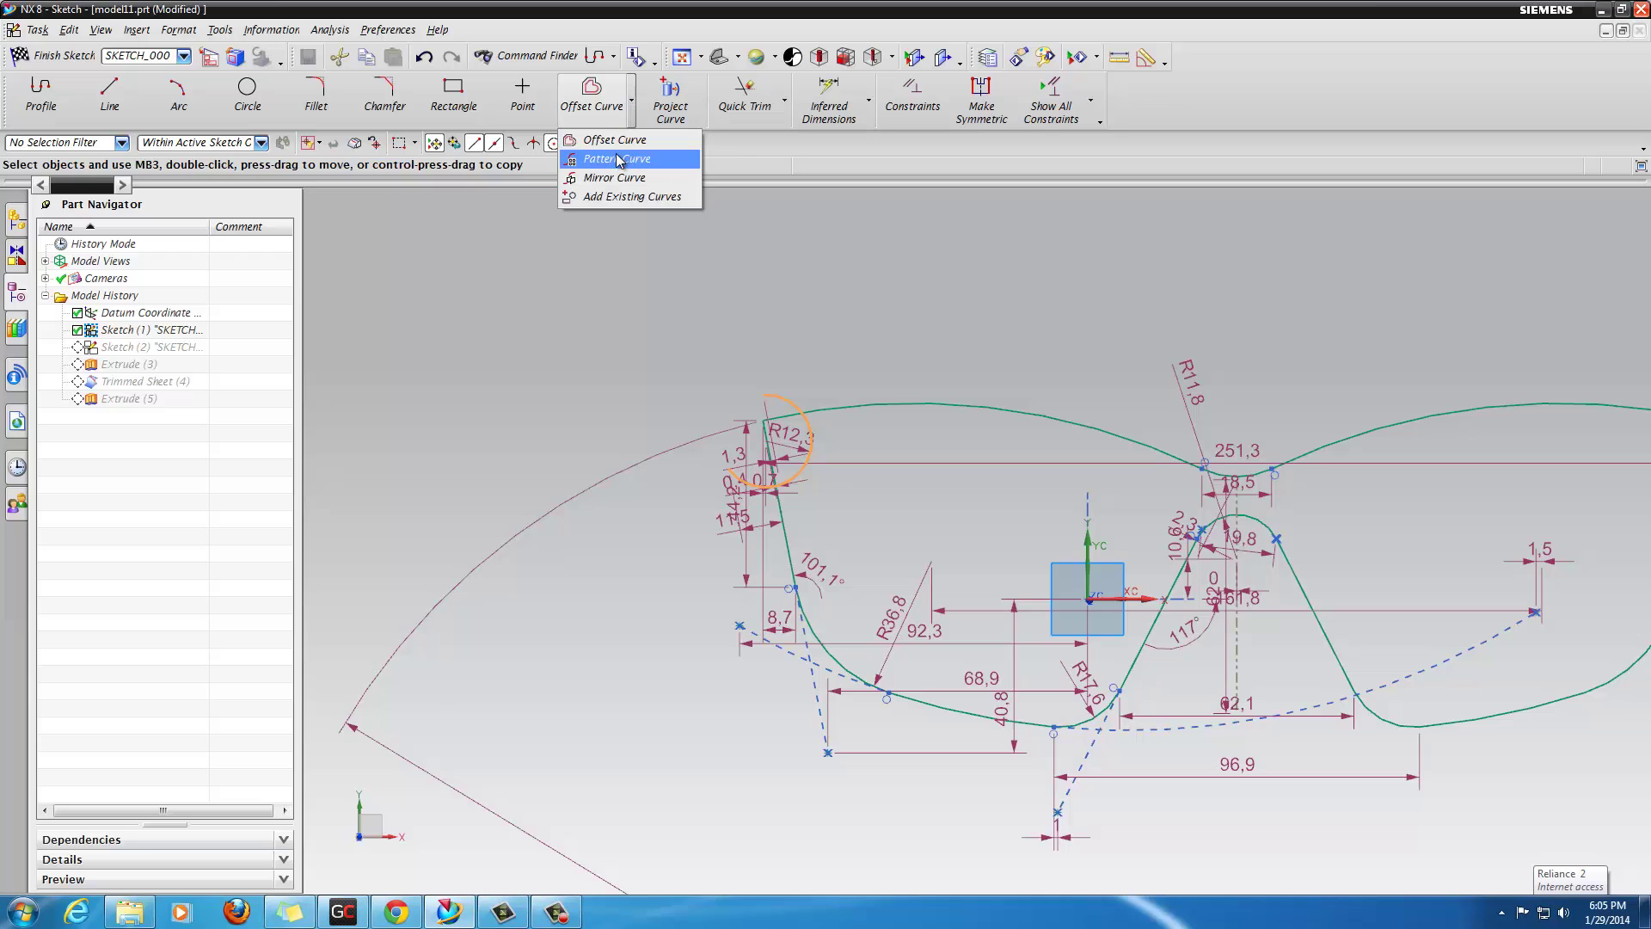
click(605, 176)
click(1236, 666)
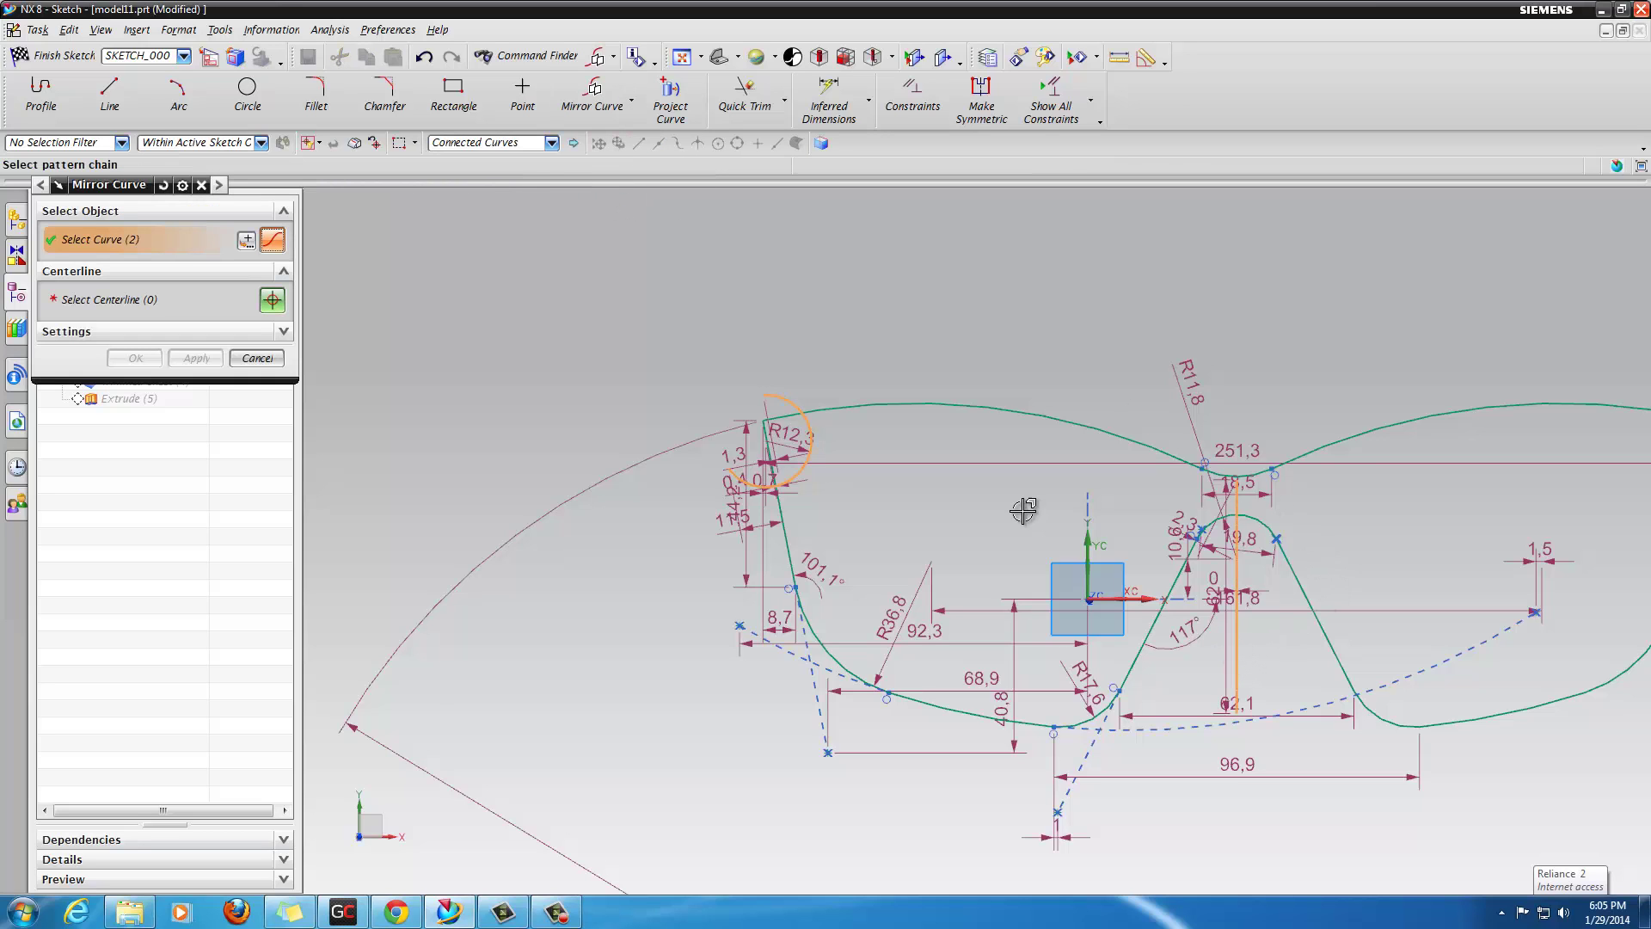
click(255, 359)
Step: Mirror the new corner arc about the vertical centerline between the lenses onto the right lens's outer corner
scroll(577, 371, down, 3)
scroll(577, 372, up, 2)
click(593, 93)
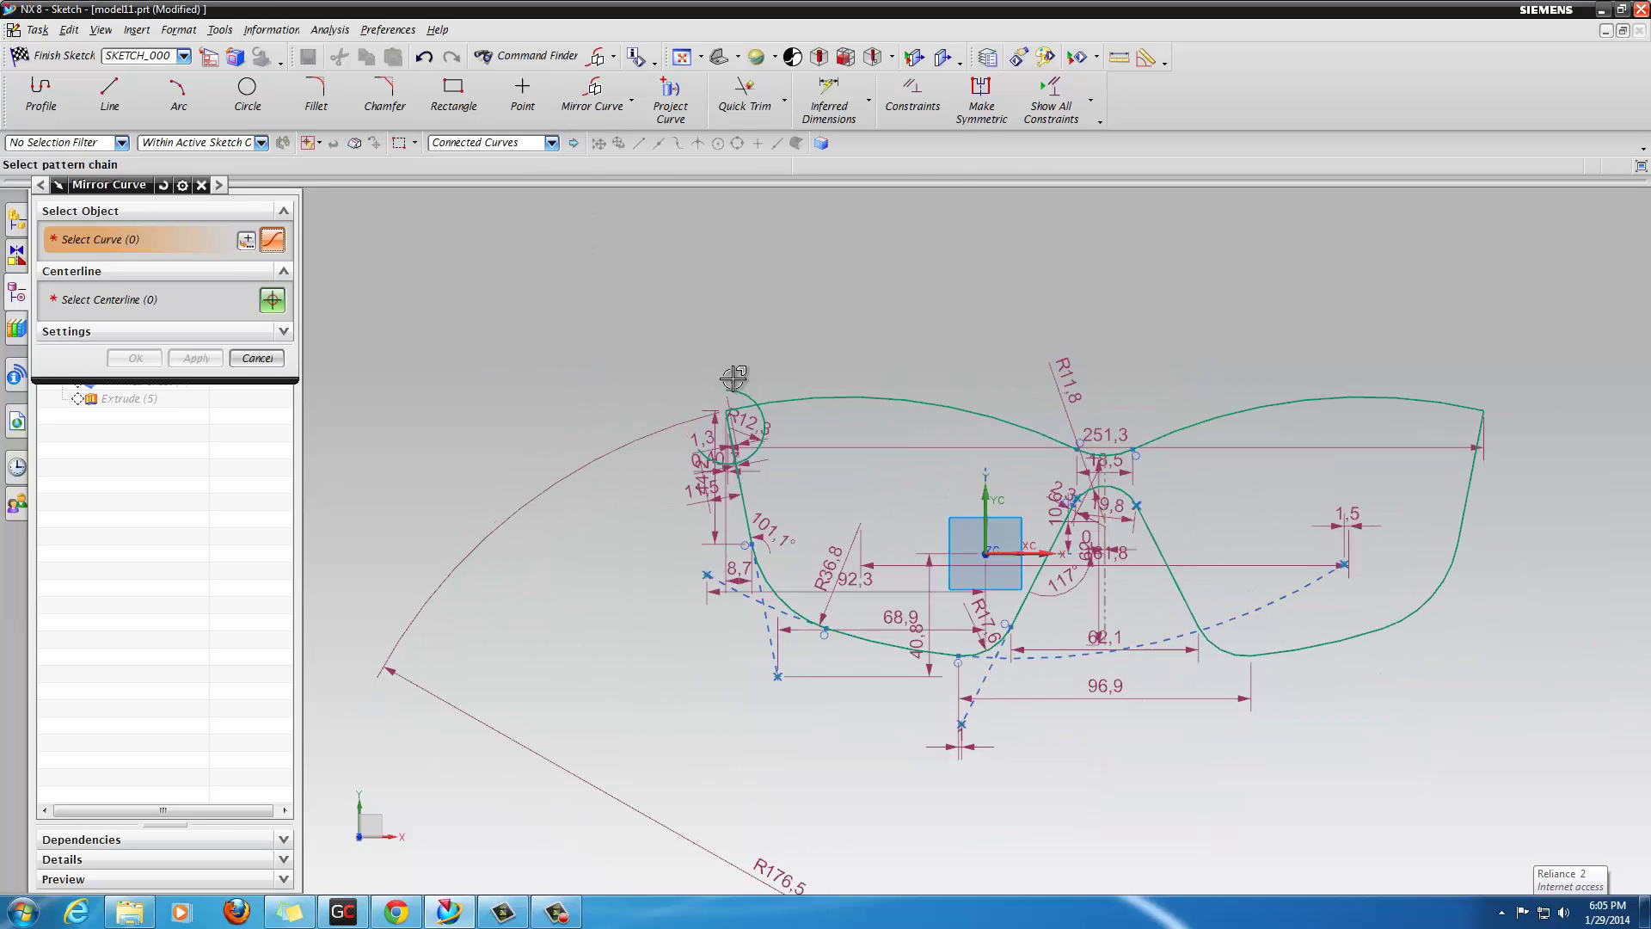
click(738, 394)
middle_click(410, 308)
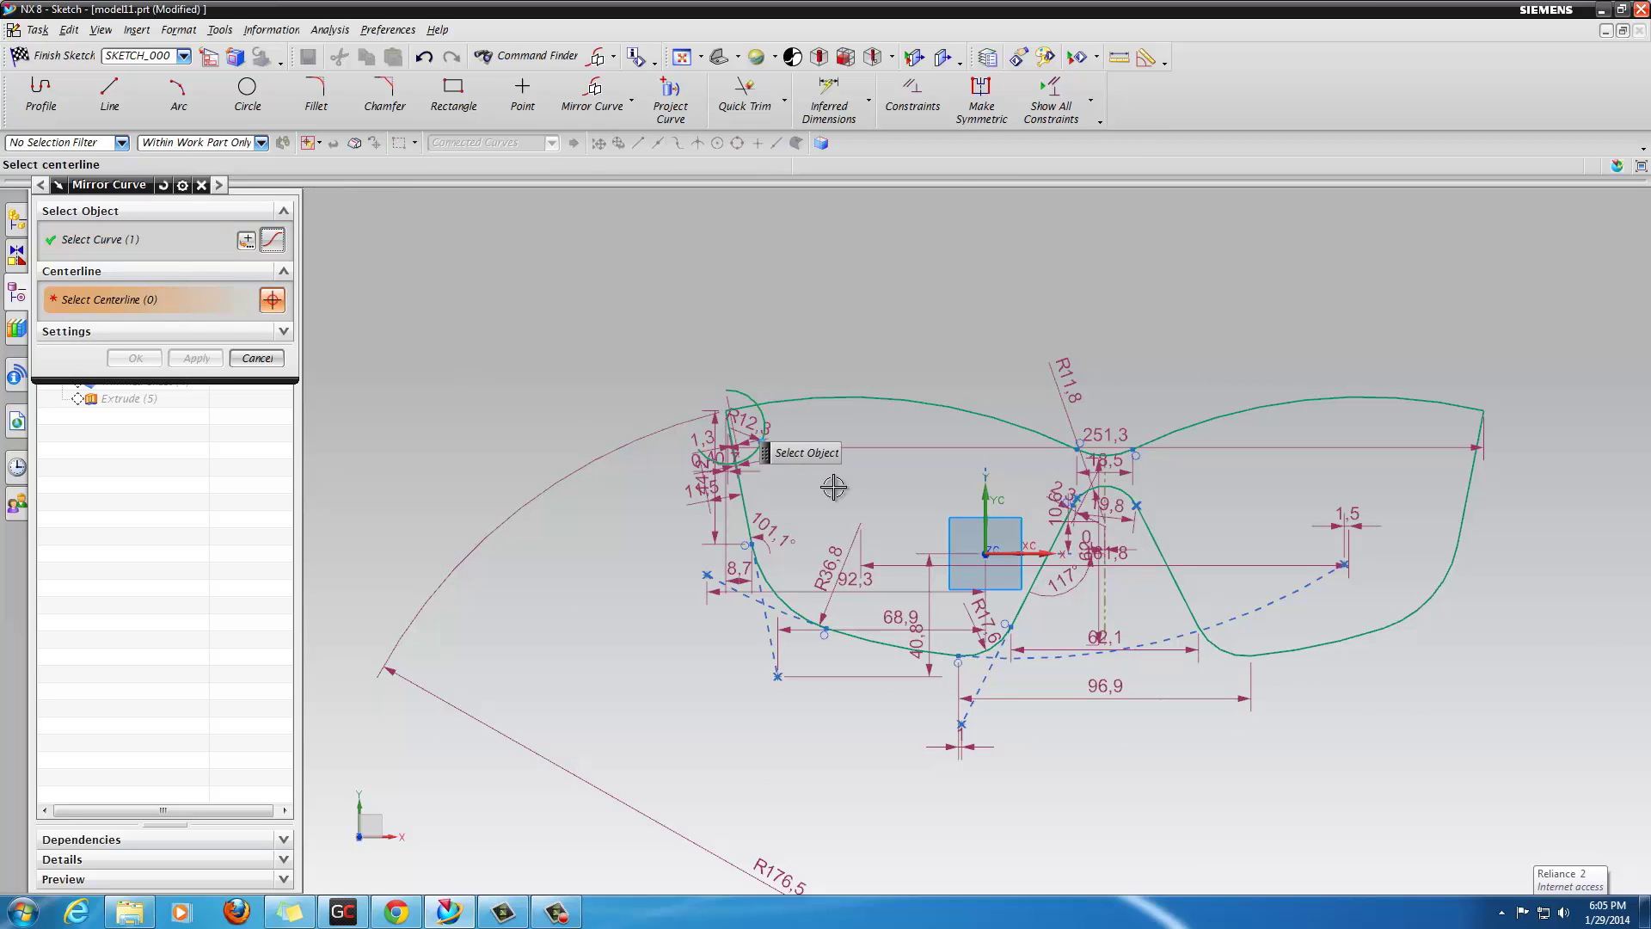
click(1106, 603)
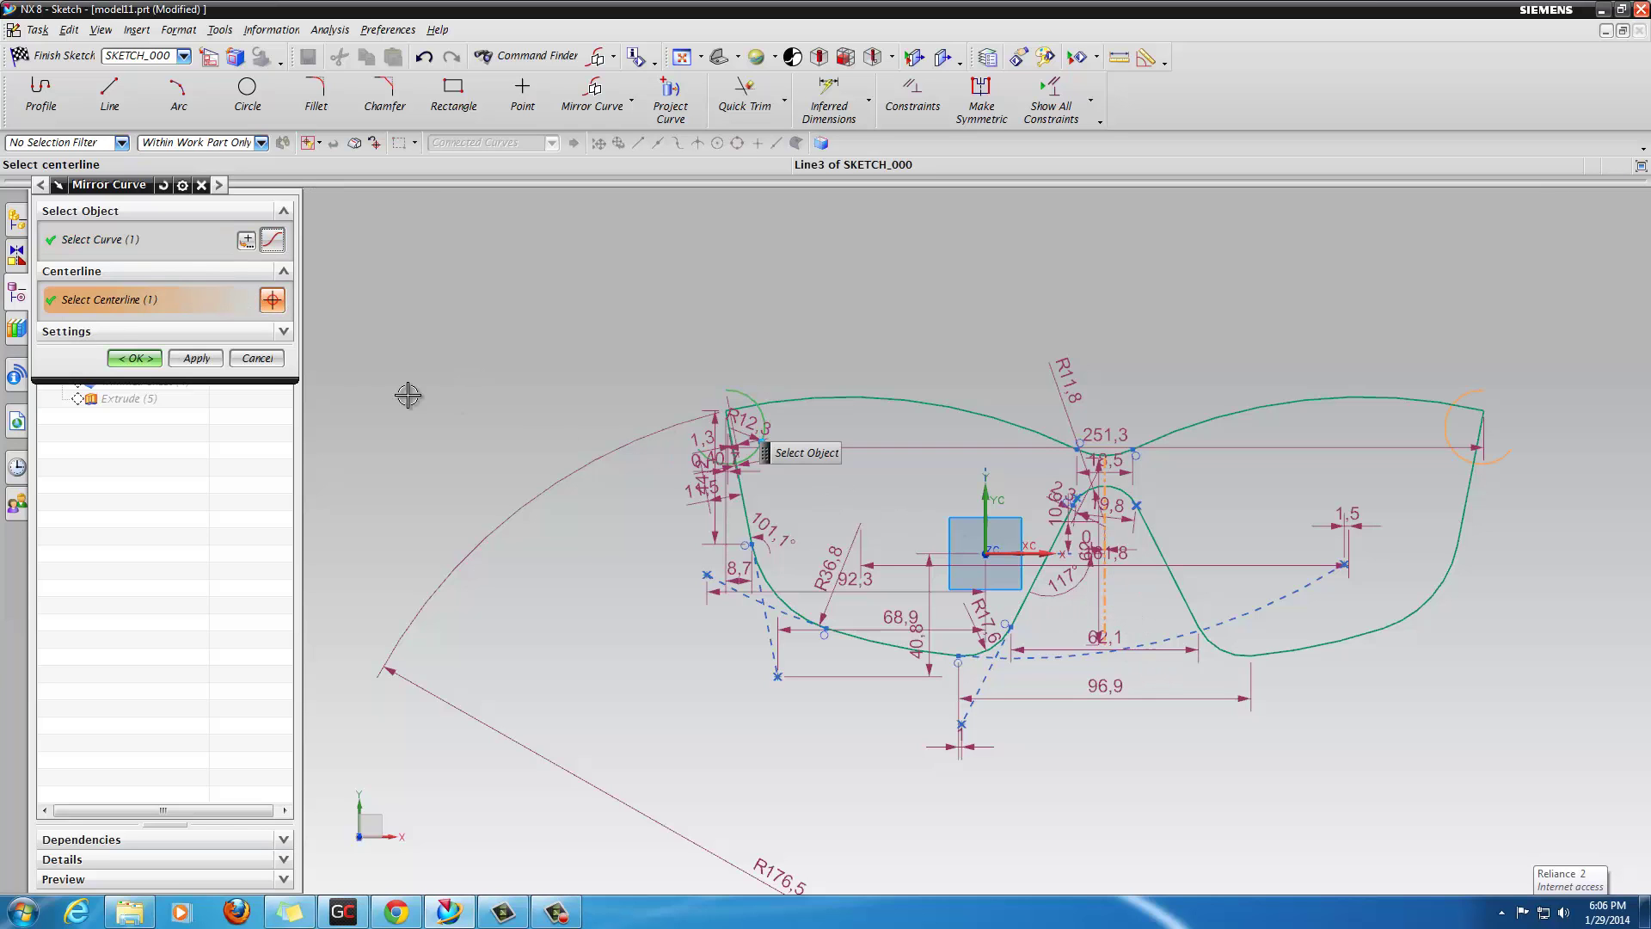
click(134, 358)
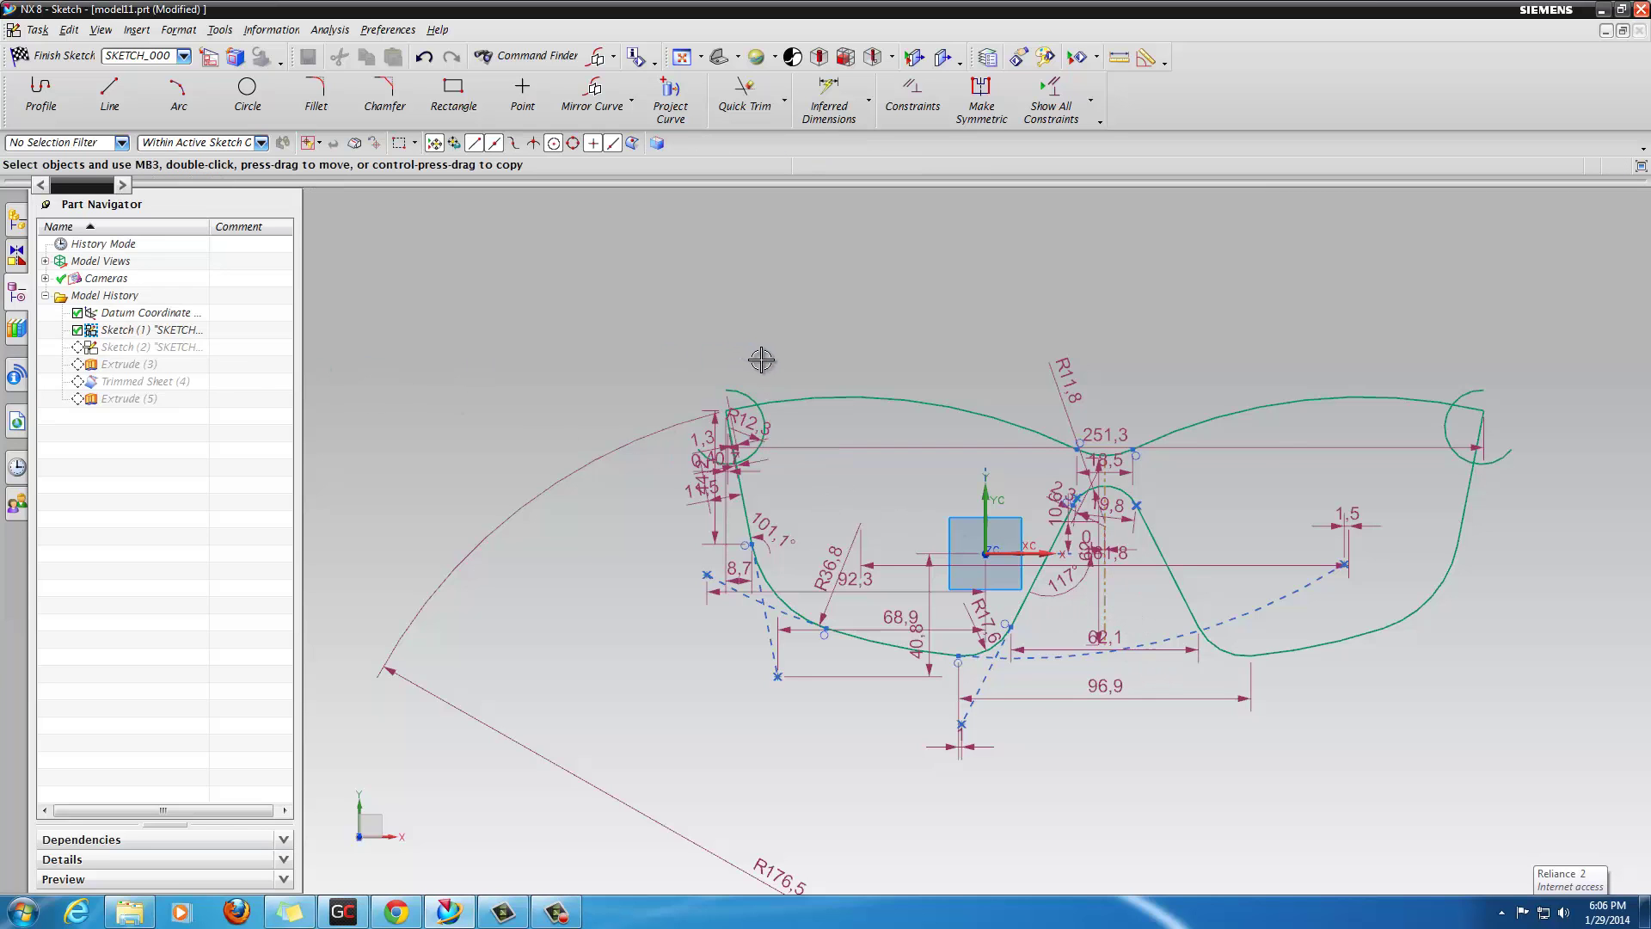
Step: Use Quick Trim to remove the part of the left corner arc that extends above the lens's top edge
scroll(765, 363, up, 2)
scroll(765, 363, up, 1)
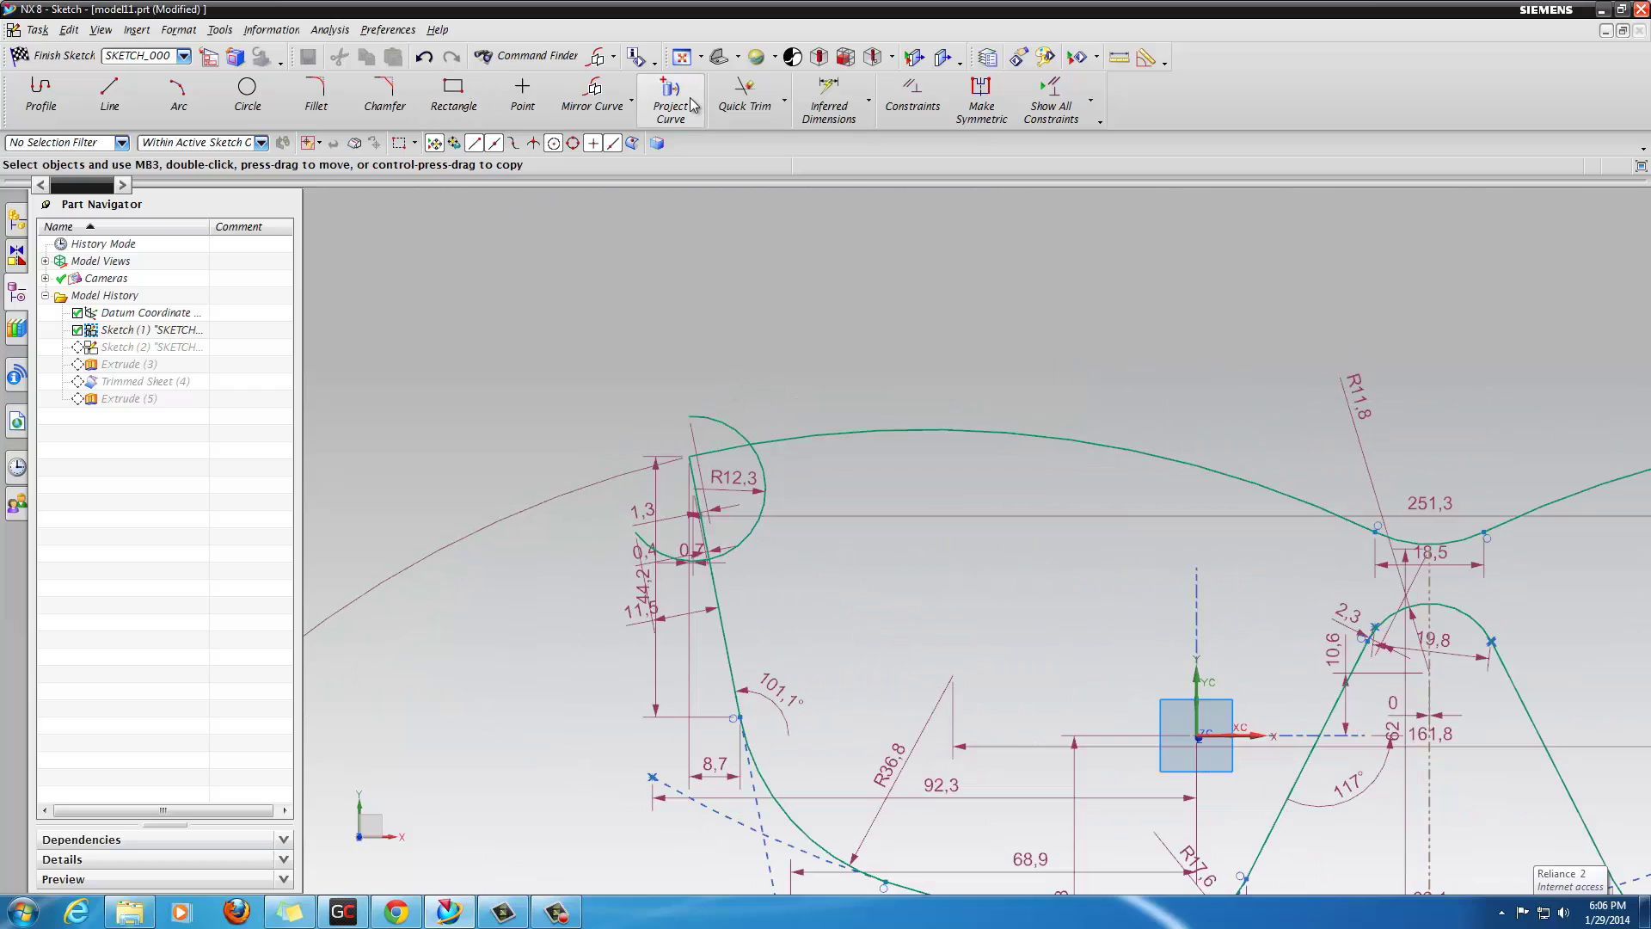
click(743, 95)
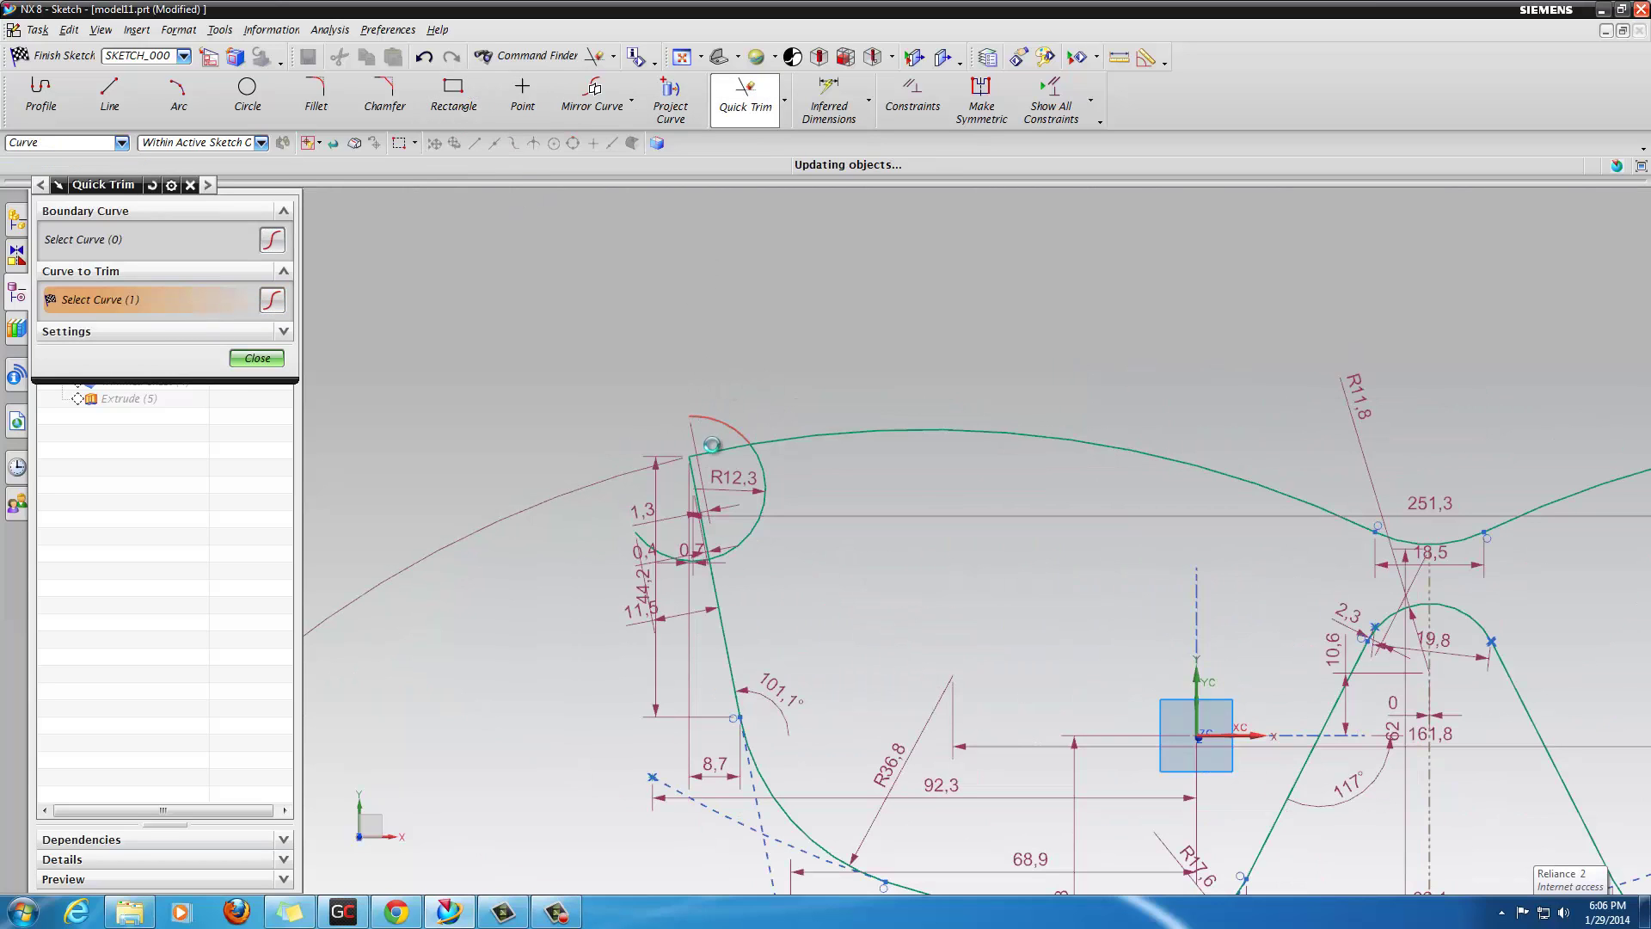